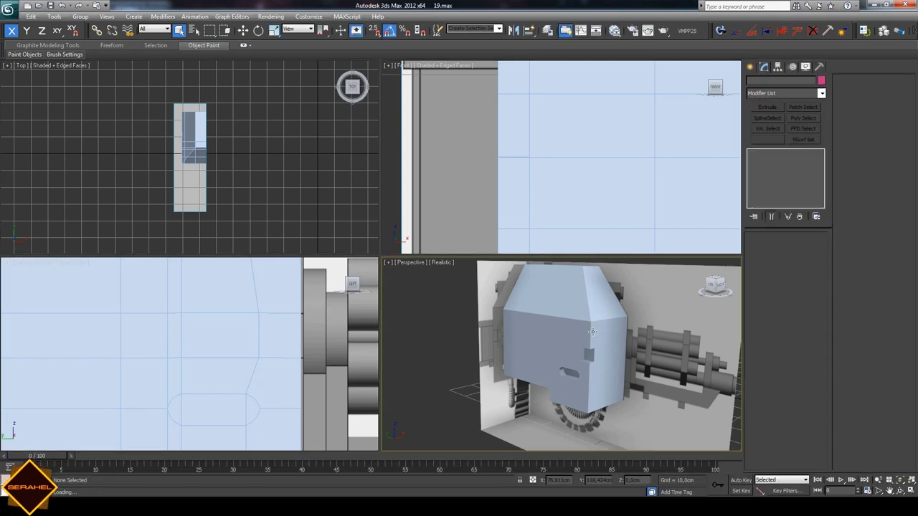
- Select the blue Plane009 armor box mesh and pan the Left view to frame the gun
click(593, 334)
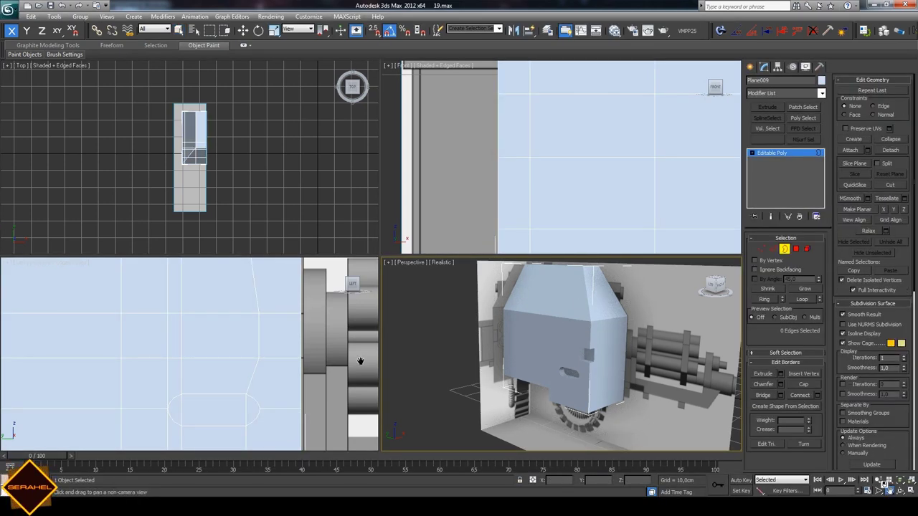
click(889, 491)
scroll(285, 334, down, 4)
mouse_move(236, 345)
mouse_down()
mouse_move(285, 333)
mouse_move(301, 341)
mouse_up()
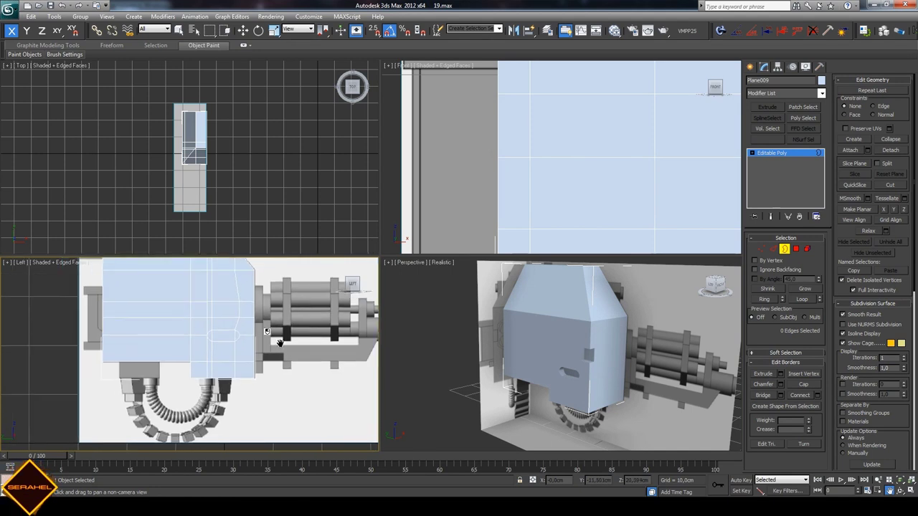
click(494, 353)
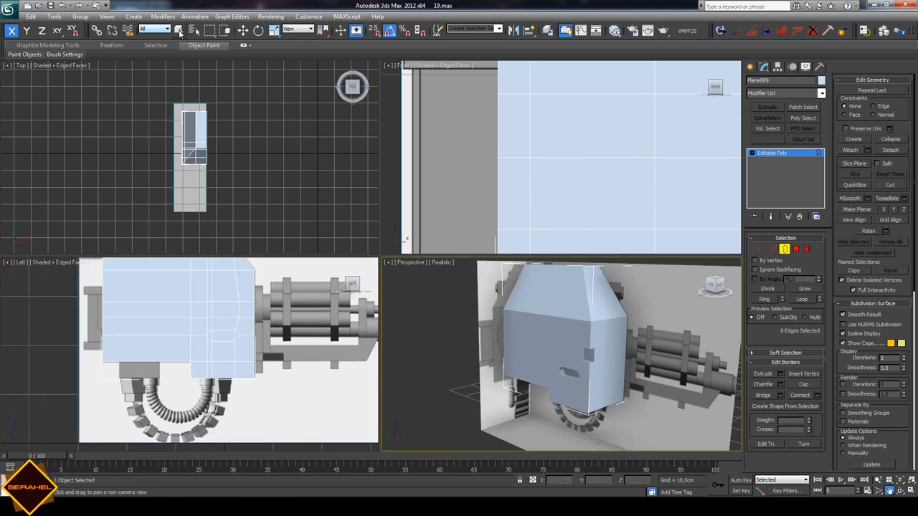
click(180, 31)
- Zoom the side view onto the box and enter Edge sub-object mode
click(888, 490)
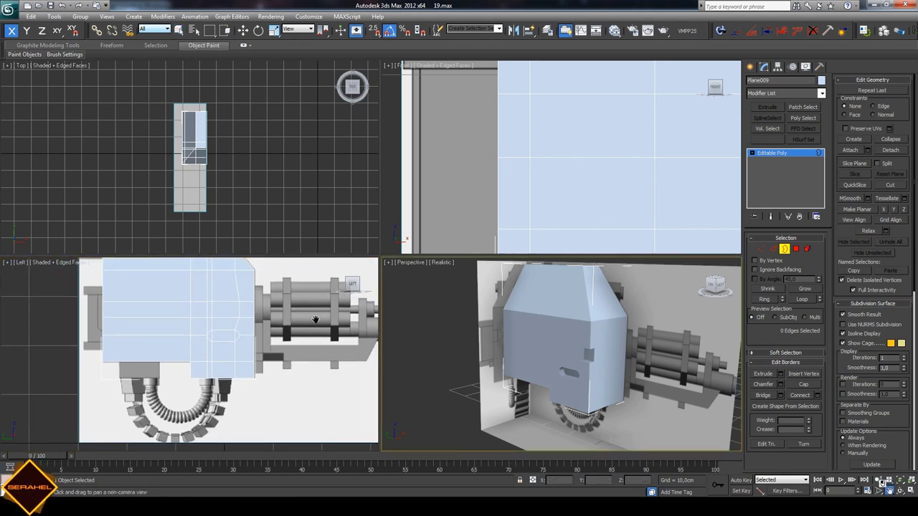
scroll(225, 312, up, 5)
key(q)
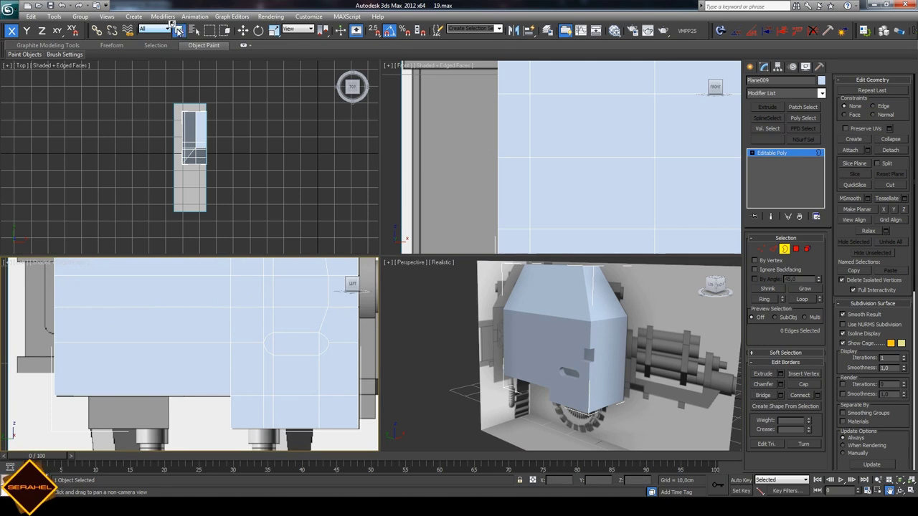
scroll(170, 301, down, 2)
scroll(174, 294, down, 3)
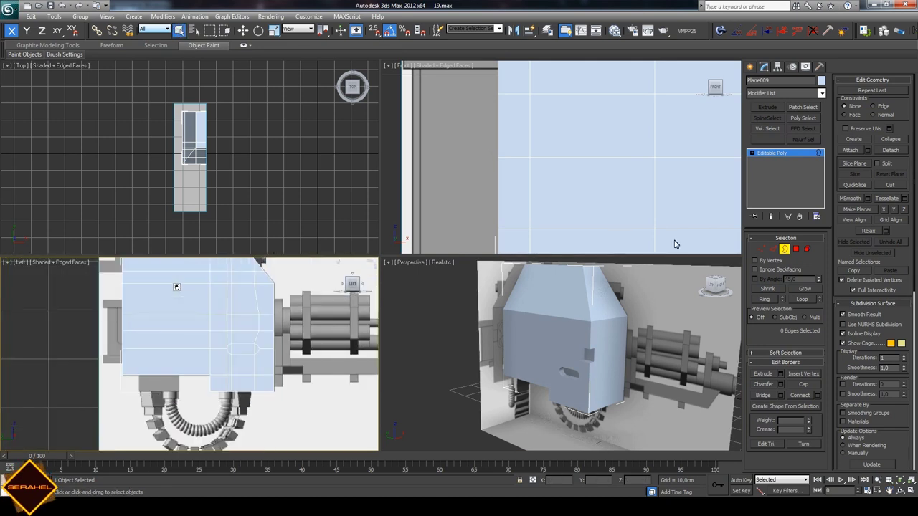
click(772, 249)
scroll(181, 259, down, 2)
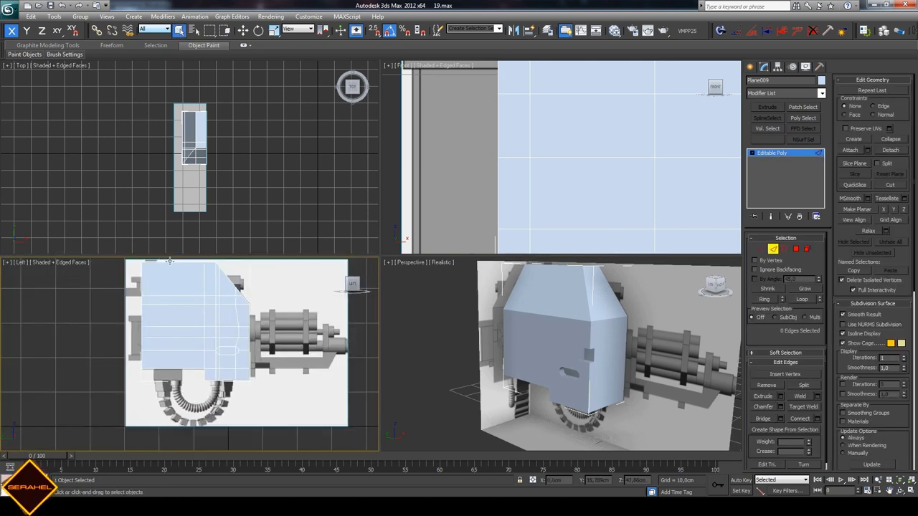
- Connect the horizontal side edges into a new vertical edge loop, with see-through on
drag(170, 324, 163, 287)
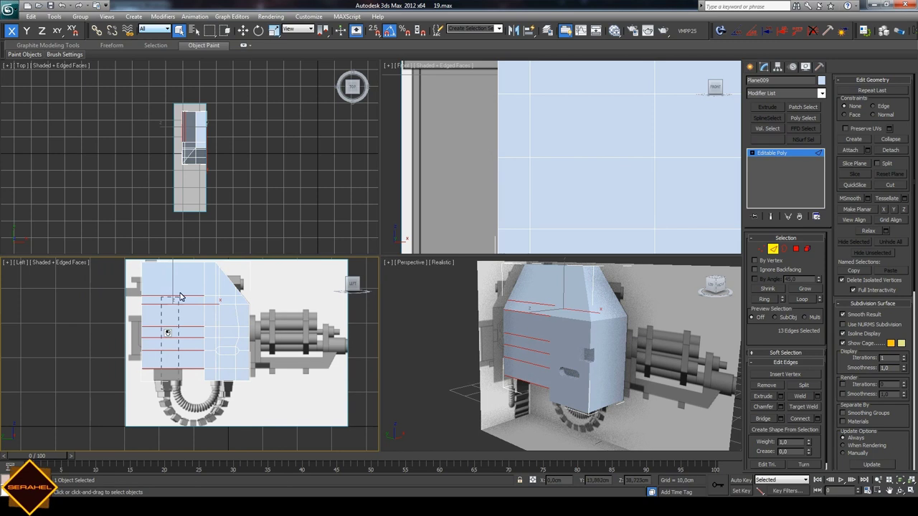
scroll(169, 309, up, 3)
click(800, 418)
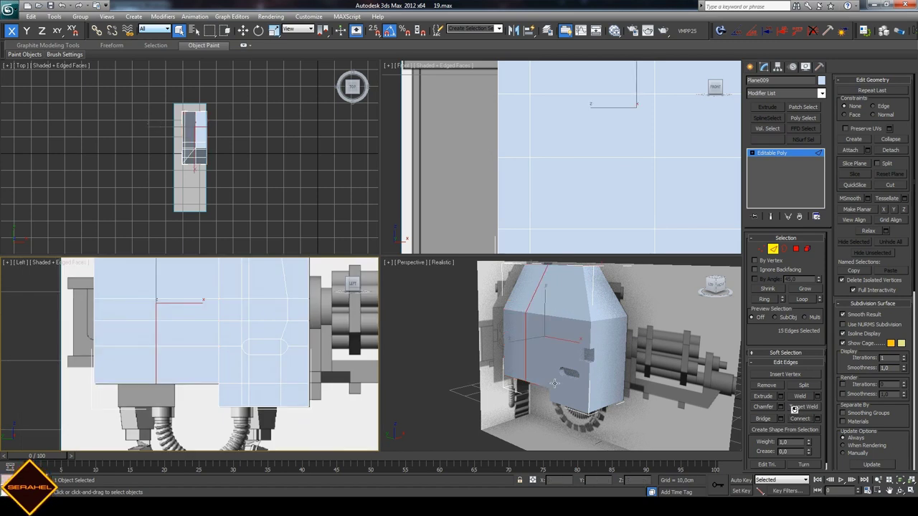
key(alt+x)
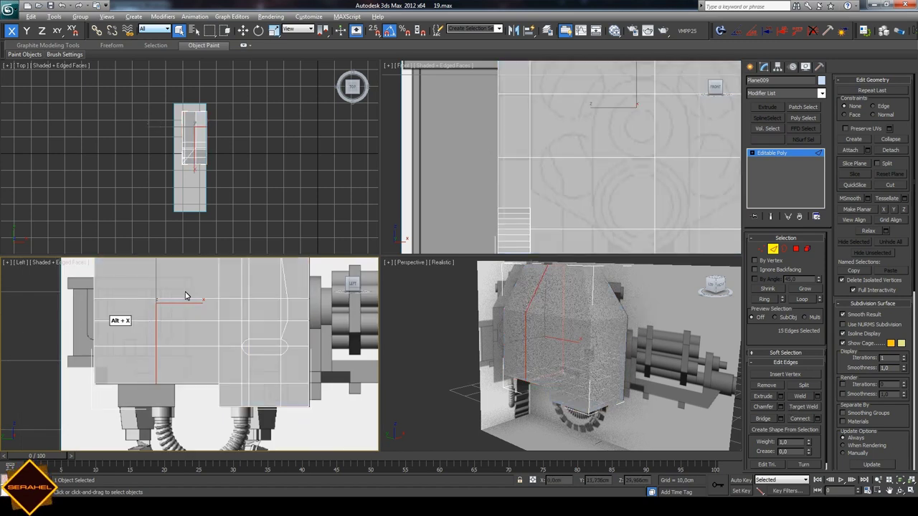
- Slide the new vertical edge right along X, then deselect and orbit the perspective view
click(242, 30)
ctrl+alt+middle_drag(31, 327, 87, 342)
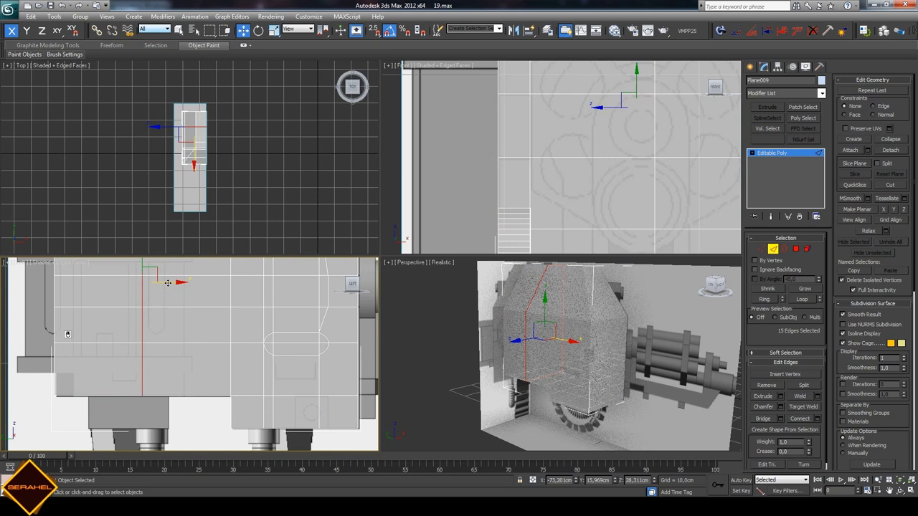
drag(167, 283, 210, 285)
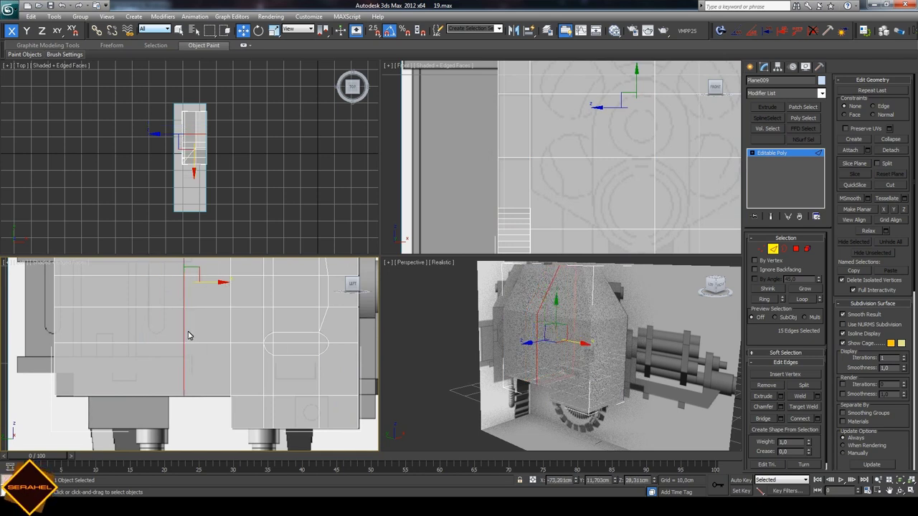
click(663, 420)
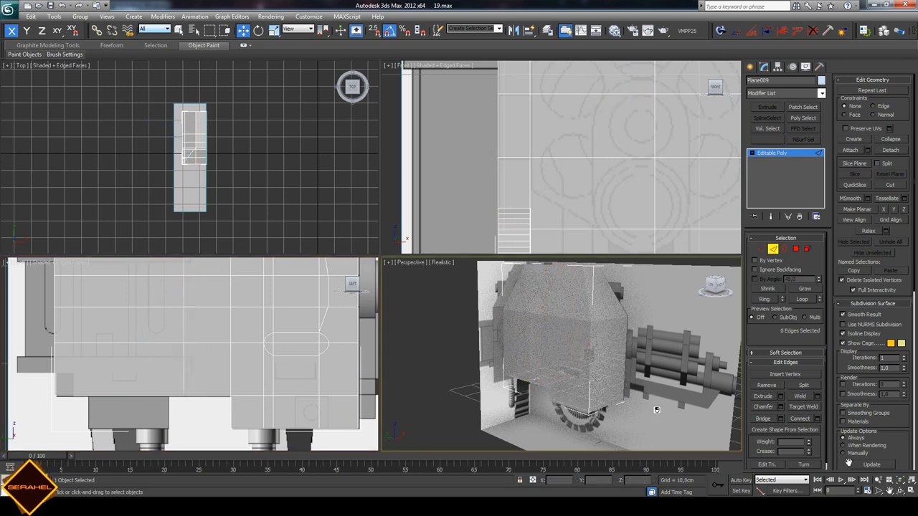
click(900, 490)
mouse_move(586, 380)
mouse_down()
mouse_move(613, 349)
mouse_move(558, 336)
mouse_move(581, 349)
mouse_move(569, 348)
mouse_up()
- Turn on Slice Plane in Vertex mode and position it across the box's front
key(1)
key(w)
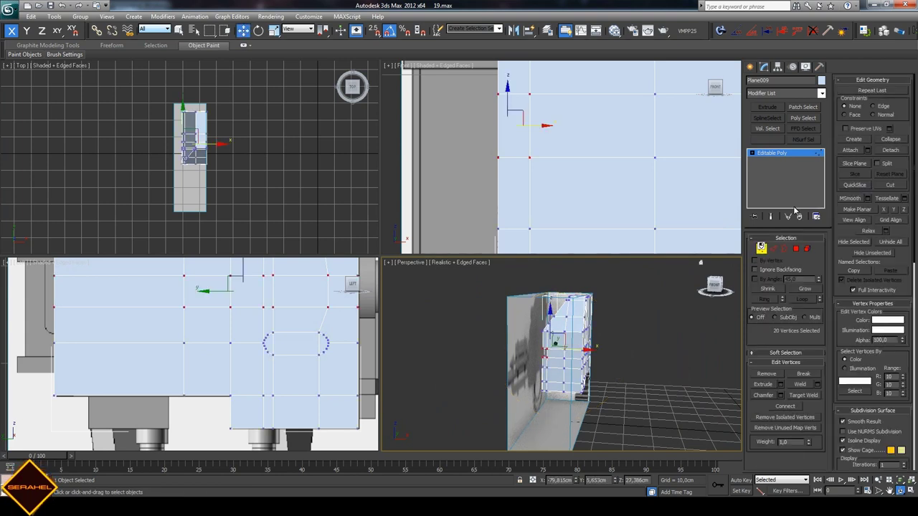
click(853, 164)
scroll(566, 156, down, 2)
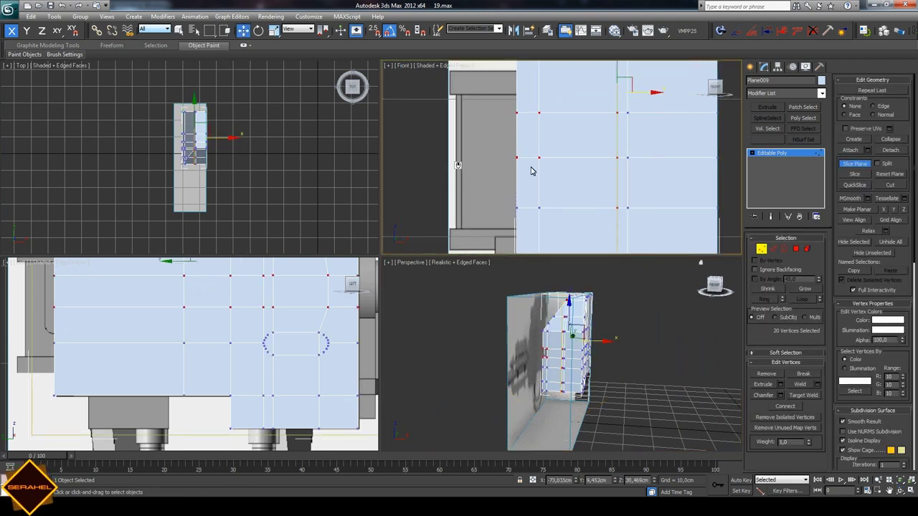
key(alt+x)
drag(649, 92, 594, 105)
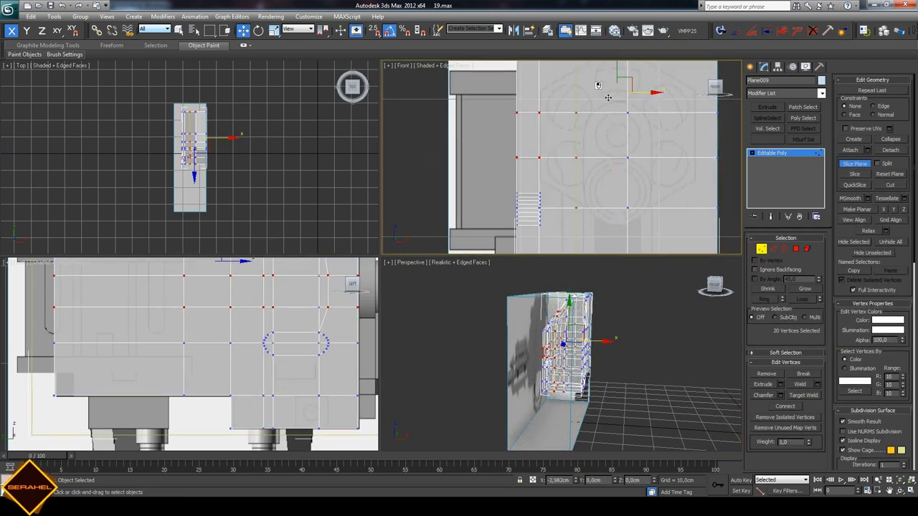
scroll(593, 105, down, 3)
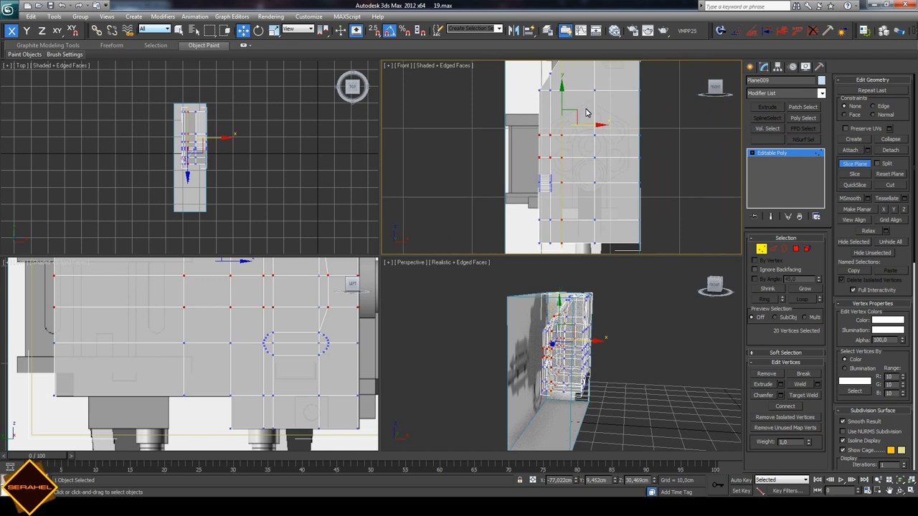
scroll(584, 119, up, 3)
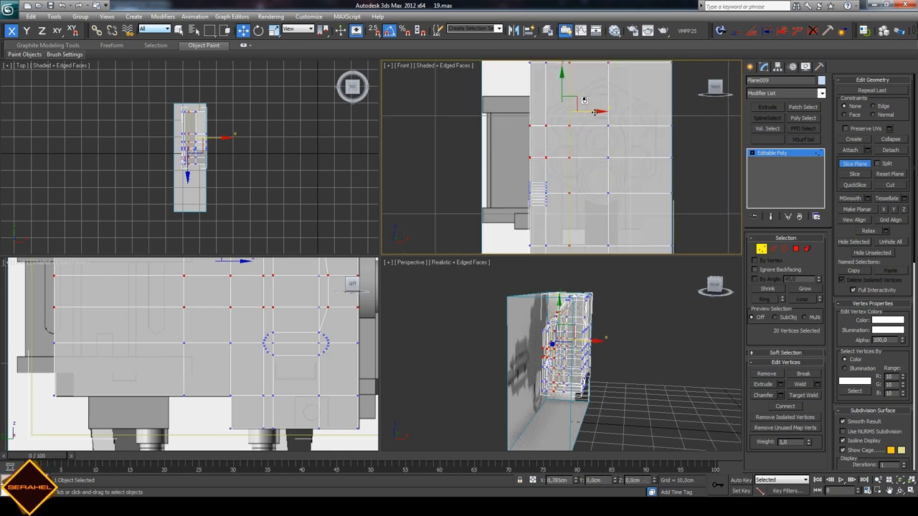
drag(585, 113, 588, 112)
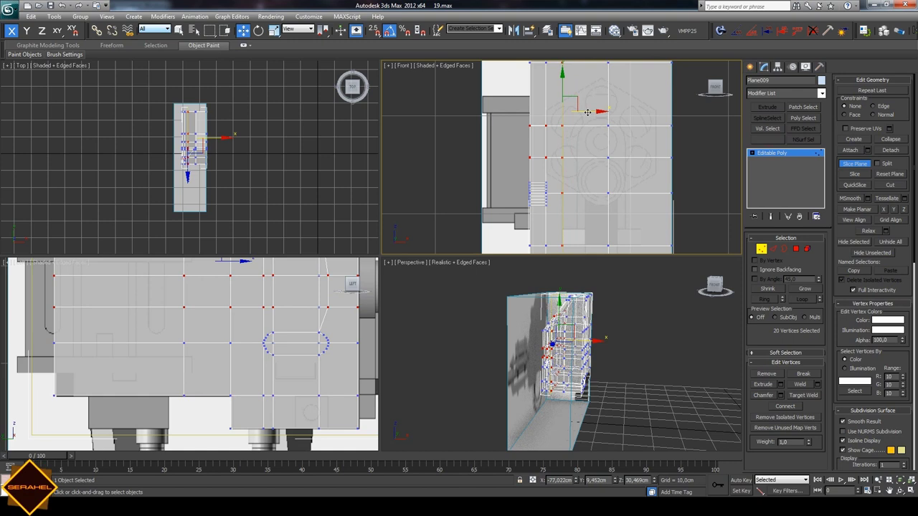
- Slice the box along the plane, turn Slice Plane off, and orbit to view from below
scroll(587, 114, down, 2)
scroll(587, 122, down, 1)
scroll(587, 123, up, 1)
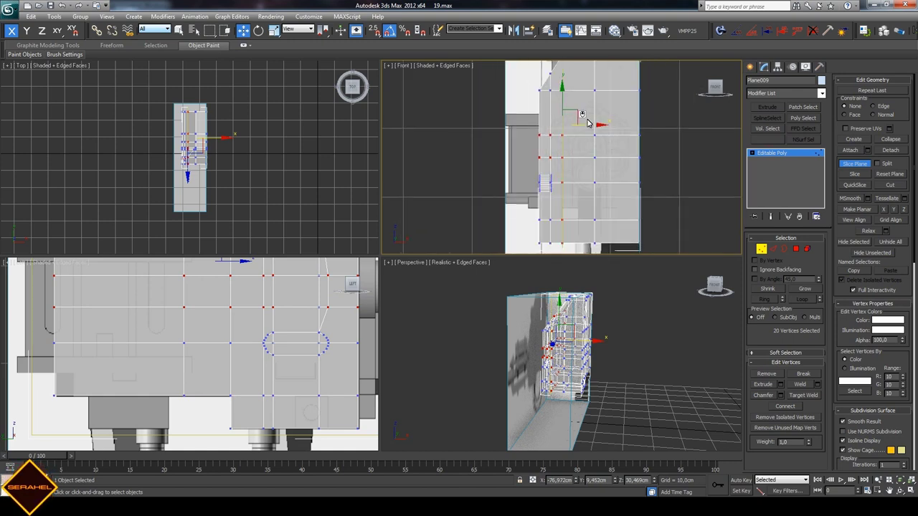
click(854, 174)
click(854, 163)
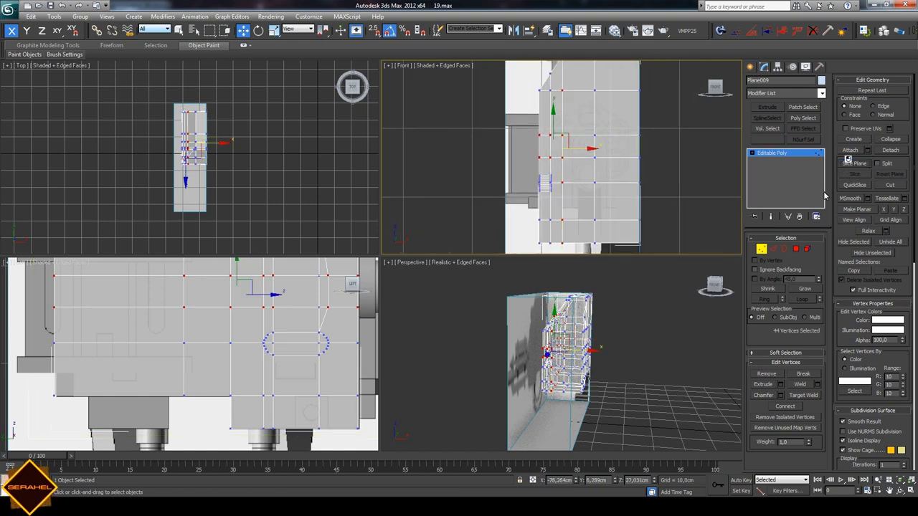
click(692, 399)
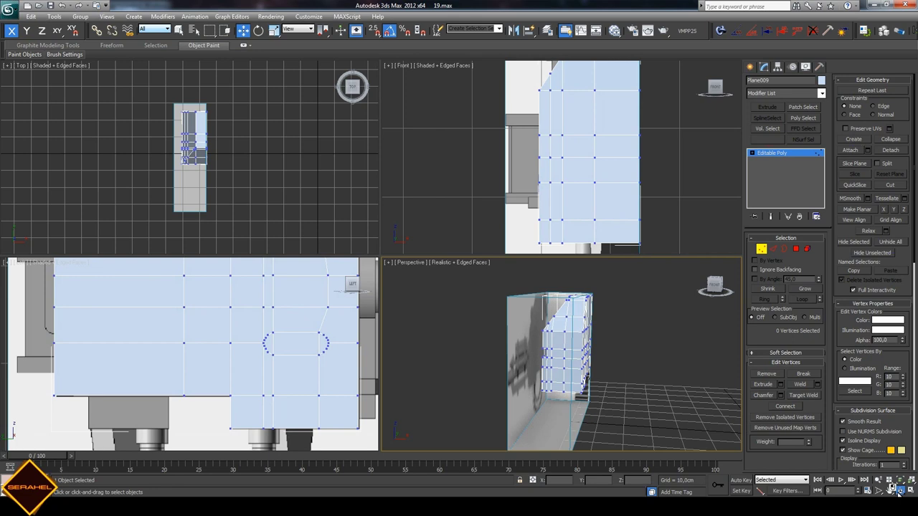
click(901, 492)
mouse_move(573, 359)
mouse_down()
mouse_move(618, 332)
mouse_move(576, 345)
mouse_move(503, 346)
mouse_up()
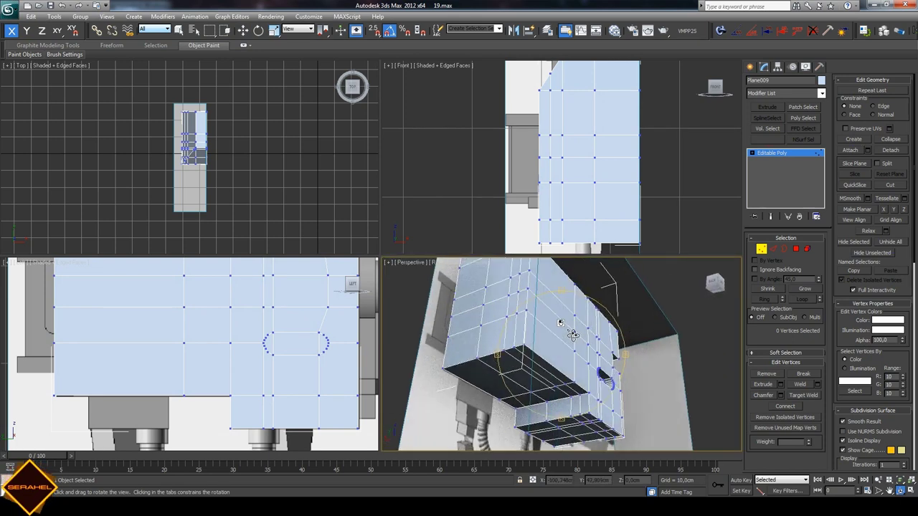
- Select two polygons on the box's side, then return to Vertex mode with see-through on
right_click(503, 346)
key(4)
key(w)
click(506, 333)
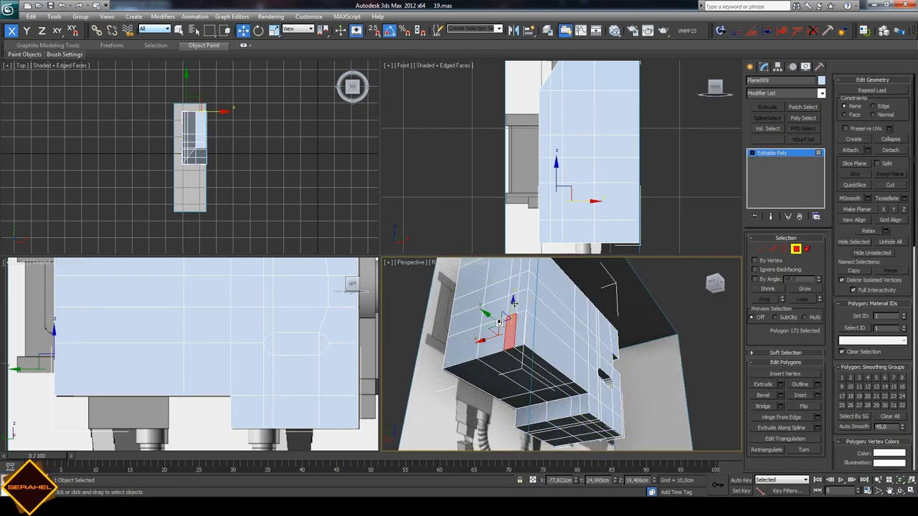
click(608, 379)
scroll(292, 323, down, 3)
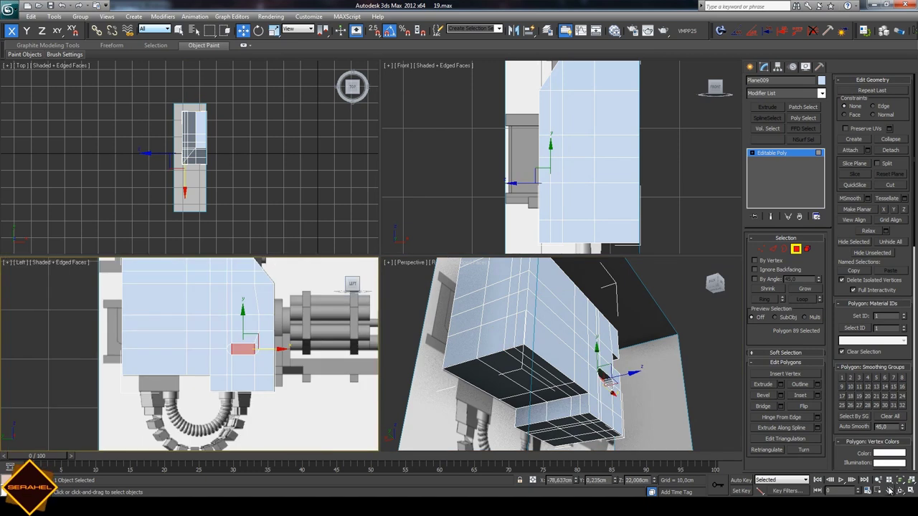
scroll(154, 303, up, 4)
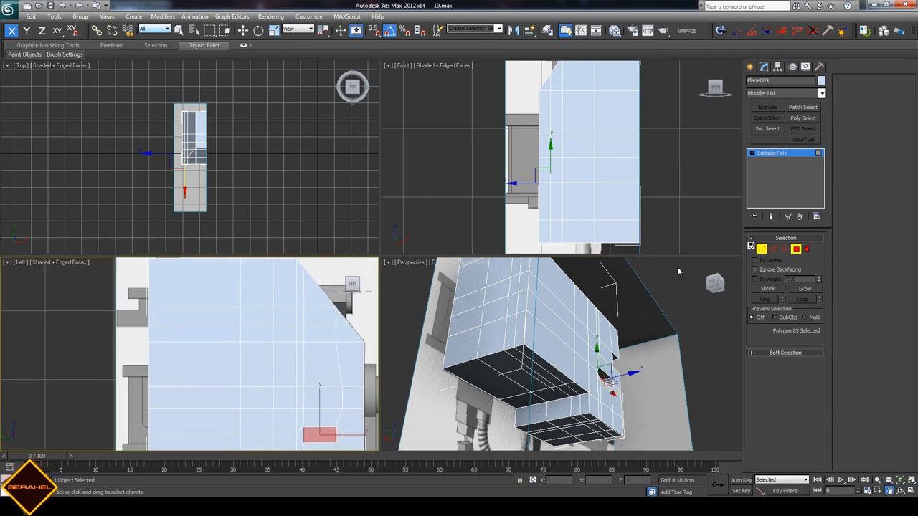
key(1)
key(alt+x)
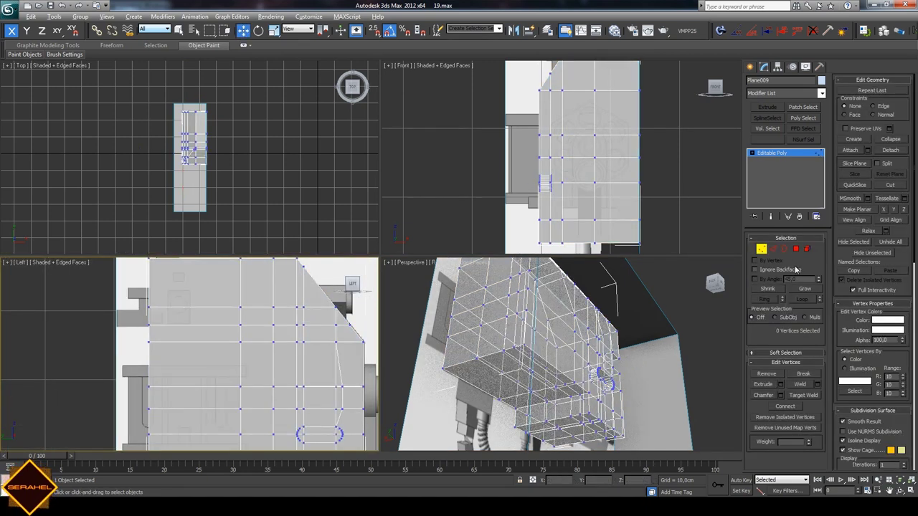
- Tilt and raise the Slice Plane higher on the box, then slice the new edge loop
click(853, 164)
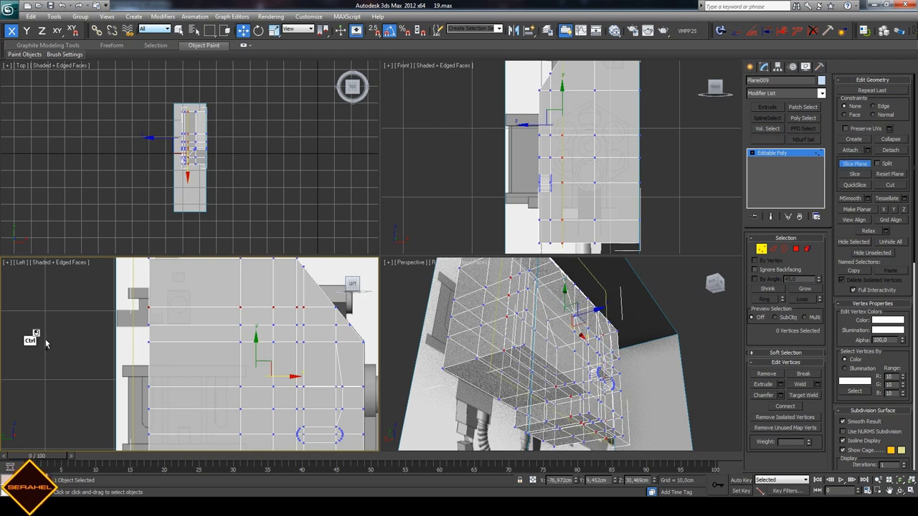
key(e)
mouse_move(294, 351)
mouse_down()
mouse_move(241, 346)
mouse_move(248, 399)
mouse_up()
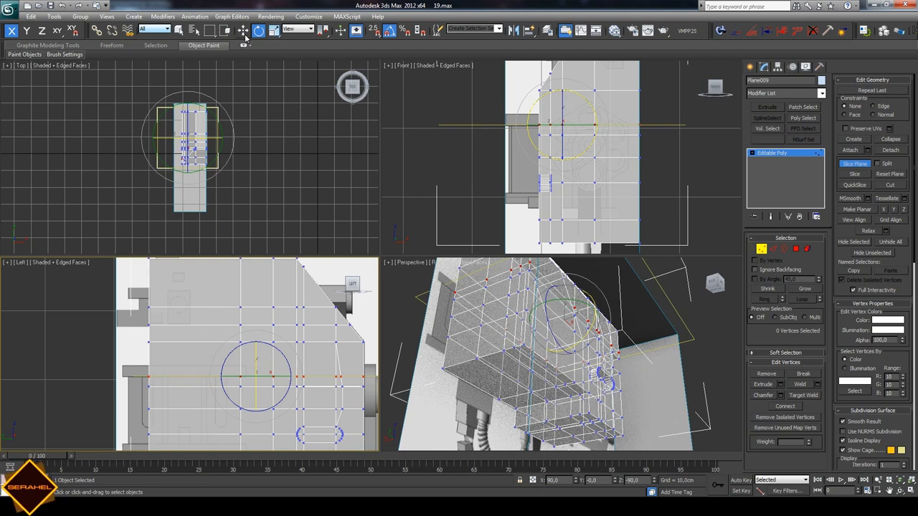
click(244, 33)
mouse_move(254, 350)
mouse_down()
mouse_move(243, 328)
mouse_move(301, 331)
mouse_up()
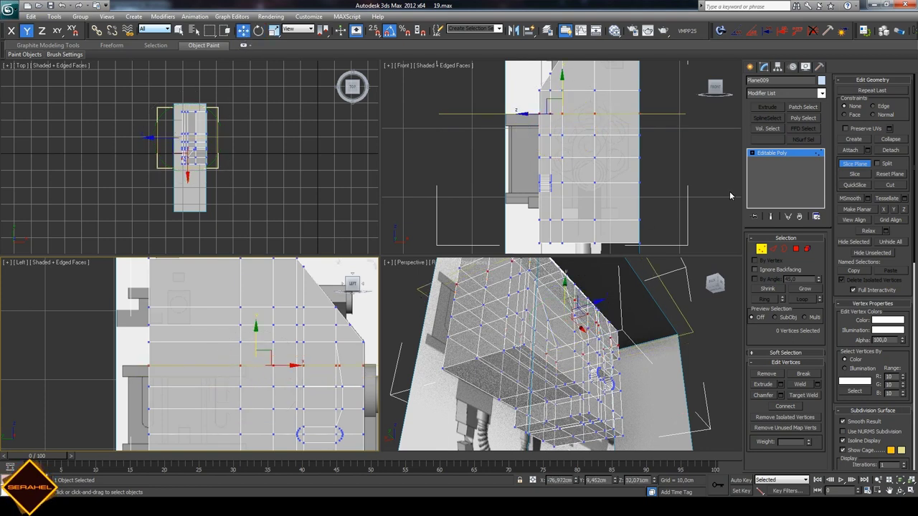
click(855, 165)
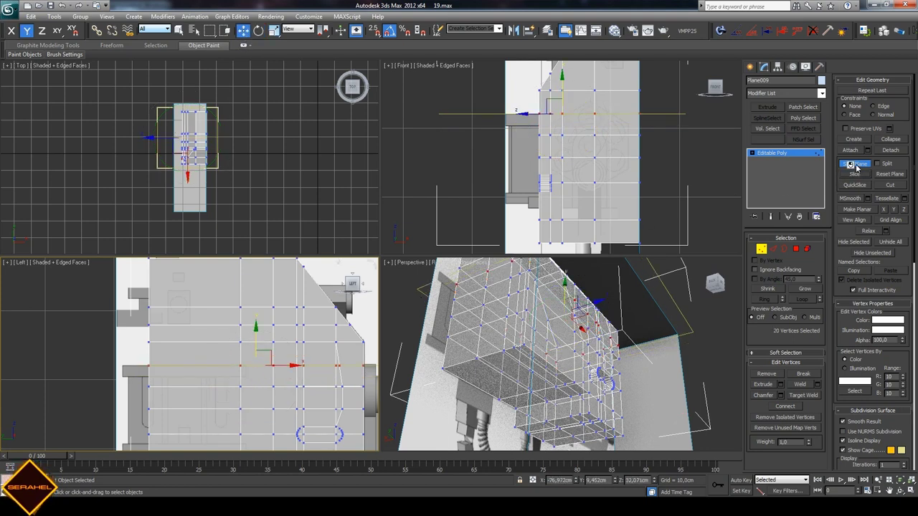
- Select a block of 14 polygons on the box's side in Polygon mode
click(796, 249)
click(520, 297)
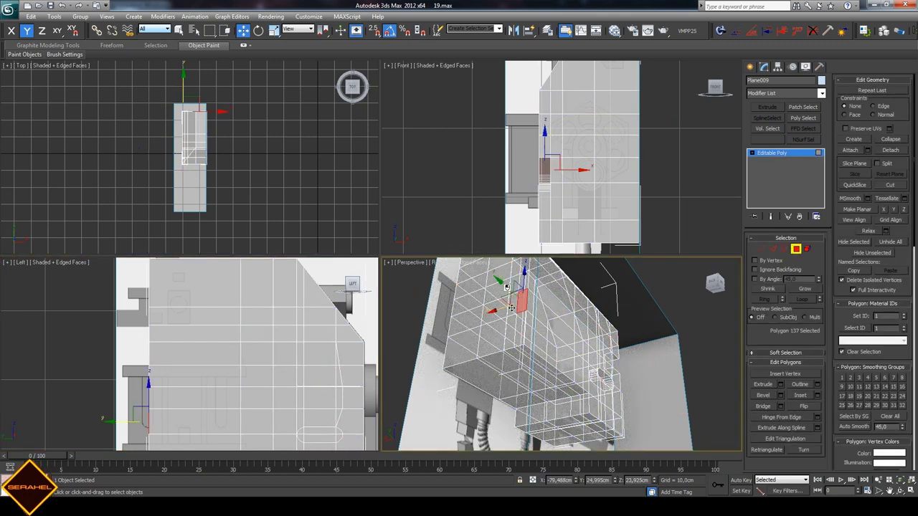
ctrl+click(512, 304)
ctrl+click(503, 310)
ctrl+click(516, 324)
ctrl+click(514, 341)
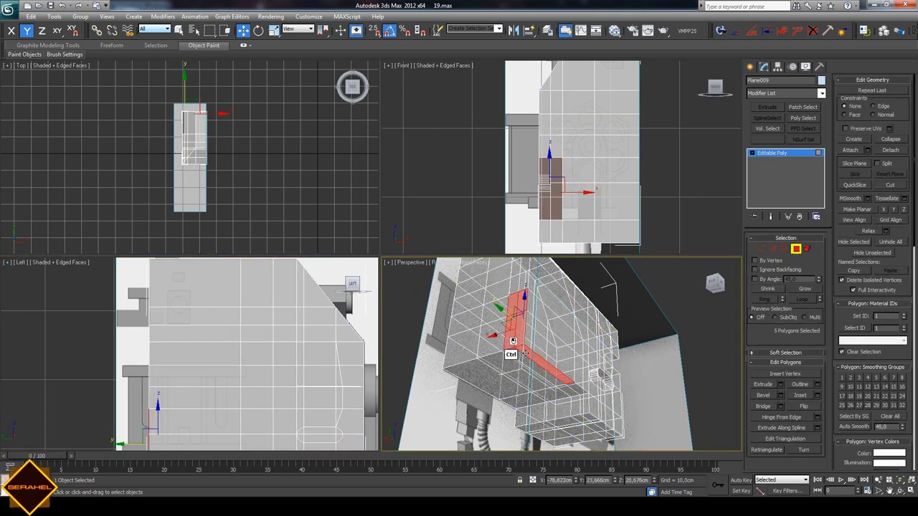
ctrl+click(516, 359)
ctrl+click(545, 337)
ctrl+click(531, 314)
ctrl+click(533, 286)
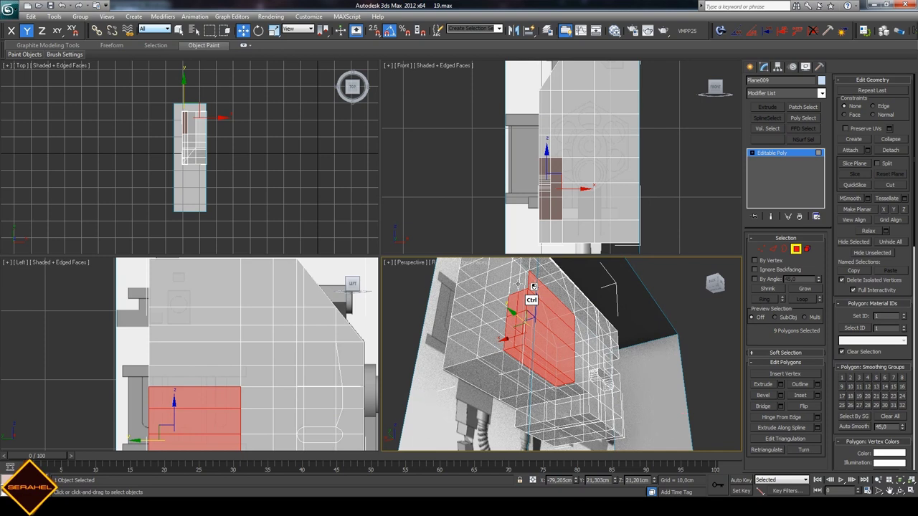
ctrl+click(521, 288)
ctrl+click(517, 277)
ctrl+click(525, 266)
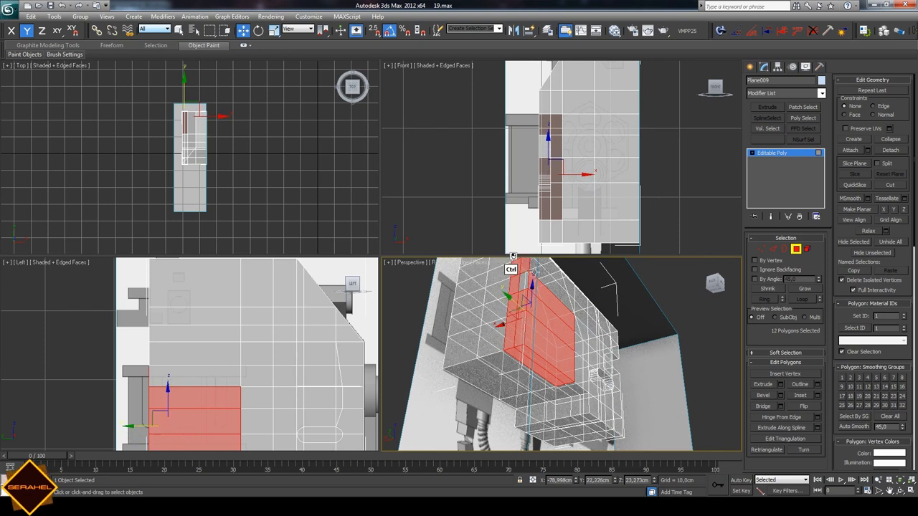
ctrl+click(528, 261)
ctrl+click(511, 272)
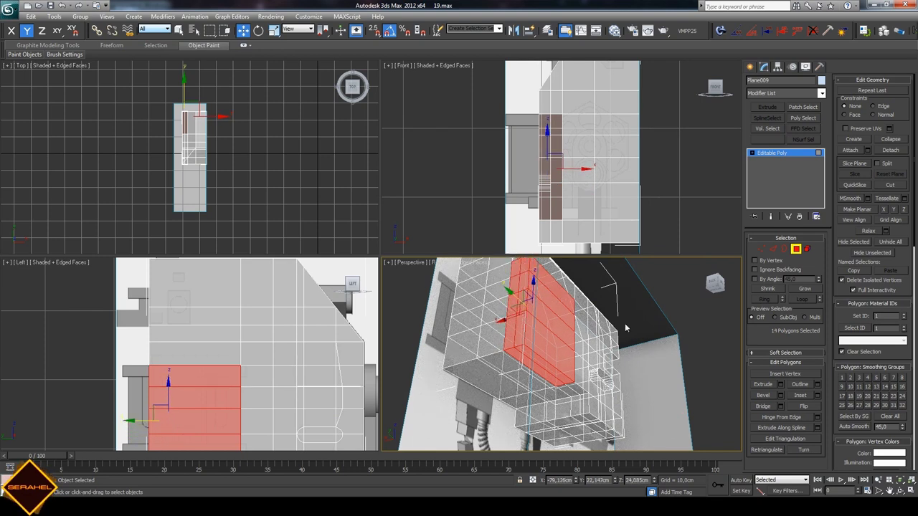
- Delete the selected faces to open a hole, turn off see-through, and orbit into it
key(Delete)
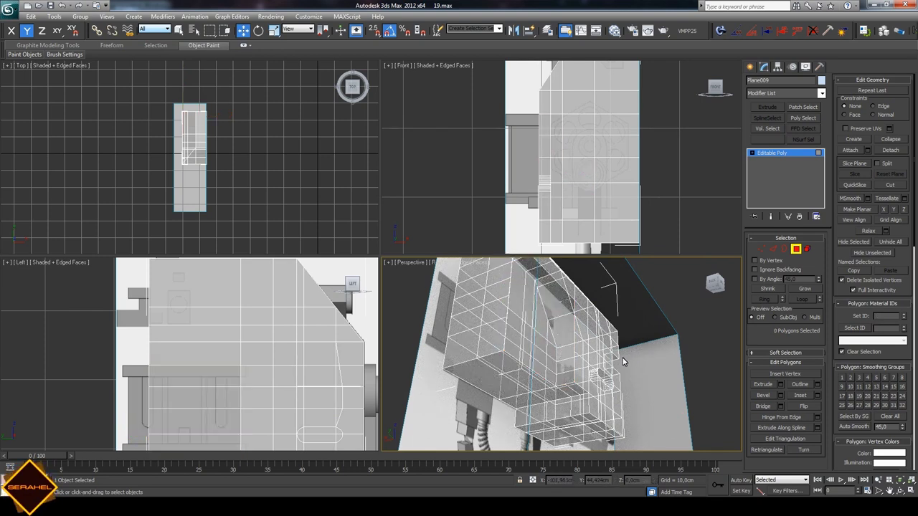
key(alt+x)
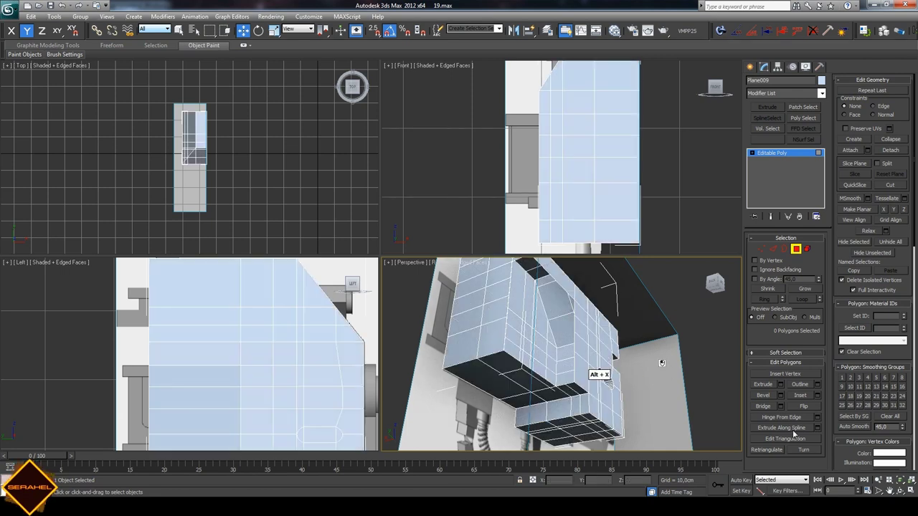
drag(574, 344, 558, 380)
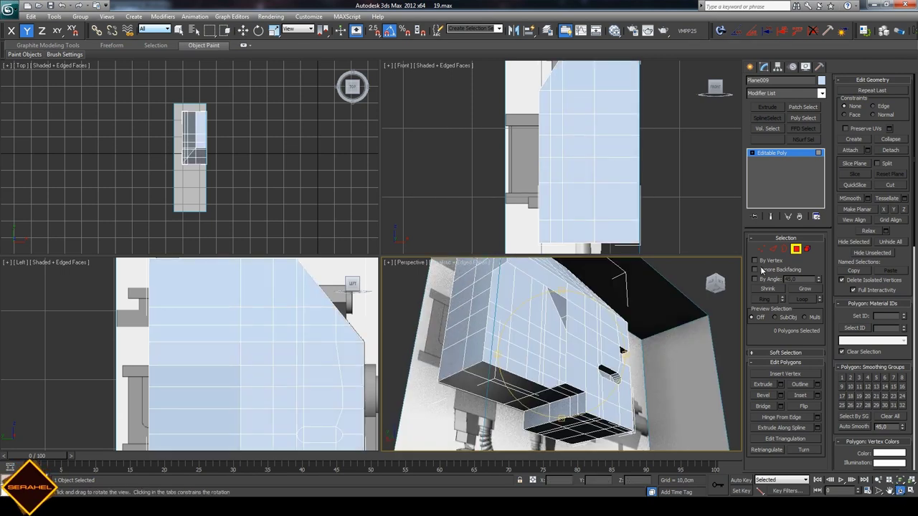
- Select the edges along the hole's left side in Edge mode
key(2)
key(w)
ctrl+click(565, 358)
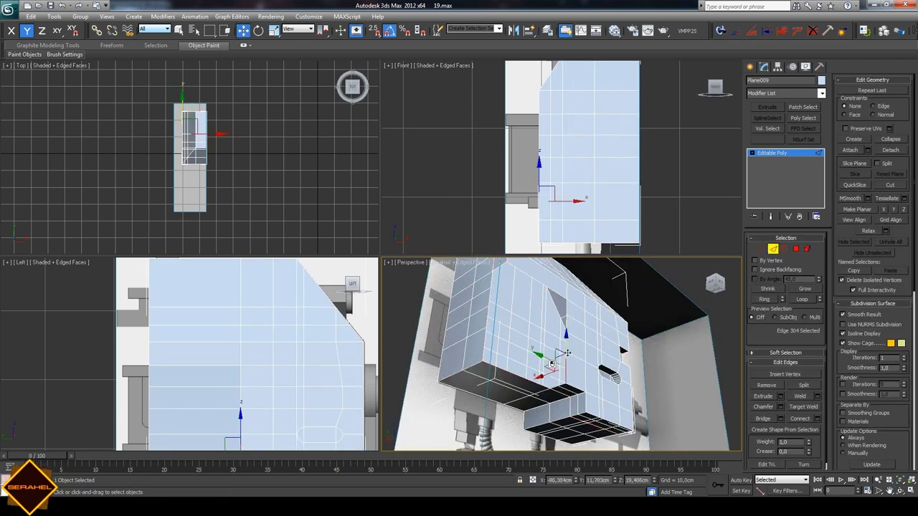
ctrl+click(566, 343)
ctrl+click(565, 319)
ctrl+click(567, 320)
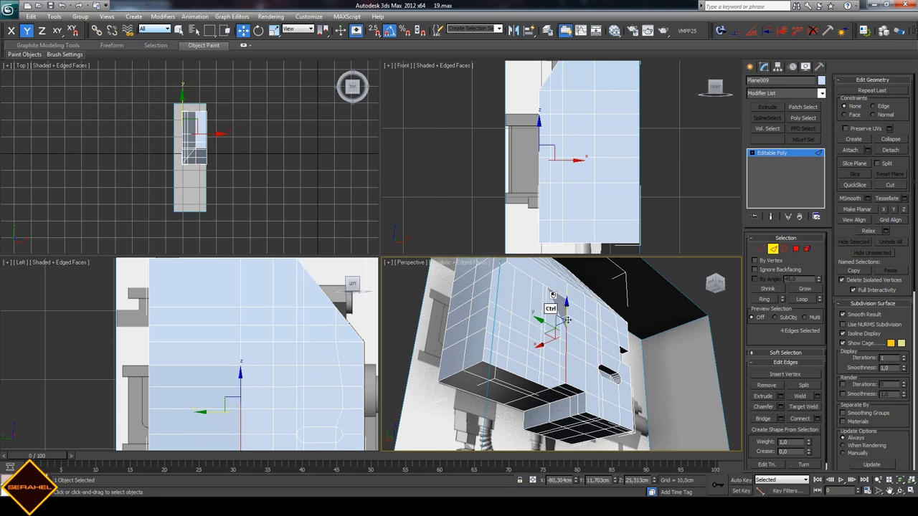
ctrl+click(545, 283)
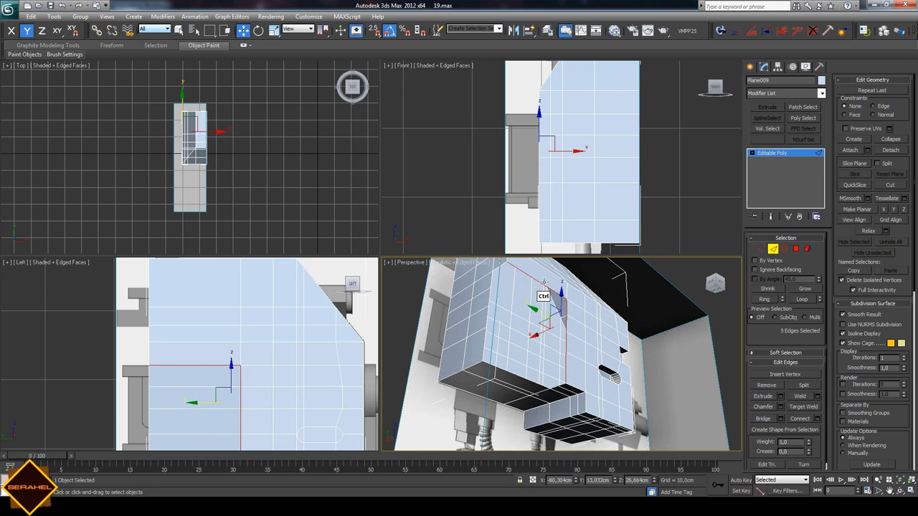
- Enable Edge/Segment snapping and Shift-drag the edges in the Front view into new snapped faces
right_click(374, 31)
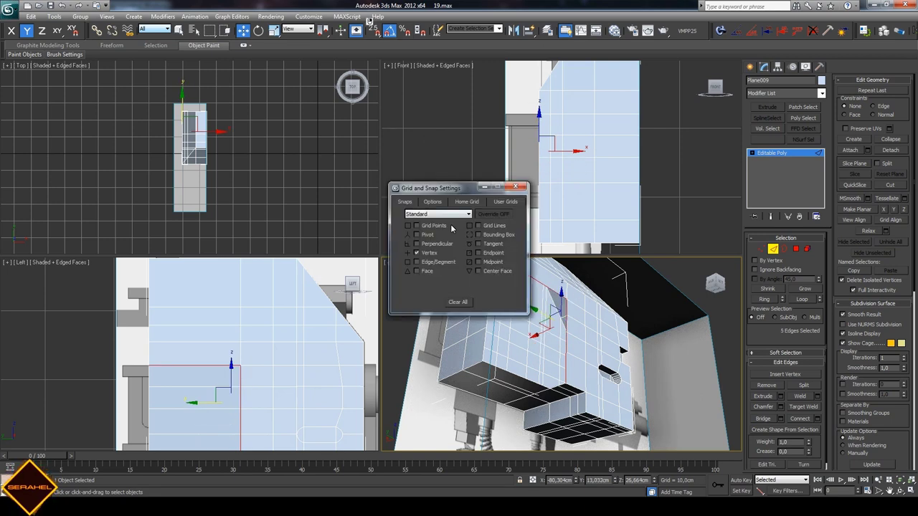
click(515, 185)
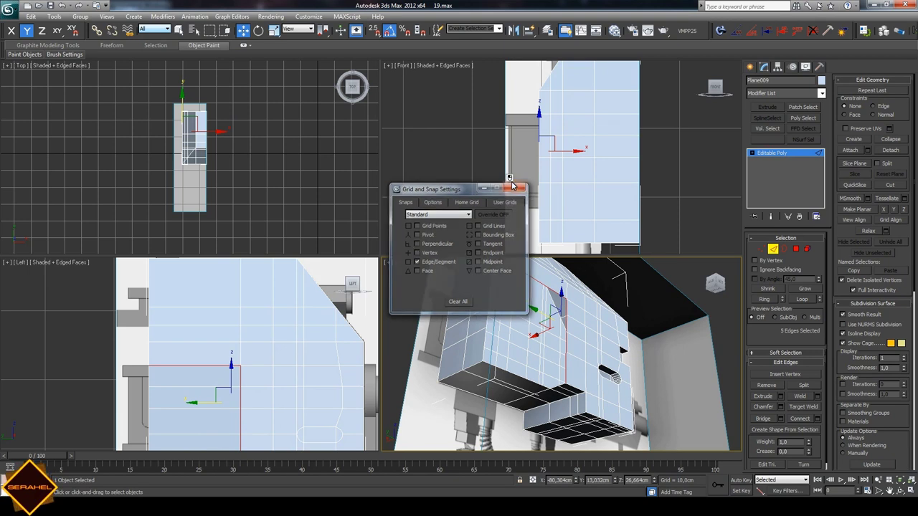
right_click(446, 185)
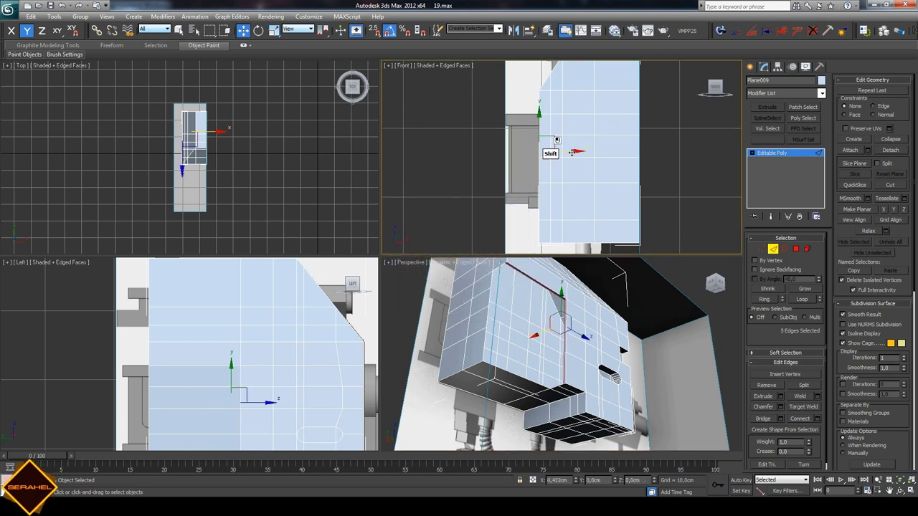
mouse_move(549, 150)
shift+mouse_down()
mouse_move(562, 174)
mouse_move(574, 175)
shift+mouse_up()
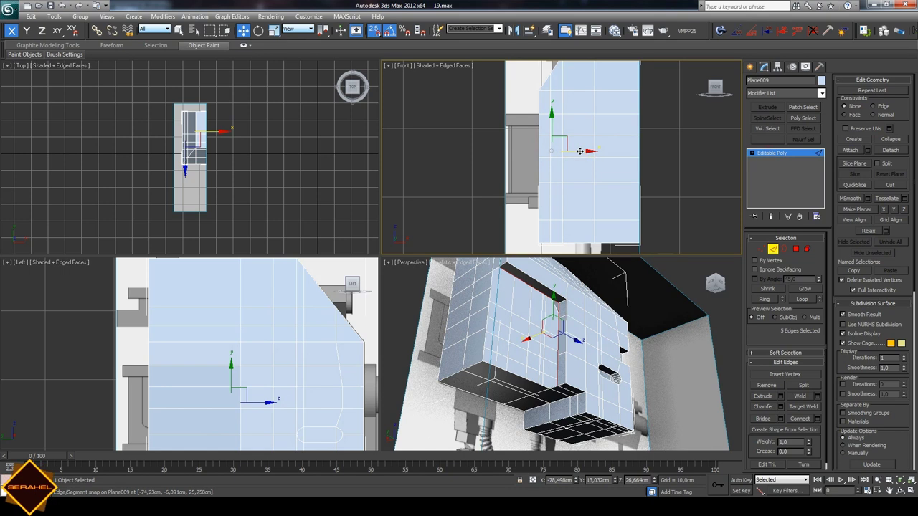
drag(579, 150, 639, 172)
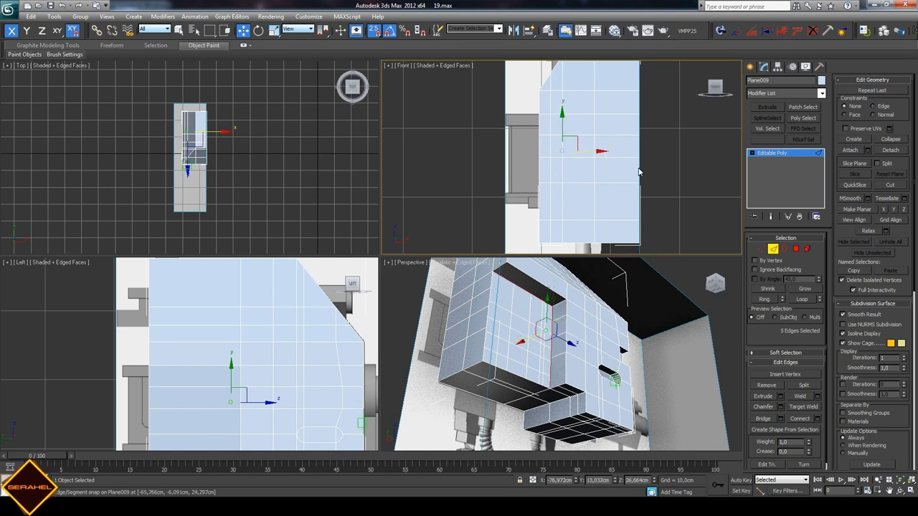
drag(588, 151, 549, 151)
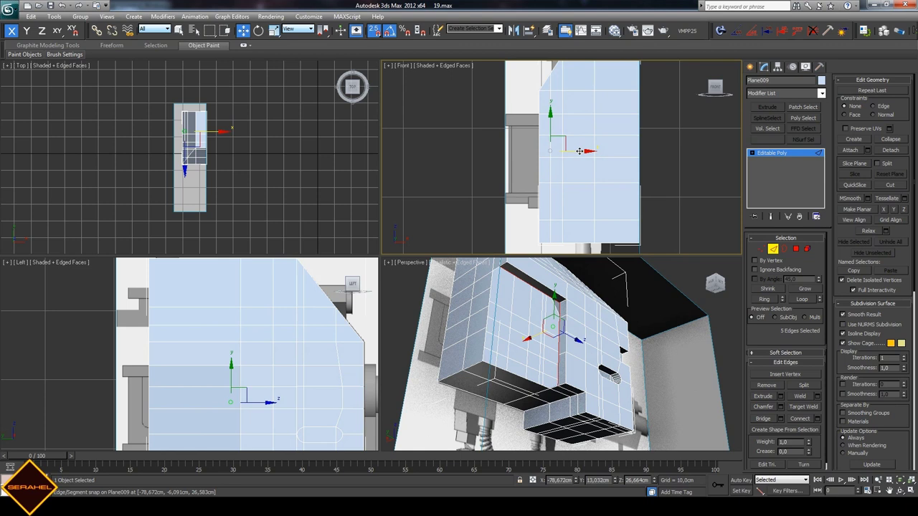
shift+drag(548, 151, 566, 150)
key(1)
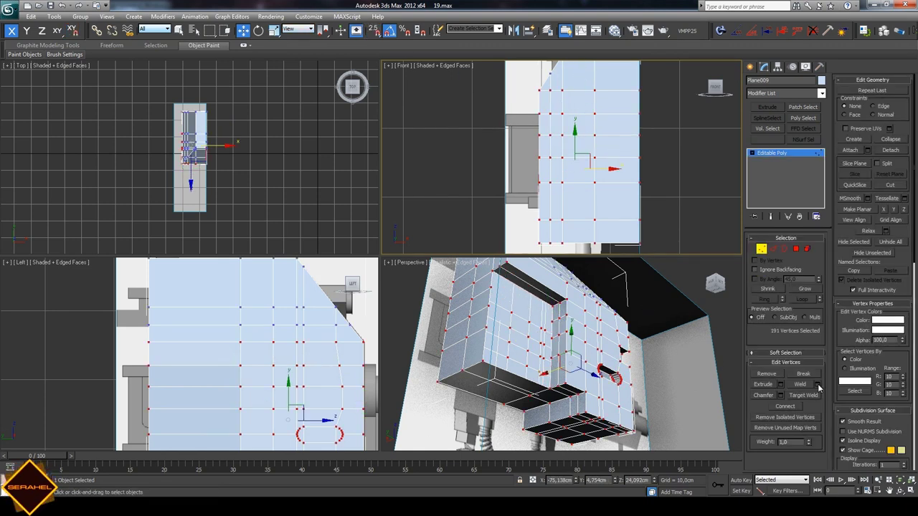
- Weld the overlapping vertices and cap the hole's open border with a face
click(818, 385)
click(560, 177)
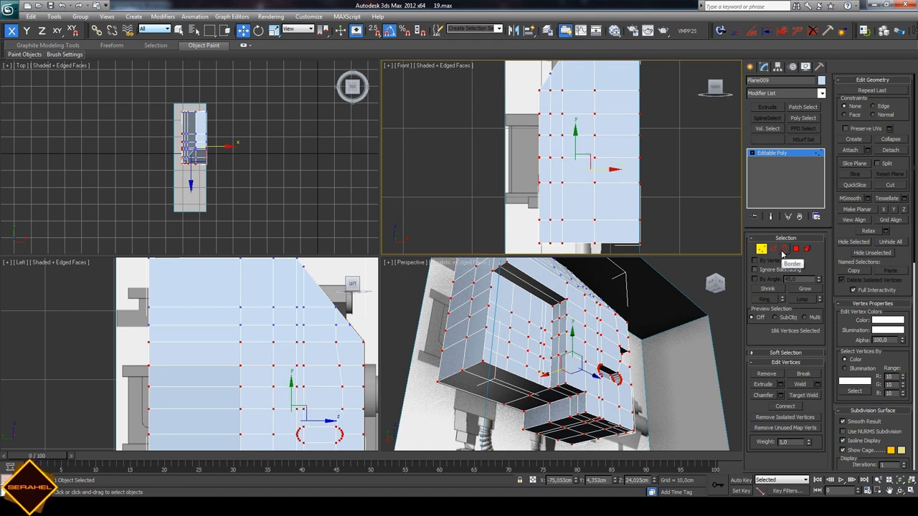
click(783, 248)
click(552, 326)
click(804, 385)
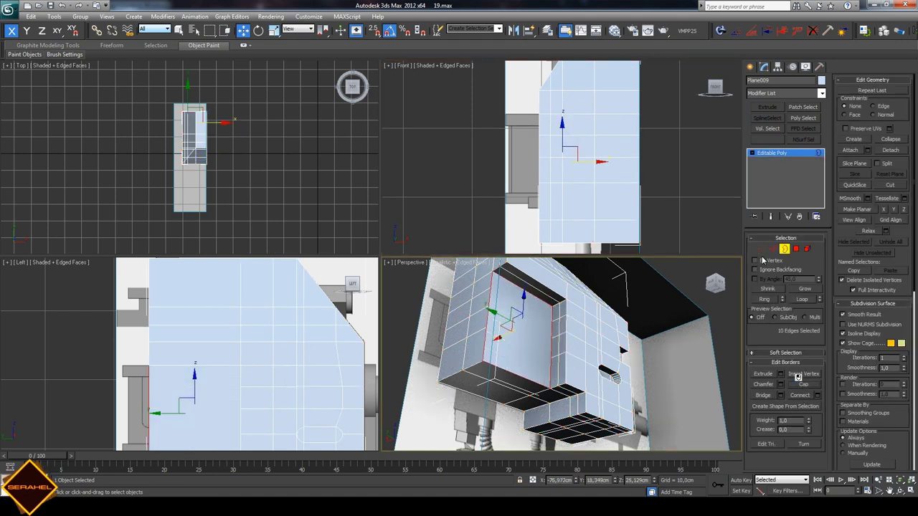
- Connect vertex pairs across the cap to split it with new edges
click(761, 249)
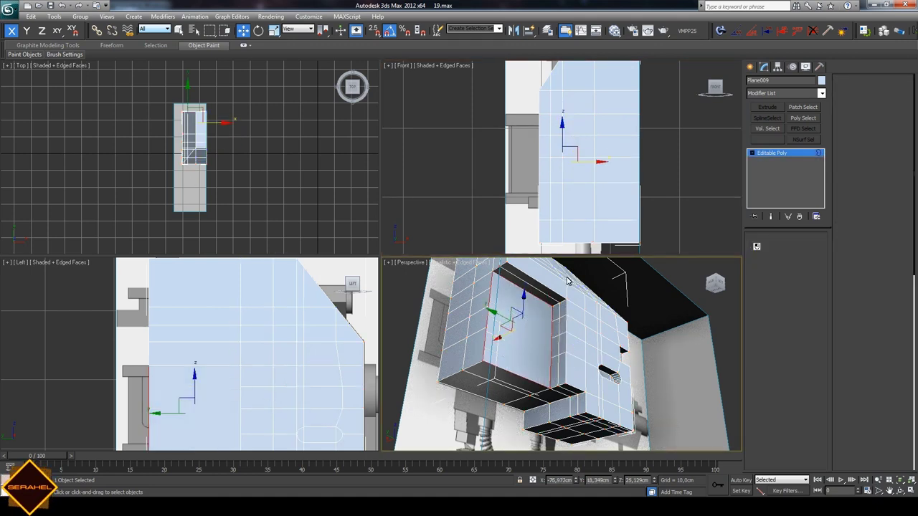
ctrl+click(551, 324)
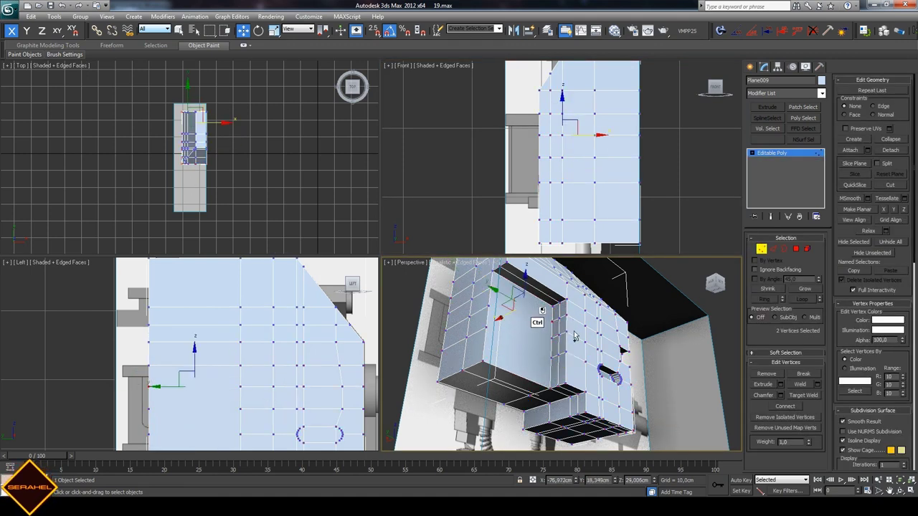
click(538, 326)
ctrl+click(475, 294)
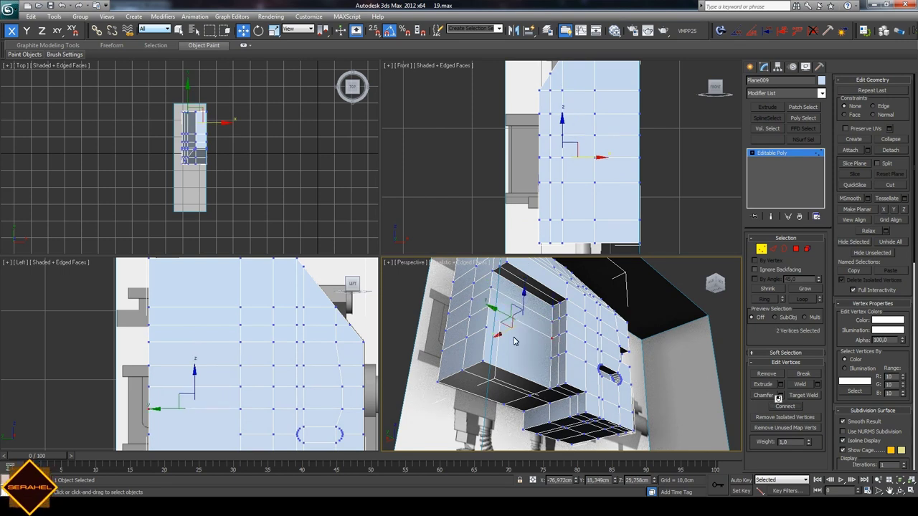
click(481, 327)
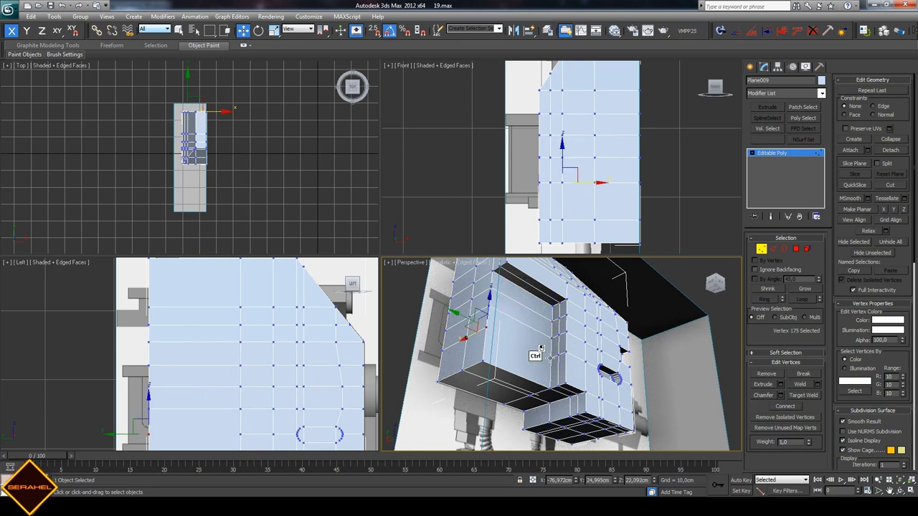
click(533, 352)
click(552, 357)
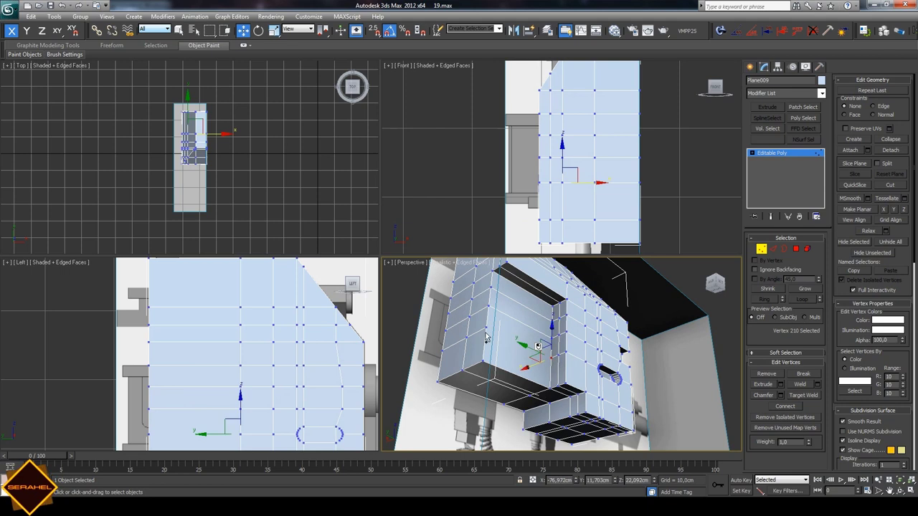
ctrl+click(472, 314)
click(783, 407)
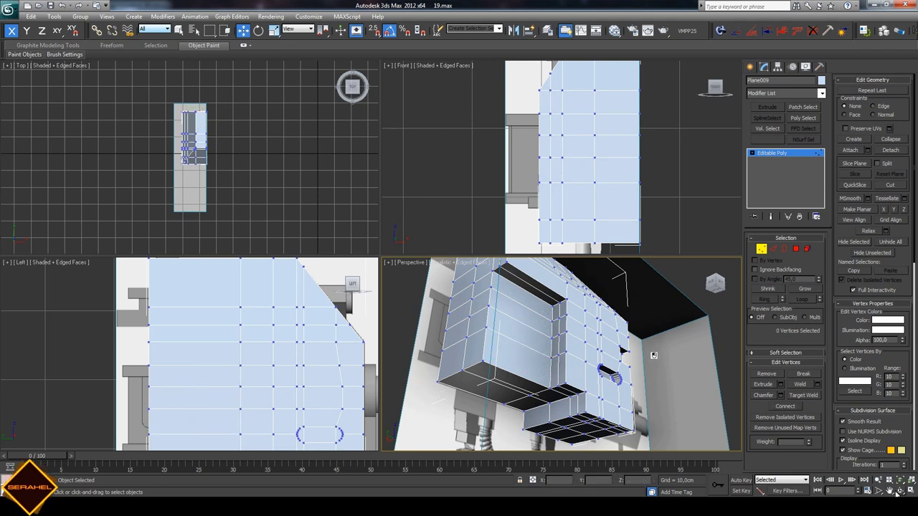
- In the see-through Left view, marquee-select the seven lower vertices and move them left along X
alt+middle_drag(653, 355, 555, 342)
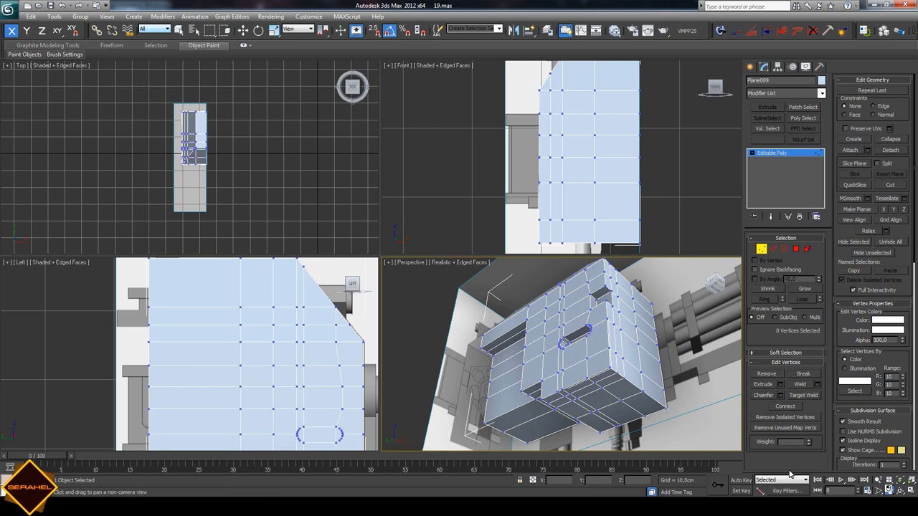
scroll(266, 311, up, 3)
scroll(299, 349, up, 3)
mouse_move(299, 349)
middle_down()
mouse_move(298, 362)
mouse_move(248, 372)
middle_up()
key(alt+x)
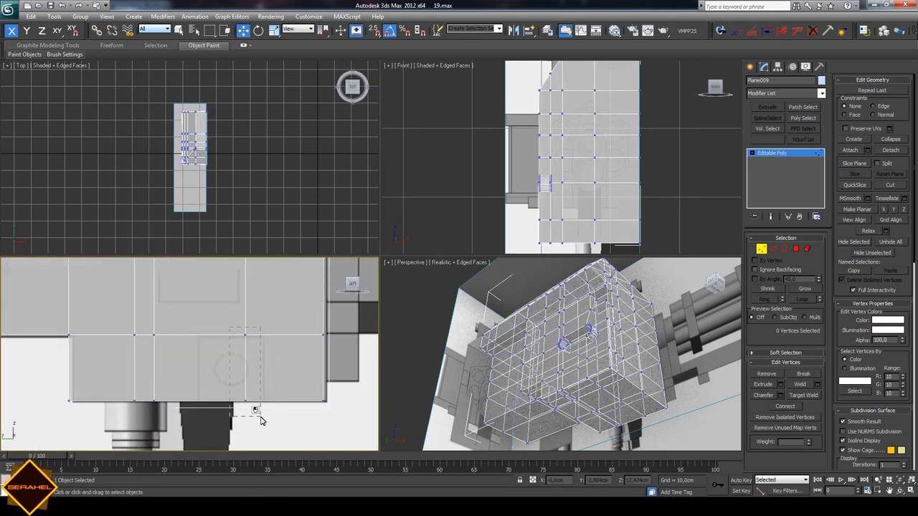
mouse_move(260, 420)
mouse_down()
mouse_move(270, 385)
mouse_move(290, 383)
mouse_up()
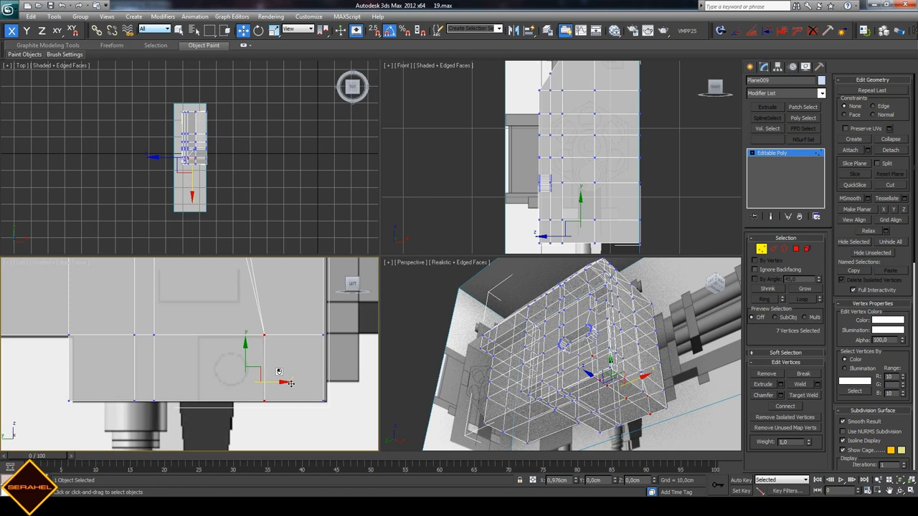
mouse_move(152, 330)
mouse_down()
mouse_move(176, 397)
mouse_move(228, 385)
mouse_up()
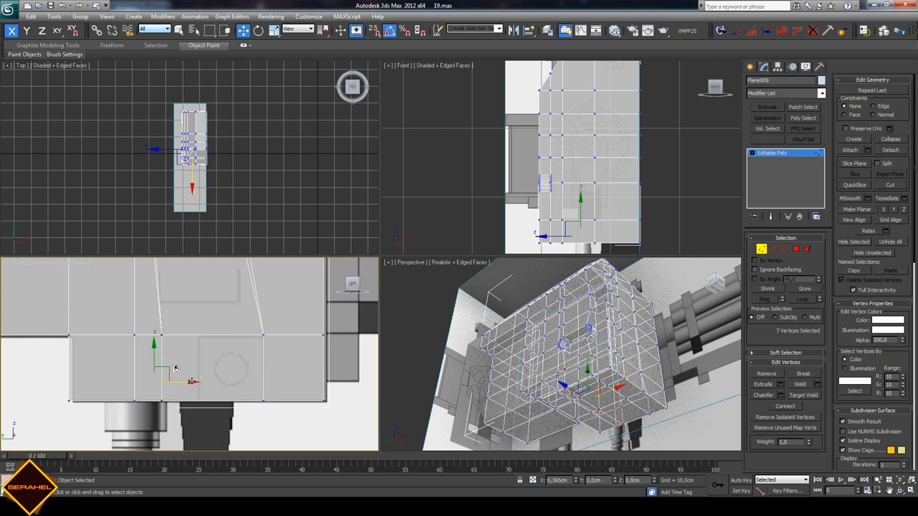
click(256, 421)
- Orbit to the groove corner and select its faces in Polygon mode
scroll(694, 405, up, 5)
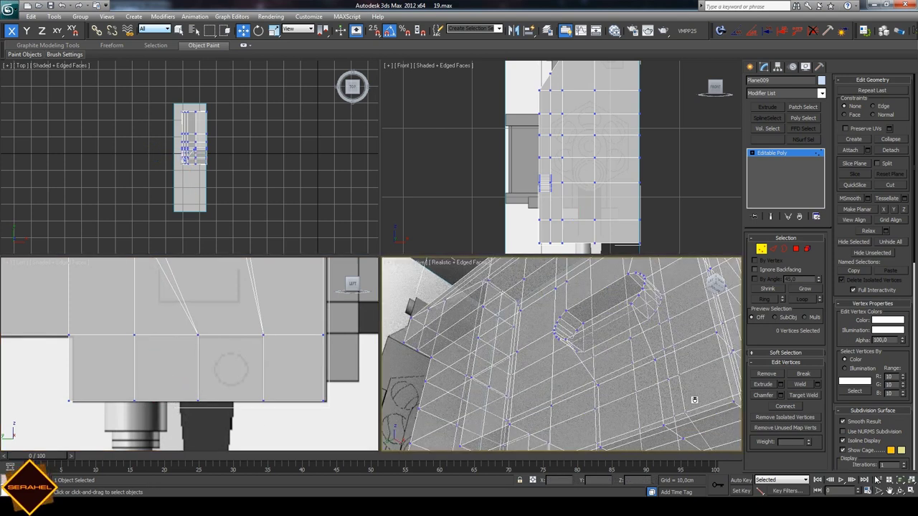
alt+middle_drag(679, 404, 610, 311)
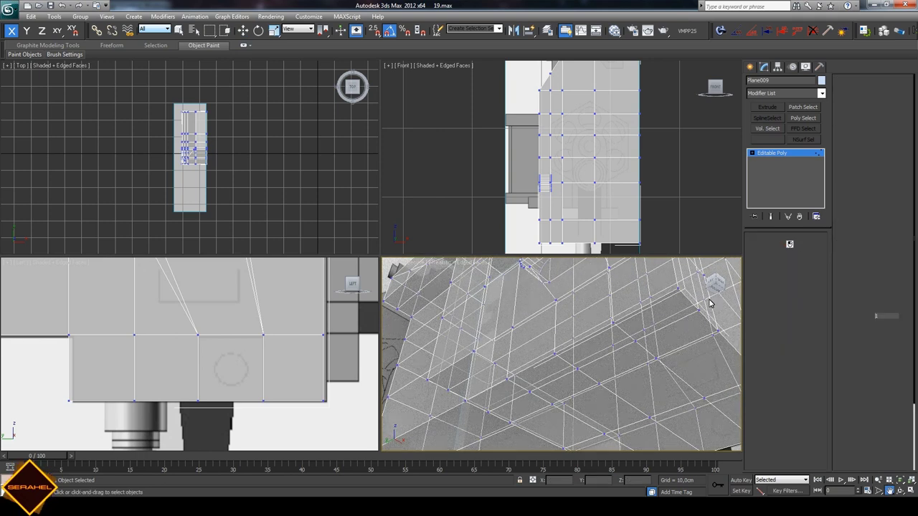
key(4)
click(602, 362)
ctrl+click(589, 306)
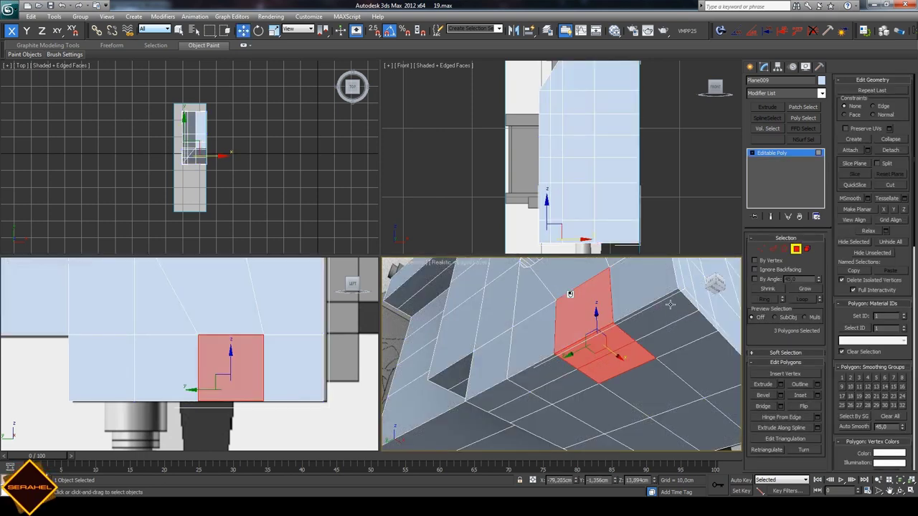
- Delete the three corner faces and Shift-drag the hole's edges in the Front view into a new face
key(Delete)
click(773, 249)
click(601, 286)
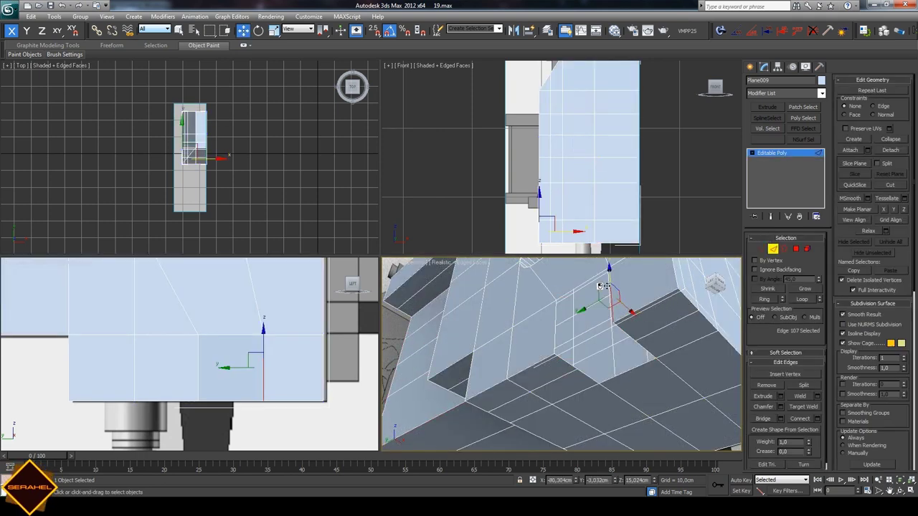
ctrl+click(574, 276)
ctrl+click(556, 317)
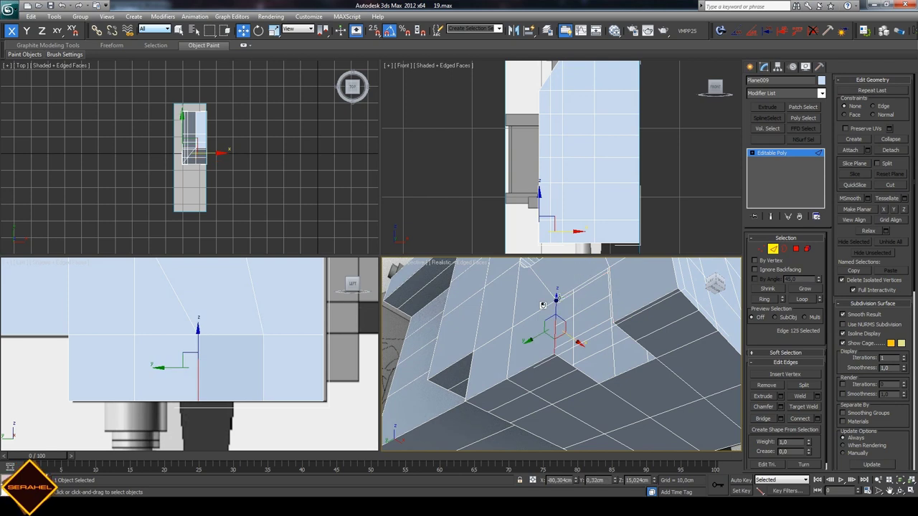
ctrl+click(610, 293)
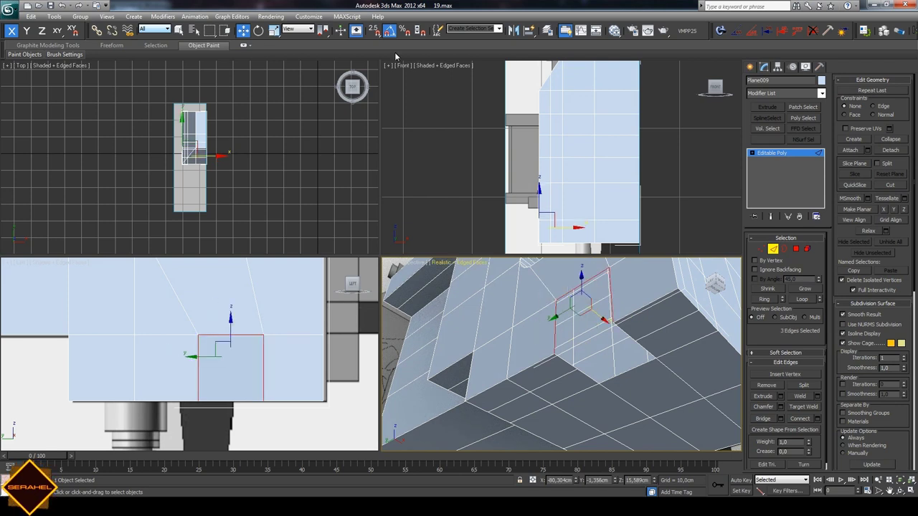
right_click(430, 198)
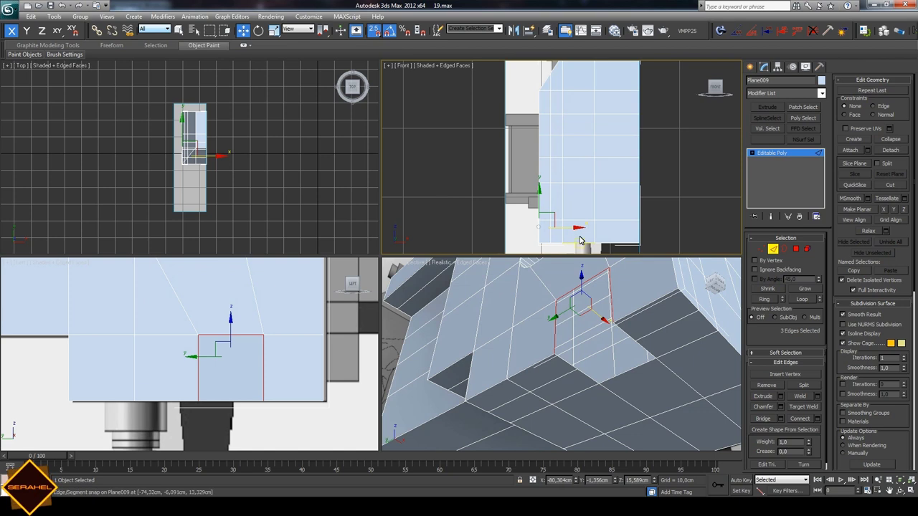
shift+drag(543, 224, 551, 233)
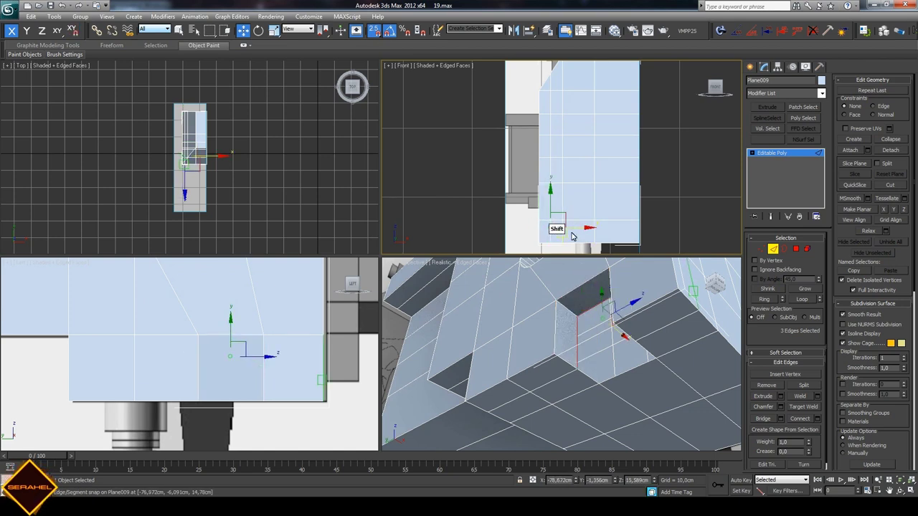
shift+drag(548, 234, 568, 234)
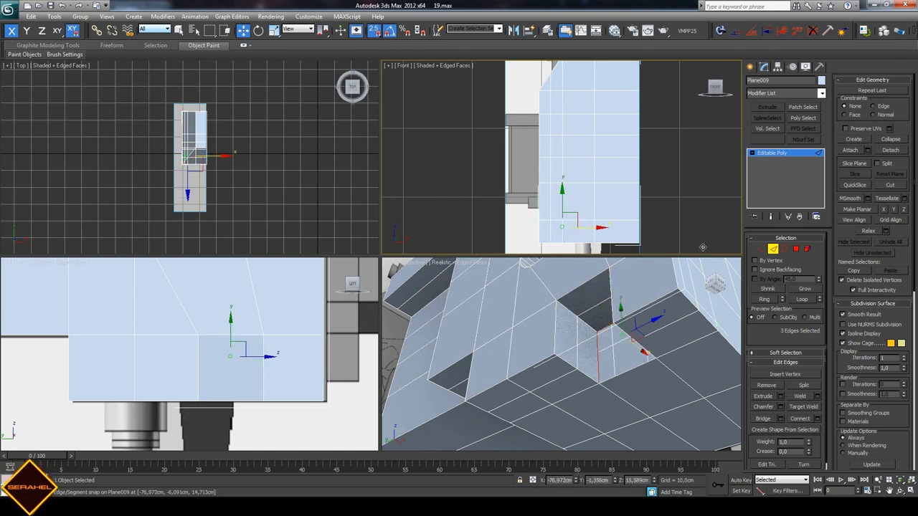
- Weld the vertices around the new face (222 to 218) and cap the remaining hole
click(761, 248)
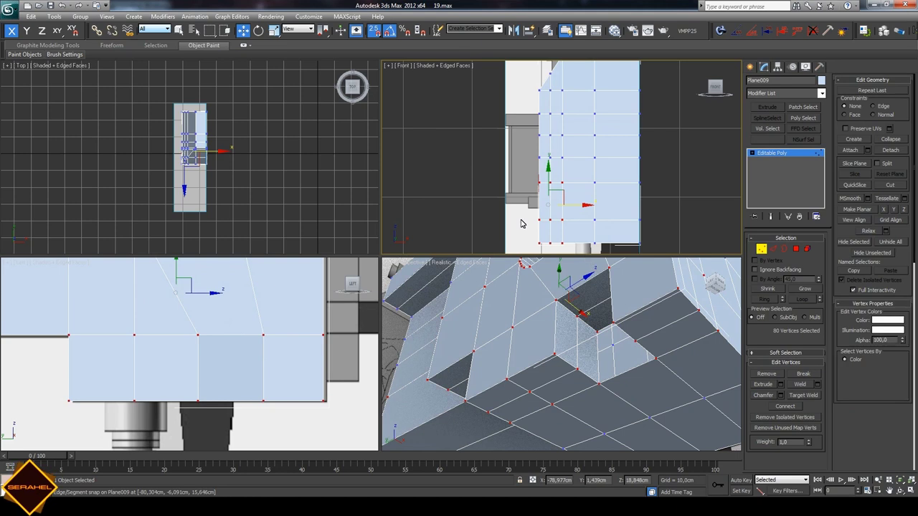
drag(443, 157, 484, 203)
click(817, 385)
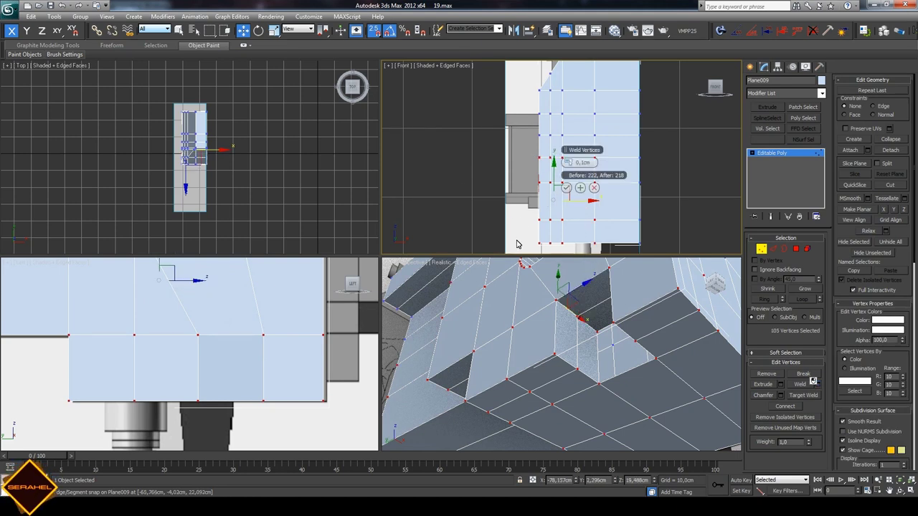
click(566, 190)
click(783, 249)
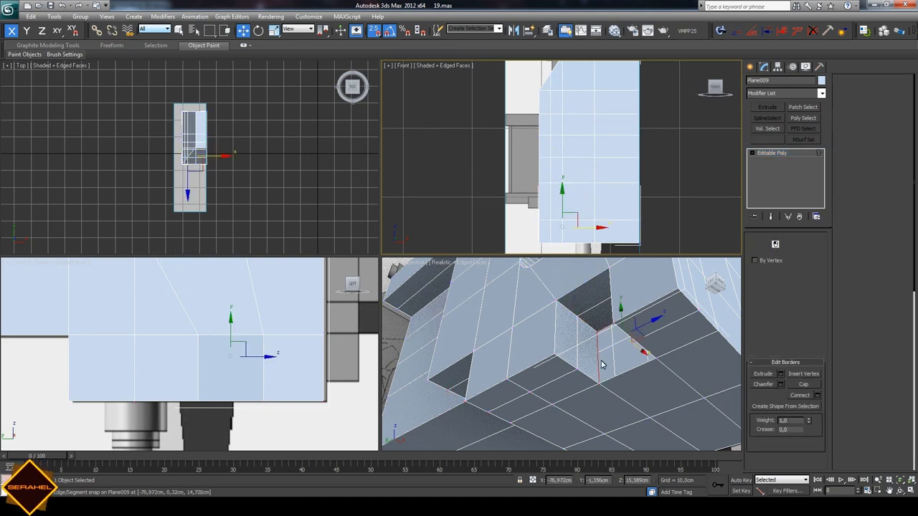
click(610, 363)
click(803, 386)
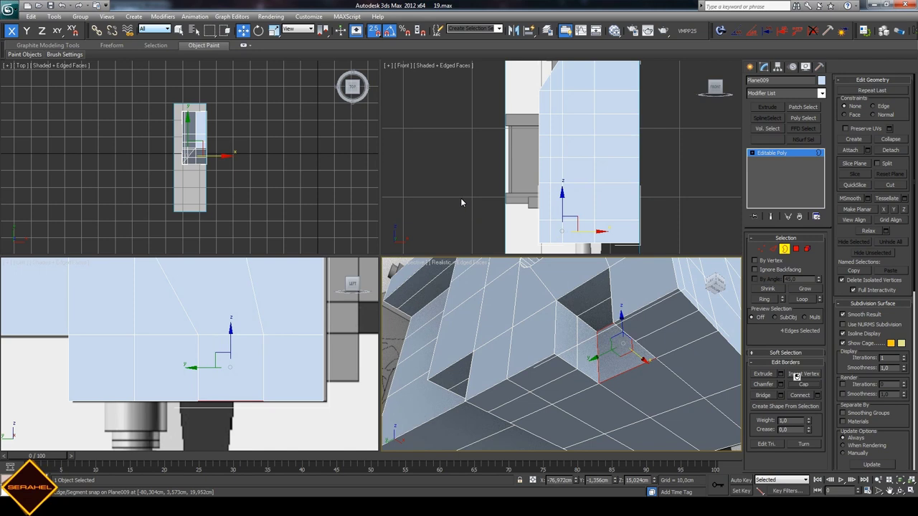
click(461, 198)
- Draw a new 10 cm high box, Box096, in the Left viewport
click(891, 486)
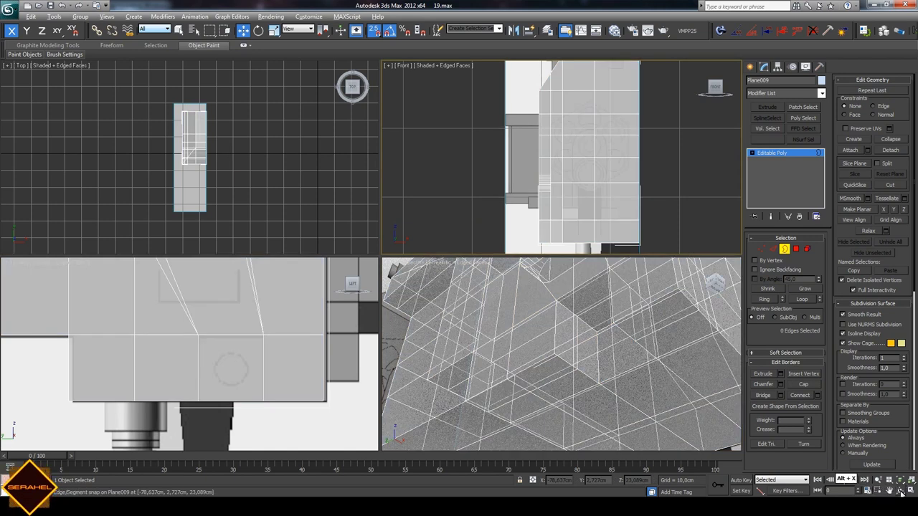
mouse_move(610, 316)
mouse_down()
mouse_move(601, 360)
mouse_move(638, 347)
mouse_up()
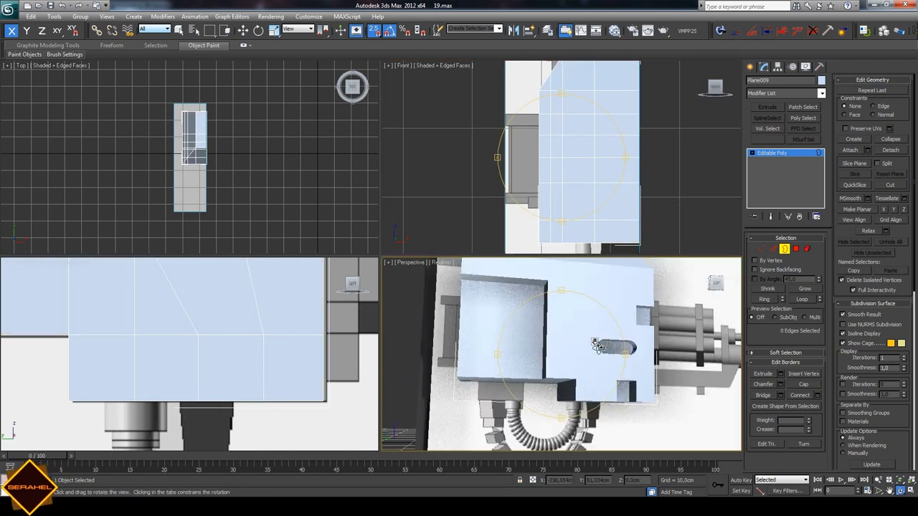
drag(578, 346, 597, 334)
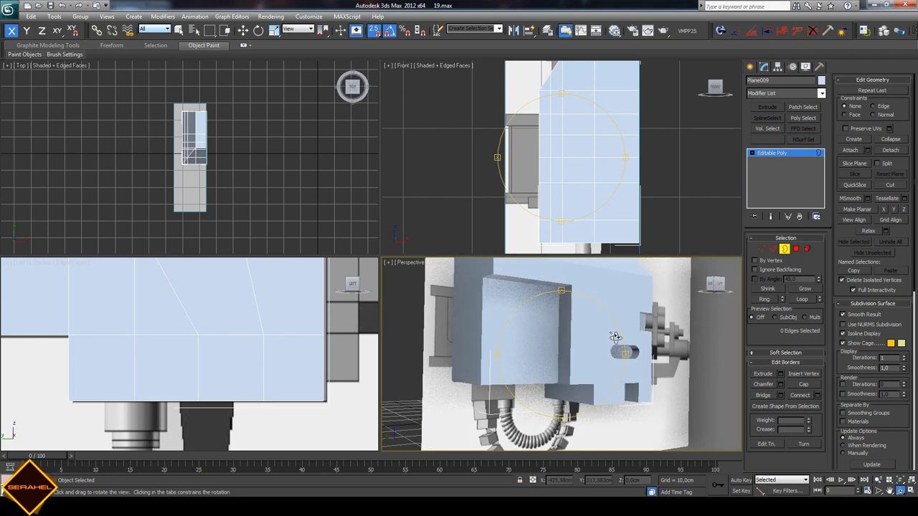
click(750, 69)
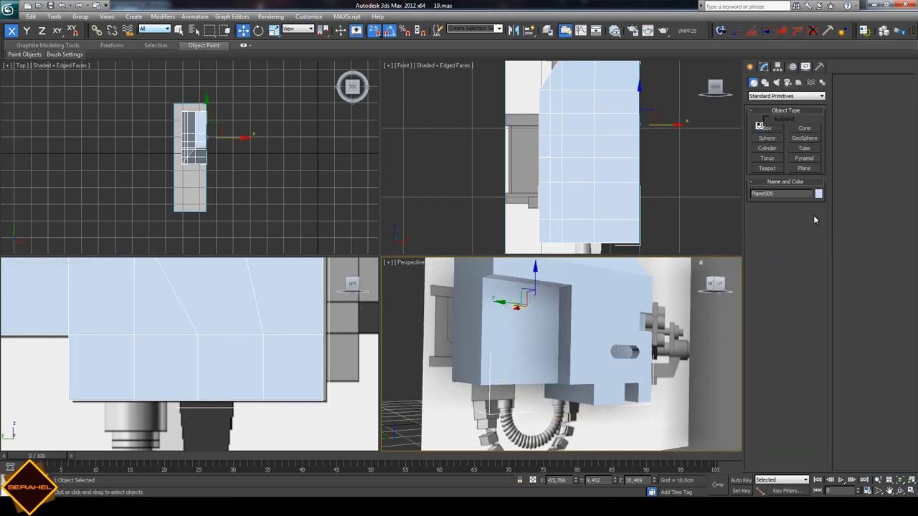
click(766, 128)
click(889, 491)
mouse_move(365, 375)
mouse_down()
mouse_move(287, 344)
mouse_move(205, 328)
mouse_move(268, 356)
mouse_up()
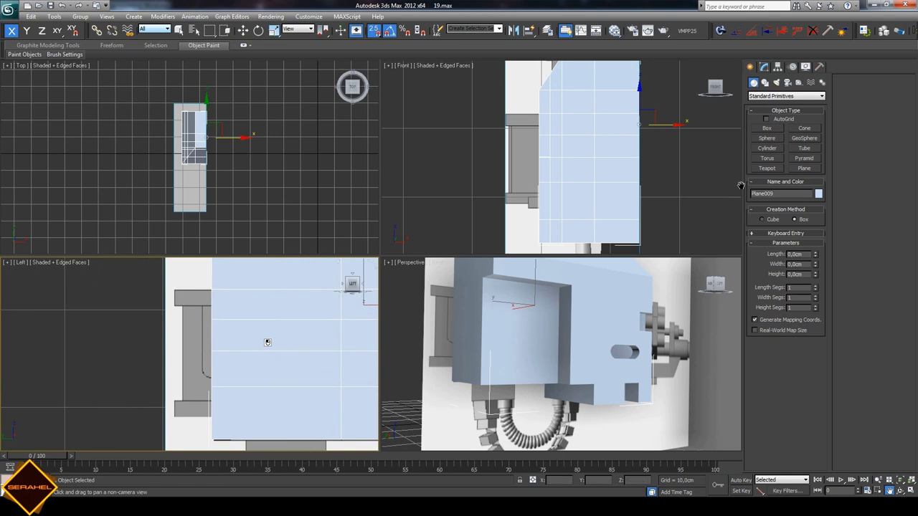
click(766, 128)
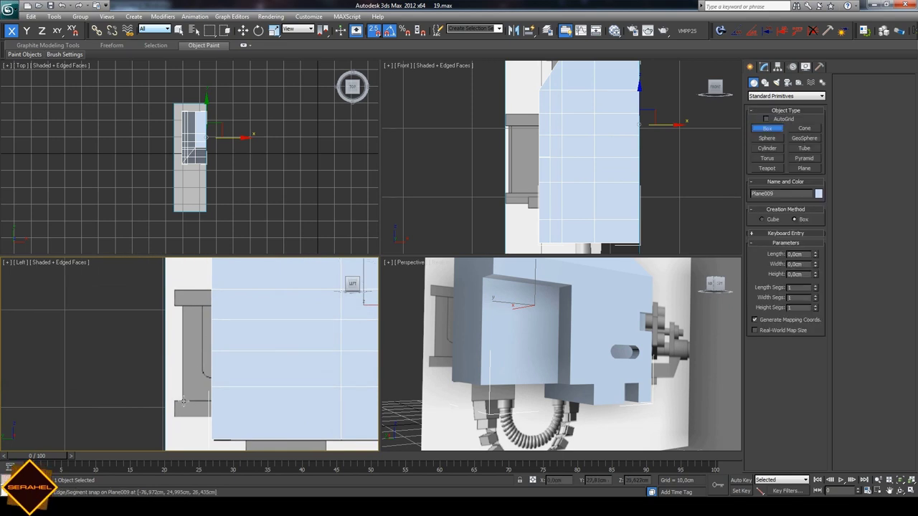
drag(188, 364, 289, 311)
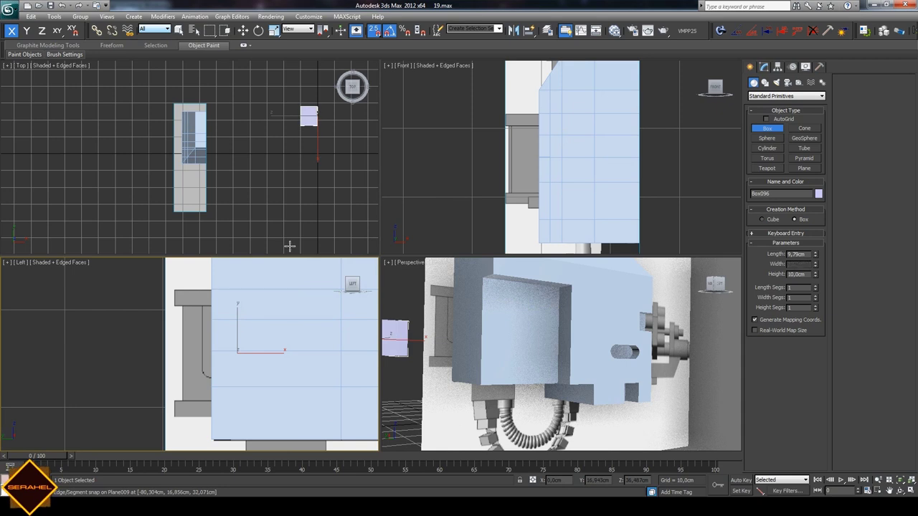
click(290, 246)
- Turn off snaps and move Box096 against the armor box's side
click(374, 31)
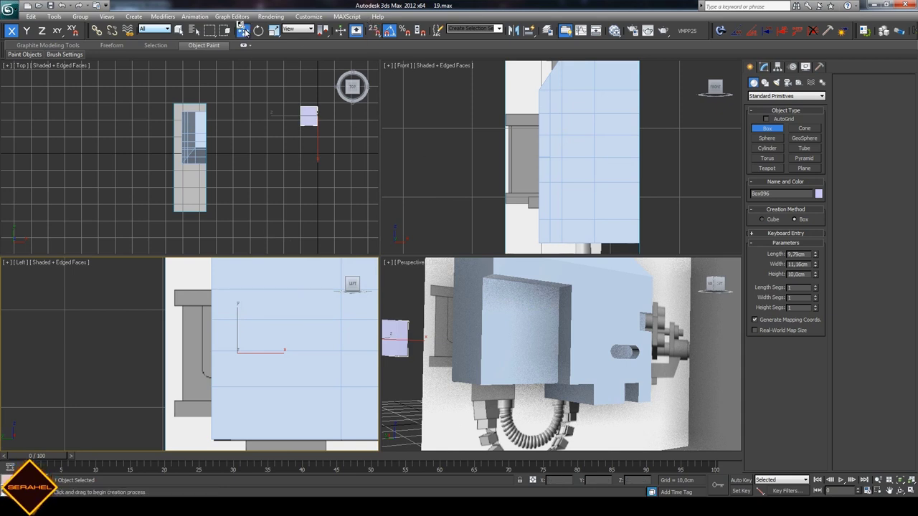
click(244, 32)
click(308, 116)
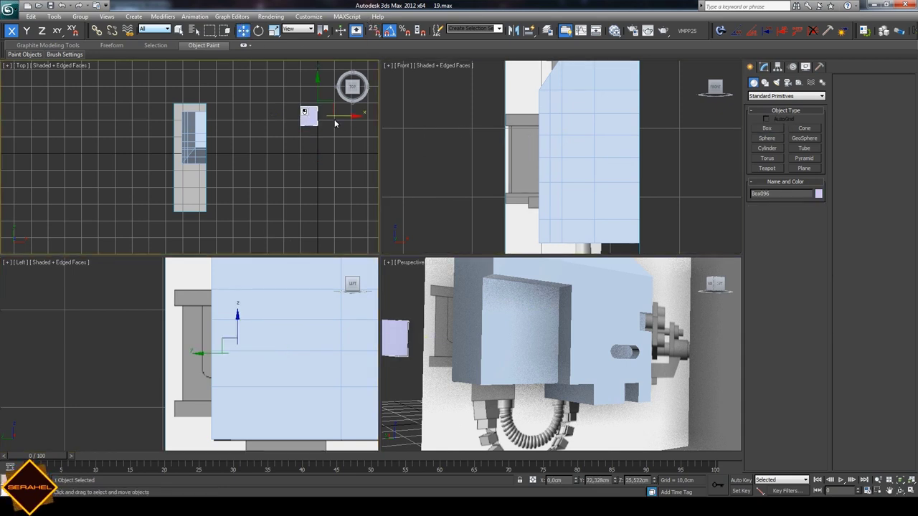
mouse_move(309, 117)
mouse_down()
mouse_move(222, 116)
mouse_move(206, 105)
mouse_up()
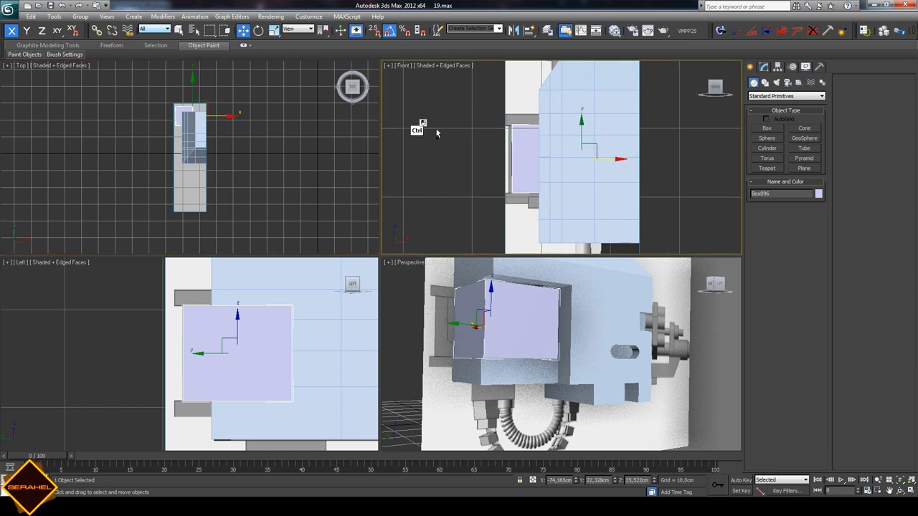
scroll(420, 127, up, 4)
drag(631, 161, 631, 161)
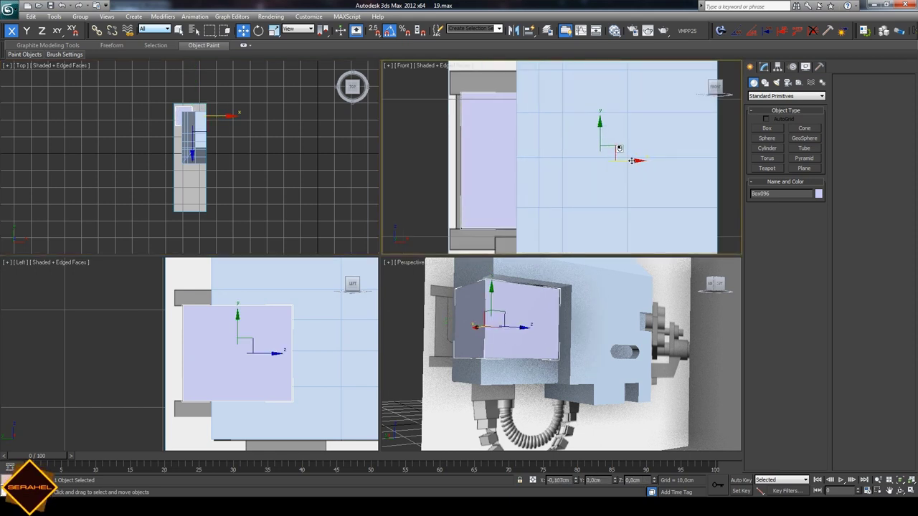
- Convert Box096 to an editable poly and enter Vertex mode
right_click(586, 154)
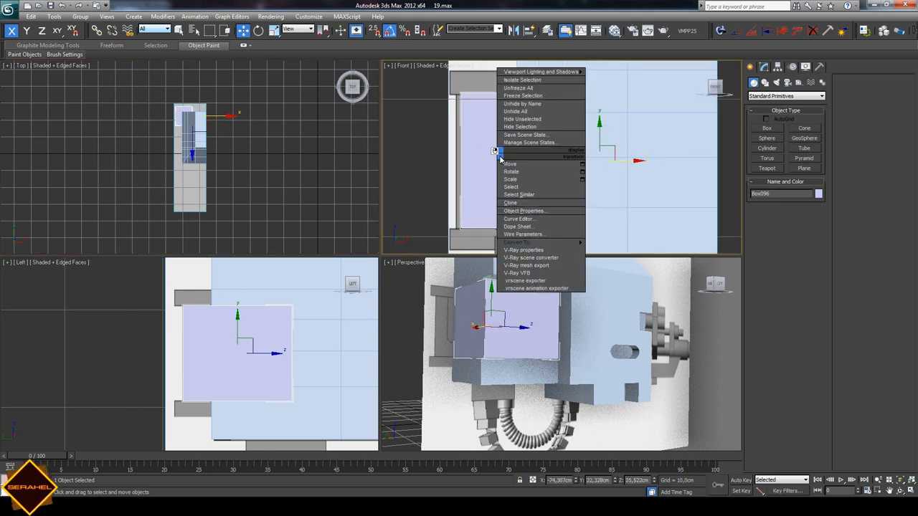
mouse_move(523, 243)
click(617, 251)
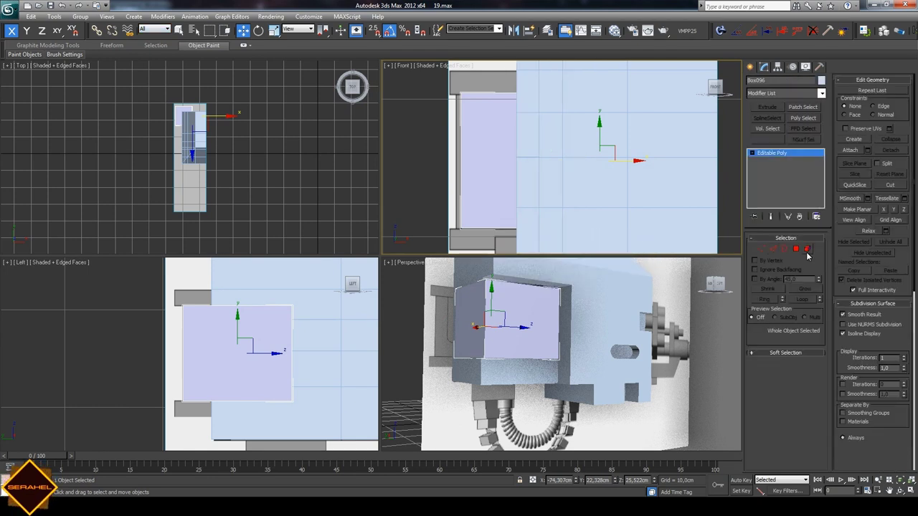
key(1)
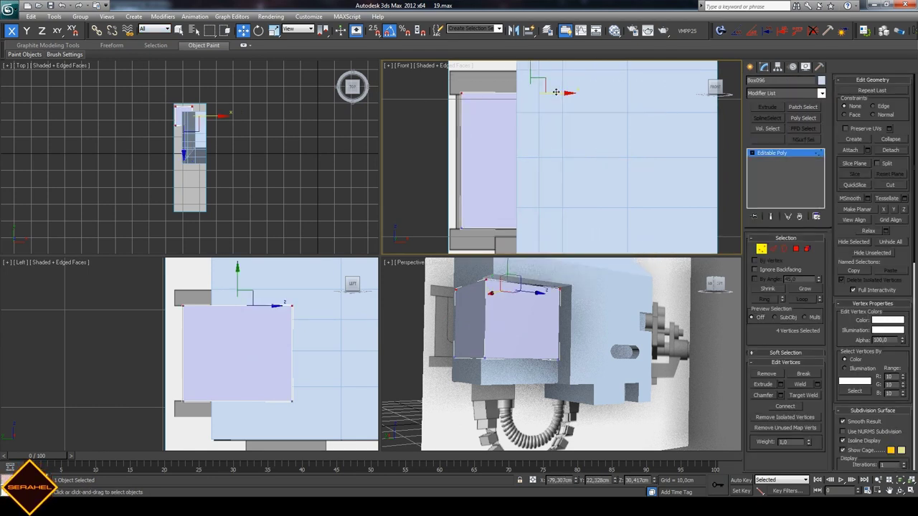
key(ctrl+z)
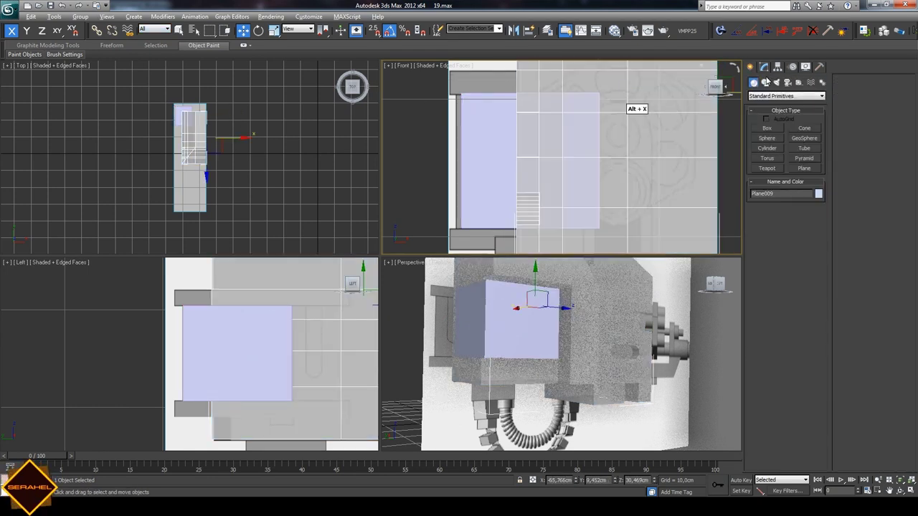
click(509, 109)
click(764, 66)
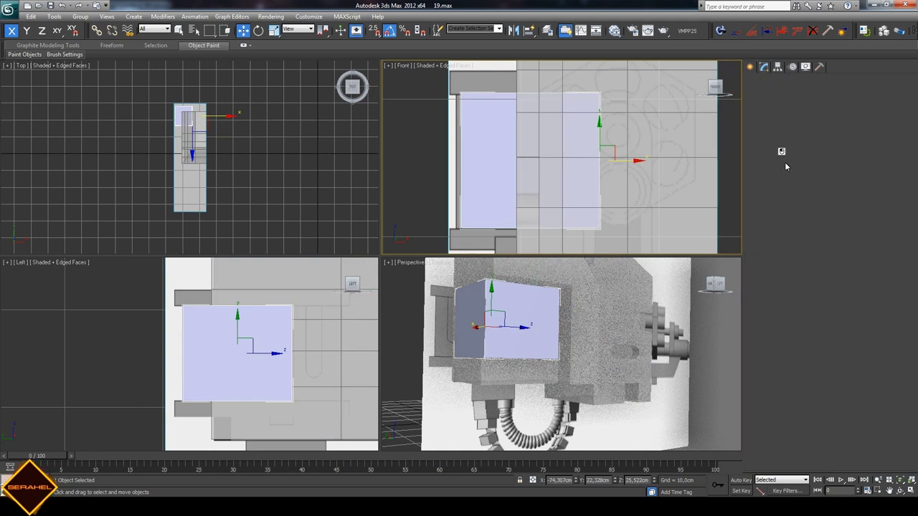
key(1)
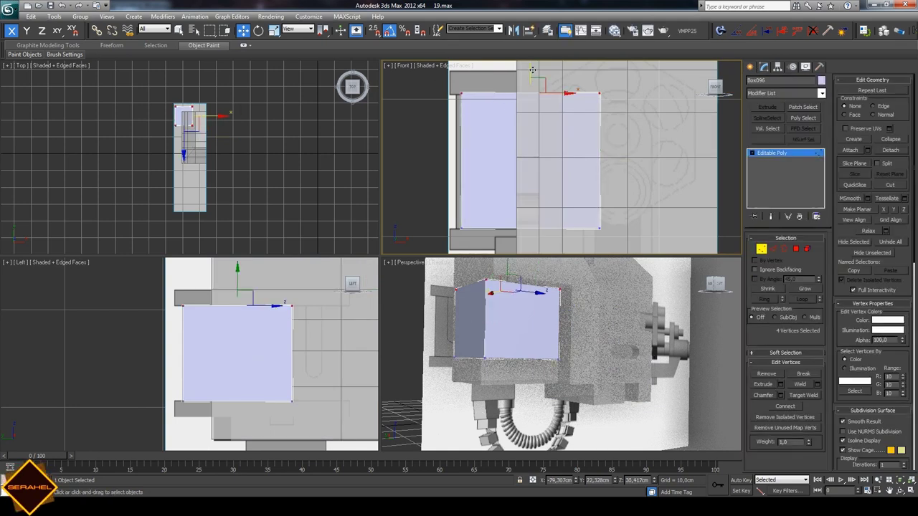
- Move Box096's side vertices along X so it spans the housing width
click(532, 70)
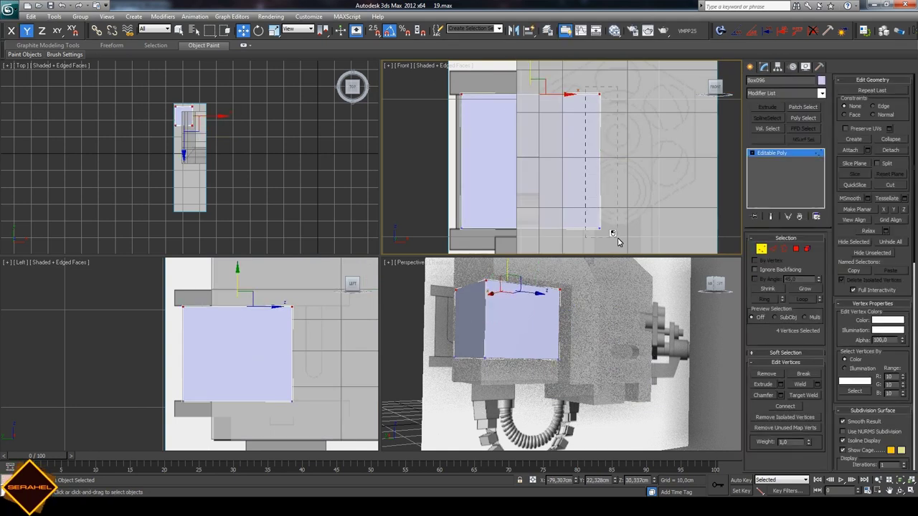
drag(610, 153, 659, 164)
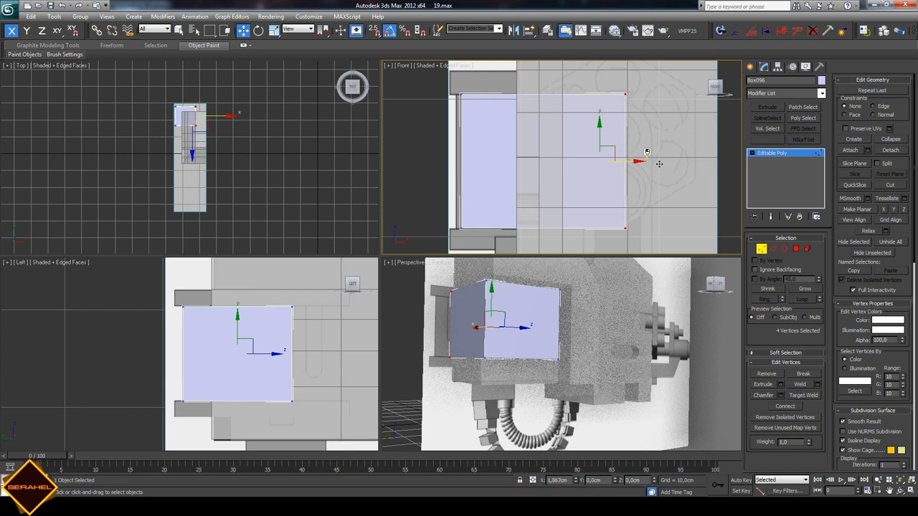
scroll(658, 164, down, 2)
scroll(654, 165, down, 2)
scroll(649, 164, down, 2)
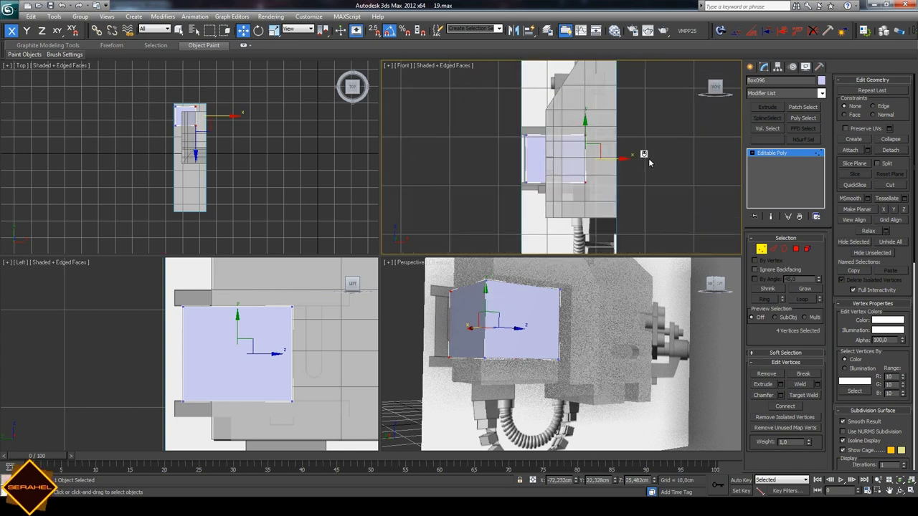
scroll(649, 164, up, 3)
drag(638, 159, 633, 160)
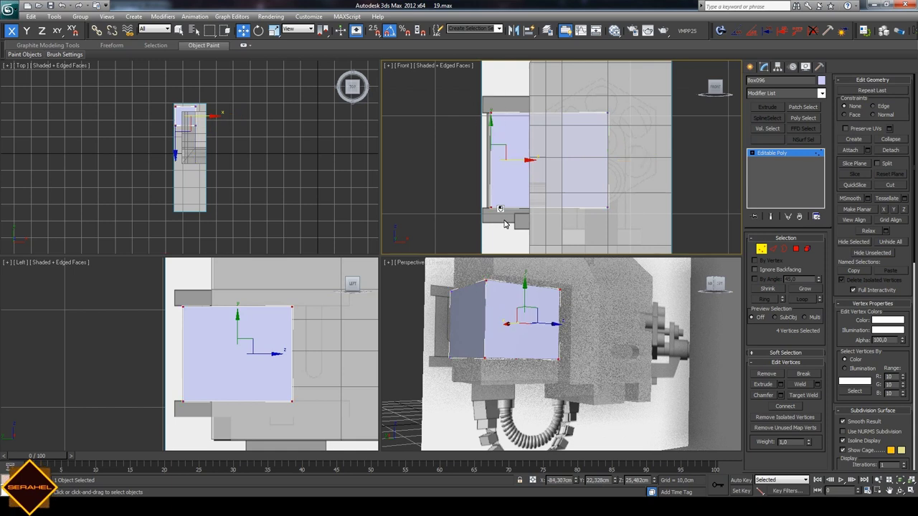
click(547, 301)
- Orbit the Perspective view and reselect the whole box with Select and Move
key(ctrl+r)
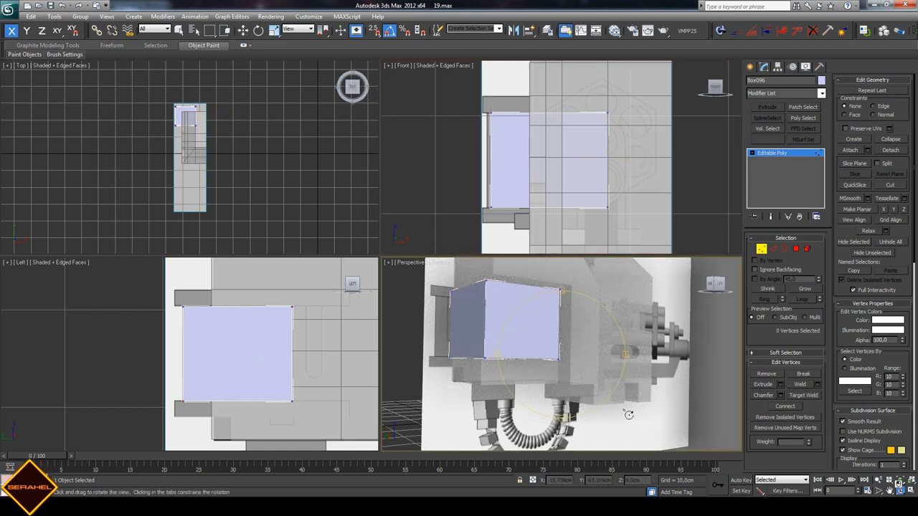
mouse_move(538, 347)
mouse_down()
mouse_move(565, 369)
mouse_move(564, 344)
mouse_up()
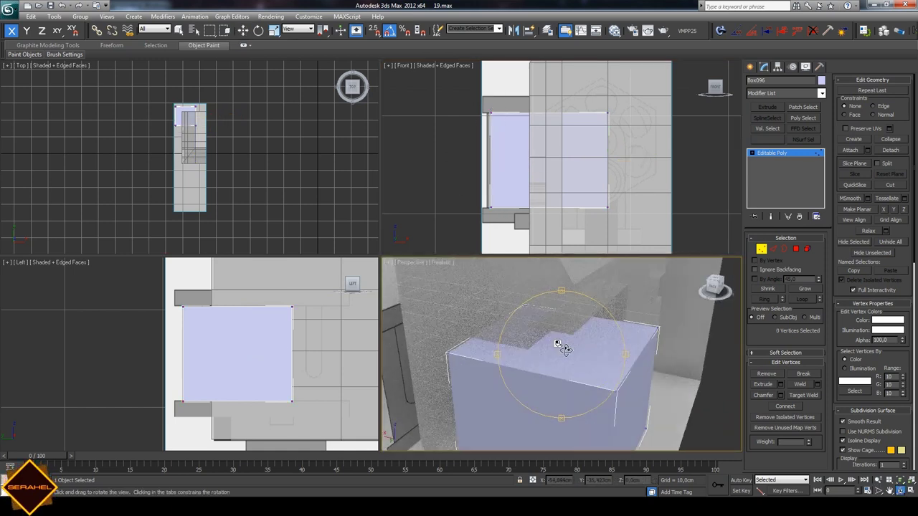
key(w)
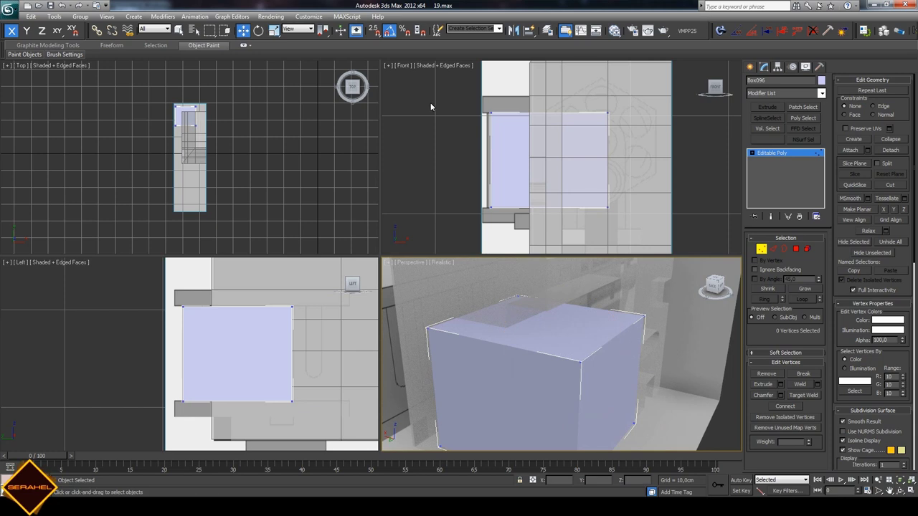
click(750, 67)
- Shift-drag a copy of the box upward as Box097 and enter its Vertex mode
mouse_move(577, 143)
shift+mouse_down()
mouse_move(573, 68)
mouse_move(591, 63)
shift+mouse_up()
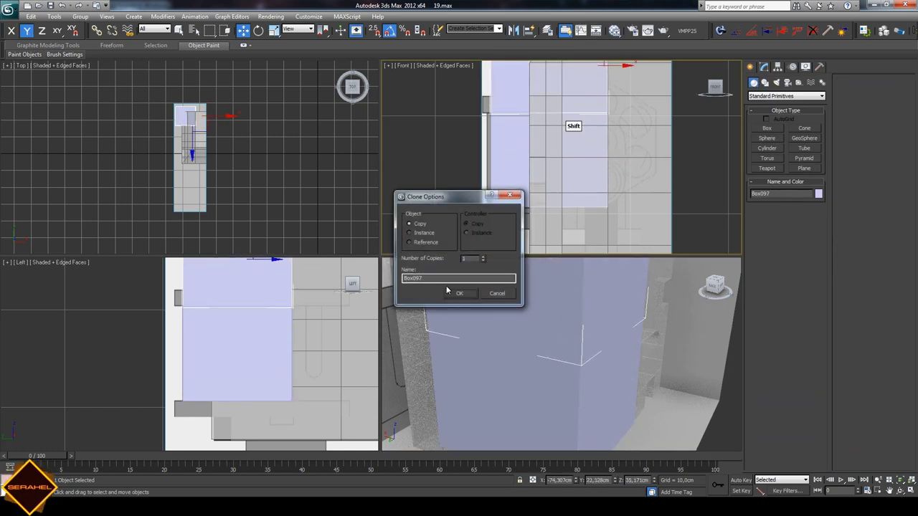
click(450, 287)
scroll(440, 139, down, 2)
click(764, 67)
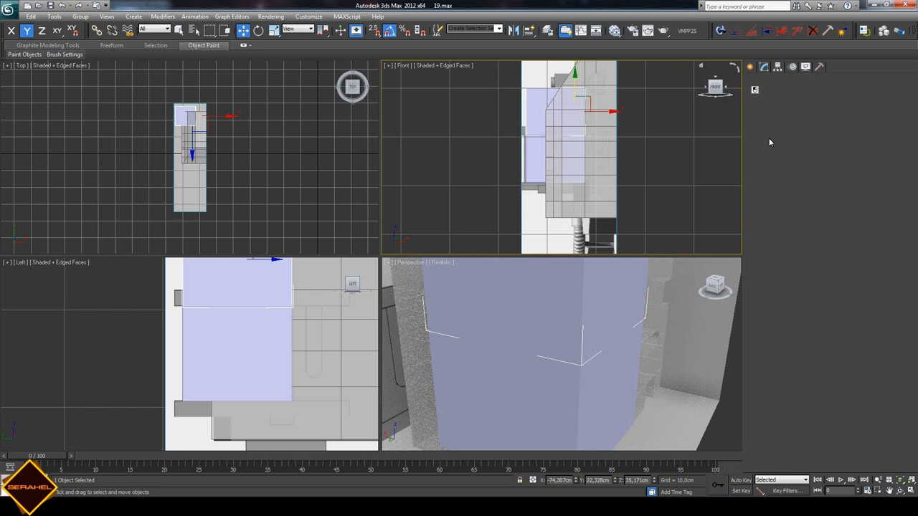
click(761, 248)
- Lower Box097's top vertices into a thin slab and shift them along X
drag(509, 79, 602, 107)
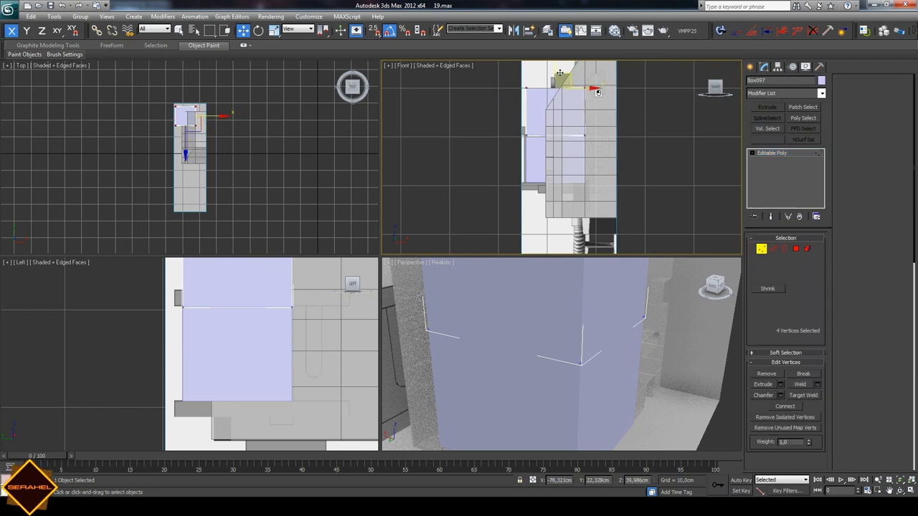
drag(553, 73, 562, 103)
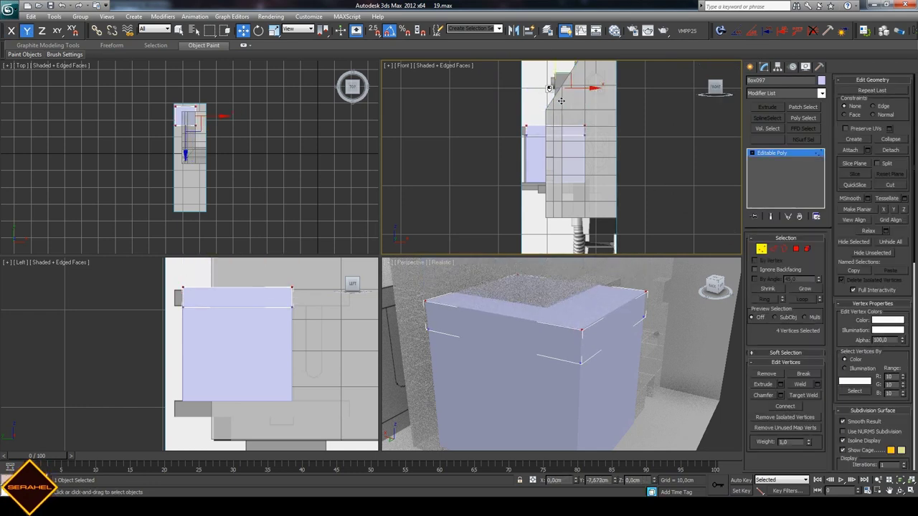
scroll(562, 103, up, 3)
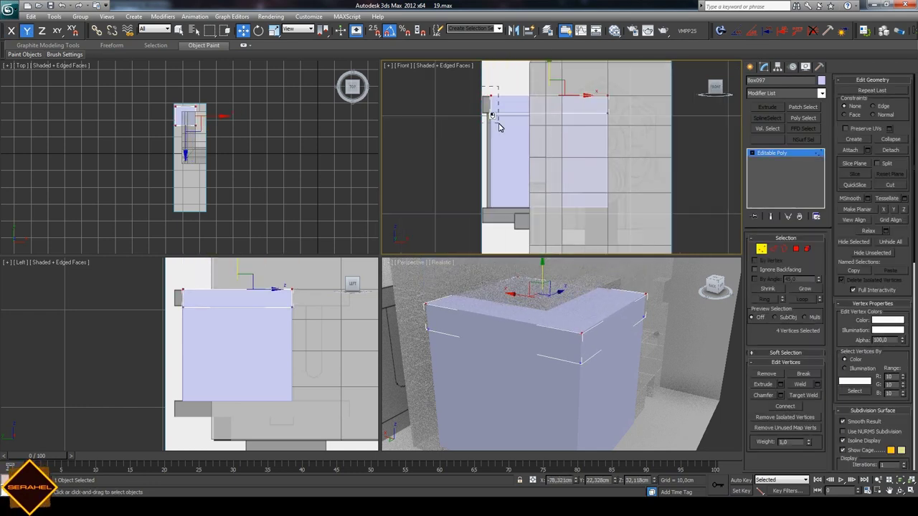
mouse_move(517, 105)
mouse_down()
mouse_move(509, 106)
mouse_move(643, 106)
mouse_up()
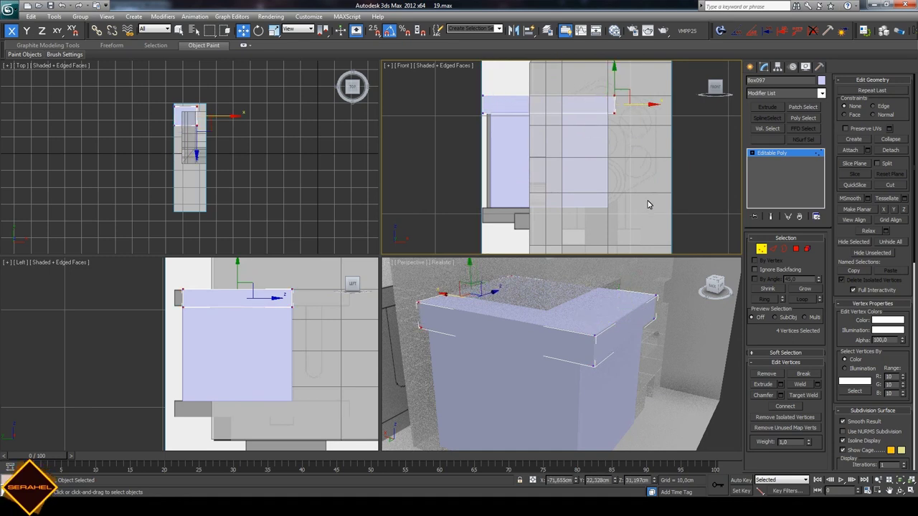
scroll(161, 289, up, 2)
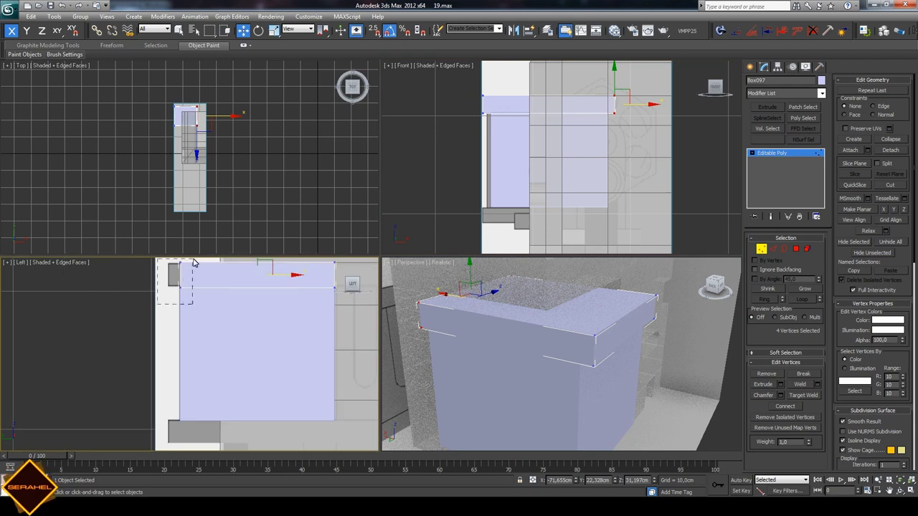
- Adjust the slab's end vertices in the Left view and exit vertex editing
drag(192, 264, 194, 264)
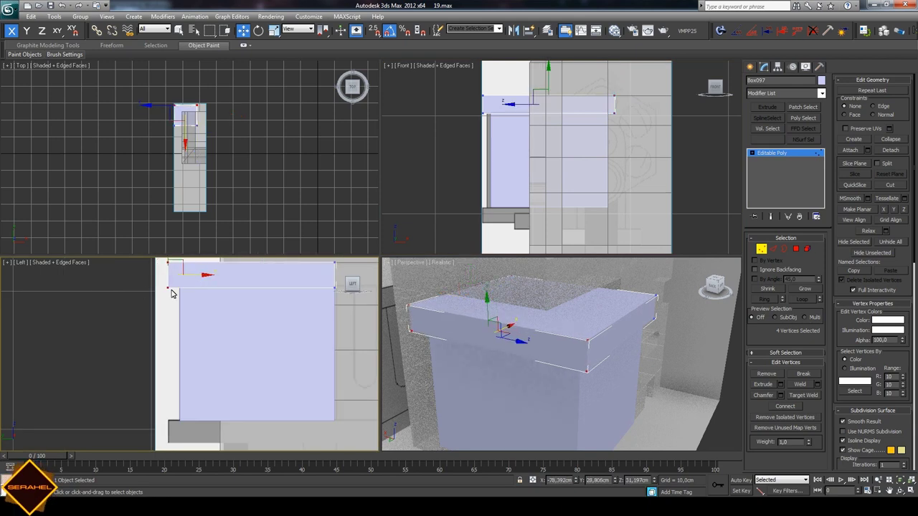
click(172, 293)
scroll(163, 286, down, 2)
drag(310, 302, 309, 303)
mouse_move(238, 263)
mouse_down()
mouse_move(225, 252)
mouse_move(238, 263)
mouse_up()
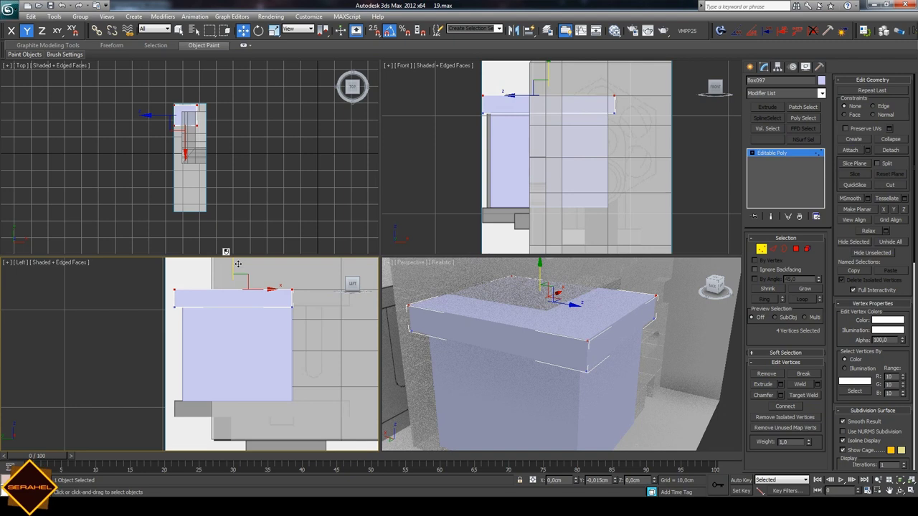
click(750, 67)
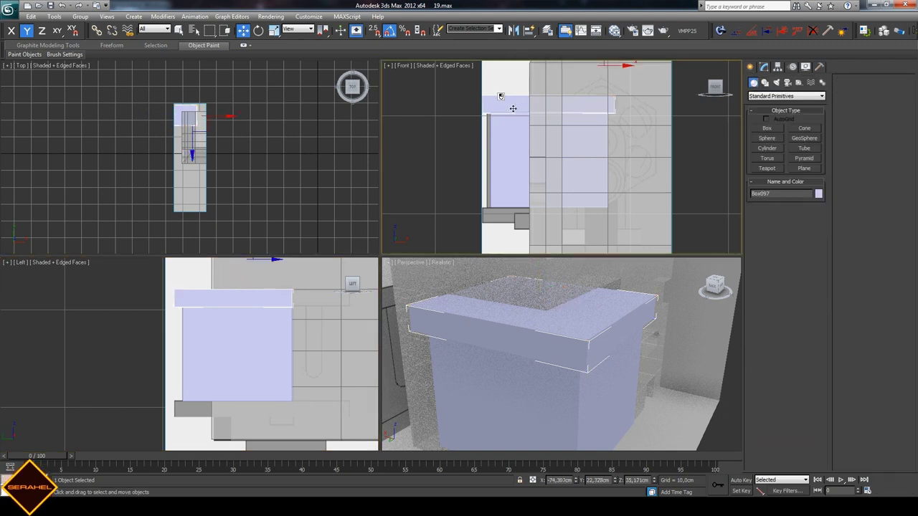
- Copy the top slab down to the armor block's bottom, then orbit to inspect it
scroll(559, 155, down, 2)
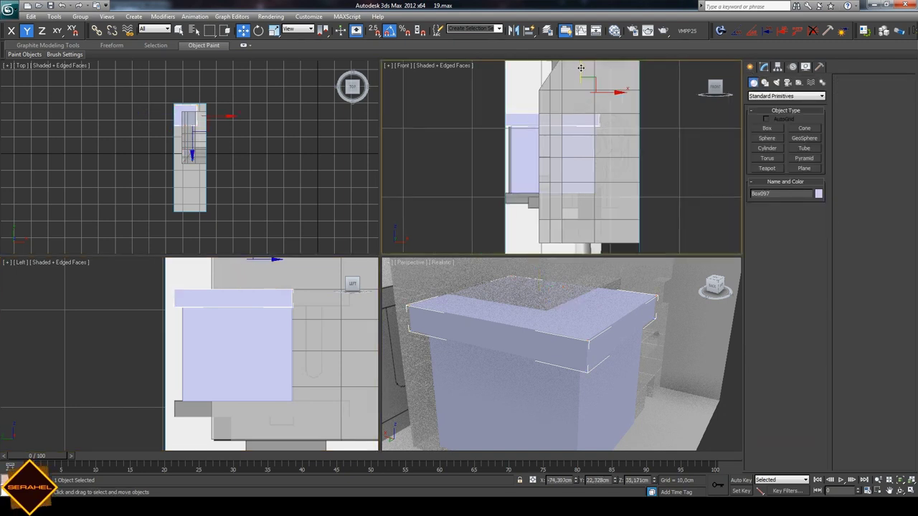
shift+drag(581, 68, 569, 147)
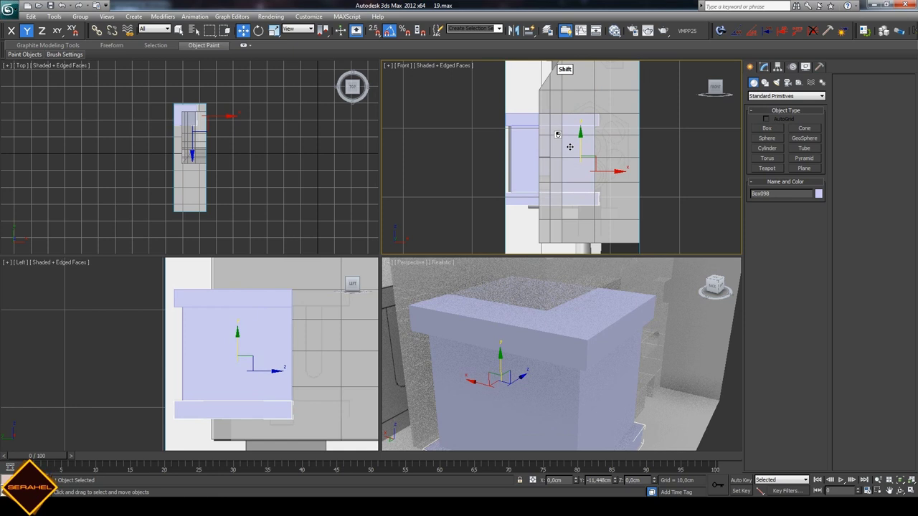
click(452, 294)
click(719, 406)
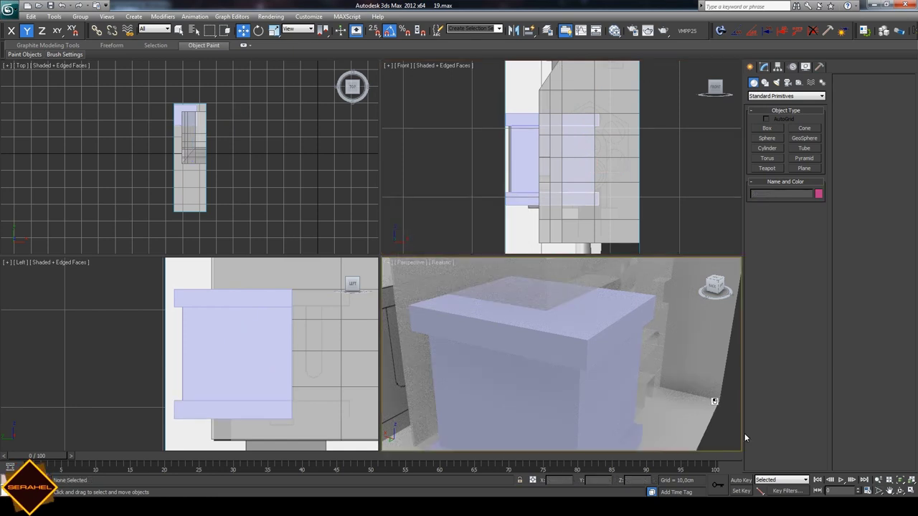
click(900, 491)
mouse_move(588, 358)
mouse_down()
mouse_move(524, 344)
mouse_move(654, 364)
mouse_move(631, 359)
mouse_up()
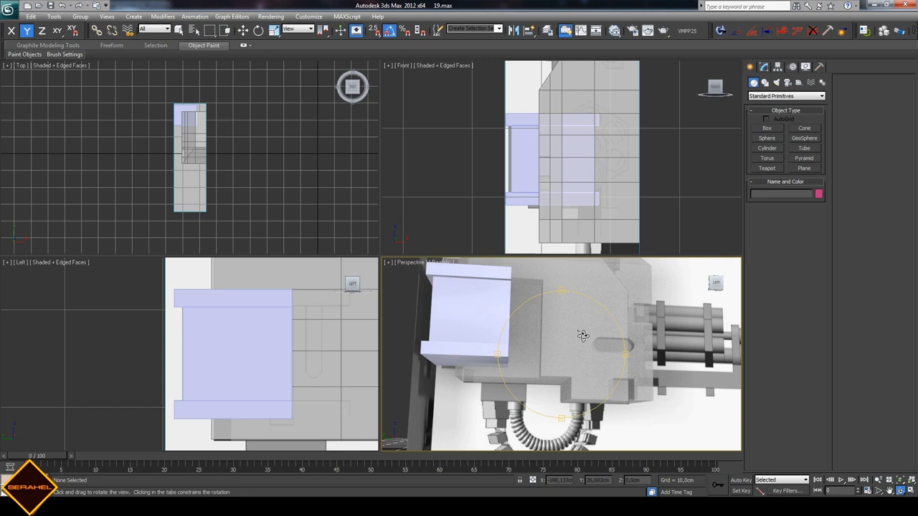
- Draw a small flat box, Box099, on the gun body's side using AutoGrid
drag(737, 273, 774, 359)
click(889, 490)
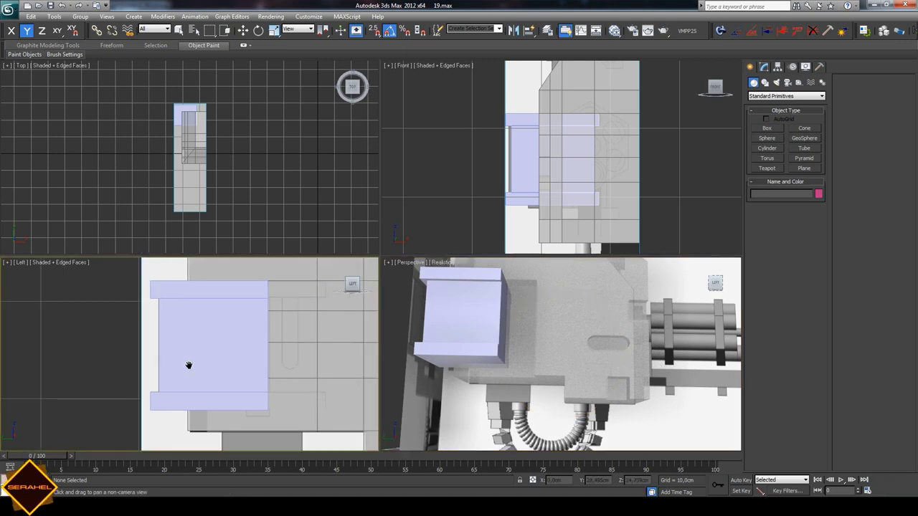
drag(188, 368, 232, 352)
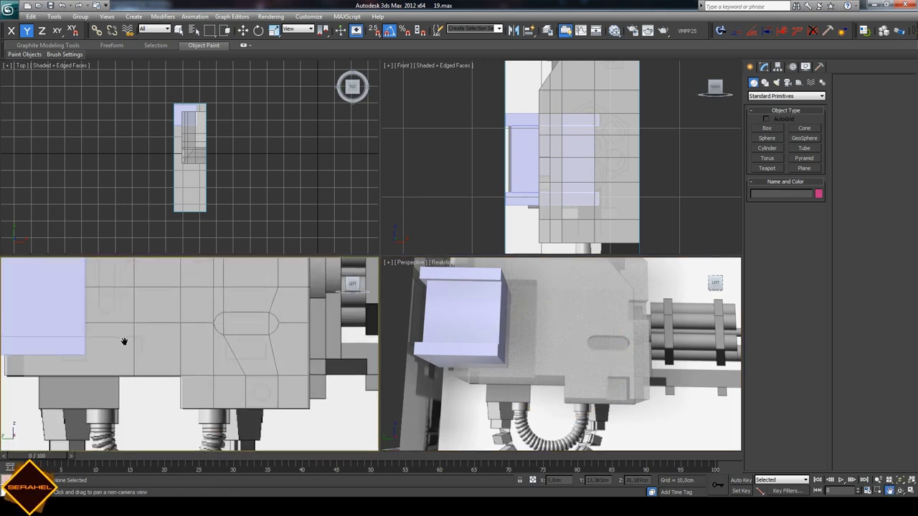
click(767, 129)
click(766, 119)
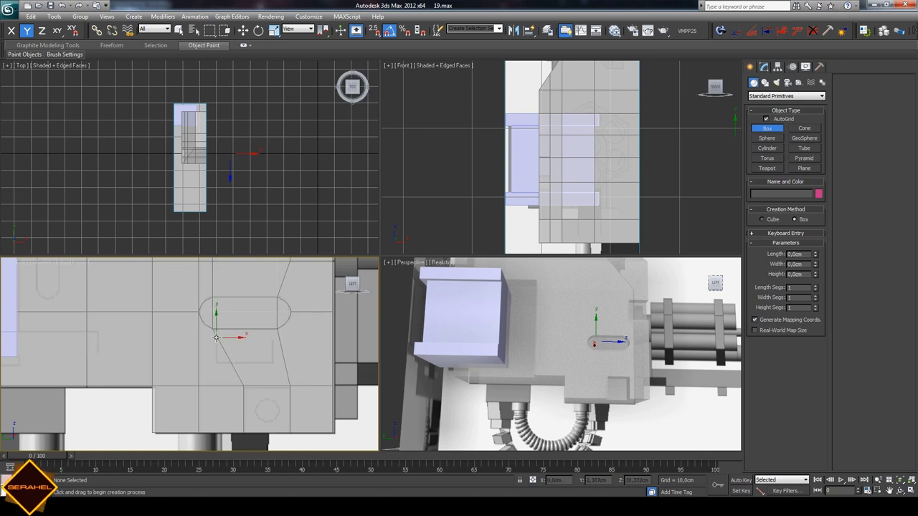
drag(216, 339, 272, 365)
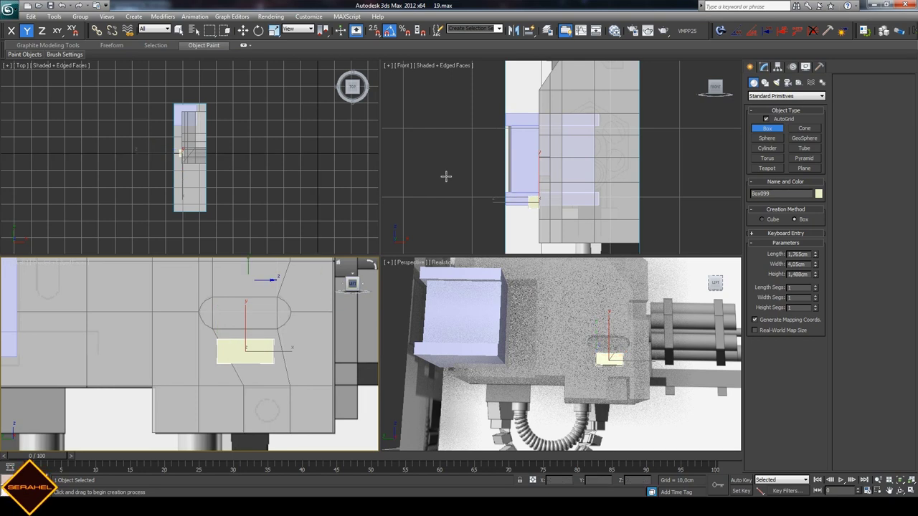
click(178, 30)
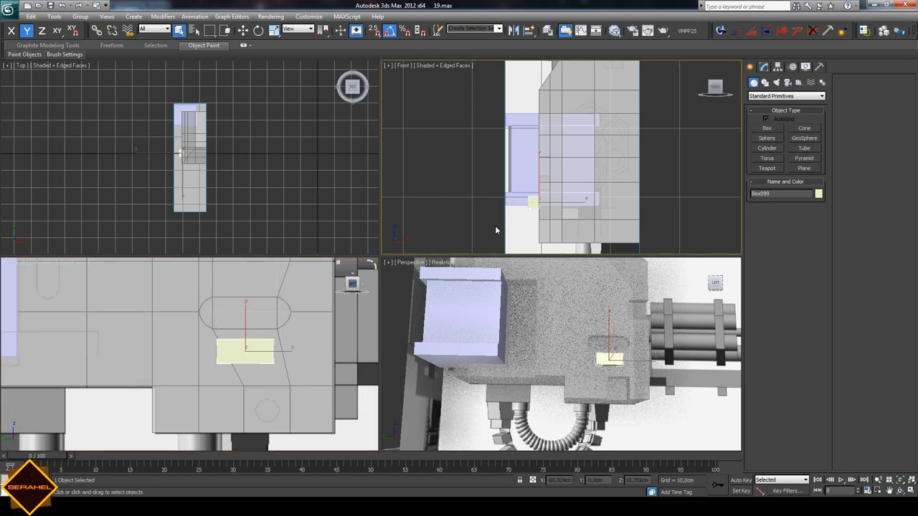
- Slide Box099 along X into place and deselect it
scroll(495, 226, up, 3)
key(w)
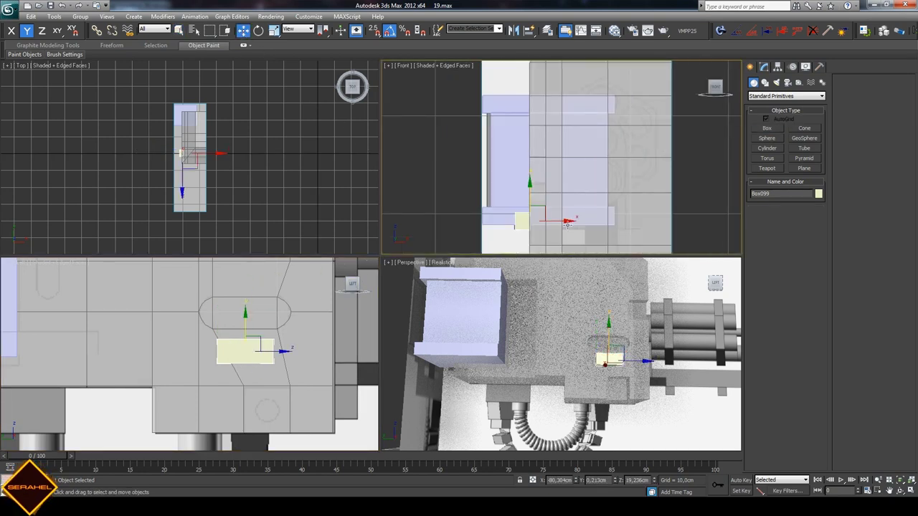
mouse_move(567, 221)
mouse_down()
mouse_move(581, 224)
mouse_move(564, 224)
mouse_up()
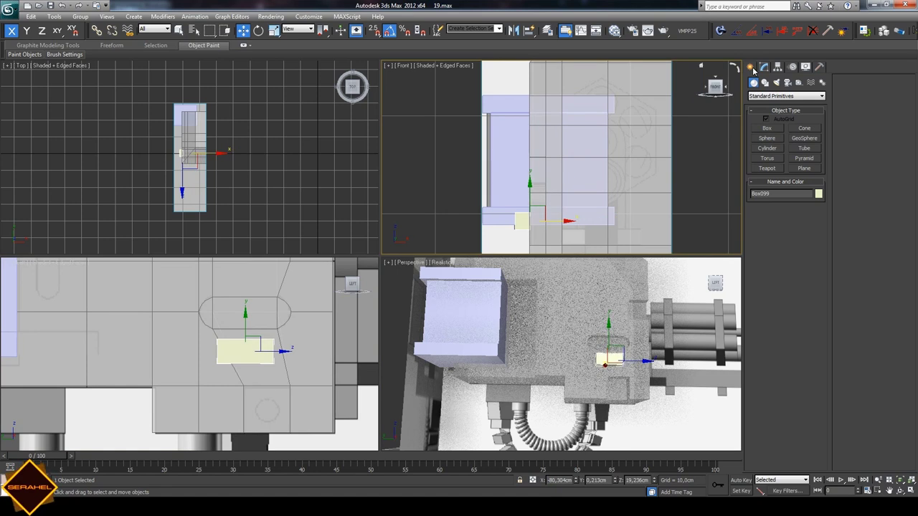
click(691, 413)
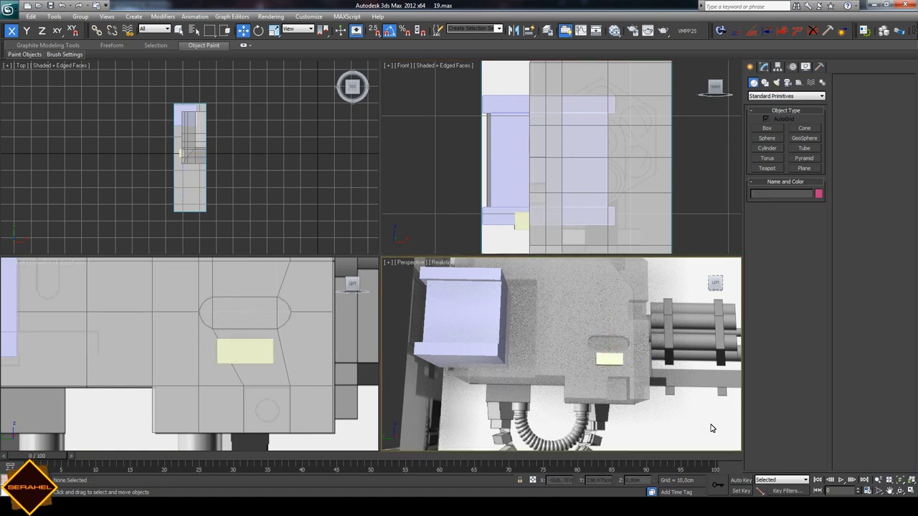
- Draw Cylinder082 (radius 0.823 cm, height 3.339 cm) below the plate and orbit to inspect it
click(767, 148)
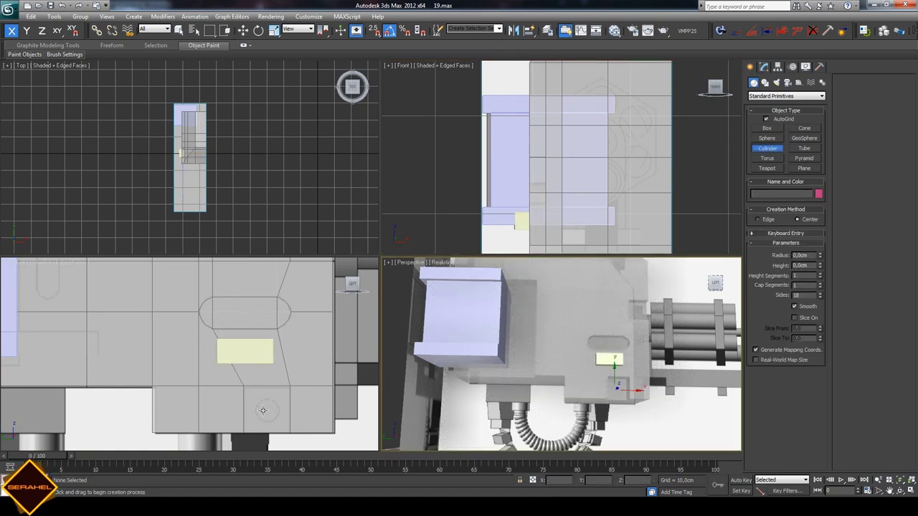
drag(267, 411, 271, 421)
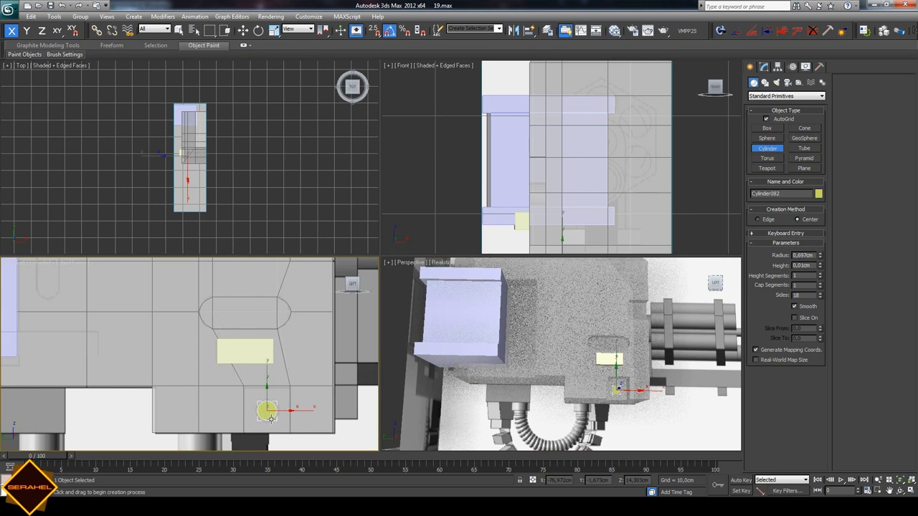
click(267, 377)
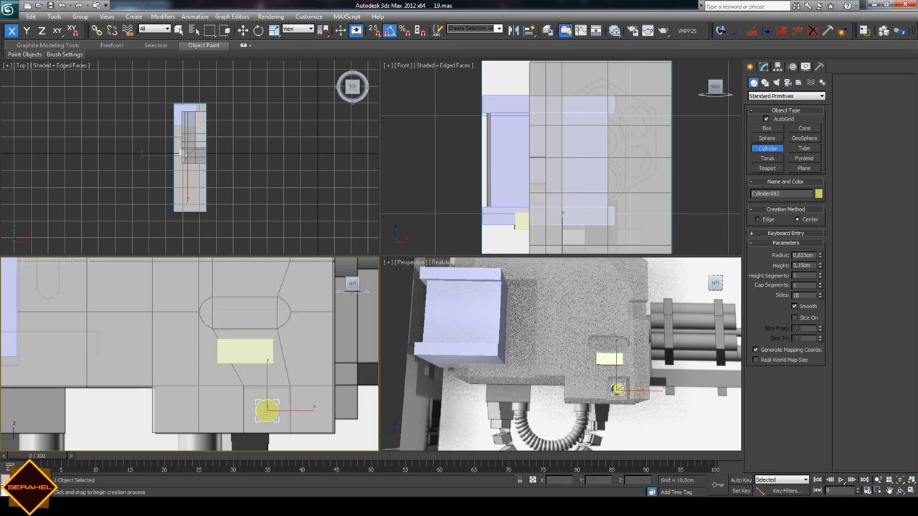
right_click(268, 378)
scroll(596, 106, up, 3)
middle_drag(595, 106, 597, 154)
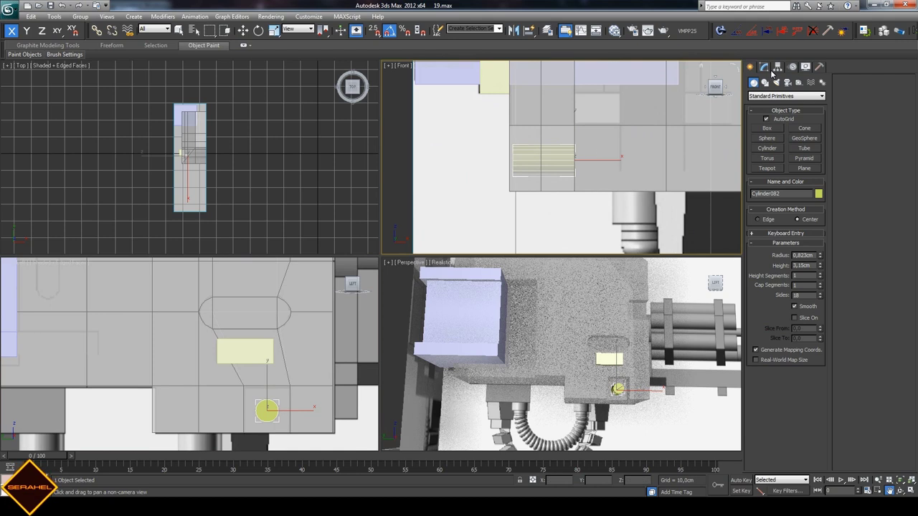
key(w)
click(764, 66)
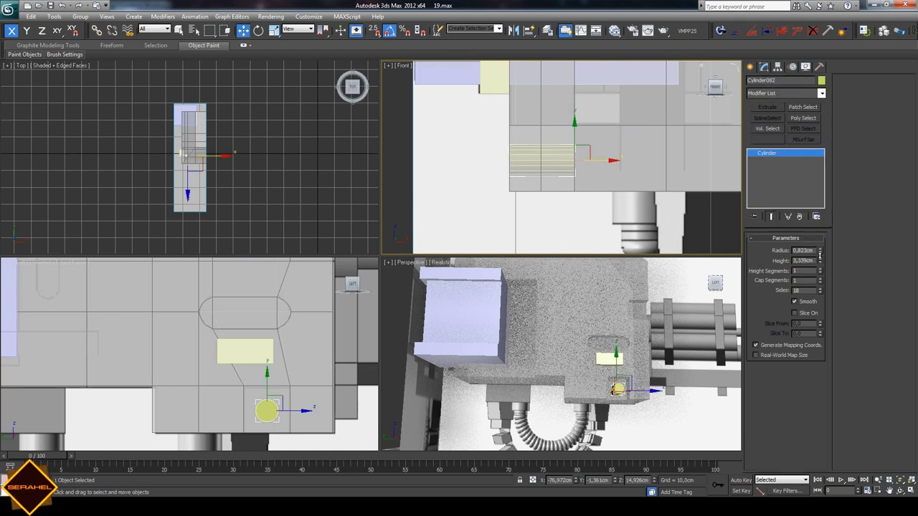
click(900, 491)
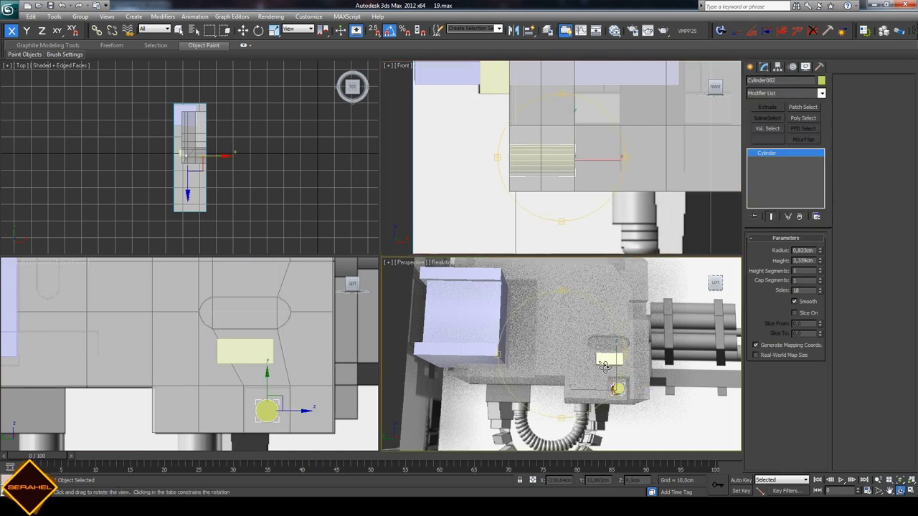
mouse_move(559, 344)
mouse_down()
mouse_move(612, 318)
mouse_move(504, 273)
mouse_up()
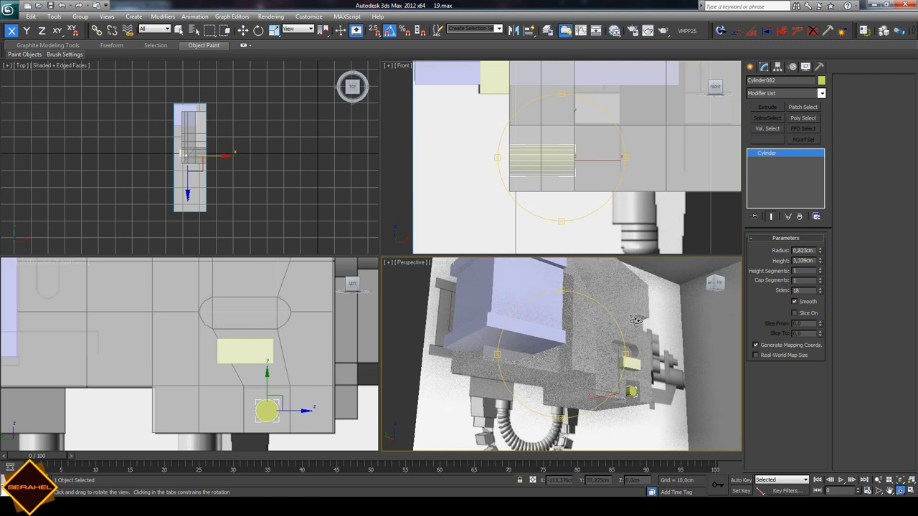
- Select the blue box Box096 and adjust the Left view around it
key(q)
click(504, 272)
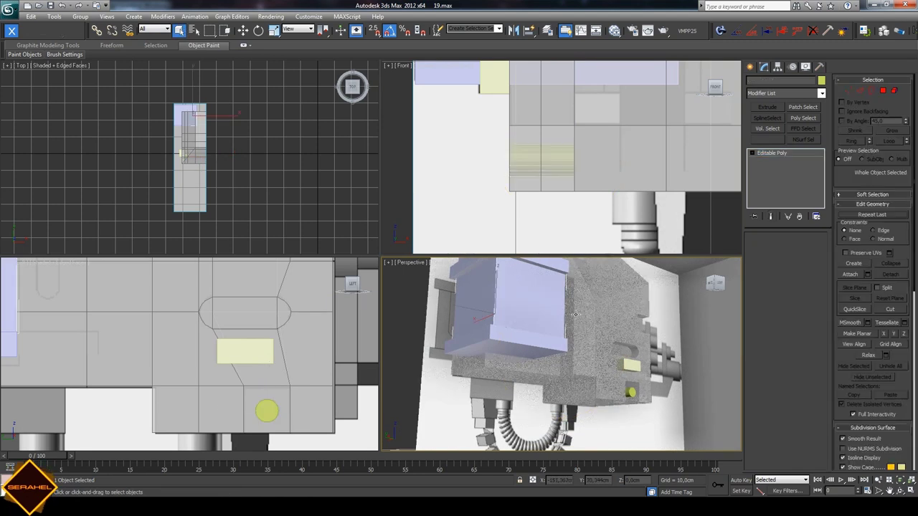
click(889, 491)
scroll(318, 348, down, 3)
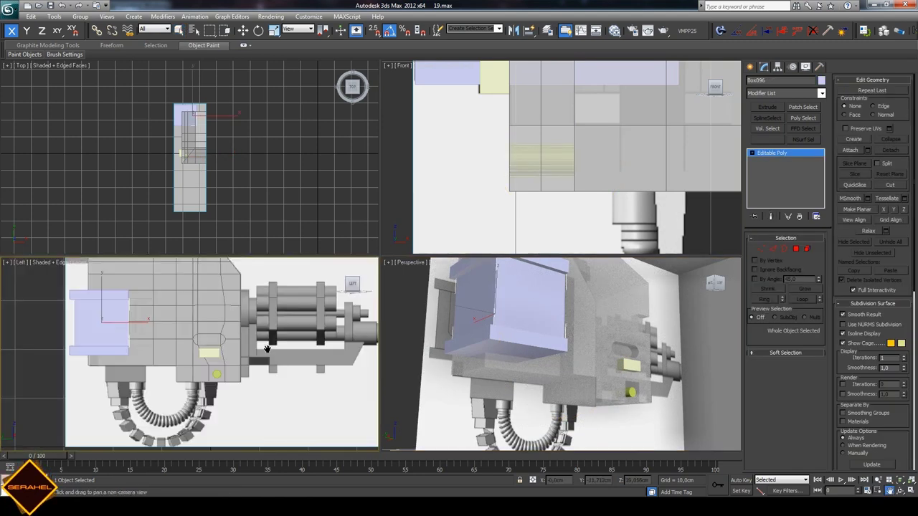
scroll(317, 348, down, 2)
scroll(258, 359, up, 2)
scroll(258, 359, up, 2)
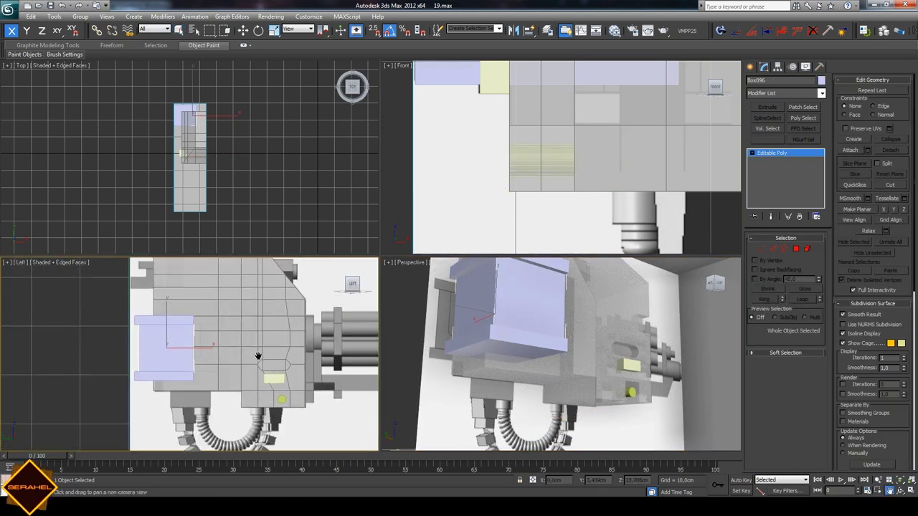
- Hide the gun body mesh and reselect Box096 in the Modify panel
click(179, 30)
click(603, 322)
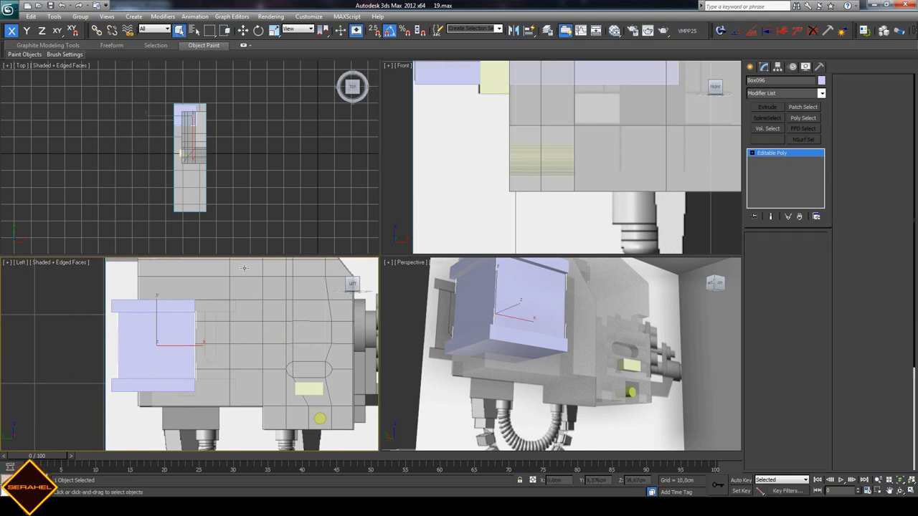
click(804, 66)
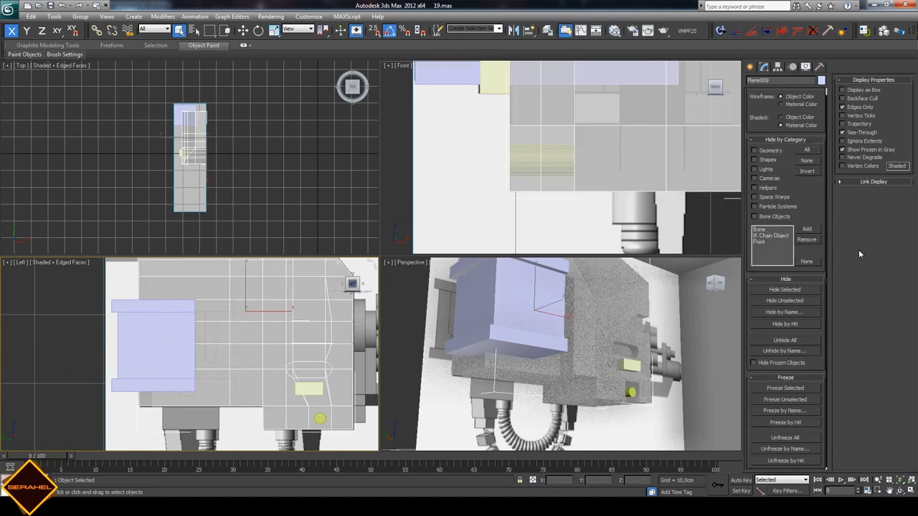
click(786, 291)
click(152, 332)
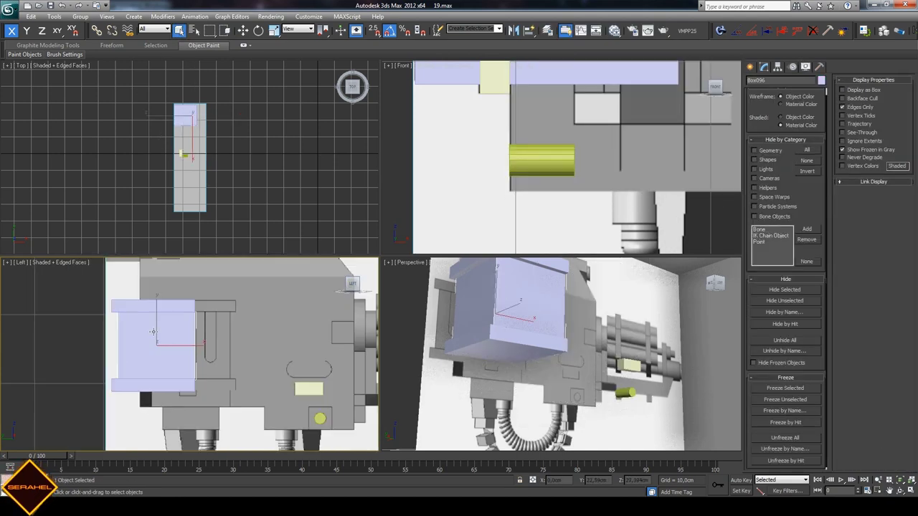
click(764, 66)
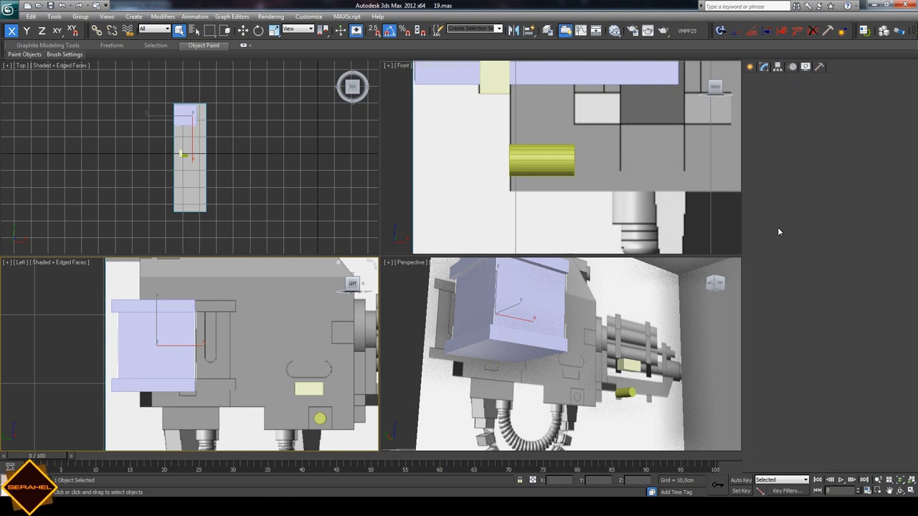
- Move Box096's right-side vertices outward along X to widen it
key(1)
scroll(205, 368, up, 2)
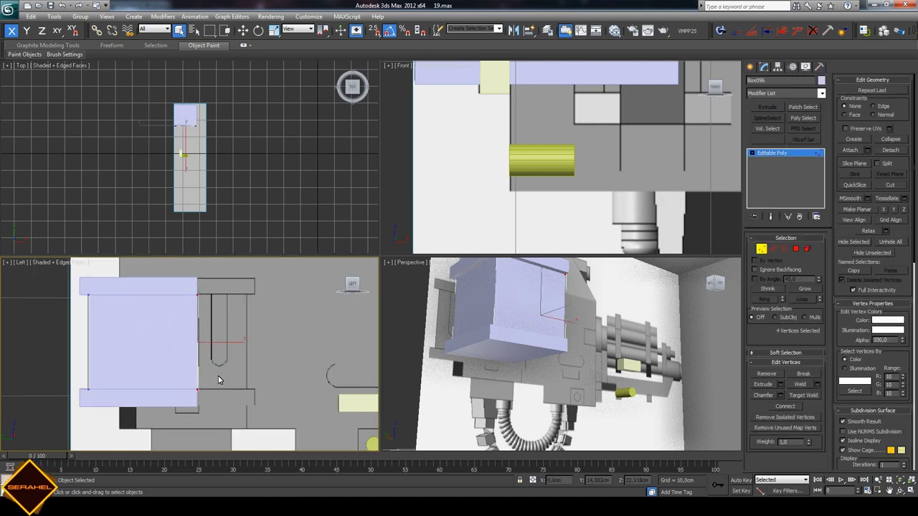
click(243, 31)
drag(224, 344, 273, 350)
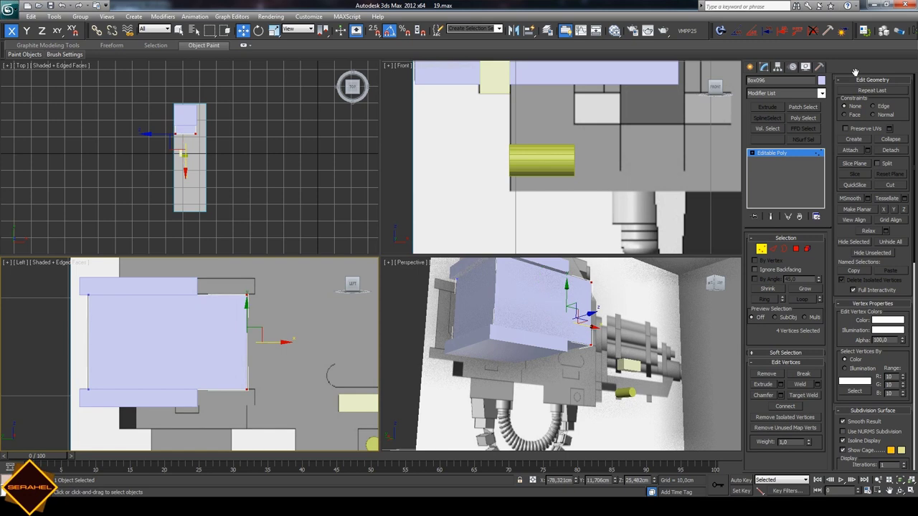
- Attach the lower plate to the top plate as one object
click(750, 66)
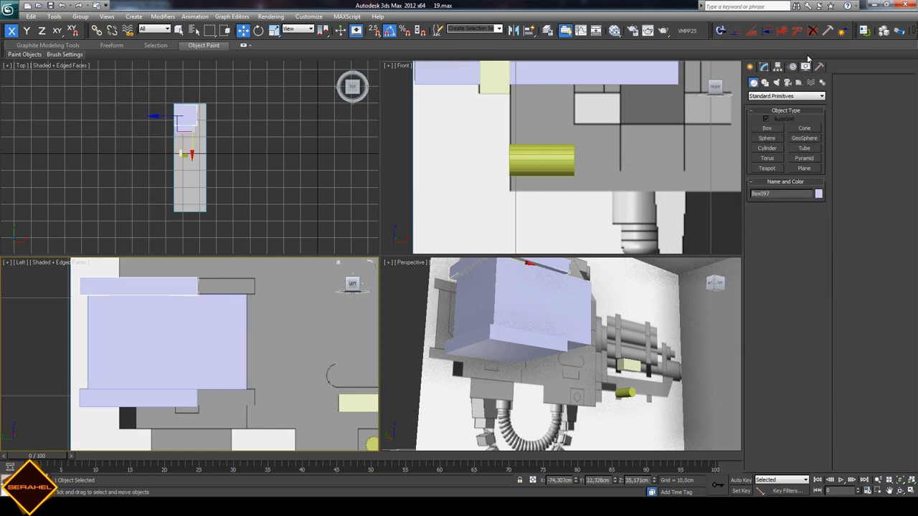
click(764, 66)
click(850, 150)
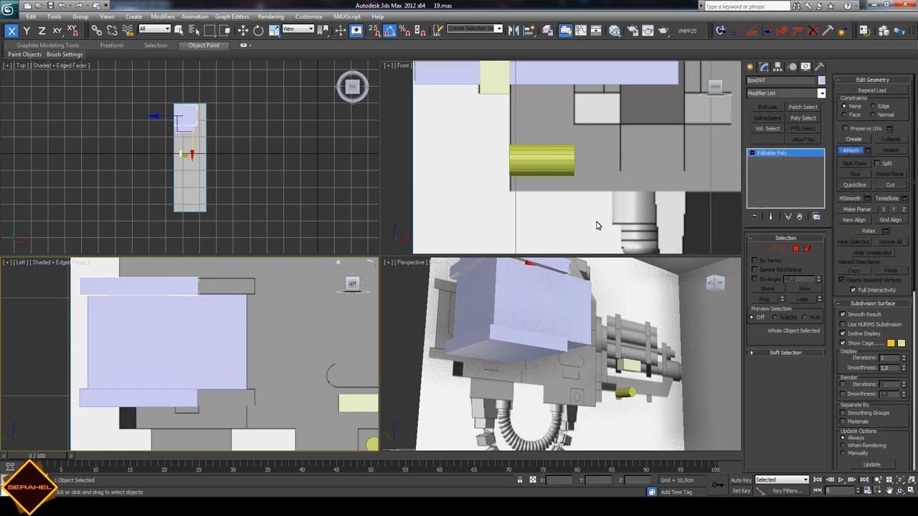
click(171, 392)
- Stretch both plates' right-side vertices to the right, then deselect
key(w)
key(1)
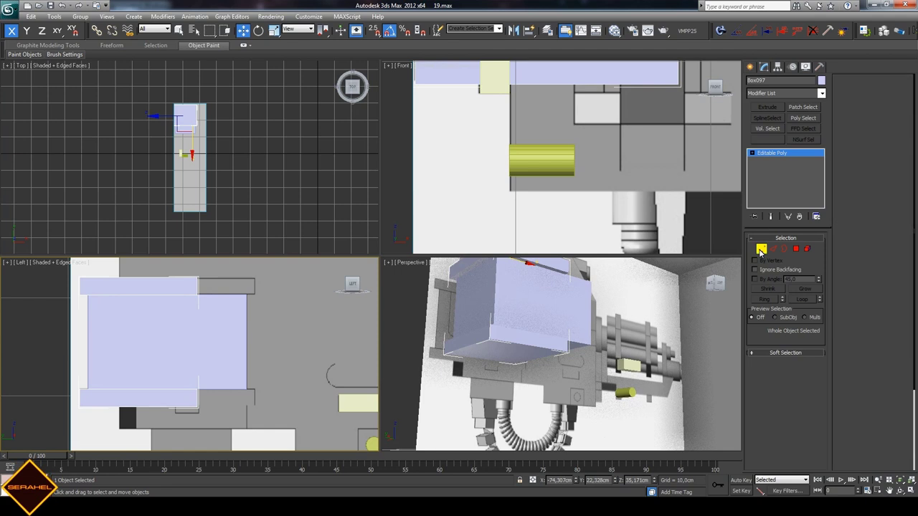
drag(179, 271, 231, 438)
drag(225, 341, 294, 341)
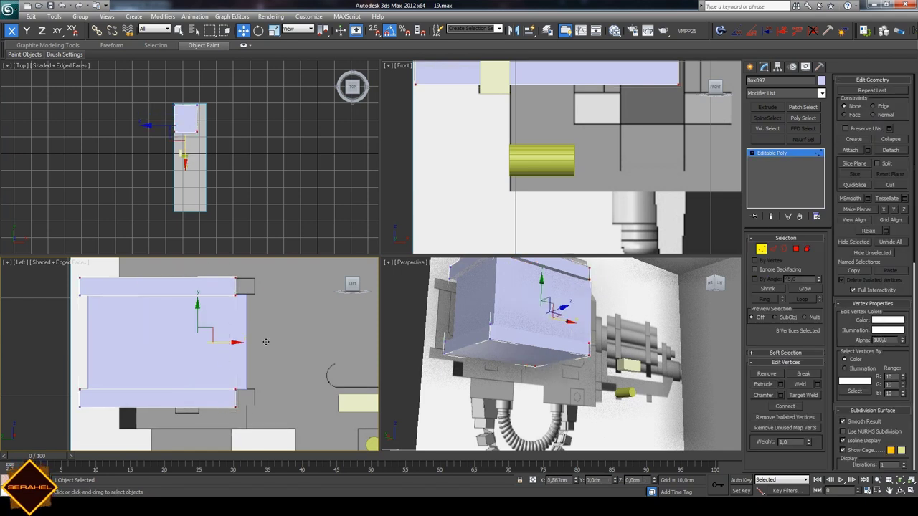
click(294, 341)
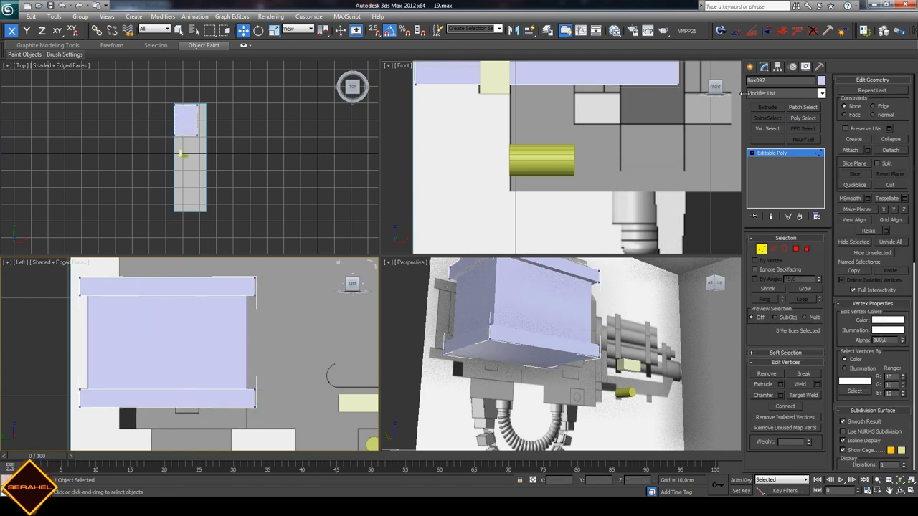
click(753, 67)
- Make Box096 see-through with Alt+X and reselect it in Edge mode
key(alt+x)
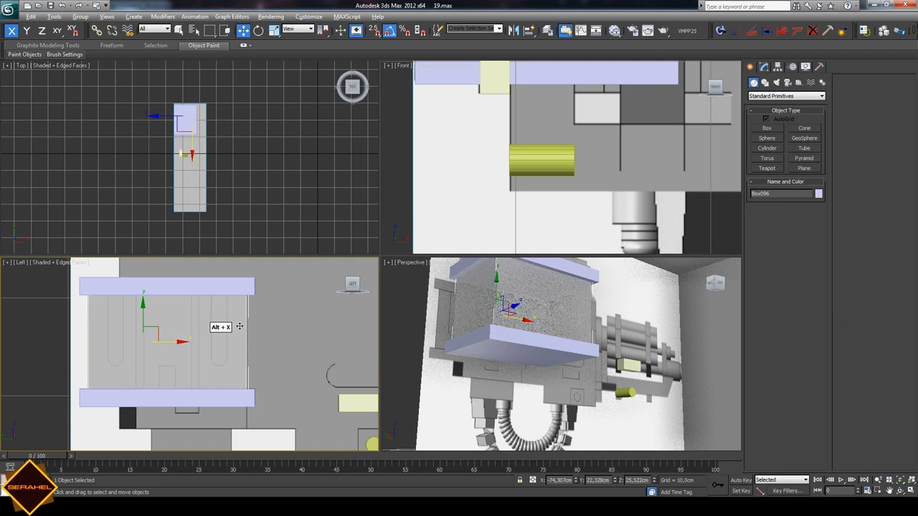
click(302, 327)
click(765, 66)
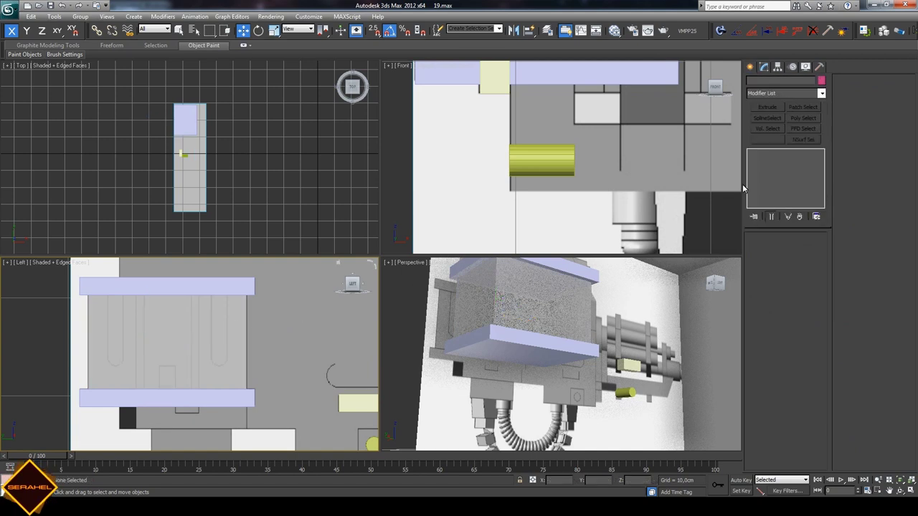
click(241, 311)
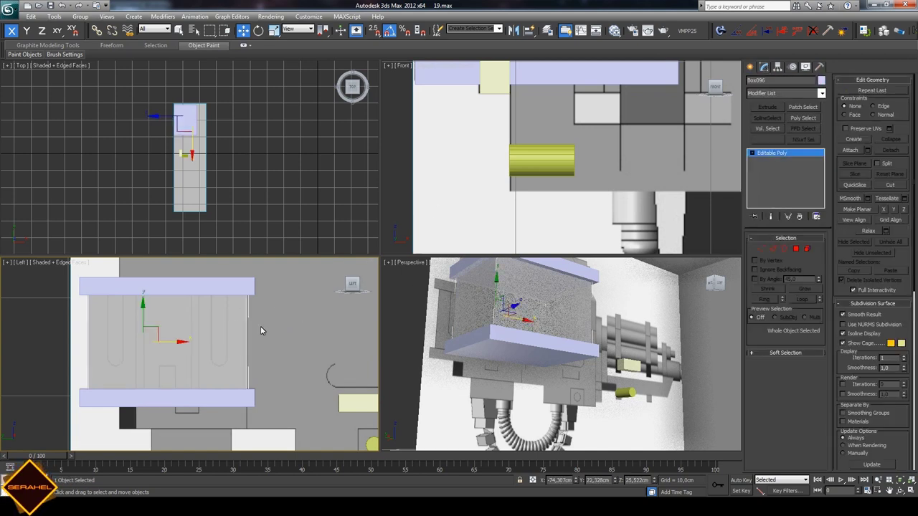
click(772, 248)
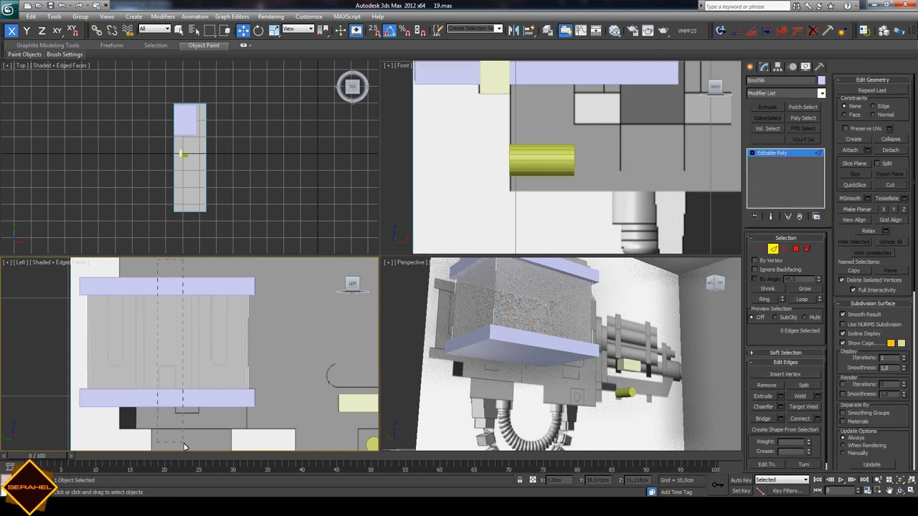
- Connect new vertical edges across Box096 and shift them right to outline a column
click(800, 420)
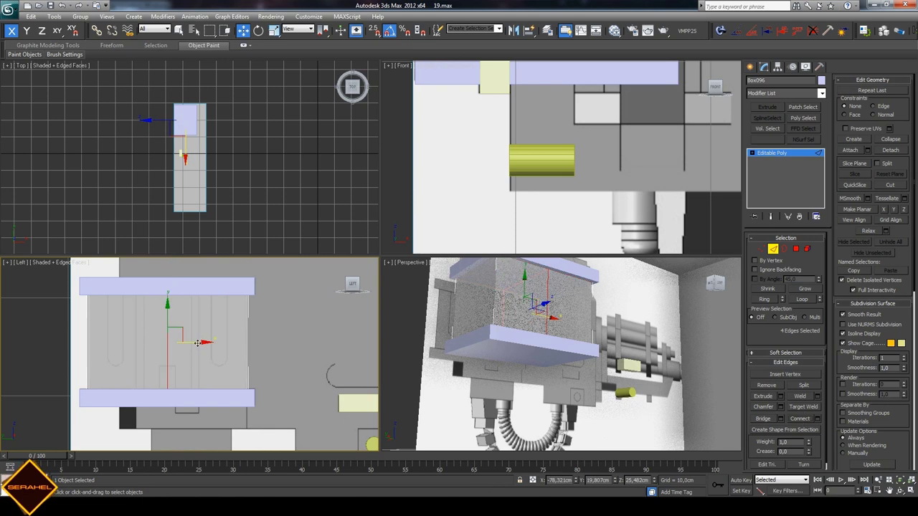
drag(197, 342, 144, 347)
key(ctrl+z)
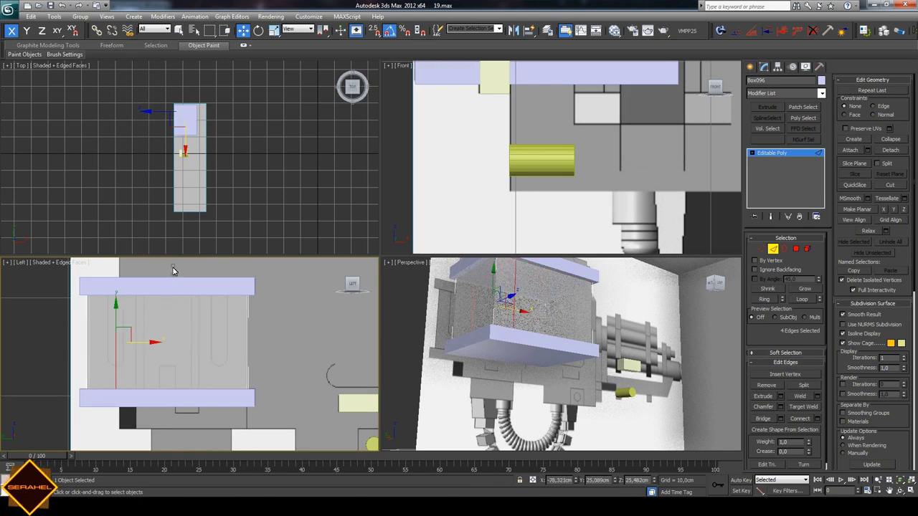
key(ctrl+z)
click(798, 420)
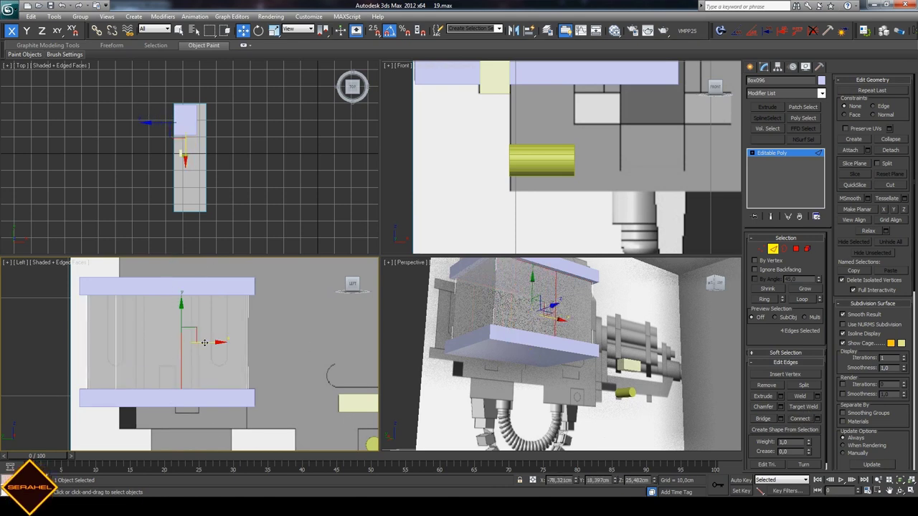
drag(204, 343, 241, 344)
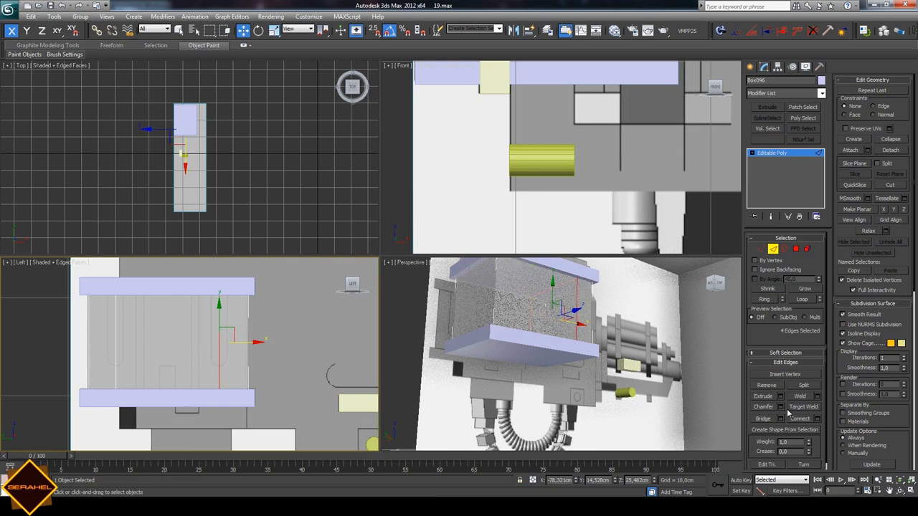
- Select the column's vertical edge loops and zoom in on the box
ctrl+click(117, 337)
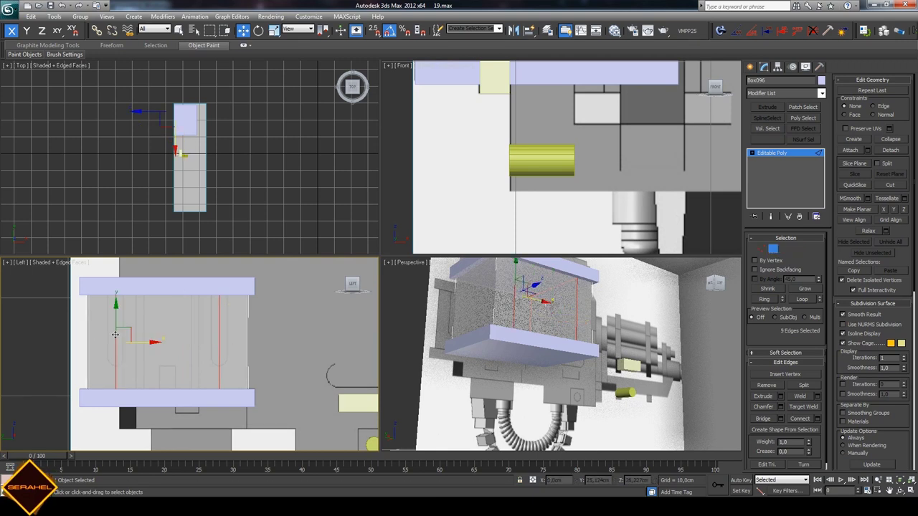
click(801, 299)
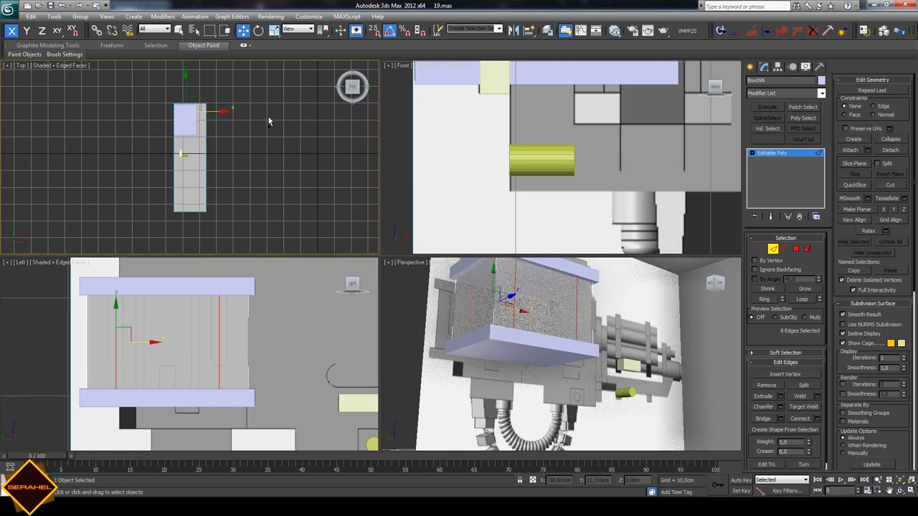
scroll(222, 105, up, 3)
click(889, 490)
scroll(494, 328, up, 3)
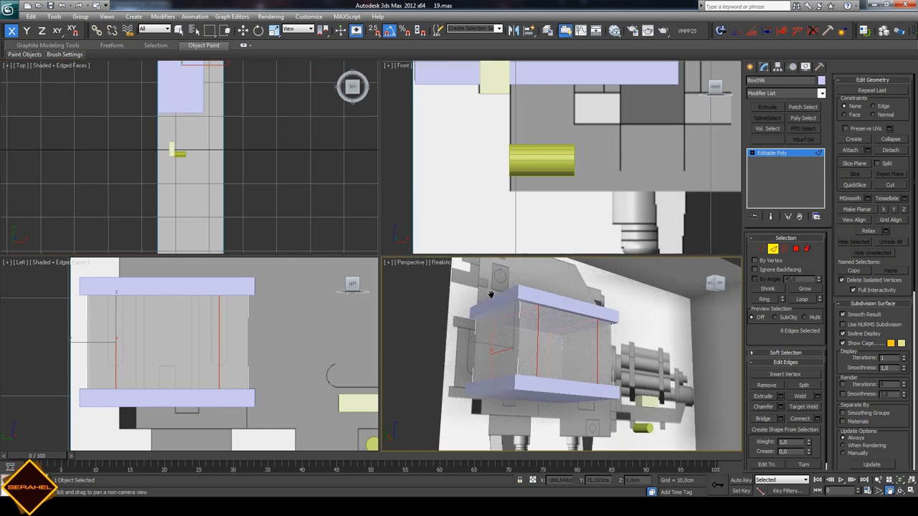
- Chamfer the selected vertical groove edges by about 0.779 cm
click(780, 408)
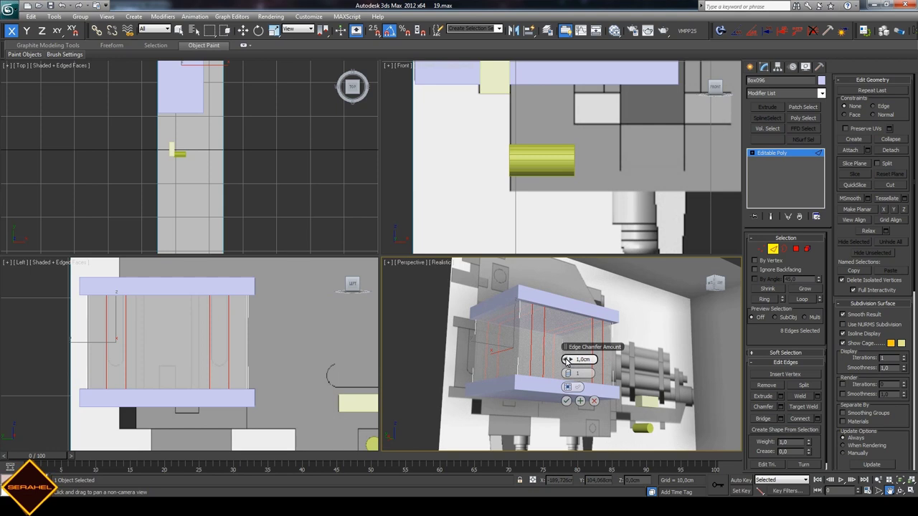
drag(566, 360, 571, 397)
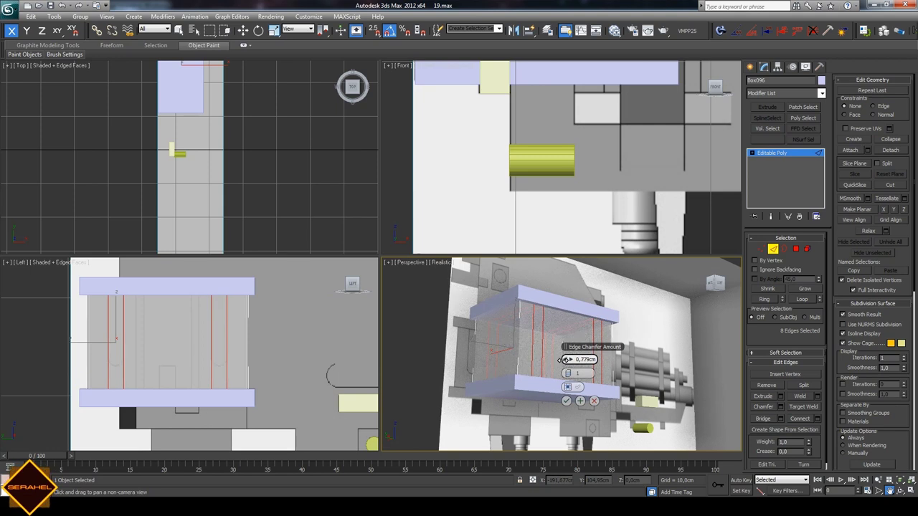
click(567, 400)
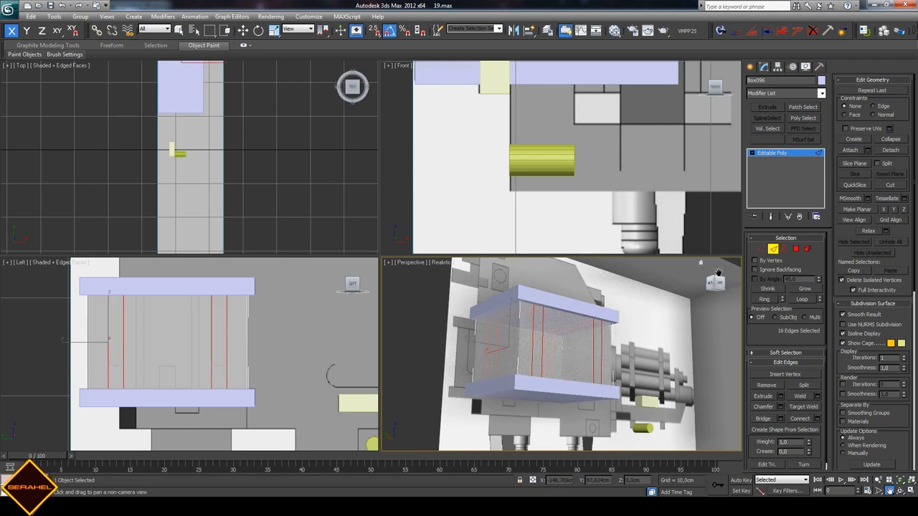
click(171, 34)
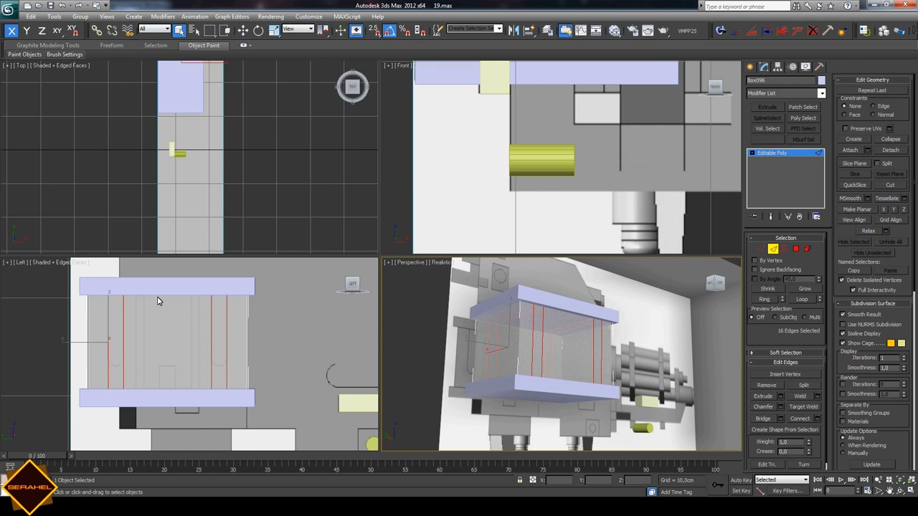
- Connect the vertical edges with a horizontal edge loop and move it lower on Y
drag(159, 302, 283, 349)
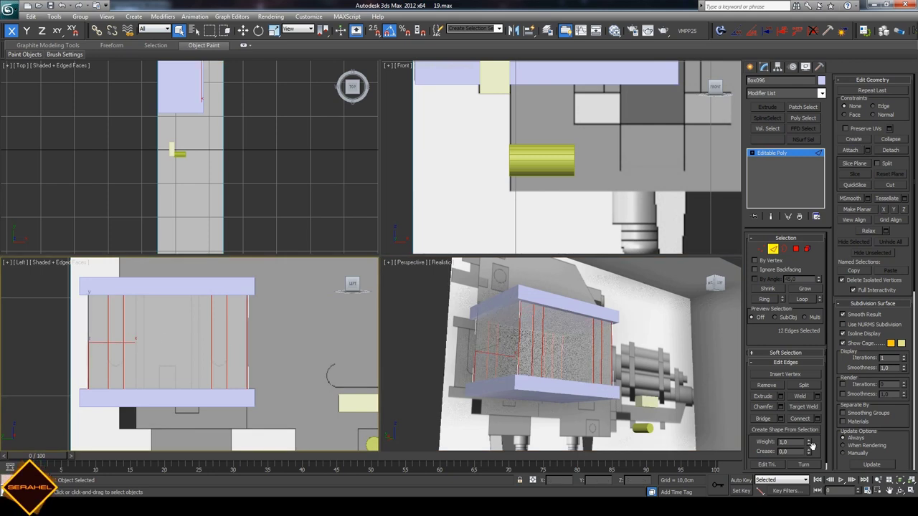
click(800, 420)
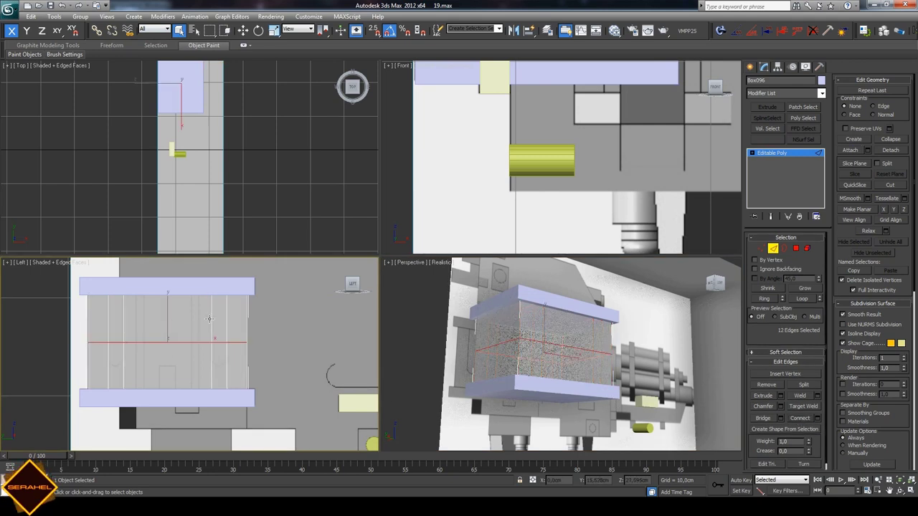
key(w)
drag(167, 307, 164, 335)
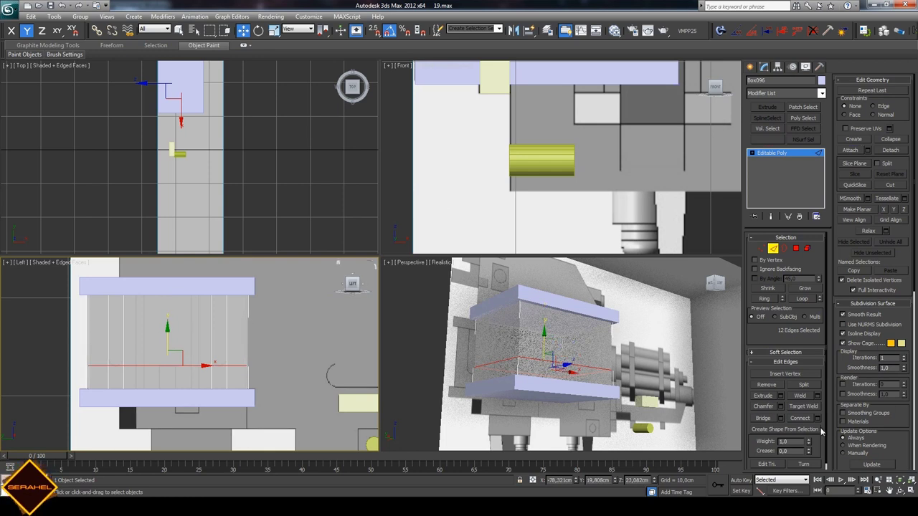
scroll(520, 136, down, 5)
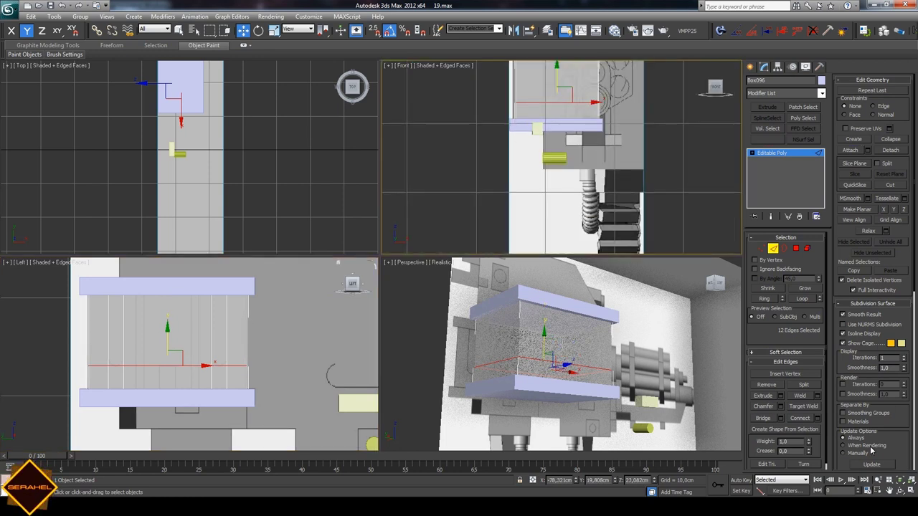
- Slide a vertical edge loop of the box to the left along X in the Front view
key(z)
click(181, 33)
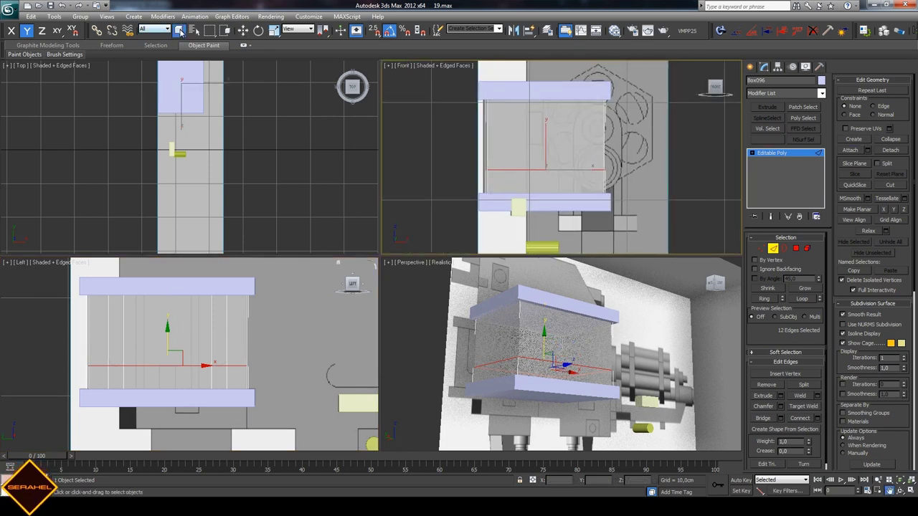
double_click(545, 143)
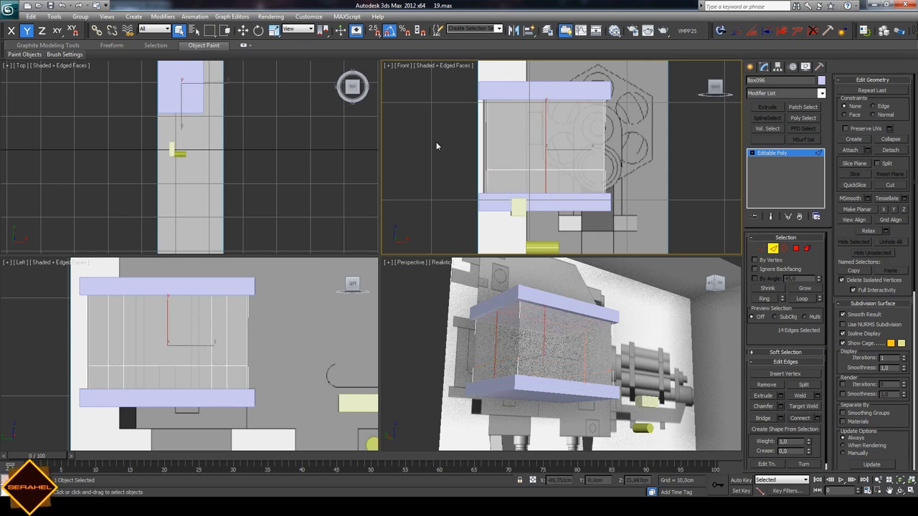
click(243, 32)
drag(573, 150, 527, 148)
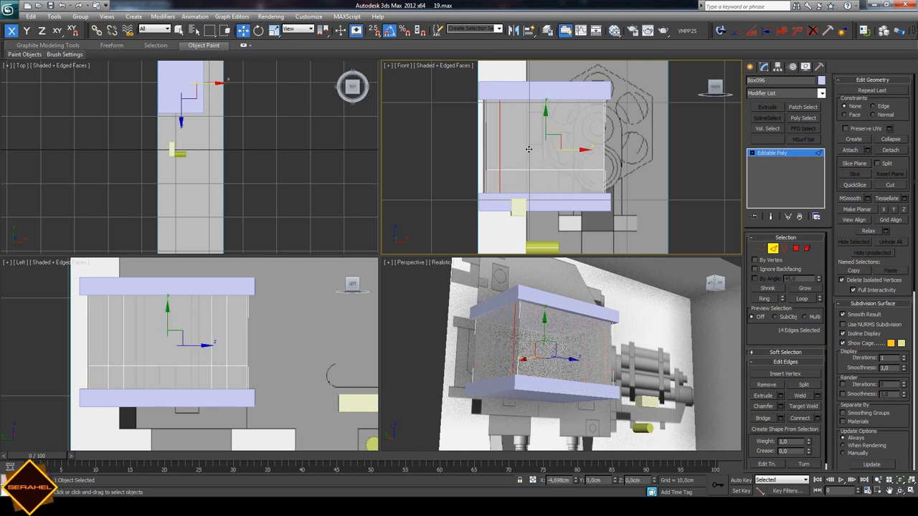
click(438, 143)
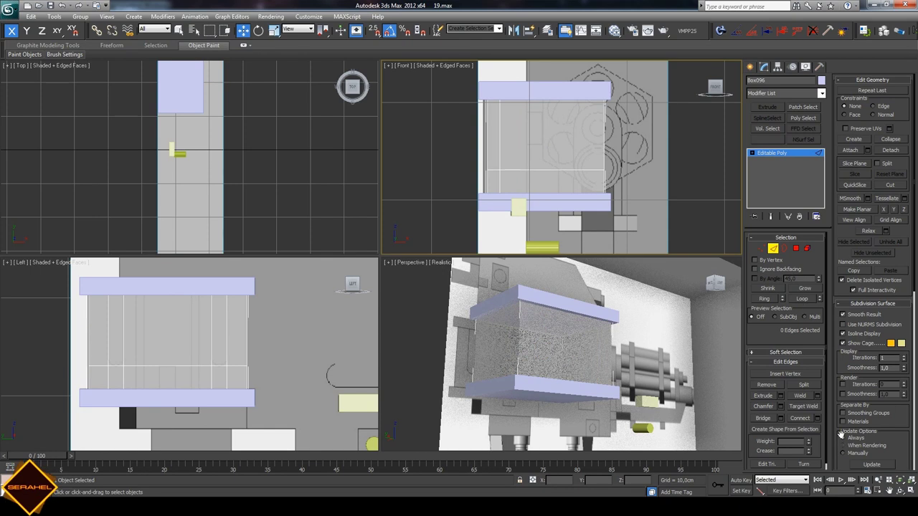
- Connect new vertical edges on the box's side and chamfer them 0.426 cm with 2 segments
click(113, 271)
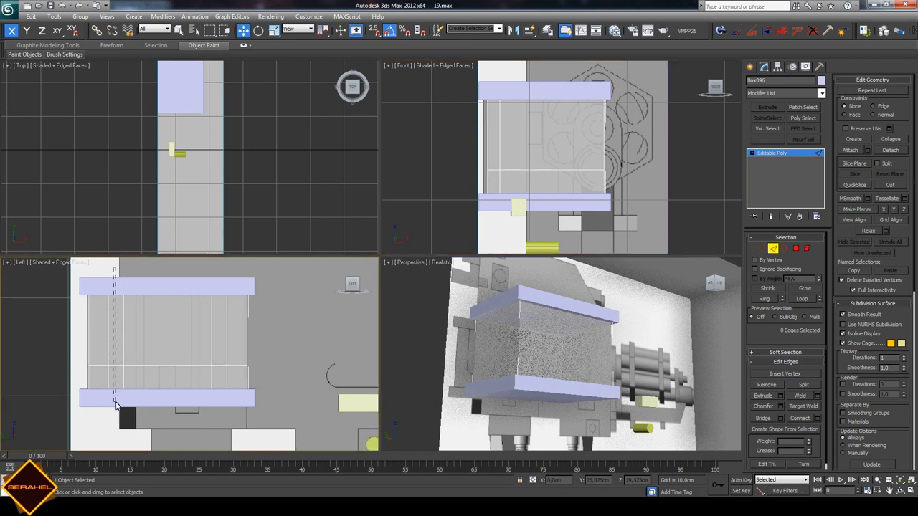
double_click(115, 398)
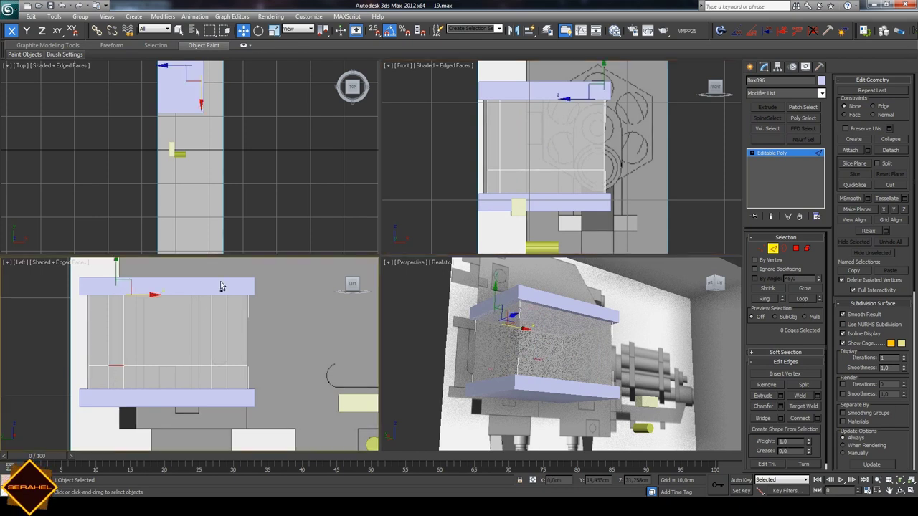
click(799, 418)
click(781, 407)
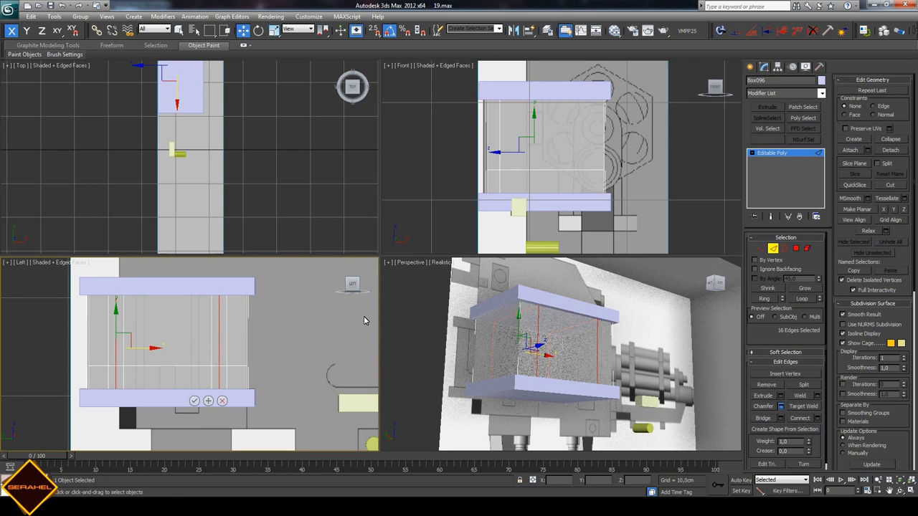
mouse_move(190, 360)
mouse_down()
mouse_move(201, 371)
mouse_move(214, 356)
mouse_up()
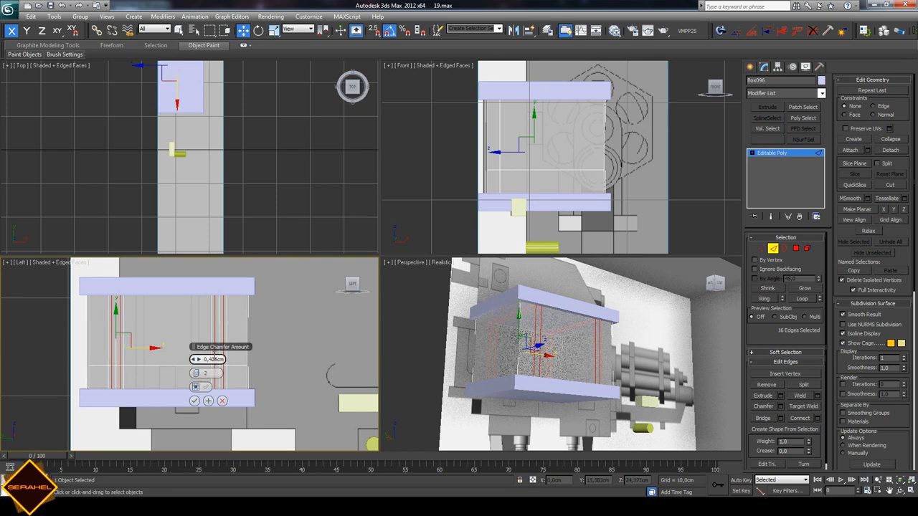
click(194, 400)
key(z)
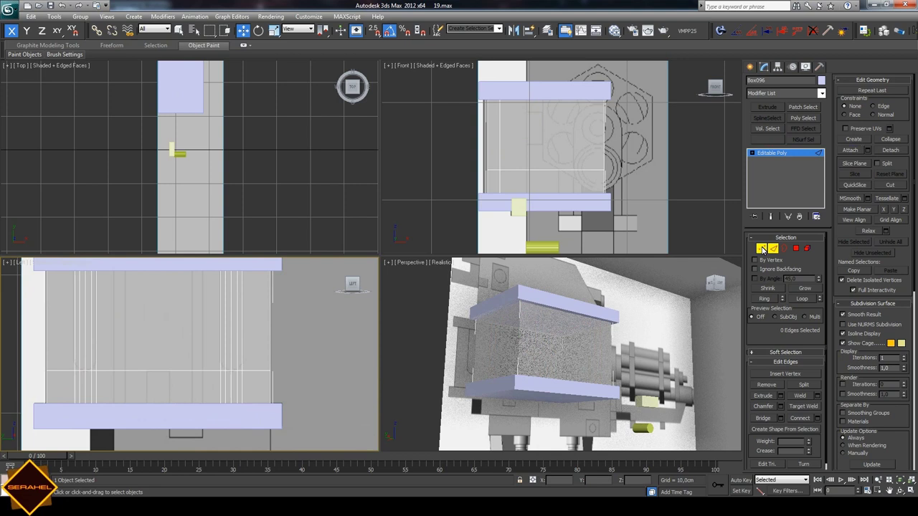
click(761, 248)
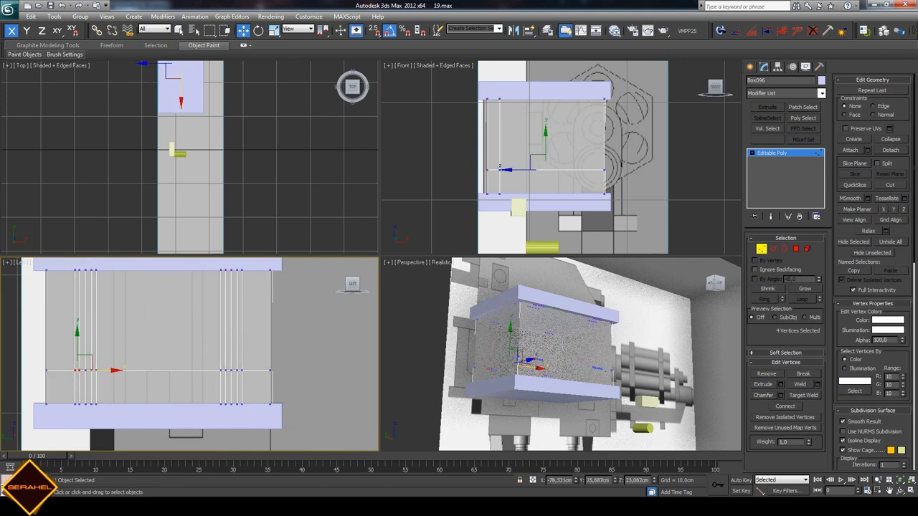
- Select the groove vertices on the horizontal loop and lift them slightly upward
click(912, 488)
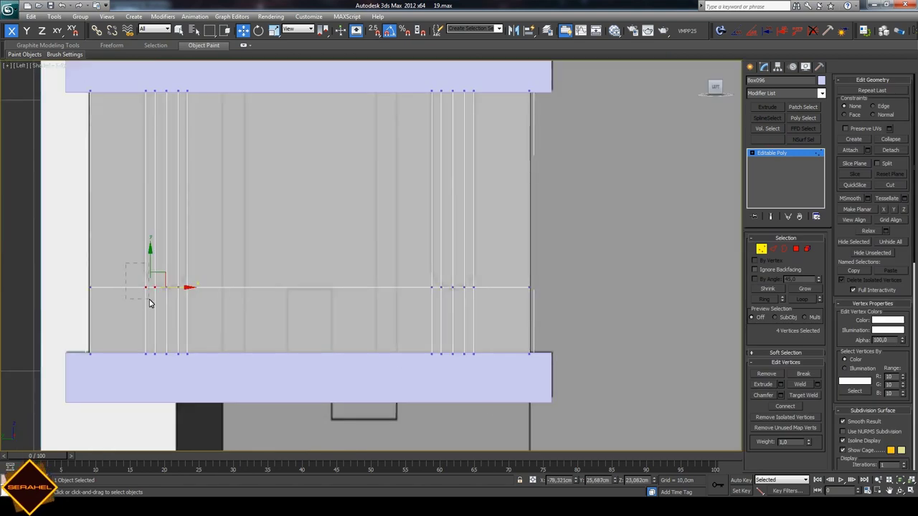
ctrl+drag(201, 274, 175, 299)
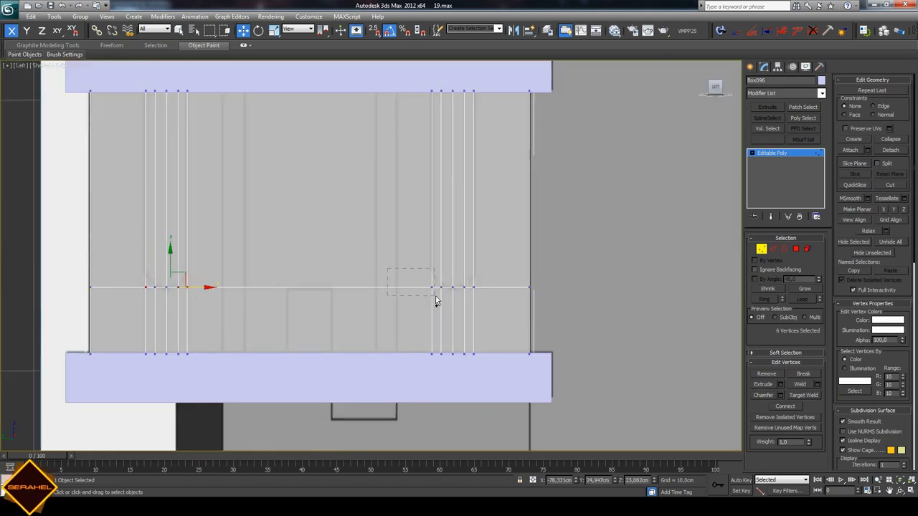
ctrl+drag(436, 301, 471, 297)
drag(283, 261, 283, 250)
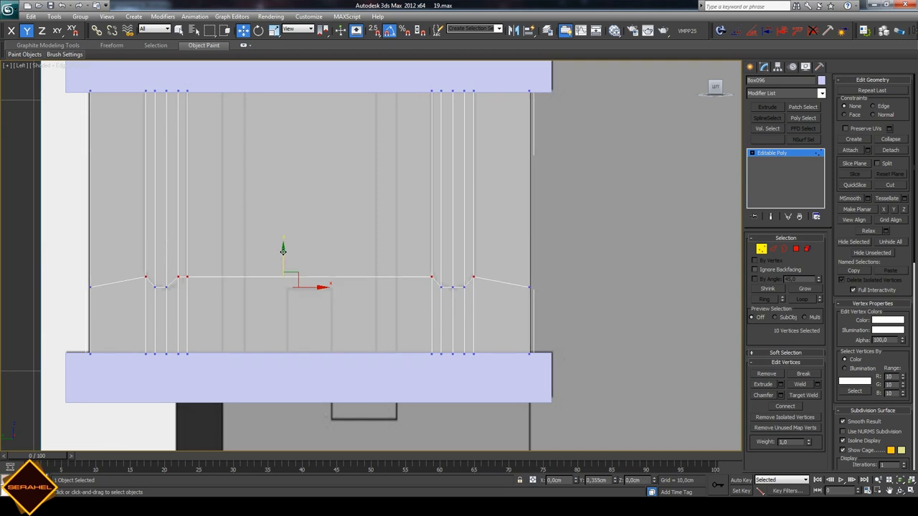
key(ctrl+z)
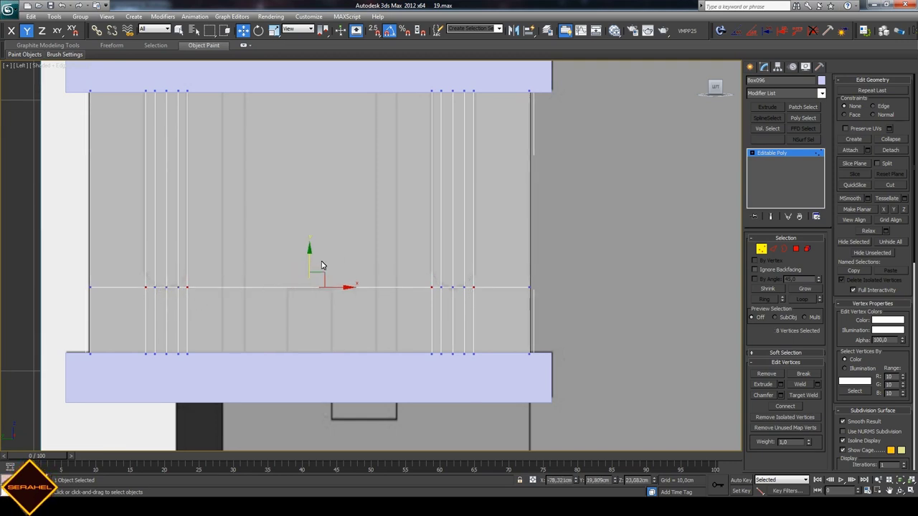
drag(322, 265, 308, 256)
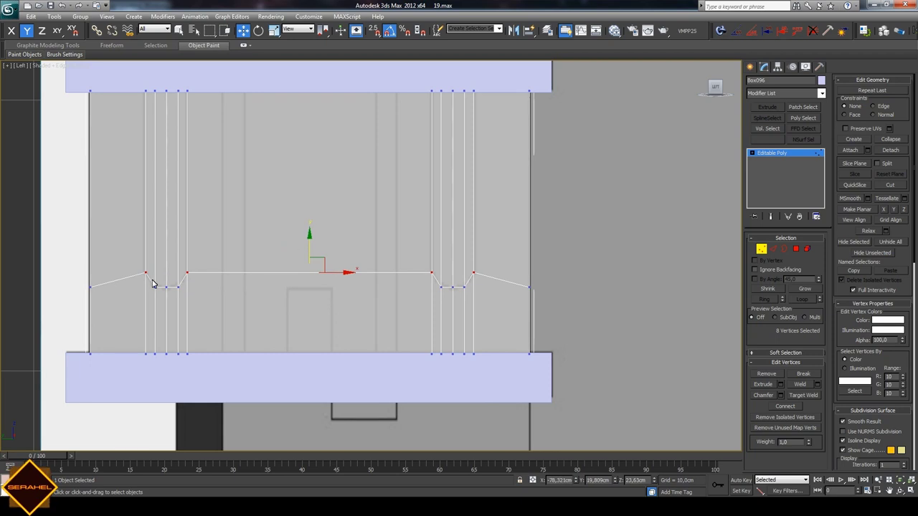
- Nudge the bottom vertices of both grooves into rounded U-shaped curves
mouse_move(152, 283)
mouse_down()
mouse_move(160, 291)
mouse_move(184, 281)
mouse_up()
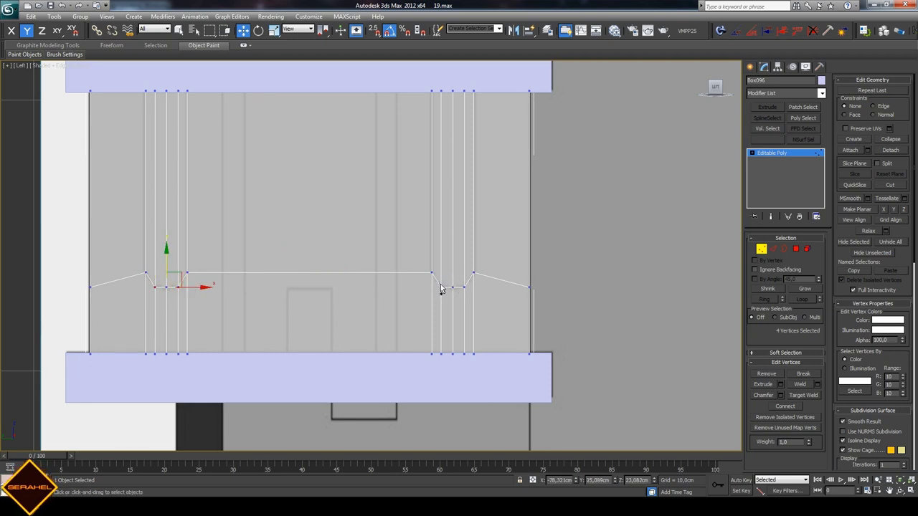
ctrl+drag(437, 281, 469, 296)
drag(310, 259, 307, 257)
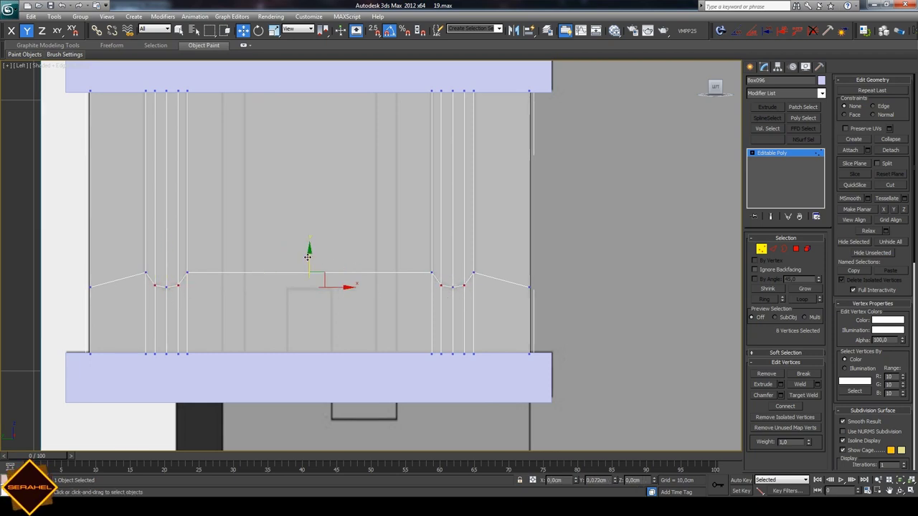
click(267, 205)
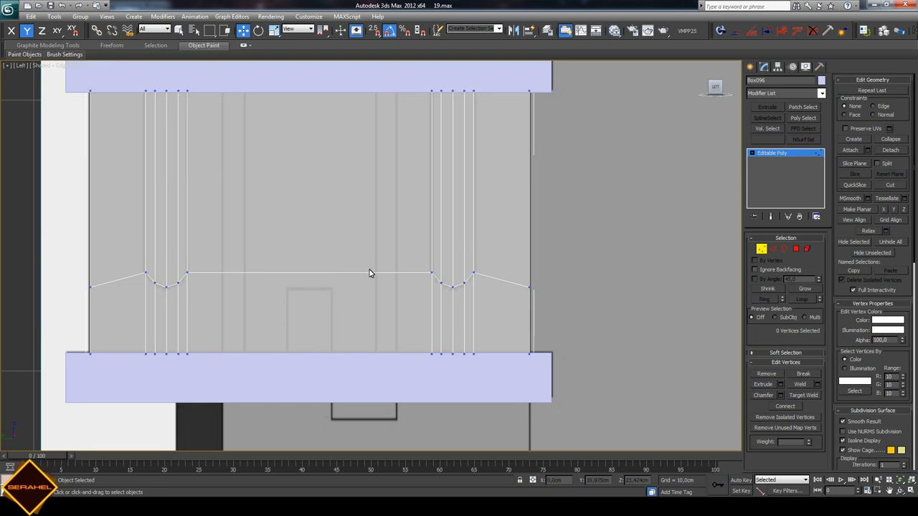
click(453, 287)
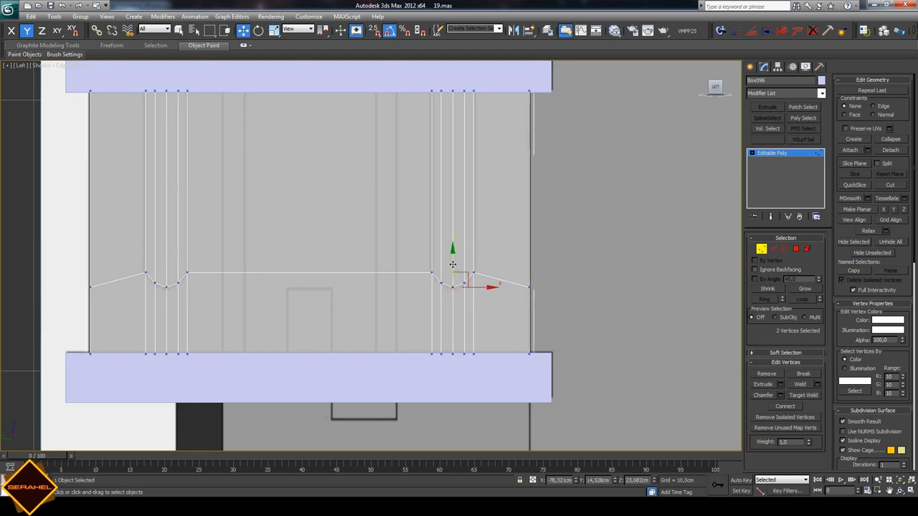
click(721, 263)
click(772, 249)
- Loop-select the vertical edges of both grooves and chamfer them 0.099 cm with 1 segment
click(431, 258)
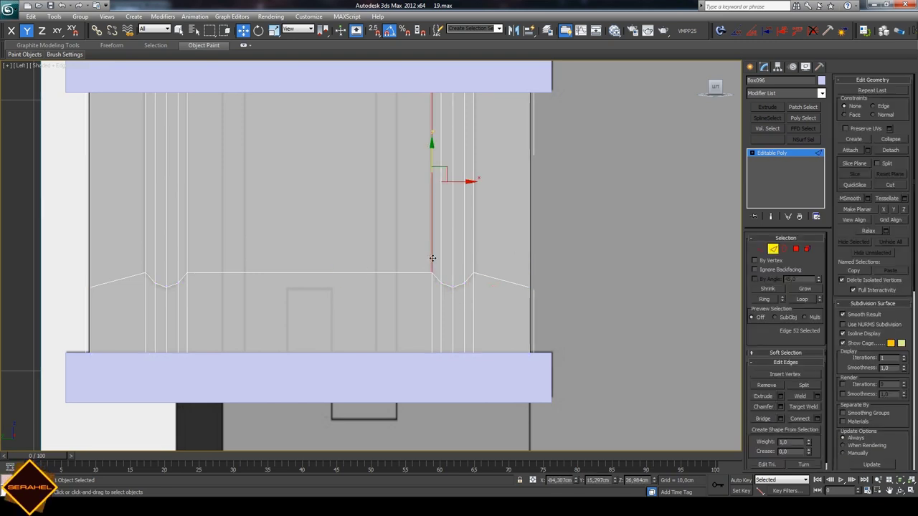
click(441, 264)
ctrl+click(453, 269)
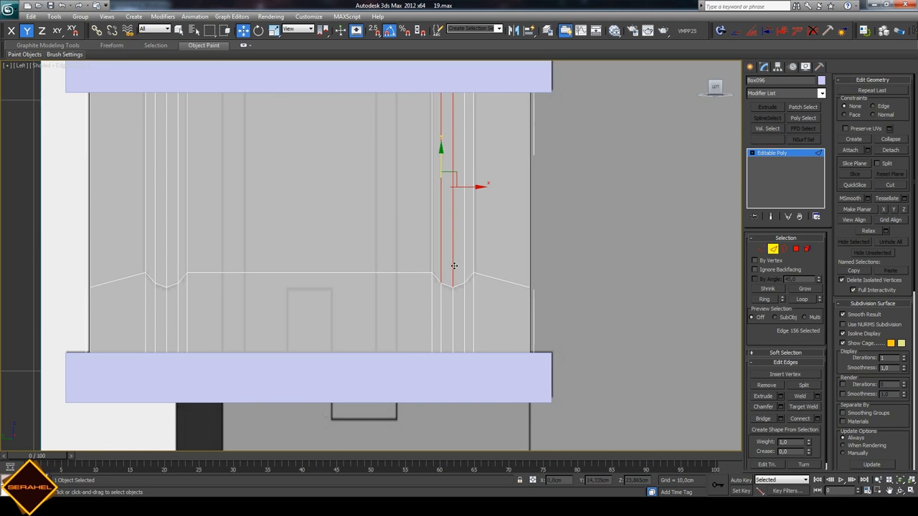
ctrl+click(465, 273)
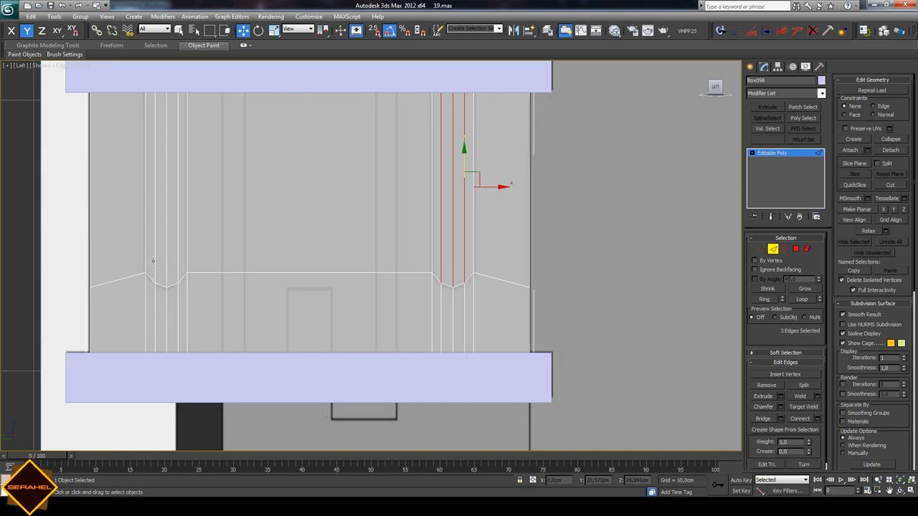
ctrl+click(155, 262)
ctrl+click(167, 263)
ctrl+click(178, 264)
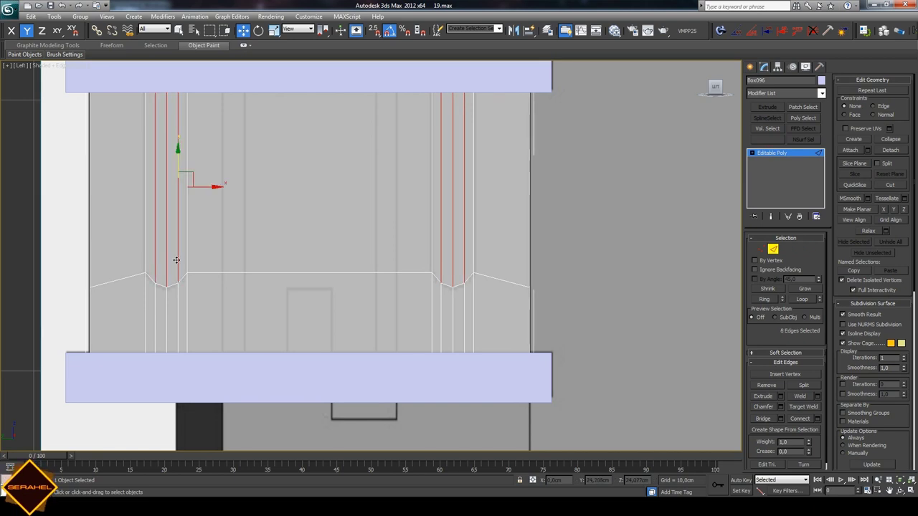
click(804, 298)
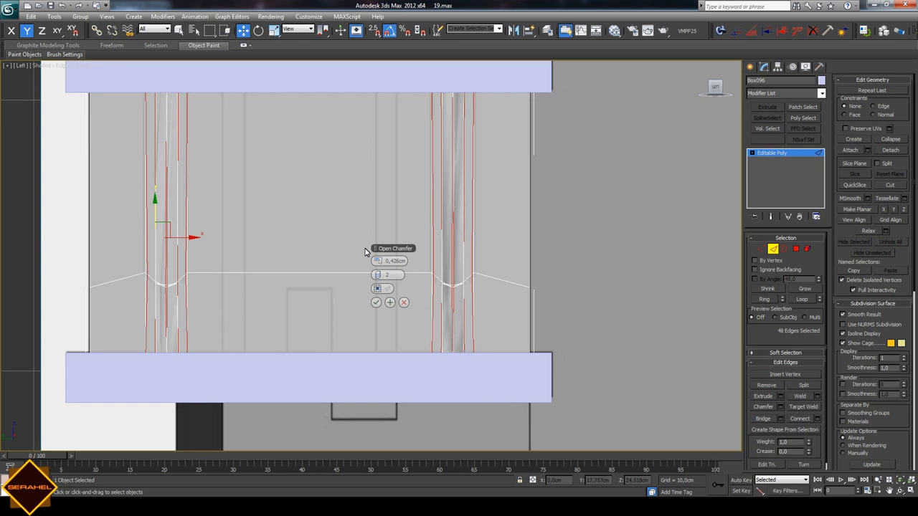
click(375, 276)
click(375, 275)
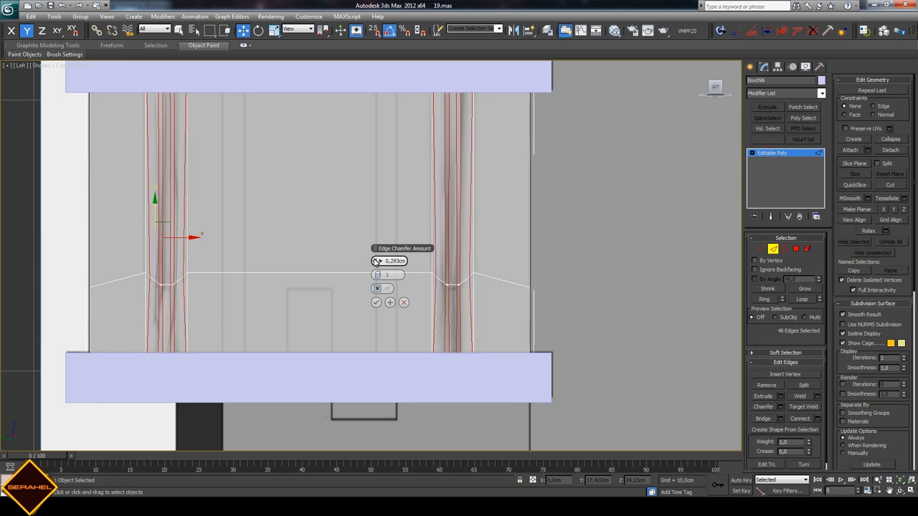
drag(375, 260, 367, 260)
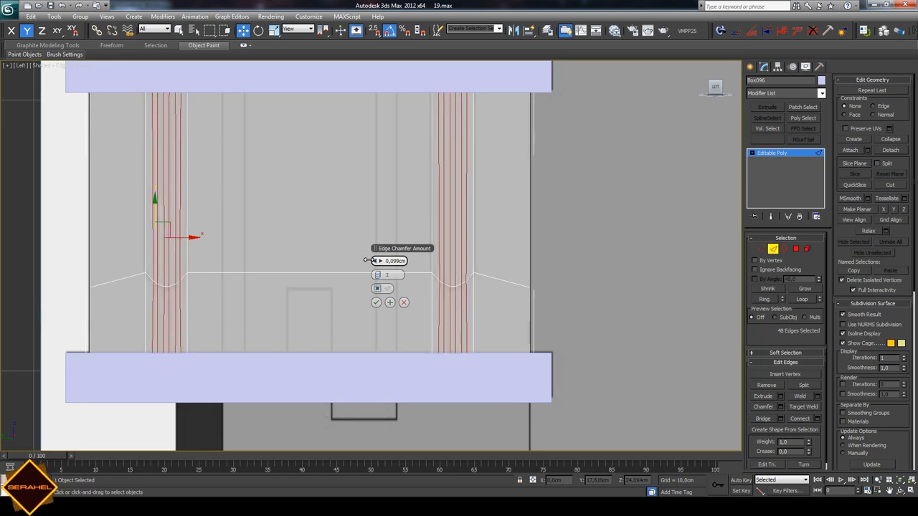
click(376, 302)
- Select the polygon strips in the right groove
click(595, 294)
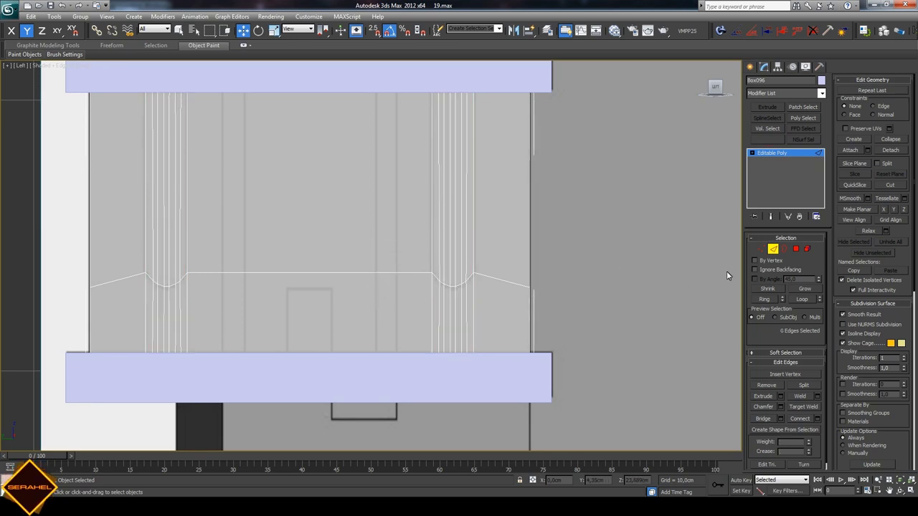
key(4)
click(463, 261)
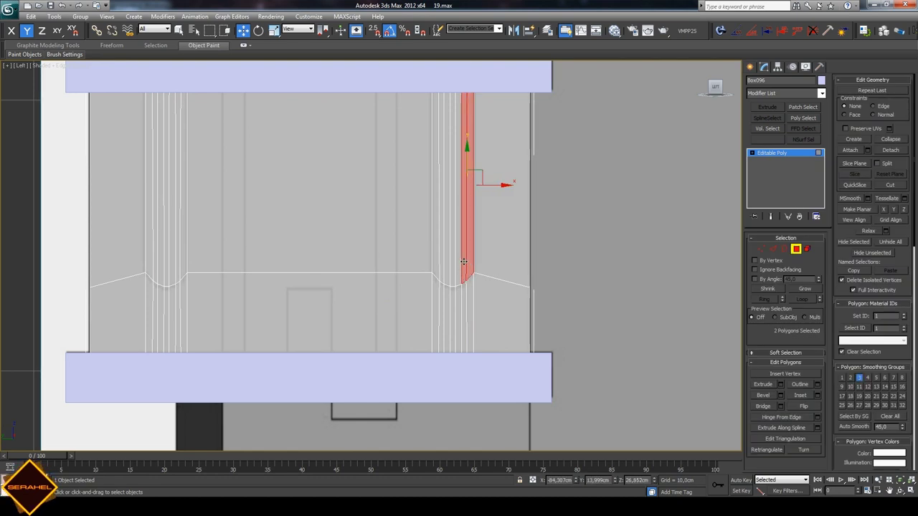
ctrl+click(454, 264)
ctrl+click(441, 266)
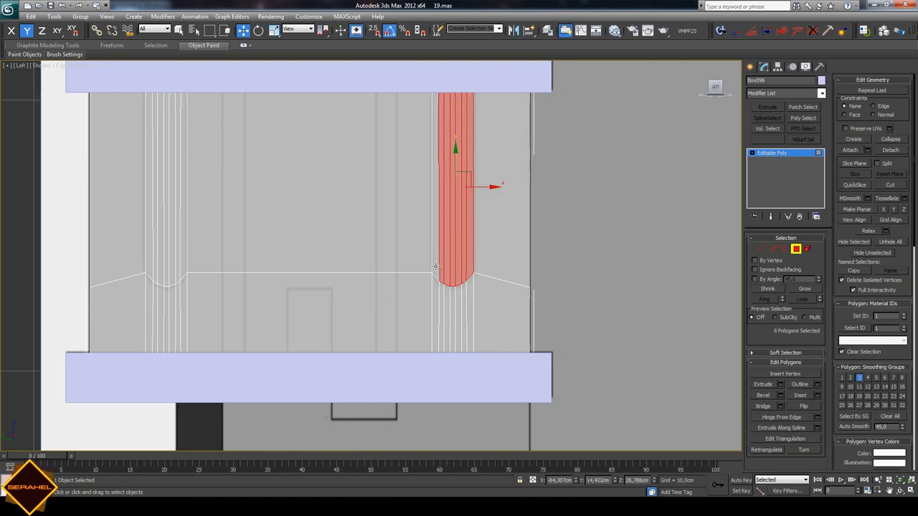
ctrl+click(434, 267)
- Add the left groove polygons, clear the selection, and restore the four-viewport layout
ctrl+click(149, 255)
ctrl+click(164, 260)
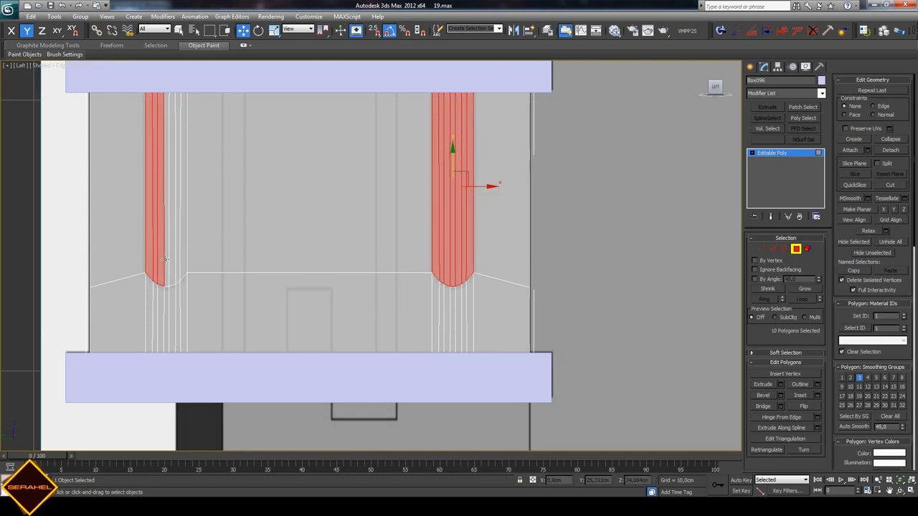
ctrl+click(167, 260)
ctrl+click(172, 260)
ctrl+click(177, 261)
ctrl+click(184, 261)
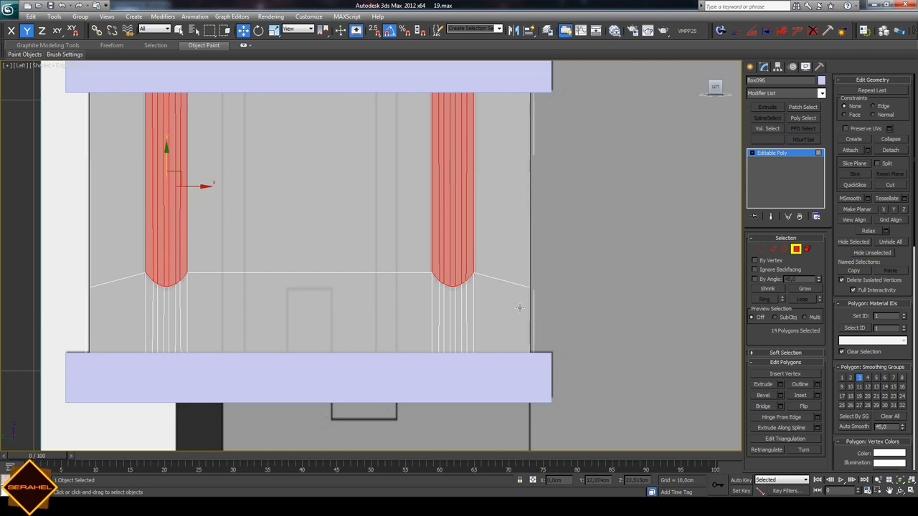
click(605, 335)
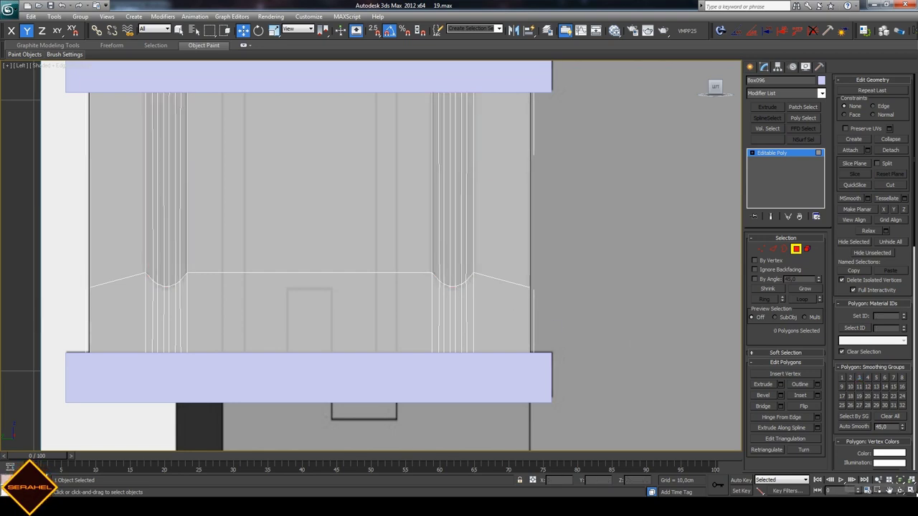
click(908, 491)
click(901, 490)
- Hide the selected blue slabs and make the armor box see-through
drag(717, 430, 221, 100)
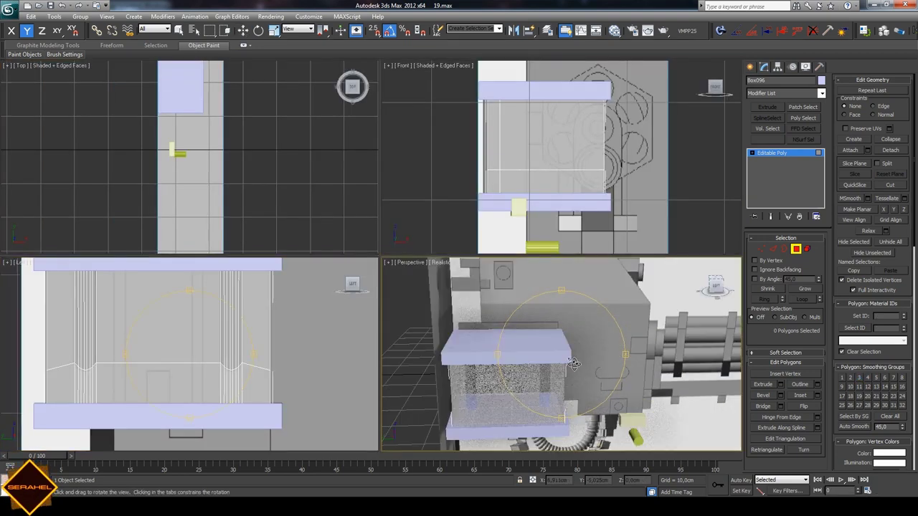
click(178, 30)
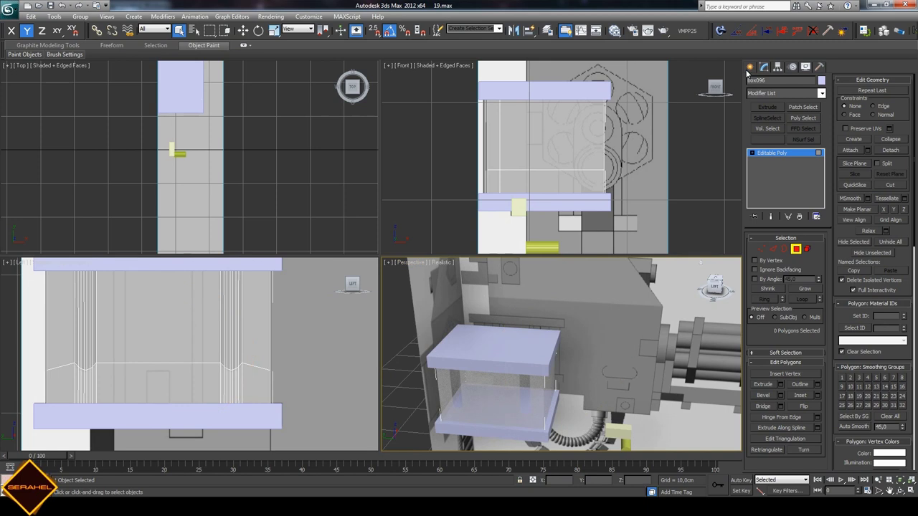
click(750, 66)
click(805, 66)
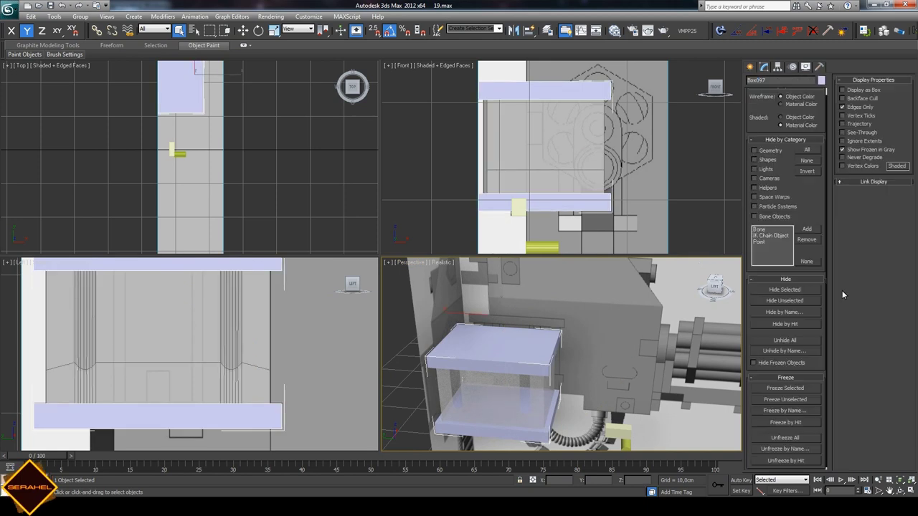
click(789, 291)
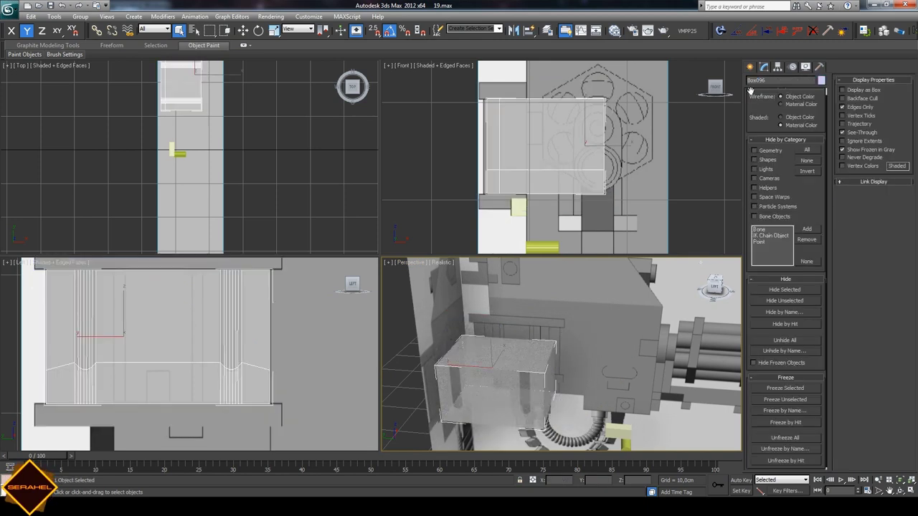
click(763, 66)
- Turn on Edged Faces in the Perspective view and select thin polygons along the top edge
click(795, 248)
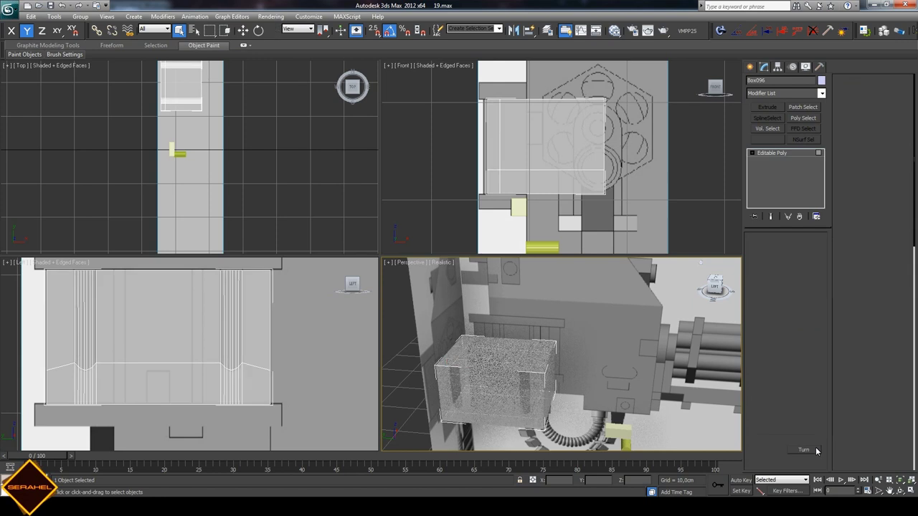
key(F4)
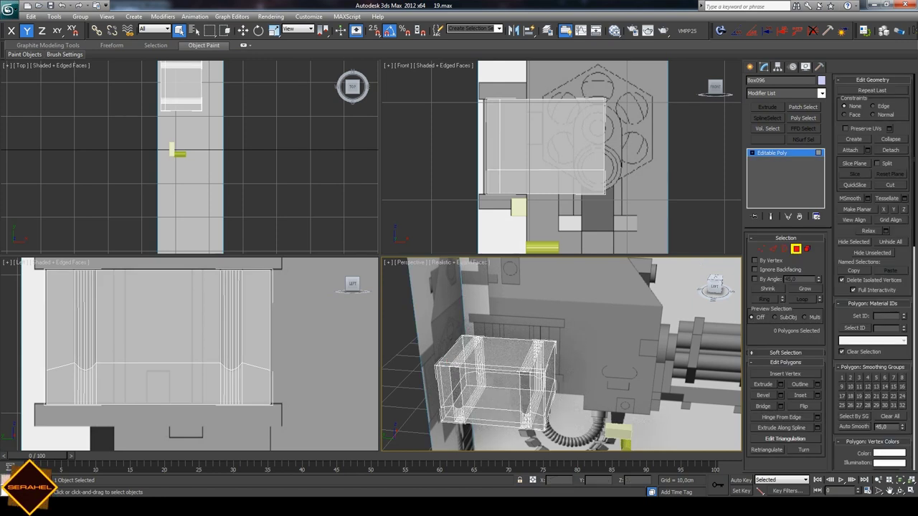
middle_drag(512, 374, 573, 354)
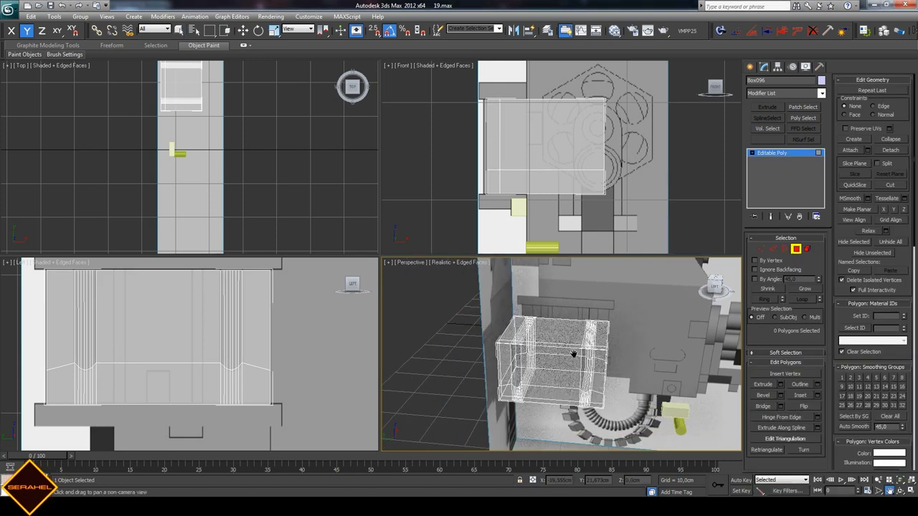
scroll(573, 354, up, 5)
key(q)
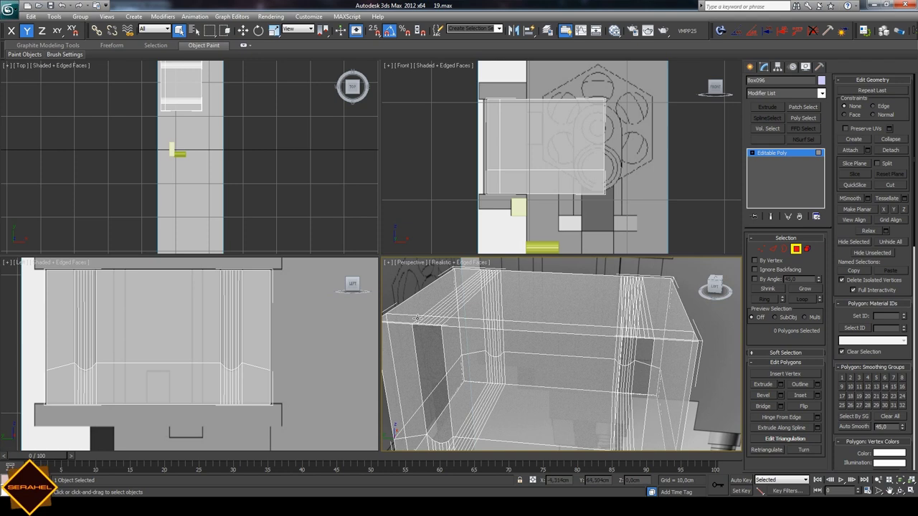
drag(417, 319, 430, 320)
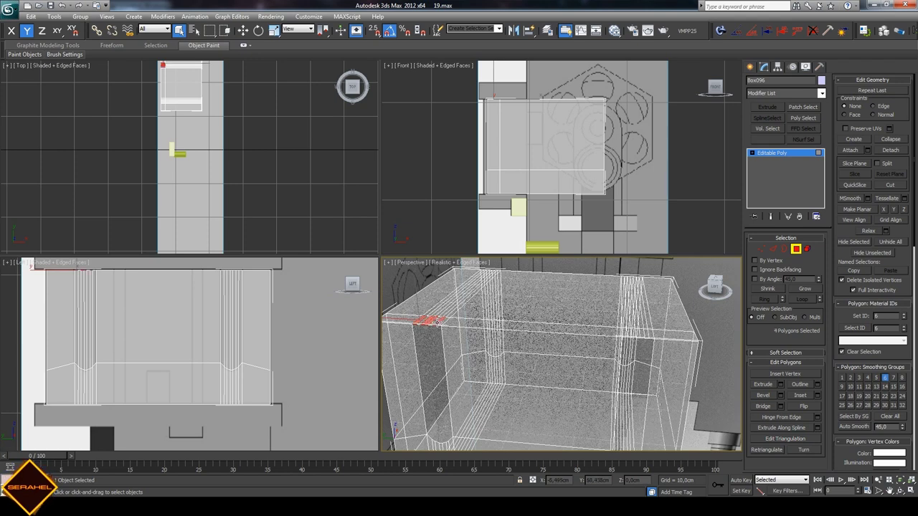
- Select the thin polygons and long strip along the box's top edge
ctrl+click(436, 321)
ctrl+click(439, 321)
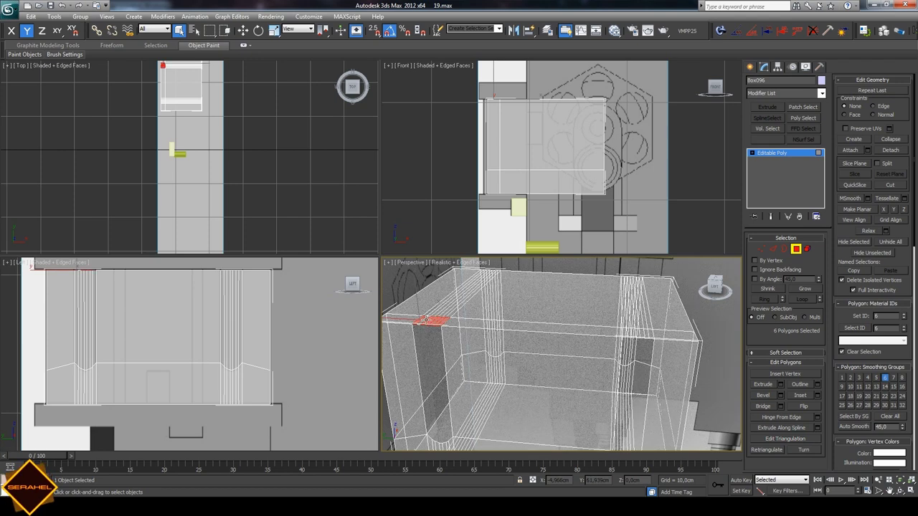
ctrl+click(427, 320)
ctrl+click(618, 331)
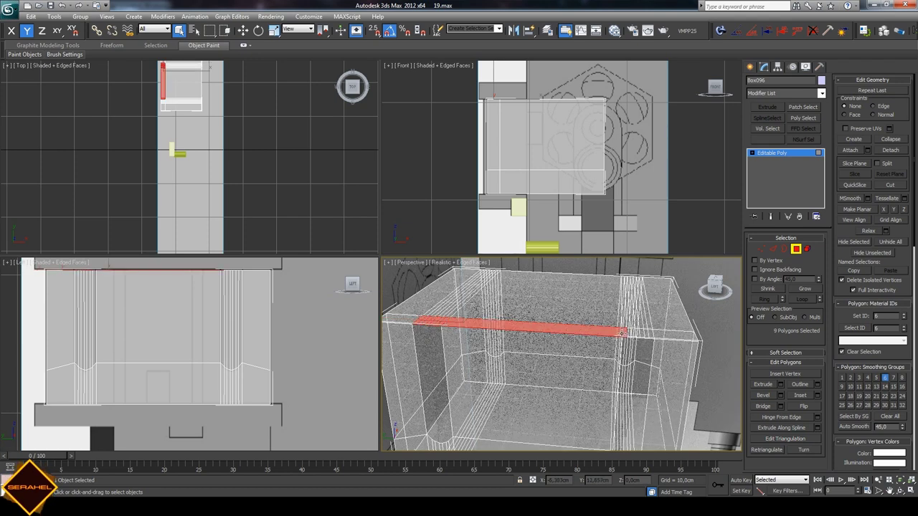
alt+click(618, 331)
ctrl+click(618, 331)
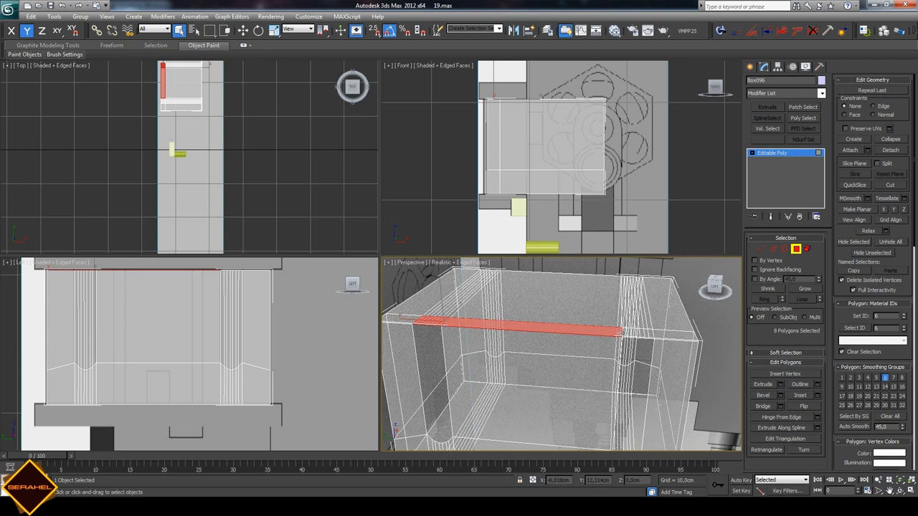
- Select the top faces above both grooves and delete them
alt+click(618, 331)
ctrl+click(626, 332)
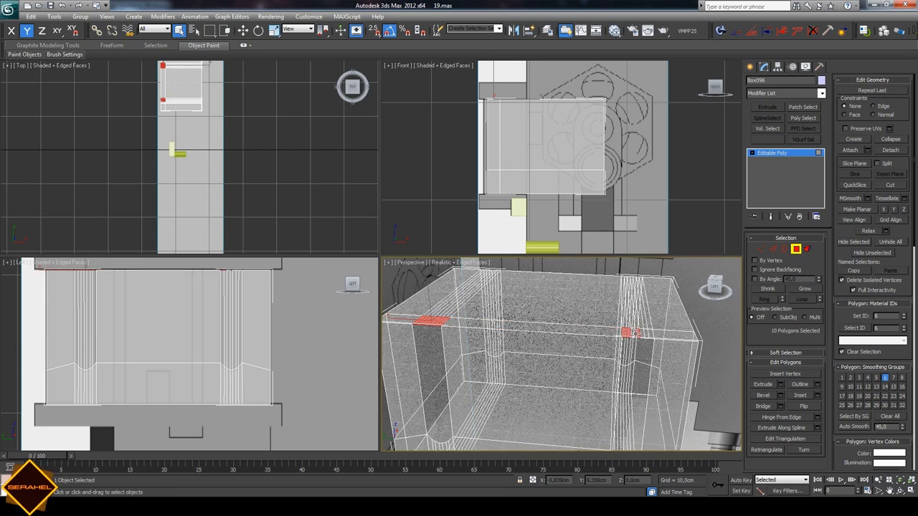
ctrl+click(635, 332)
ctrl+click(639, 332)
ctrl+click(643, 332)
ctrl+click(647, 332)
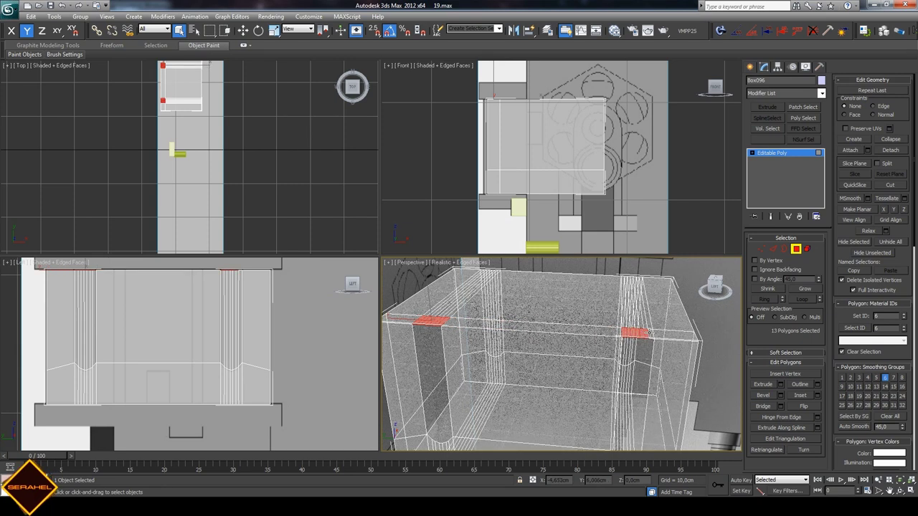
key(ctrl+r)
drag(651, 373, 631, 405)
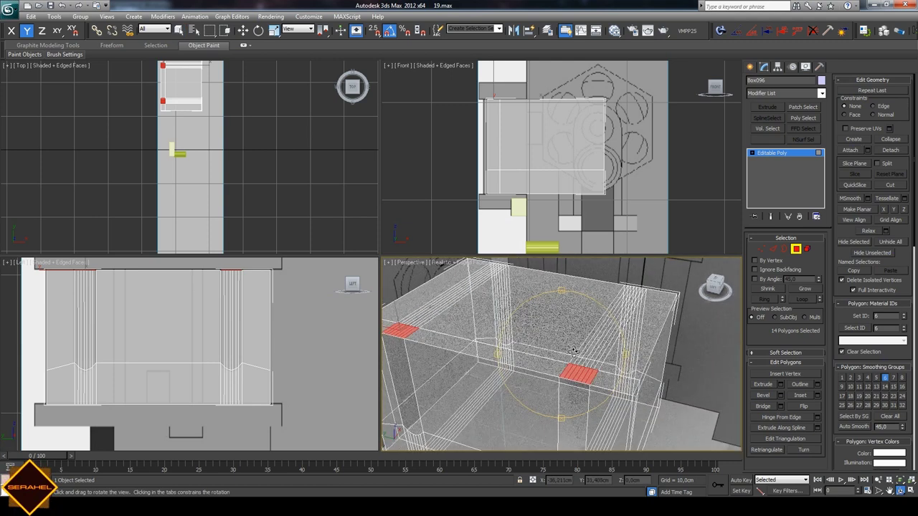
key(Delete)
click(772, 249)
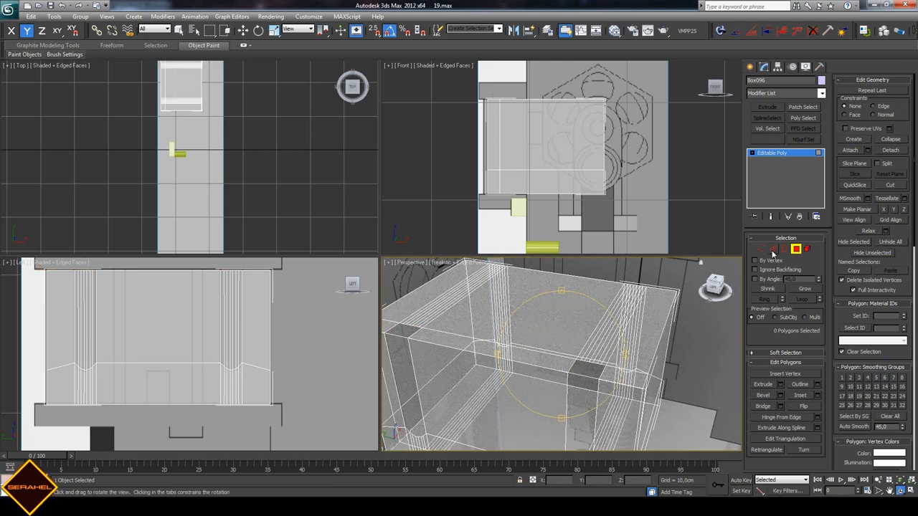
- Select the right groove's edge loop and maximize the panned Perspective view
click(596, 393)
click(802, 299)
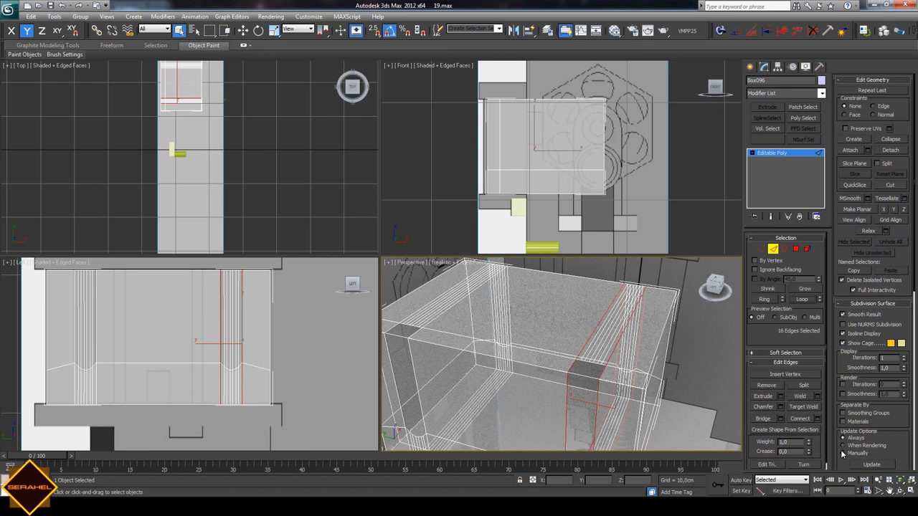
click(889, 492)
mouse_move(590, 344)
mouse_down()
mouse_move(600, 334)
mouse_move(590, 323)
mouse_move(548, 301)
mouse_move(544, 369)
mouse_up()
key(Escape)
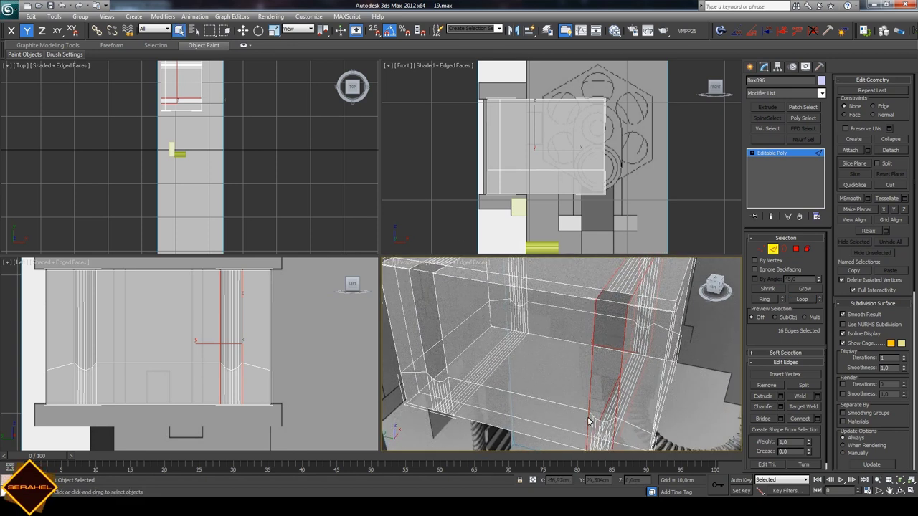
click(911, 491)
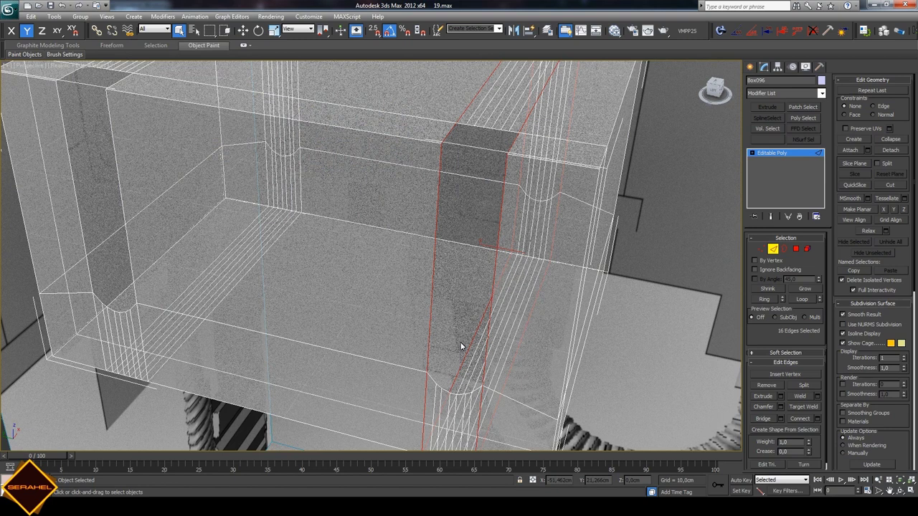
- Select both grooves' curved bottom and vertical edges, then restore the four-view layout
click(431, 378)
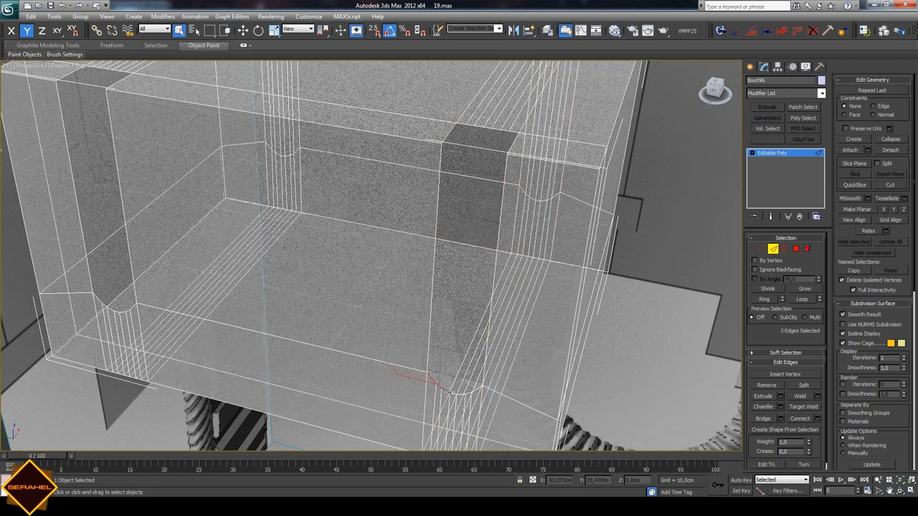
key(ctrl+z)
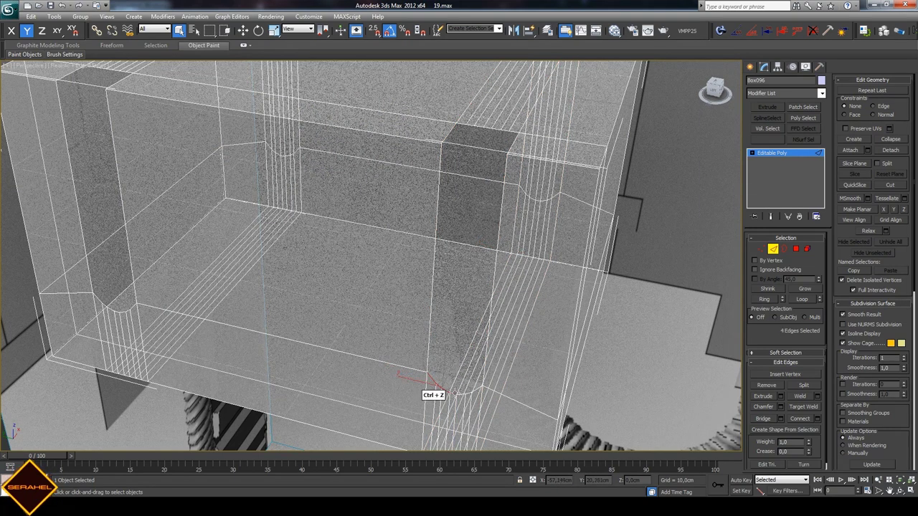
ctrl+click(476, 387)
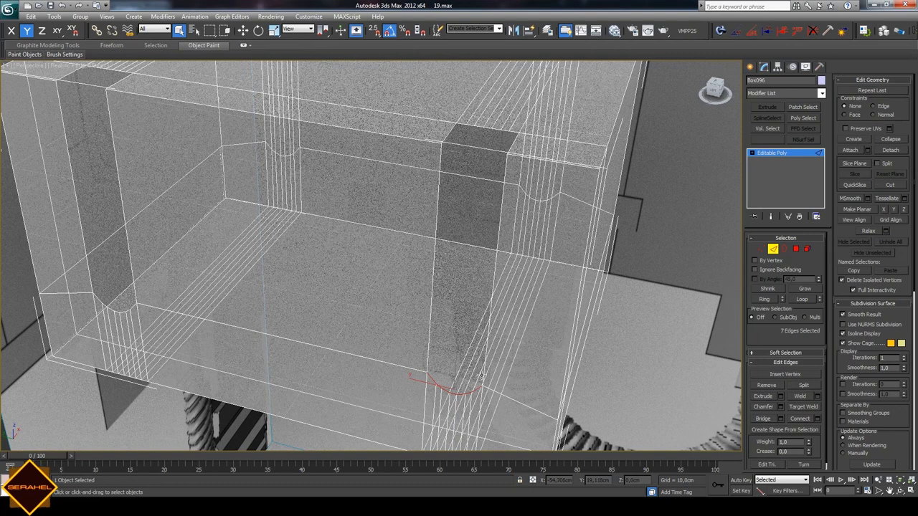
ctrl+click(484, 344)
ctrl+click(431, 340)
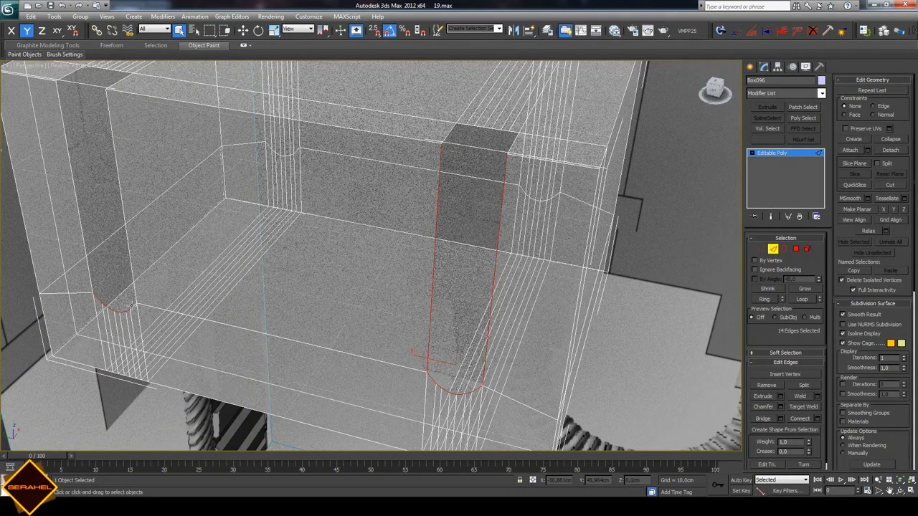
ctrl+click(132, 287)
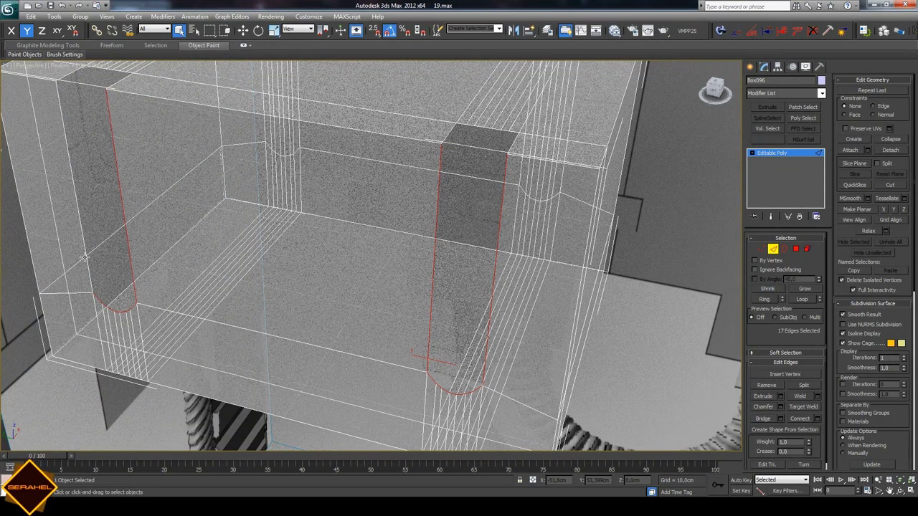
ctrl+click(85, 256)
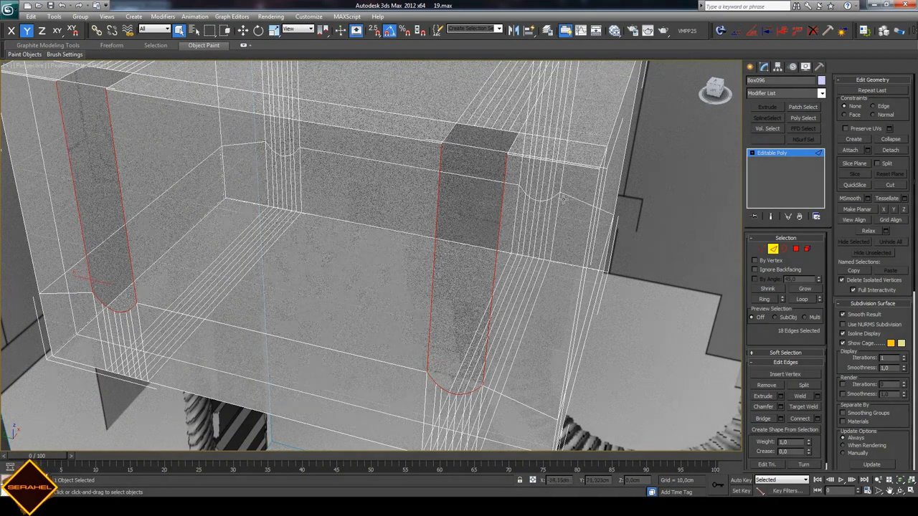
click(908, 490)
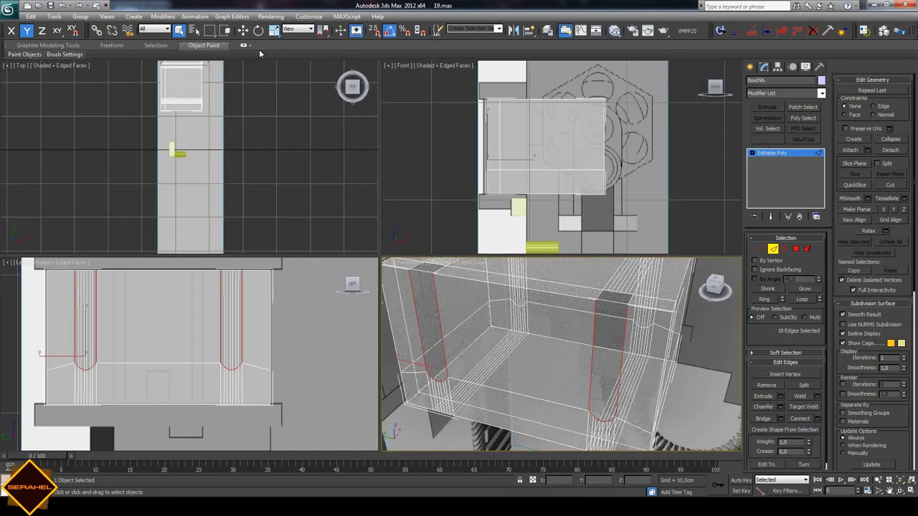
- Snap-move the groove edges along X and weld all the box's coincident vertices
click(374, 30)
scroll(441, 125, up, 2)
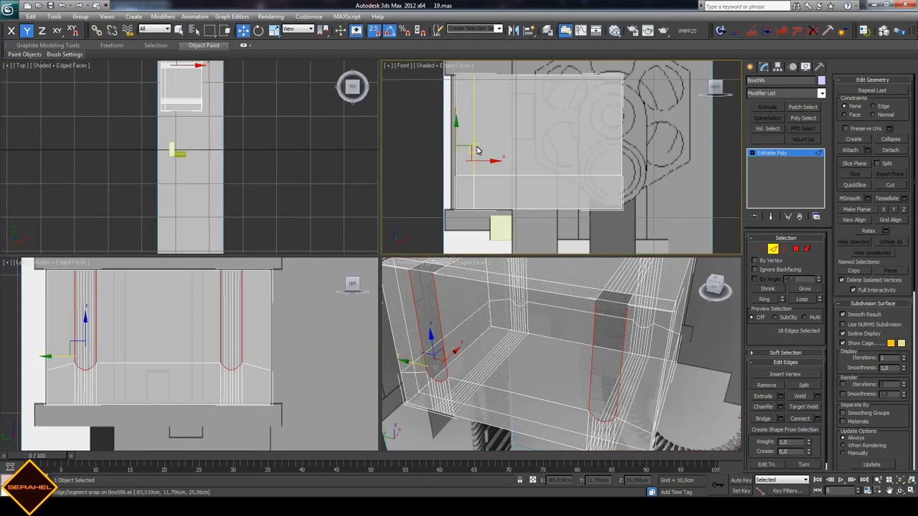
drag(484, 160, 503, 161)
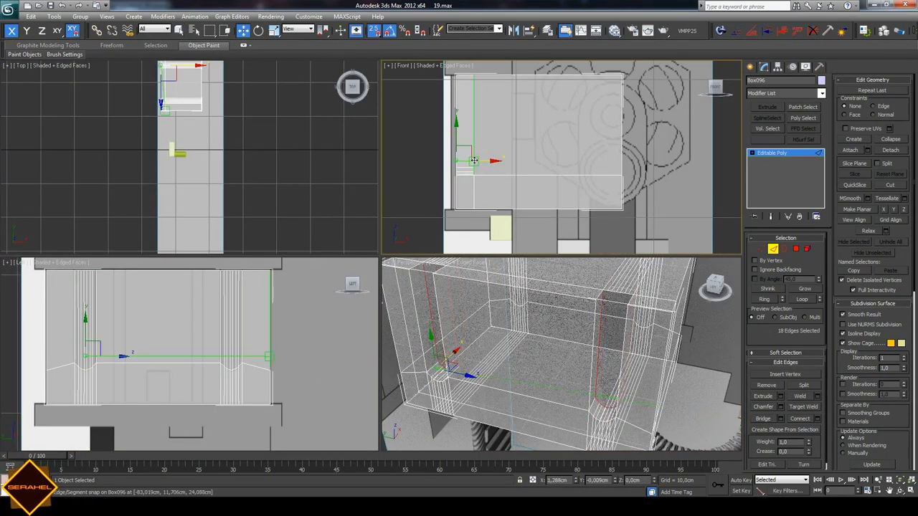
click(761, 249)
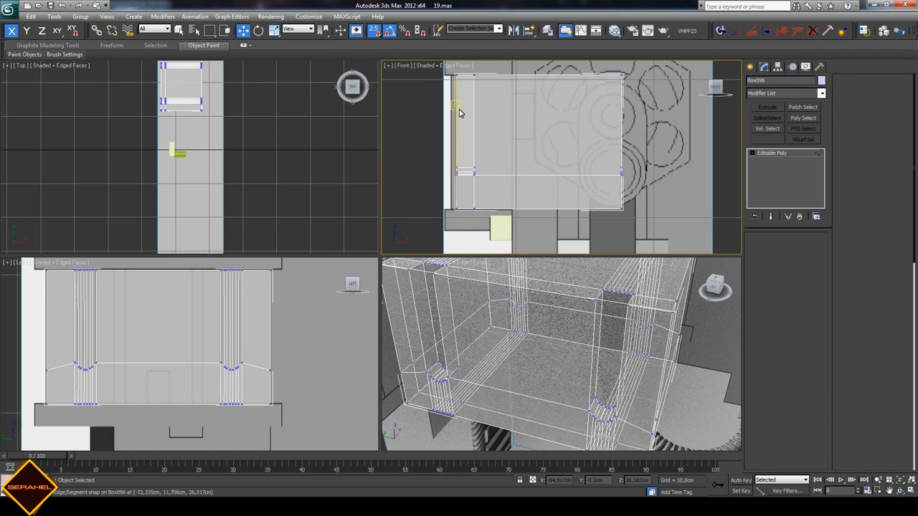
key(ctrl+a)
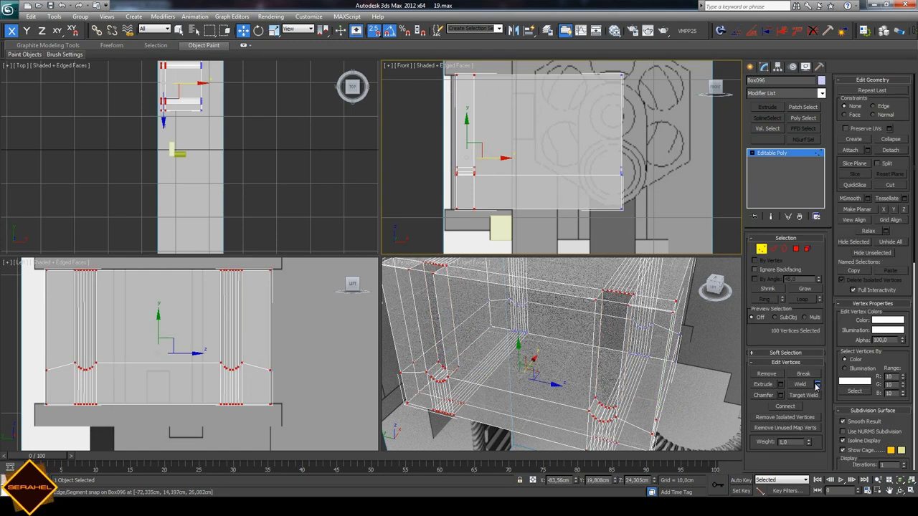
click(815, 385)
click(567, 177)
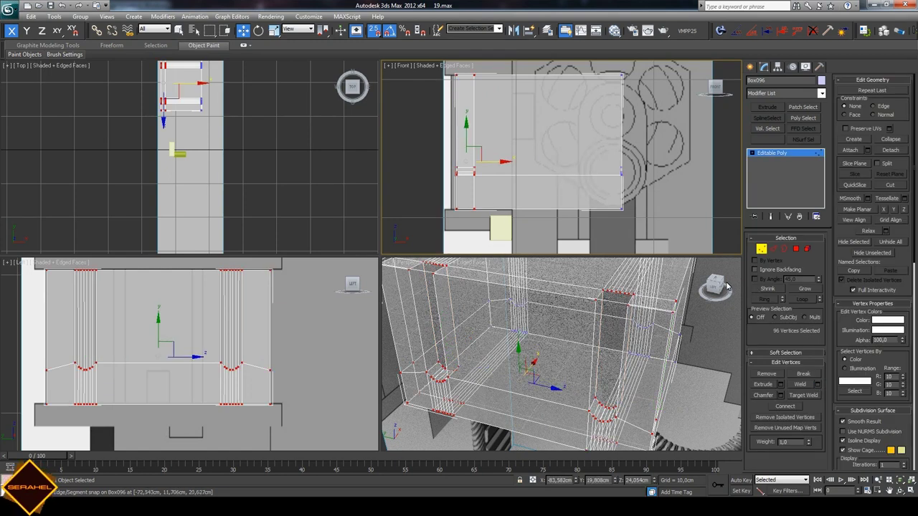
- Cap the open borders at the tops of both column grooves
click(783, 248)
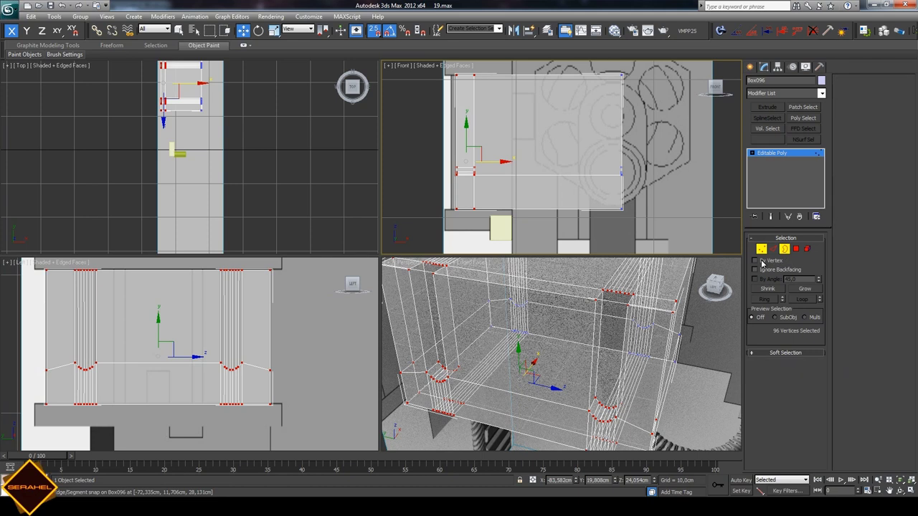
click(625, 295)
right_click(439, 265)
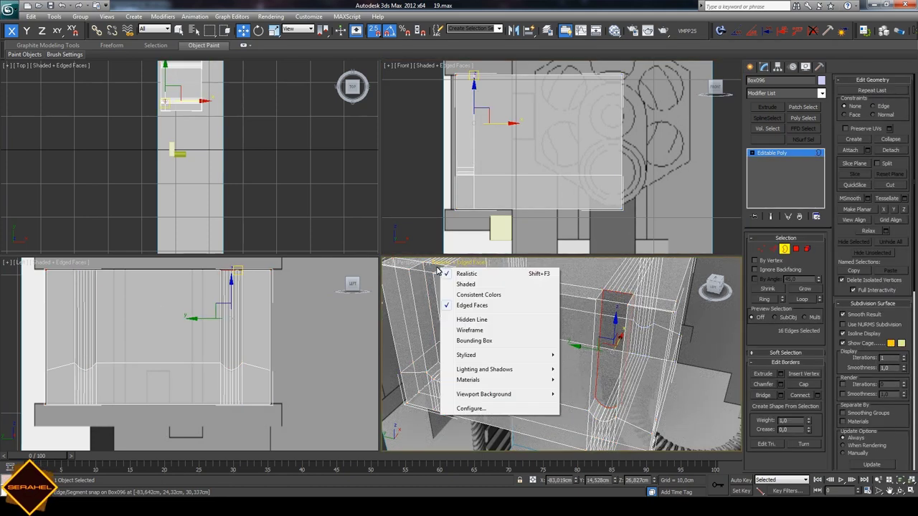
click(426, 289)
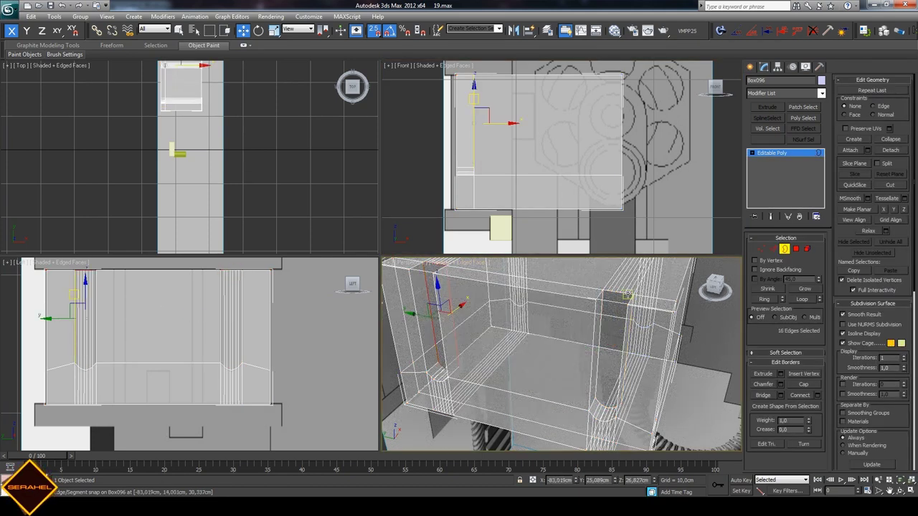
ctrl+click(626, 294)
click(801, 387)
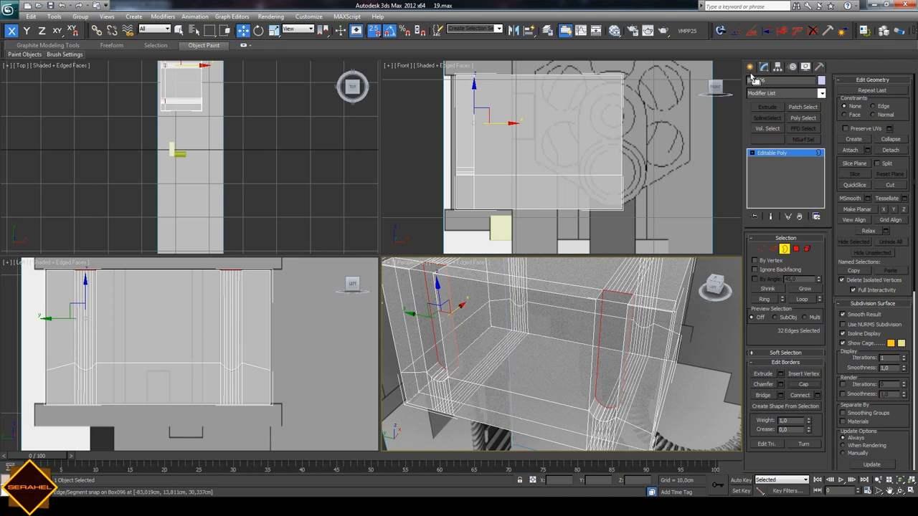
- Exit vertex editing on the housing box and unhide all hidden objects
ctrl+click(761, 249)
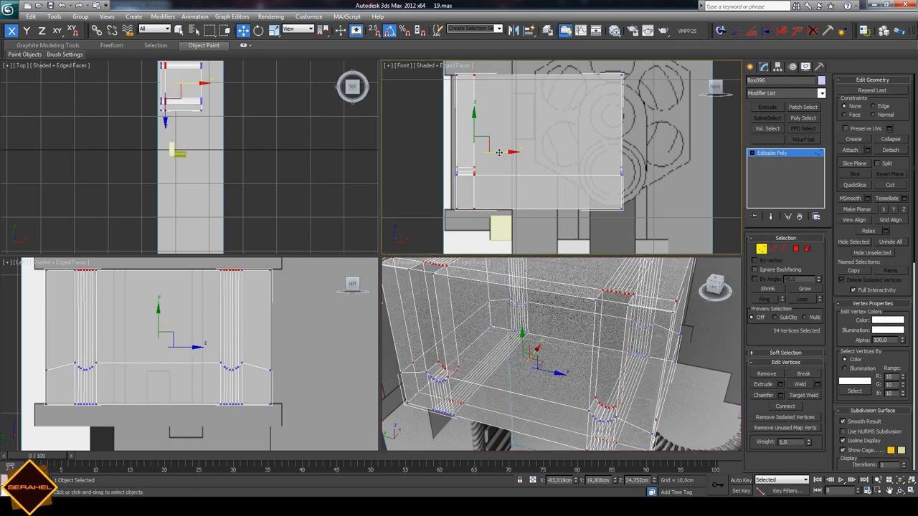
click(528, 153)
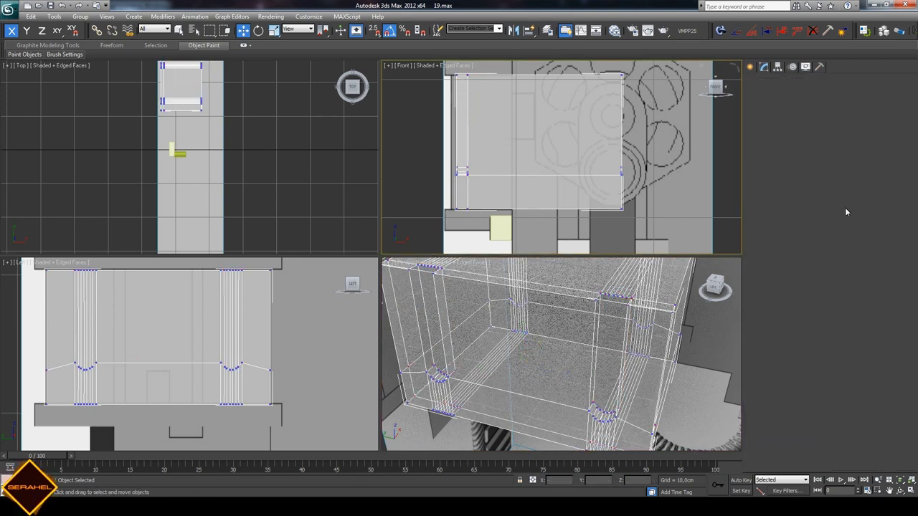
click(784, 340)
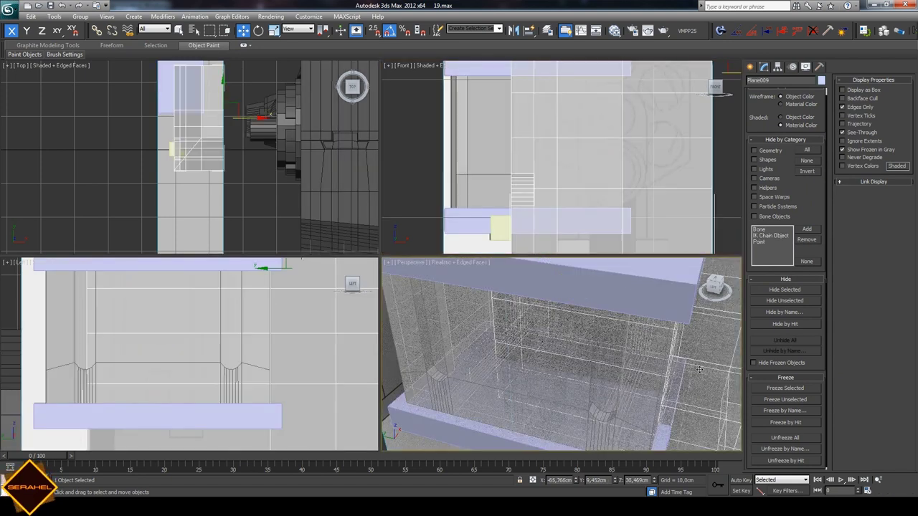
- Orbit the Perspective view around the housing and turn off see-through display
scroll(663, 361, down, 5)
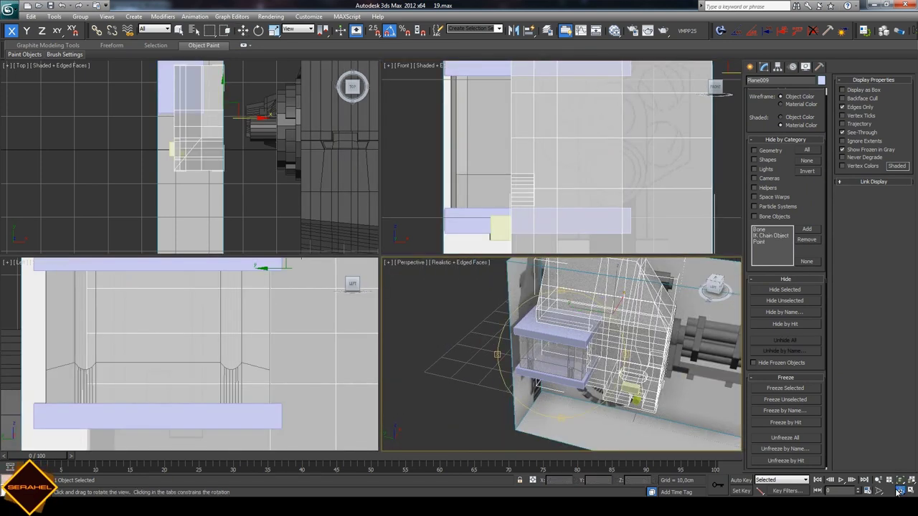
mouse_move(663, 361)
alt+middle_down()
mouse_move(603, 335)
mouse_move(545, 345)
alt+middle_up()
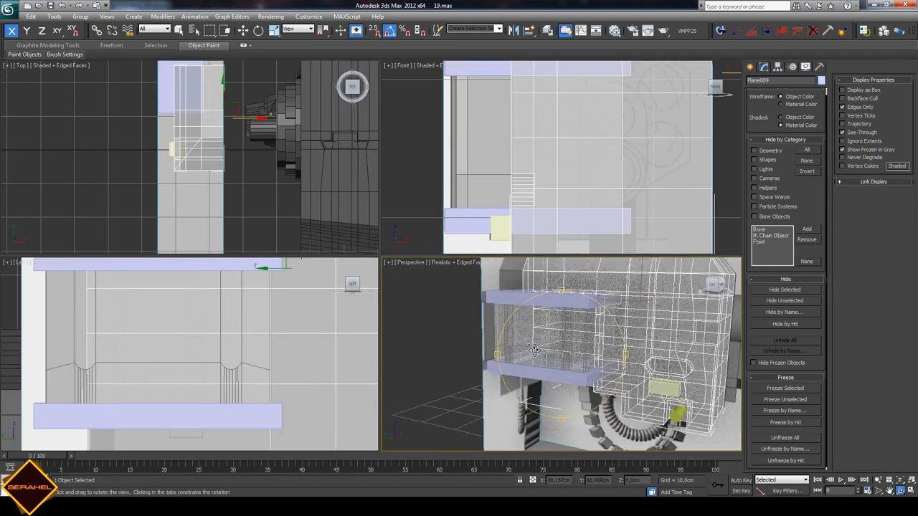
scroll(523, 353, up, 4)
key(alt+x)
key(q)
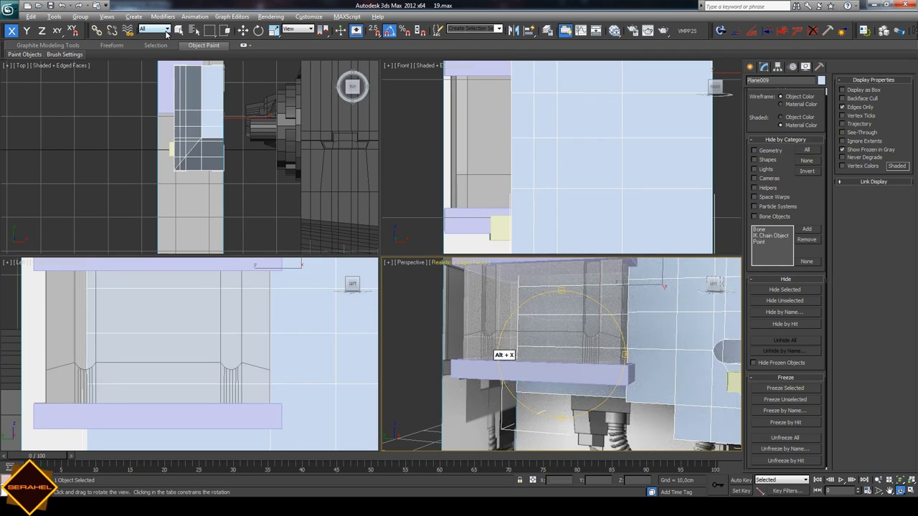
click(750, 67)
- Make the housing box see-through again and orbit the Perspective view around it
key(alt+x)
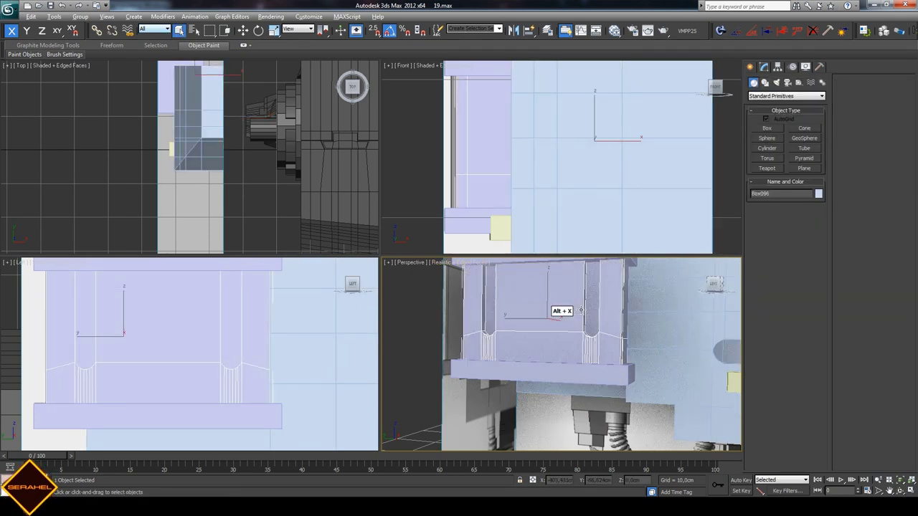
mouse_move(569, 363)
mouse_down()
mouse_move(598, 372)
mouse_move(593, 363)
mouse_move(536, 360)
mouse_up()
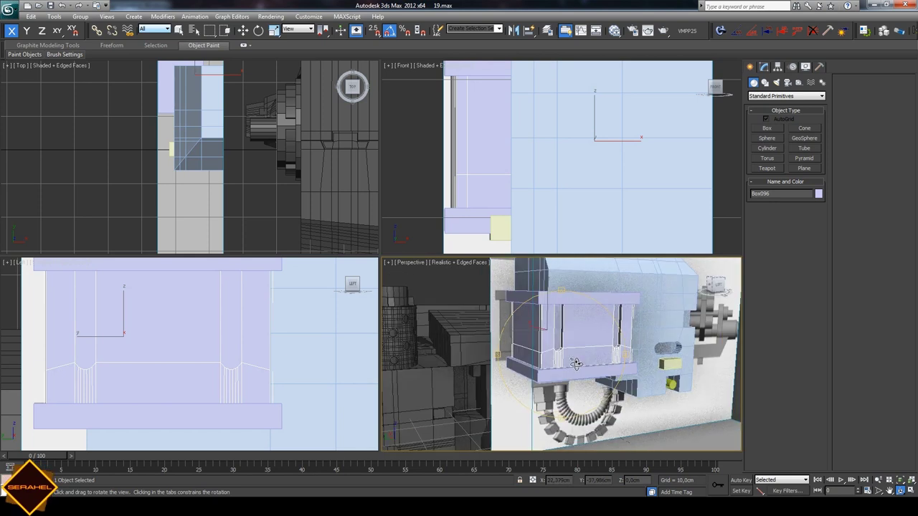
click(760, 128)
key(q)
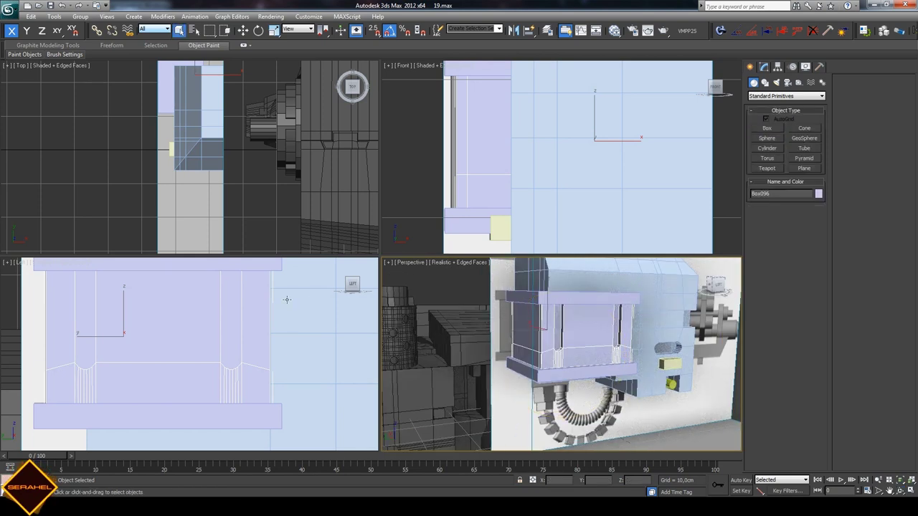
- Hide the light-blue plane Plane009 so the housing interior is clear, then choose Box
click(287, 320)
click(805, 67)
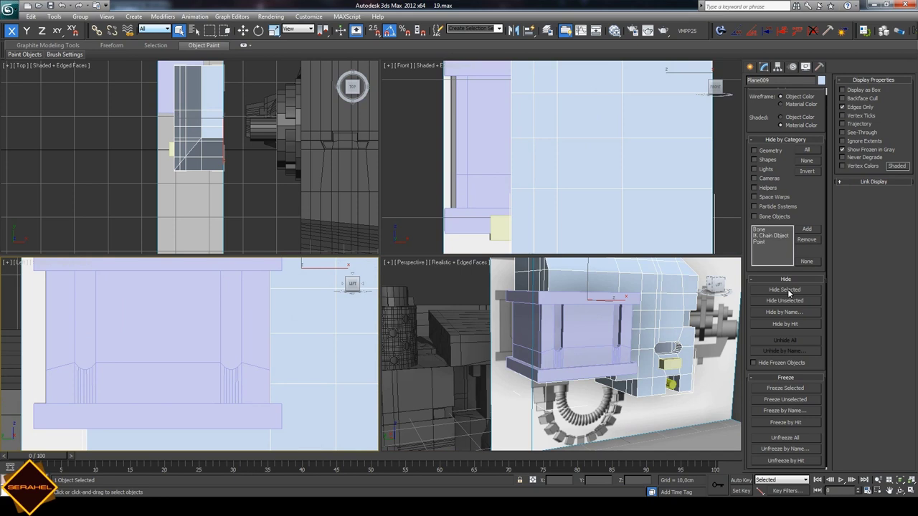
key(alt+x)
click(245, 324)
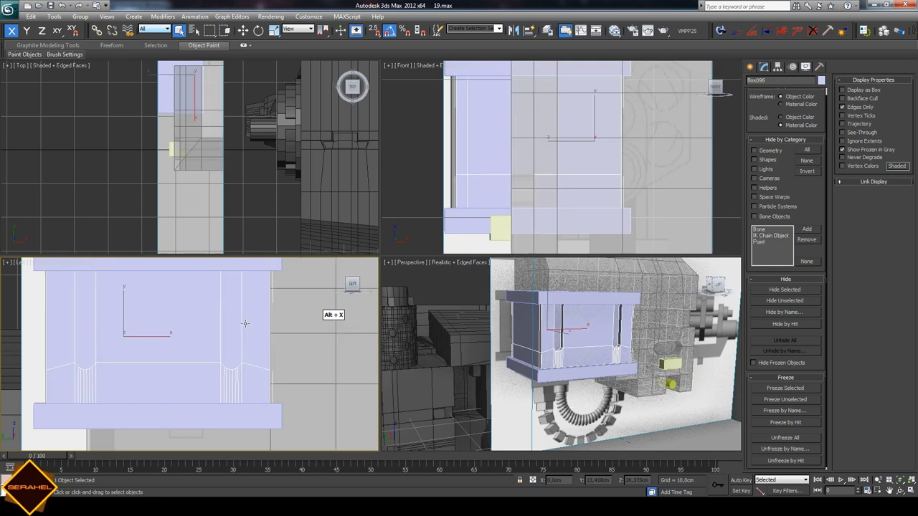
key(alt+x)
click(233, 365)
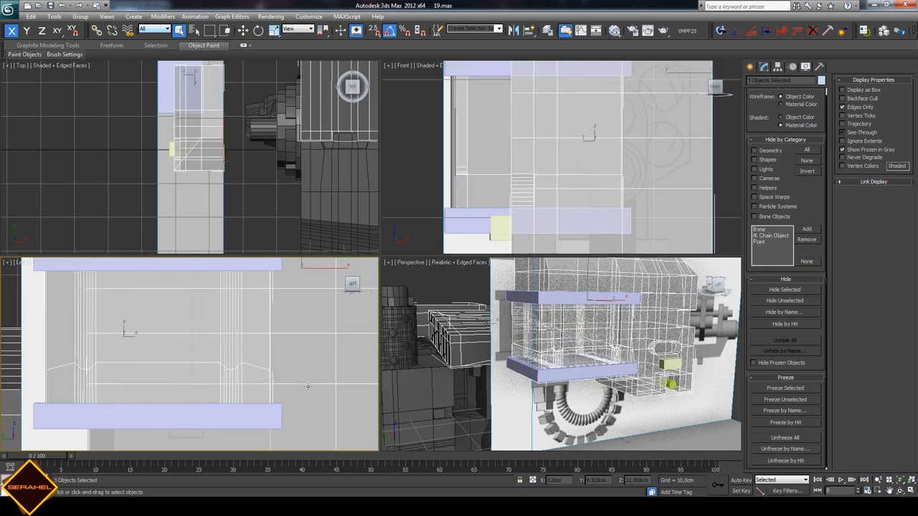
click(781, 293)
click(750, 66)
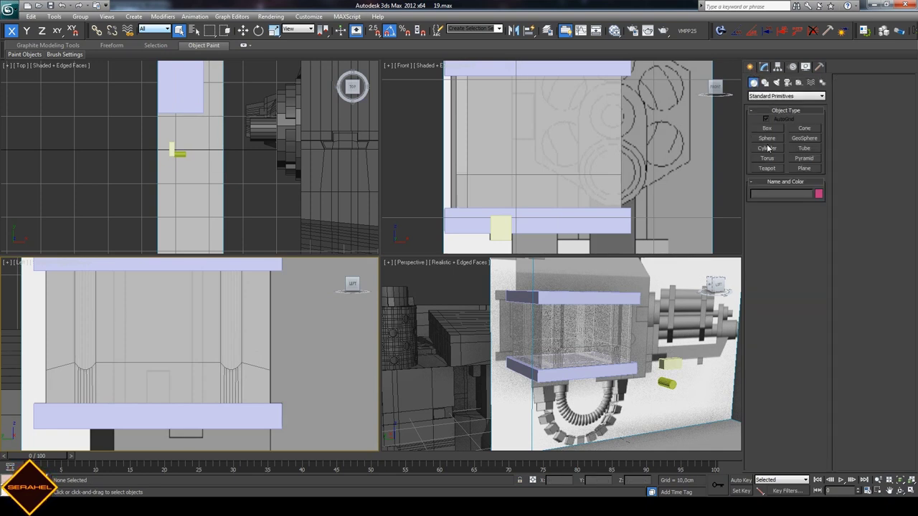
click(766, 128)
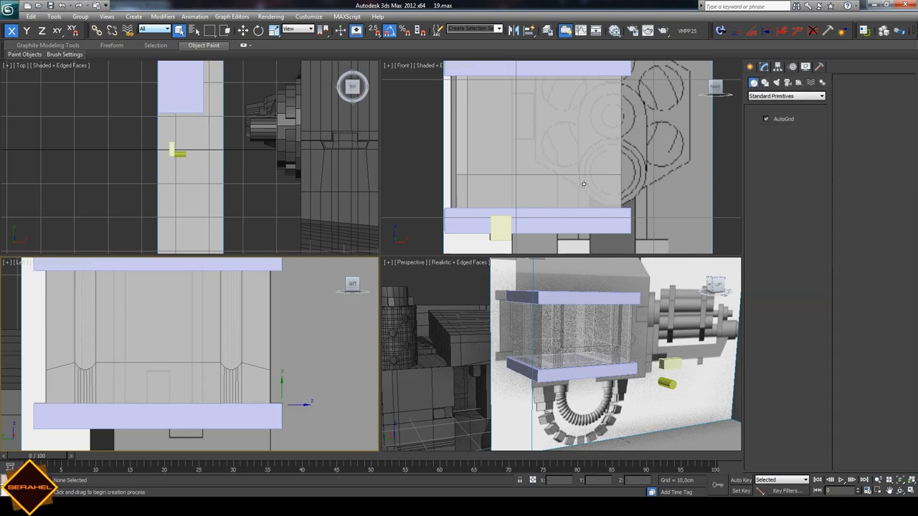
- With AutoGrid off, draw a thin tall red box in the Left viewport and nudge it into place
click(793, 118)
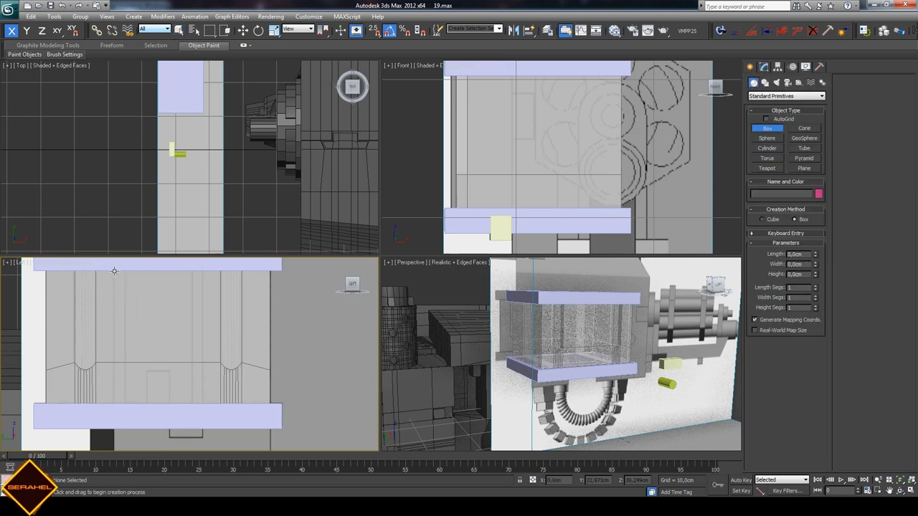
drag(112, 269, 126, 405)
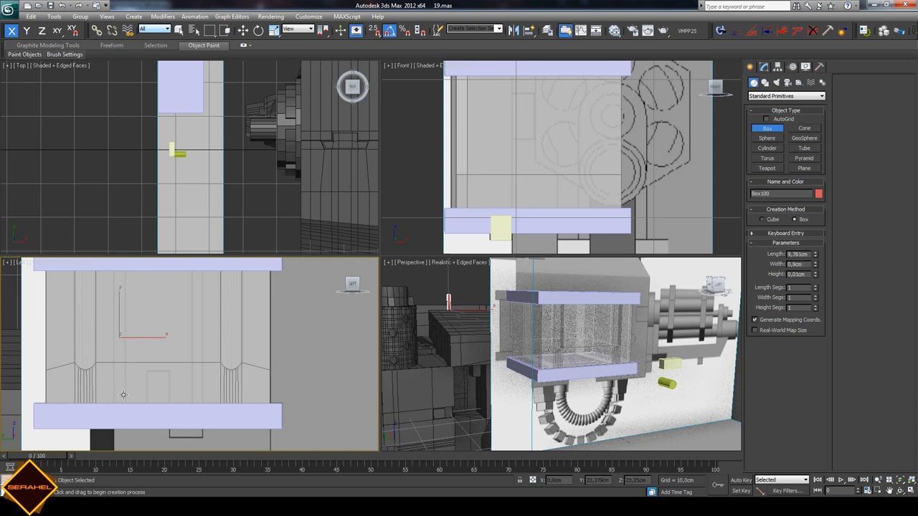
click(243, 30)
scroll(423, 158, down, 5)
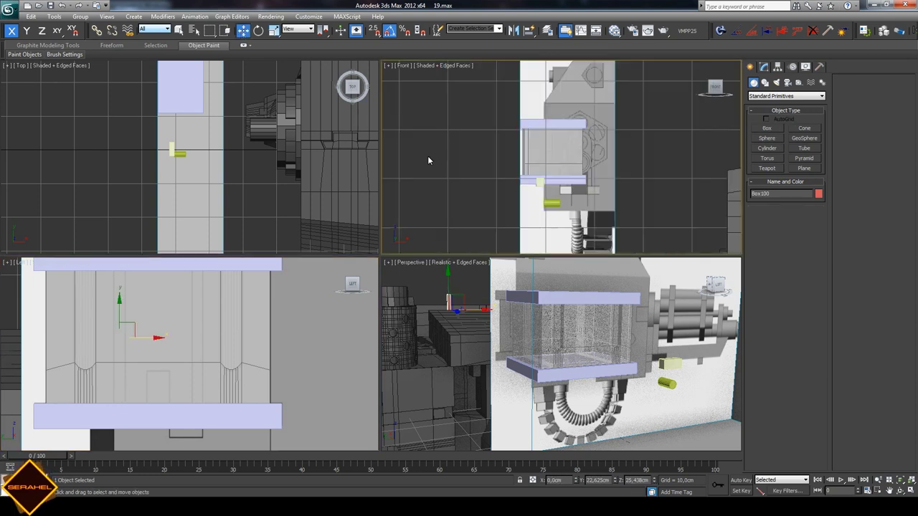
scroll(598, 157, down, 3)
scroll(599, 157, down, 3)
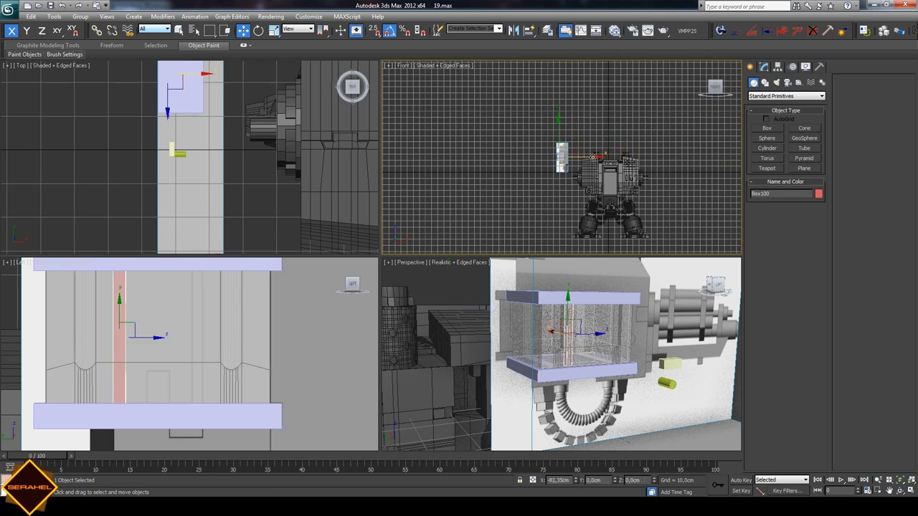
scroll(593, 157, up, 3)
scroll(555, 166, up, 2)
drag(559, 153, 555, 153)
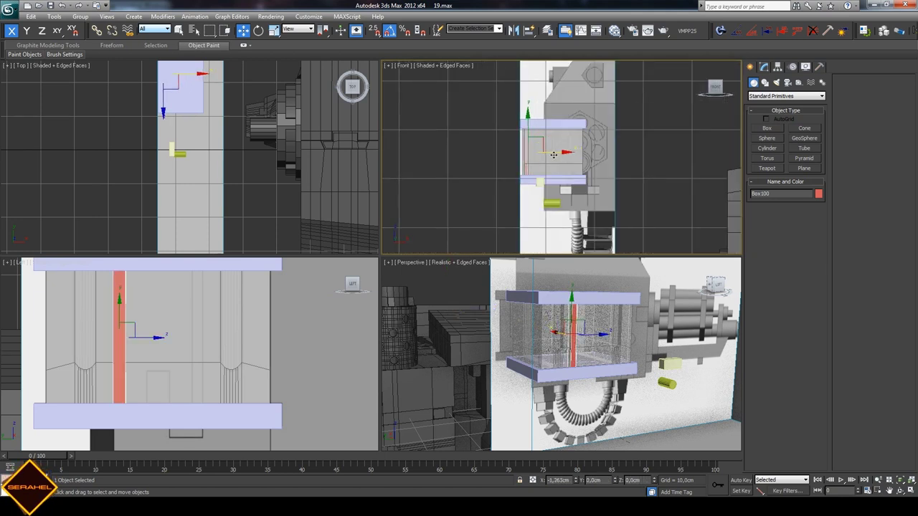
scroll(559, 152, up, 3)
scroll(559, 152, up, 2)
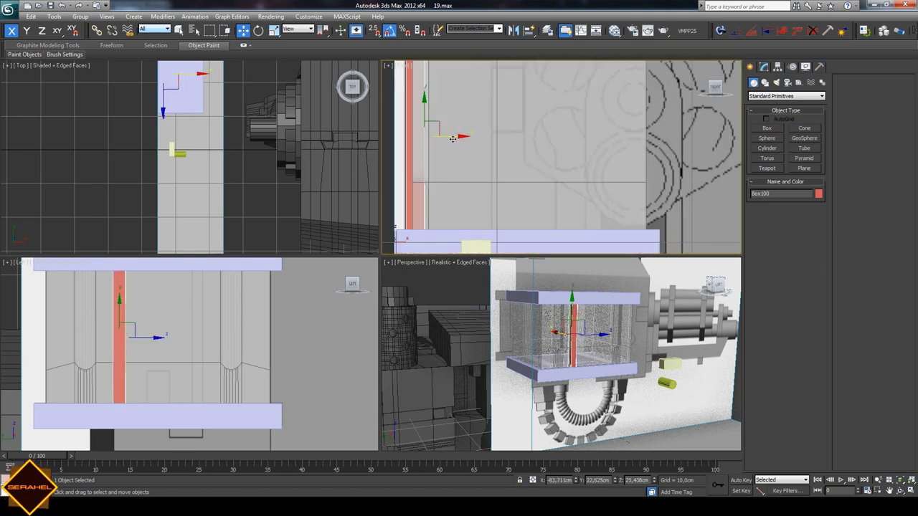
drag(453, 138, 451, 139)
- Shift-drag the red bar to clone copies spaced across the housing
shift+drag(152, 338, 225, 337)
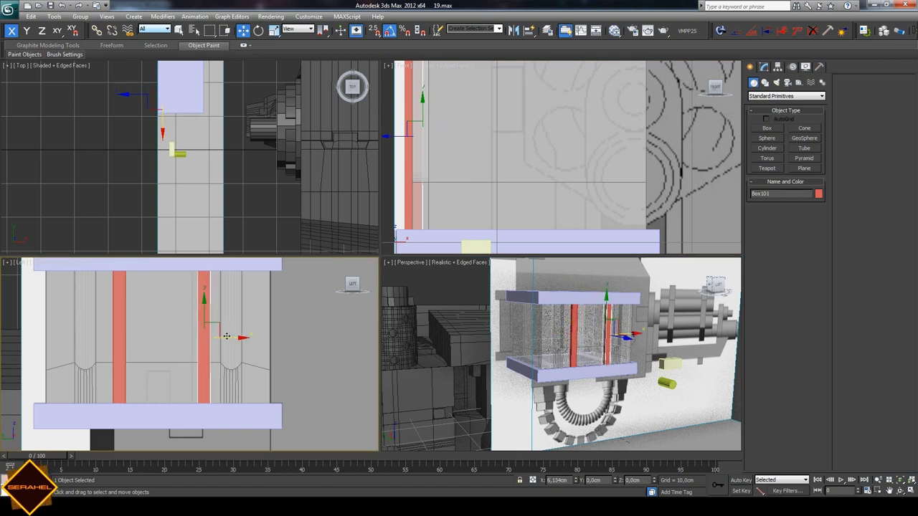
shift+drag(224, 337, 187, 340)
click(459, 289)
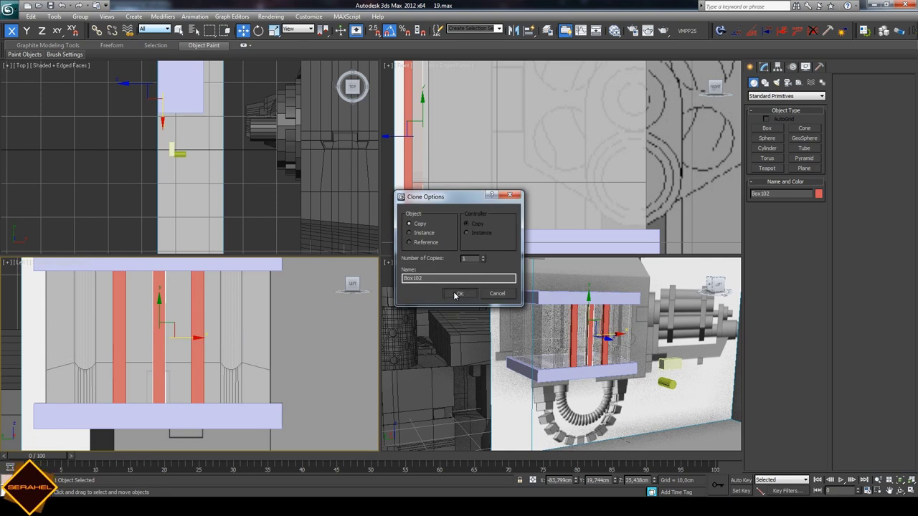
- Convert the middle bar to Editable Poly and lower its top vertices into a small block
click(456, 294)
right_click(162, 342)
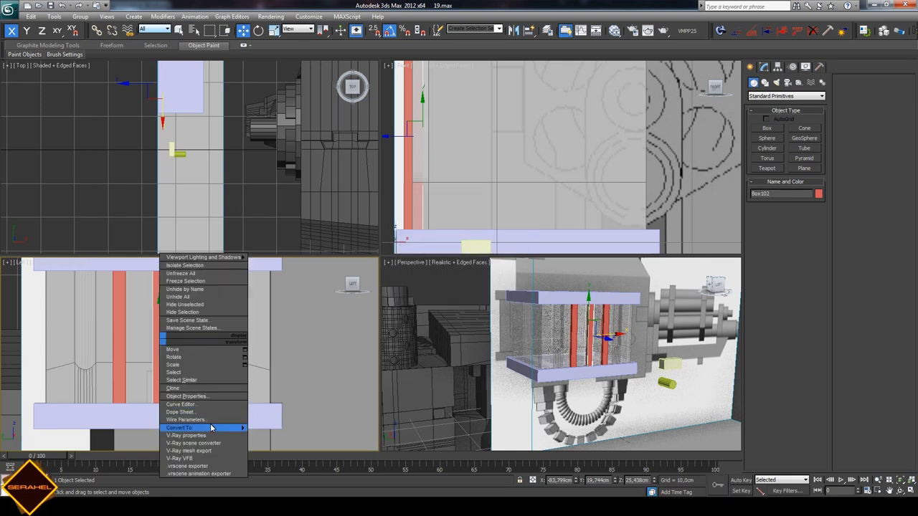
click(281, 431)
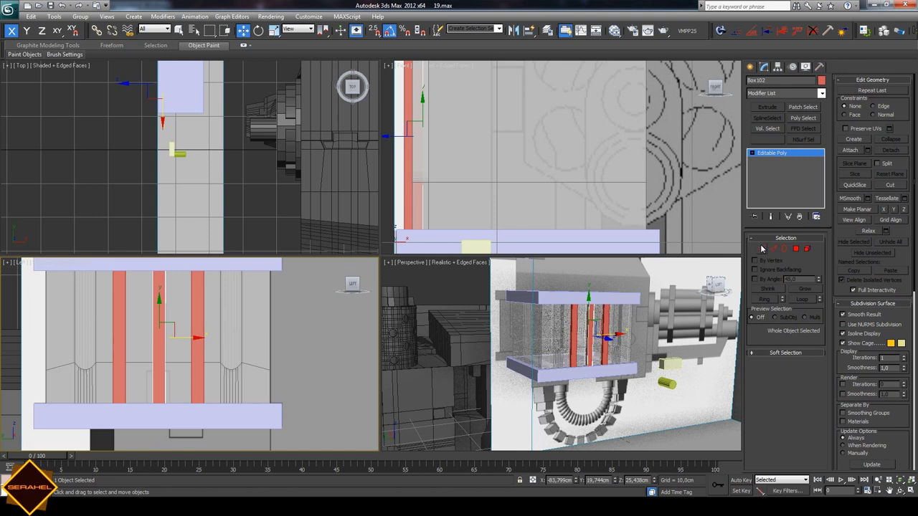
key(1)
mouse_move(134, 266)
mouse_down()
mouse_move(181, 288)
mouse_move(167, 338)
mouse_move(173, 402)
mouse_move(203, 381)
mouse_move(165, 395)
mouse_move(183, 378)
mouse_up()
scroll(156, 260, down, 2)
click(288, 340)
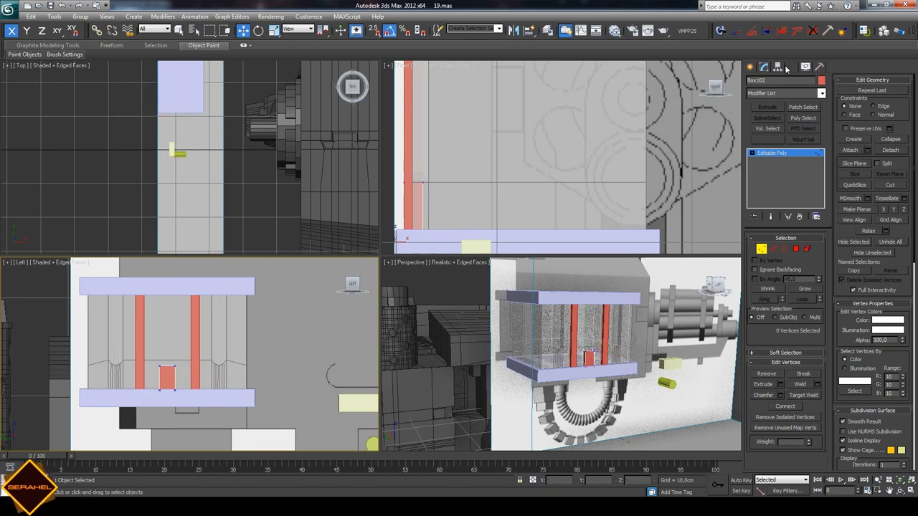
- Toggle see-through on the housing, clear the selection and turn off edged faces in Perspective
click(750, 67)
key(alt+x)
click(727, 418)
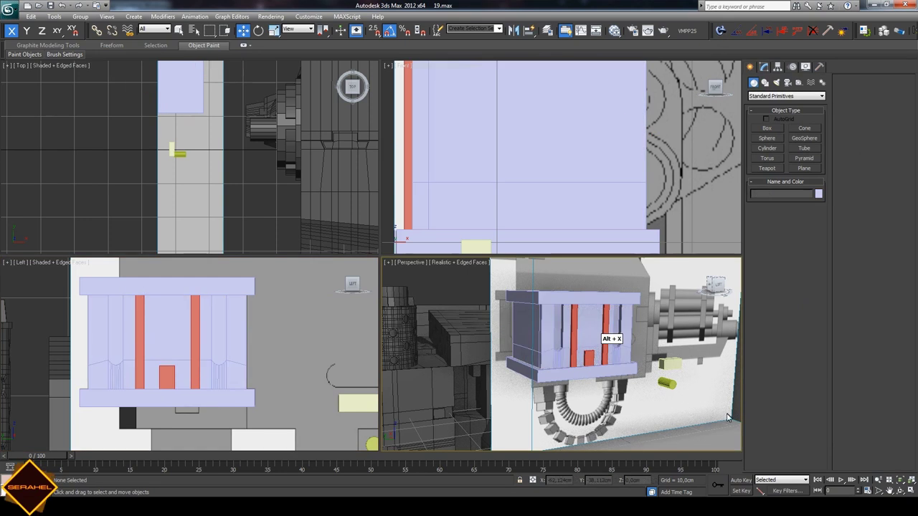
mouse_move(617, 337)
alt+middle_down()
mouse_move(612, 359)
mouse_move(594, 352)
mouse_move(663, 361)
mouse_move(634, 337)
mouse_move(617, 344)
alt+middle_up()
key(F4)
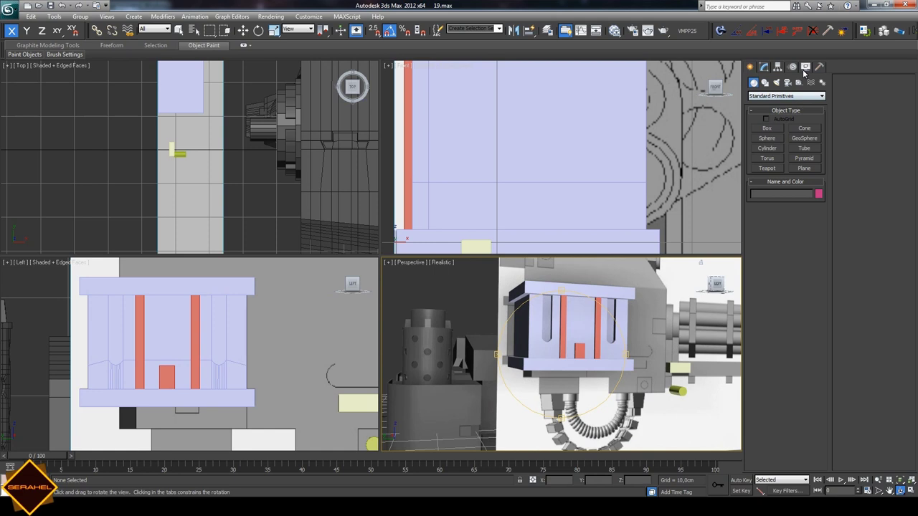
- Unhide all objects and orbit the Perspective view around the housing
click(805, 68)
click(778, 341)
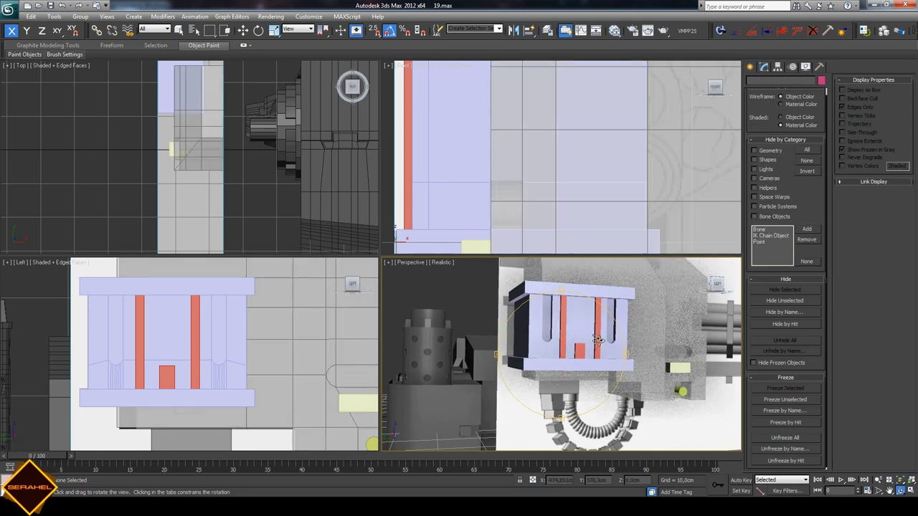
alt+middle_drag(574, 352, 549, 360)
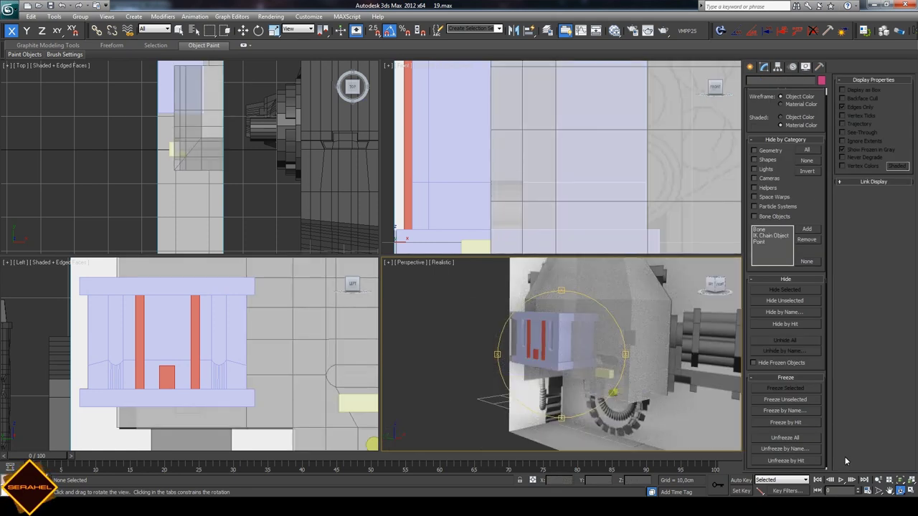
scroll(647, 190, down, 5)
scroll(647, 190, up, 3)
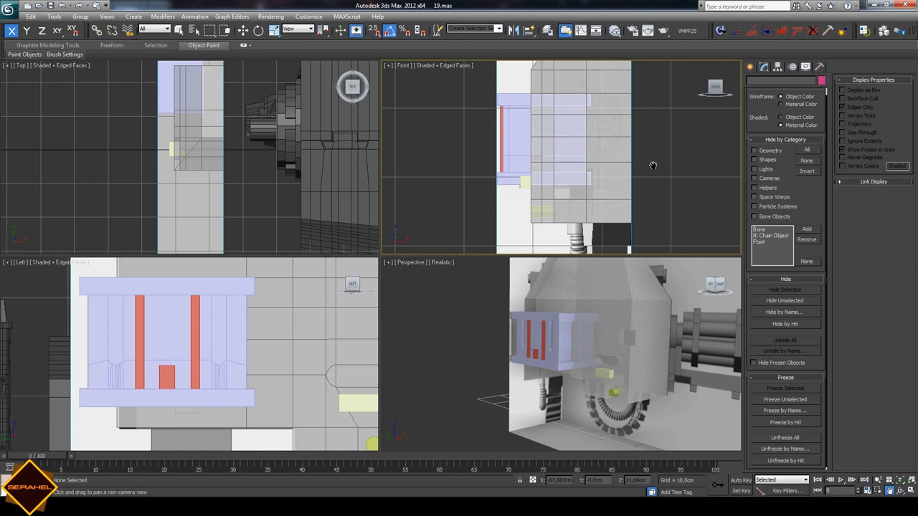
- Attach the red bars, small square and adjacent part to the lavender box Box096
click(178, 29)
click(512, 131)
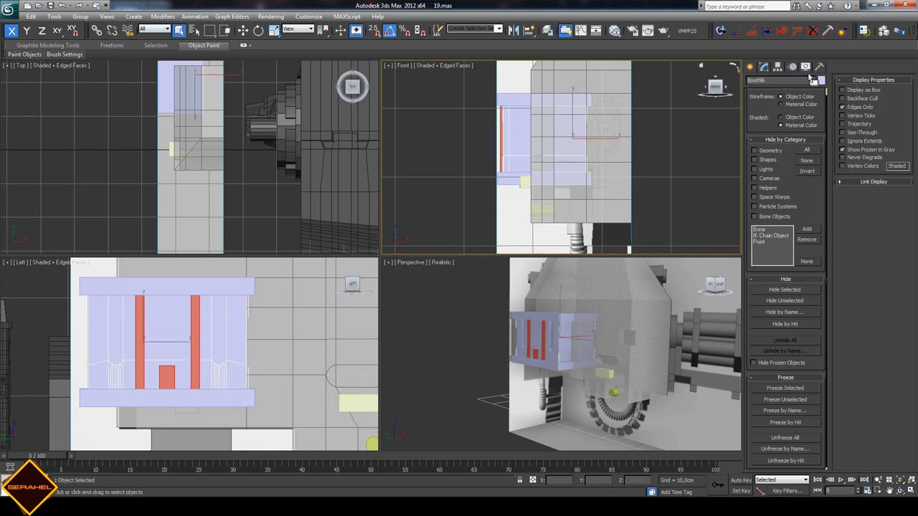
click(765, 66)
click(850, 150)
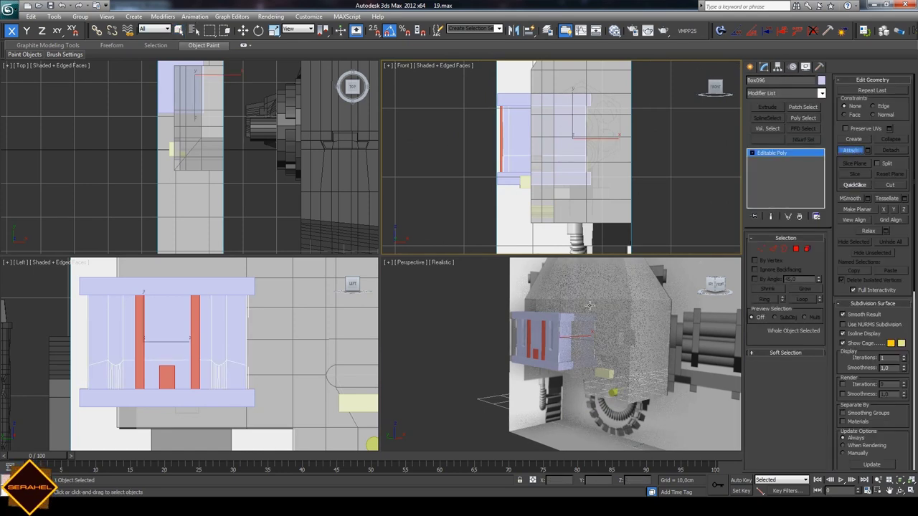
click(544, 336)
click(543, 337)
click(534, 352)
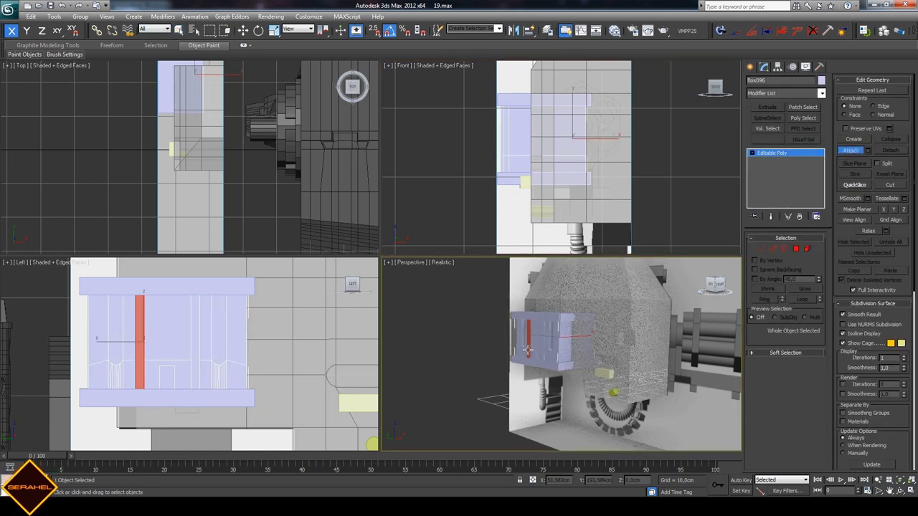
click(531, 337)
click(577, 348)
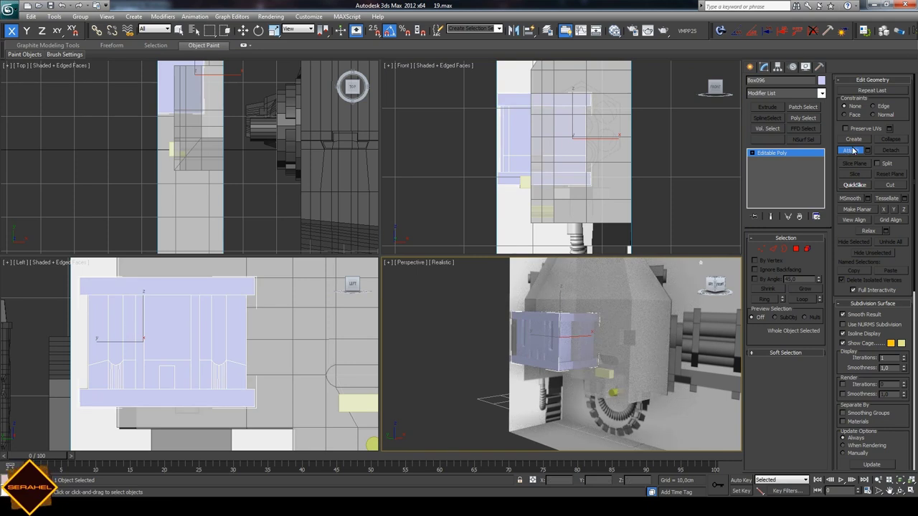
key(w)
- Hide Box096, select the front plate and pan the Front view onto it
click(805, 66)
click(785, 290)
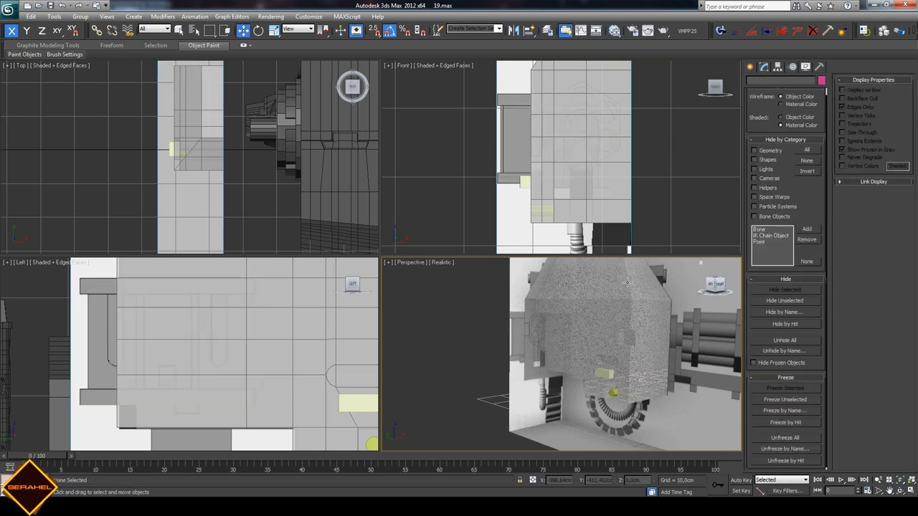
click(699, 220)
click(888, 489)
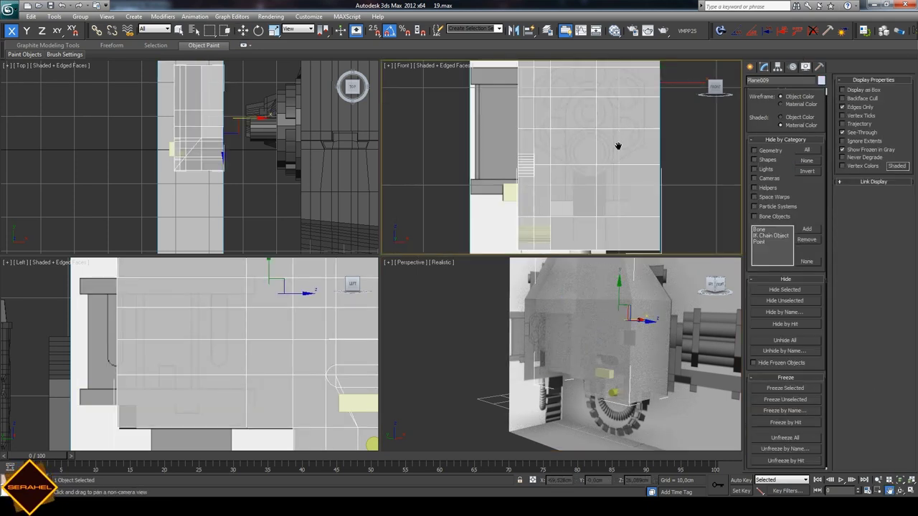
drag(616, 145, 559, 165)
scroll(559, 165, up, 2)
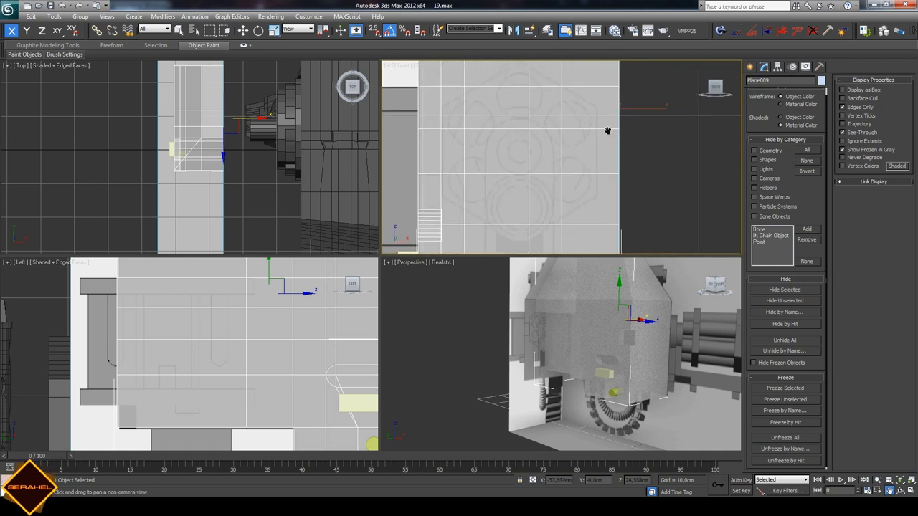
click(750, 67)
- Draw a cylinder at the front plate's centre and move it toward the gun barrels
click(765, 148)
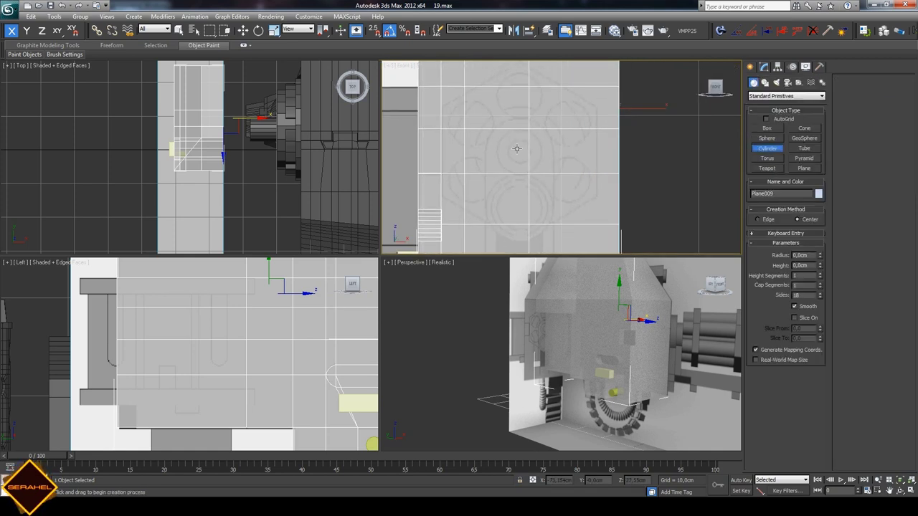
drag(520, 151, 545, 214)
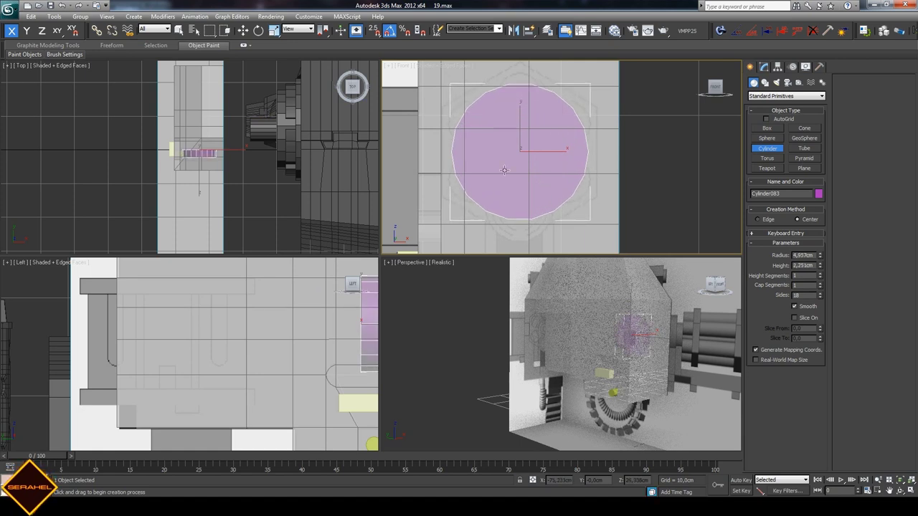
click(243, 30)
scroll(183, 314, down, 5)
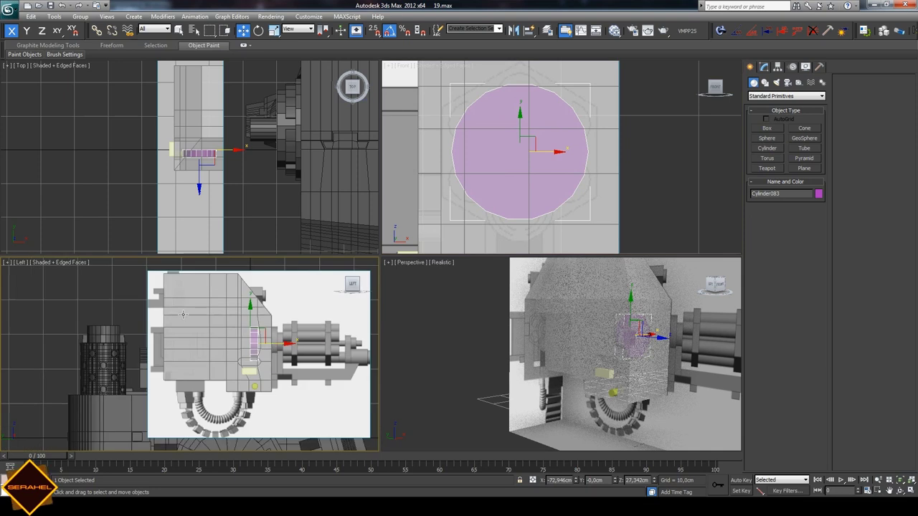
drag(275, 344, 296, 344)
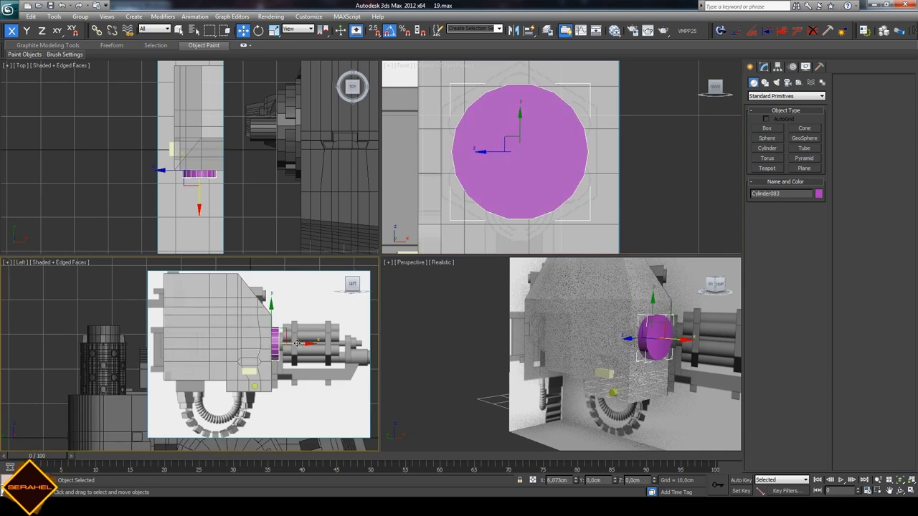
- Make the cylinder see-through and slide it against the barrel base in the Left view
click(889, 491)
scroll(283, 344, up, 5)
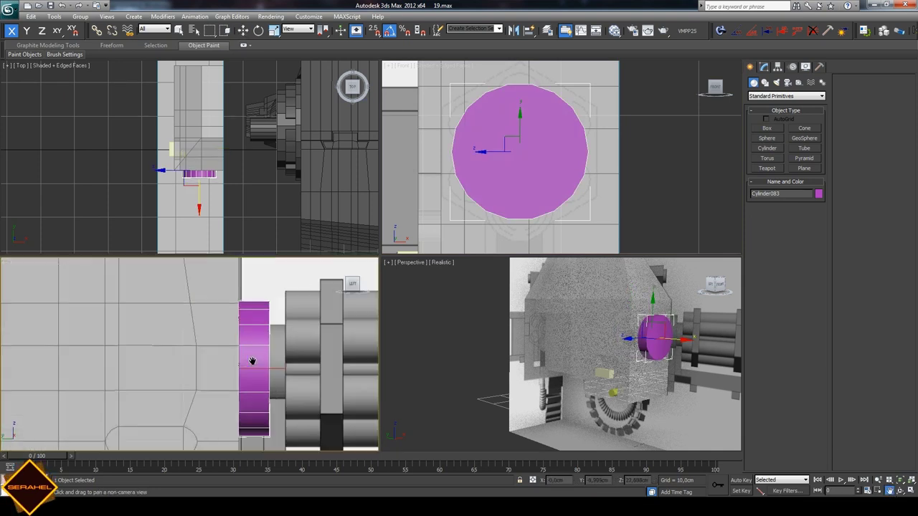
mouse_move(179, 345)
mouse_down()
mouse_move(221, 330)
mouse_move(199, 320)
mouse_up()
click(243, 30)
key(alt+x)
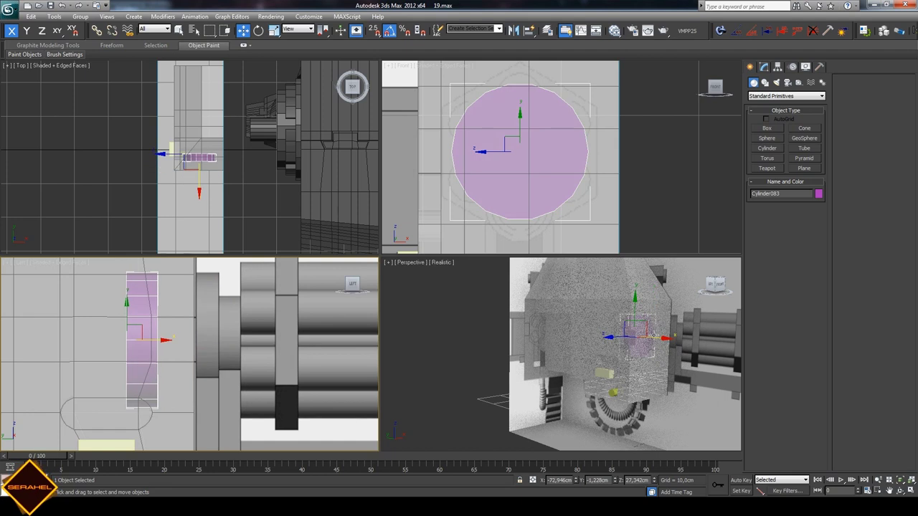
click(900, 491)
mouse_move(545, 344)
mouse_down()
mouse_move(574, 357)
mouse_move(567, 351)
mouse_up()
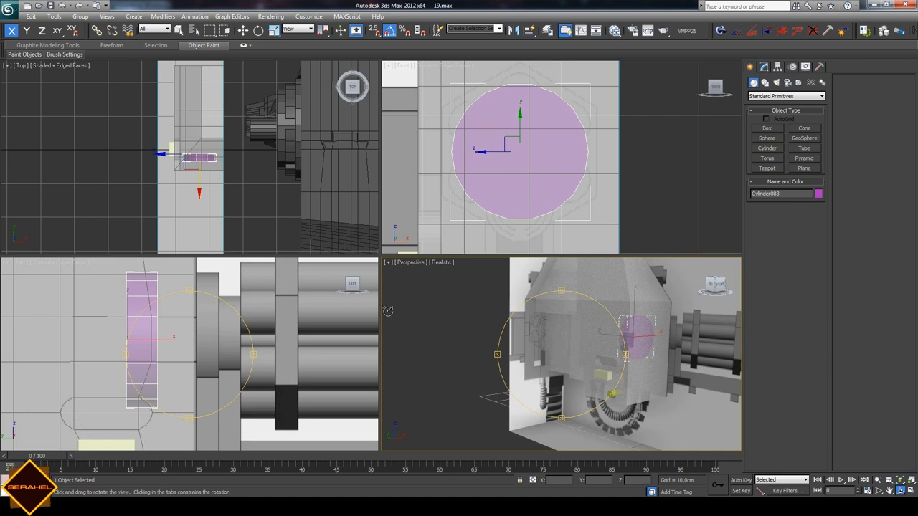
click(243, 30)
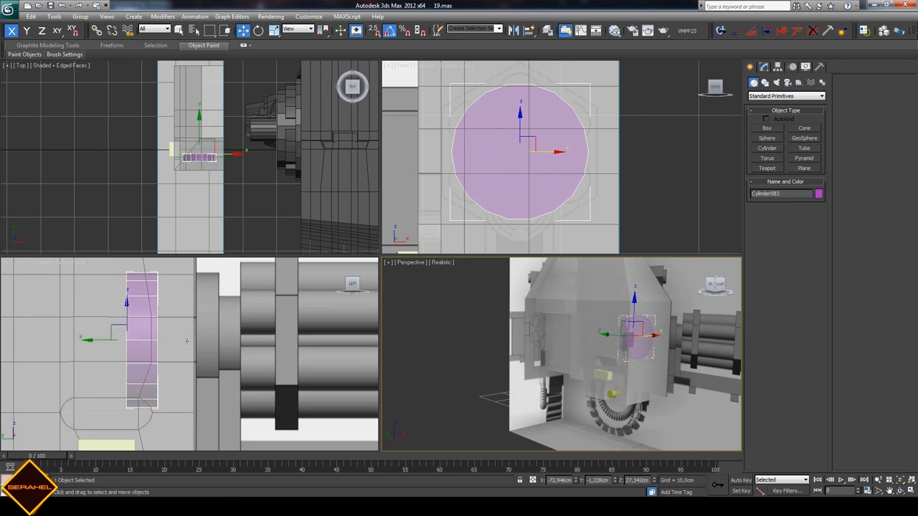
drag(144, 323, 211, 324)
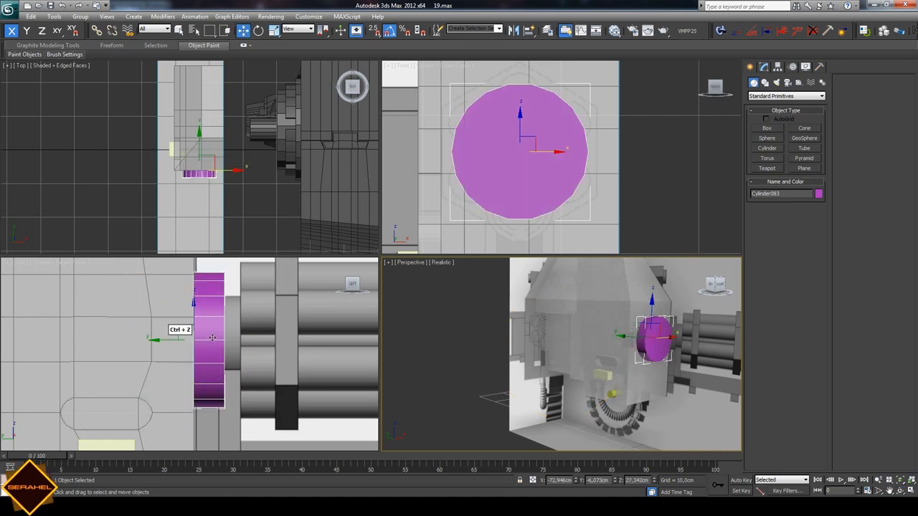
- Set the pink cylinder's Sides to 32 in the Modify panel
right_click(206, 352)
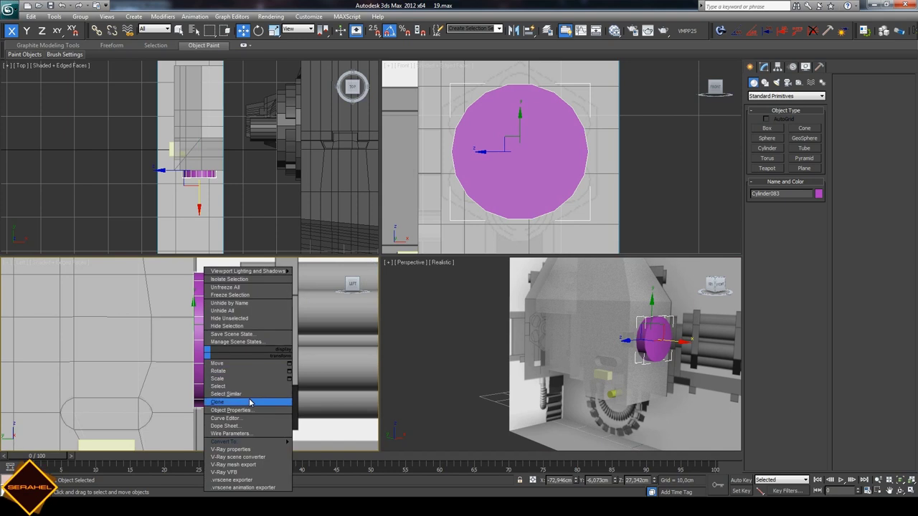
click(763, 66)
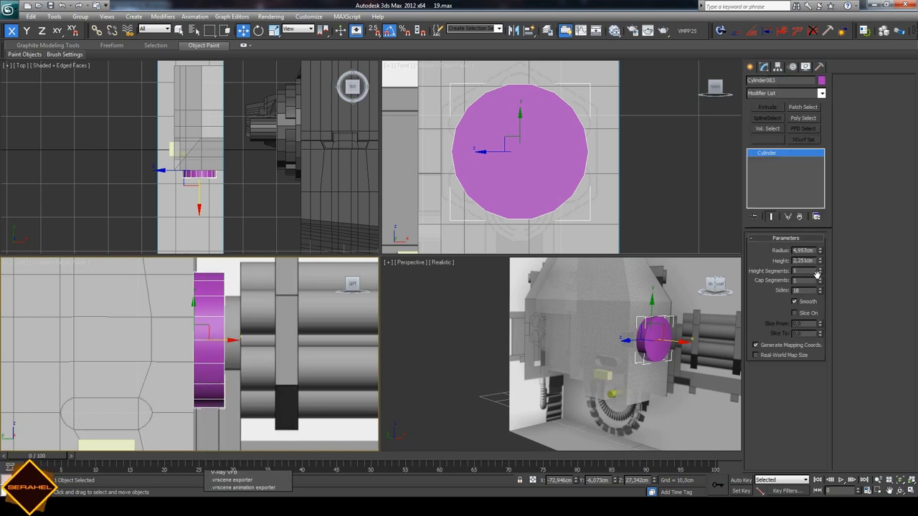
drag(820, 290, 818, 222)
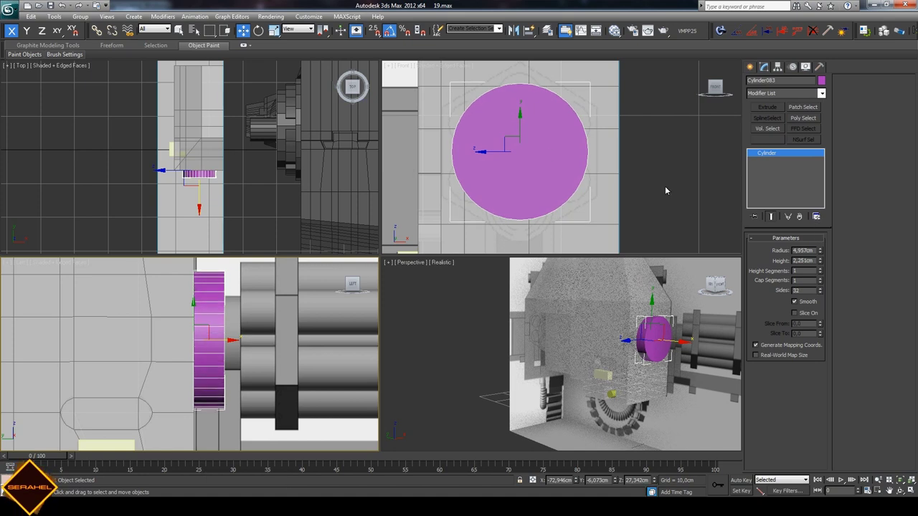
- Convert Cylinder083 to Editable Poly and select all 32 of its vertices in the Left view
click(542, 151)
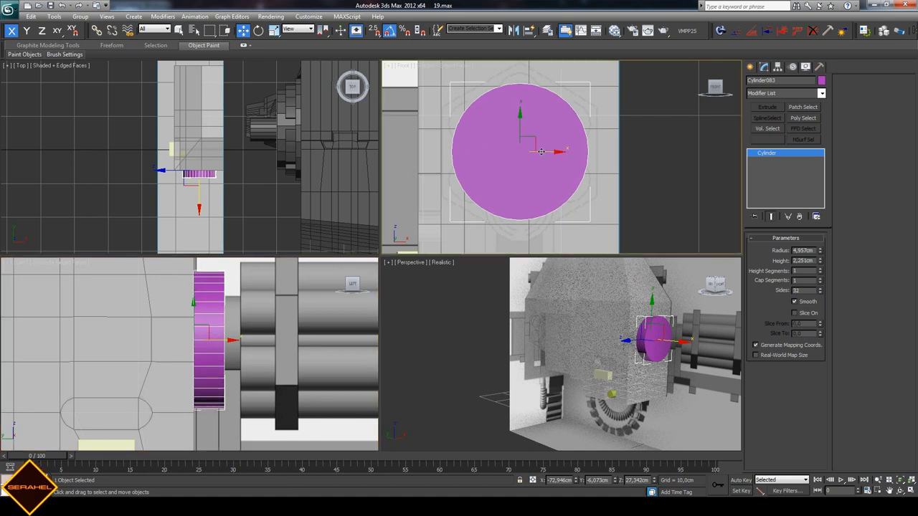
right_click(541, 177)
click(660, 268)
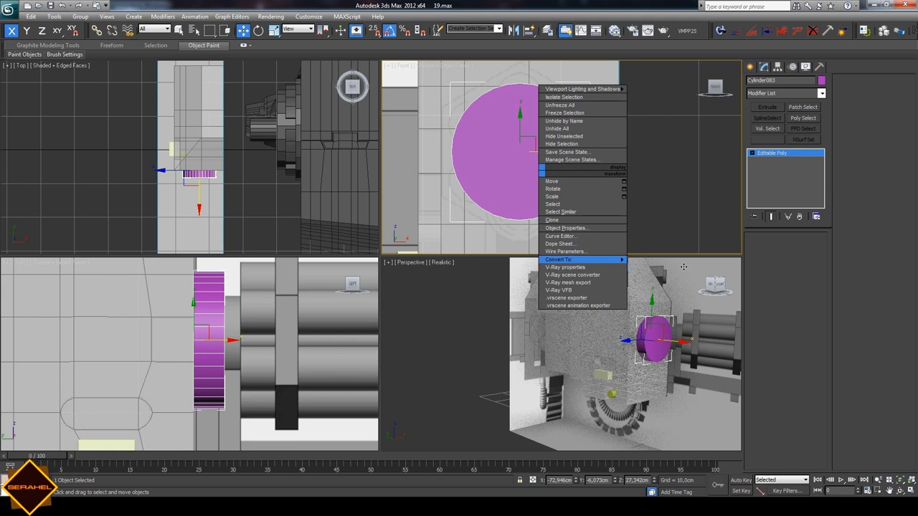
click(796, 249)
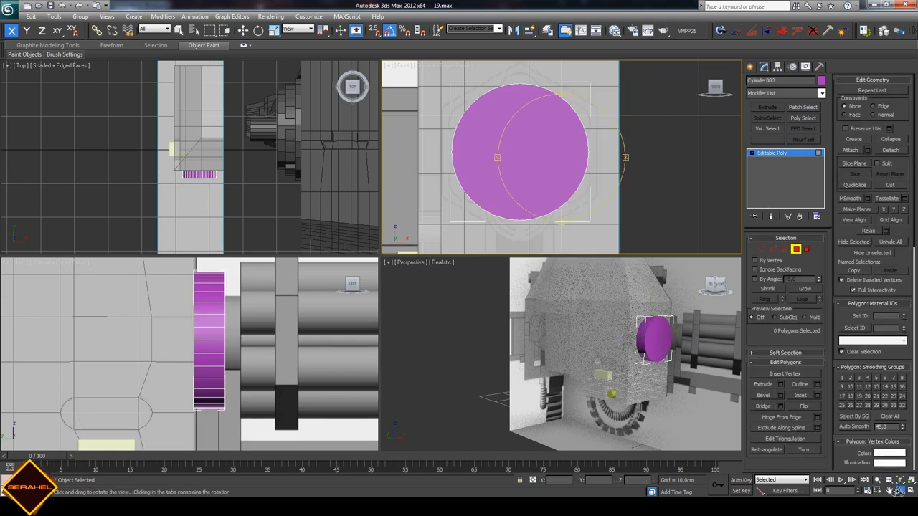
mouse_move(566, 301)
alt+middle_down()
mouse_move(558, 337)
mouse_move(581, 326)
alt+middle_up()
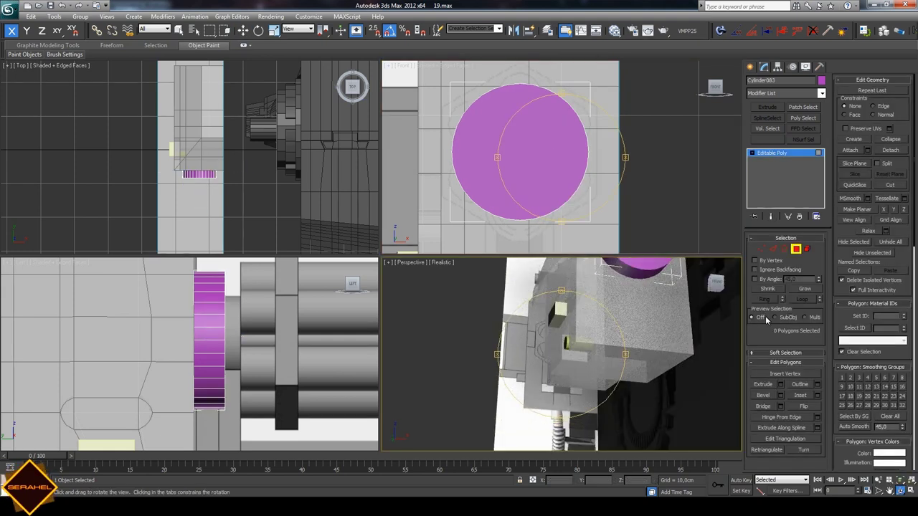
click(761, 249)
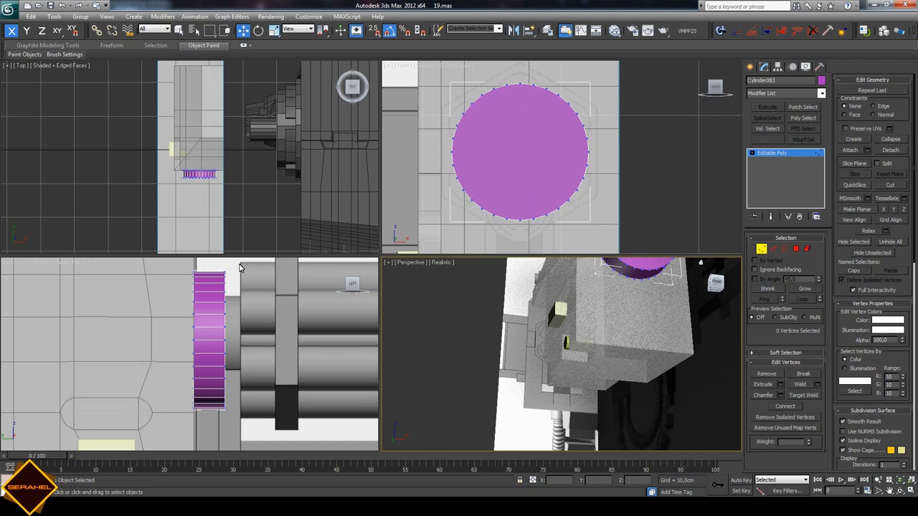
click(222, 435)
drag(222, 435, 222, 434)
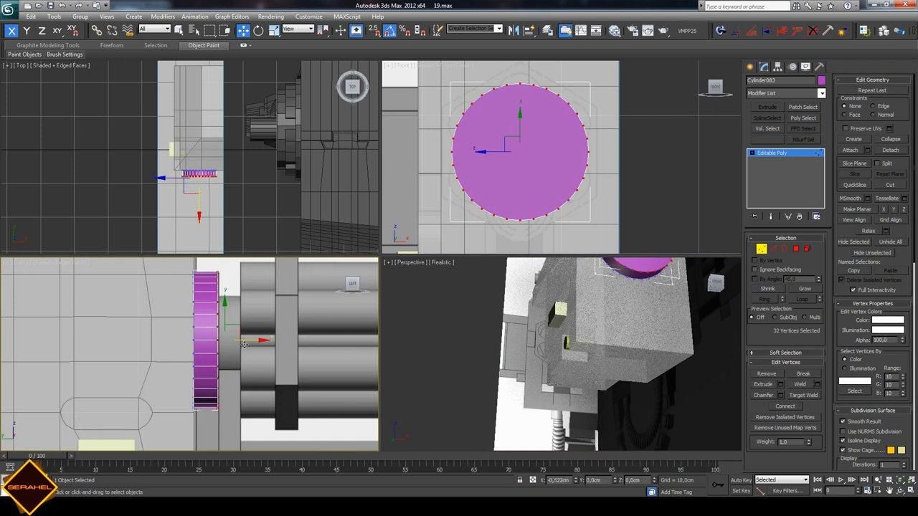
click(750, 66)
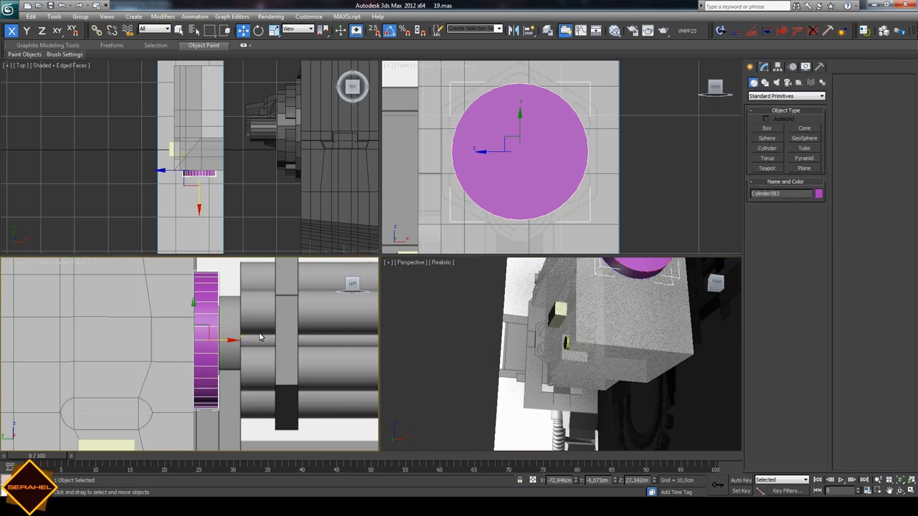
- Copy the pink cylinder as Cylinder084 and scale it down uniformly into a stepped hub
shift+drag(225, 342, 251, 344)
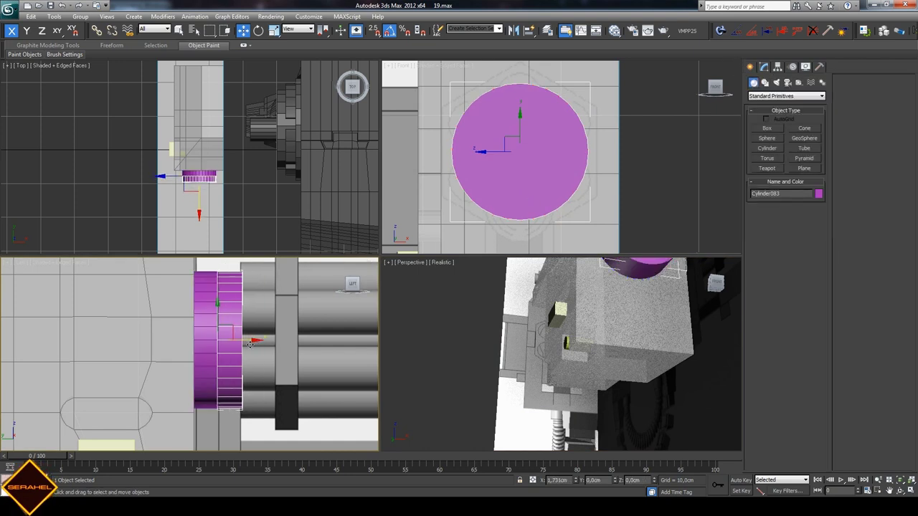
click(452, 295)
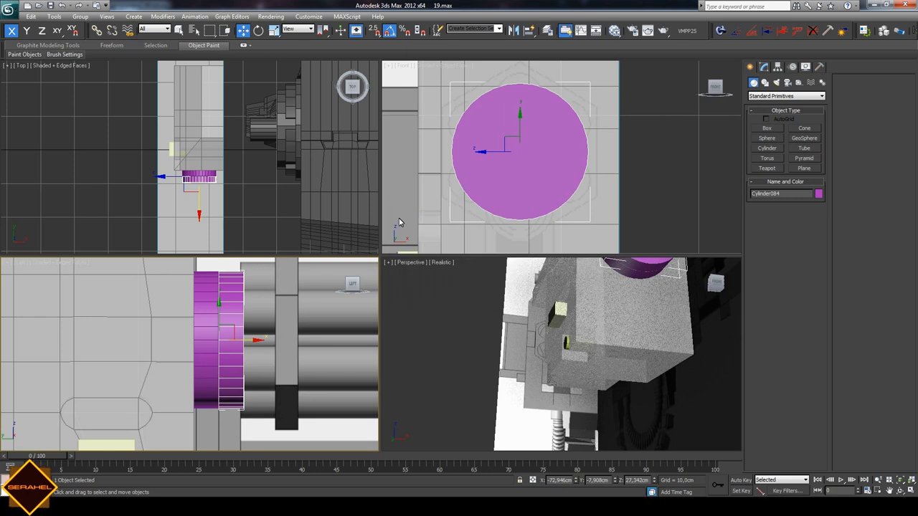
click(274, 30)
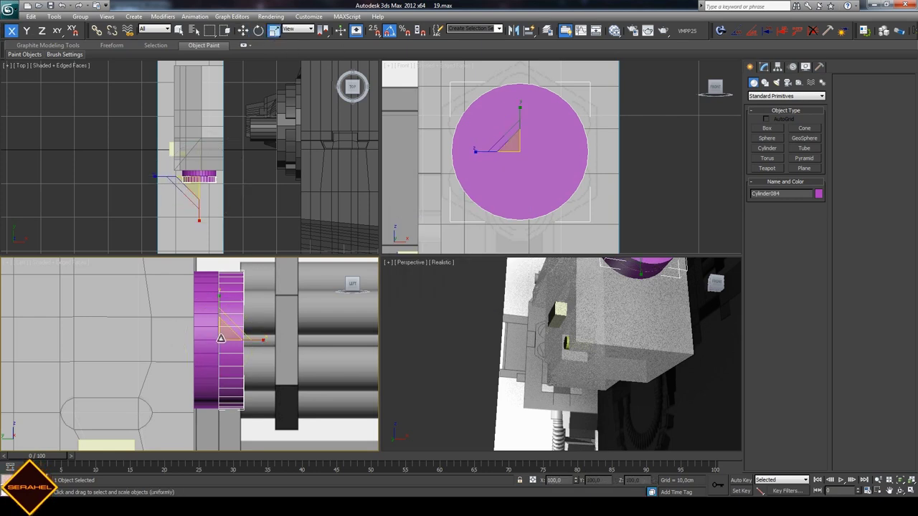
mouse_move(222, 336)
mouse_down()
mouse_move(216, 375)
mouse_move(212, 365)
mouse_up()
- Select then deselect the inner ring's vertices and frame the pink cylinder in Perspective
click(763, 66)
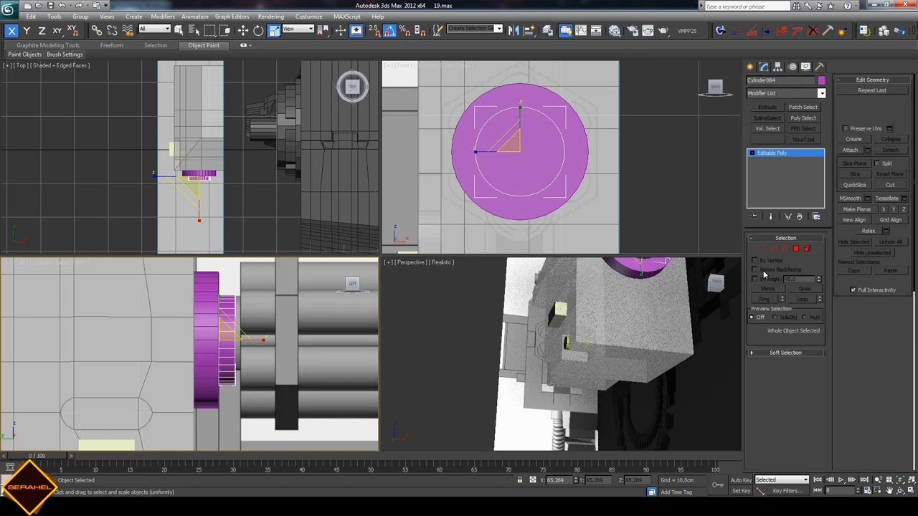
click(760, 248)
drag(282, 287, 225, 387)
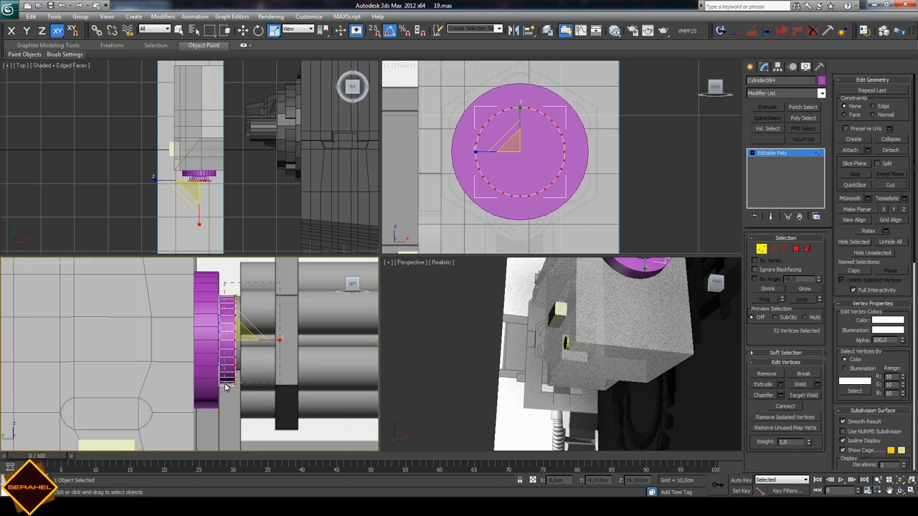
key(w)
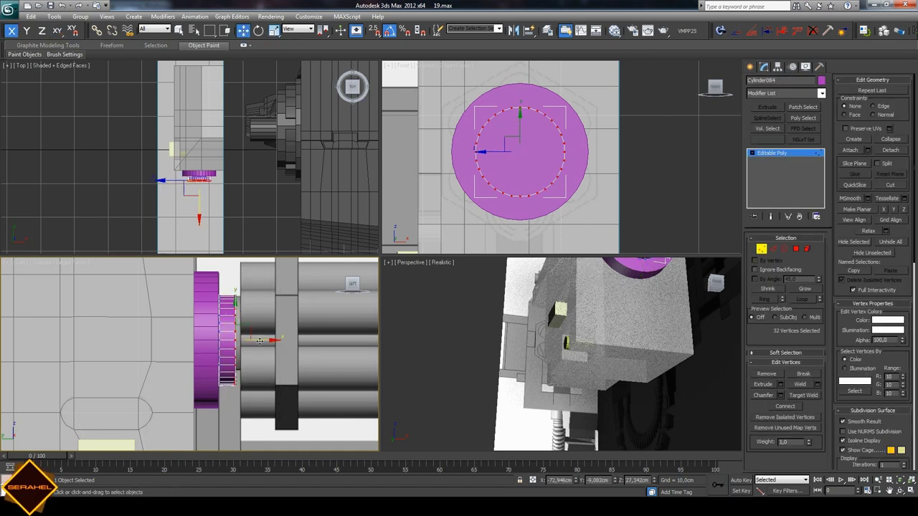
click(243, 314)
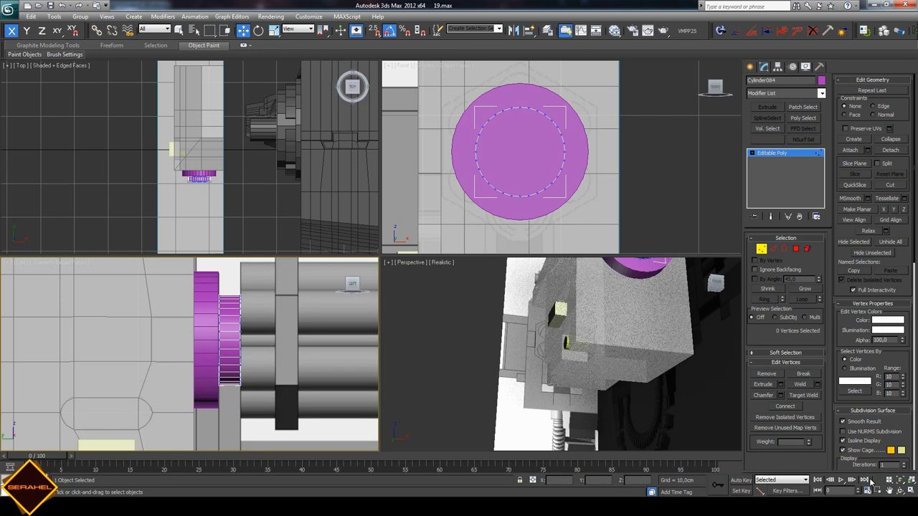
click(891, 491)
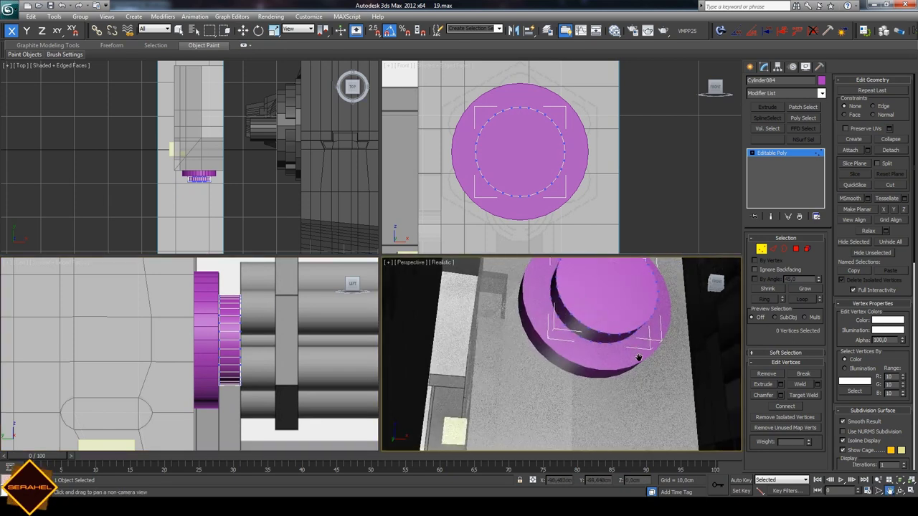
key(ctrl+z)
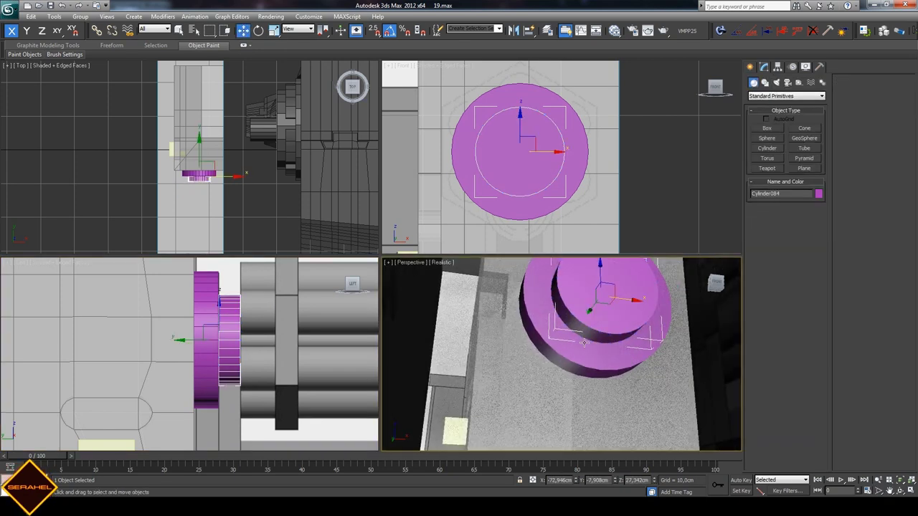
- At Polygon level, select ten lower rim faces of Cylinder083, orbiting to reach them
click(763, 67)
click(796, 249)
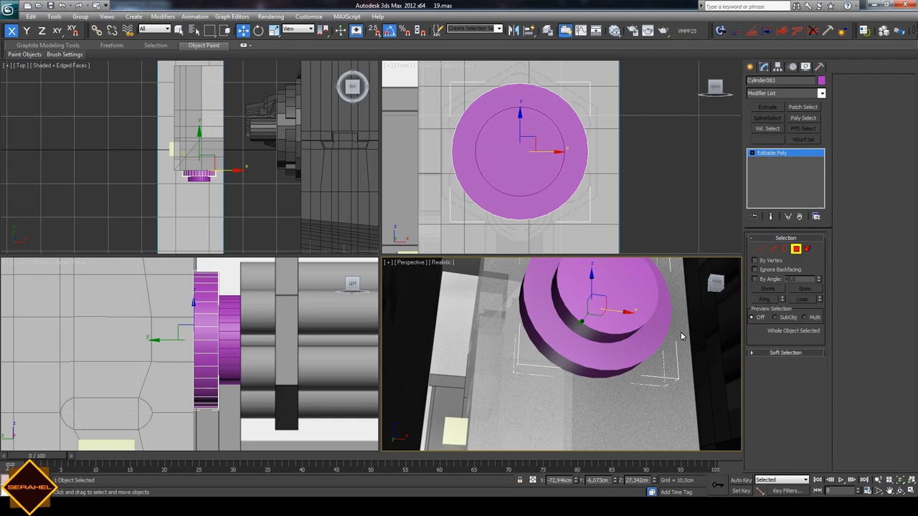
click(564, 364)
key(F4)
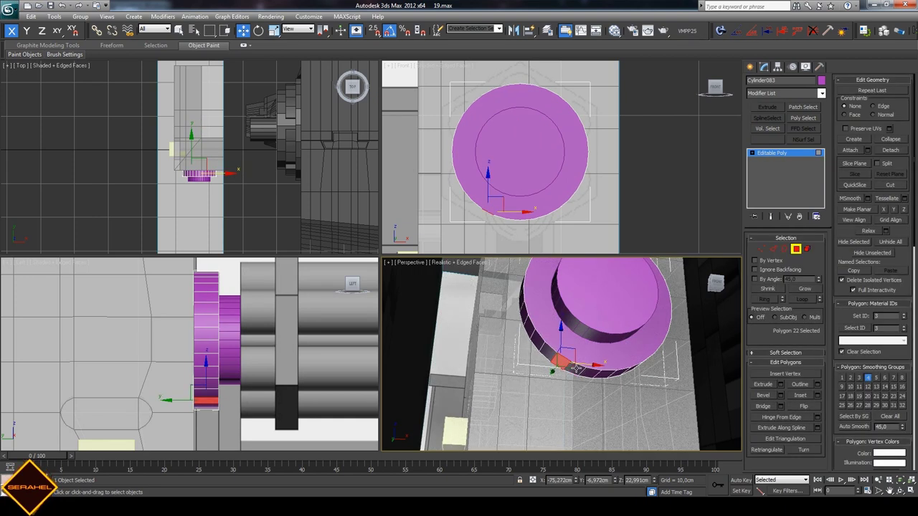
ctrl+click(584, 370)
ctrl+click(595, 375)
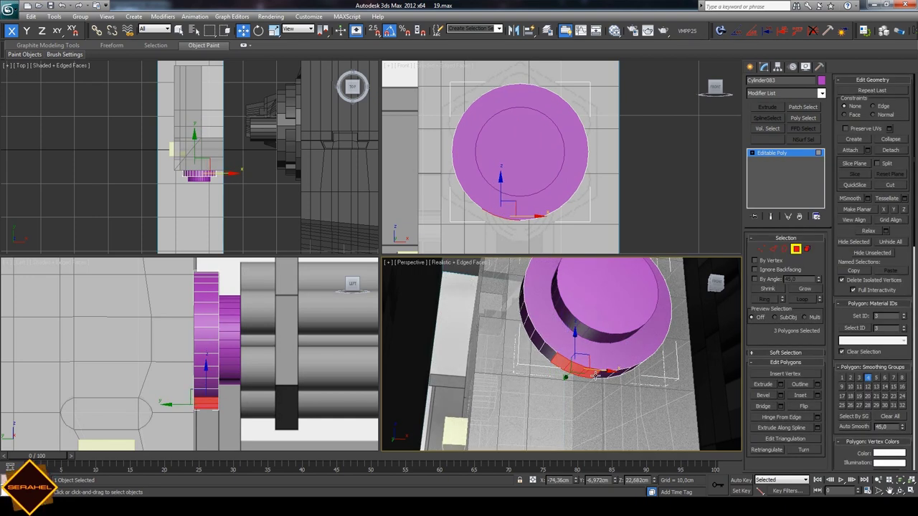
ctrl+click(553, 354)
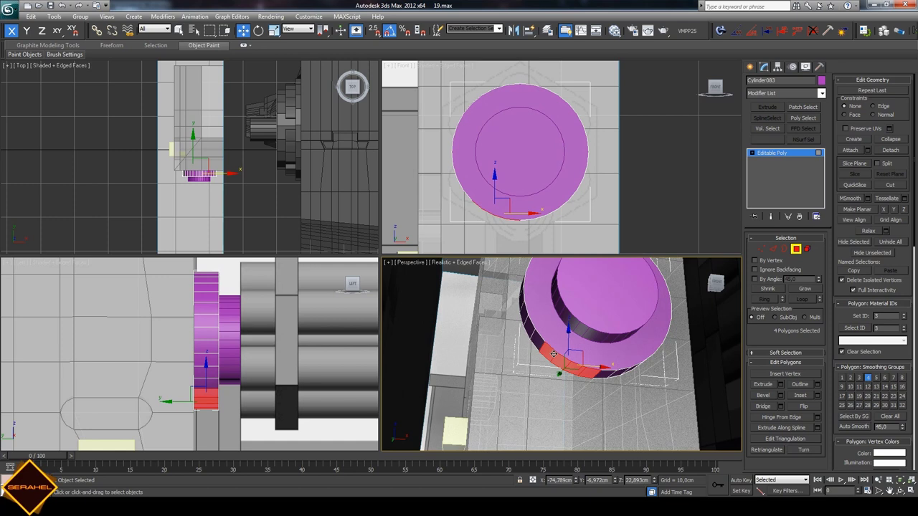
ctrl+click(540, 341)
ctrl+click(602, 372)
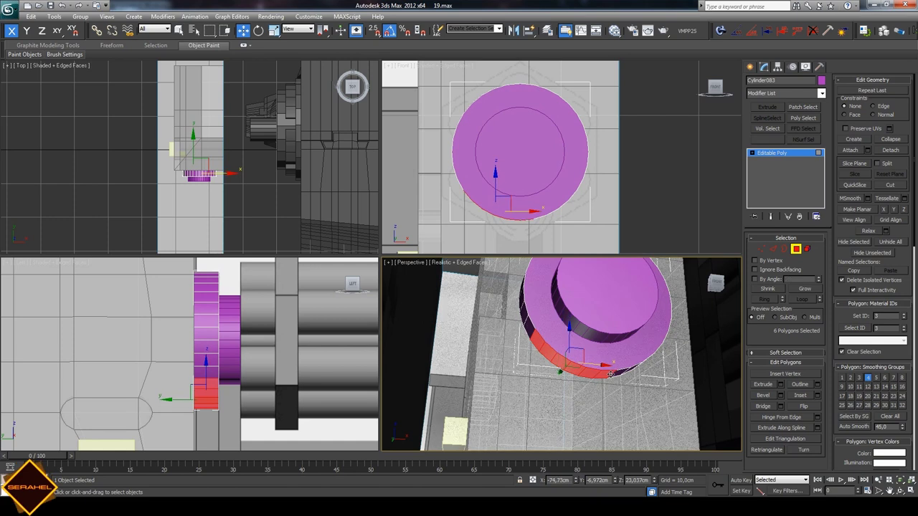
ctrl+click(616, 369)
ctrl+click(629, 367)
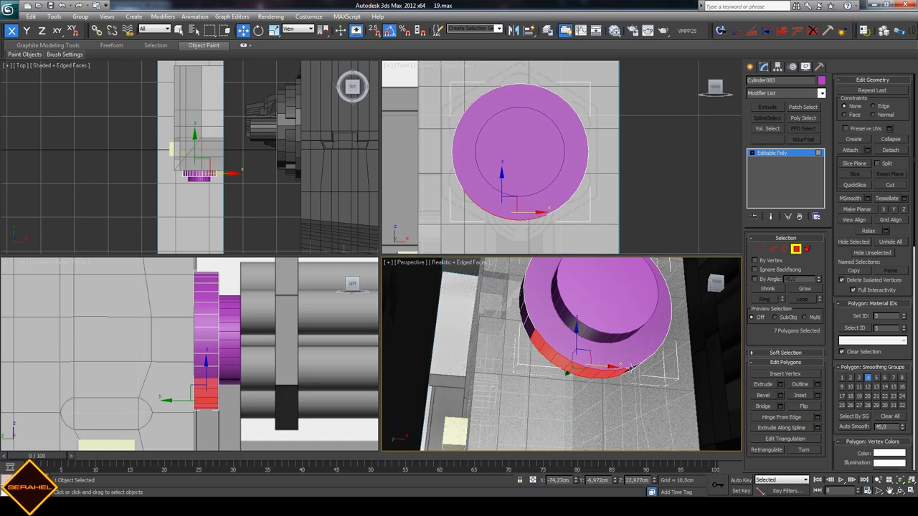
click(899, 490)
drag(573, 359, 466, 344)
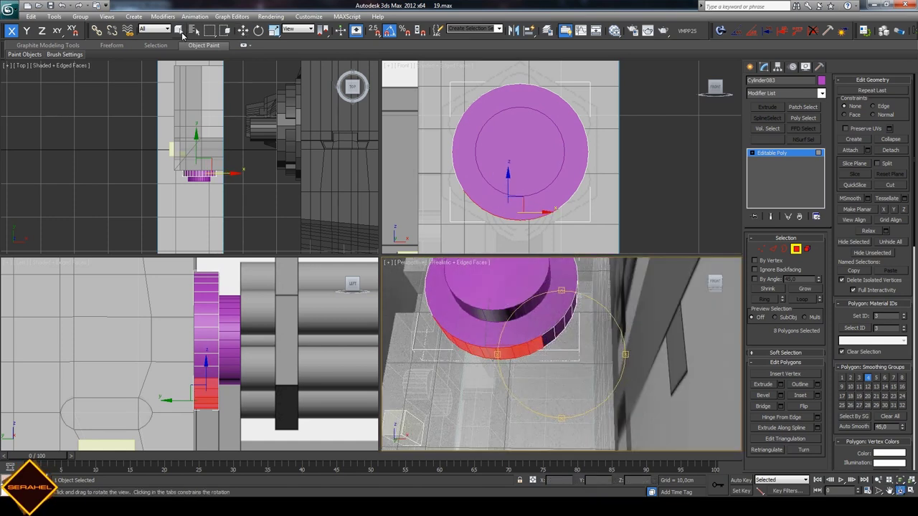
click(179, 32)
ctrl+click(552, 334)
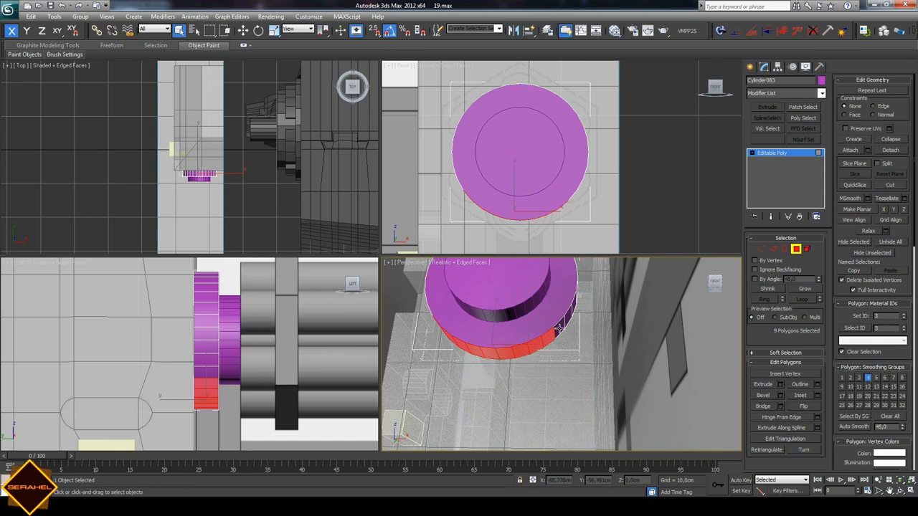
ctrl+click(570, 330)
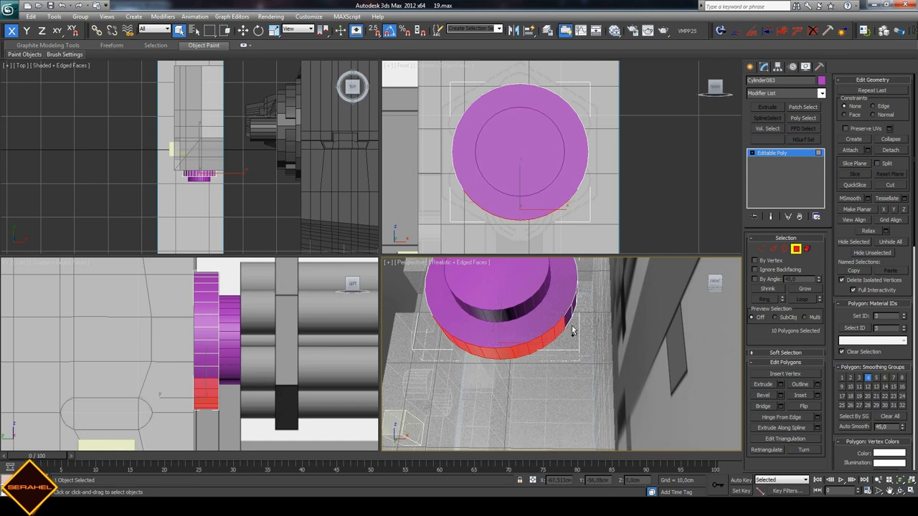
- Extrude the ten faces 10cm, make them planar and move them up along Y
click(780, 384)
click(889, 490)
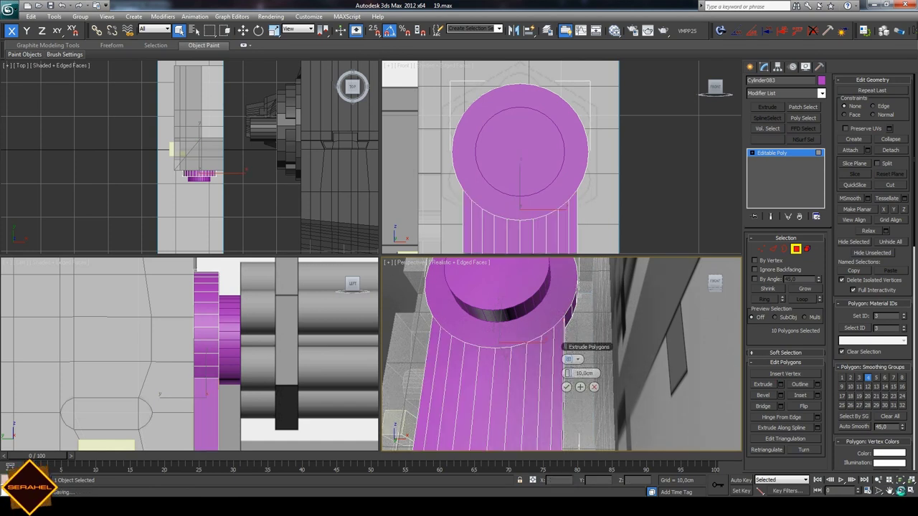
drag(556, 351, 564, 391)
click(566, 387)
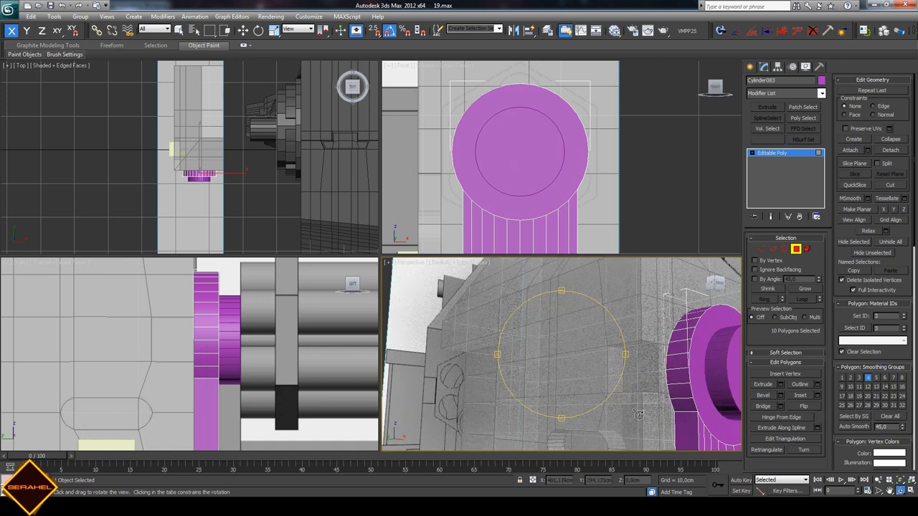
click(878, 491)
drag(554, 177, 570, 65)
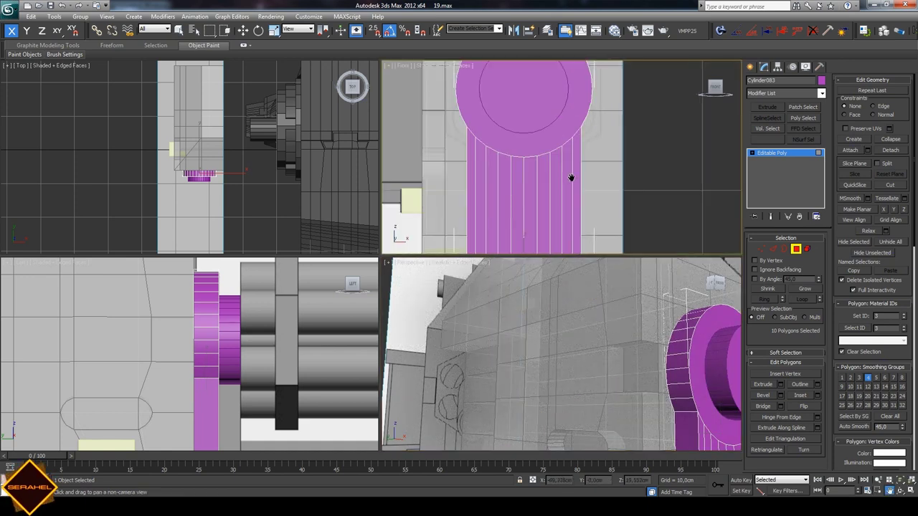
click(892, 209)
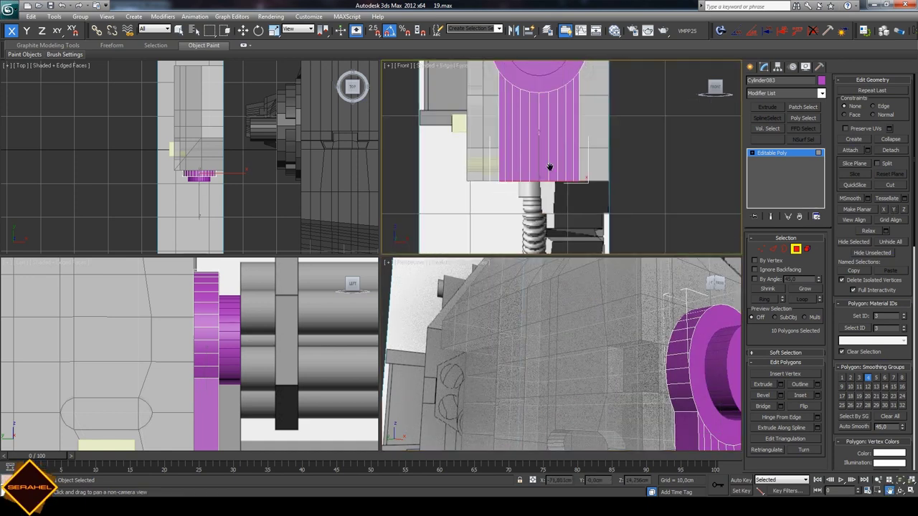
key(w)
drag(534, 155, 536, 98)
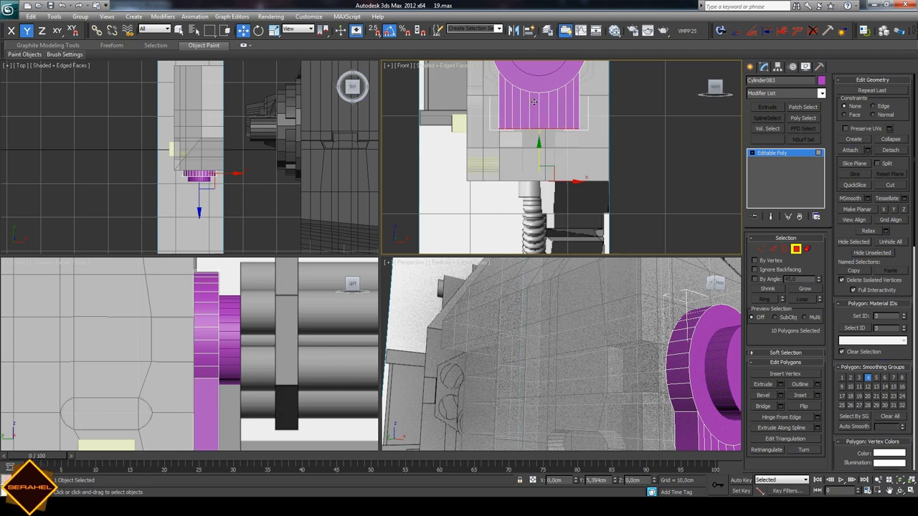
mouse_move(535, 97)
mouse_down()
mouse_move(544, 74)
mouse_move(536, 105)
mouse_up()
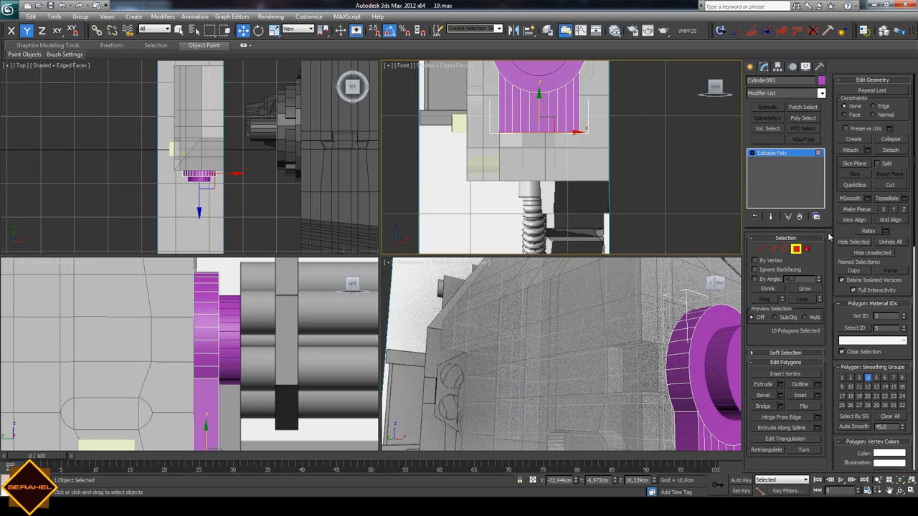
click(756, 68)
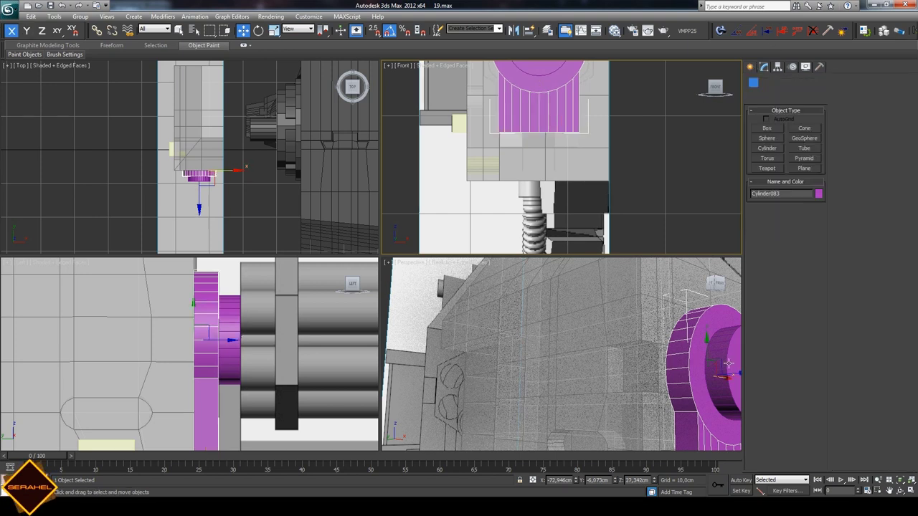
- Enter Polygon level on Cylinder084 and pick its first four lower ring faces
click(889, 491)
drag(710, 359, 581, 315)
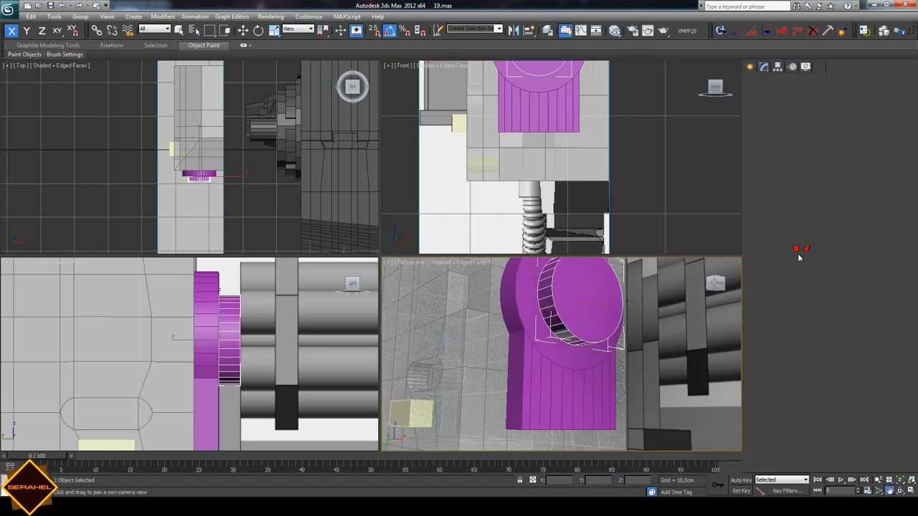
click(796, 249)
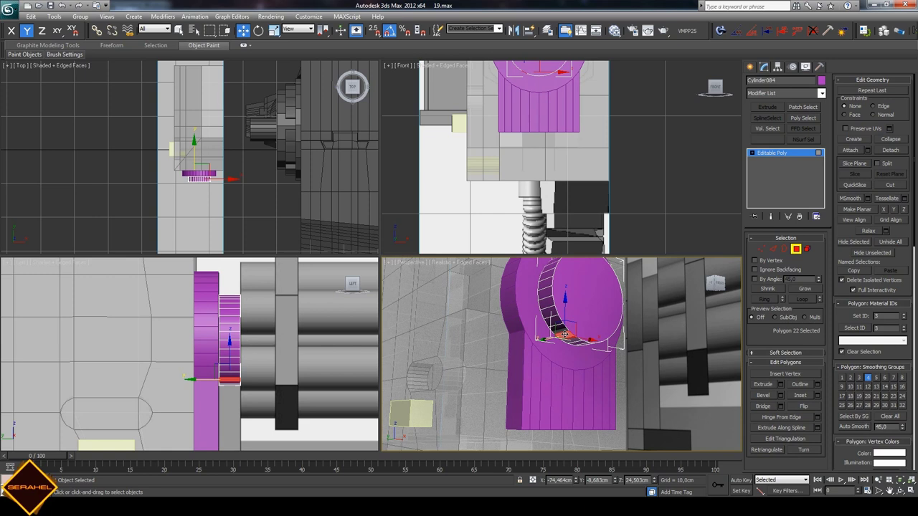
ctrl+click(568, 341)
ctrl+click(574, 342)
ctrl+click(580, 346)
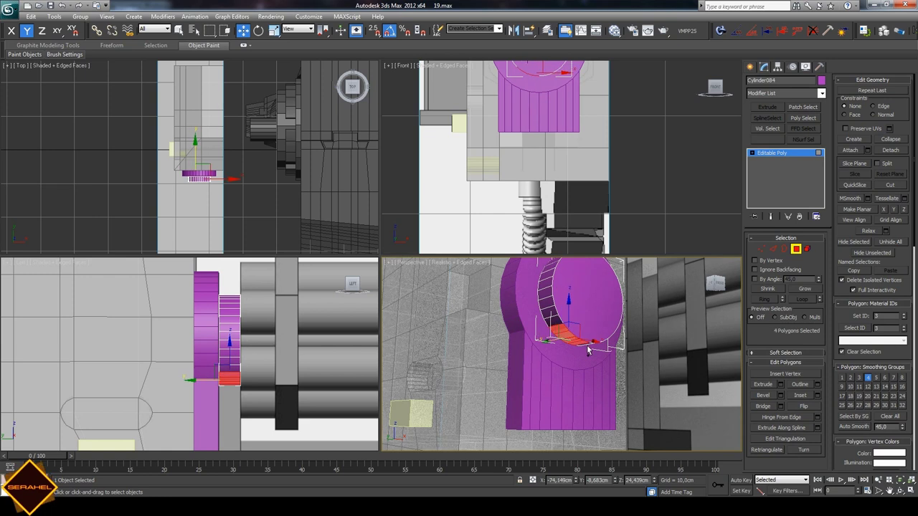
ctrl+click(589, 344)
- Orbit above the ring and add four more lower faces to the selection
click(900, 491)
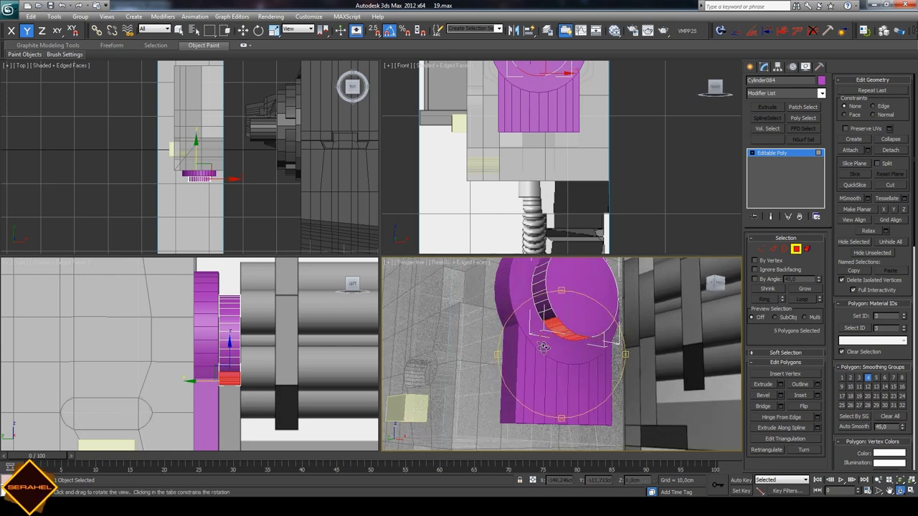
drag(566, 358, 534, 322)
key(q)
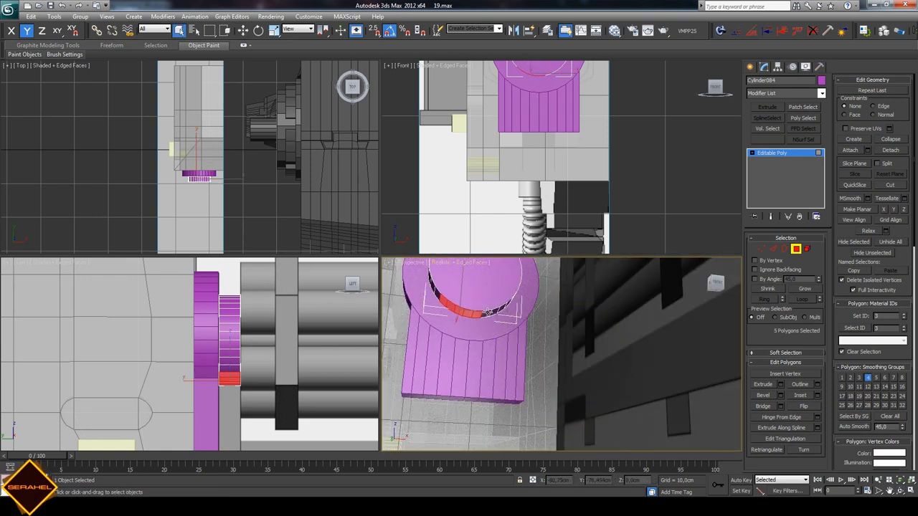
ctrl+click(492, 314)
ctrl+click(498, 314)
ctrl+click(503, 313)
ctrl+click(509, 312)
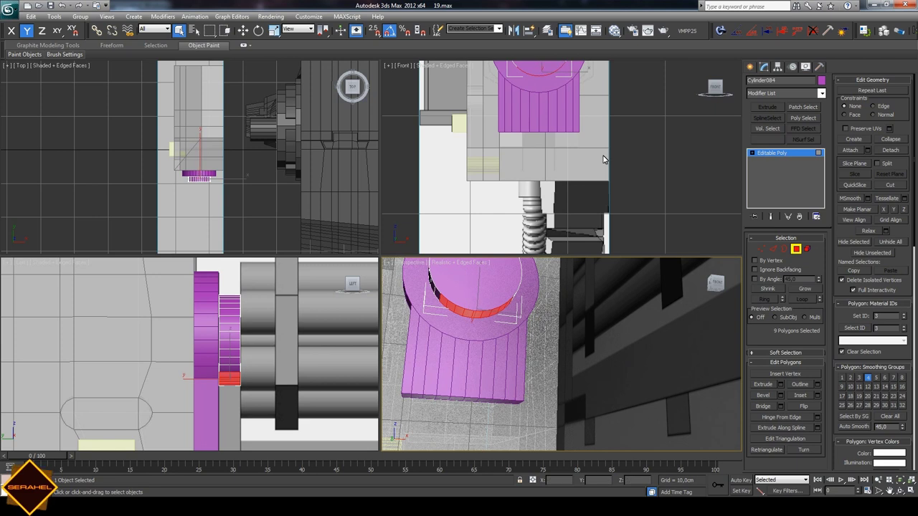
- Add the last lower face and extrude the ten faces downward by 10 cm
click(891, 491)
drag(639, 160, 647, 207)
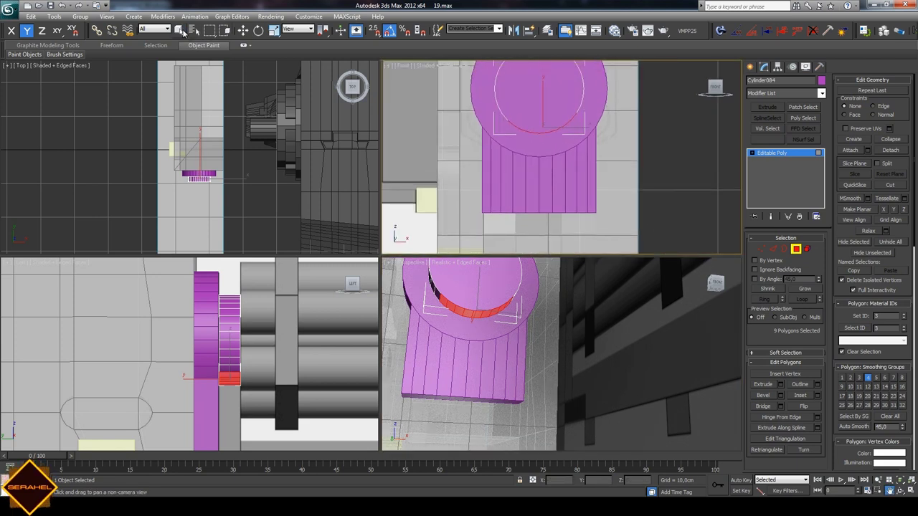
click(179, 31)
ctrl+click(435, 297)
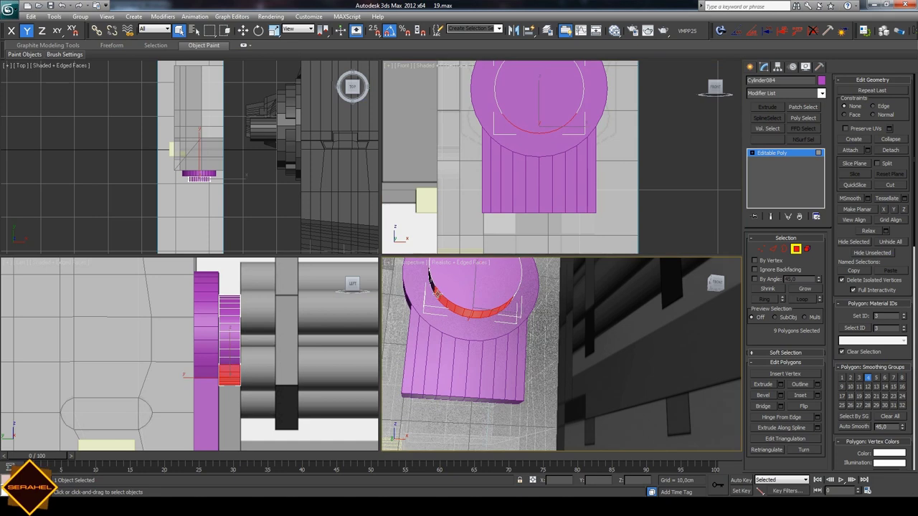
click(781, 383)
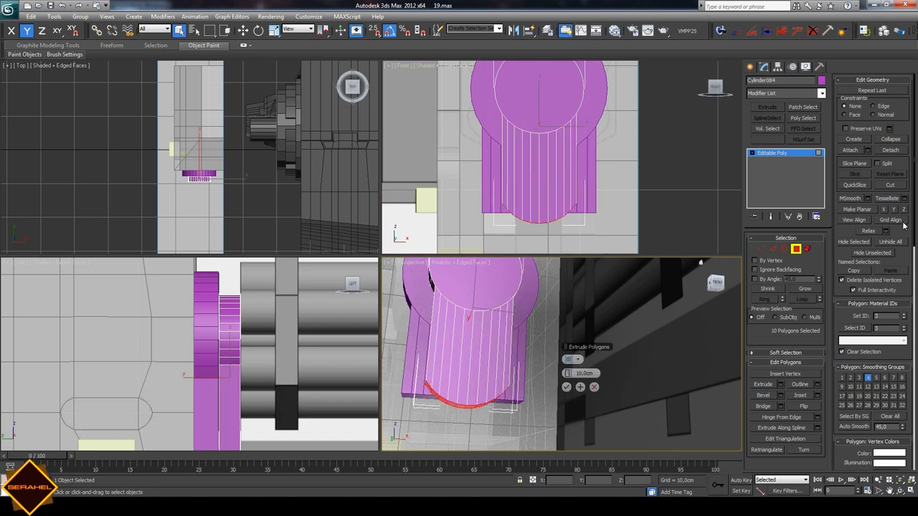
- Apply the 10 cm extrusion and nudge the extruded faces up slightly
click(566, 387)
key(w)
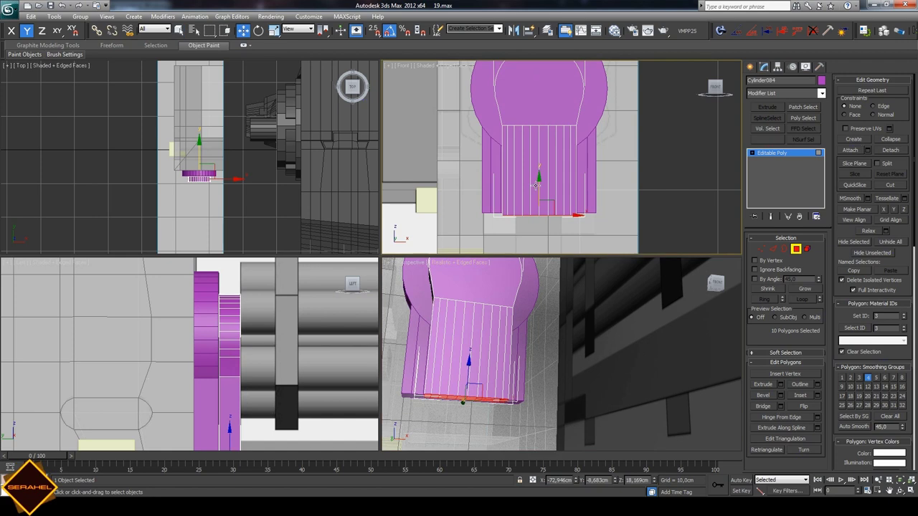
mouse_move(537, 182)
mouse_down()
mouse_move(536, 141)
mouse_move(534, 184)
mouse_up()
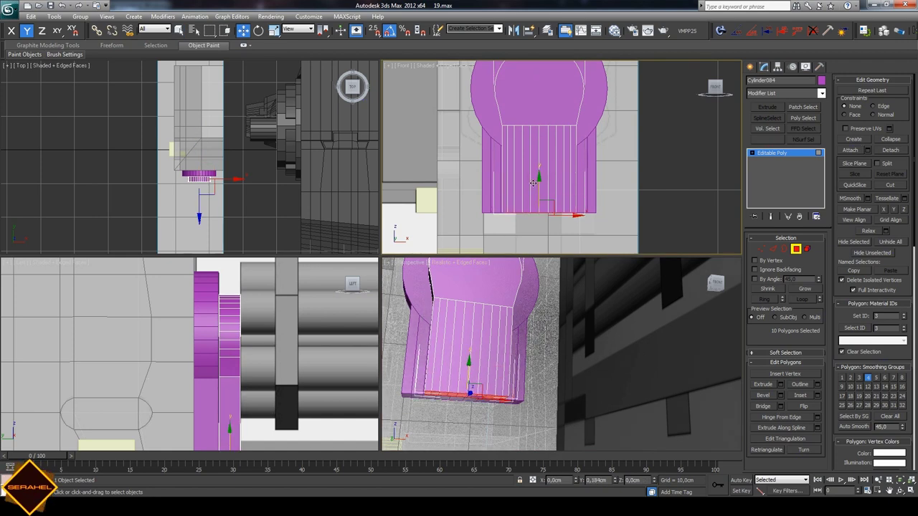
click(750, 67)
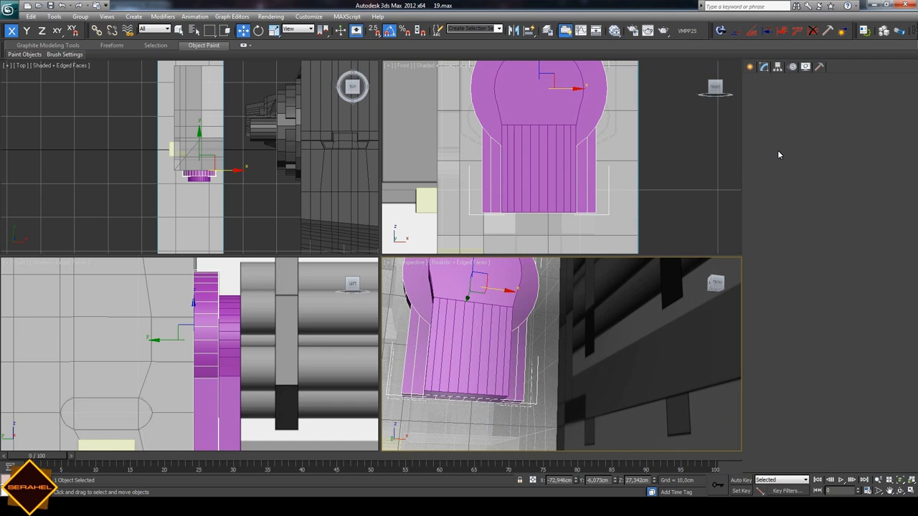
- Extrude Cylinder083's ten bottom faces downward by about 1.396 cm
click(763, 66)
click(795, 249)
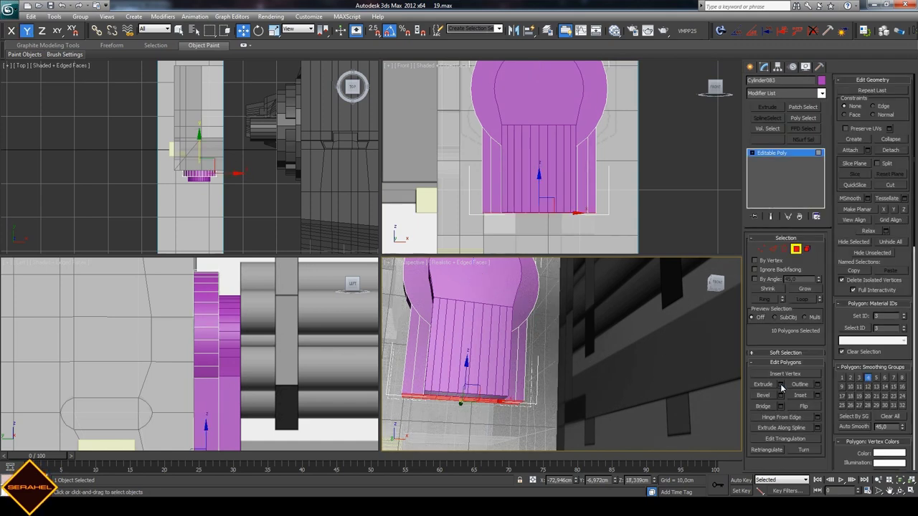
click(780, 384)
drag(568, 374, 545, 375)
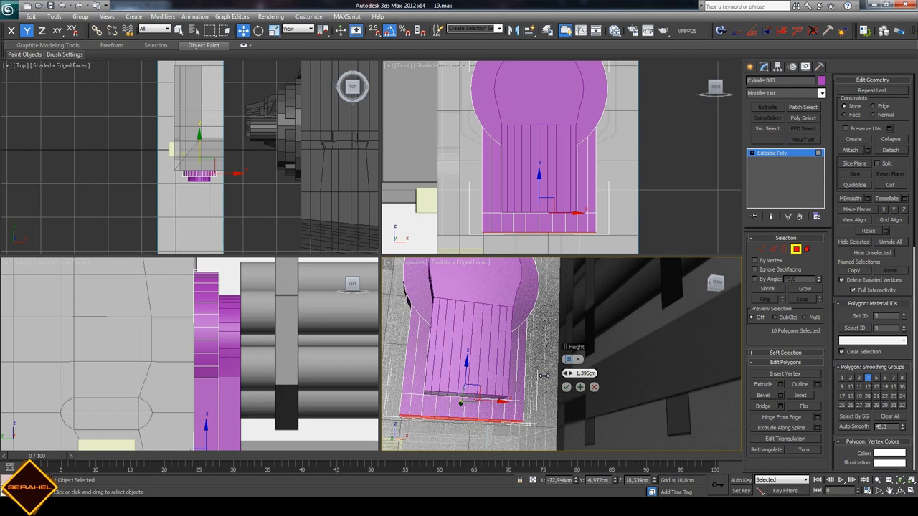
click(566, 388)
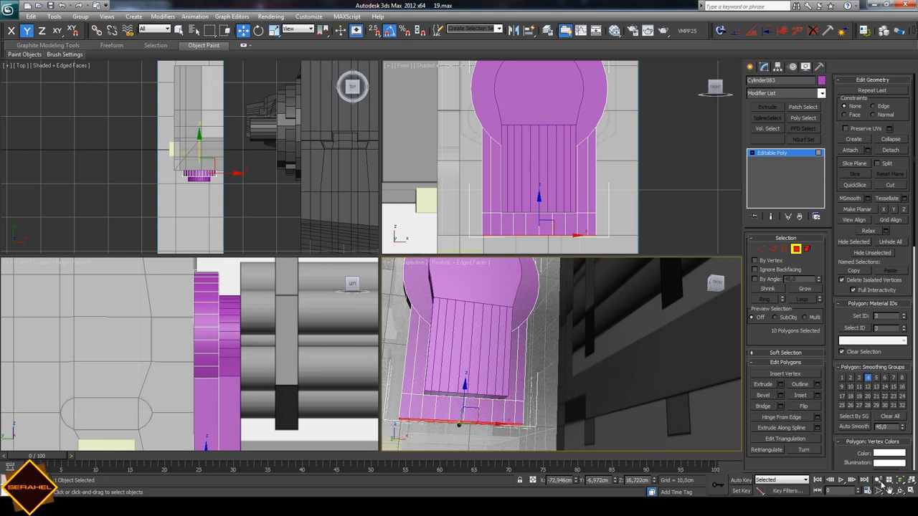
click(900, 491)
drag(554, 366, 552, 353)
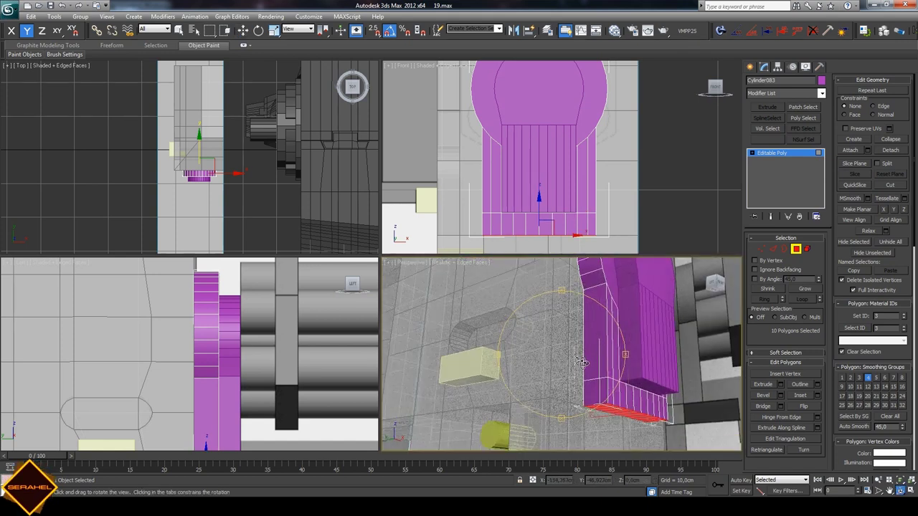
- Select the front row of bottom faces on the bracket and extrude them
key(q)
click(604, 391)
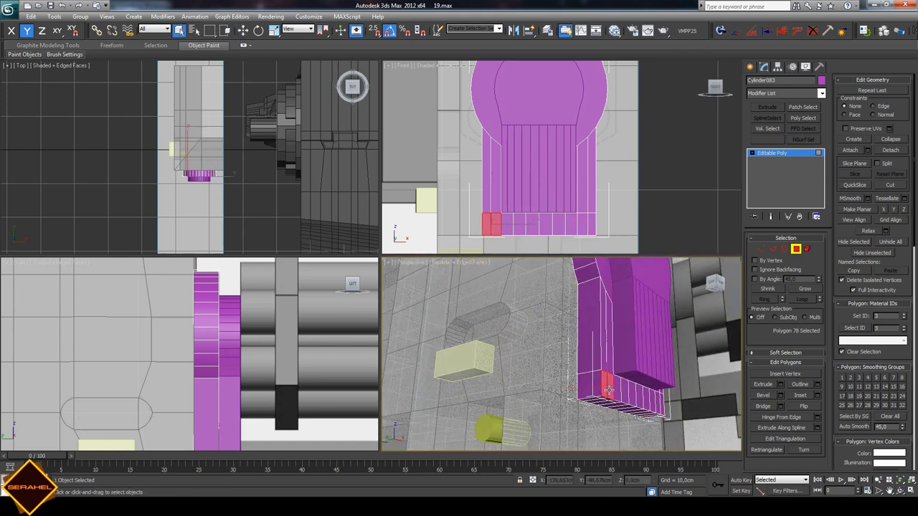
ctrl+click(614, 392)
ctrl+click(622, 393)
ctrl+click(629, 394)
ctrl+click(633, 395)
ctrl+click(651, 399)
ctrl+click(657, 401)
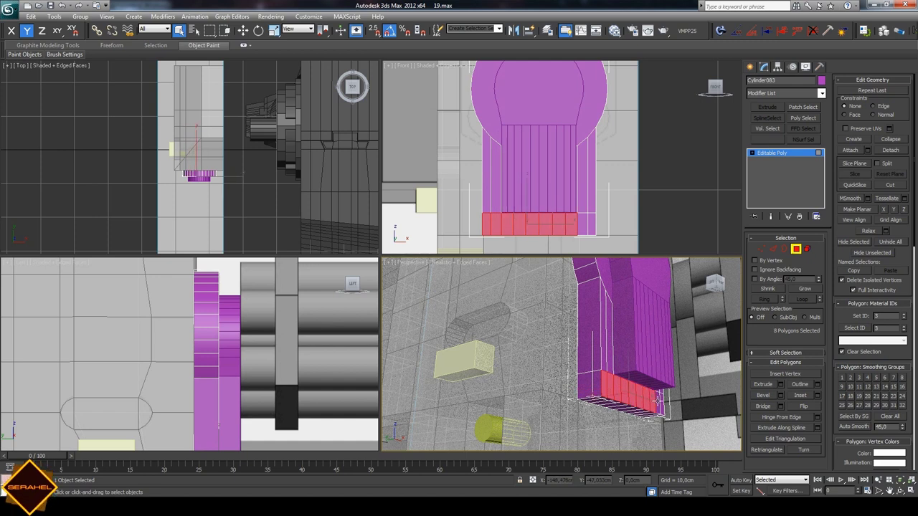
ctrl+click(667, 407)
click(780, 385)
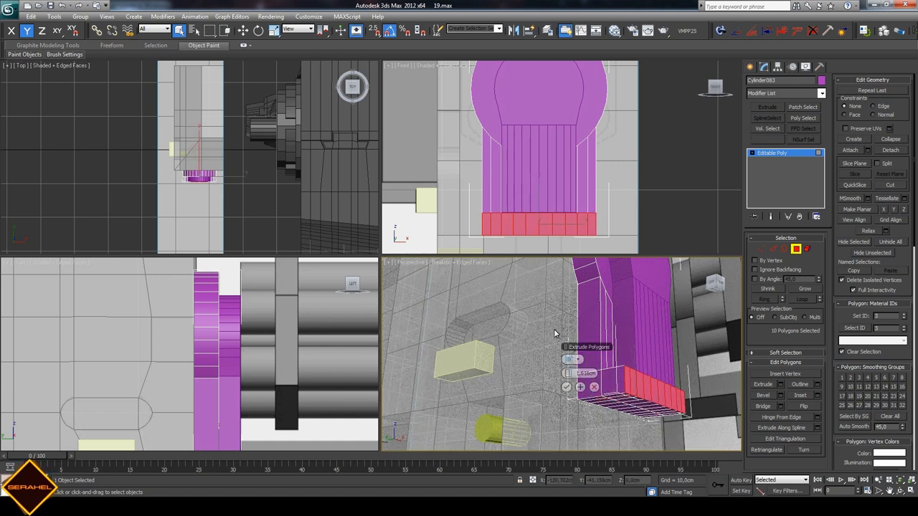
click(567, 387)
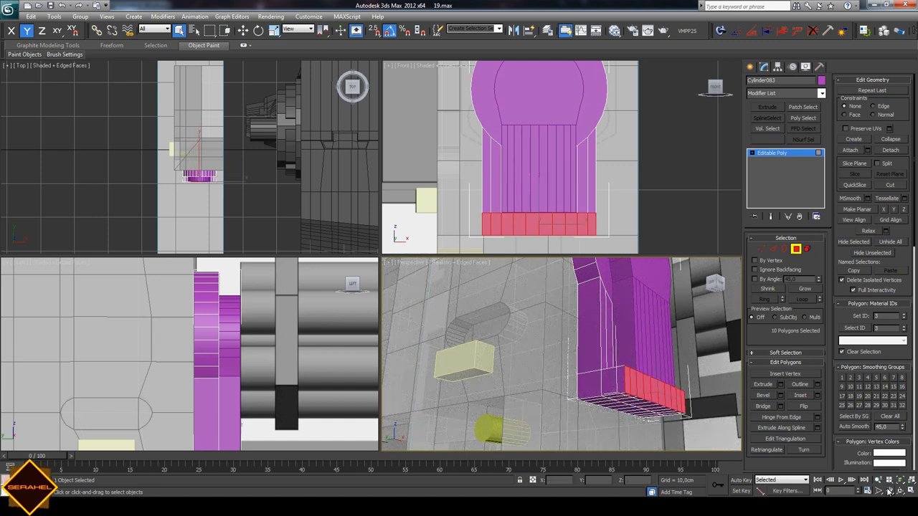
- Scale the extruded front-row faces to about 44% on X in Front view, then deselect
middle_drag(337, 423, 280, 372)
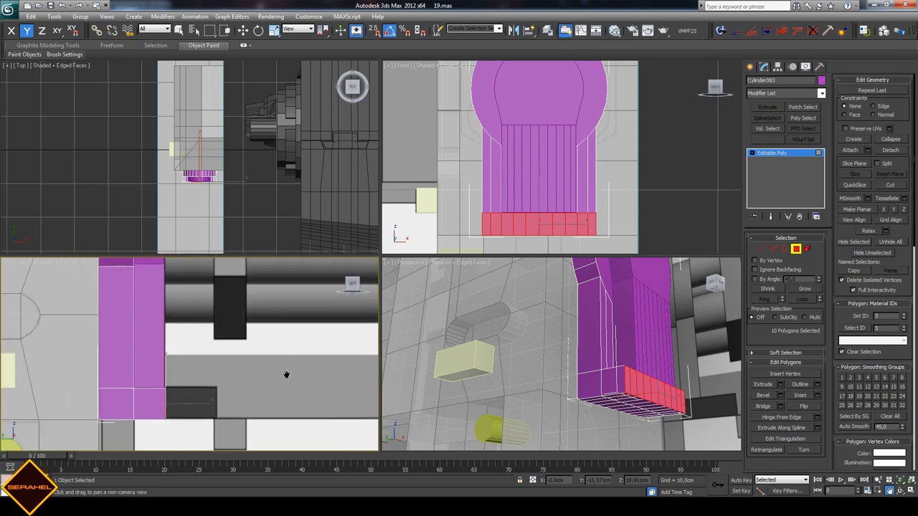
scroll(276, 369, down, 2)
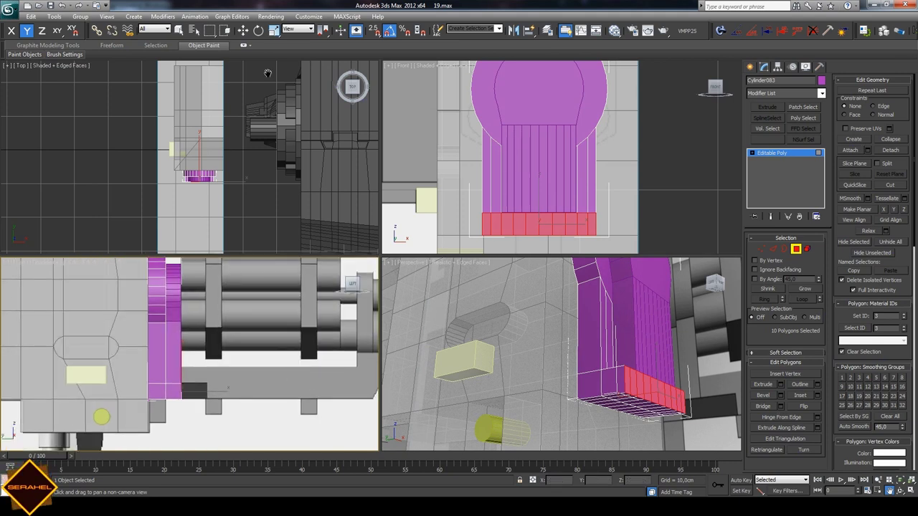
click(243, 32)
drag(207, 390, 233, 391)
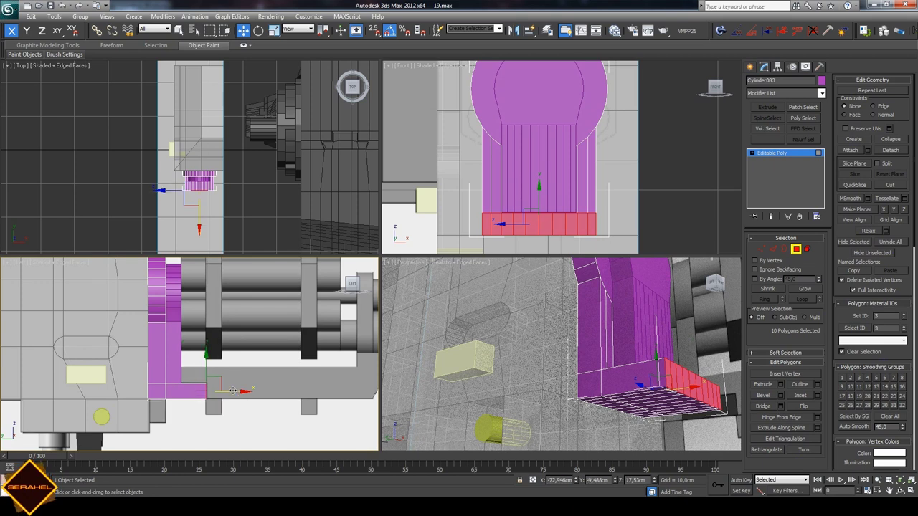
drag(228, 391, 229, 391)
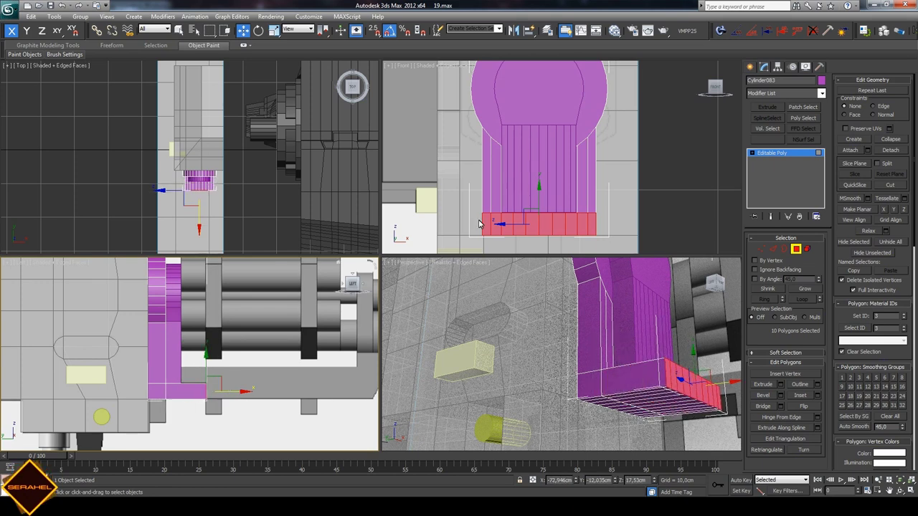
click(271, 32)
right_click(645, 205)
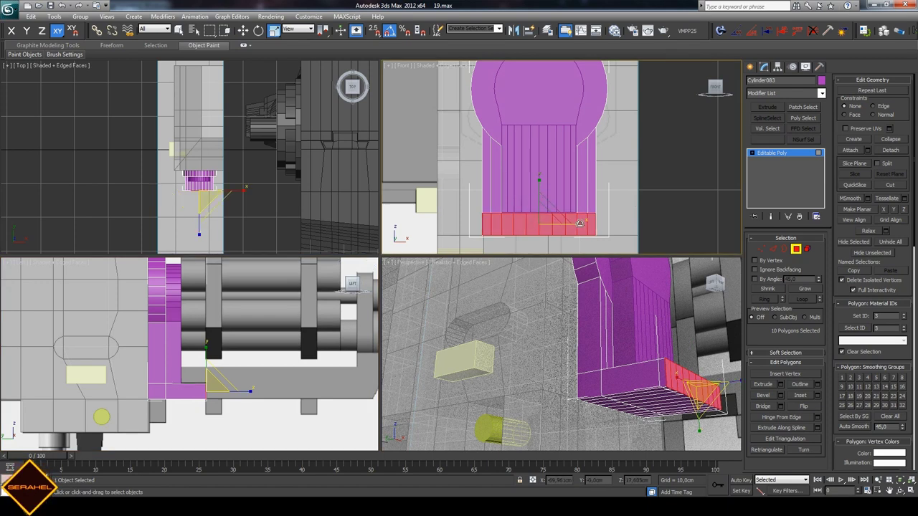
drag(548, 224, 528, 228)
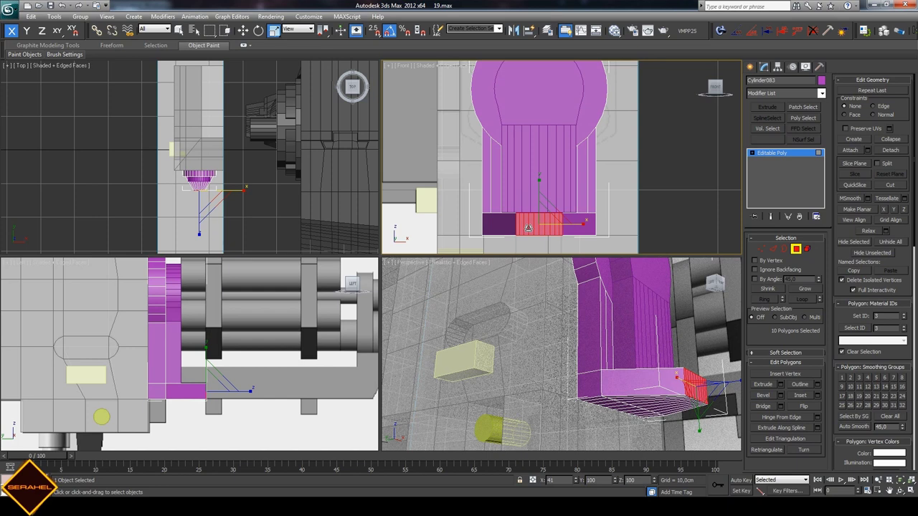
click(623, 194)
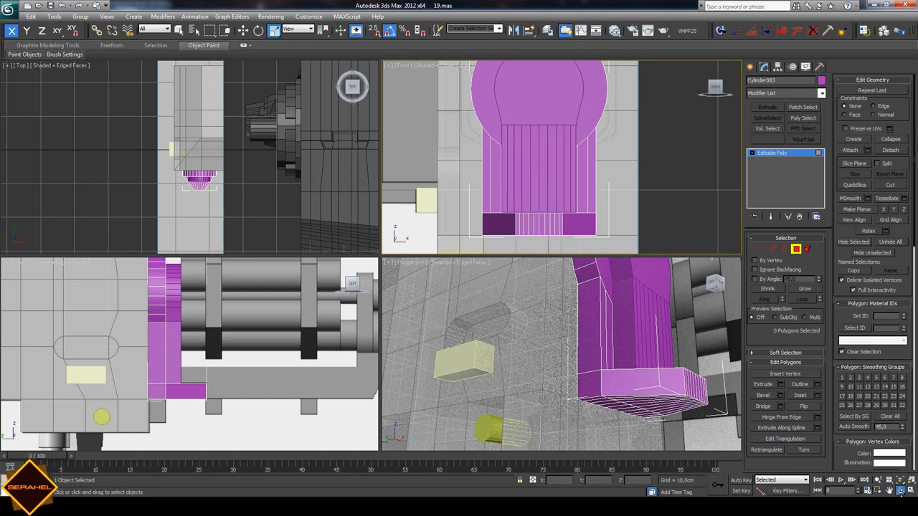
- Orbit and pan the views to frame the magenta bracket's underside
click(901, 492)
mouse_move(574, 344)
mouse_down()
mouse_move(608, 380)
mouse_move(718, 426)
mouse_up()
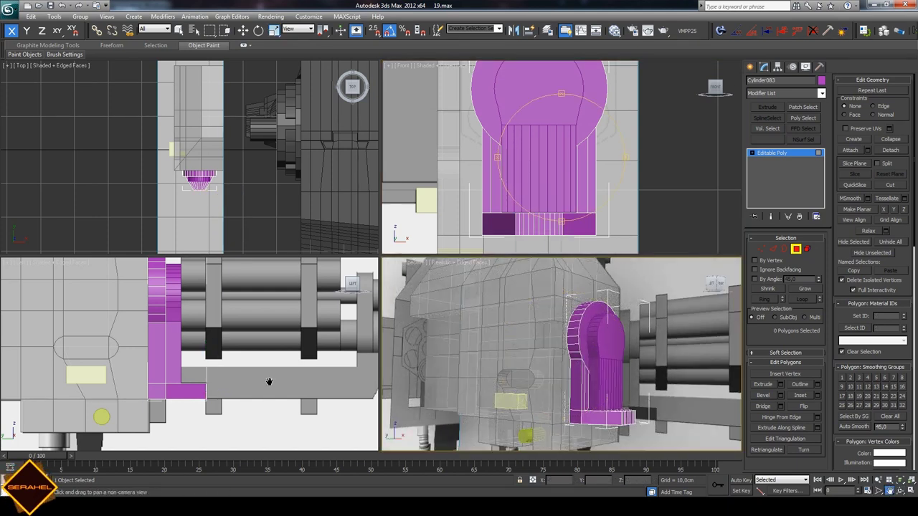
scroll(269, 381, up, 2)
drag(269, 381, 273, 345)
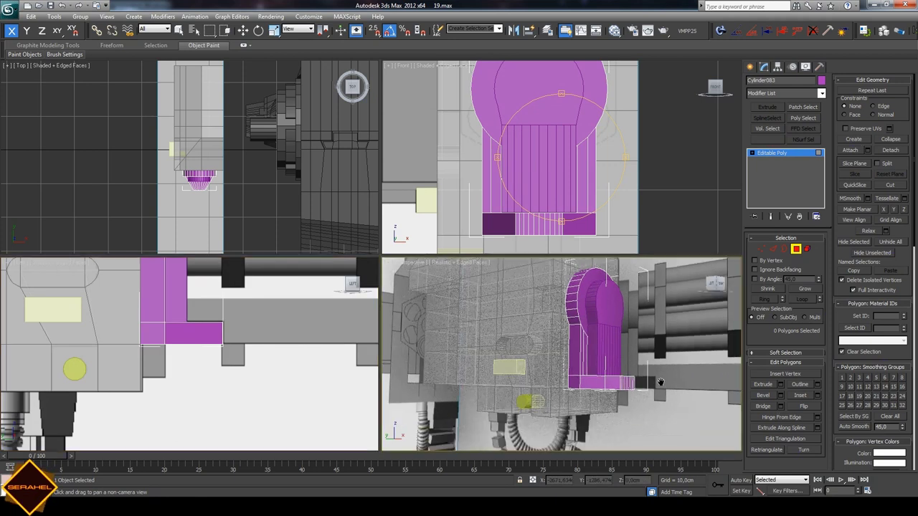
drag(475, 373, 471, 316)
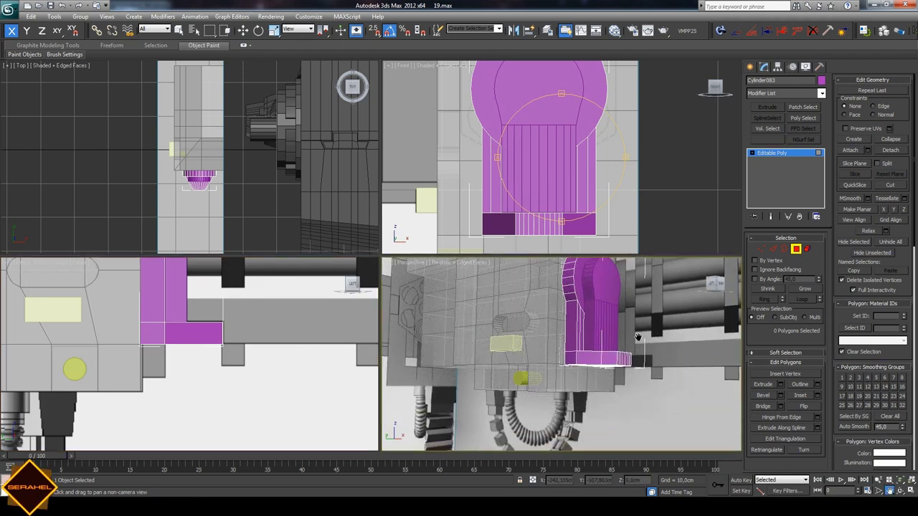
click(899, 486)
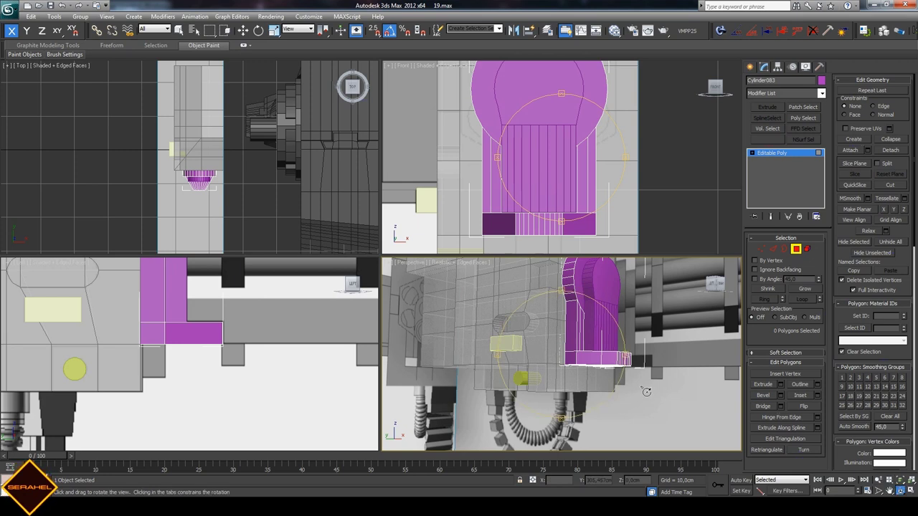
drag(516, 337, 513, 259)
click(179, 31)
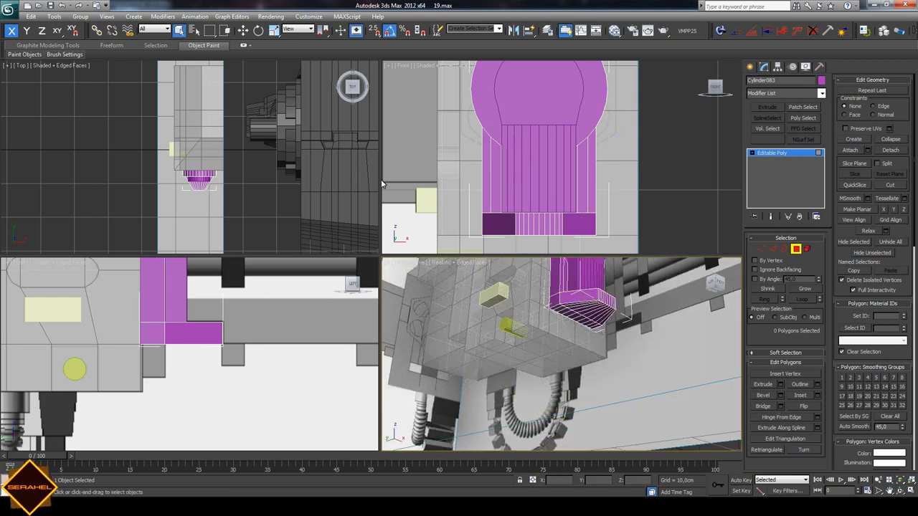
click(888, 489)
mouse_move(564, 173)
mouse_down()
mouse_move(567, 148)
mouse_move(572, 190)
mouse_up()
click(180, 31)
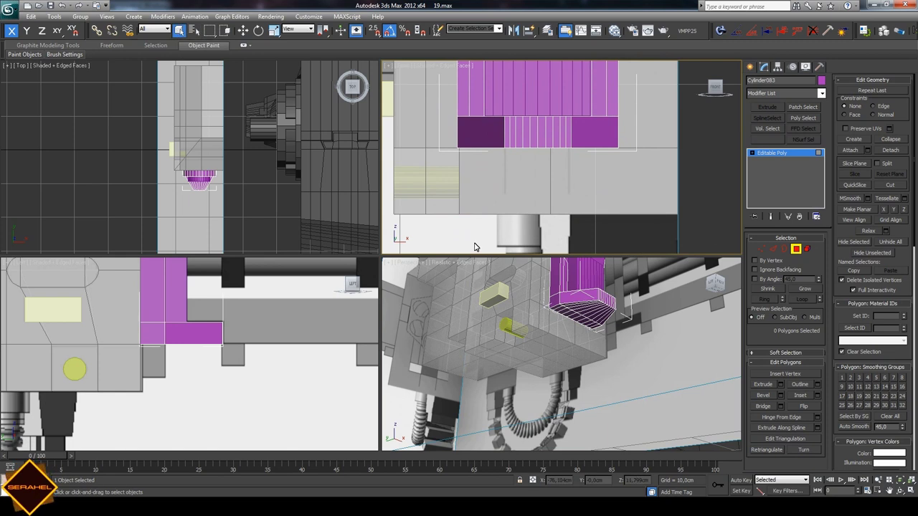
- Extrude four underside faces downward by 3.301 cm and clear the selection
click(566, 314)
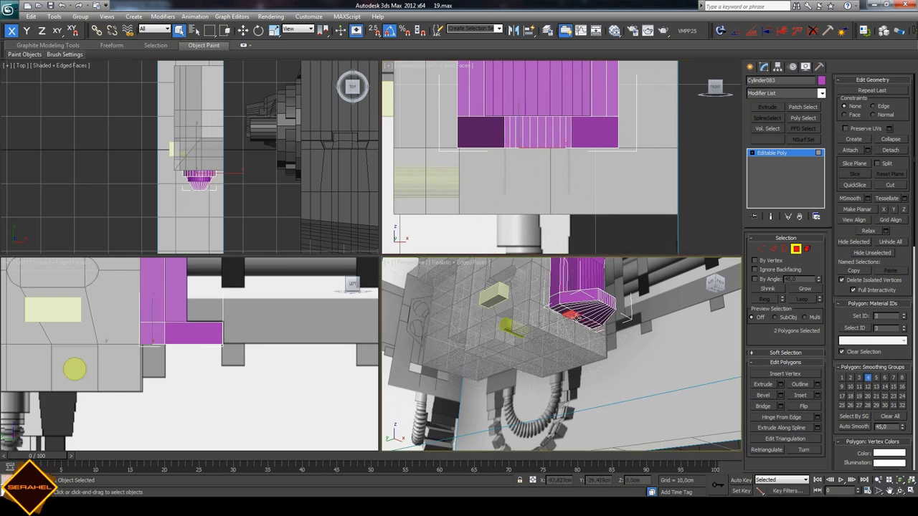
ctrl+click(590, 320)
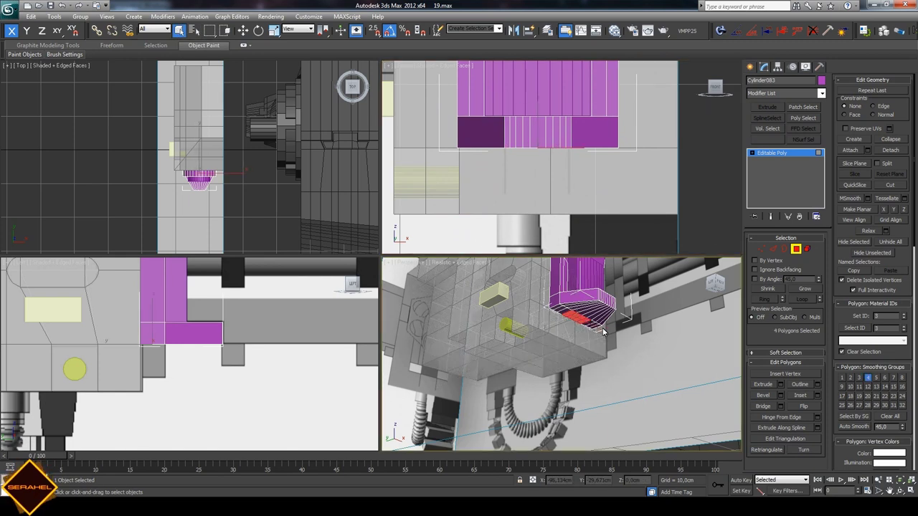
key(shift+e)
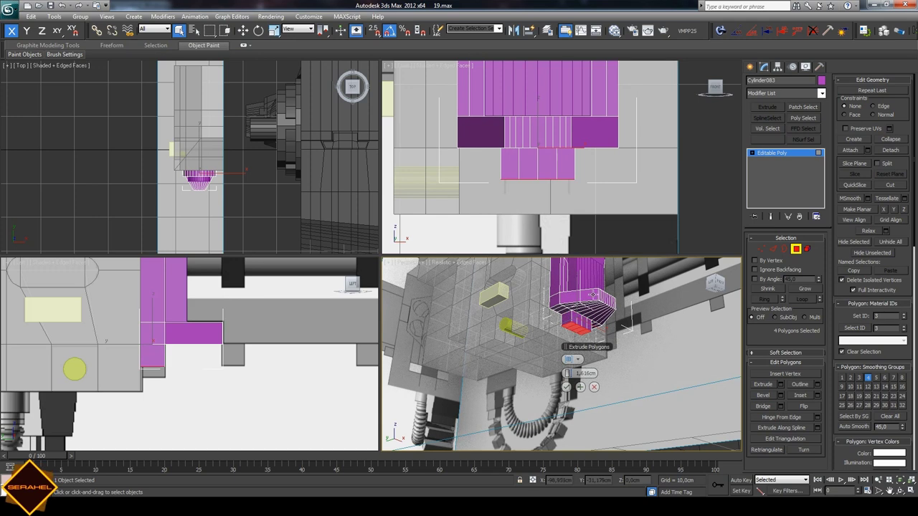
mouse_move(581, 373)
drag(570, 374, 569, 374)
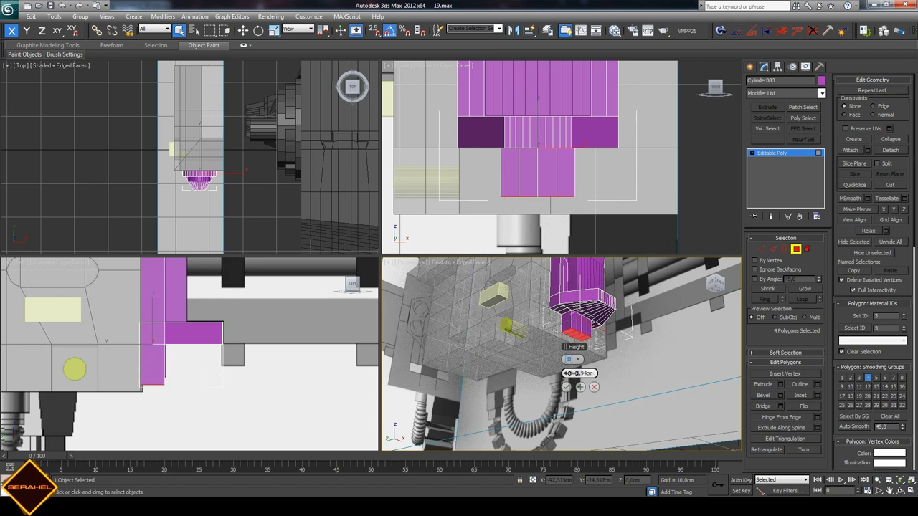
click(566, 387)
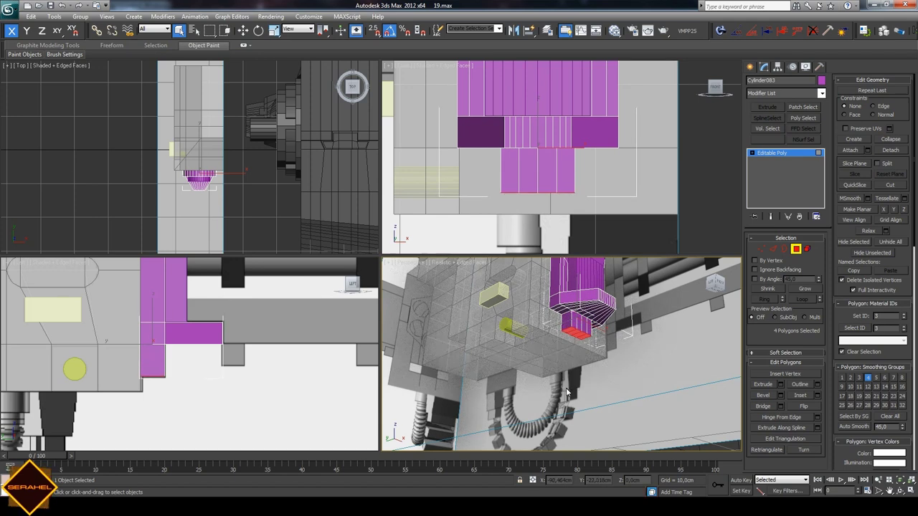
key(ctrl+d)
click(893, 491)
drag(732, 423, 582, 368)
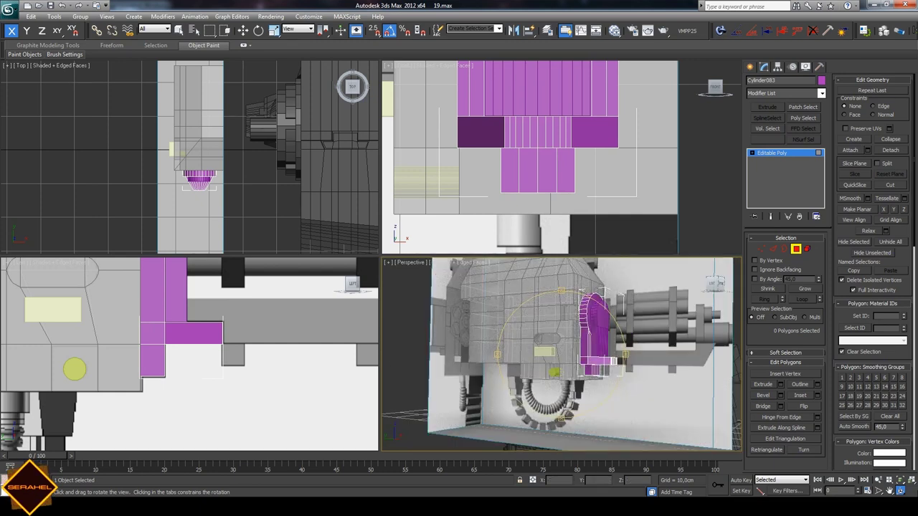
- Create a long box (Box100) in the Left view below the gun barrels
click(889, 491)
drag(304, 326, 246, 345)
scroll(263, 344, down, 3)
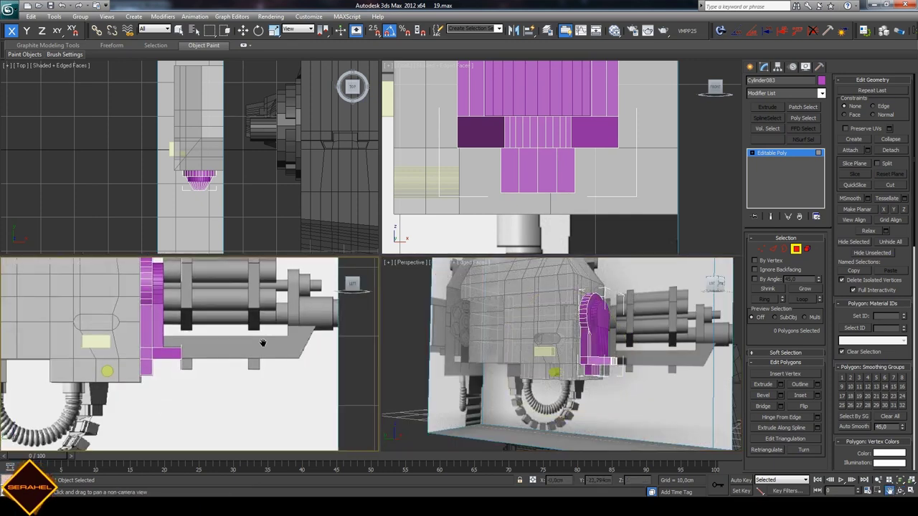
scroll(262, 344, up, 2)
click(750, 67)
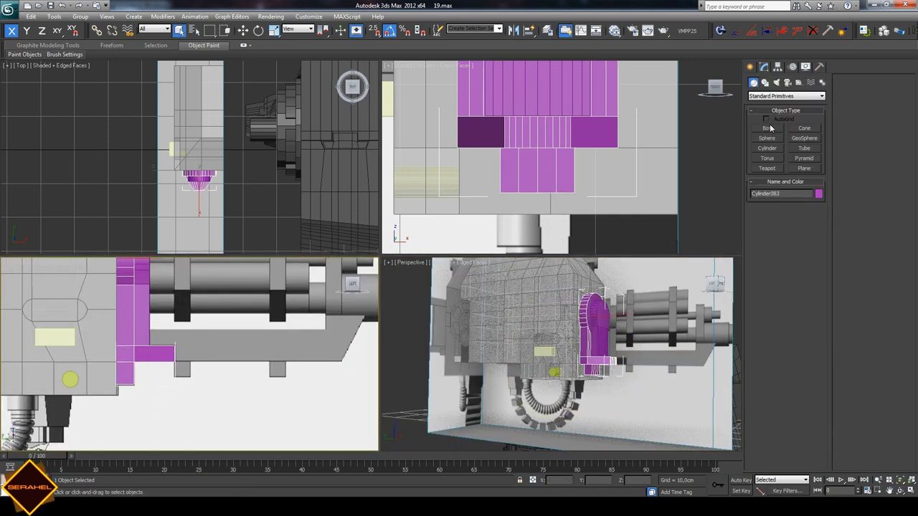
click(767, 128)
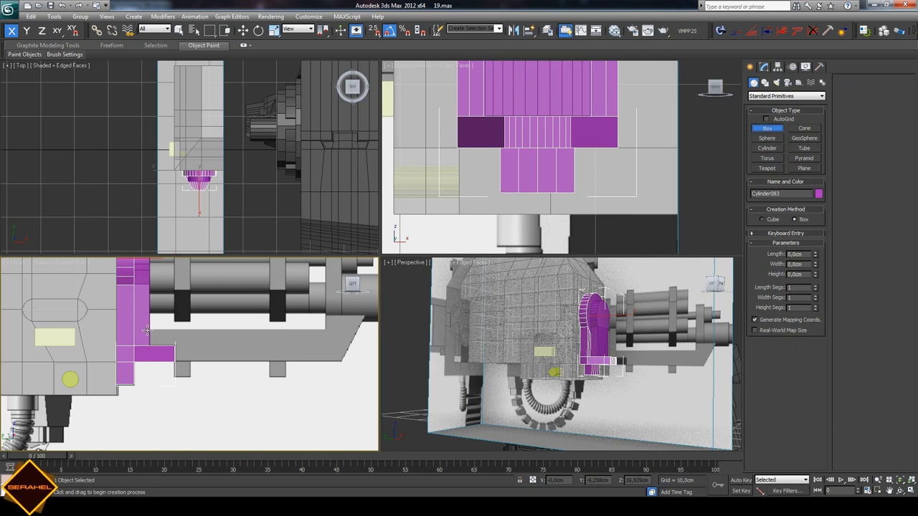
click(147, 330)
drag(308, 353, 341, 361)
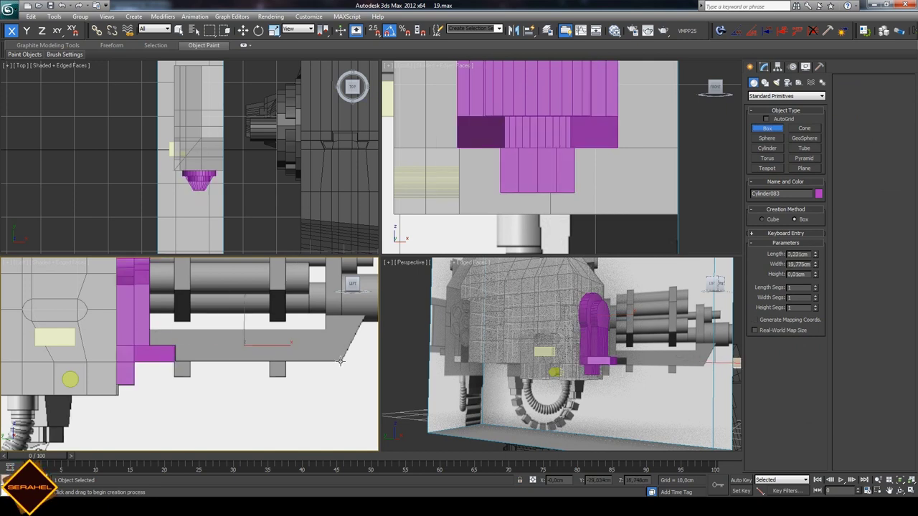
- Move the new box up onto the purple mount under the barrels
click(244, 30)
scroll(657, 208, down, 3)
scroll(657, 208, down, 3)
scroll(656, 208, down, 3)
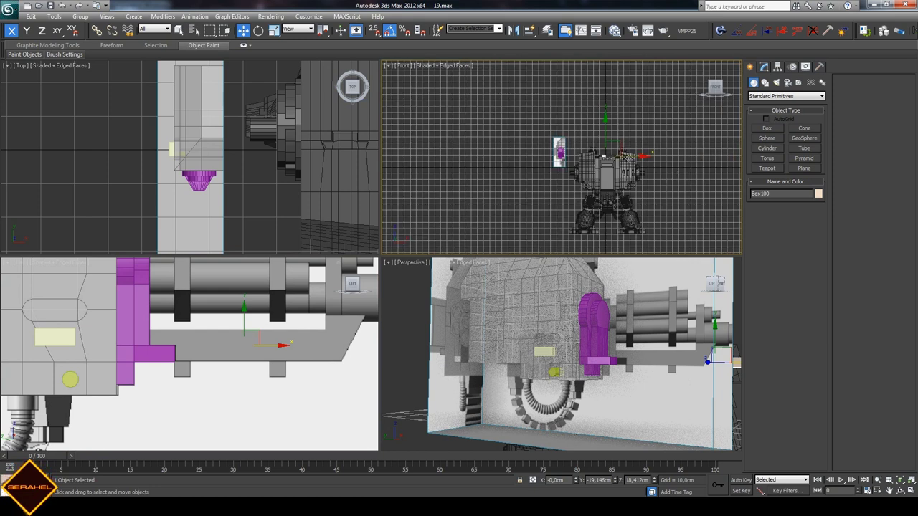
mouse_move(629, 158)
mouse_down()
mouse_move(561, 154)
mouse_move(600, 127)
mouse_up()
scroll(561, 155, up, 3)
scroll(560, 154, up, 3)
scroll(560, 154, up, 3)
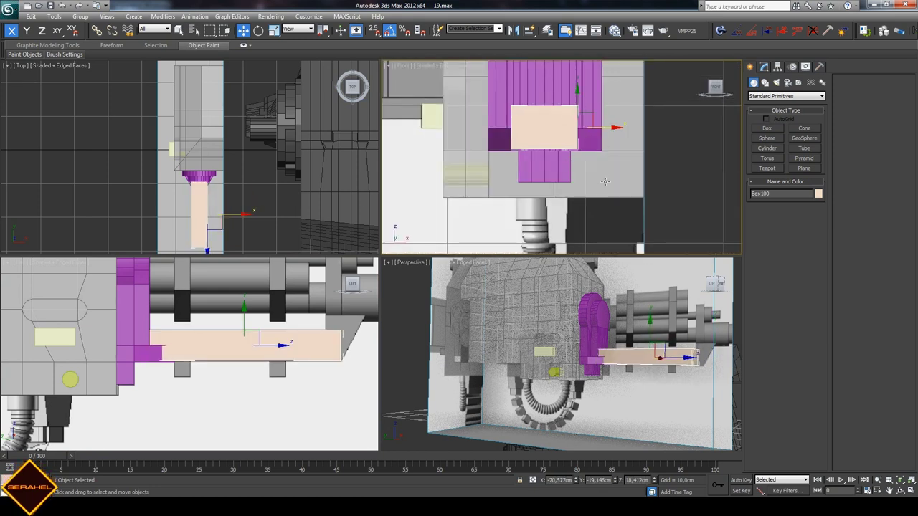
- Select the purple cylinder cap and enter its Vertex sub-object level
click(590, 112)
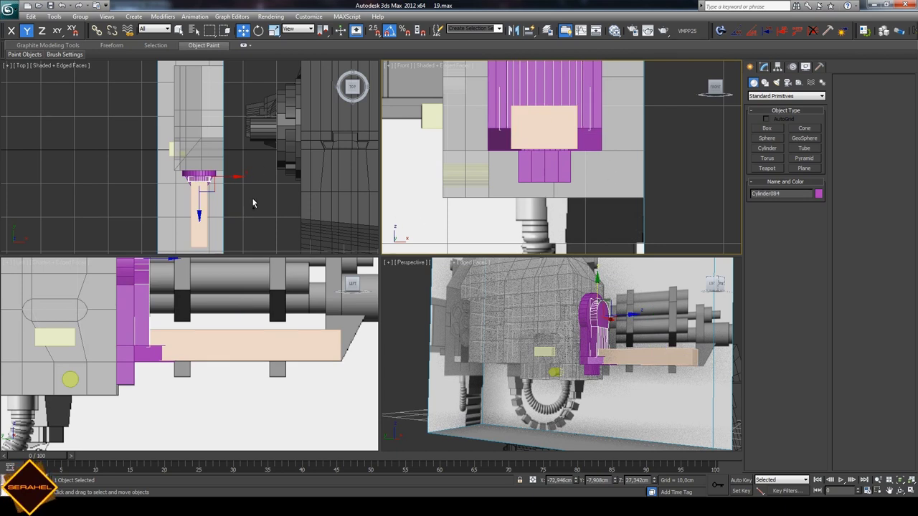
scroll(252, 203, up, 2)
scroll(238, 204, up, 1)
click(763, 67)
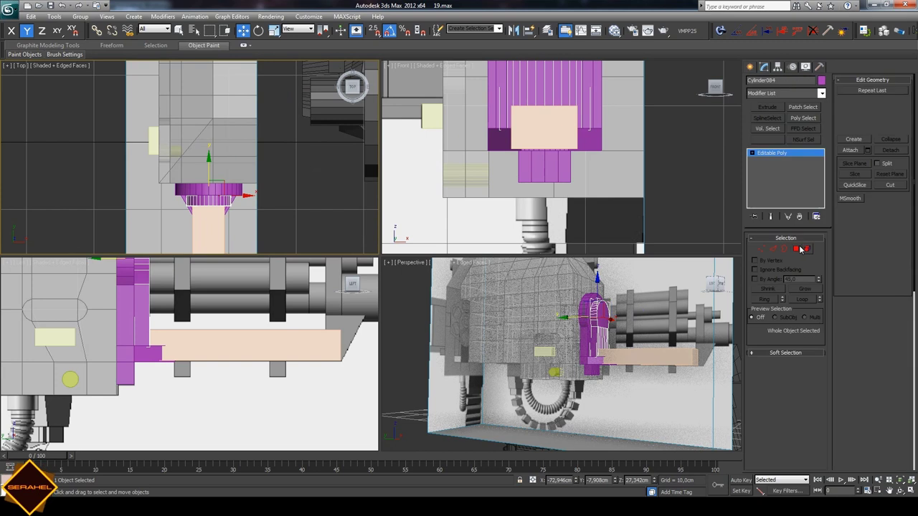
click(760, 249)
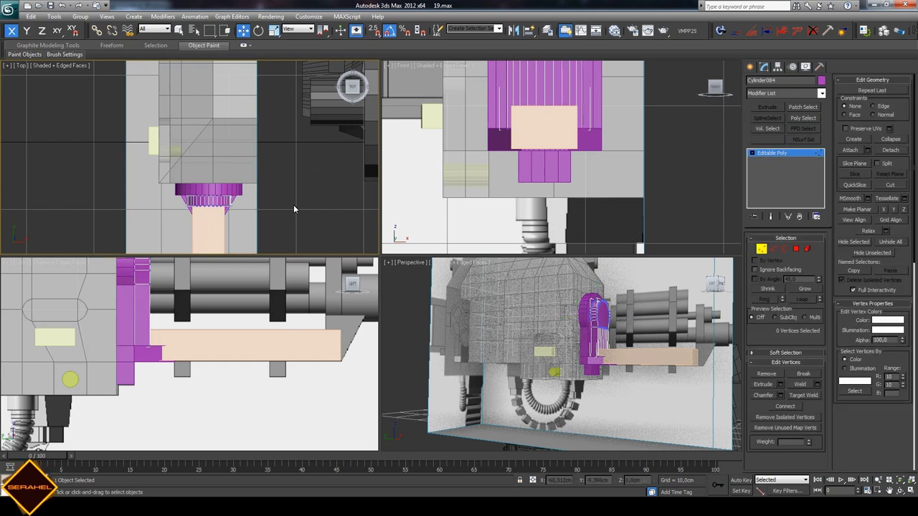
- Convert the peach box to an Editable Poly
scroll(260, 218, down, 3)
click(750, 67)
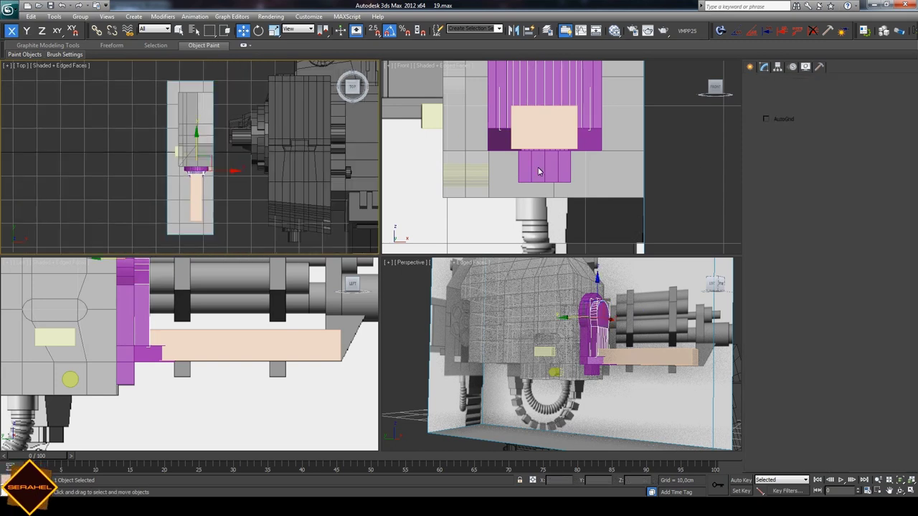
click(562, 128)
right_click(562, 128)
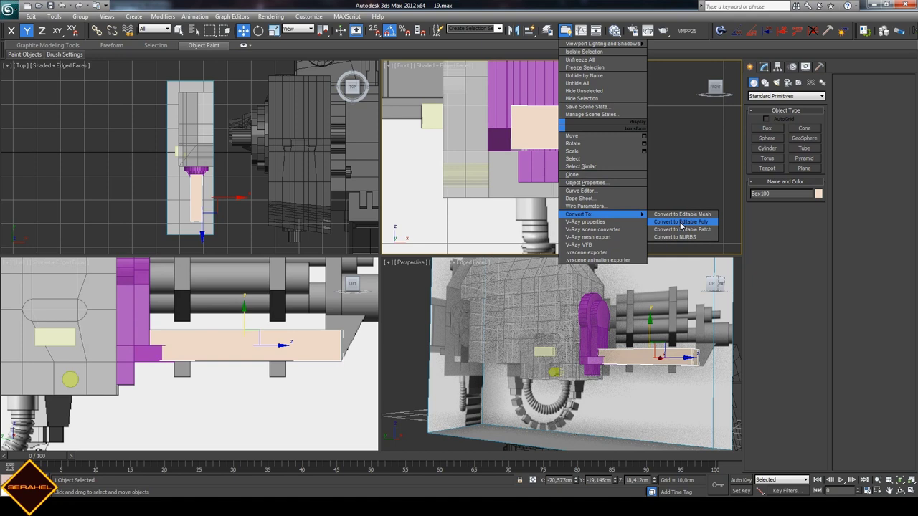
click(681, 222)
- Narrow the peach strip by moving its left-side vertices inward
middle_drag(202, 186, 210, 160)
scroll(210, 160, up, 3)
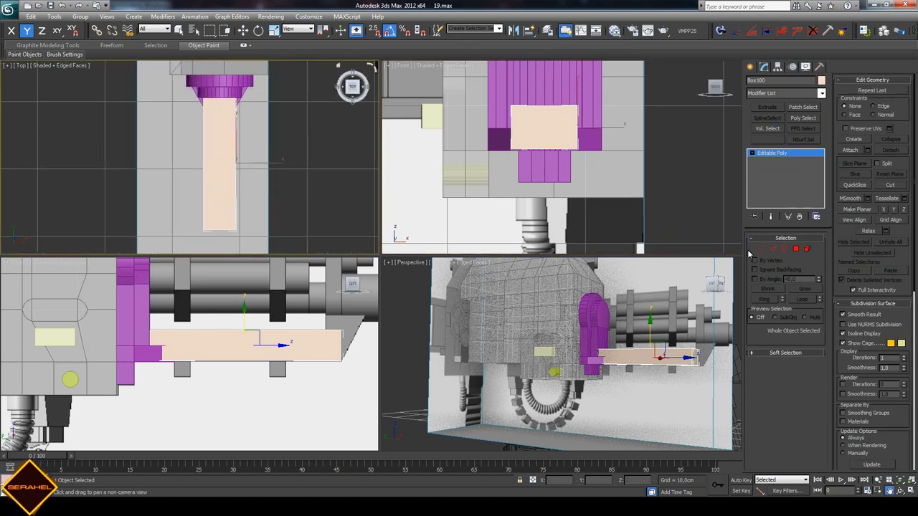
key(w)
key(1)
drag(192, 102, 219, 237)
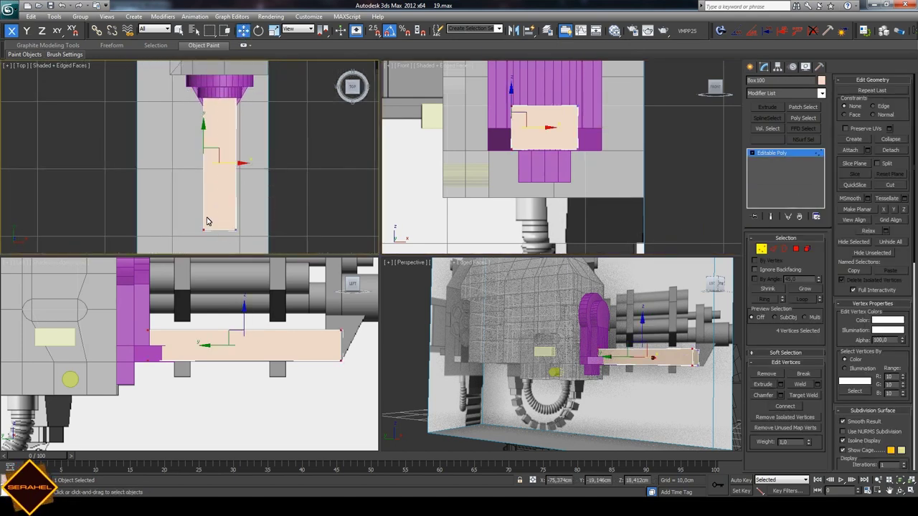
scroll(206, 215, up, 2)
drag(239, 167, 243, 167)
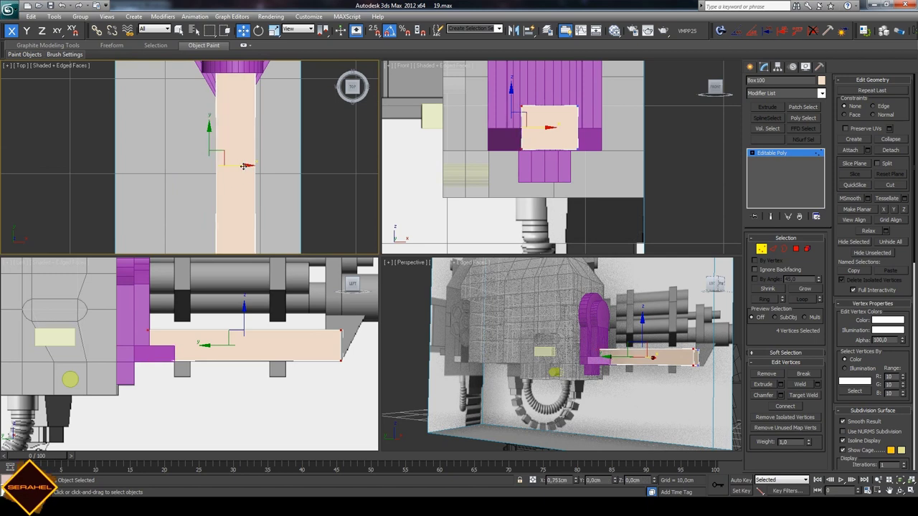
- Move the right-side vertices inward and select the far-end vertices to angle the tip
click(257, 85)
scroll(256, 84, down, 2)
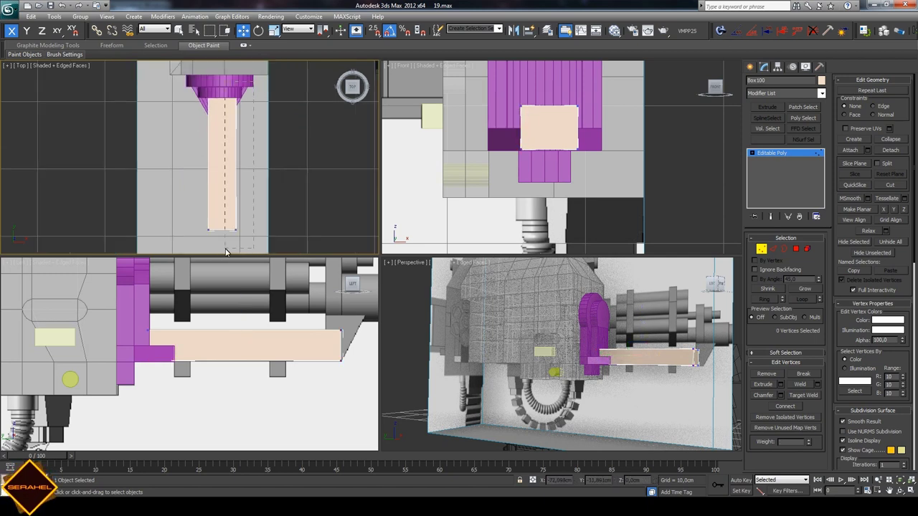
drag(225, 252, 227, 251)
scroll(243, 194, up, 3)
scroll(301, 170, down, 2)
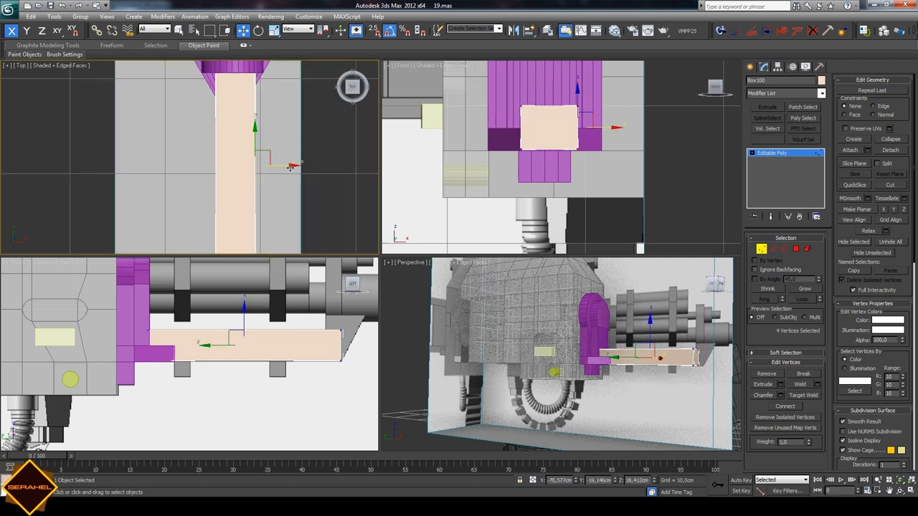
drag(292, 167, 282, 169)
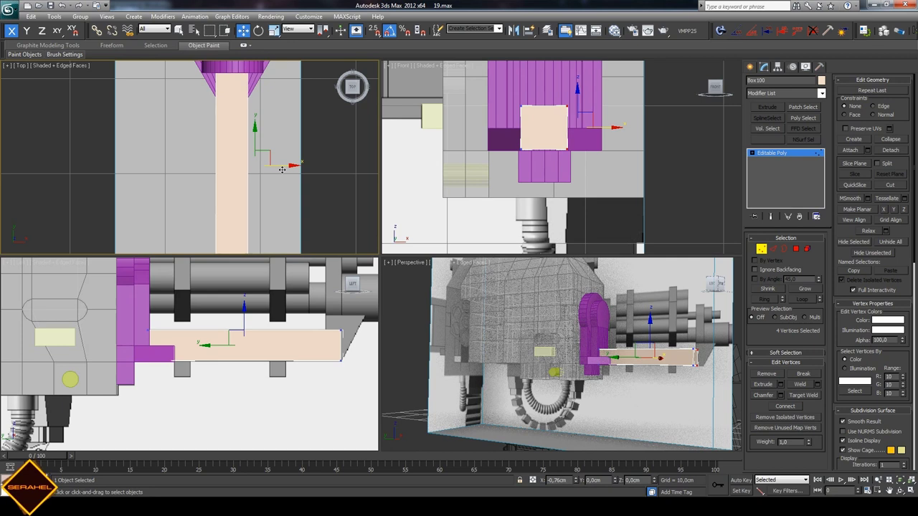
click(319, 155)
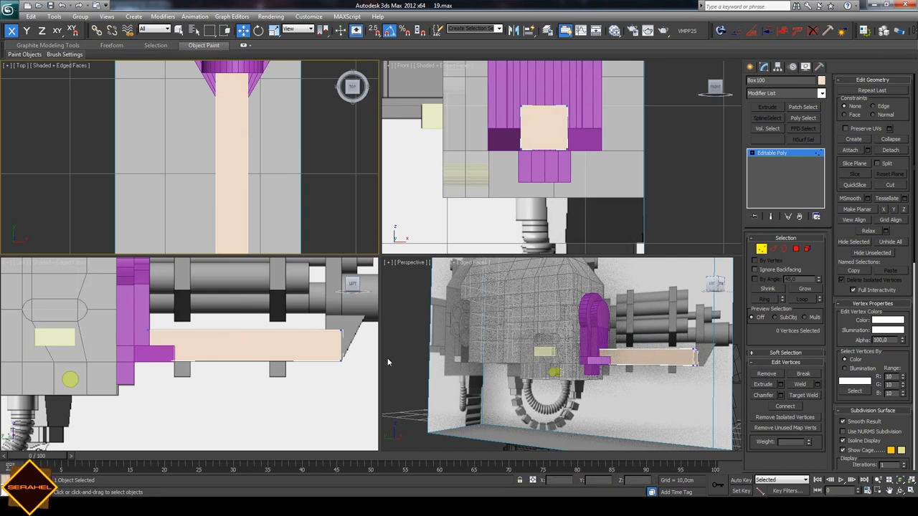
drag(521, 162, 576, 140)
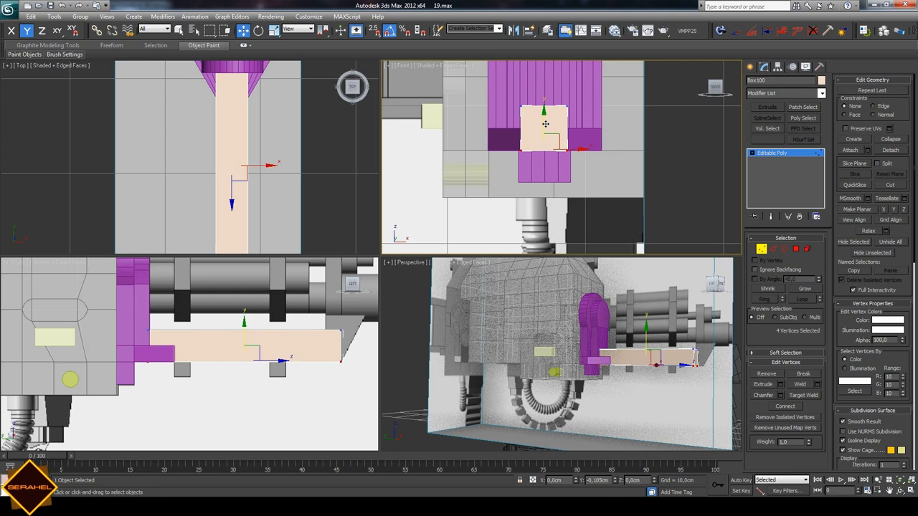
mouse_move(316, 319)
mouse_down()
mouse_move(355, 368)
mouse_move(352, 331)
mouse_up()
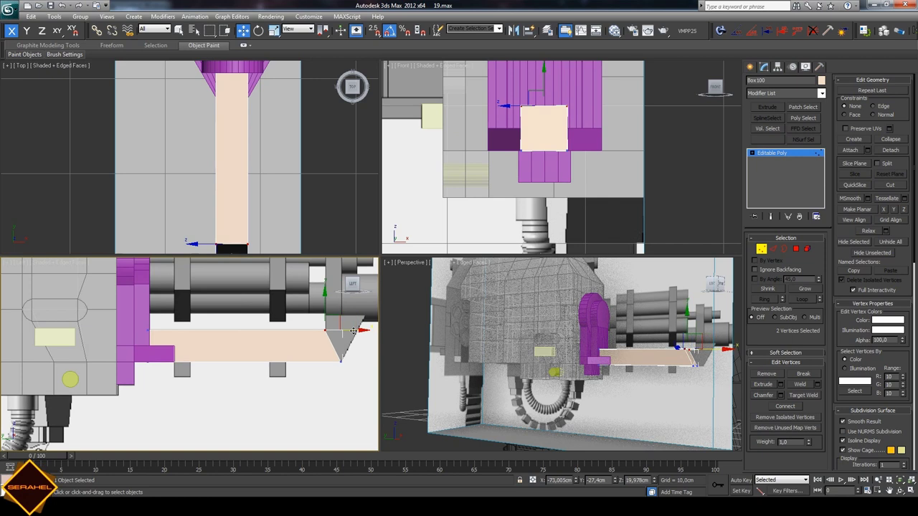
- Extrude the strip's end face by about 9.9 cm
click(795, 248)
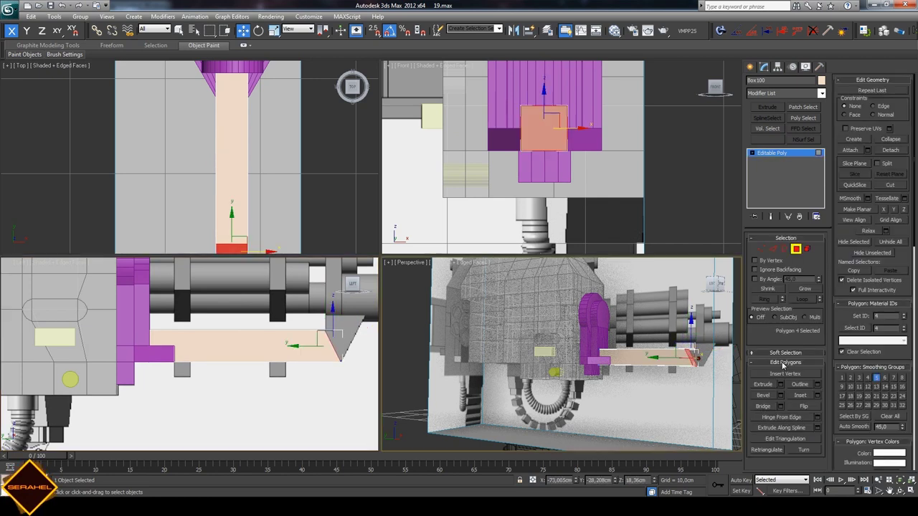
click(780, 385)
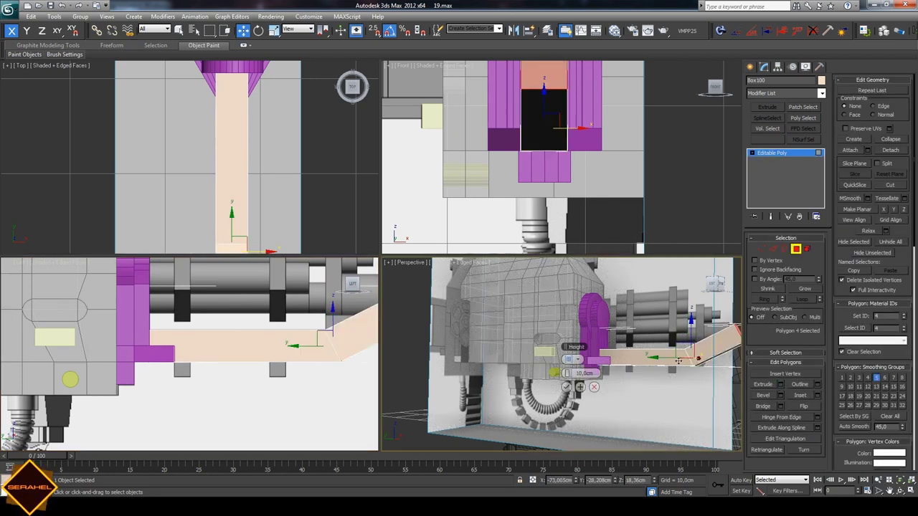
drag(567, 374, 567, 377)
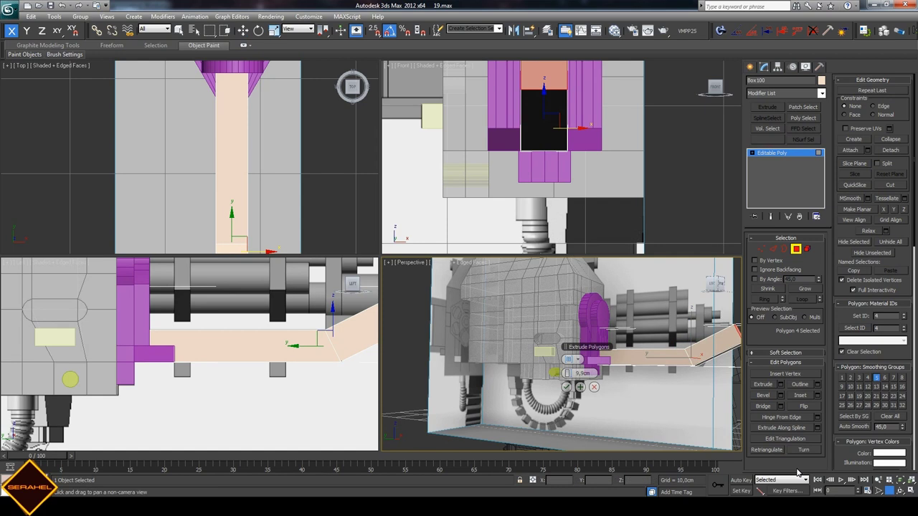
click(889, 490)
drag(275, 351, 230, 365)
scroll(215, 373, down, 3)
click(194, 387)
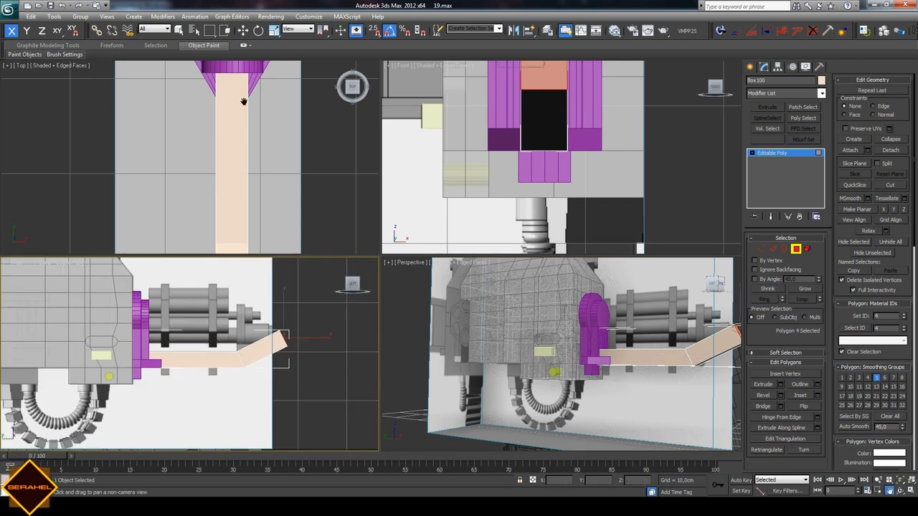
- Move the extruded end face to start bending the strip
key(w)
scroll(271, 336, up, 3)
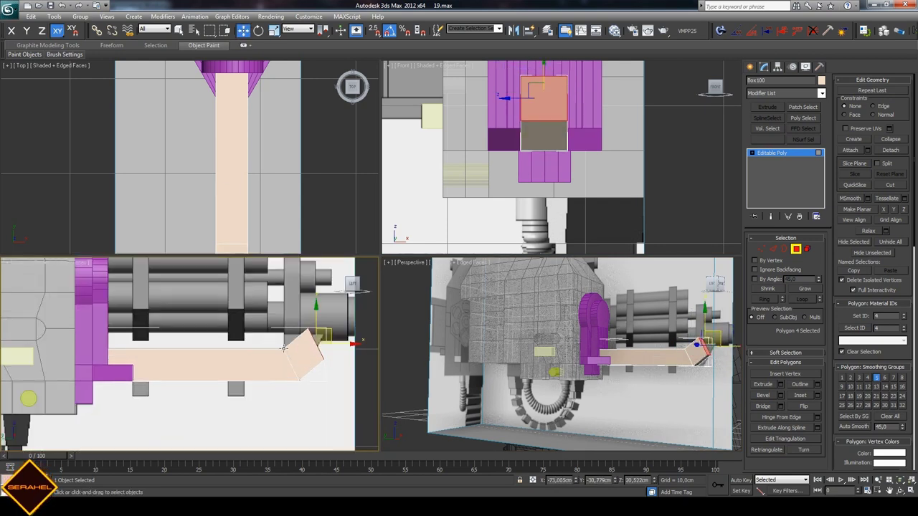
scroll(316, 332, up, 1)
scroll(316, 332, down, 1)
drag(316, 332, 304, 334)
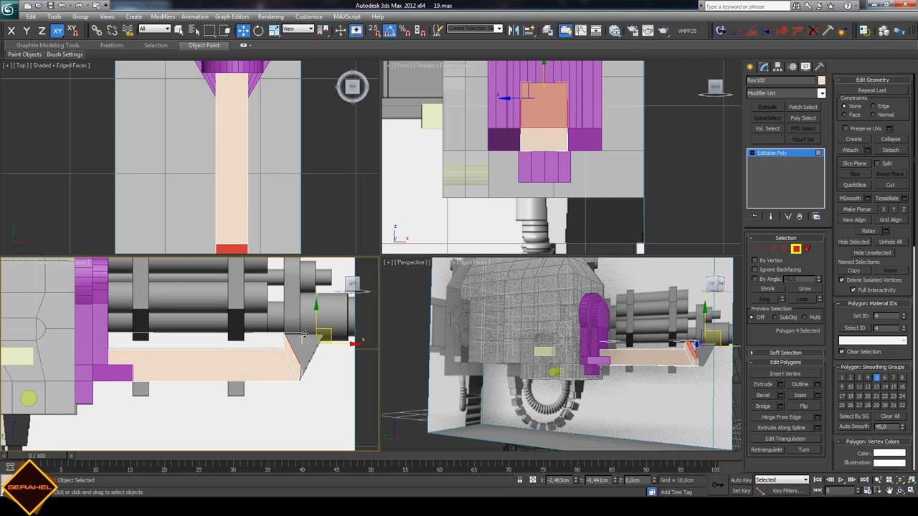
- Raise the extruded end's vertices into an upturned angled tip, then orbit to inspect it
click(761, 248)
drag(285, 380, 334, 321)
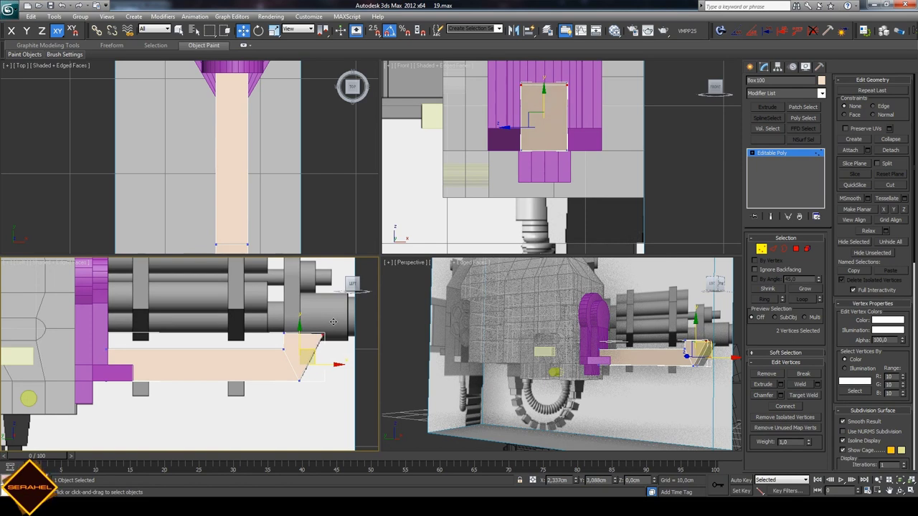
drag(291, 371, 303, 389)
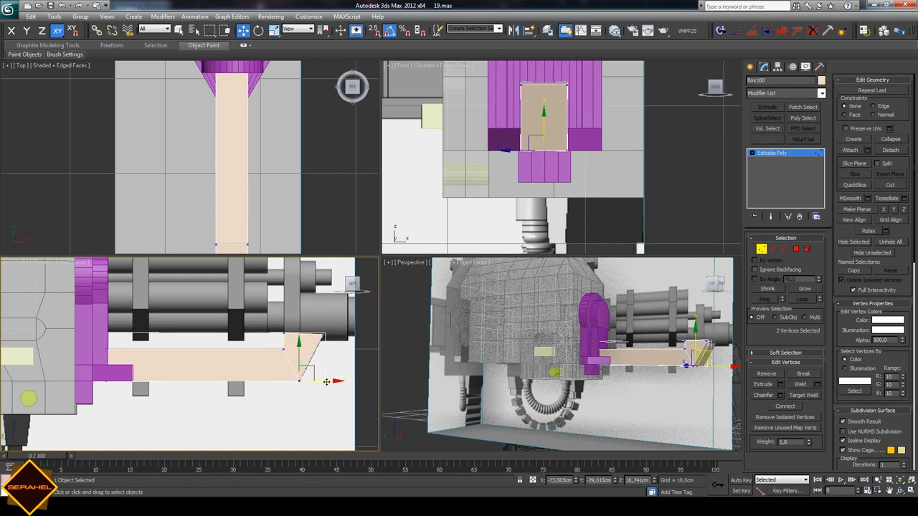
click(681, 408)
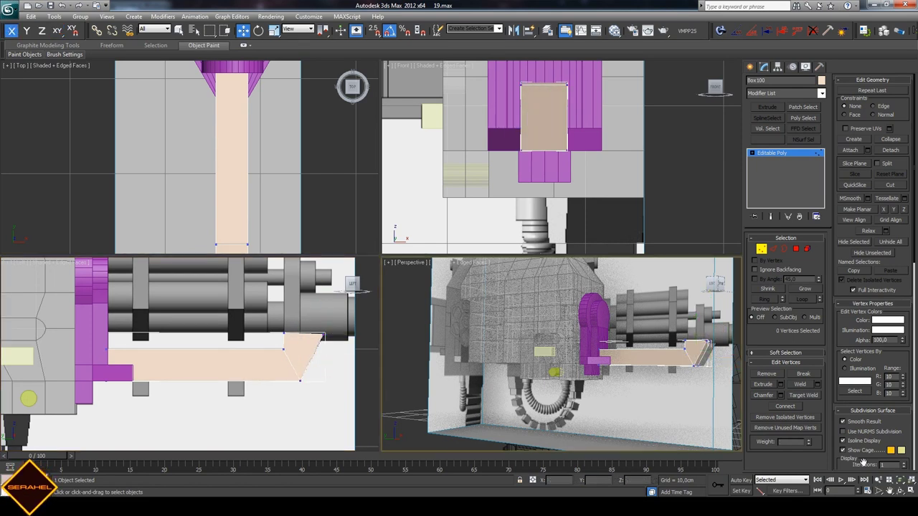
click(889, 491)
drag(585, 350, 574, 337)
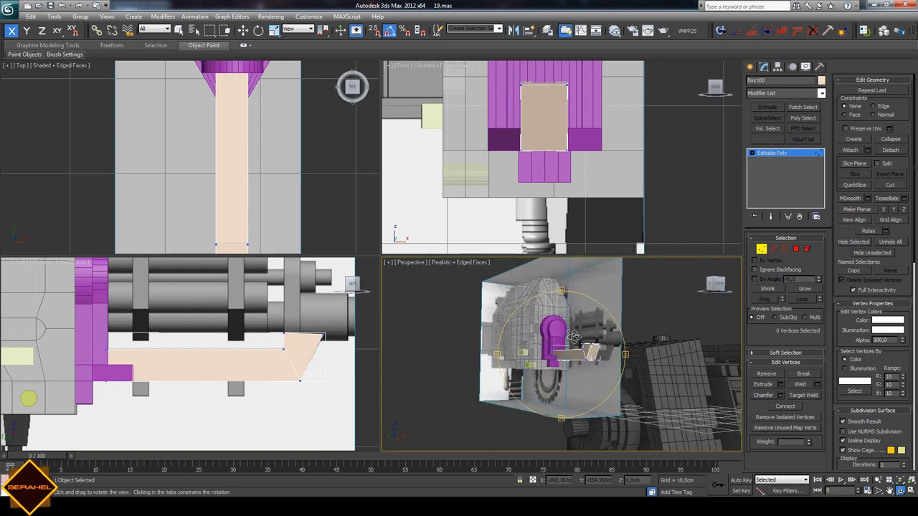
scroll(574, 337, up, 3)
scroll(573, 337, down, 1)
right_click(567, 354)
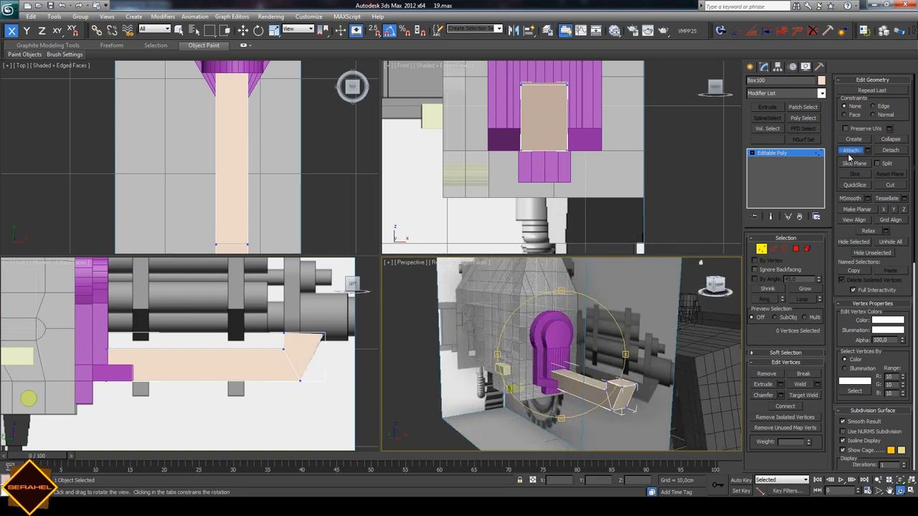
- Attach the purple keyhole piece to the peach mesh
click(567, 355)
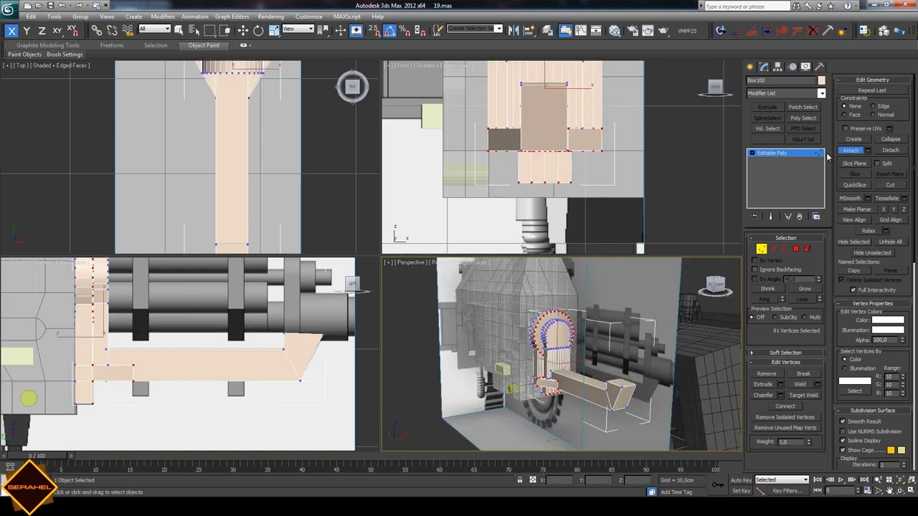
key(Escape)
key(w)
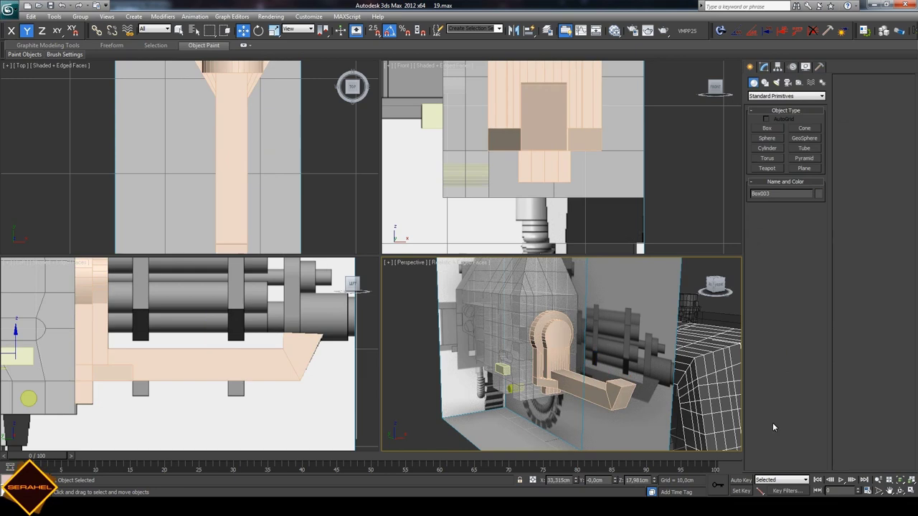
click(895, 489)
mouse_move(559, 344)
mouse_down()
mouse_move(582, 359)
mouse_move(572, 346)
mouse_up()
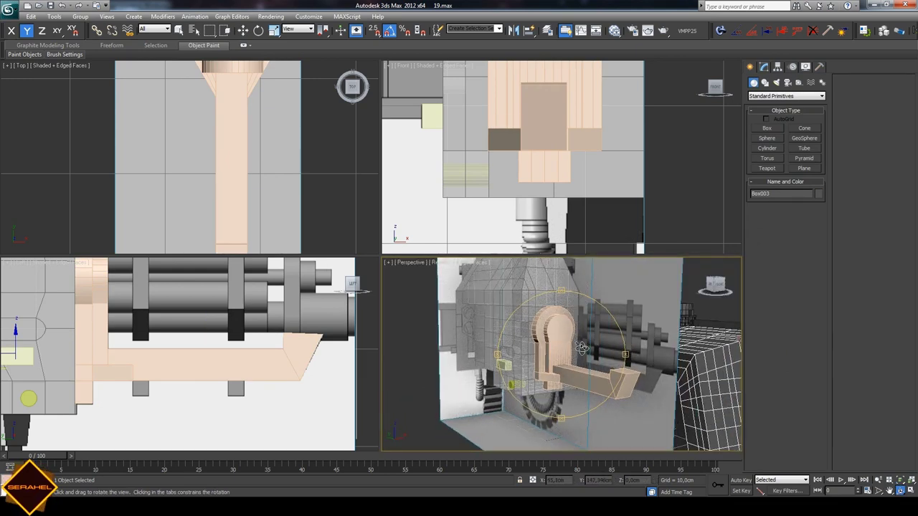
click(891, 490)
drag(545, 143, 548, 197)
- Hide the wireframe Plane009 cage with Display > Hide Selected
click(514, 297)
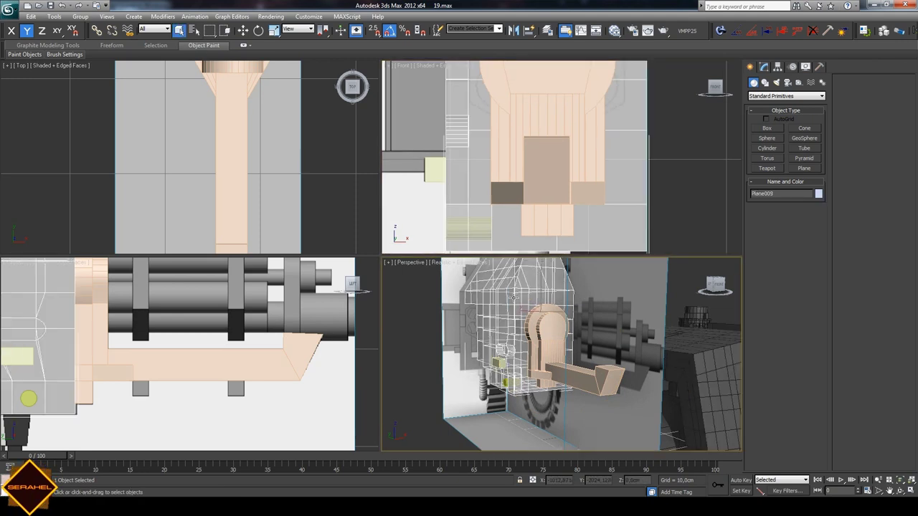
click(803, 67)
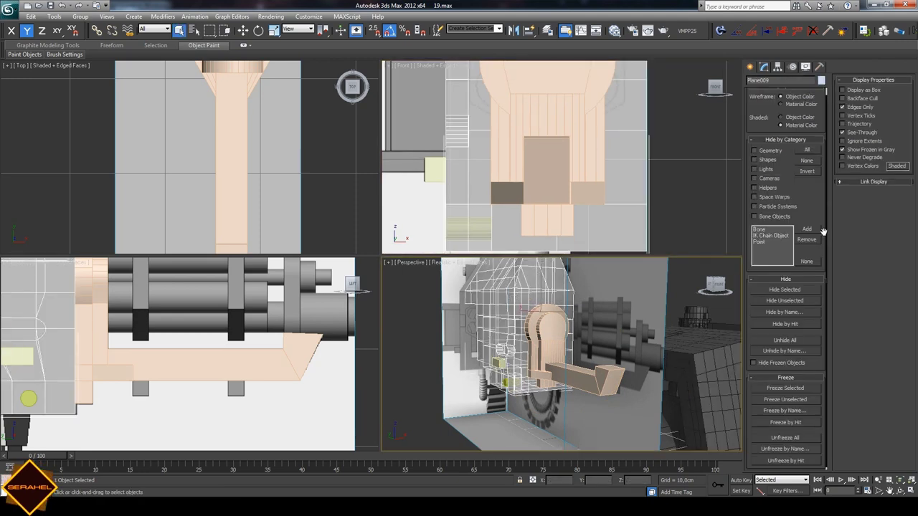
click(784, 290)
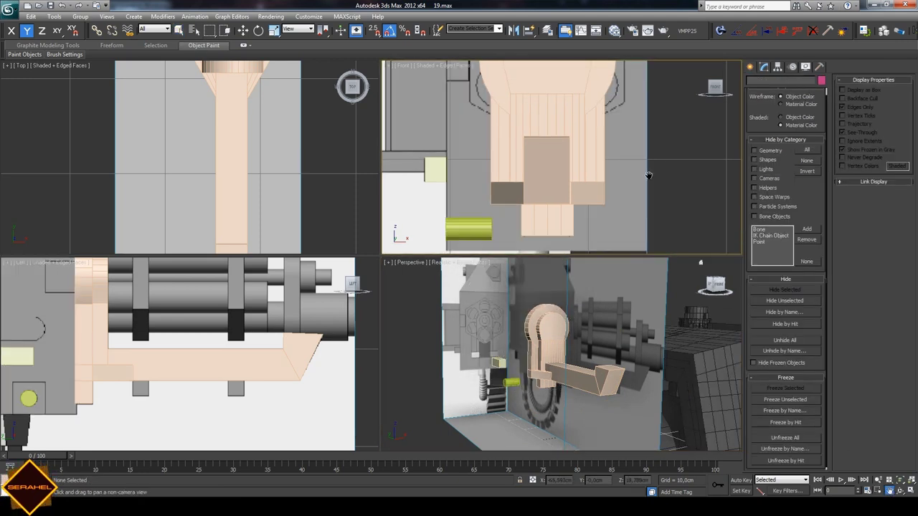
middle_drag(560, 115, 551, 172)
- Maximize the Front view and select Box100
click(514, 171)
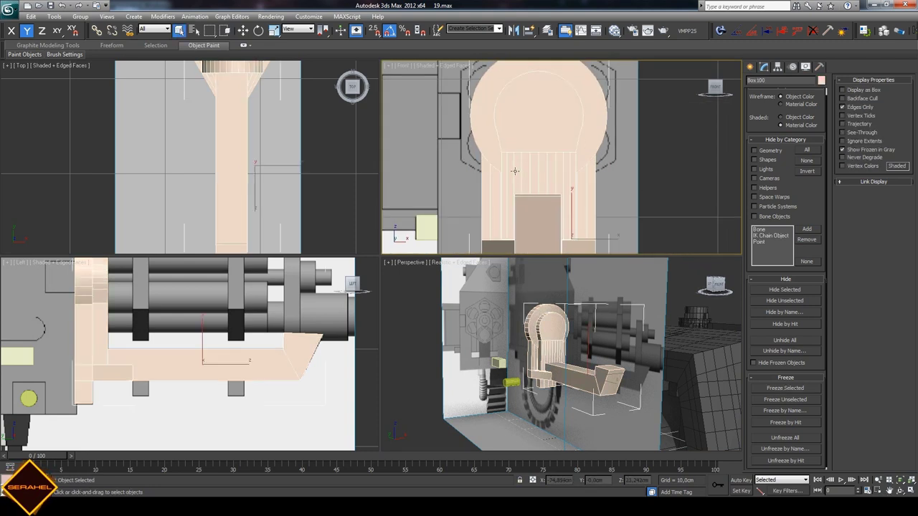
click(673, 198)
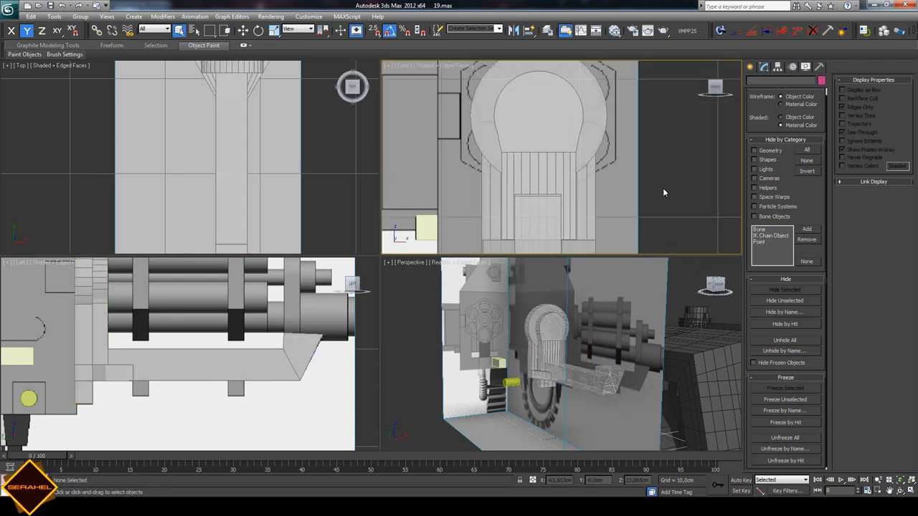
scroll(680, 157, up, 2)
click(911, 490)
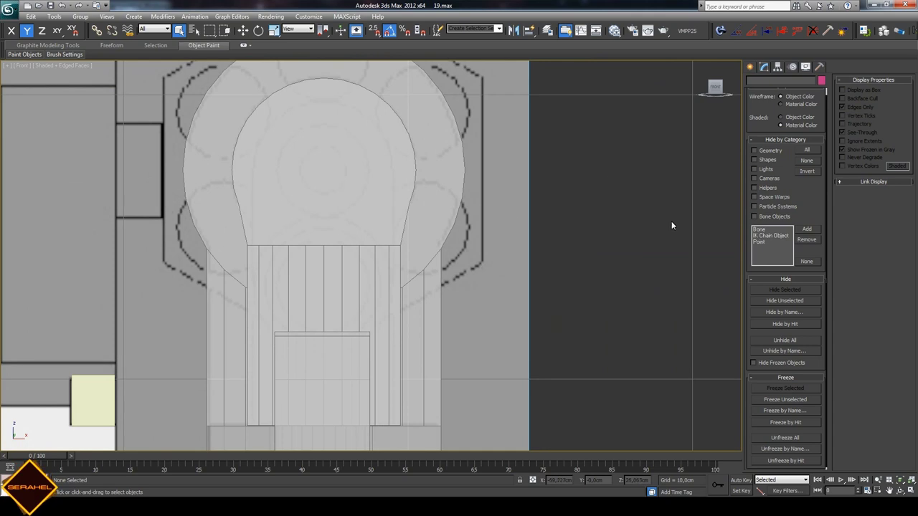
click(750, 67)
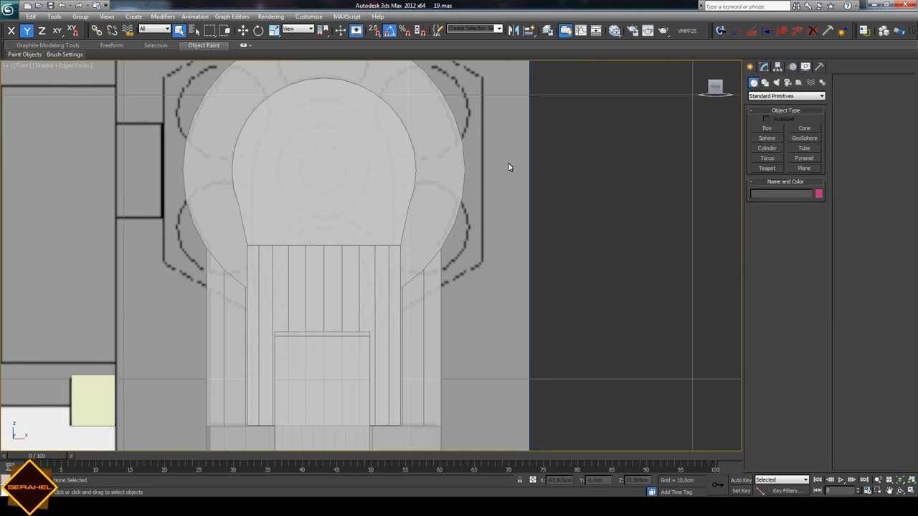
click(396, 167)
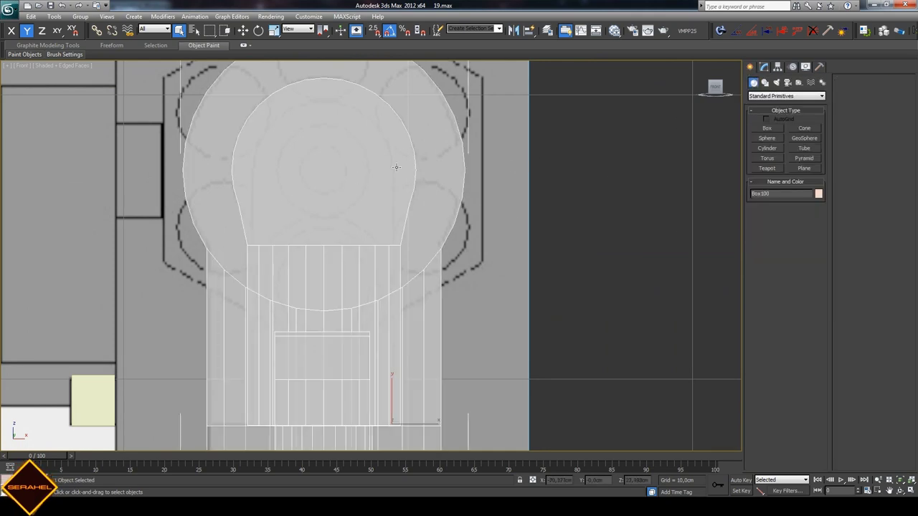
- Draw a cylinder centred in the round top and slide it to the barrels' front end
click(767, 148)
drag(321, 169, 339, 236)
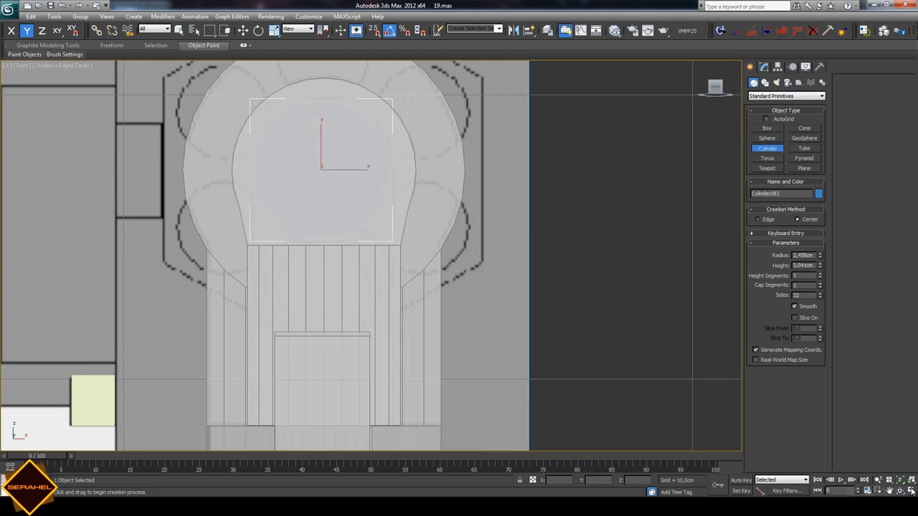
key(alt+w)
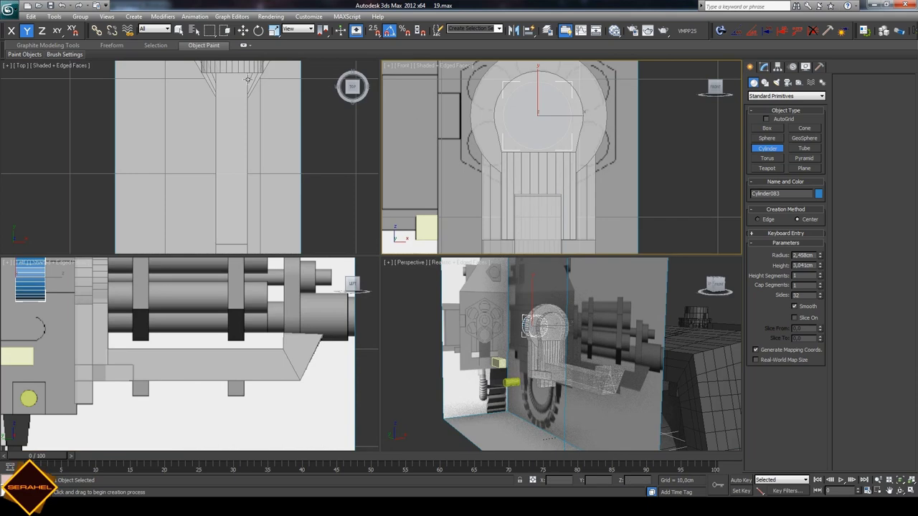
click(243, 31)
scroll(176, 351, down, 2)
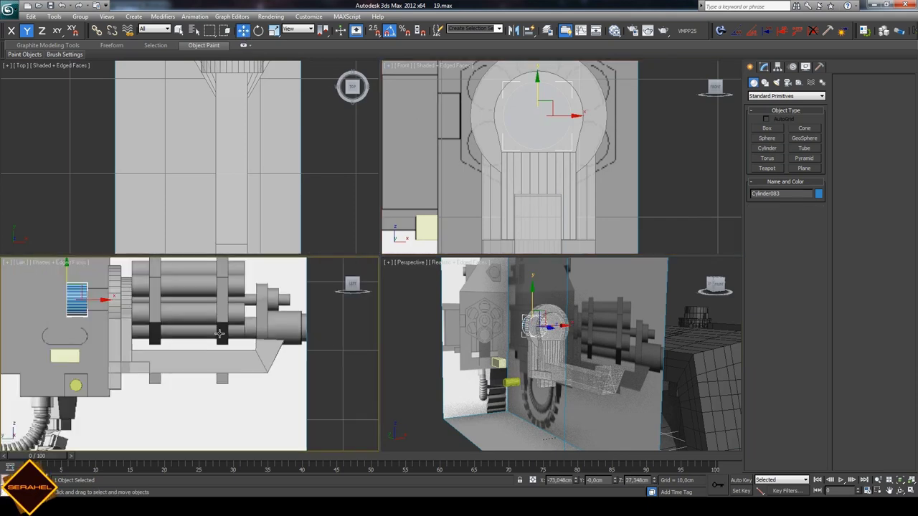
scroll(176, 352, down, 2)
drag(117, 319, 265, 318)
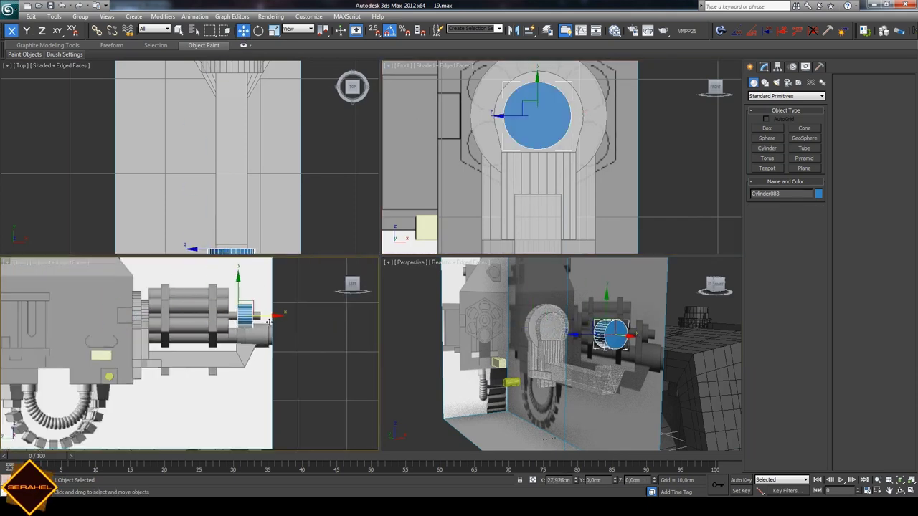
scroll(281, 310, up, 3)
click(881, 491)
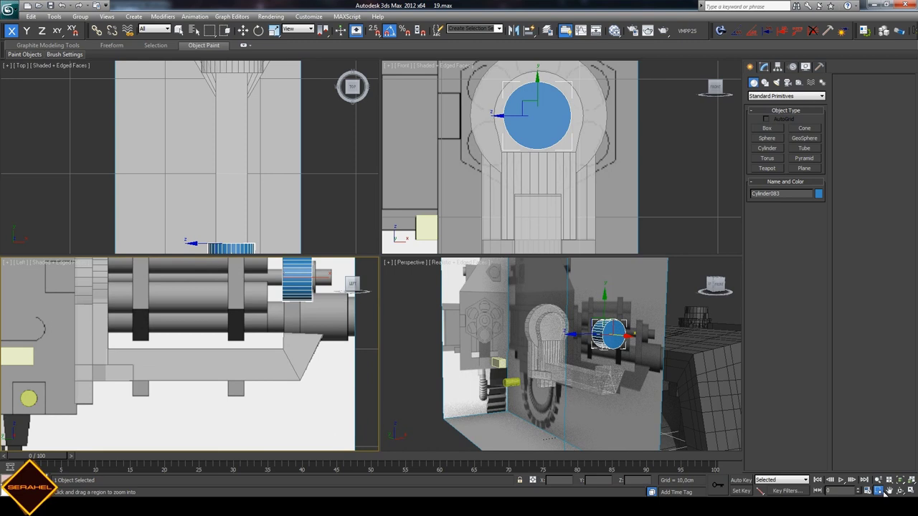
click(888, 491)
drag(287, 352, 195, 351)
- Set the cylinder's Sides to 20
click(764, 66)
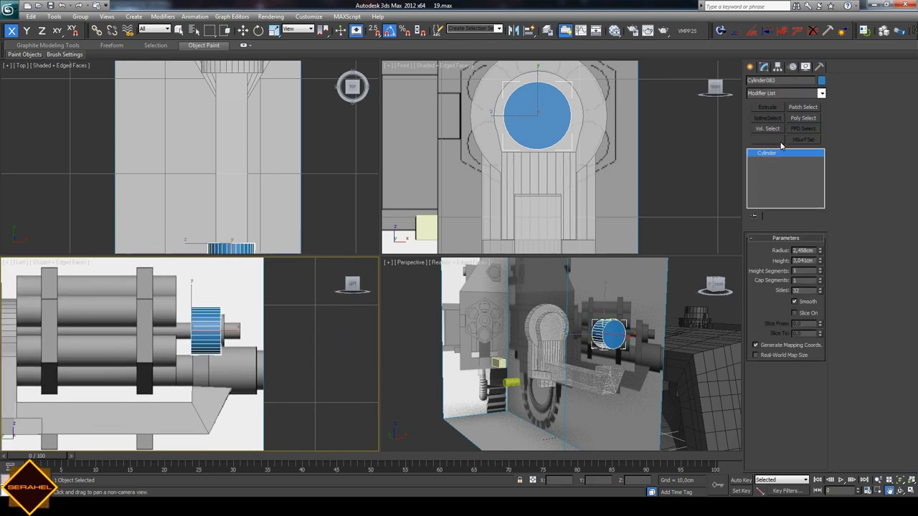
drag(822, 292, 820, 338)
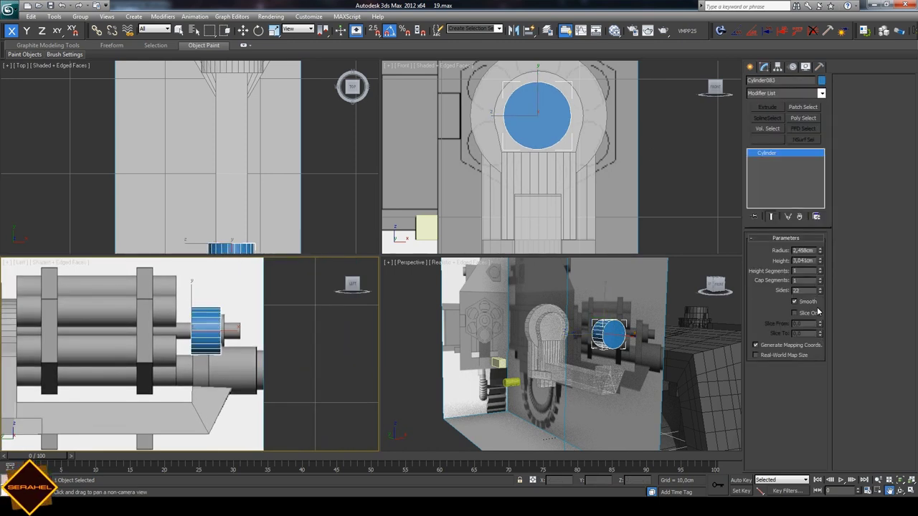
drag(820, 296, 819, 305)
key(w)
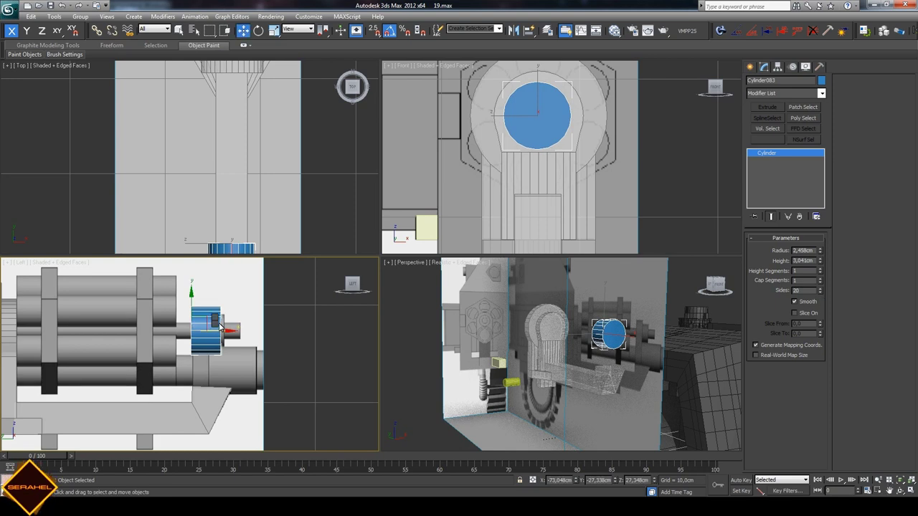
right_click(212, 322)
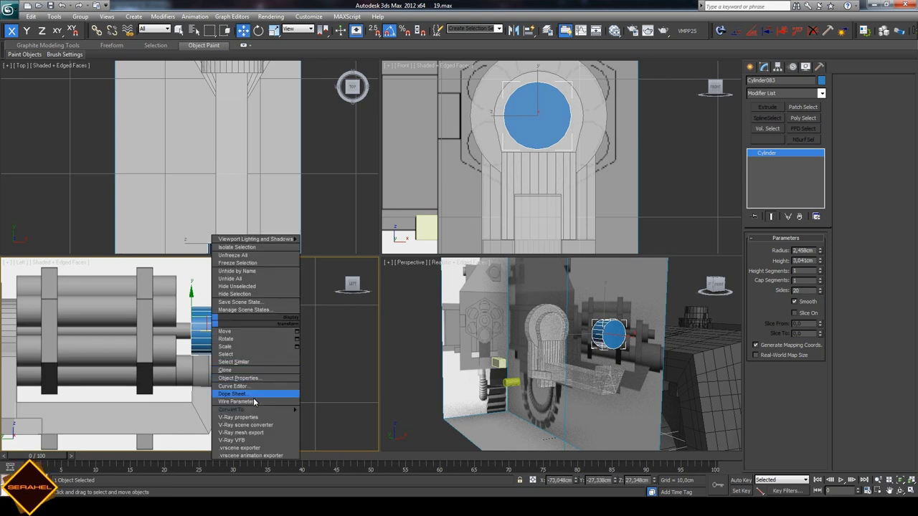
click(820, 288)
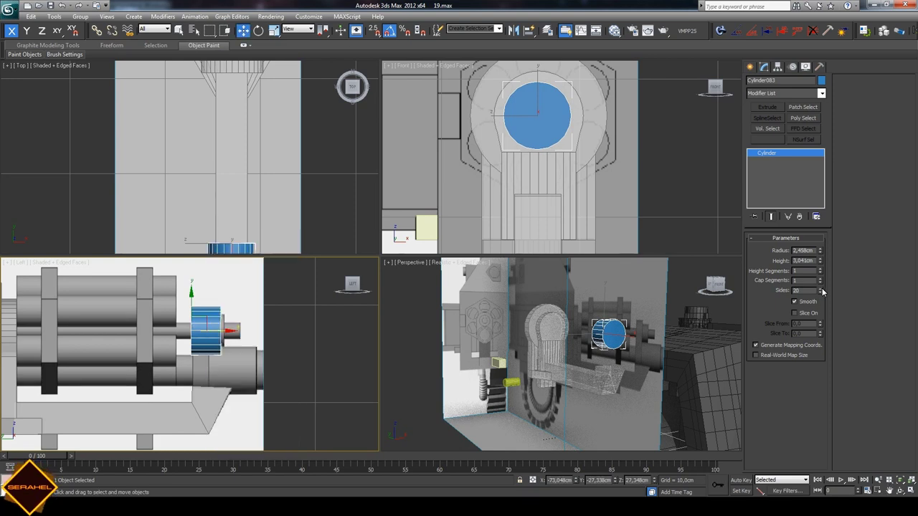
click(821, 293)
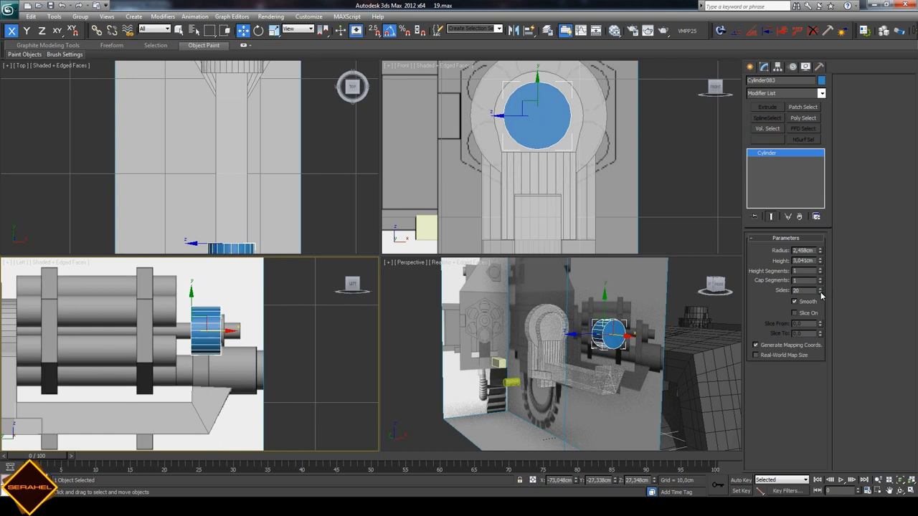
- Rotate the cylinder about 1 degree in the maximized Front view
click(259, 30)
right_click(610, 134)
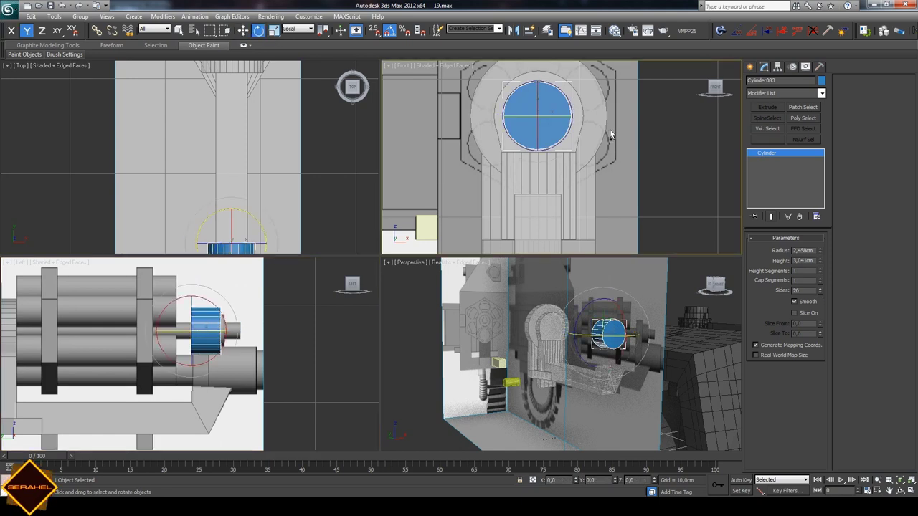
drag(578, 108, 577, 120)
click(902, 480)
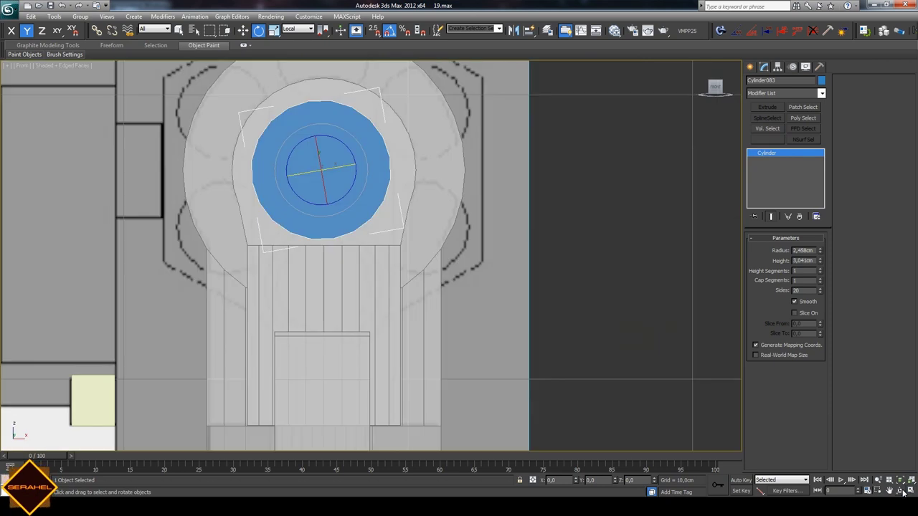
click(889, 490)
drag(469, 205, 524, 256)
scroll(540, 230, up, 3)
scroll(539, 233, up, 2)
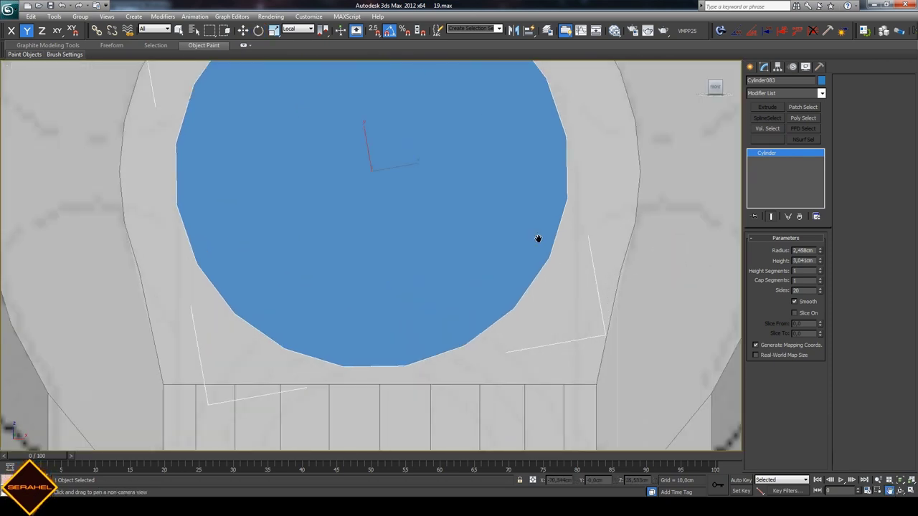
drag(415, 139, 397, 192)
click(261, 31)
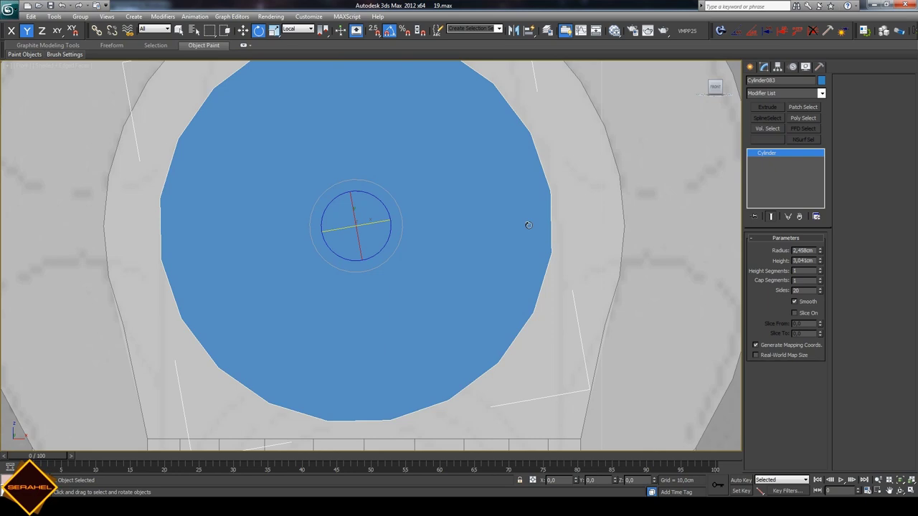
drag(394, 191, 393, 200)
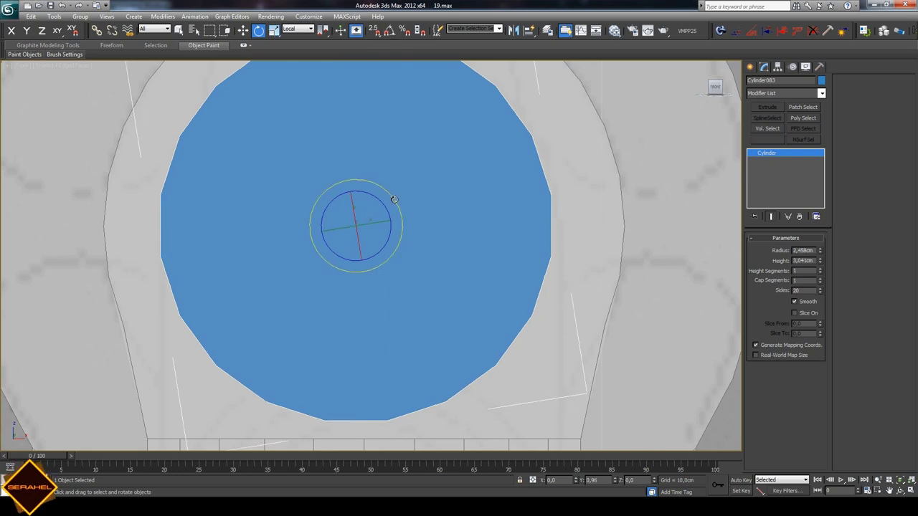
key(F6)
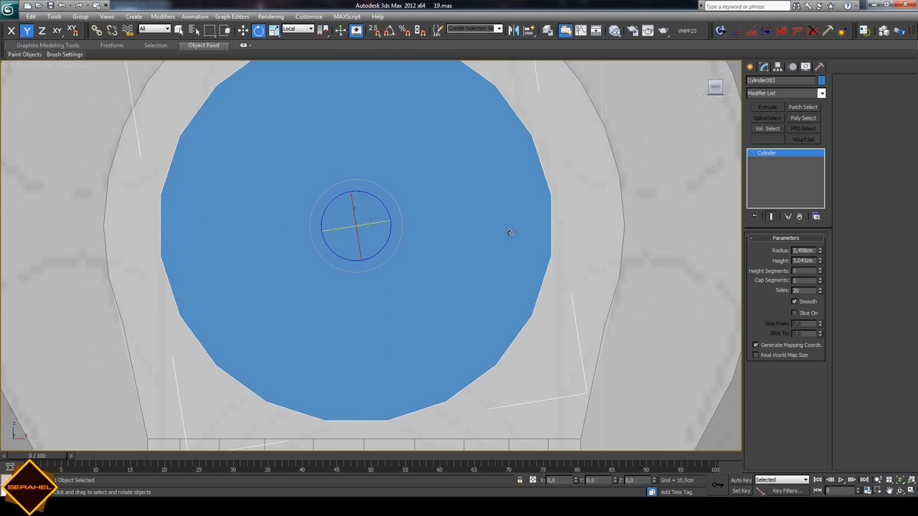
right_click(477, 210)
- Convert the cylinder to editable poly and drag its lower vertices downward
click(601, 306)
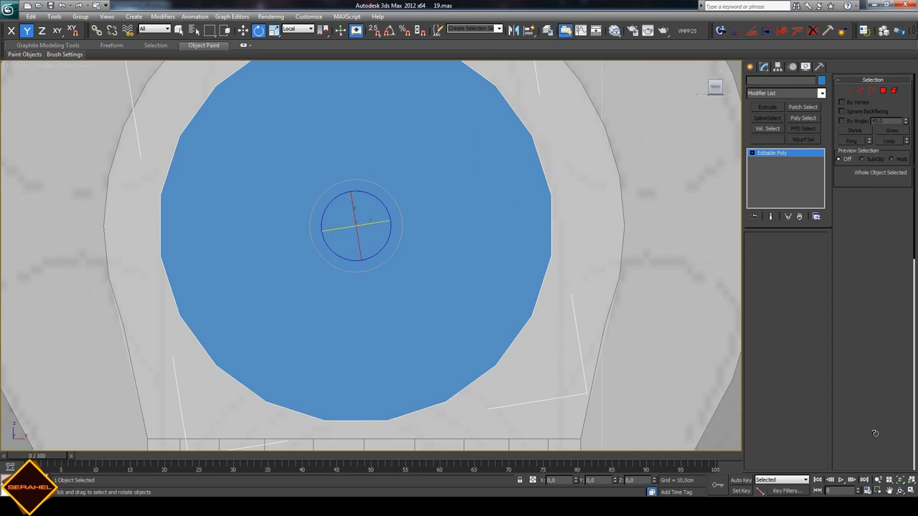
key(alt+w)
click(762, 250)
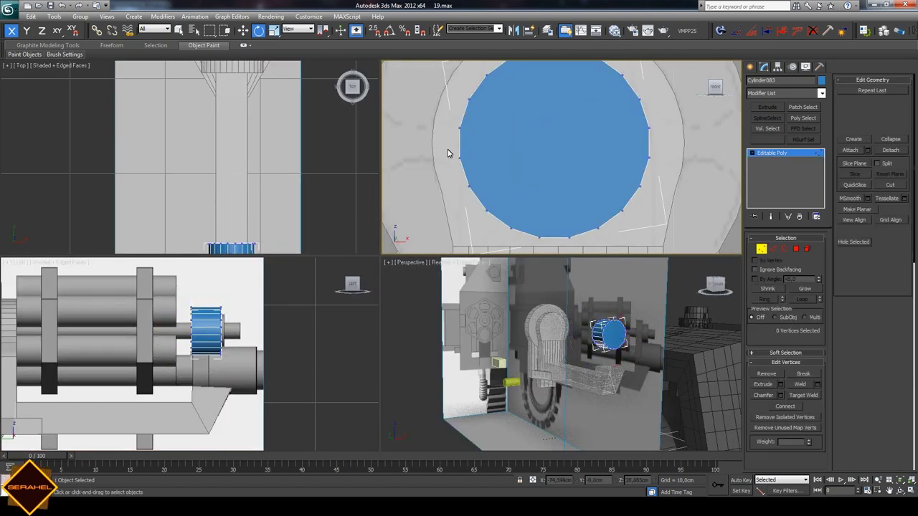
key(ctrl+a)
scroll(459, 151, down, 3)
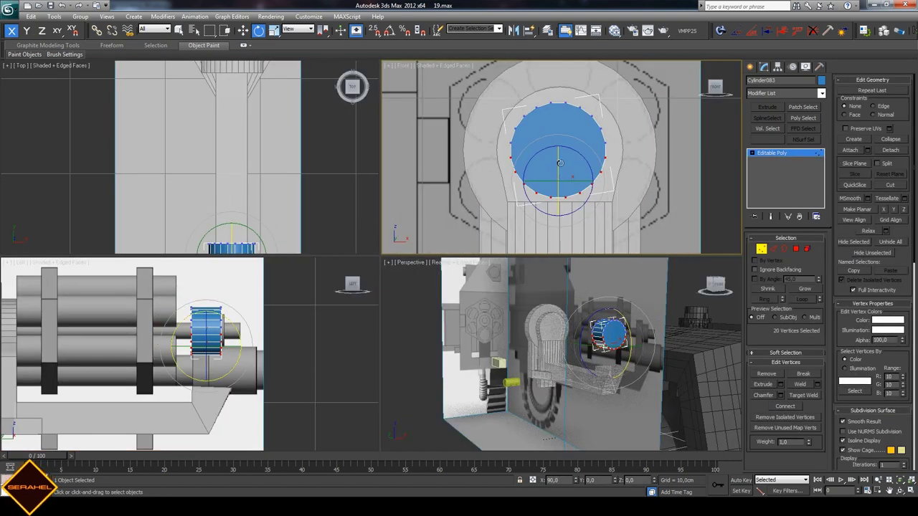
click(243, 31)
mouse_move(558, 162)
mouse_down()
mouse_move(551, 220)
mouse_move(552, 209)
mouse_up()
- Refine the cap shape, then reselect all 20 vertices and raise them slightly
scroll(560, 182, down, 2)
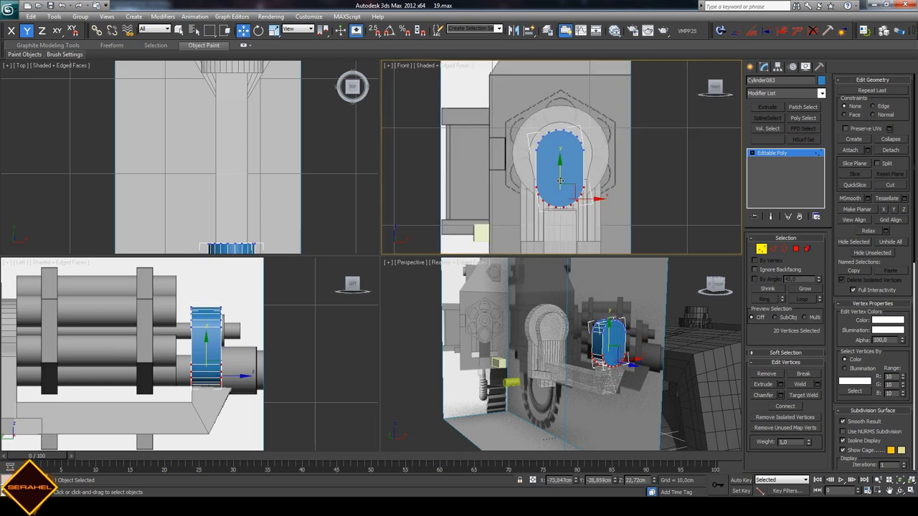
mouse_move(560, 175)
mouse_down()
mouse_move(567, 187)
mouse_move(573, 169)
mouse_up()
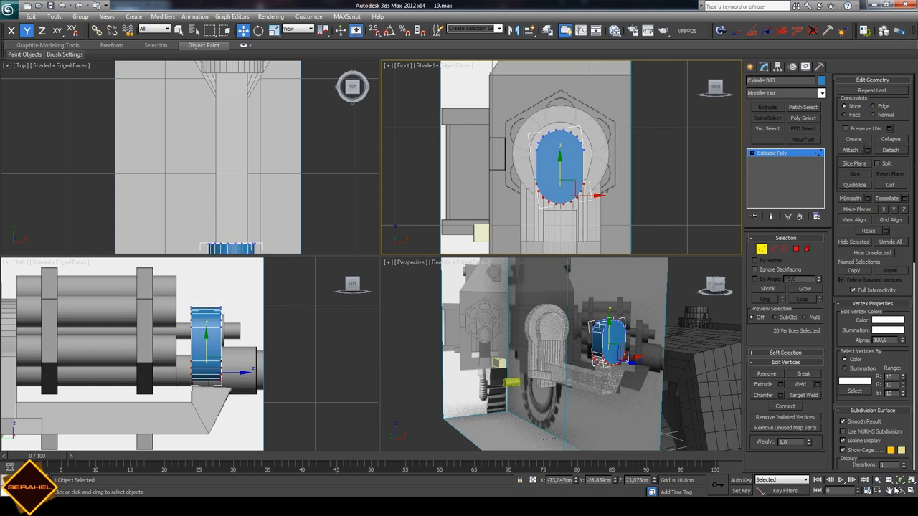
middle_drag(643, 204, 642, 198)
scroll(642, 198, up, 3)
scroll(607, 174, up, 1)
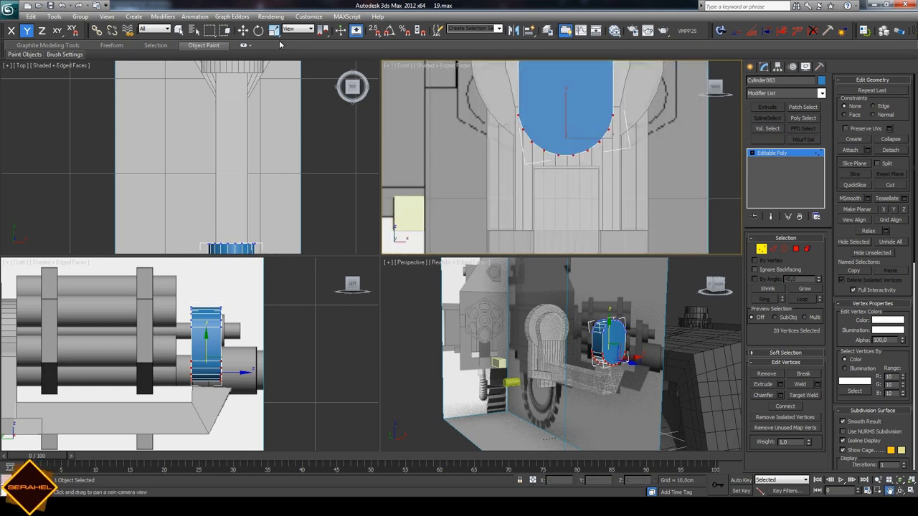
click(244, 30)
key(x)
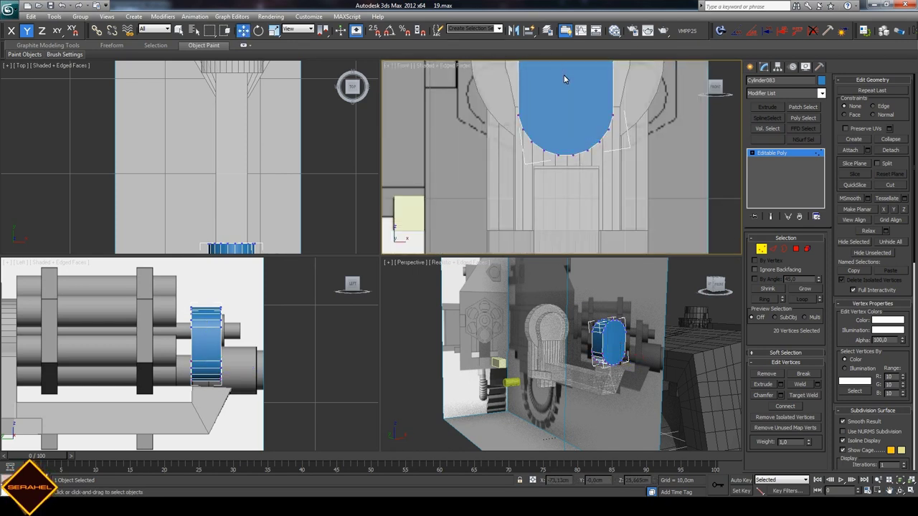
key(ctrl+a)
mouse_move(563, 111)
mouse_down()
mouse_move(574, 96)
mouse_move(575, 135)
mouse_up()
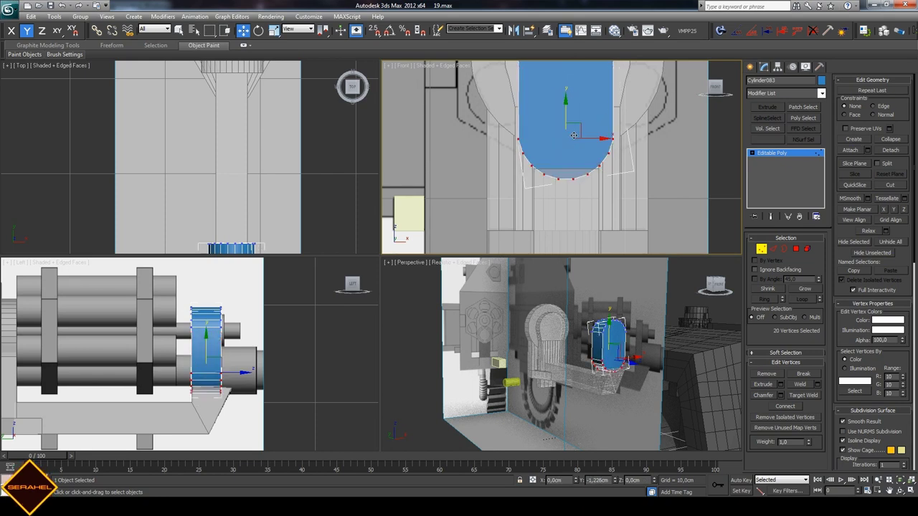
- Detach all of Box100's polygons and hide the detached arched piece
click(750, 66)
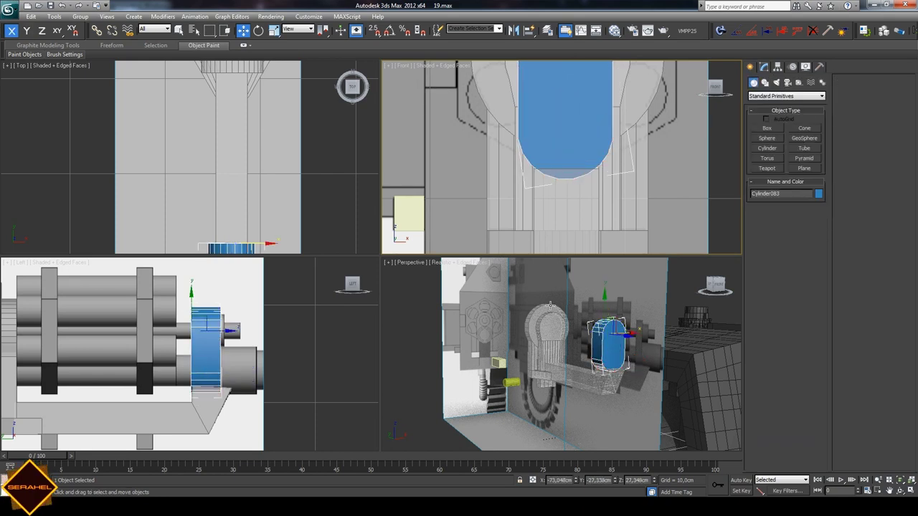
click(537, 316)
click(764, 66)
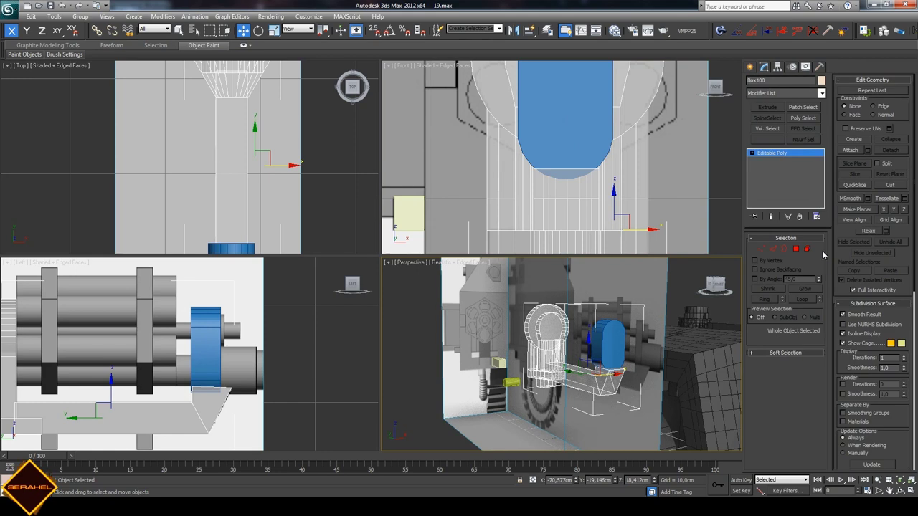
click(806, 249)
key(ctrl+a)
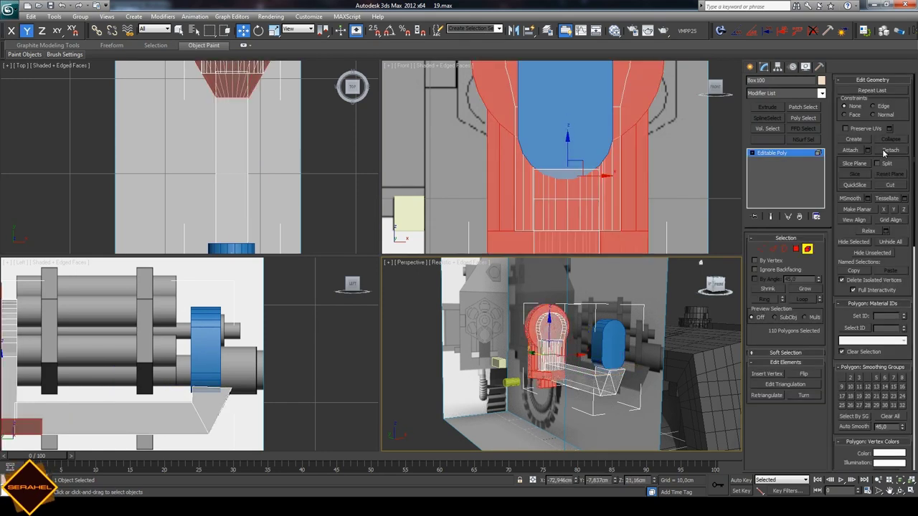
click(890, 150)
key(Return)
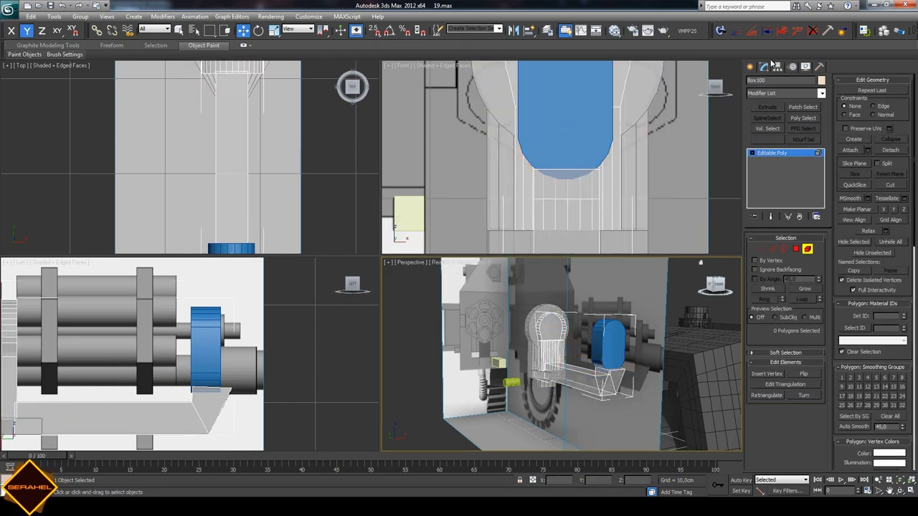
click(750, 66)
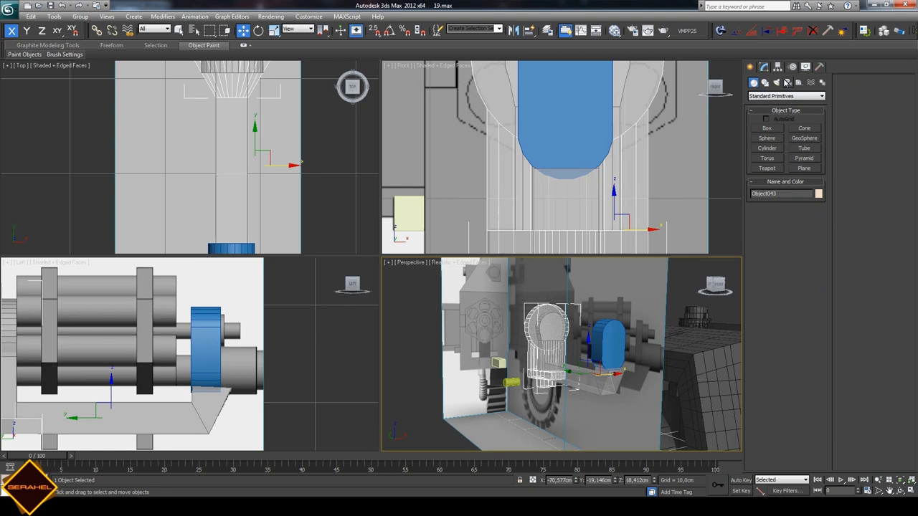
click(805, 67)
click(784, 290)
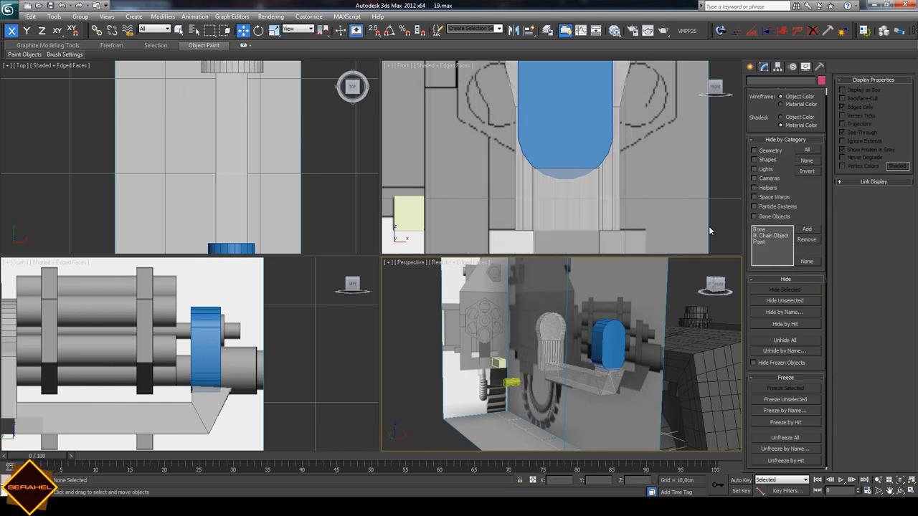
- Nudge Cylinder083's vertex arc upward and shift the cylinder slightly right
click(580, 181)
scroll(580, 182, down, 2)
click(763, 66)
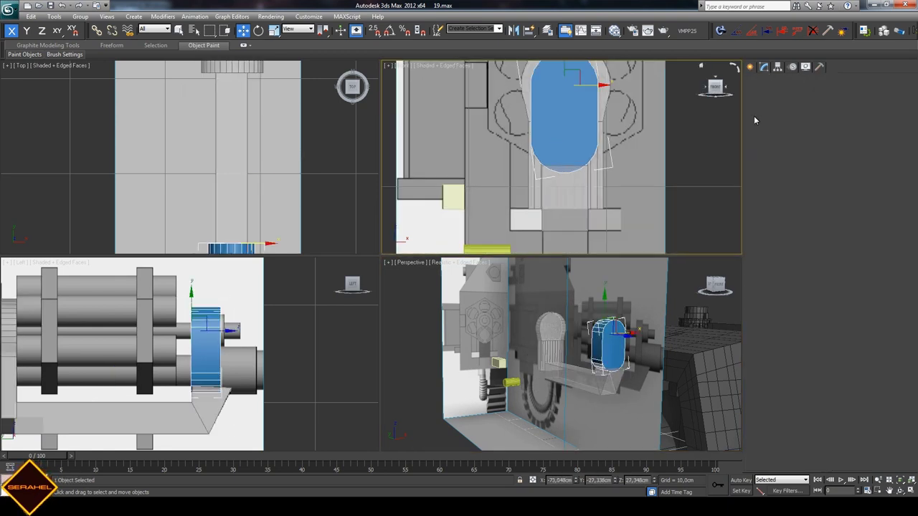
click(760, 249)
scroll(563, 130, up, 2)
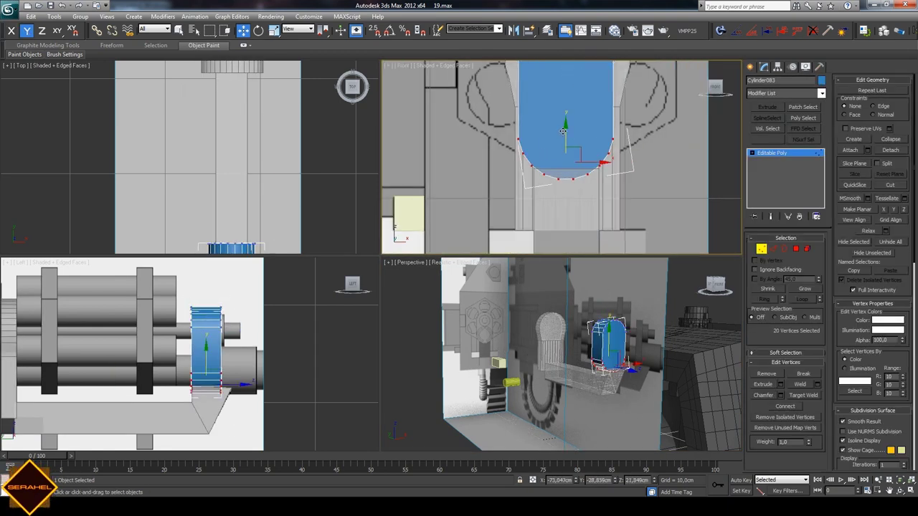
mouse_move(566, 133)
mouse_down()
mouse_move(577, 127)
mouse_move(577, 135)
mouse_up()
click(658, 126)
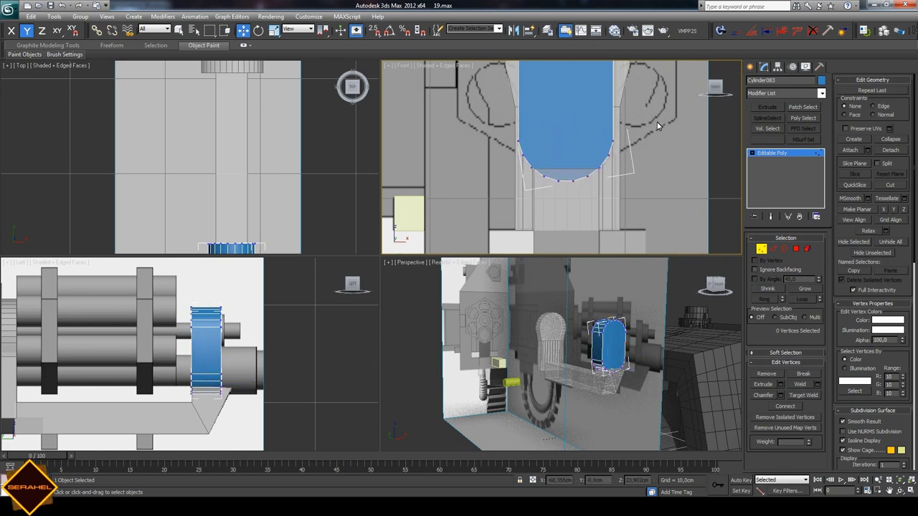
middle_drag(558, 112, 526, 183)
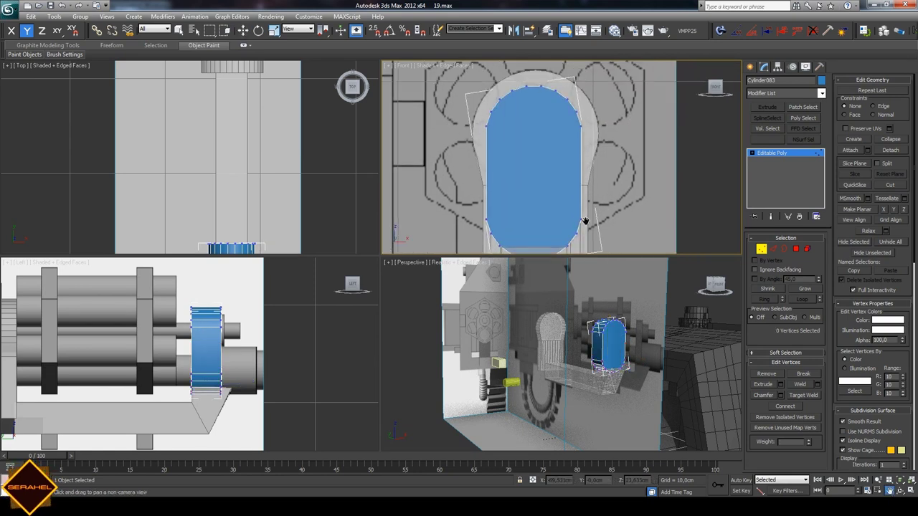
click(751, 66)
drag(566, 135, 568, 136)
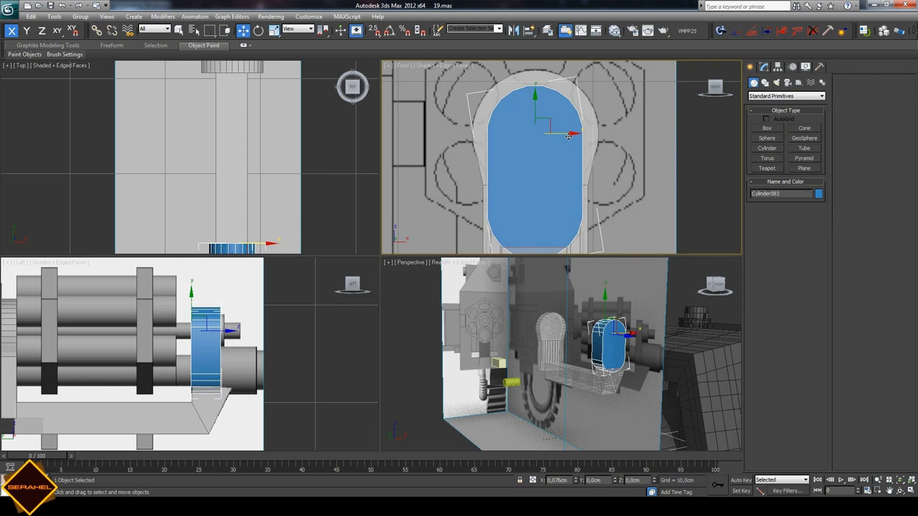
- Box-select the cylinder's vertices in the Left view and move them along X to thin it
click(763, 66)
click(761, 248)
drag(240, 290, 223, 407)
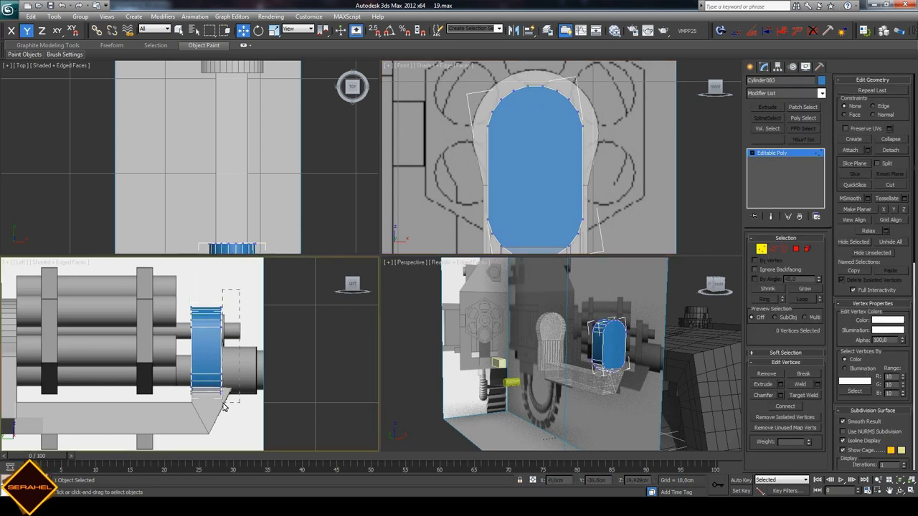
drag(264, 353, 243, 353)
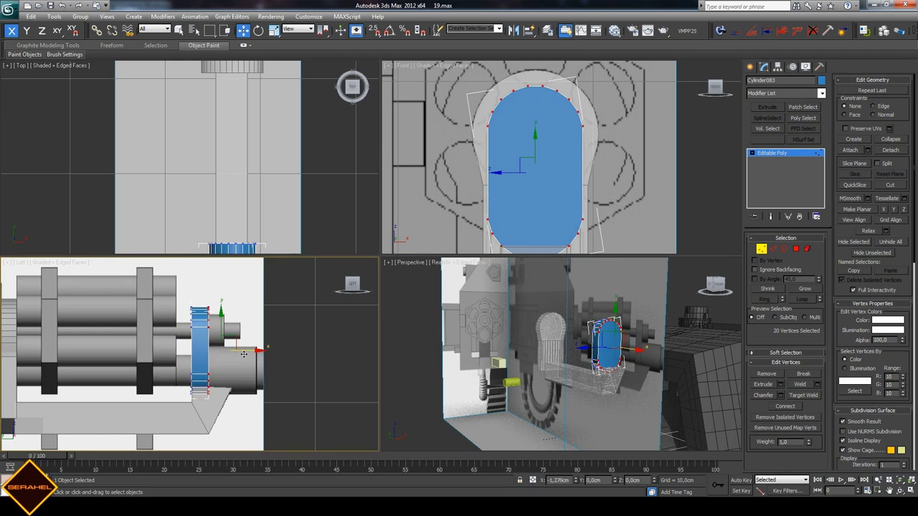
drag(243, 354, 240, 355)
click(265, 350)
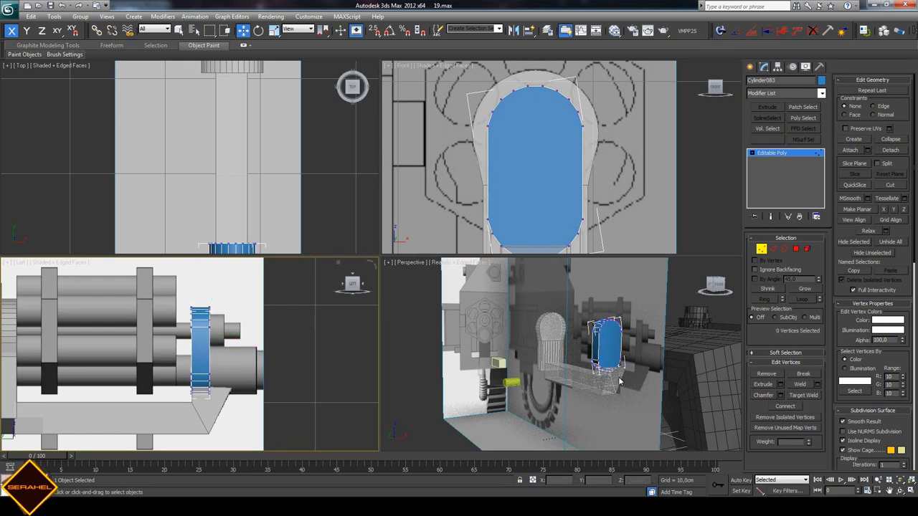
click(887, 489)
scroll(649, 223, up, 3)
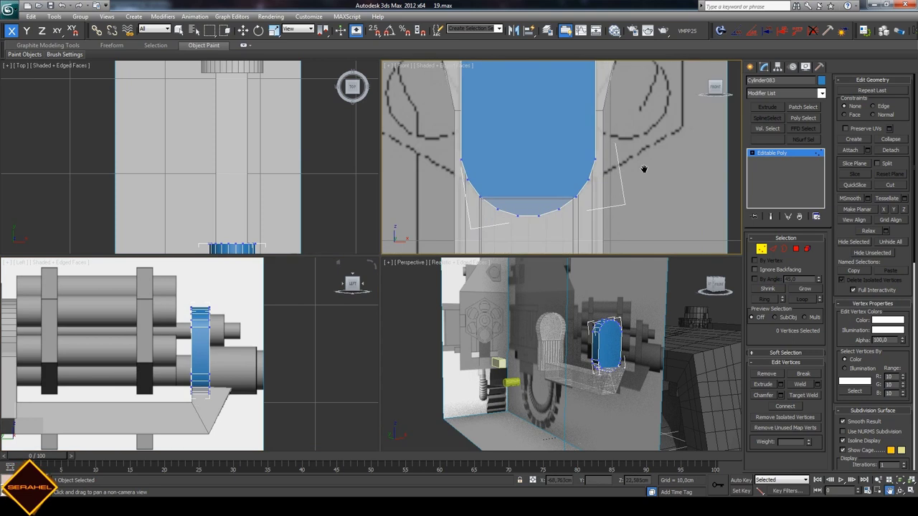
right_click(646, 172)
click(749, 66)
- Make the capsule see-through and draw a tube ring centred on it, discarding a trial cylinder
click(768, 148)
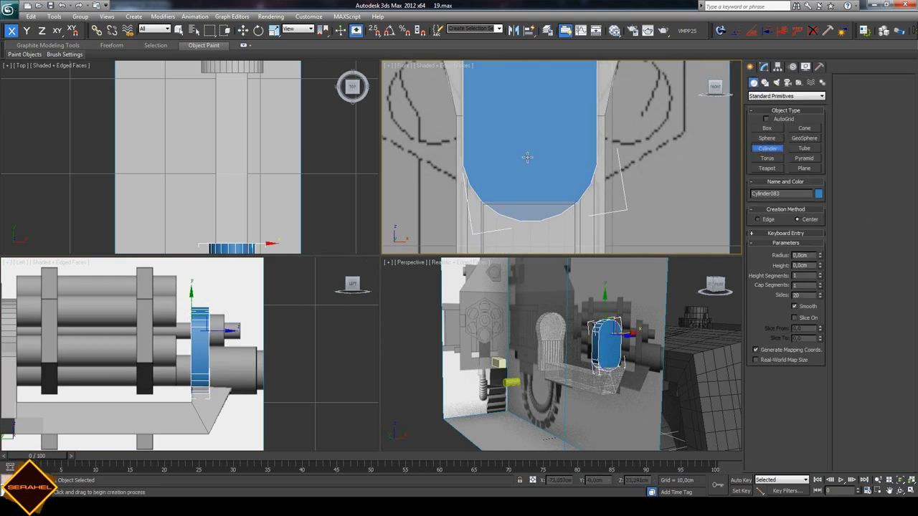
key(super)
key(super)
key(alt+x)
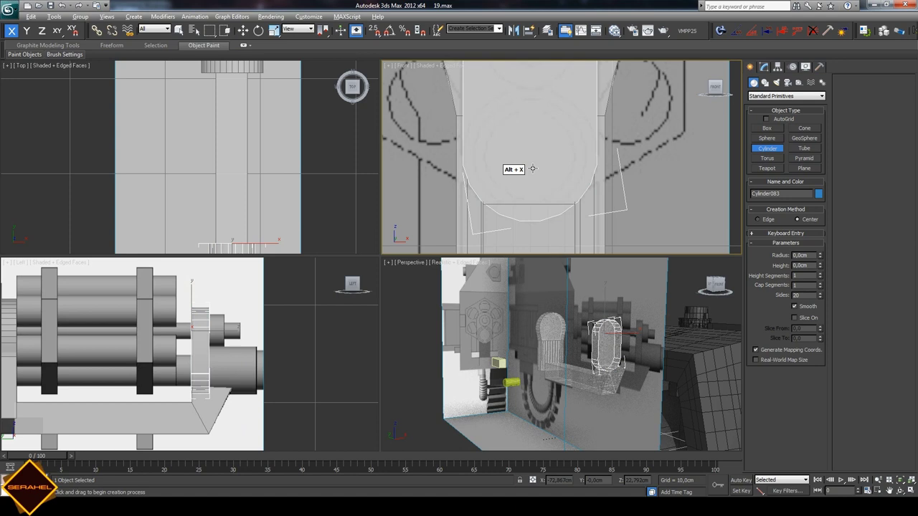
drag(529, 147, 547, 205)
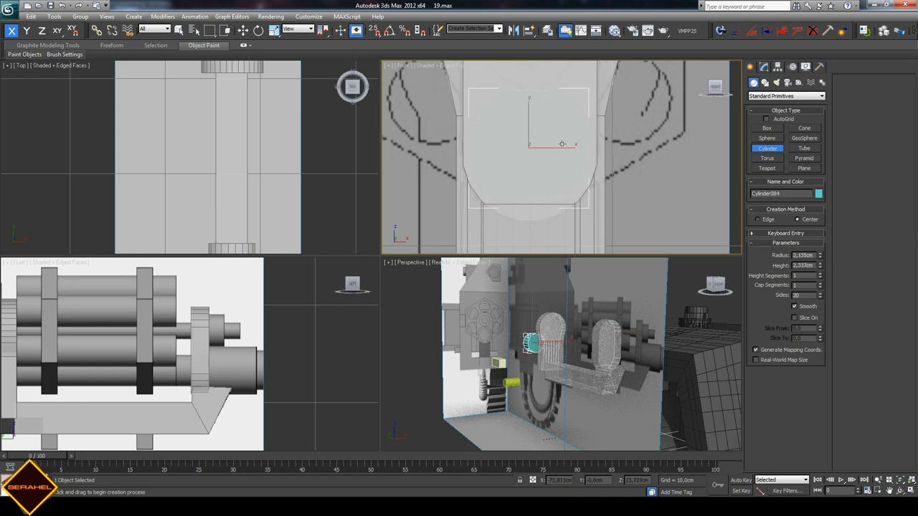
key(Delete)
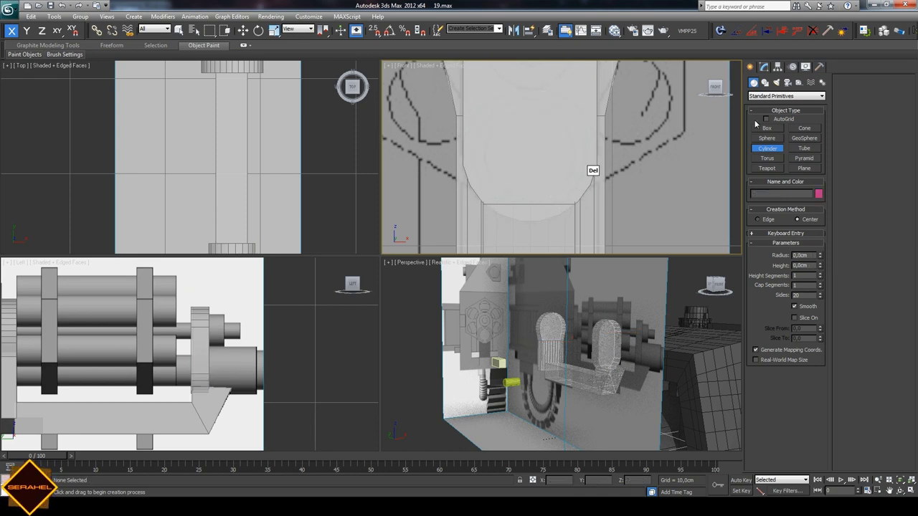
click(803, 148)
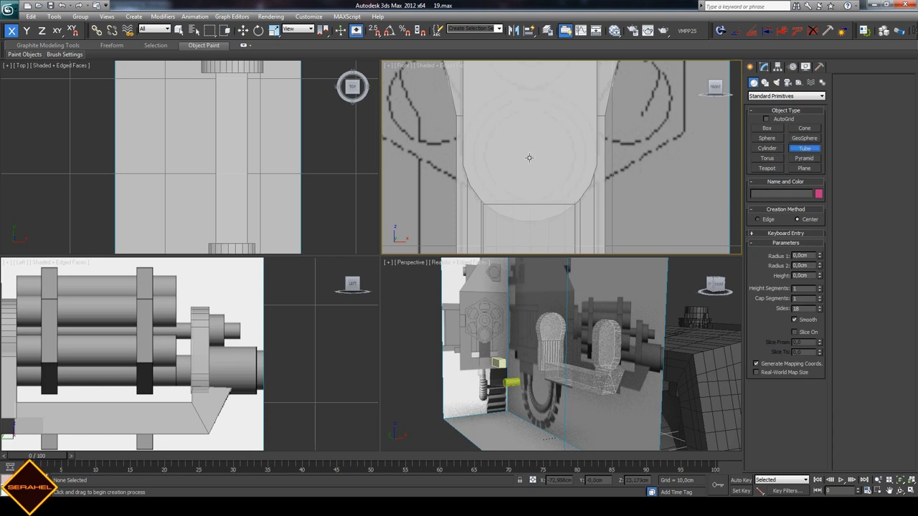
mouse_move(530, 157)
mouse_down()
mouse_move(547, 218)
mouse_move(548, 204)
mouse_up()
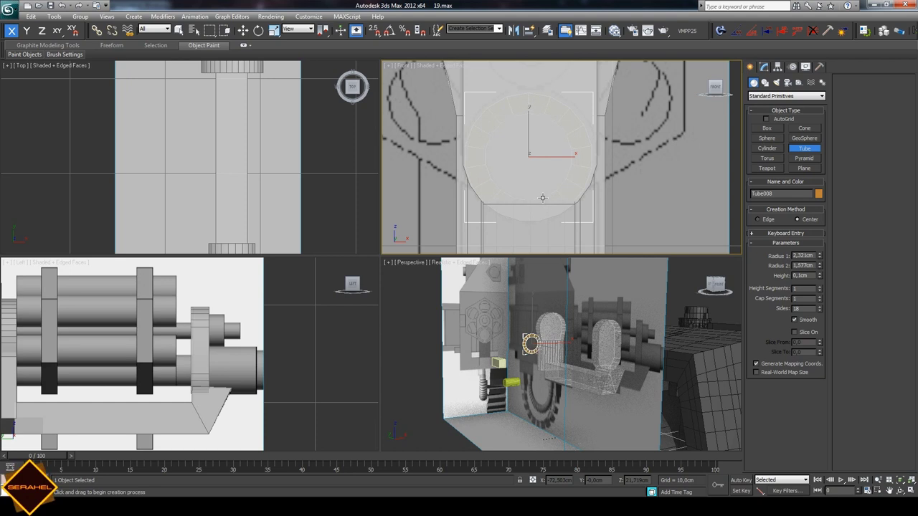
- Set the tube height to 2.891 cm with 2 cap segments and slide it to the barrel end
click(587, 196)
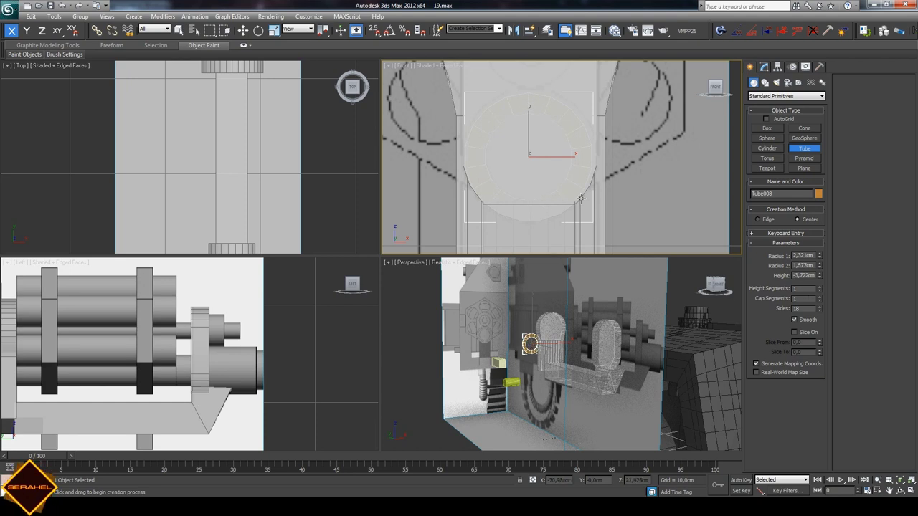
click(724, 297)
click(819, 296)
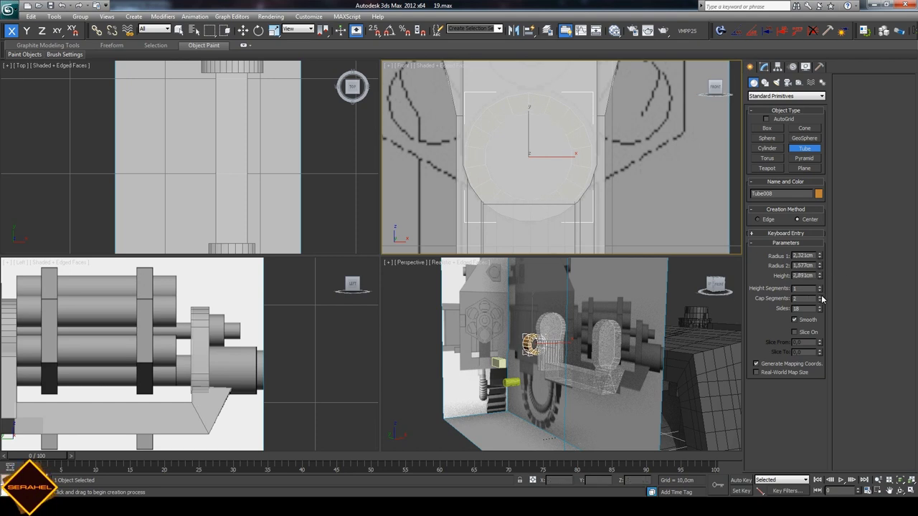
click(243, 30)
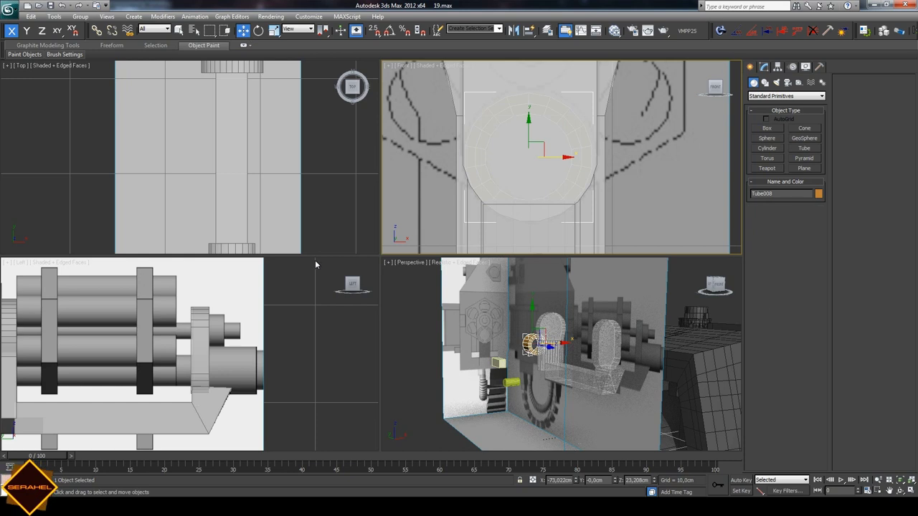
middle_click(305, 308)
scroll(132, 359, down, 5)
drag(150, 358, 221, 358)
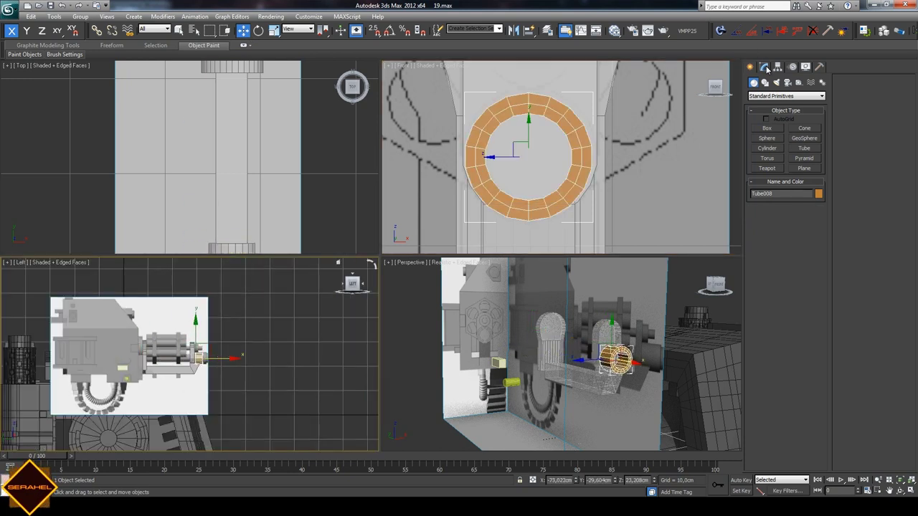
click(765, 67)
click(819, 291)
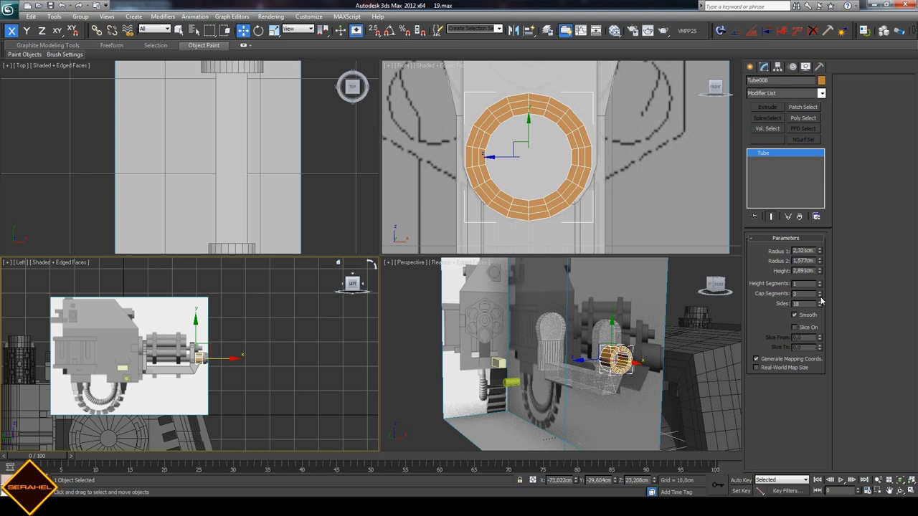
click(819, 296)
- Nudge the tube ring slightly right and scale it slightly larger
click(889, 491)
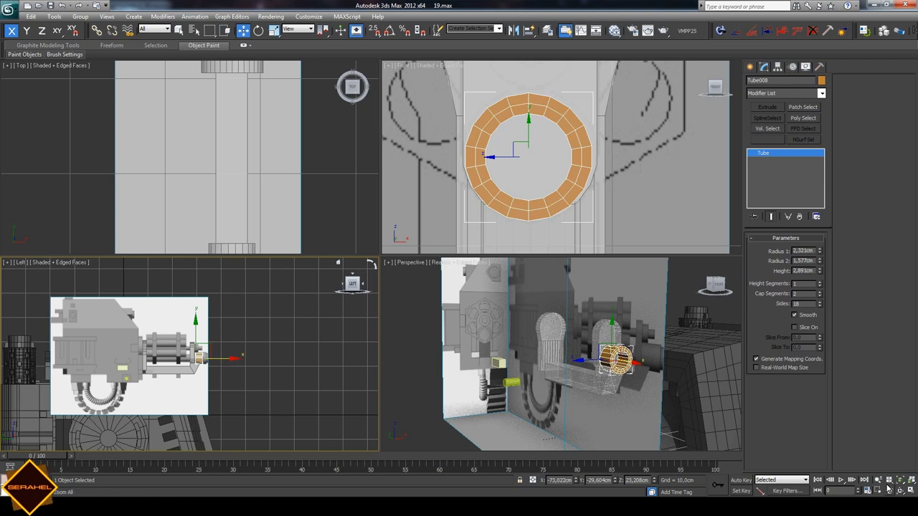
scroll(297, 402, up, 3)
scroll(259, 357, up, 2)
scroll(215, 344, up, 5)
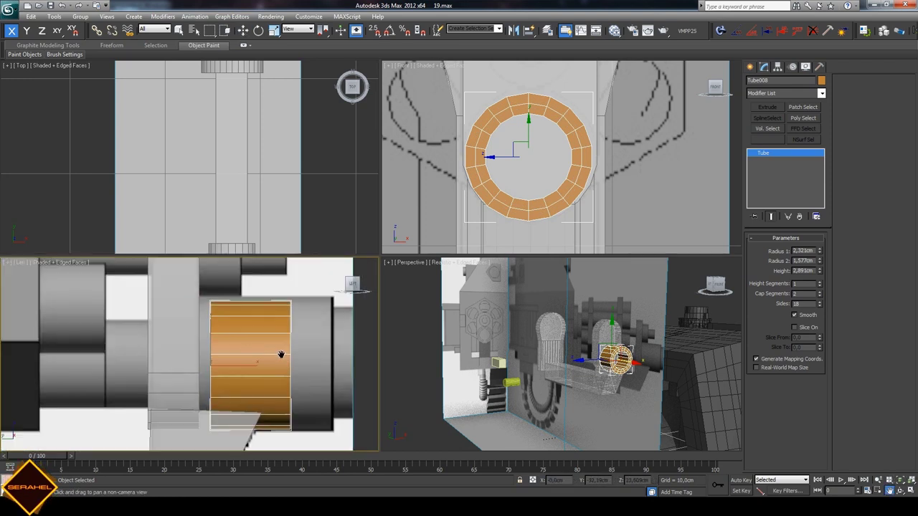
scroll(215, 344, down, 1)
key(w)
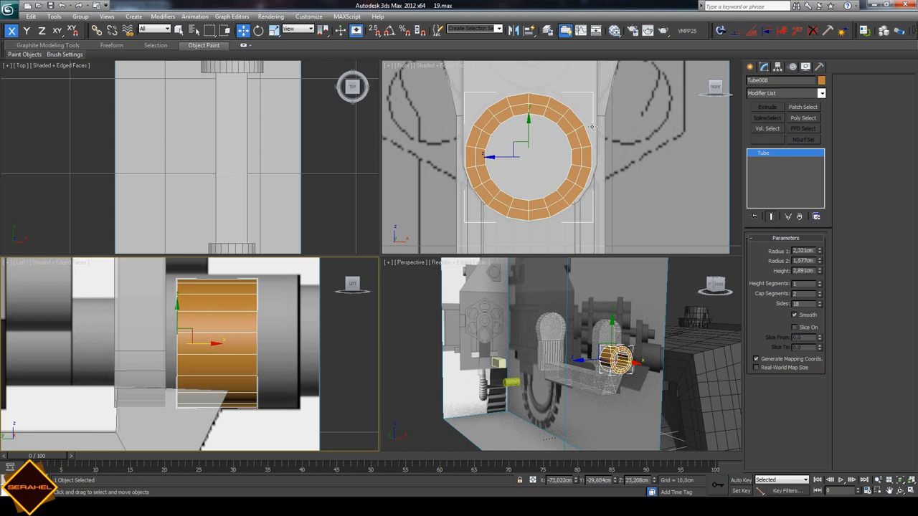
click(592, 126)
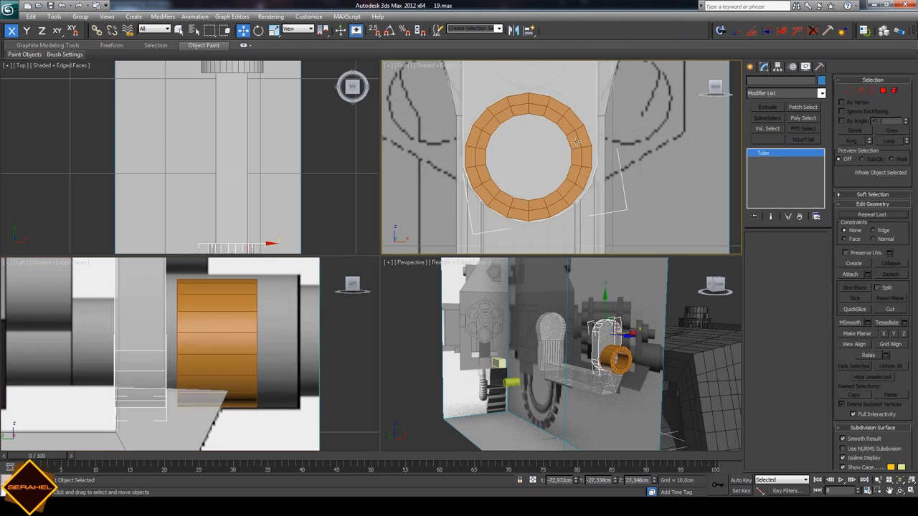
click(575, 141)
drag(541, 144, 543, 144)
key(r)
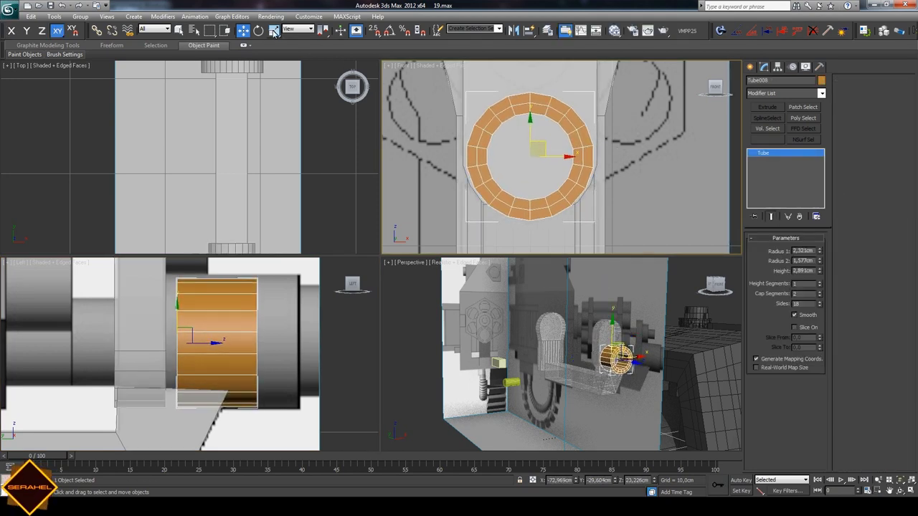
click(538, 132)
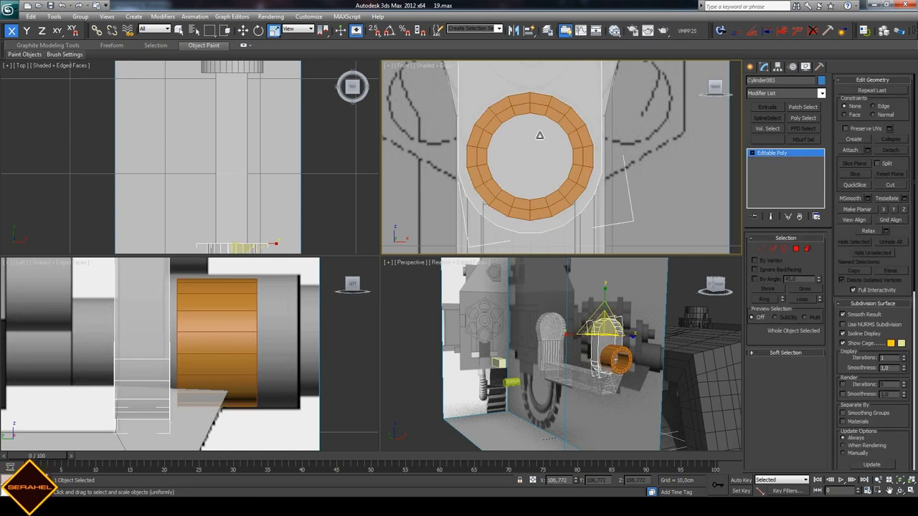
click(538, 143)
drag(541, 140, 532, 130)
- Undo a trial 10-degree tilt of the tube and shift it slightly down
key(w)
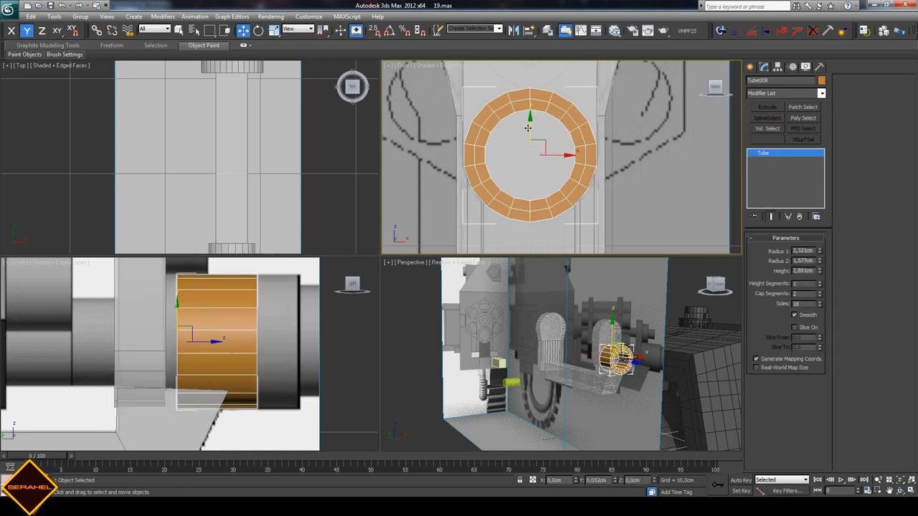
click(259, 31)
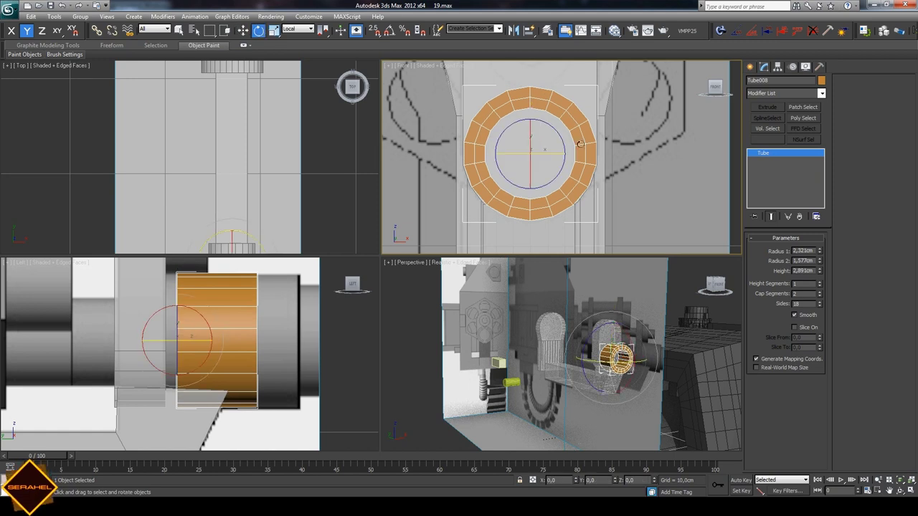
drag(570, 139, 573, 149)
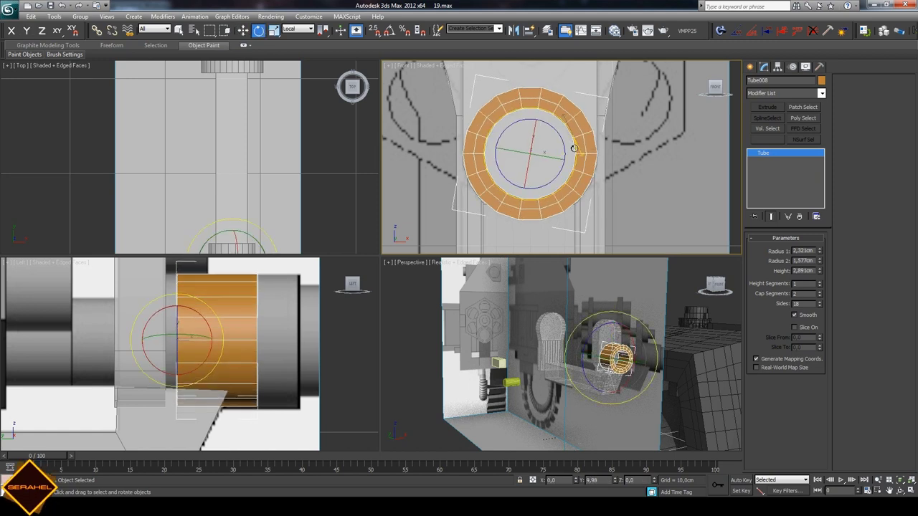
click(243, 31)
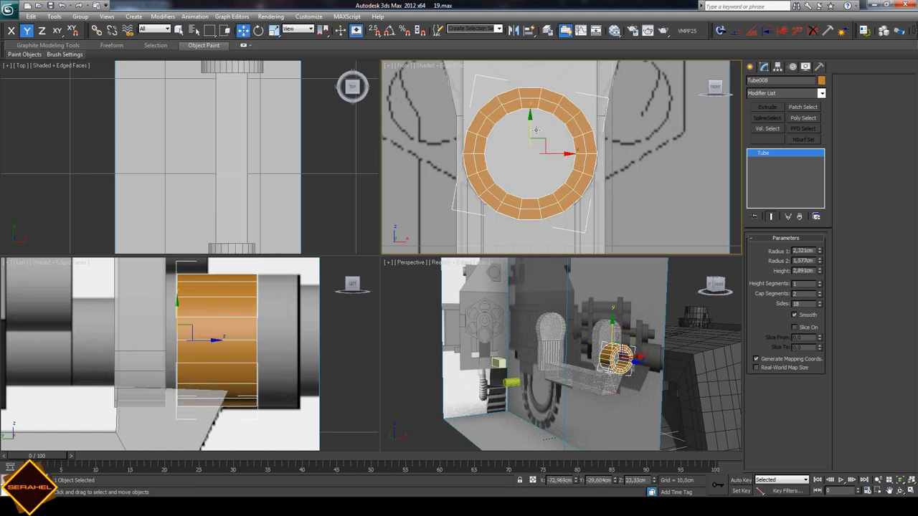
key(ctrl+z)
key(ctrl+z)
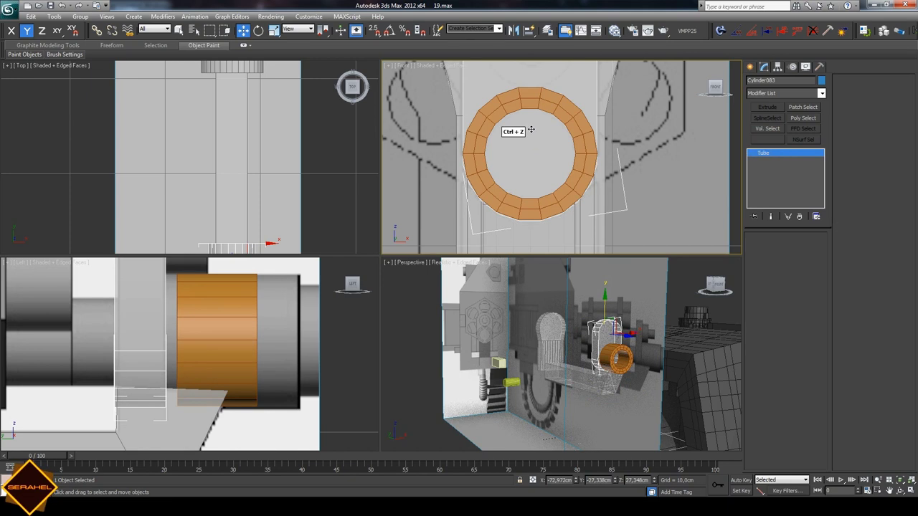
key(ctrl+y)
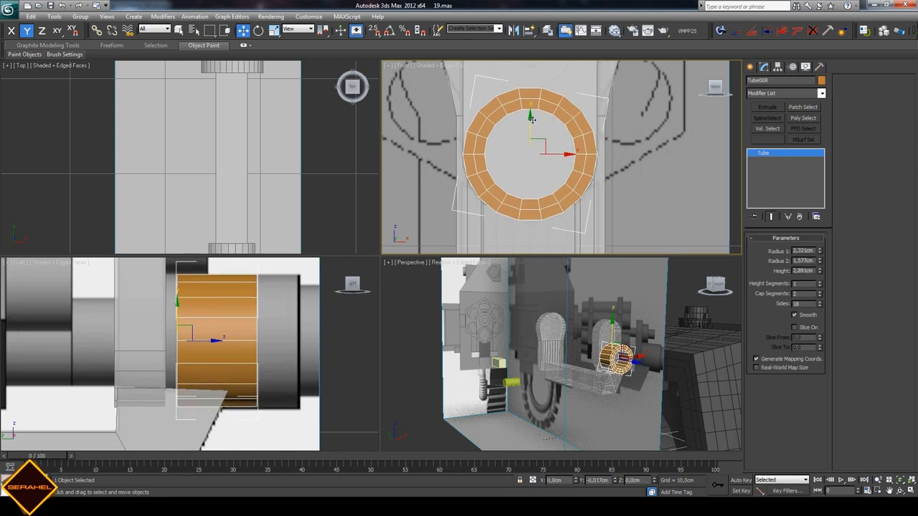
drag(532, 119, 542, 121)
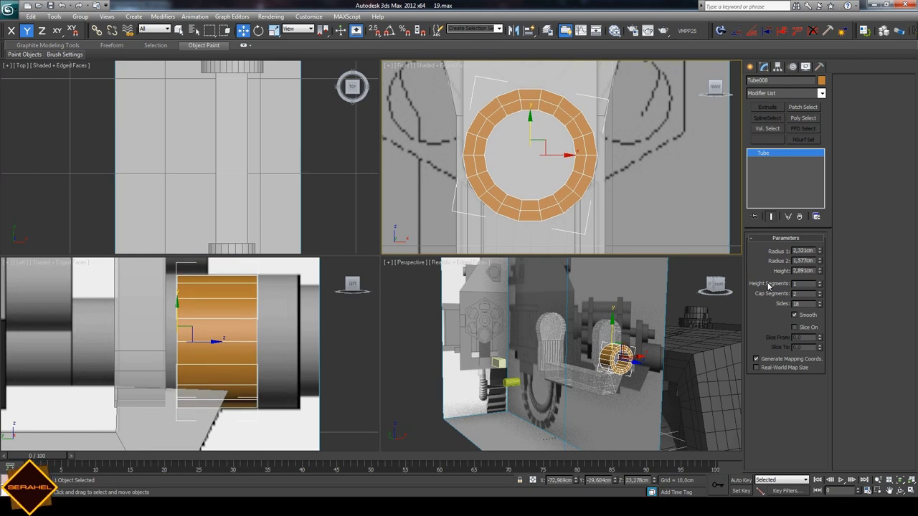
click(906, 488)
drag(545, 344, 578, 357)
scroll(582, 363, up, 5)
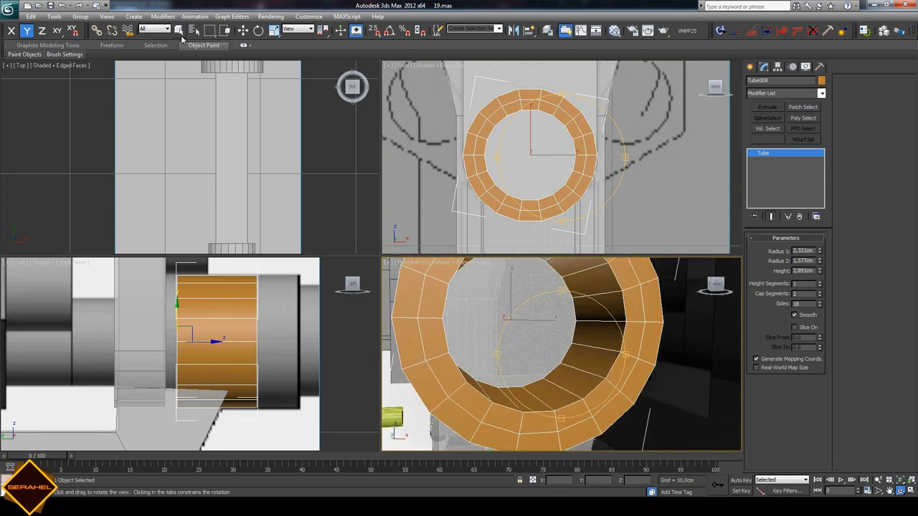
click(178, 29)
- Convert Tube008 to an editable poly and extrude its ring of 18 end-cap polygons outward
right_click(600, 301)
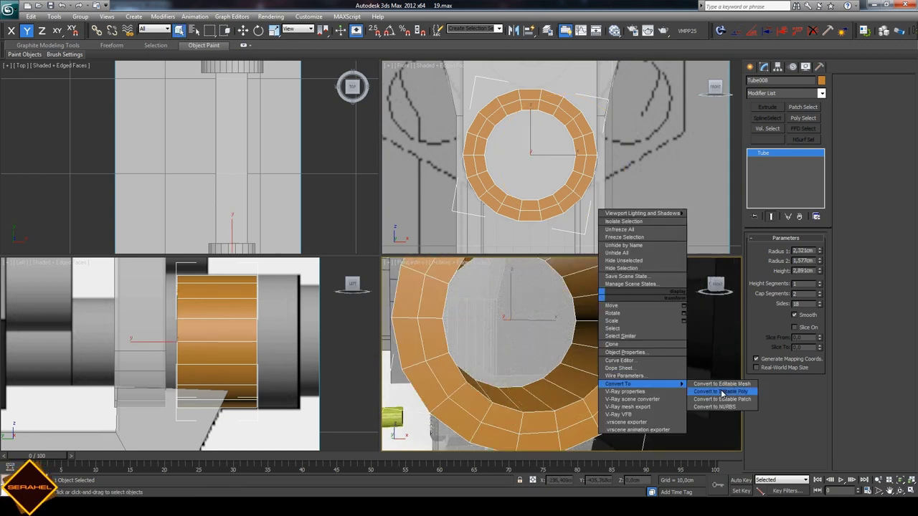
click(724, 395)
click(795, 249)
click(636, 307)
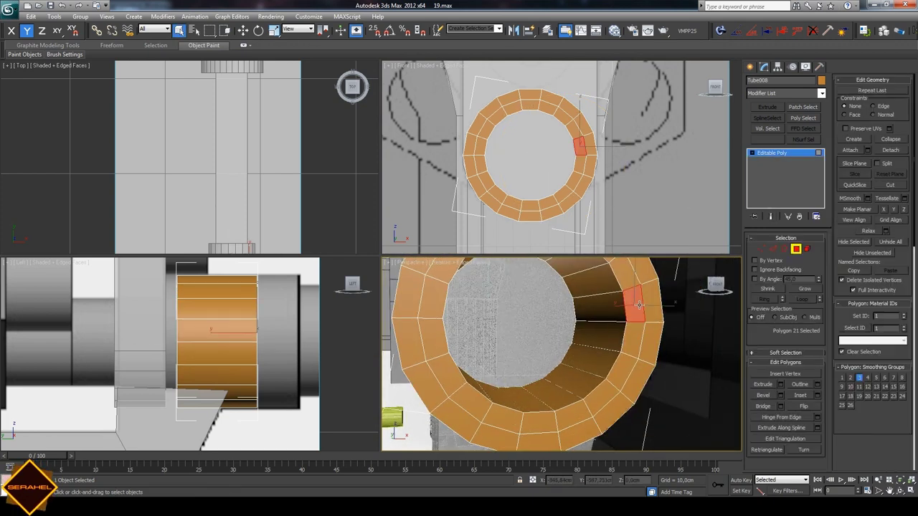
click(805, 298)
key(shift+e)
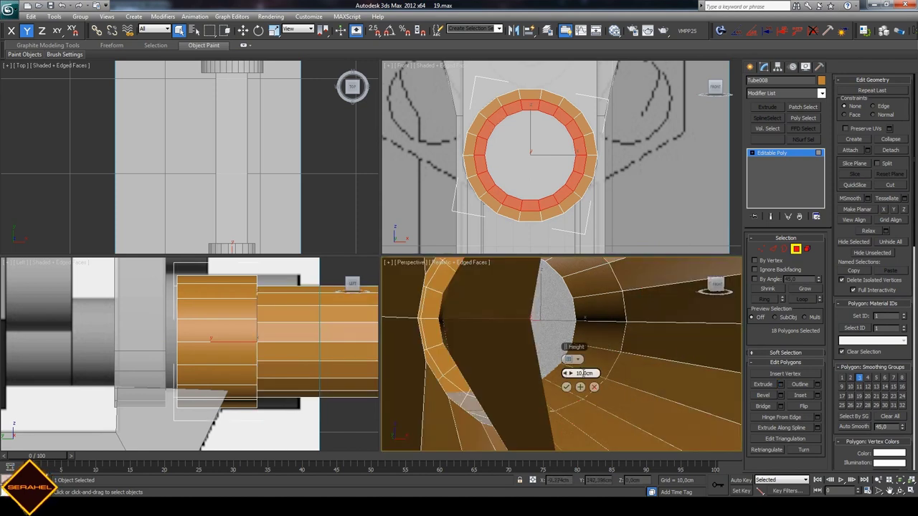
drag(540, 377, 553, 377)
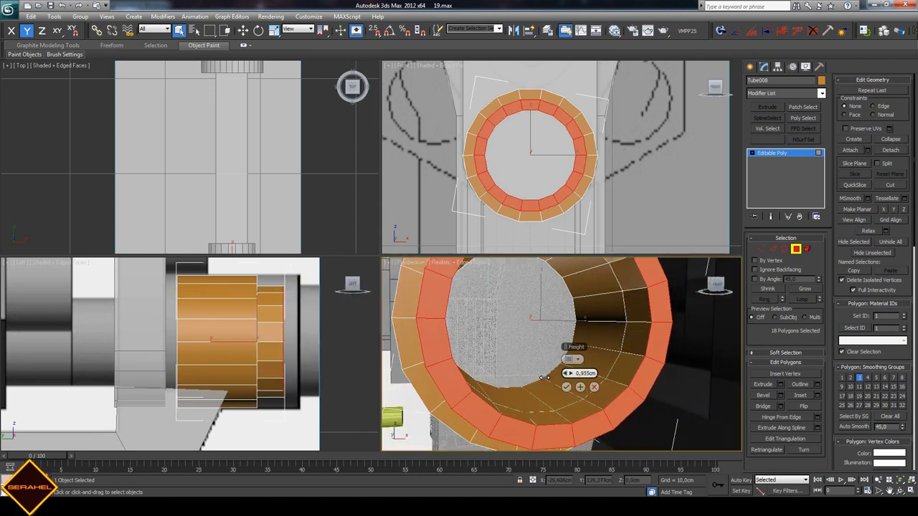
click(566, 388)
- Move the tube's vertex rings along X to form a longer, stepped sleeve
click(761, 249)
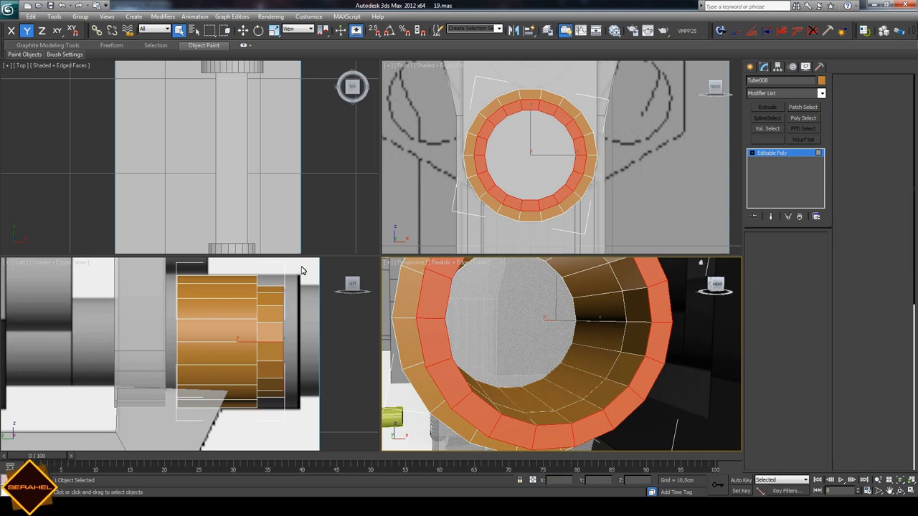
click(243, 30)
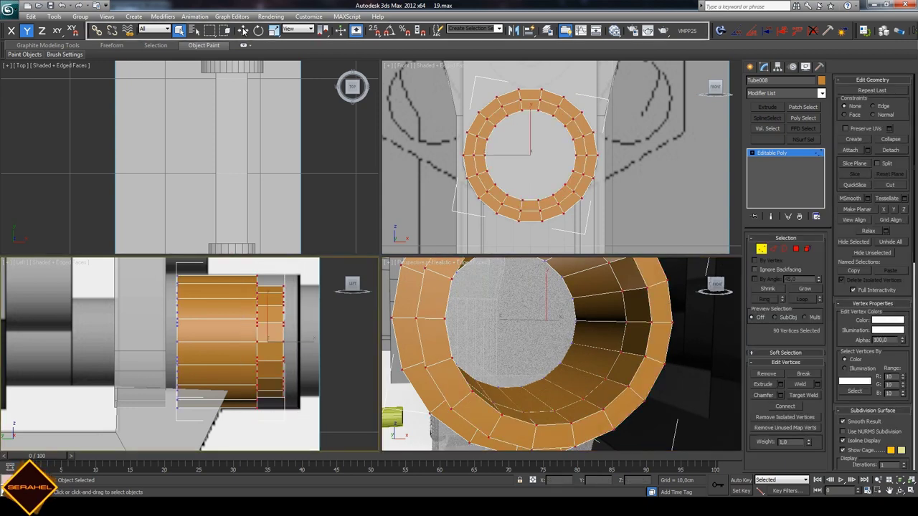
drag(294, 344, 339, 340)
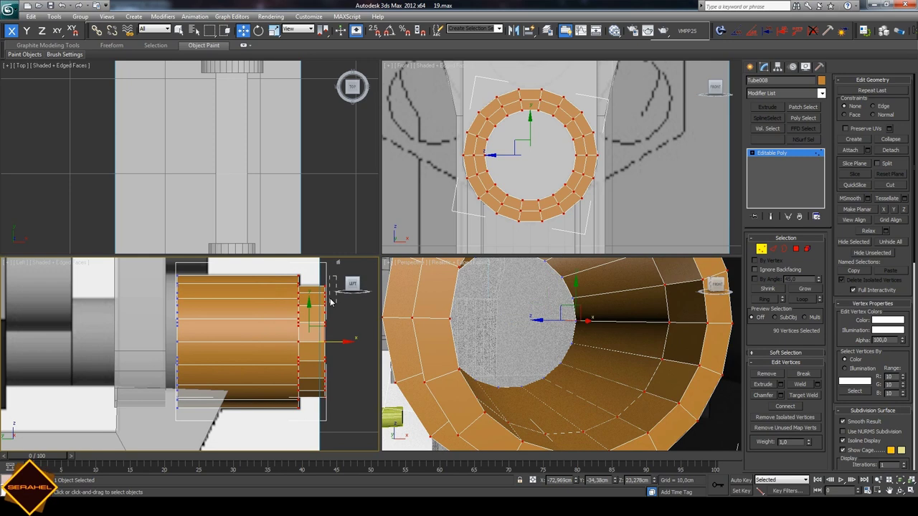
drag(308, 269, 341, 372)
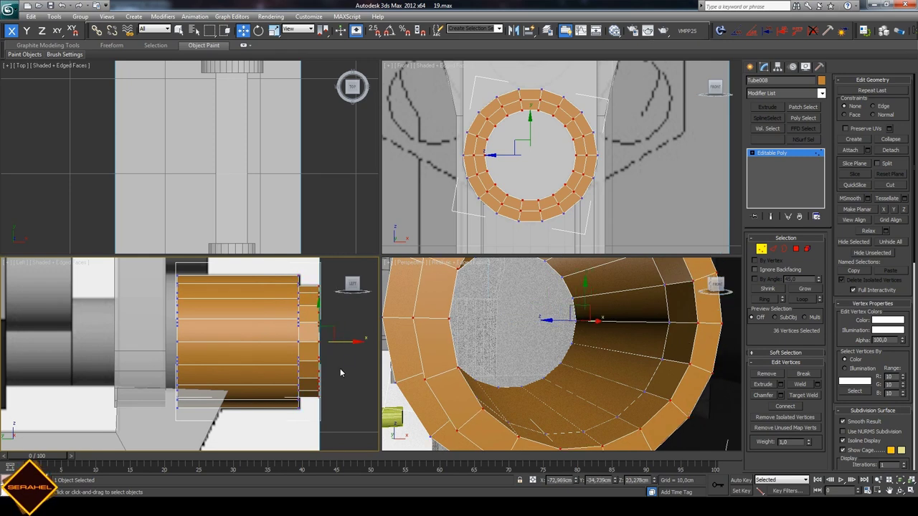
click(340, 372)
scroll(289, 361, down, 2)
drag(190, 395, 190, 396)
drag(210, 347, 203, 346)
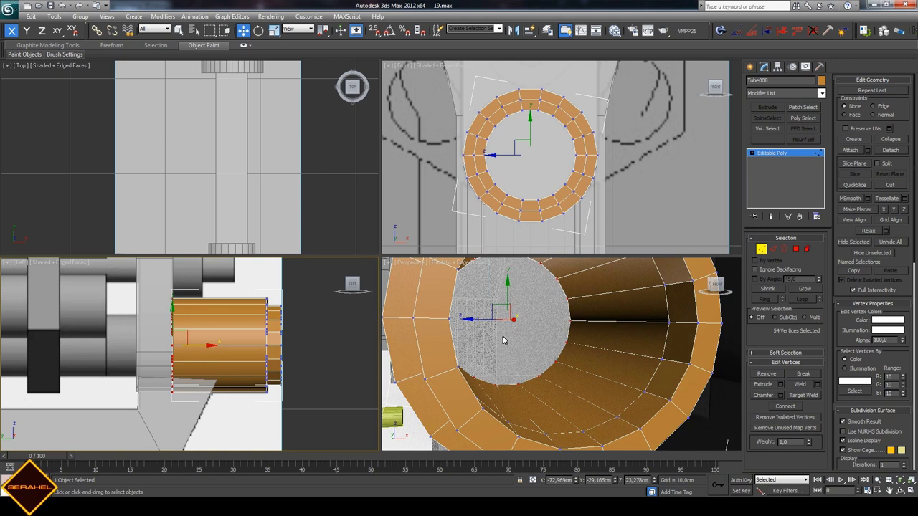
- Clear the vertex selection and orbit the perspective view to inspect the lengthened tube
click(646, 401)
scroll(646, 401, down, 10)
alt+middle_drag(645, 401, 631, 387)
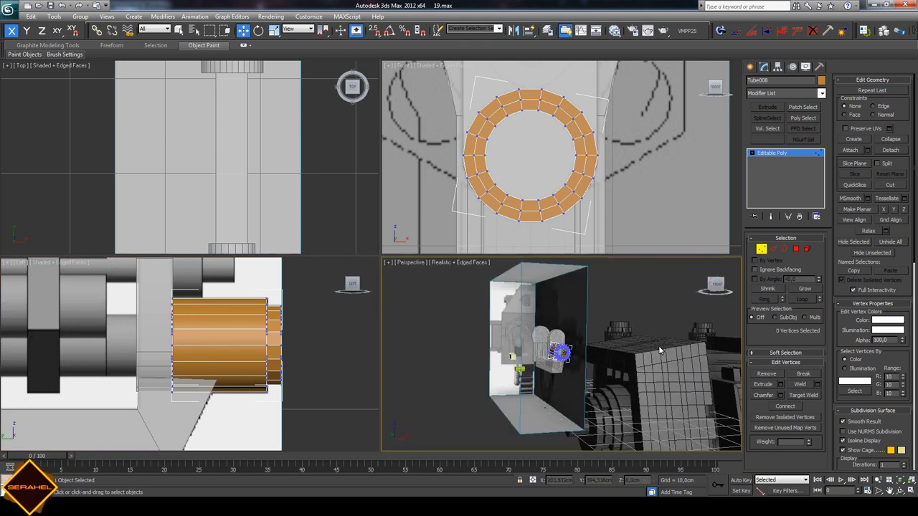
click(901, 492)
drag(581, 352, 574, 355)
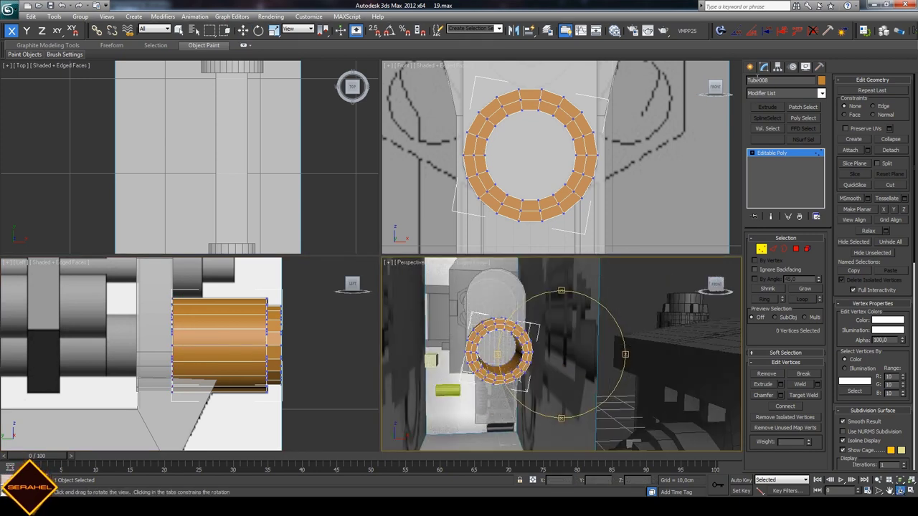
click(750, 67)
- Draw a pink cylinder in the Front view and move it inside the orange ring's hole
key(w)
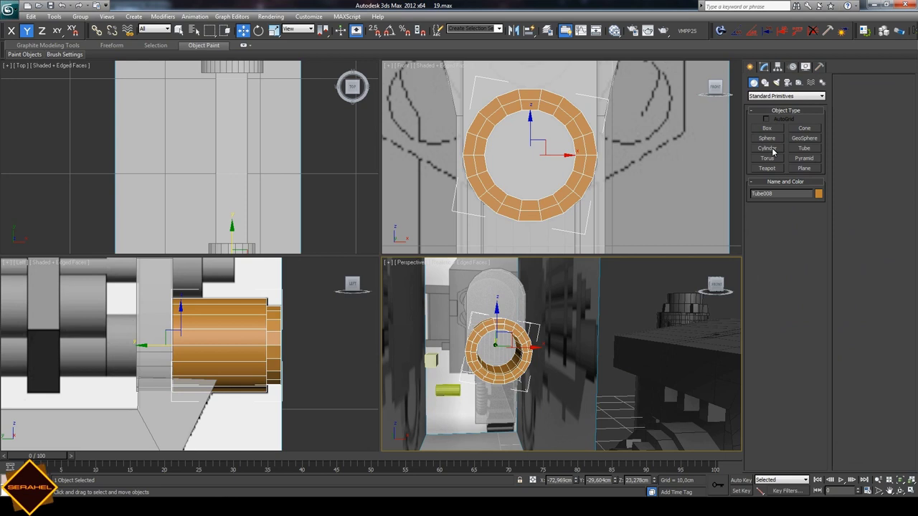
click(772, 150)
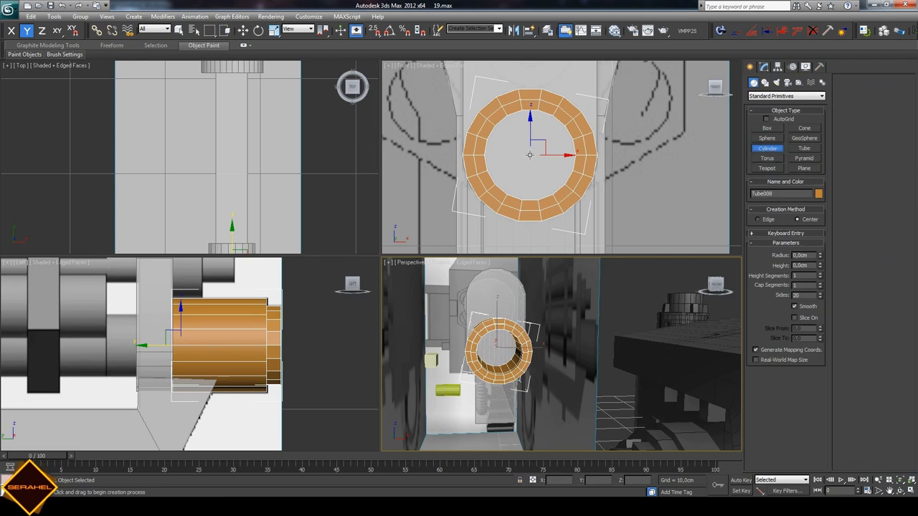
drag(529, 155, 536, 172)
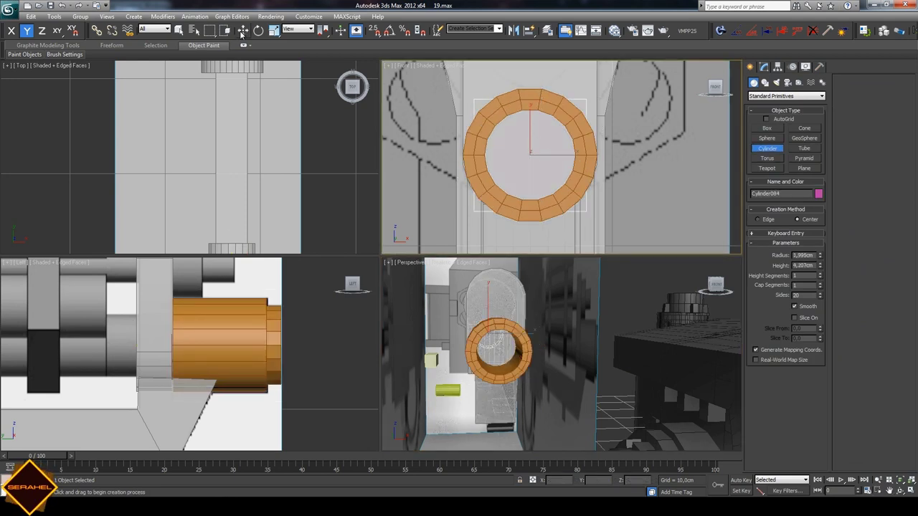
right_click(328, 148)
scroll(223, 114, down, 5)
drag(200, 81, 200, 153)
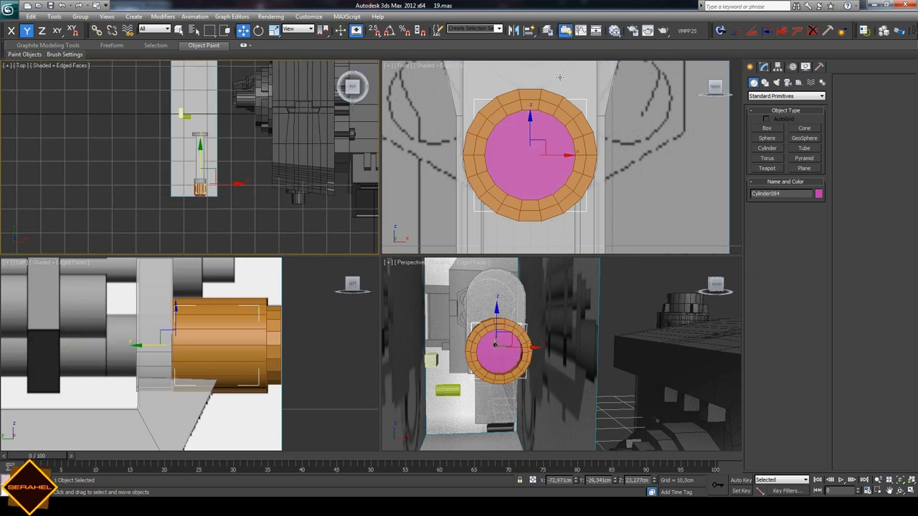
- Select the ring part and switch the creation category to Compound Objects
click(559, 76)
click(766, 96)
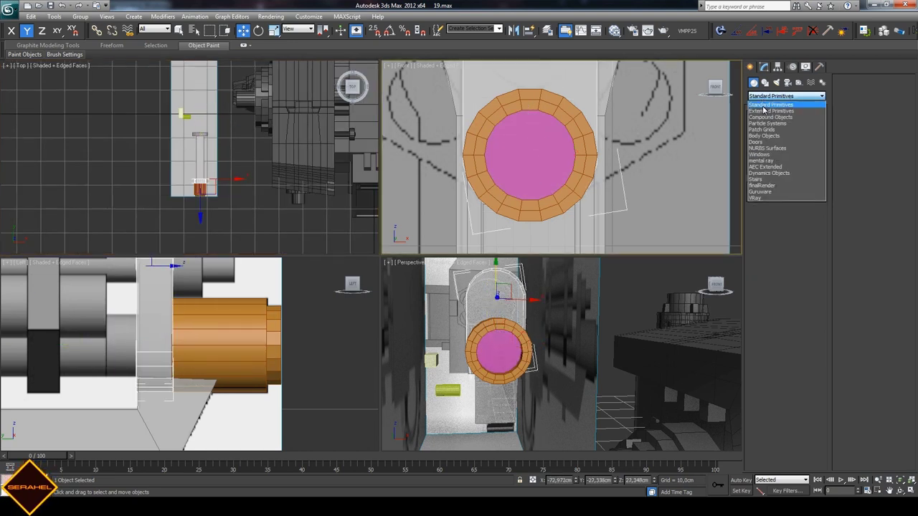
click(766, 108)
- Subtract the pink cylinder from the ring with a ProBoolean, then orbit to check the result
click(768, 178)
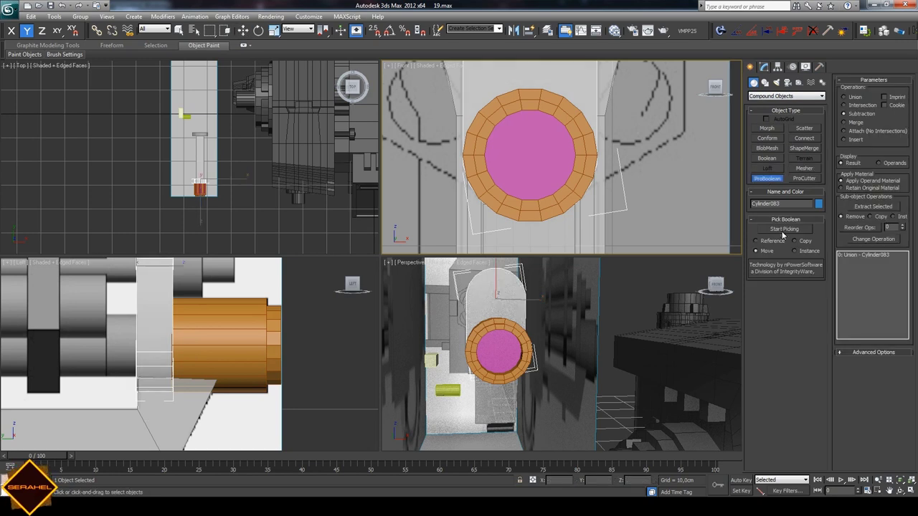
click(785, 230)
click(578, 173)
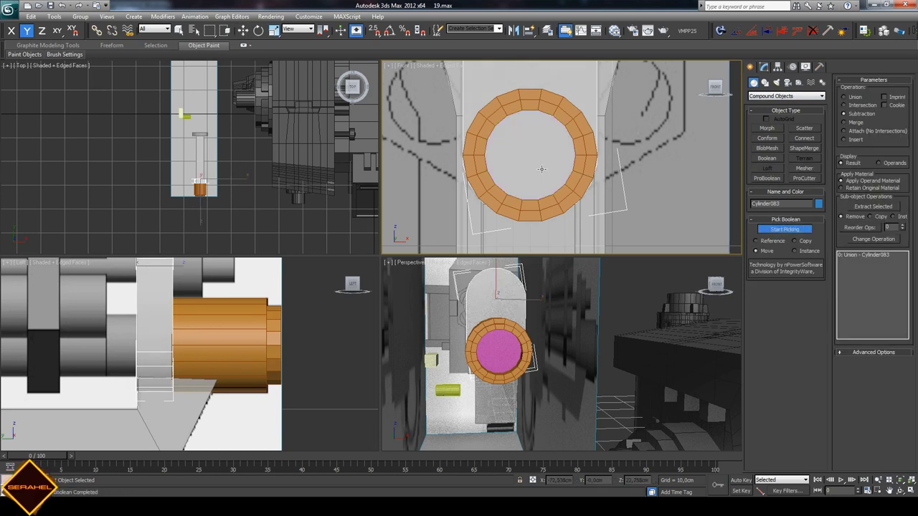
click(899, 492)
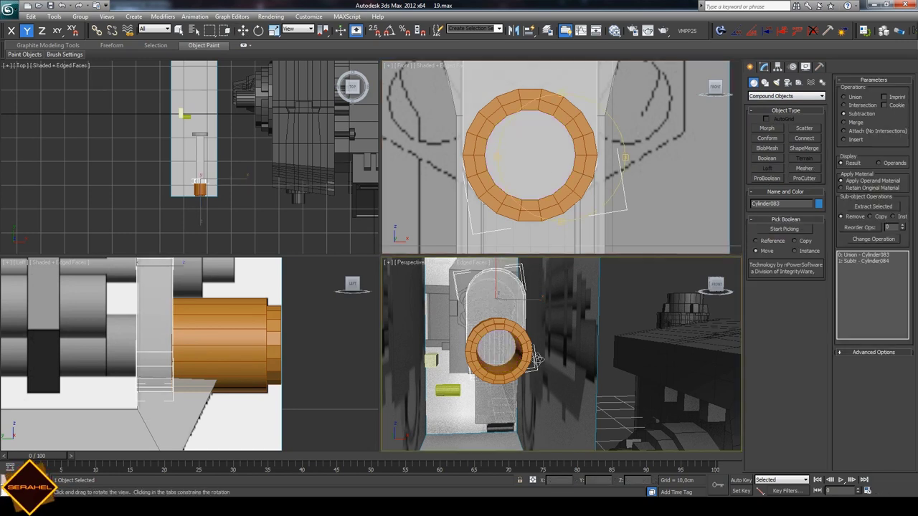
drag(495, 344, 541, 348)
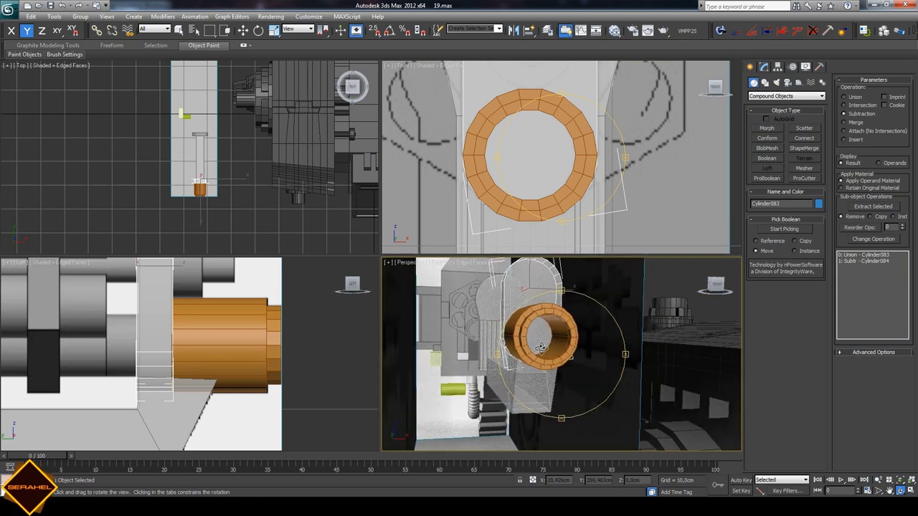
click(179, 30)
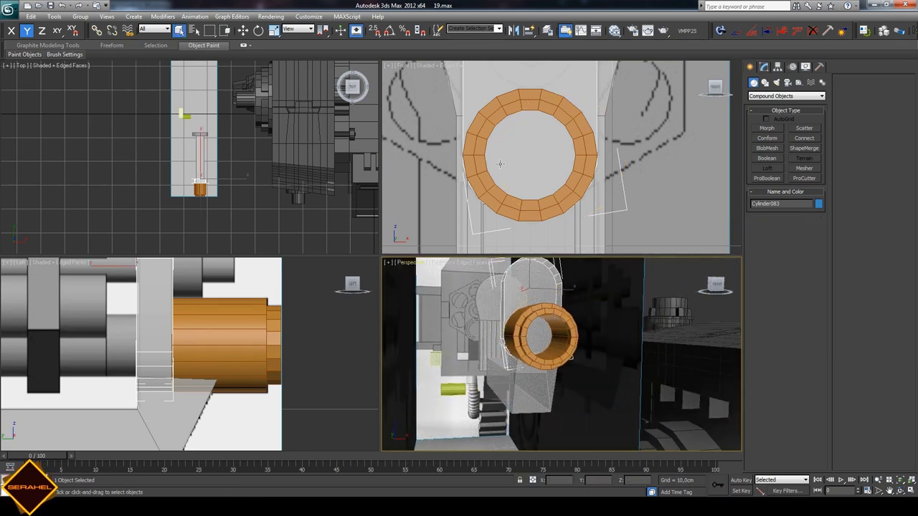
- Undo the cut, slide the cylinder through the grey plate, and redo the ProBoolean subtraction
key(ctrl+z)
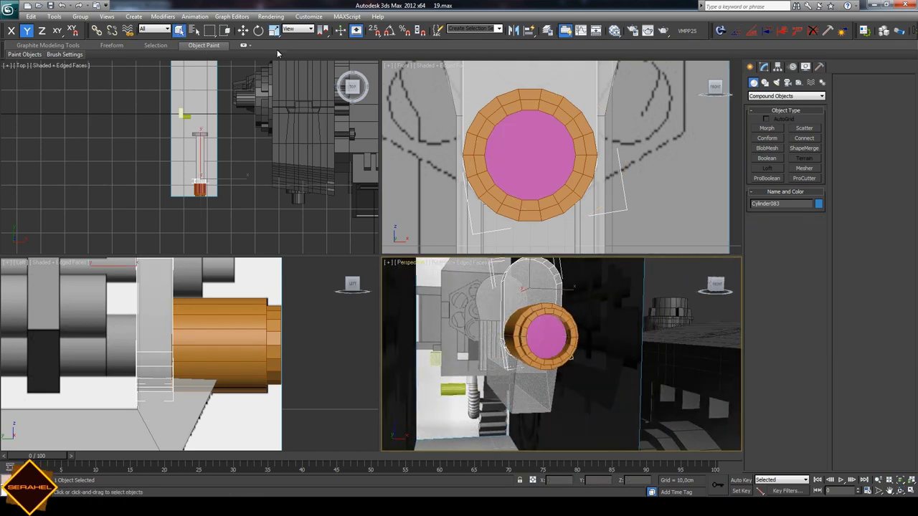
key(ctrl+z)
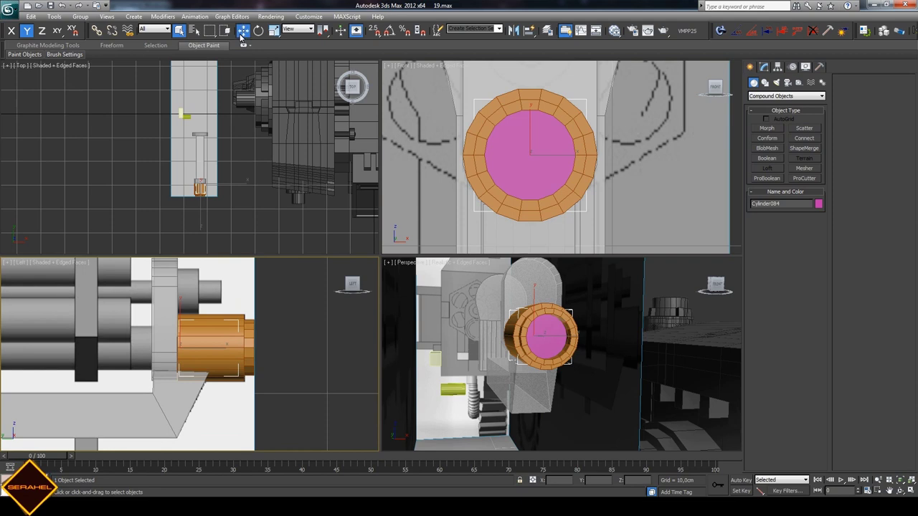
click(243, 30)
drag(219, 349, 177, 330)
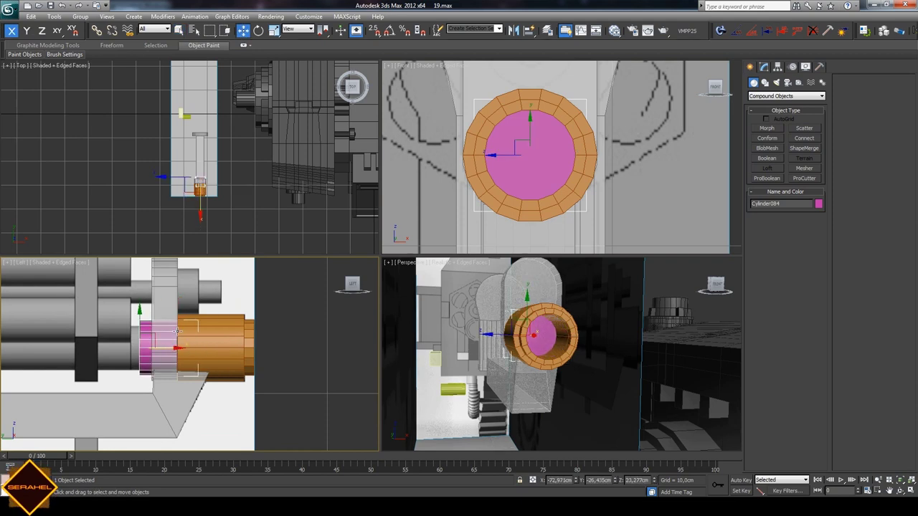
click(158, 313)
scroll(158, 313, up, 2)
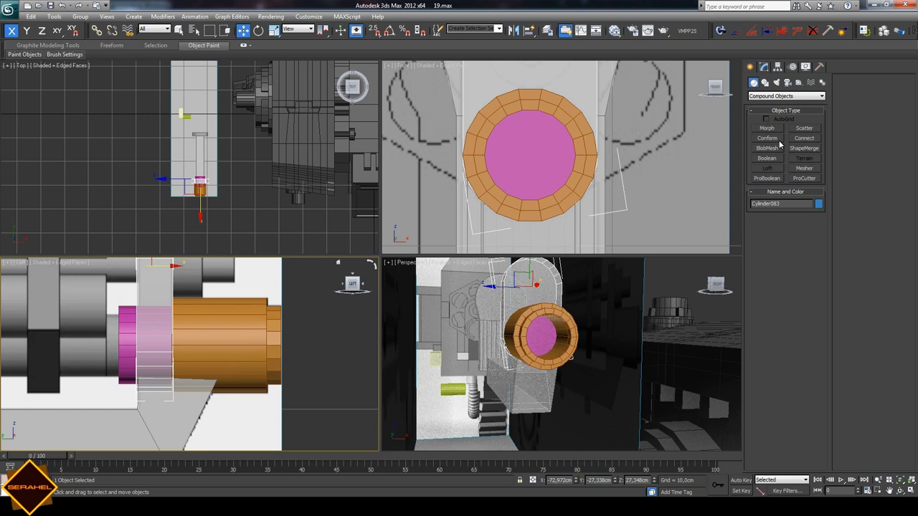
click(767, 178)
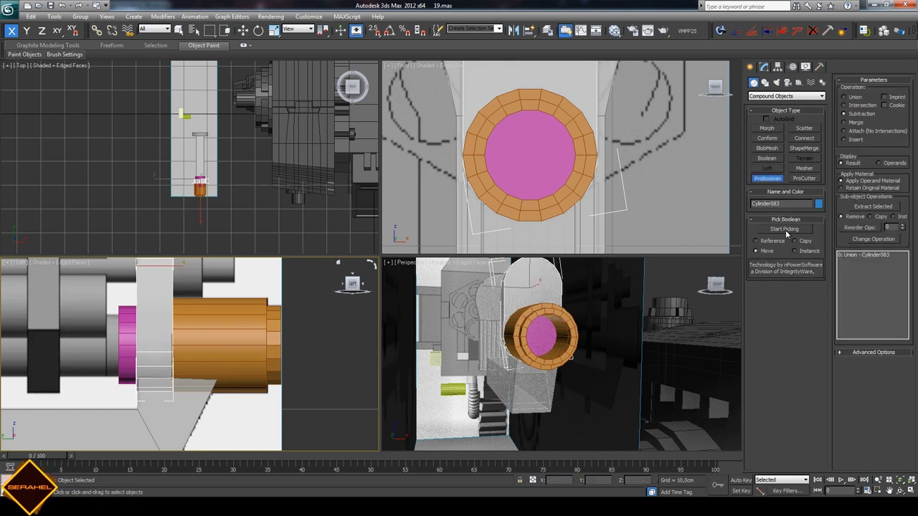
click(784, 229)
click(538, 334)
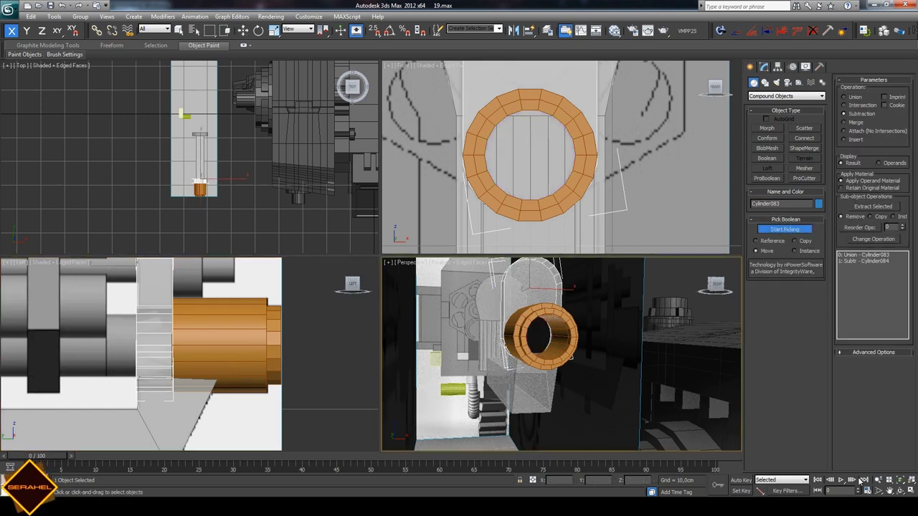
- Orbit and pan the perspective view to inspect the hollowed ring and barrels from other angles
mouse_move(588, 352)
alt+middle_down()
mouse_move(566, 350)
mouse_move(874, 457)
alt+middle_up()
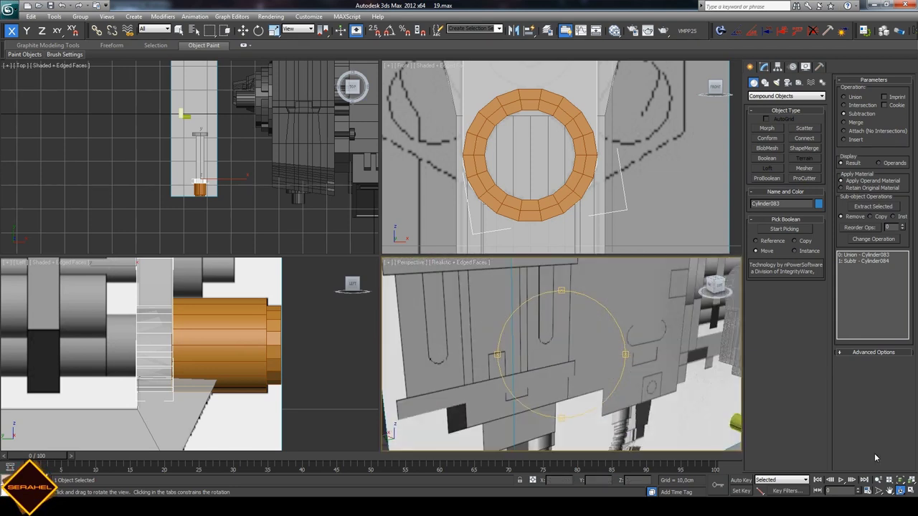
mouse_move(567, 359)
alt+middle_down()
mouse_move(590, 377)
mouse_move(635, 374)
alt+middle_up()
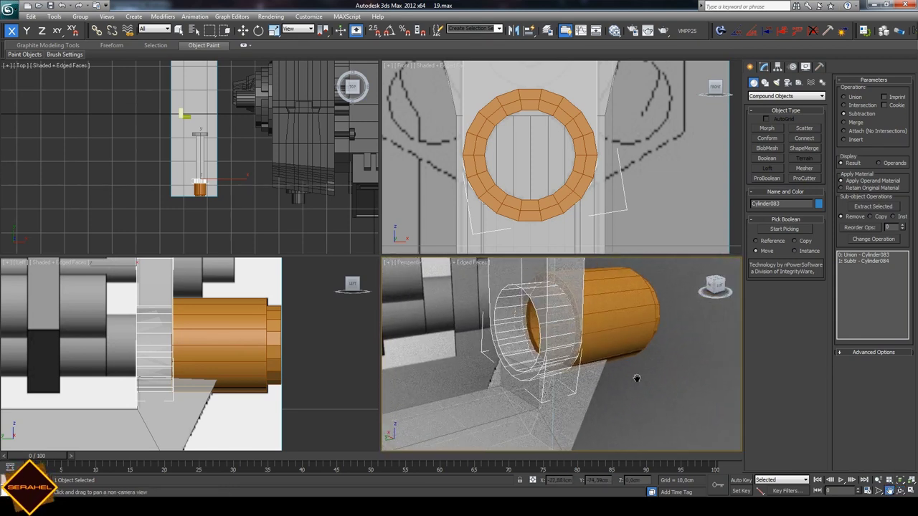
click(889, 490)
mouse_move(611, 368)
mouse_down()
mouse_move(519, 344)
mouse_move(639, 363)
mouse_up()
mouse_move(584, 307)
mouse_down()
mouse_move(648, 317)
mouse_move(631, 330)
mouse_up()
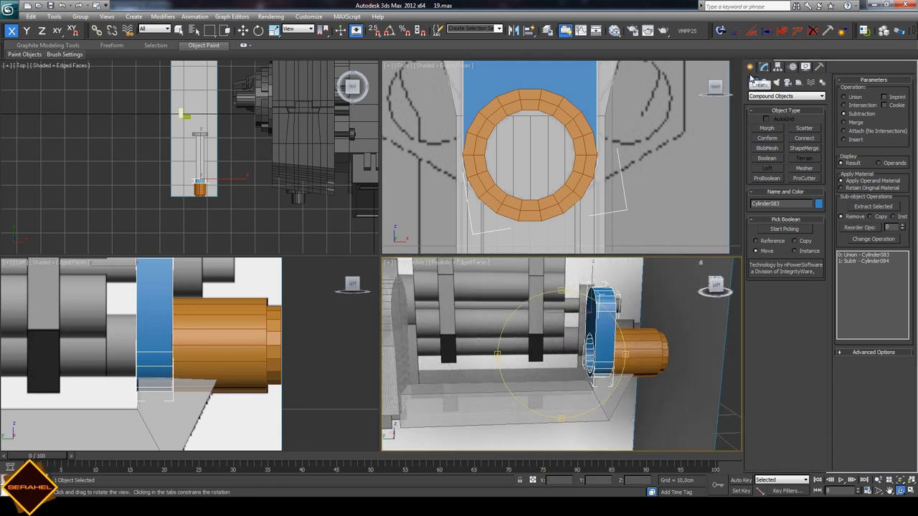
- Return to Standard Primitives and pan the Front view onto the six barrel outlines
key(w)
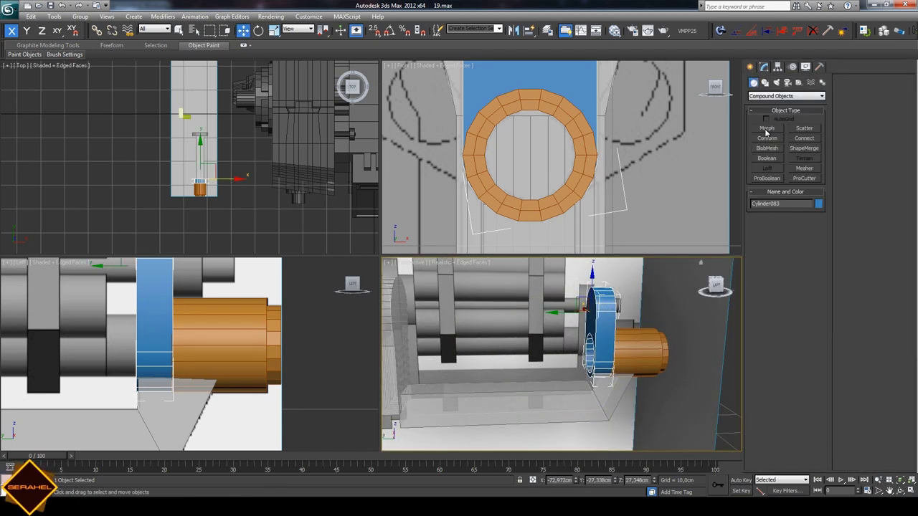
click(759, 97)
click(767, 104)
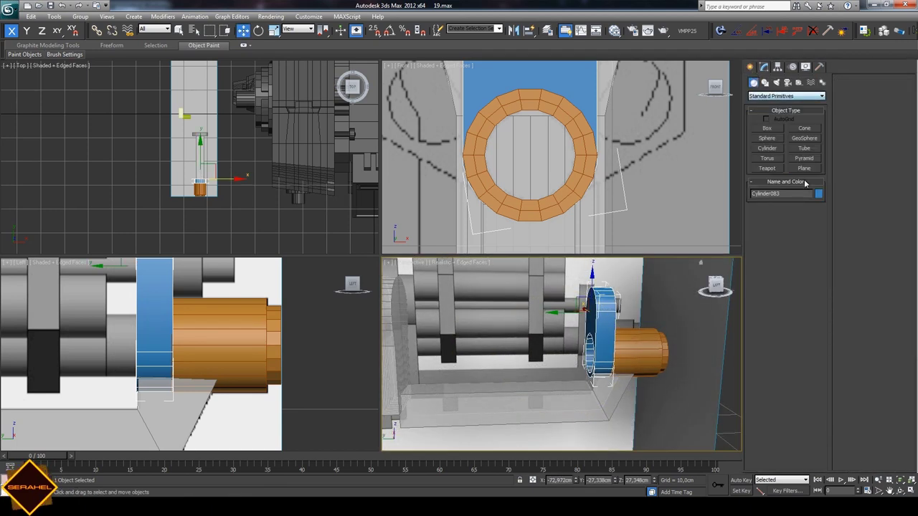
click(890, 491)
scroll(559, 158, down, 2)
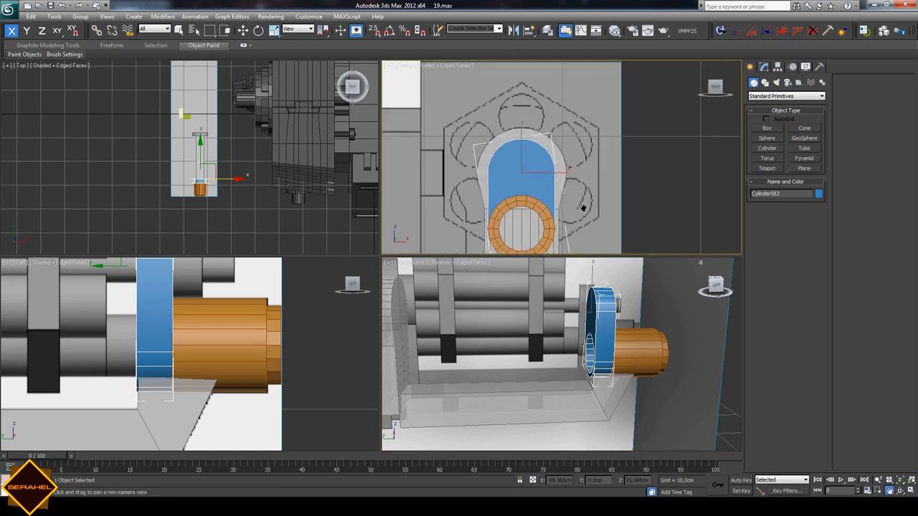
mouse_move(609, 165)
mouse_down()
mouse_move(589, 186)
mouse_move(586, 170)
mouse_move(562, 192)
mouse_up()
- Create a thin yellow tube over one barrel outline and position it in the Top and Left views
click(804, 147)
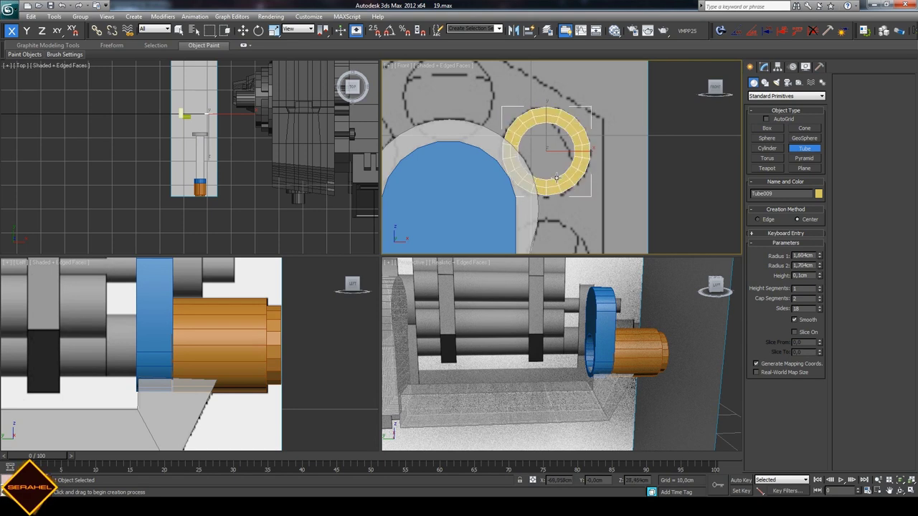
click(558, 179)
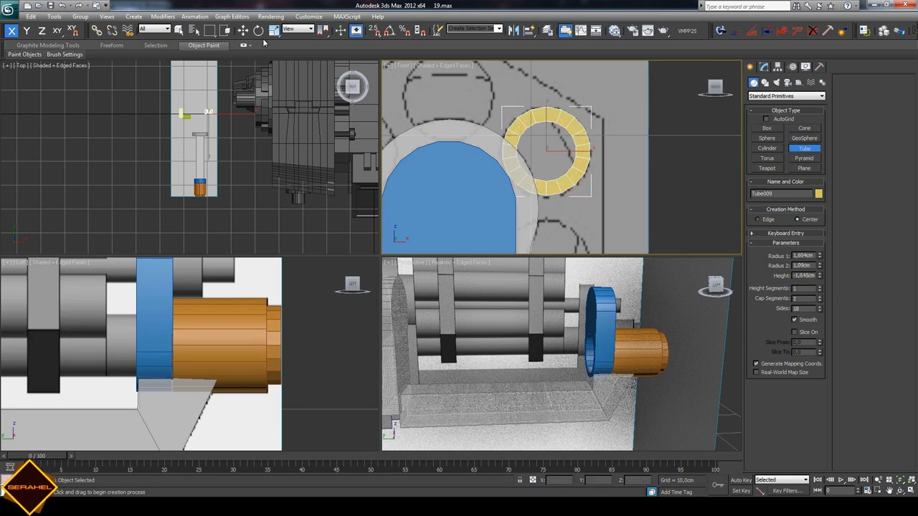
click(243, 30)
right_click(194, 87)
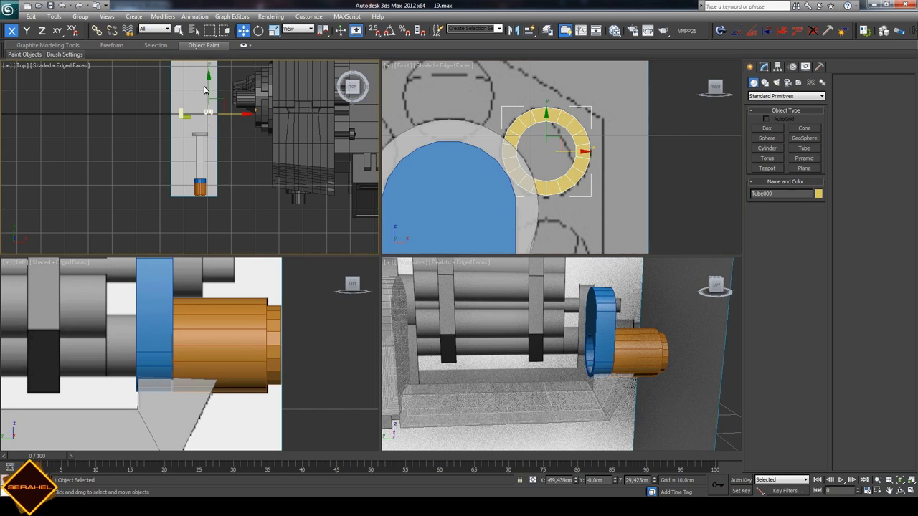
drag(204, 89, 207, 151)
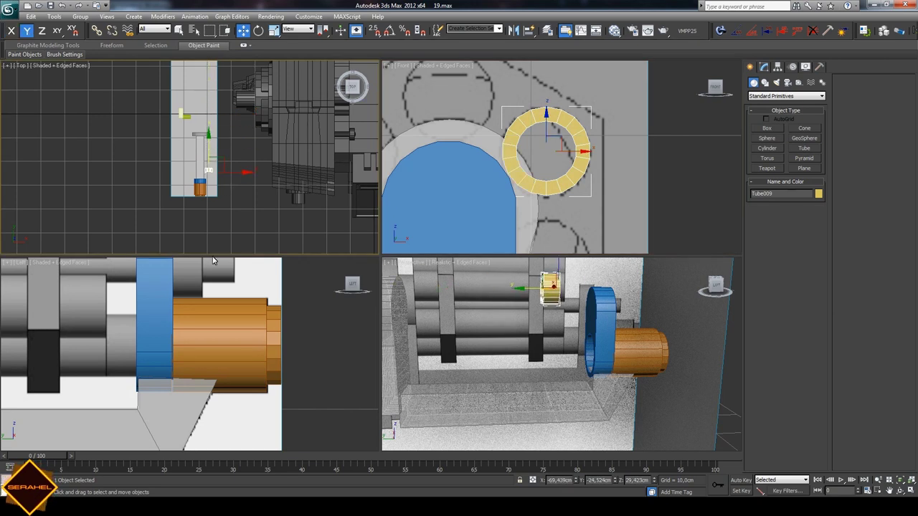
right_click(314, 332)
scroll(179, 301, down, 5)
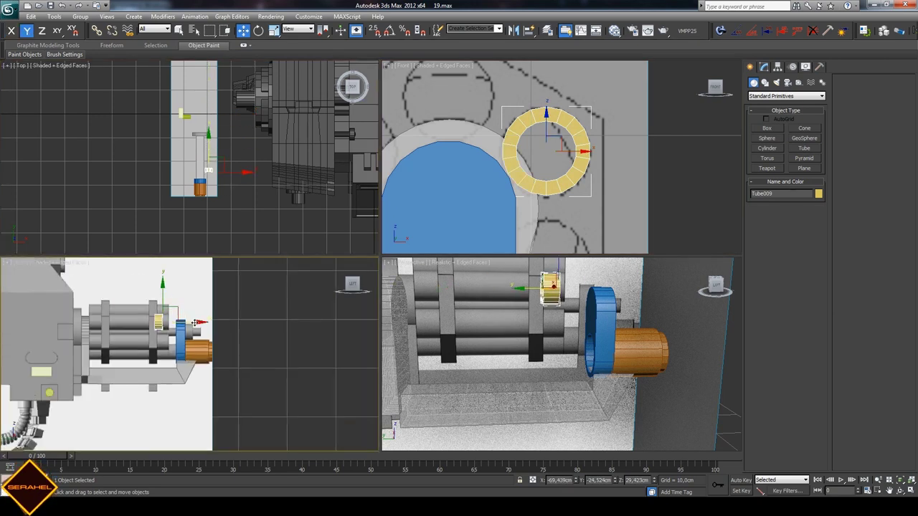
drag(194, 322, 191, 324)
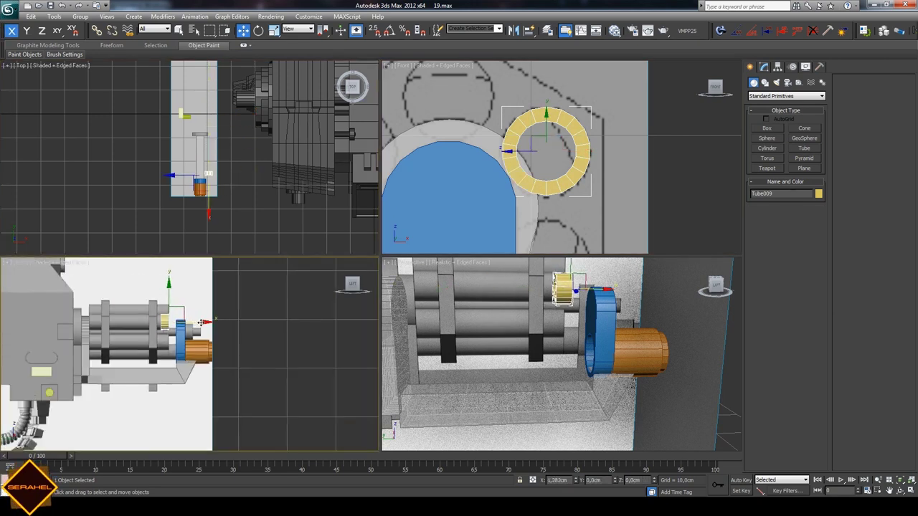
- Convert the tube to an editable poly and drag its end vertices into a long barrel
right_click(163, 325)
mouse_move(180, 406)
click(292, 413)
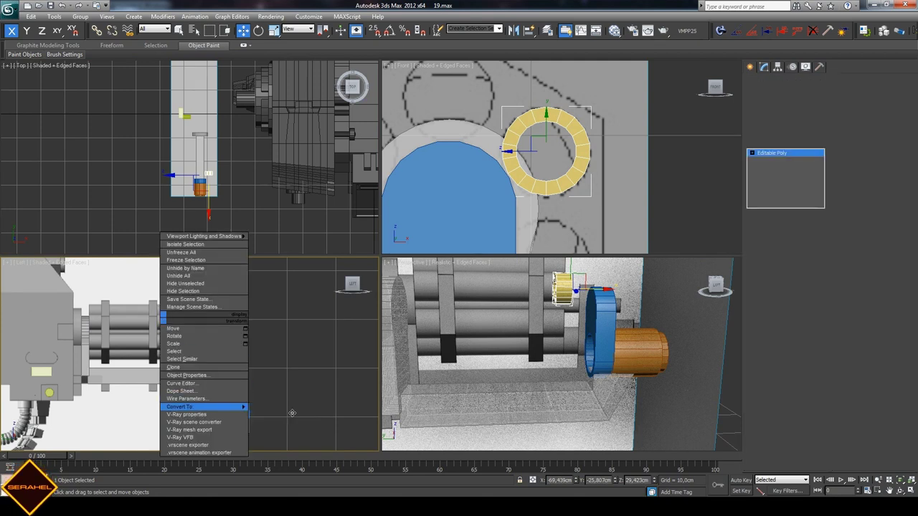
key(1)
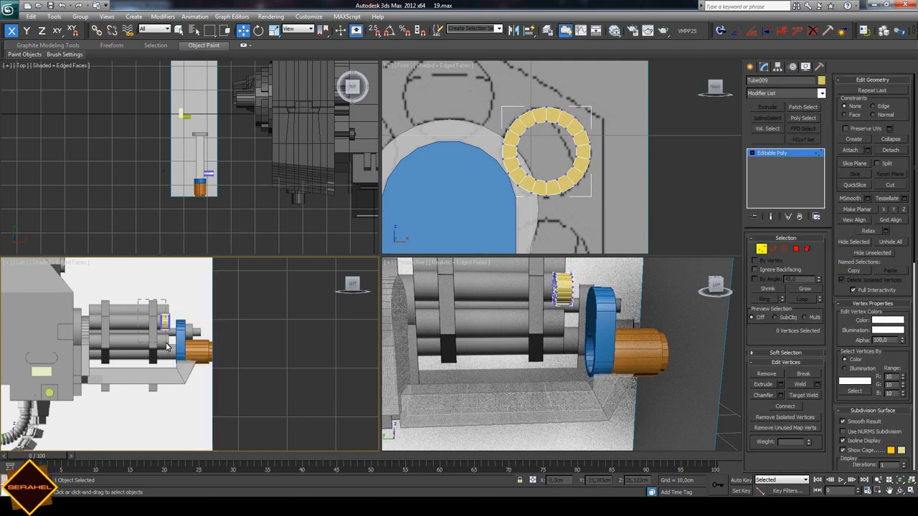
mouse_move(166, 347)
mouse_down()
mouse_move(158, 310)
mouse_move(115, 321)
mouse_up()
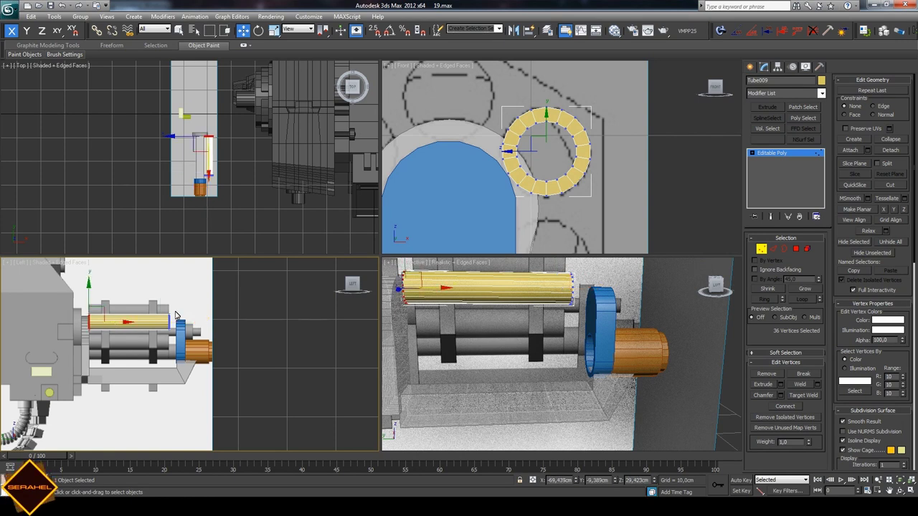
click(750, 66)
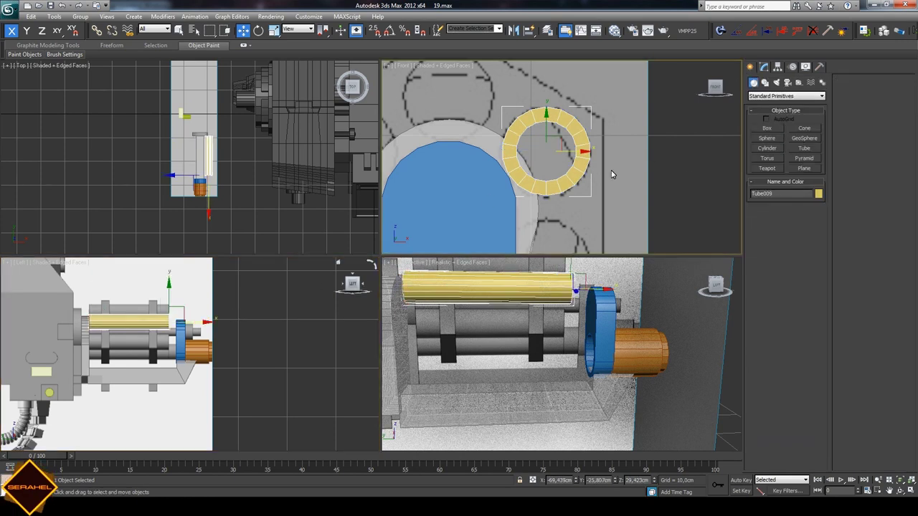
- Clone the tube to the left barrel hole, then clone both top rings down to the middle holes
scroll(567, 150, down, 3)
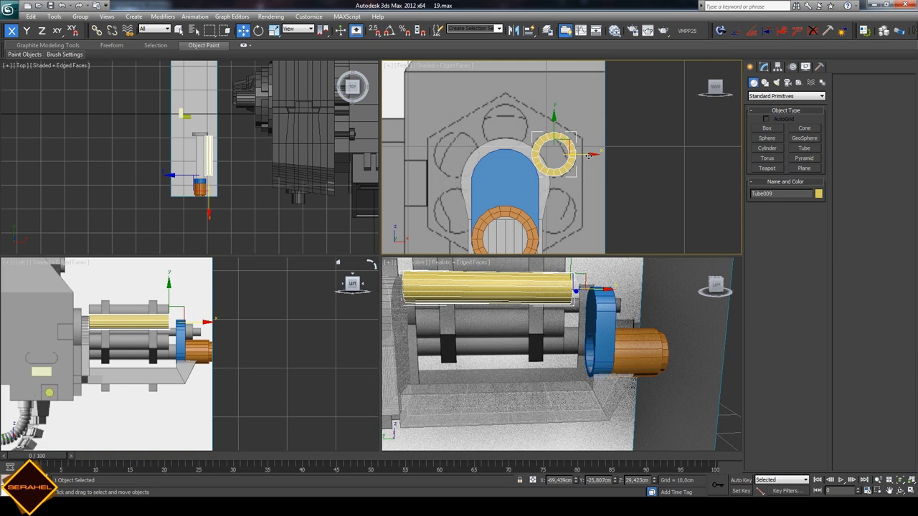
shift+drag(588, 155, 491, 158)
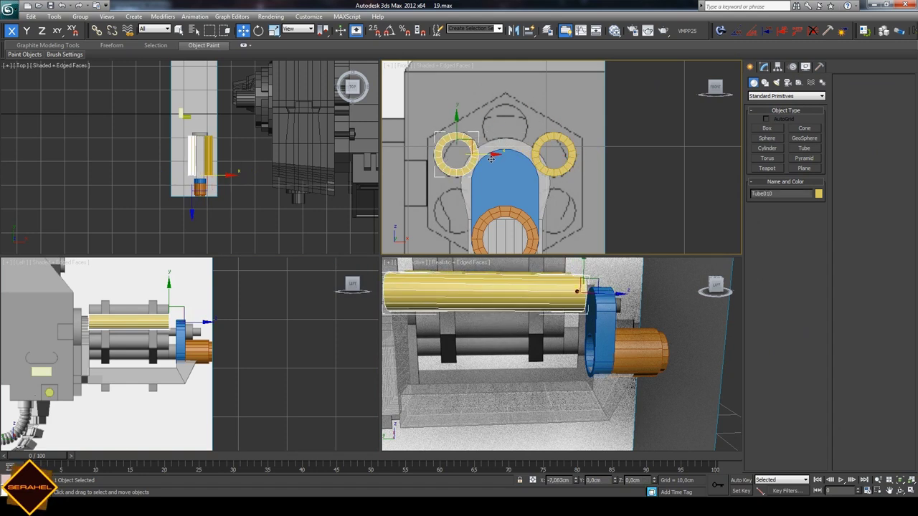
key(Return)
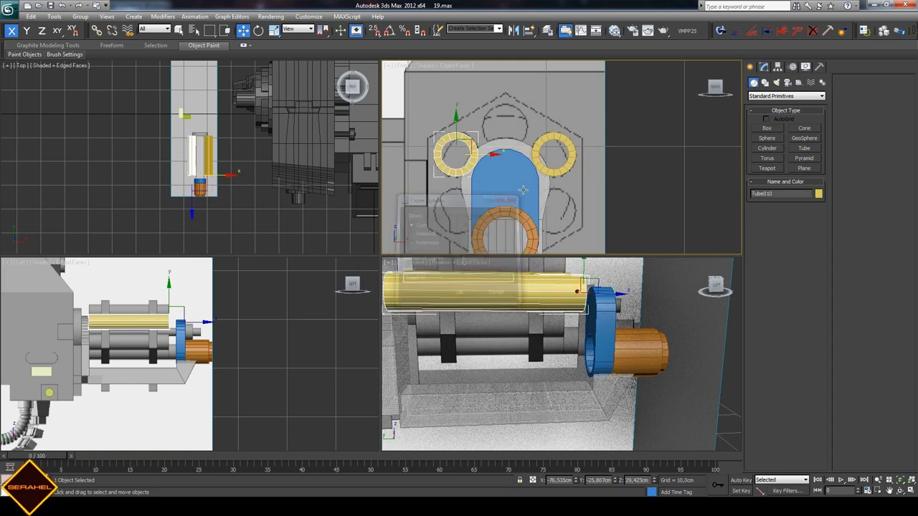
ctrl+click(538, 143)
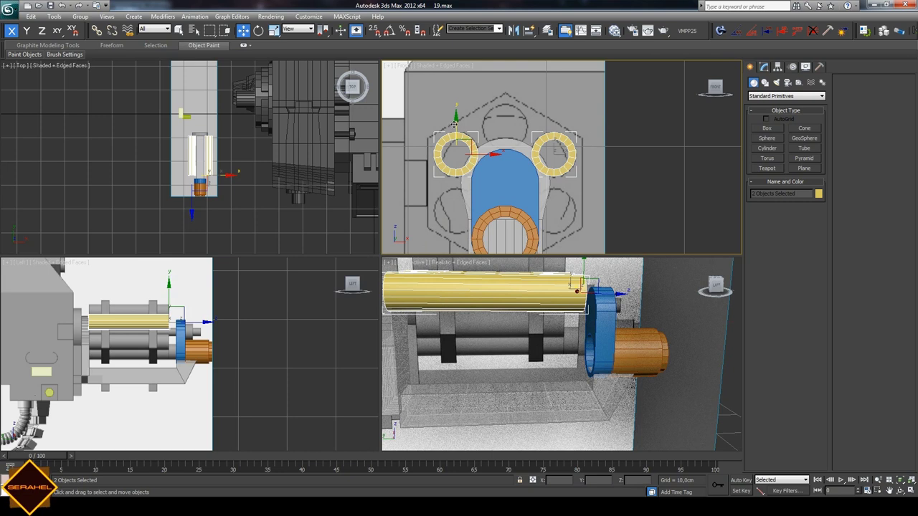
shift+drag(454, 124, 442, 181)
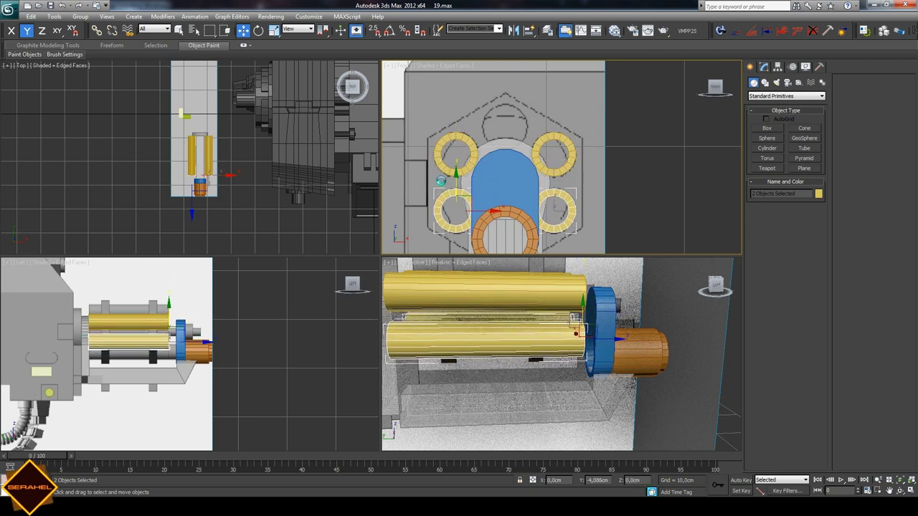
click(463, 293)
- Clone the top-left ring horizontally and move the copy up to the hexagon's top hole
click(464, 140)
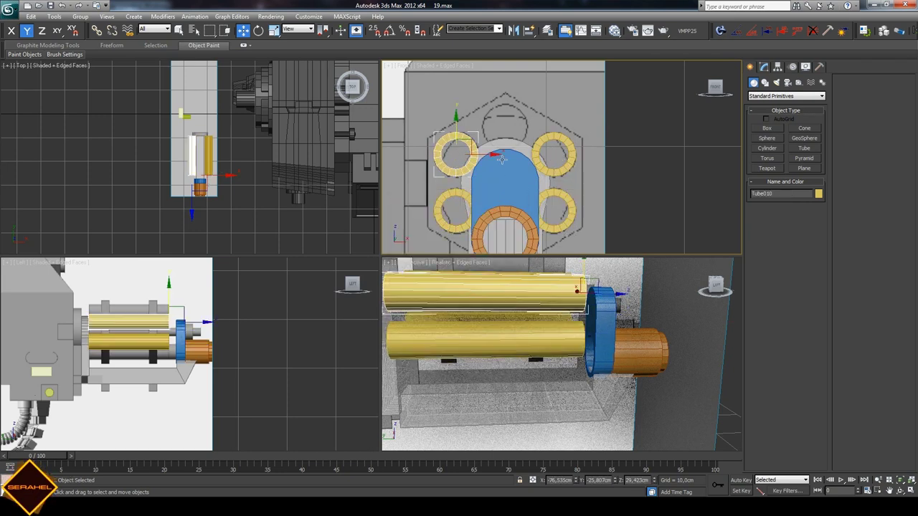
key(F5)
shift+drag(484, 153, 532, 159)
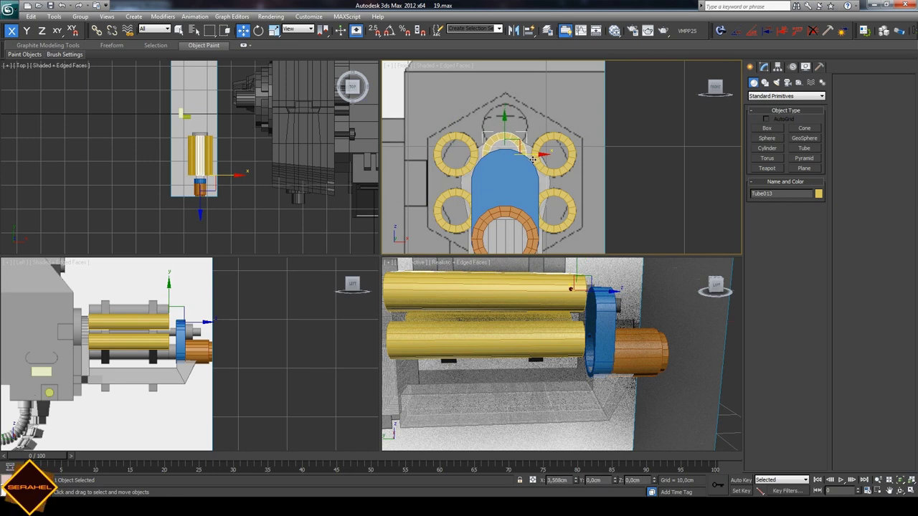
click(462, 293)
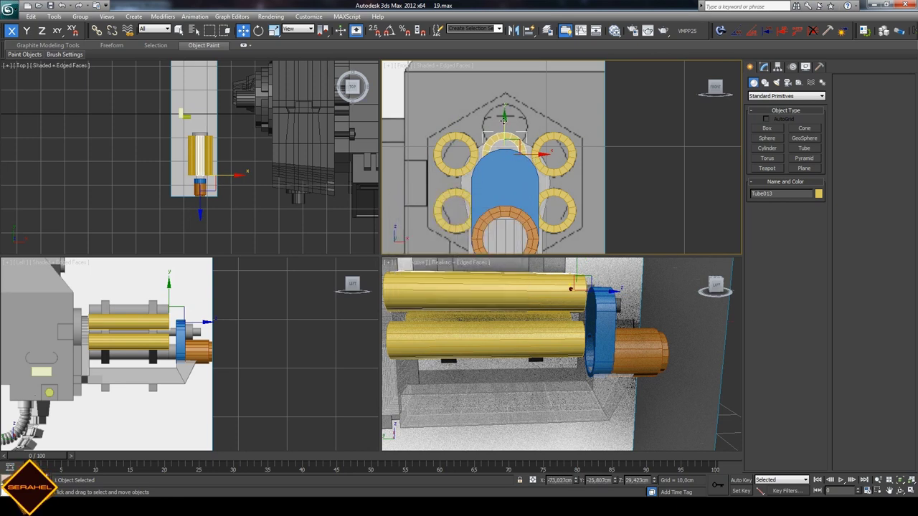
key(F6)
mouse_move(504, 120)
mouse_down()
mouse_move(506, 93)
mouse_move(502, 208)
mouse_up()
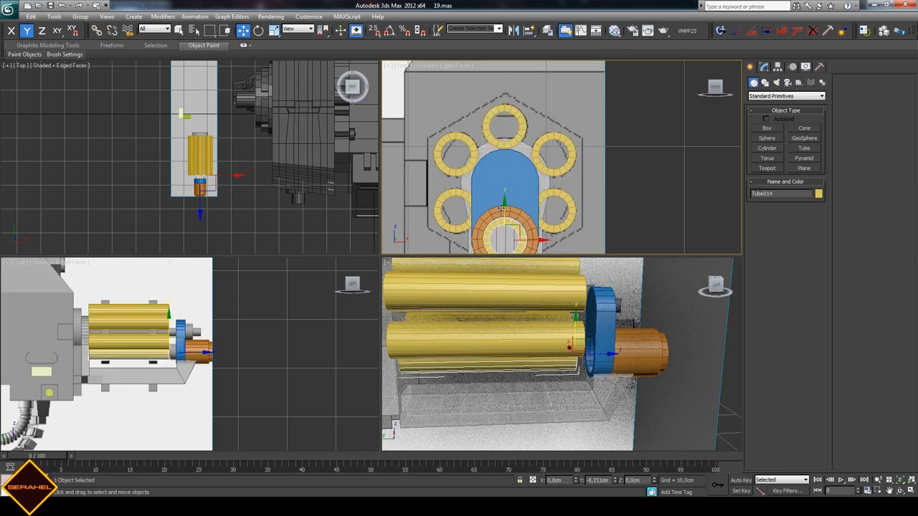
- Confirm the bottom-centre barrel copy and pan the Front view toward the orange ring
click(465, 292)
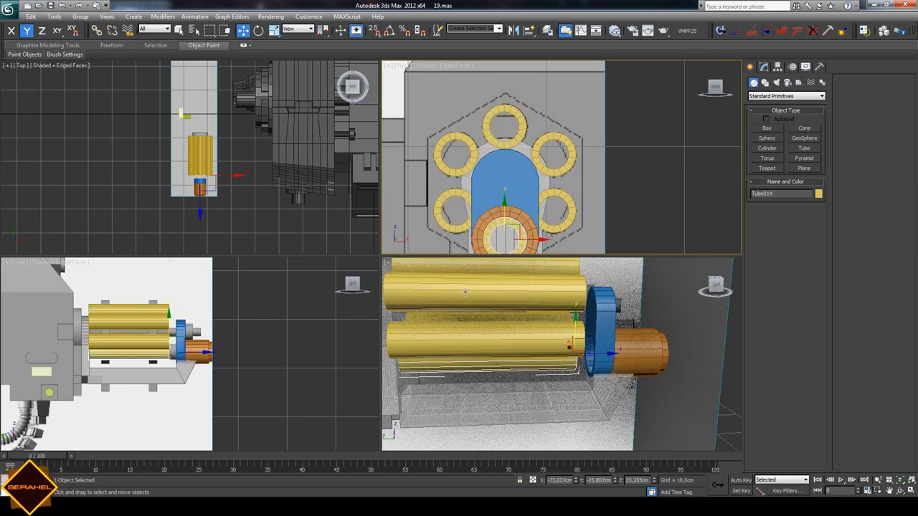
click(890, 492)
scroll(588, 137, up, 2)
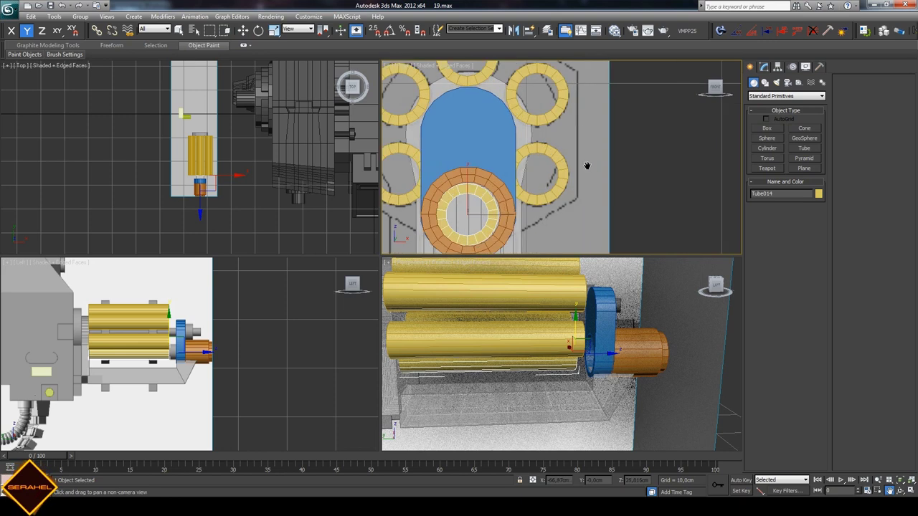
drag(588, 133, 583, 151)
click(244, 31)
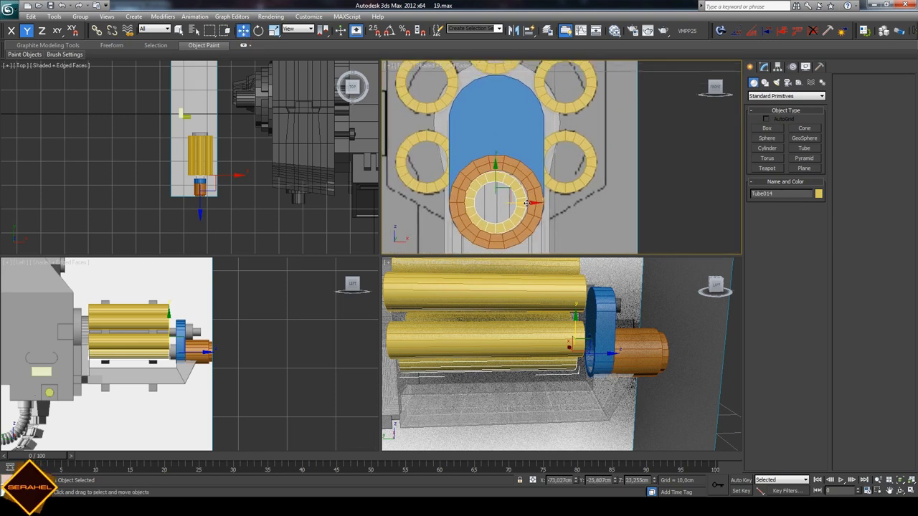
- Select all six barrels, nudge them together along X, then clear the selection
ctrl+click(568, 134)
ctrl+click(564, 109)
scroll(532, 110, down, 2)
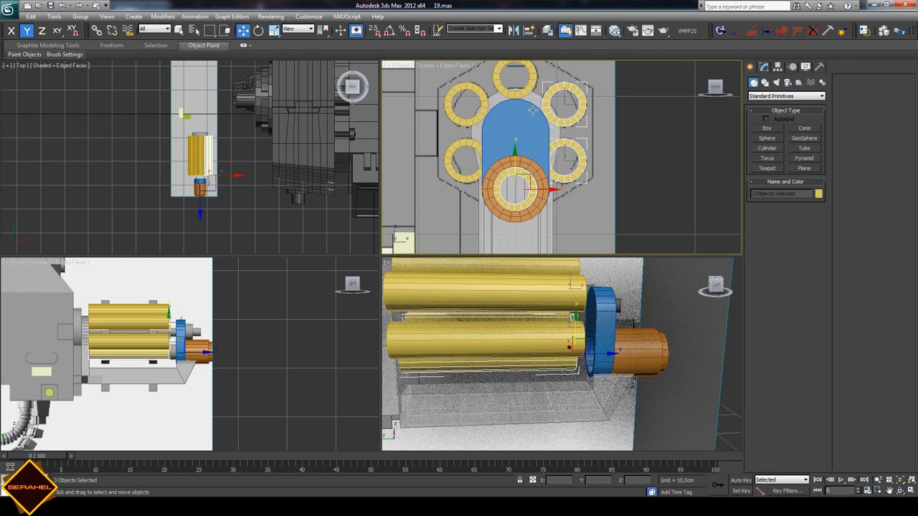
ctrl+click(524, 92)
ctrl+click(481, 97)
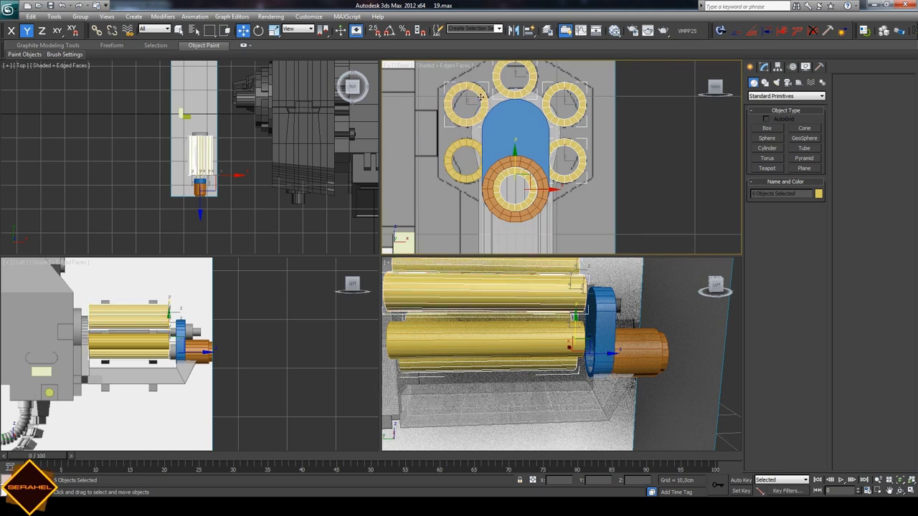
ctrl+click(472, 145)
scroll(552, 141, up, 2)
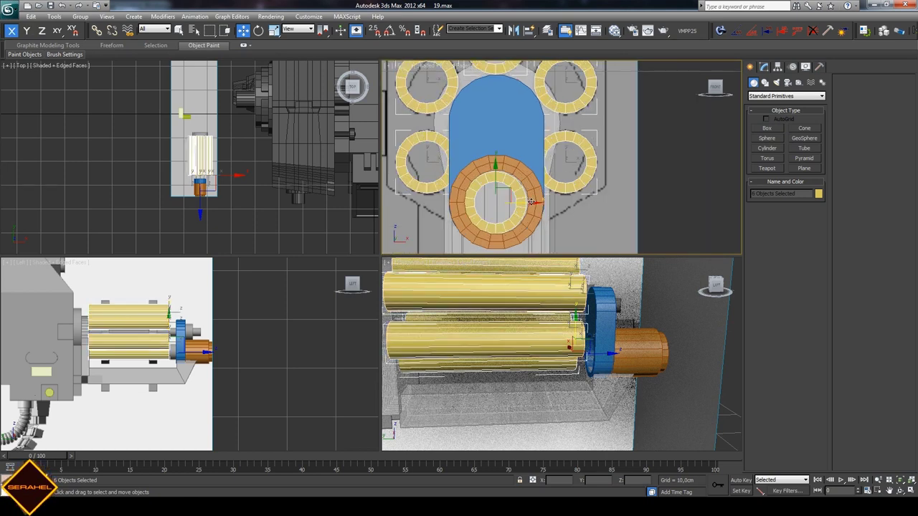
drag(532, 203, 532, 202)
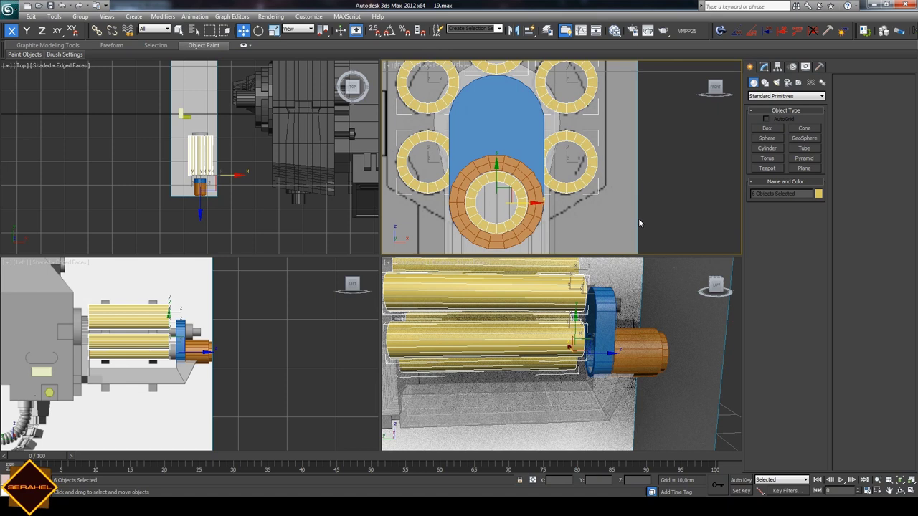
click(496, 169)
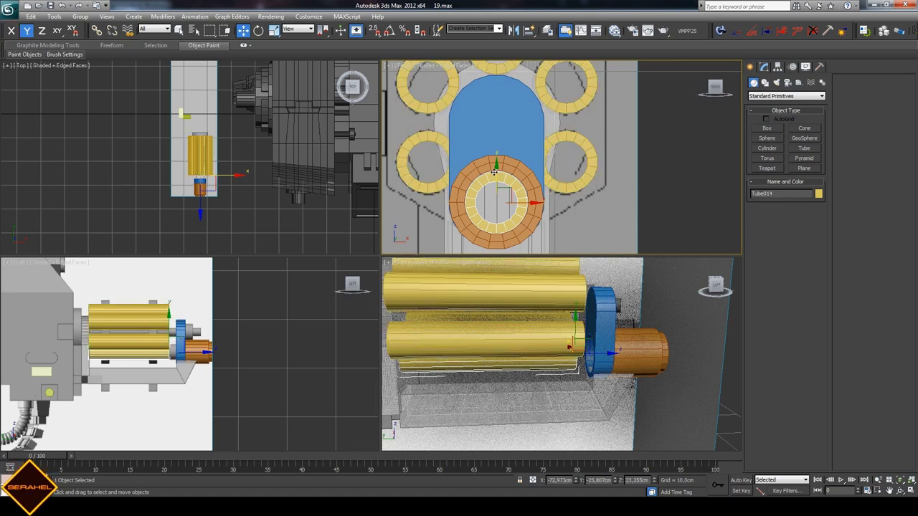
click(634, 192)
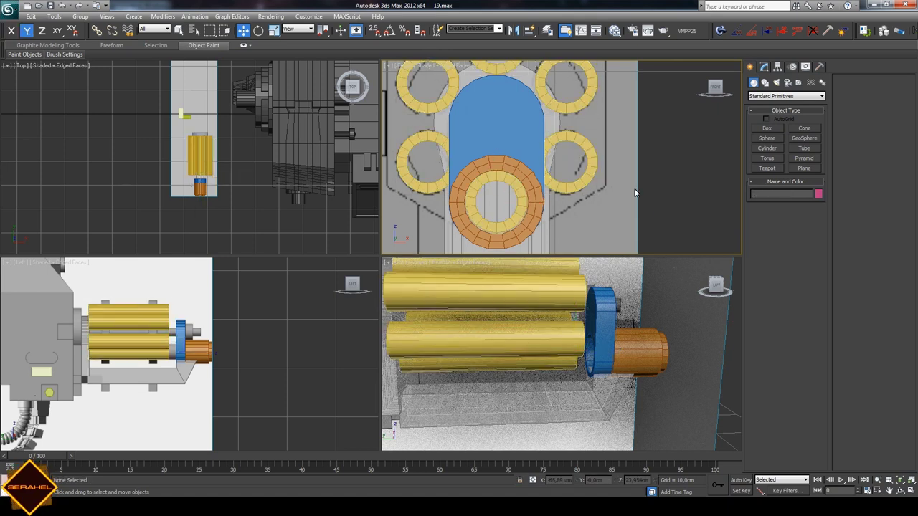
click(900, 491)
- Select the blue axle housing and make it see-through with Alt+X
mouse_move(566, 343)
mouse_down()
mouse_move(517, 346)
mouse_move(567, 338)
mouse_up()
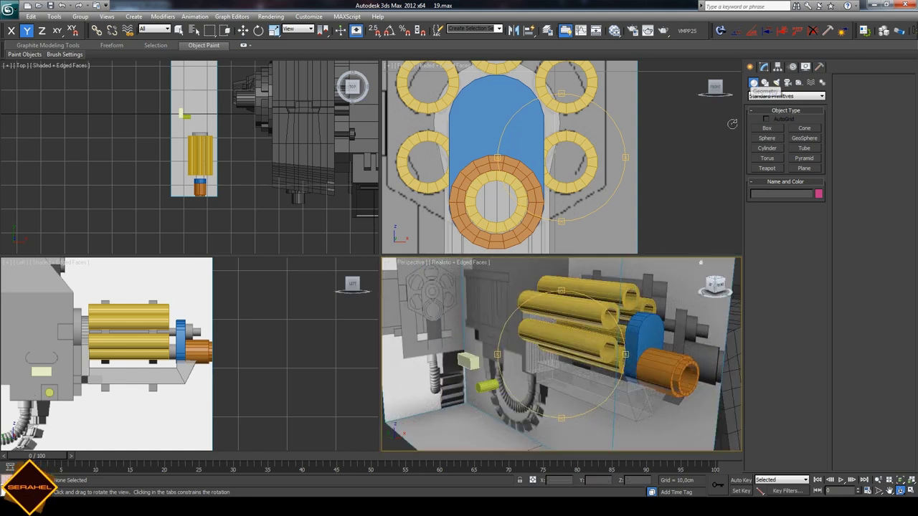
click(889, 491)
drag(520, 108, 538, 144)
scroll(538, 144, up, 2)
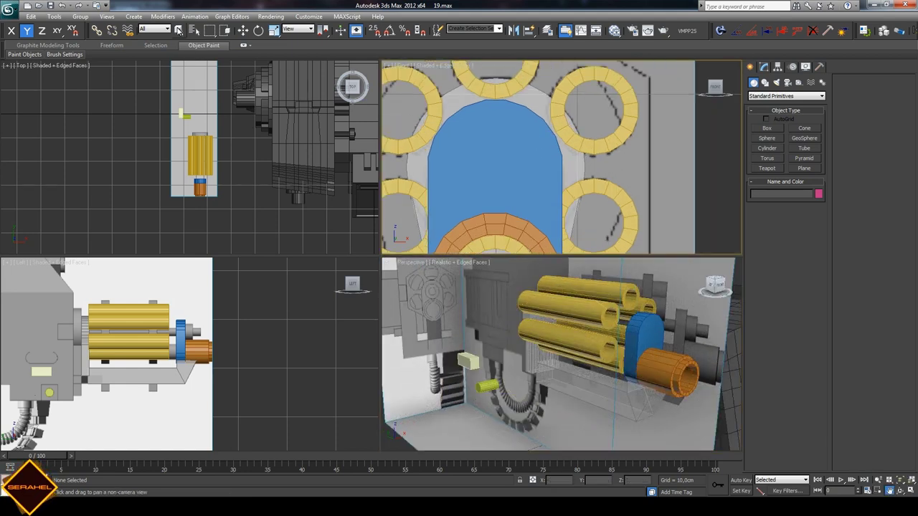
right_click(495, 154)
click(483, 157)
key(alt+x)
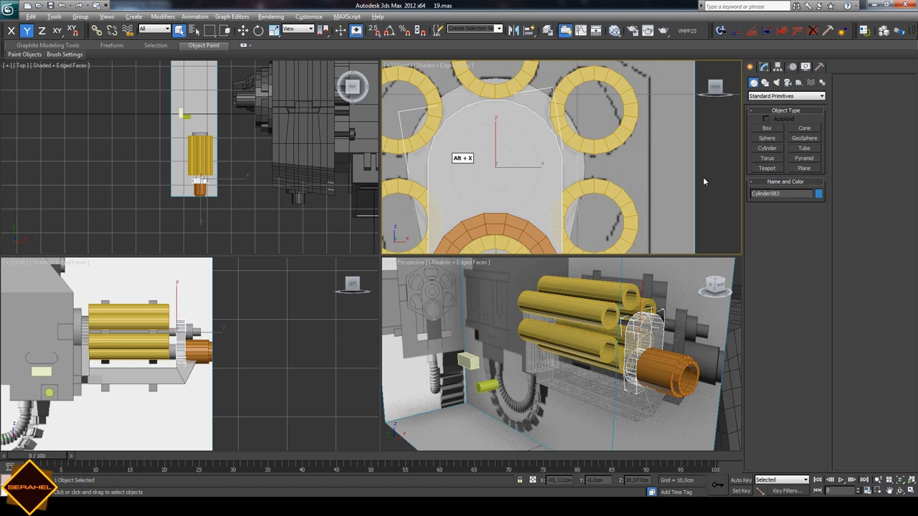
- Draw a small pink cylinder at the ring centre and slide it along X to the barrels' front end
click(766, 148)
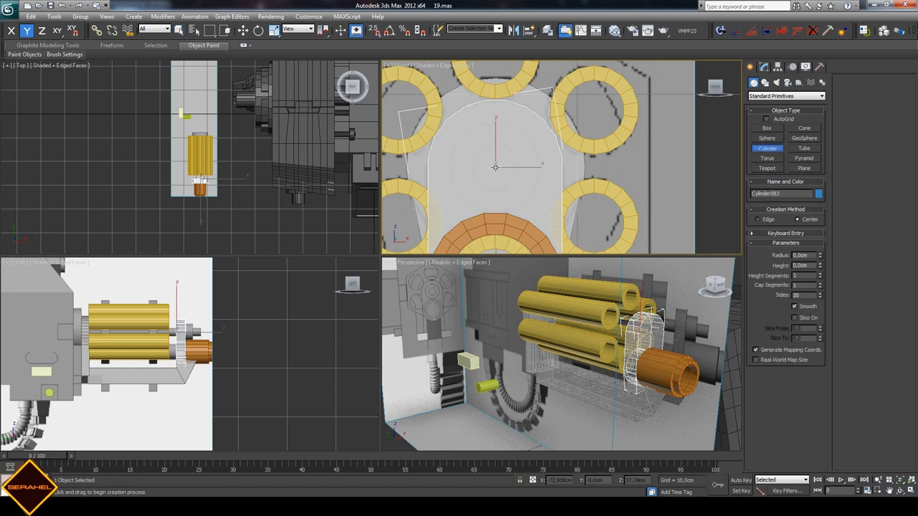
drag(495, 166, 512, 211)
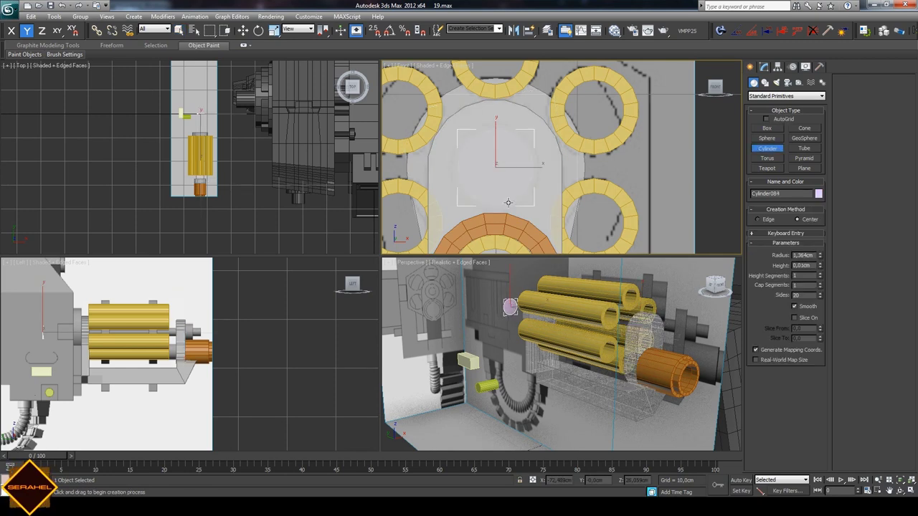
click(243, 31)
drag(70, 334, 213, 330)
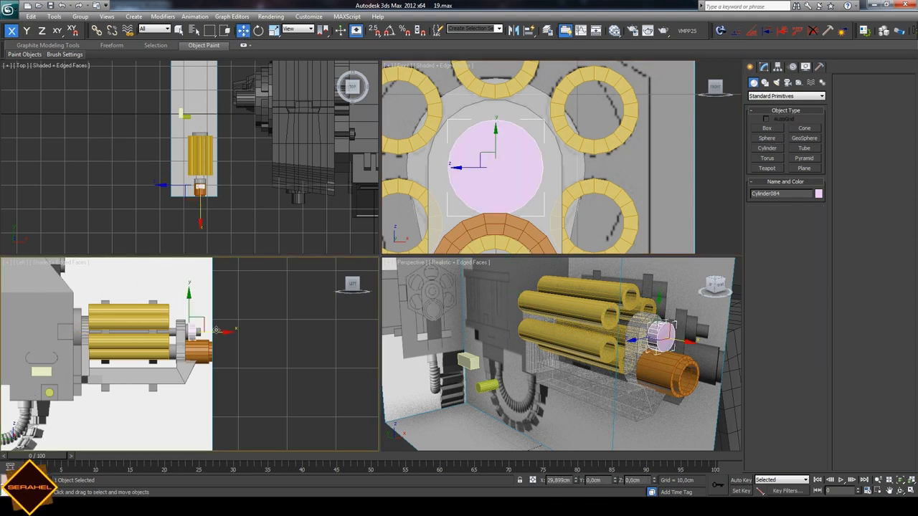
scroll(213, 330, up, 2)
scroll(218, 306, up, 2)
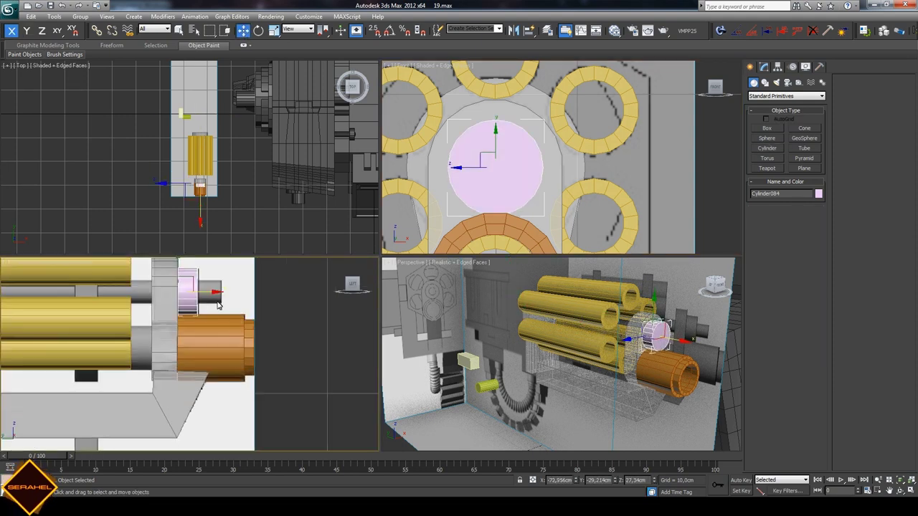
- Convert the cylinder to an editable poly and select its front cap vertices
right_click(186, 291)
mouse_move(215, 379)
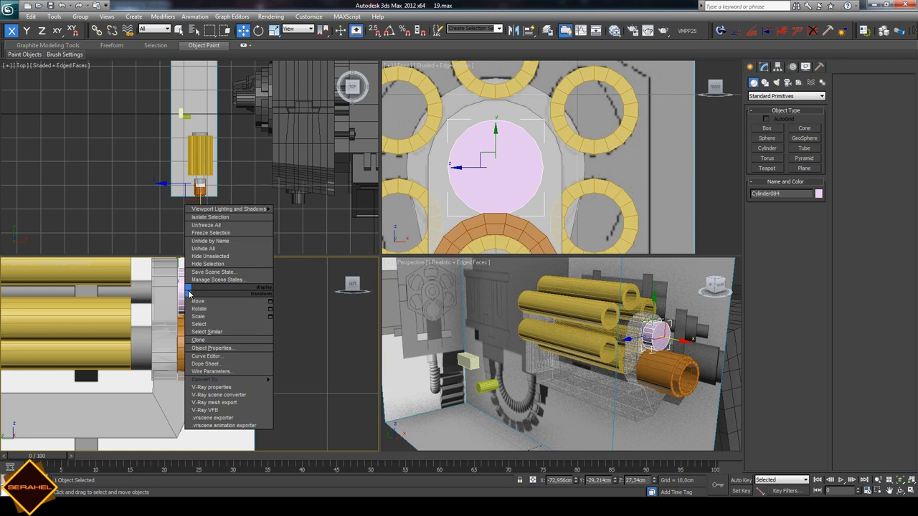
click(306, 387)
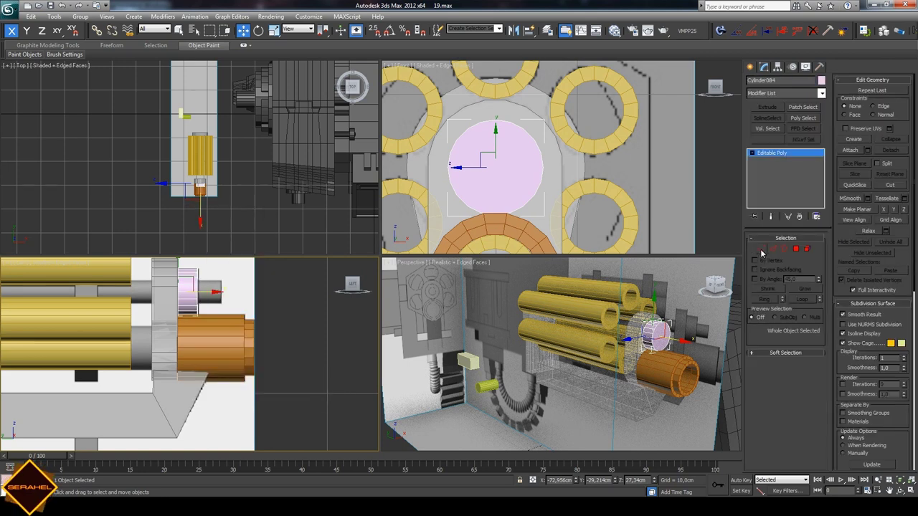
key(1)
mouse_move(195, 266)
mouse_down()
mouse_move(215, 316)
mouse_move(224, 293)
mouse_up()
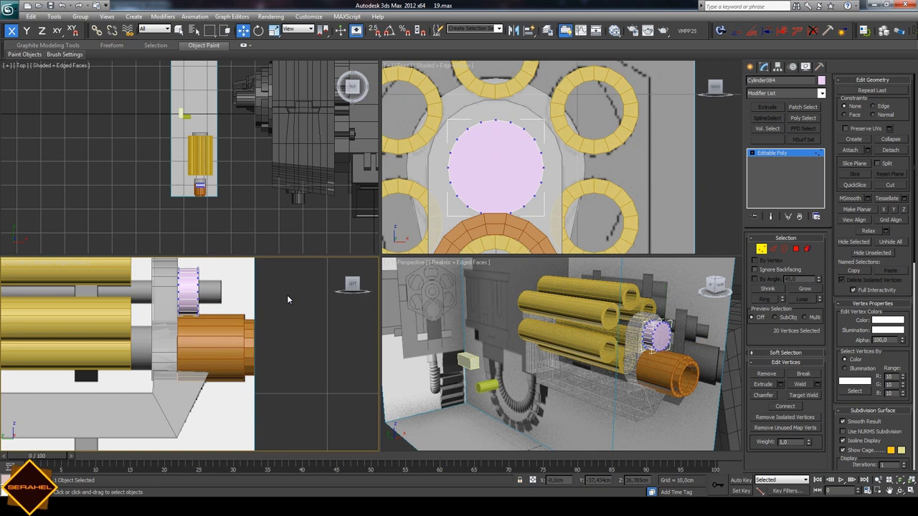
click(750, 66)
click(766, 148)
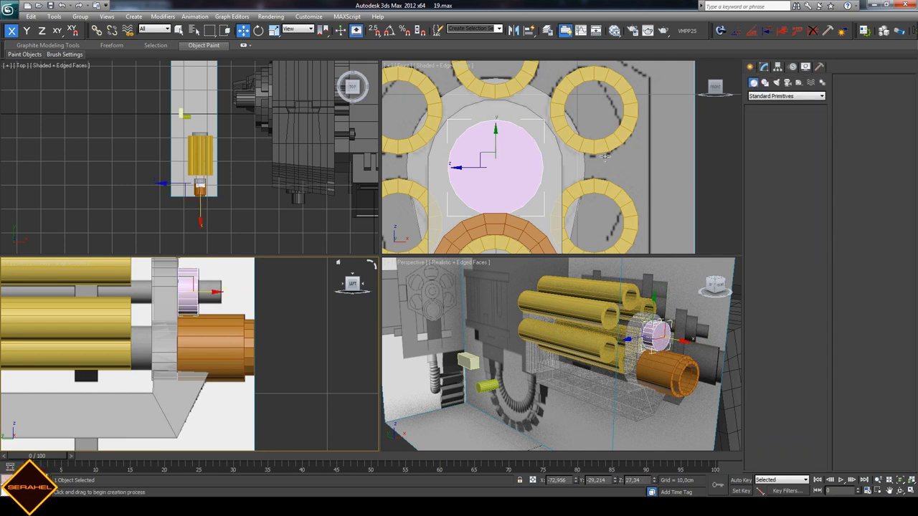
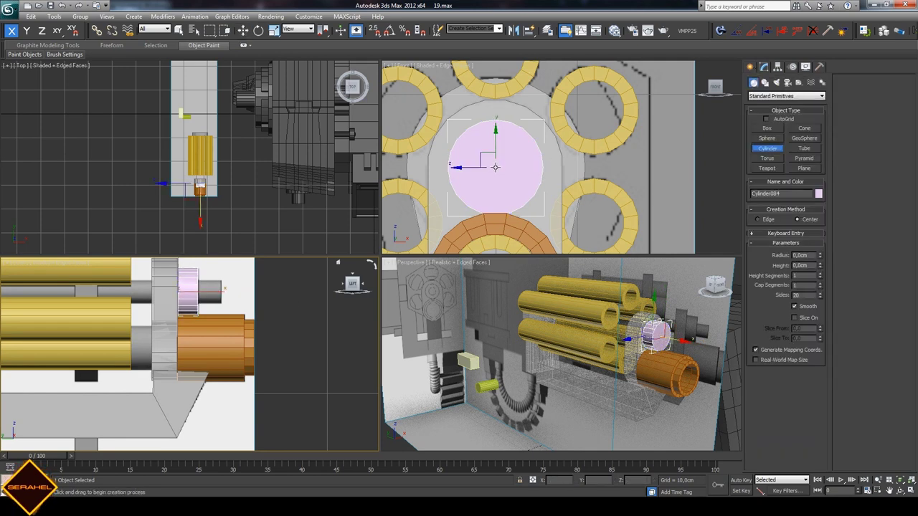
- Draw a cylinder centred in the barrel cluster, move it along the barrel axis, and set radius 0.783cm
drag(495, 167, 503, 183)
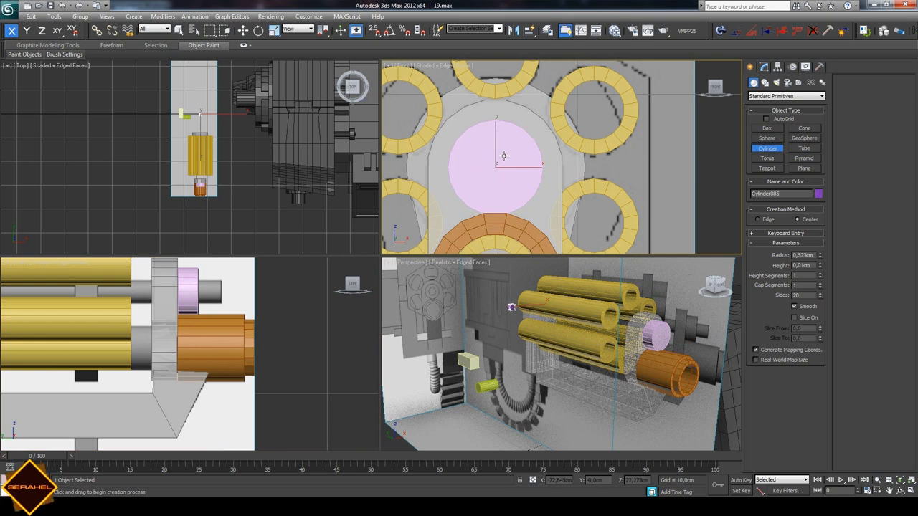
click(243, 30)
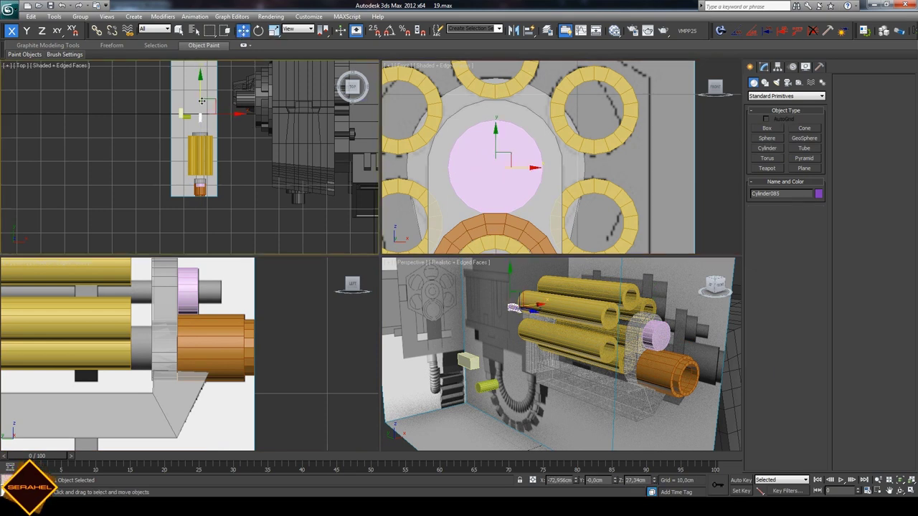
drag(197, 84, 207, 156)
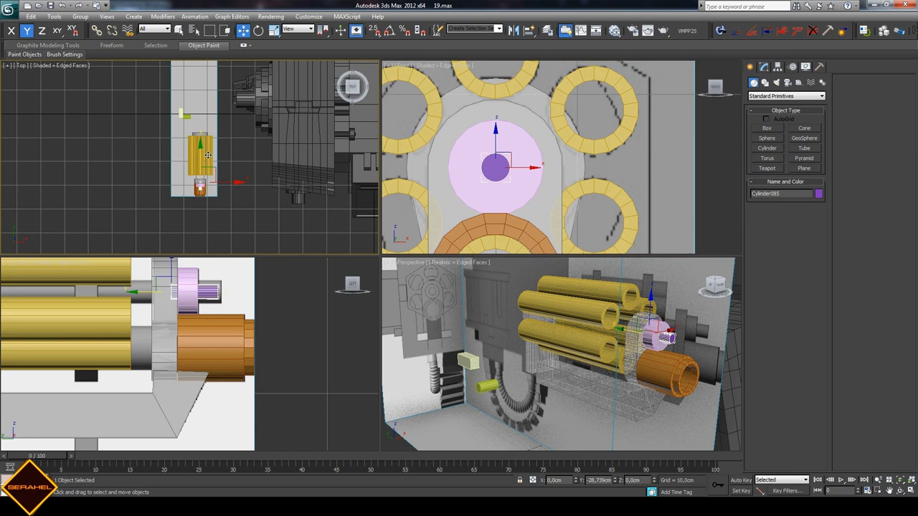
click(764, 67)
drag(819, 251, 812, 236)
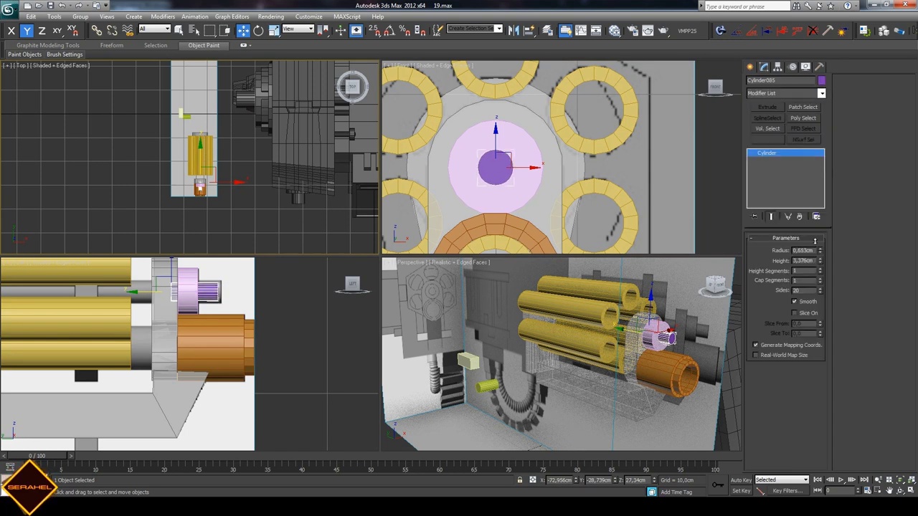
- Convert the cylinder to Editable Poly and stretch its end vertices into a long rod in the Left view
click(211, 303)
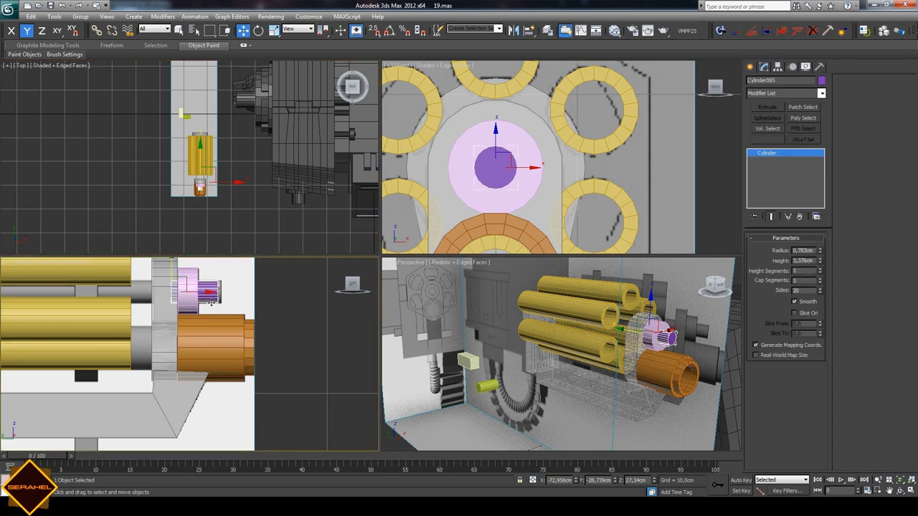
right_click(204, 290)
mouse_move(229, 376)
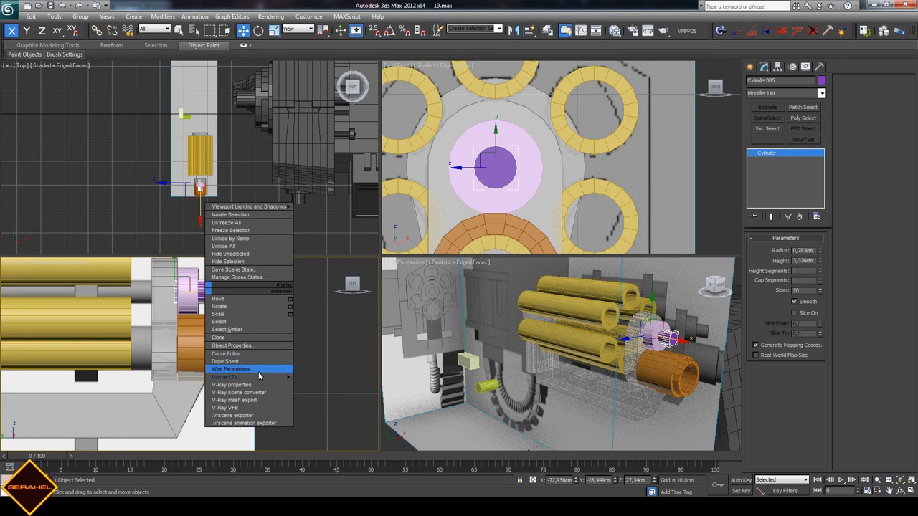
click(327, 385)
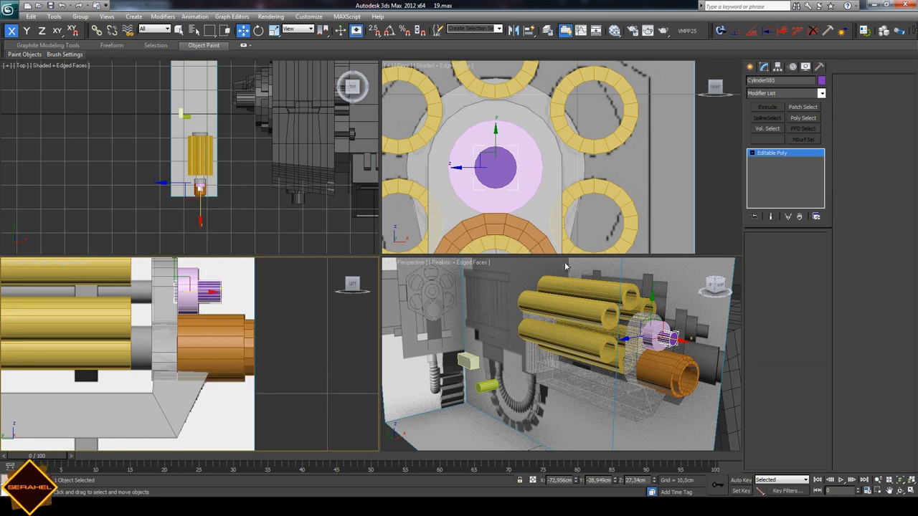
scroll(174, 280, down, 3)
mouse_move(172, 305)
mouse_down()
mouse_move(190, 338)
mouse_move(85, 311)
mouse_up()
click(230, 314)
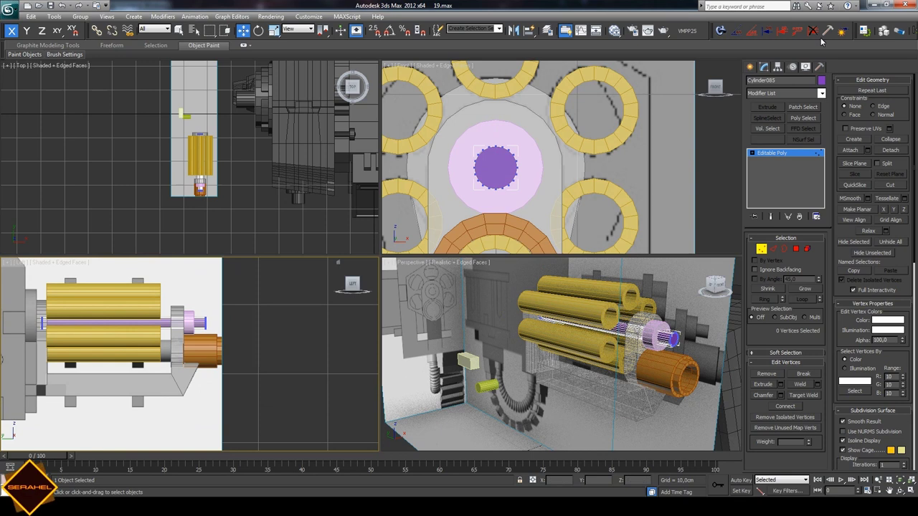
click(804, 67)
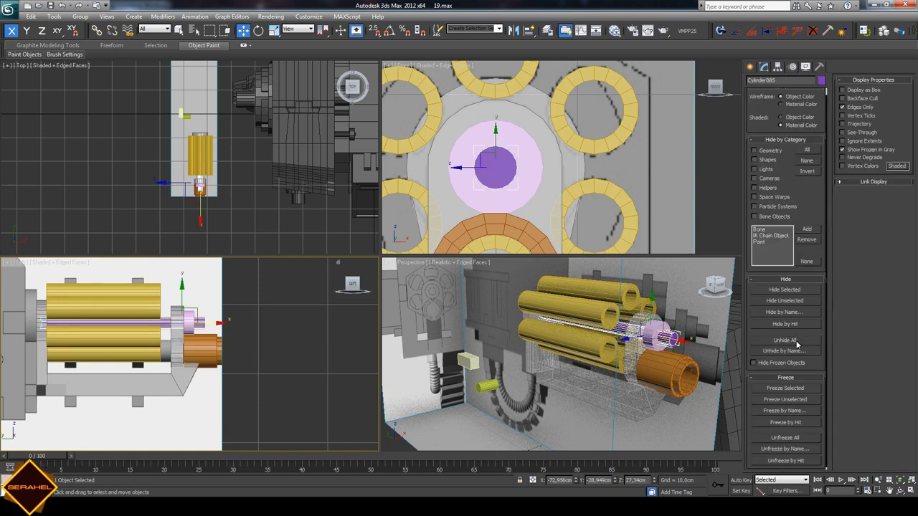
- Make the base plate Box100 see-through with Alt+X
click(709, 391)
click(900, 492)
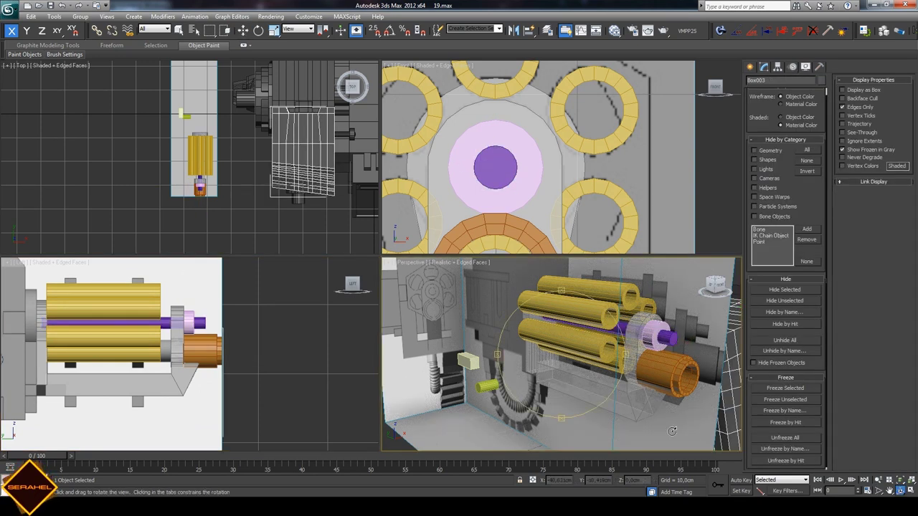
mouse_move(560, 378)
mouse_down()
mouse_move(583, 364)
mouse_move(570, 360)
mouse_up()
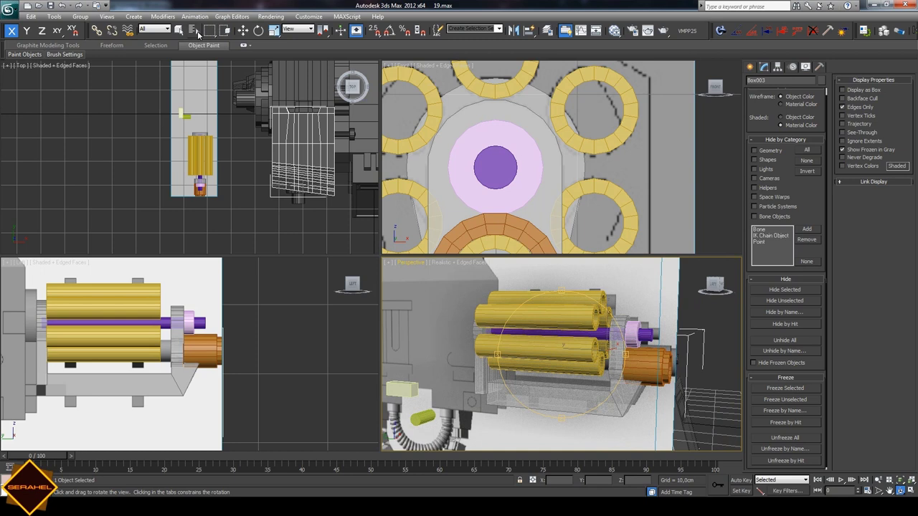
click(179, 30)
click(620, 405)
key(alt+x)
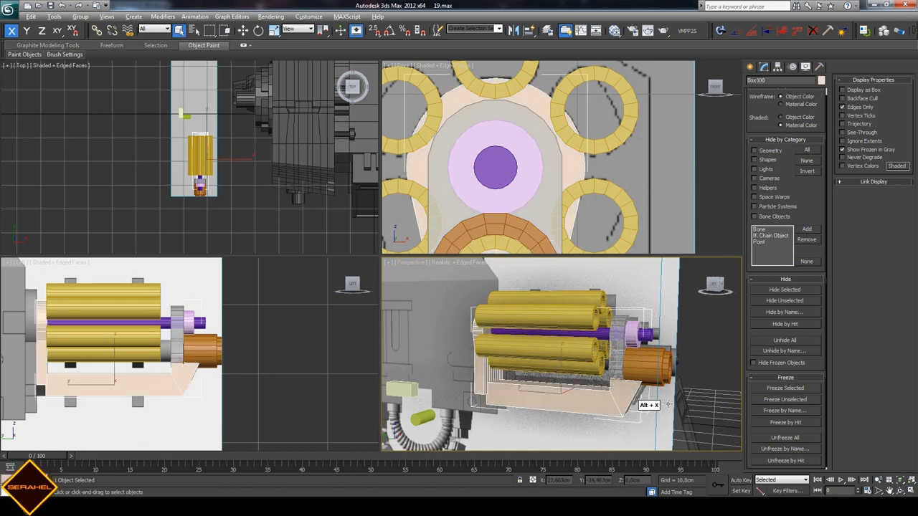
- Make the blue disc Cylinder083 see-through with Alt+X
click(900, 491)
mouse_move(617, 356)
mouse_down()
mouse_move(497, 356)
mouse_move(609, 282)
mouse_up()
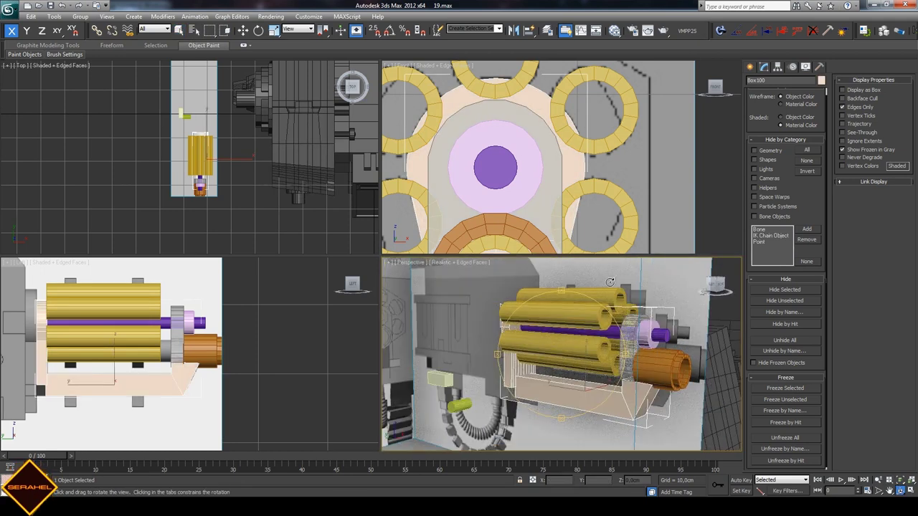
click(178, 30)
click(631, 358)
key(alt+x)
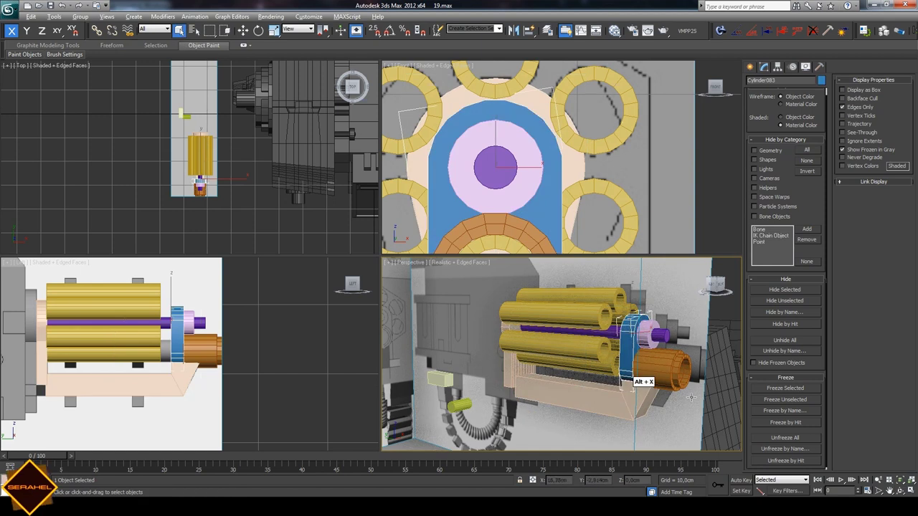
- Reframe the Perspective view on the cylinder assembly and pick the Cylinder primitive
click(901, 491)
drag(616, 358, 634, 367)
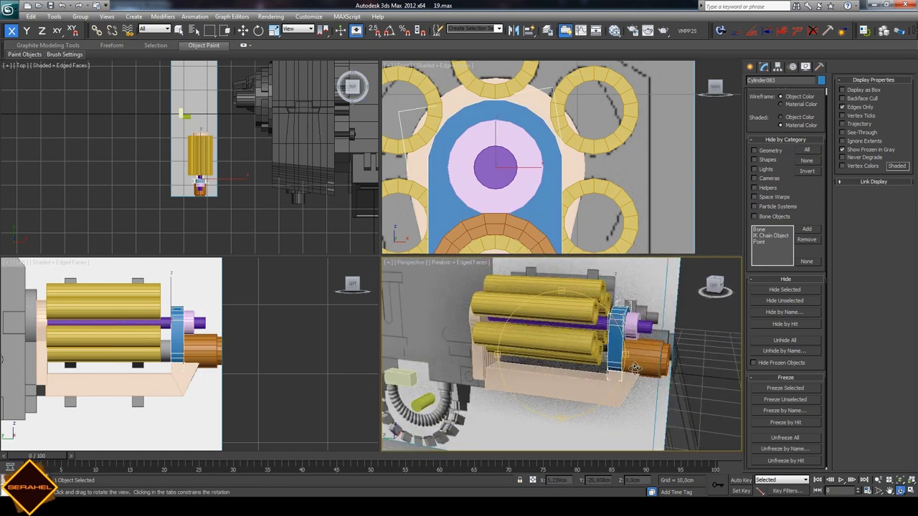
click(889, 491)
scroll(563, 327, up, 3)
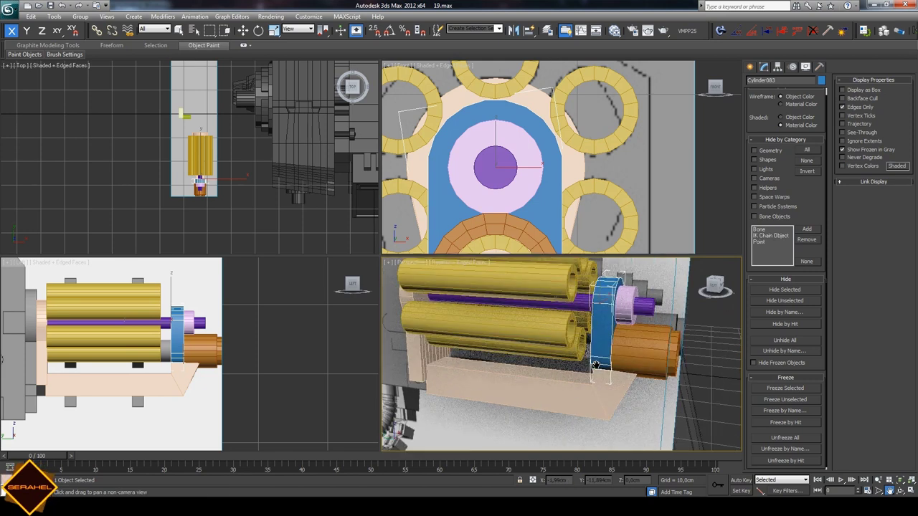
drag(562, 350, 556, 351)
scroll(190, 355, up, 4)
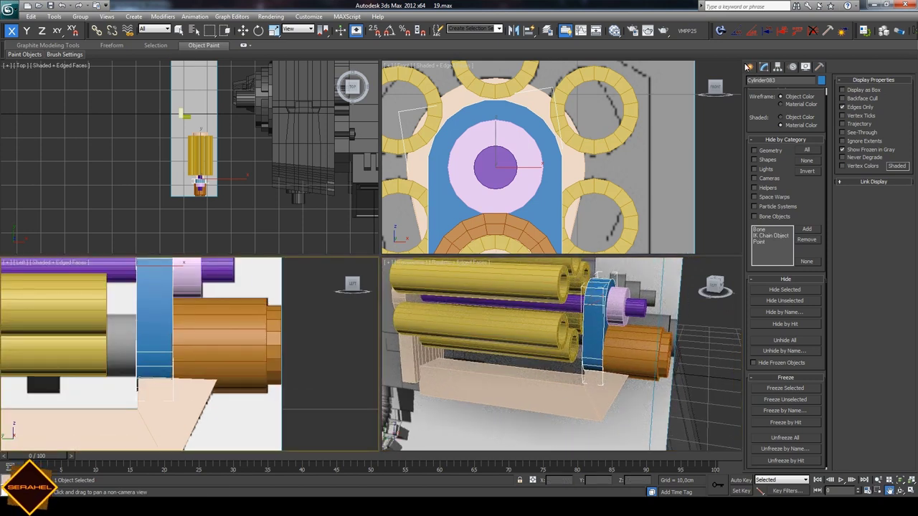
click(749, 67)
click(769, 148)
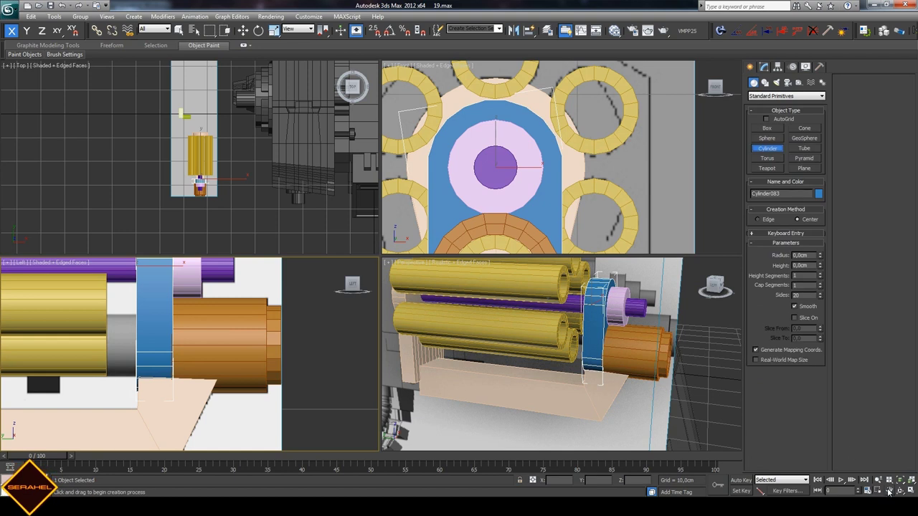
- Centre the orange ring in the Front view and select the yellow inner ring tube
middle_drag(524, 190, 552, 150)
scroll(553, 149, up, 3)
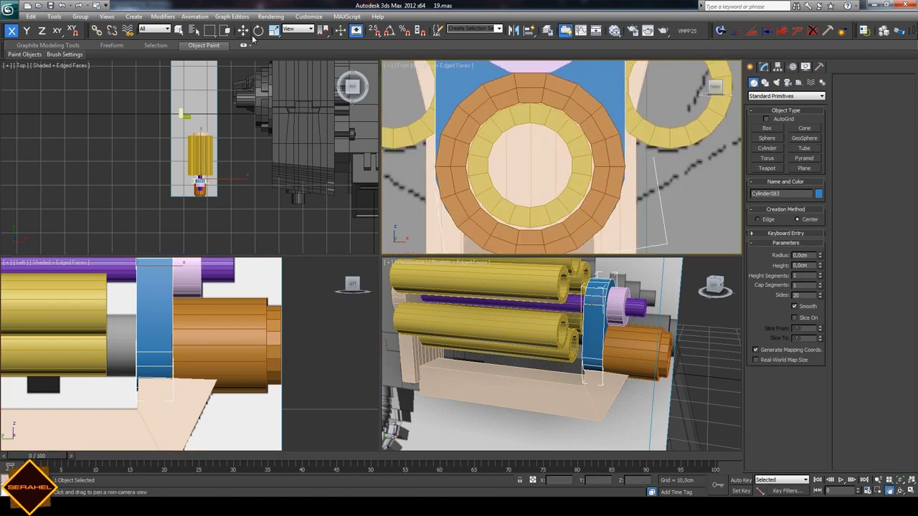
key(w)
click(524, 124)
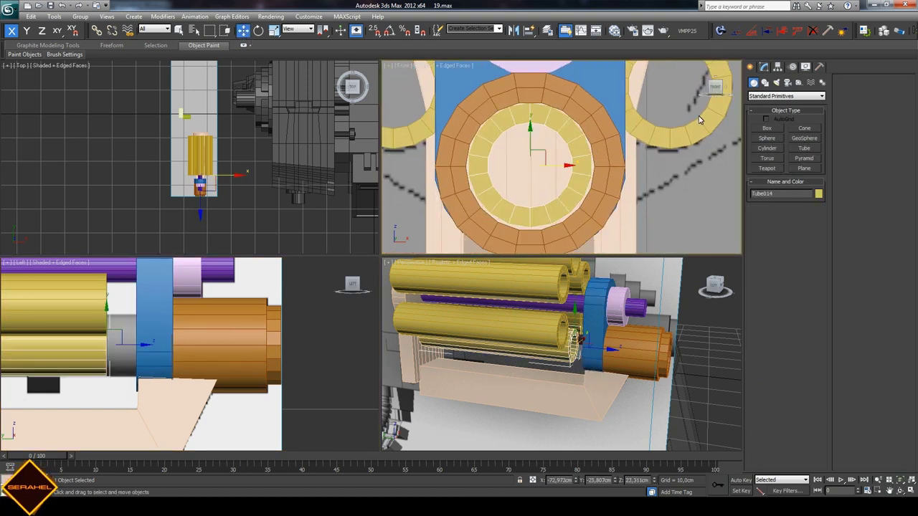
- Draw a test cylinder at the ring centre, move it along the axis, then delete it
click(765, 148)
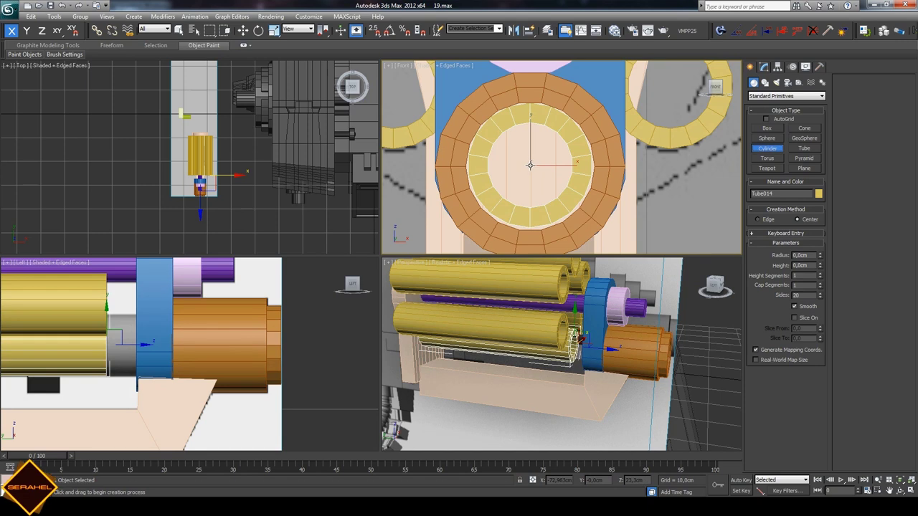
drag(530, 165, 548, 213)
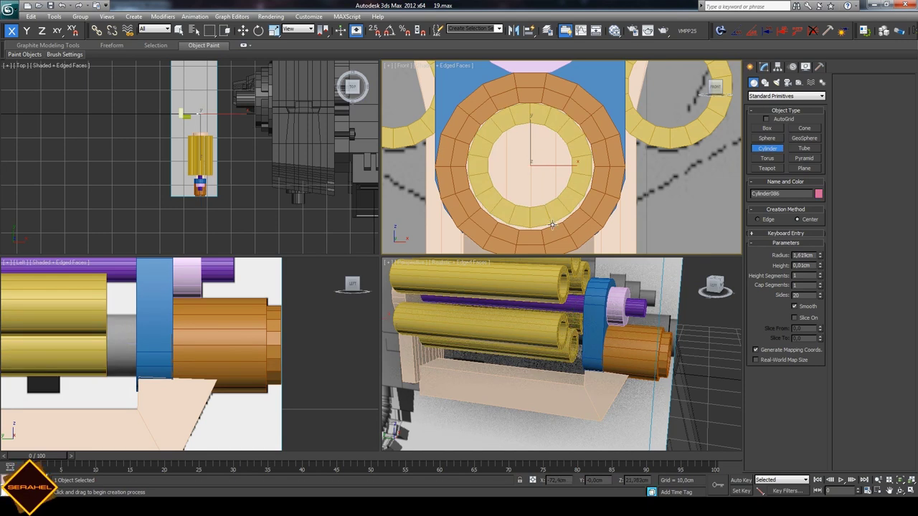
key(w)
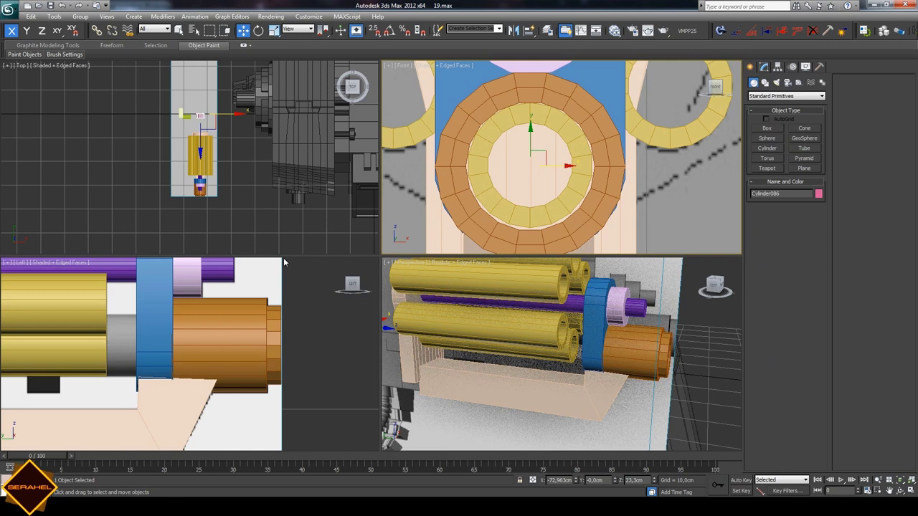
scroll(259, 334, down, 4)
scroll(264, 313, down, 2)
drag(141, 355, 190, 353)
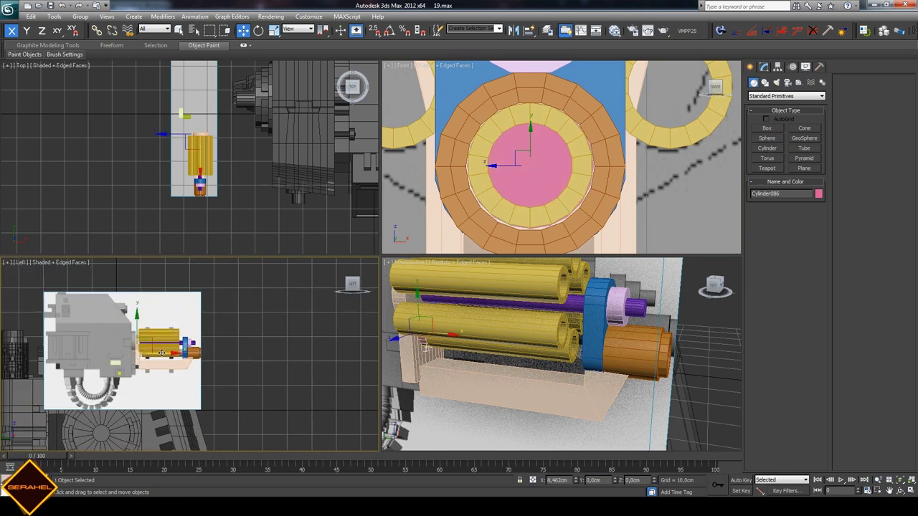
scroll(191, 352, up, 3)
scroll(192, 351, up, 2)
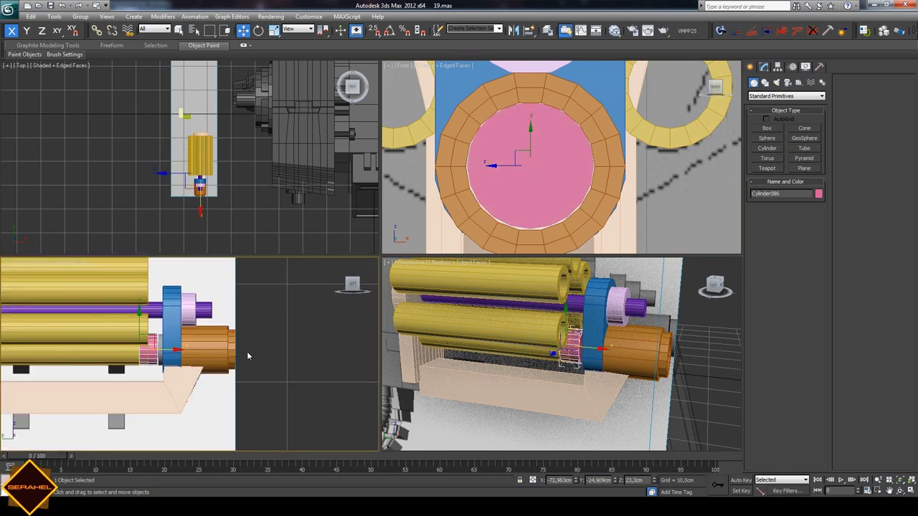
key(Delete)
- Copy the yellow inner ring tube 1.818cm along the barrel axis as Tube015
click(128, 353)
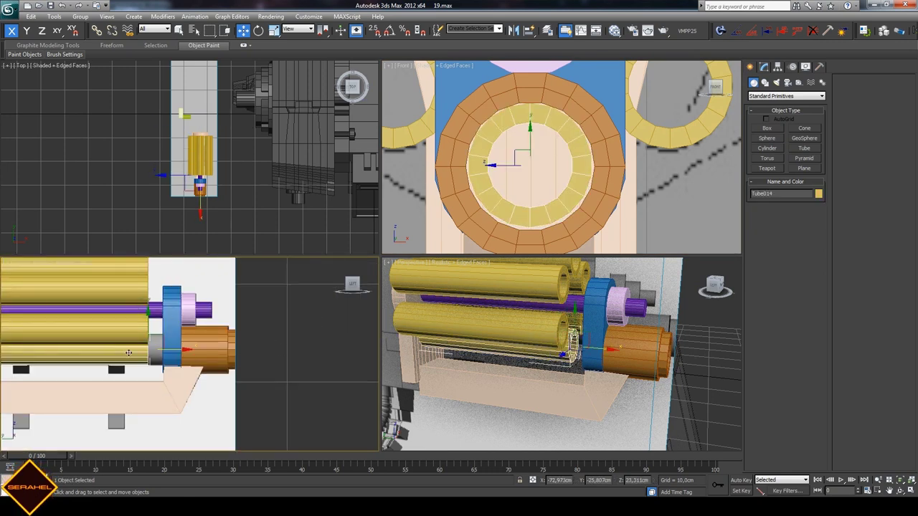
shift+drag(170, 351, 205, 350)
click(449, 294)
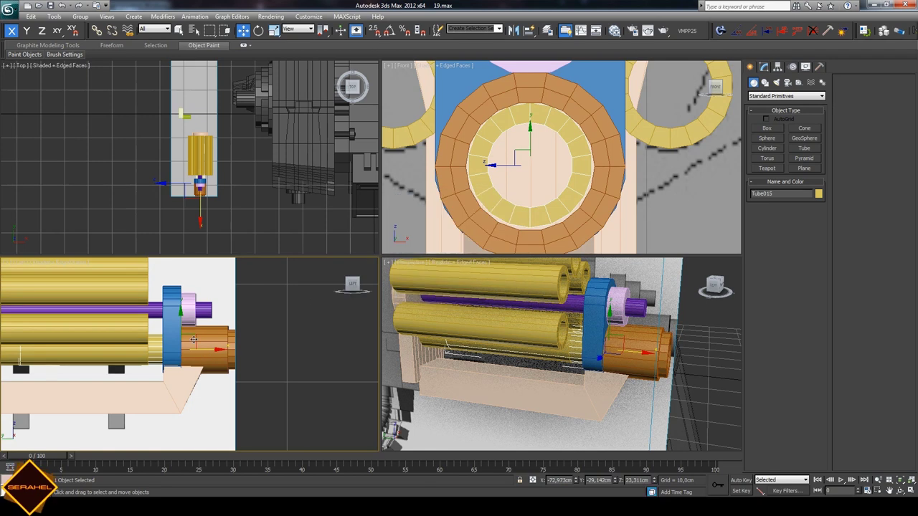
- Convert Tube015 to Editable Poly and push its 36 end vertices to lengthen the tube
right_click(161, 352)
mouse_move(180, 437)
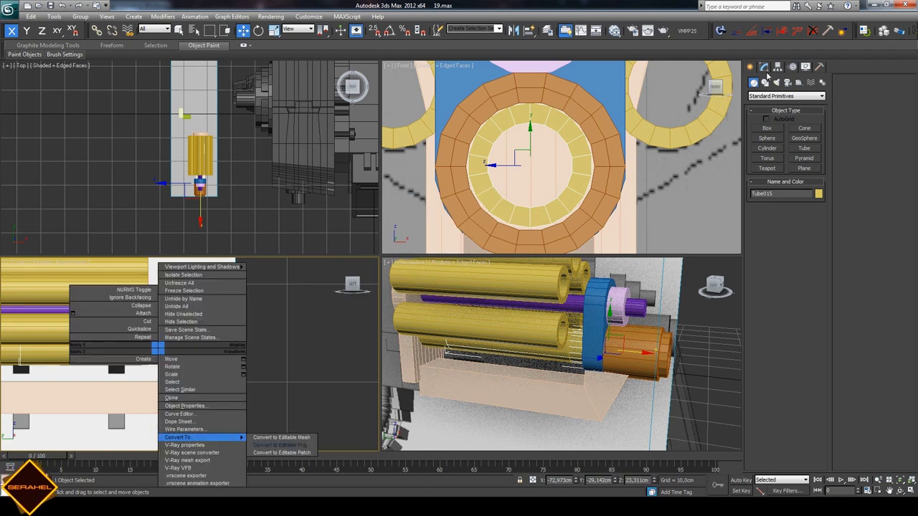
click(279, 445)
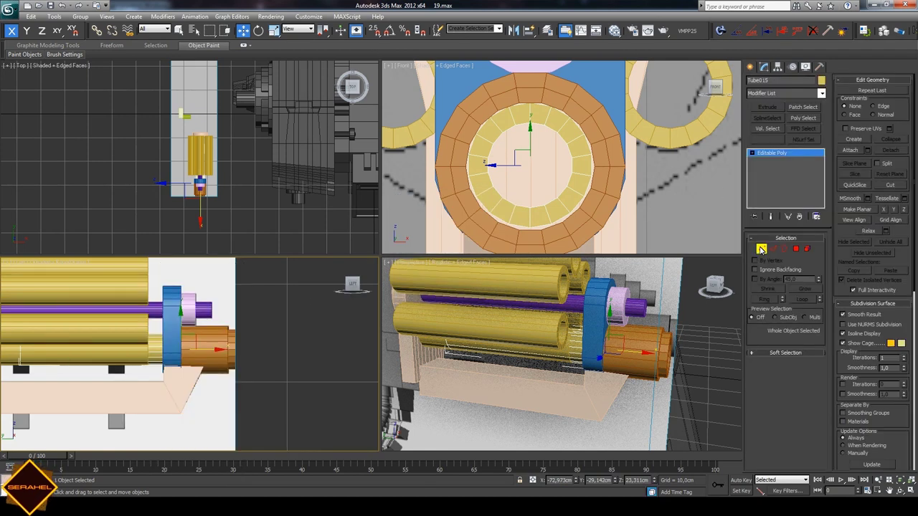
click(761, 249)
drag(13, 307, 40, 391)
drag(39, 350, 167, 355)
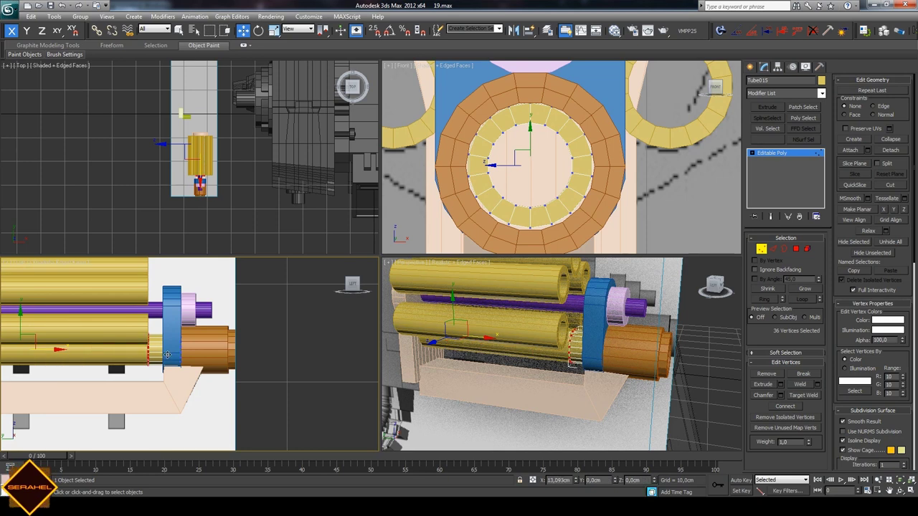
click(281, 338)
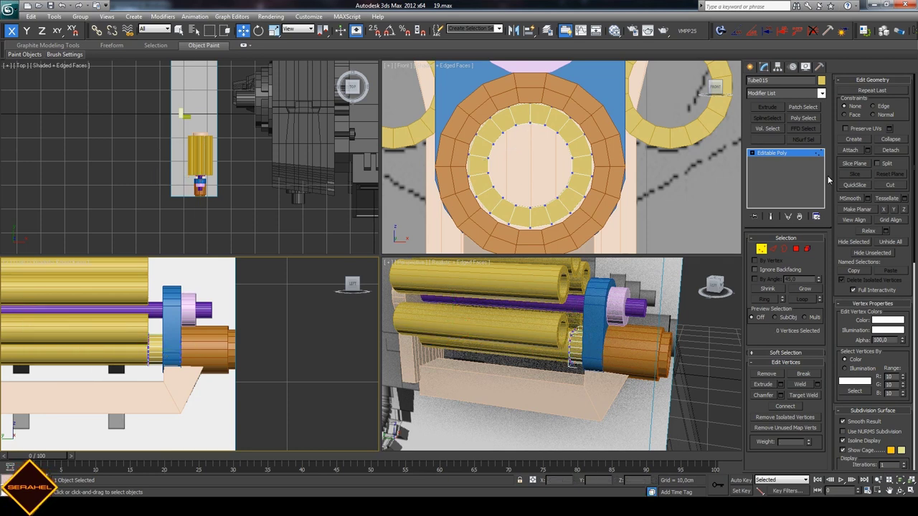
- Attach the blue disc and orange tube to Tube015, then orbit to inspect the merged piece
click(852, 151)
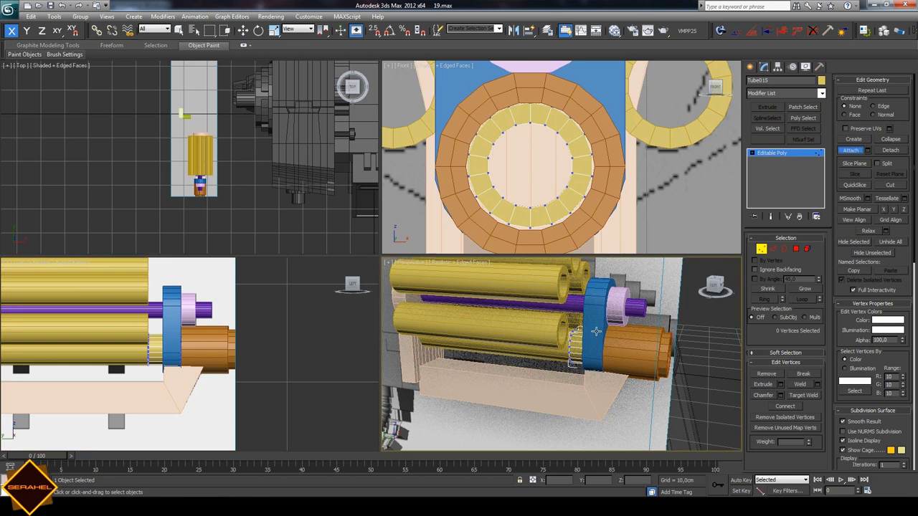
click(609, 320)
click(625, 329)
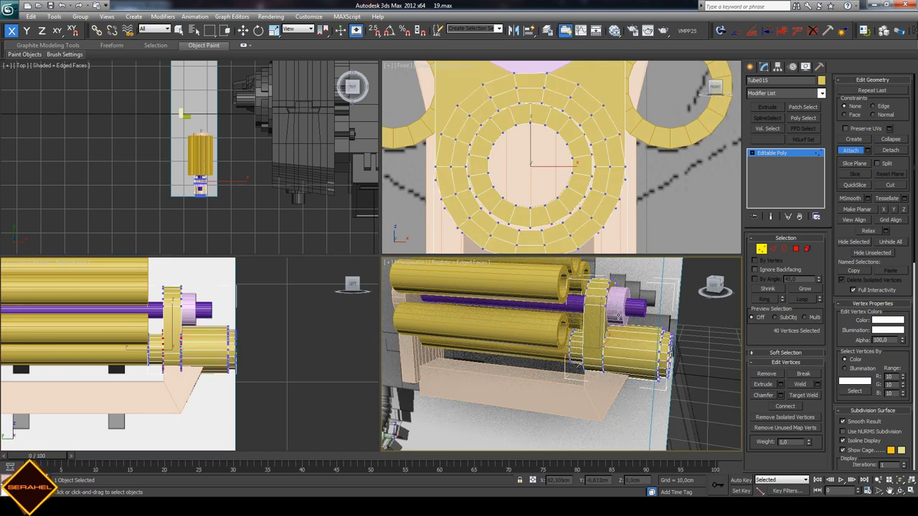
click(889, 491)
click(899, 491)
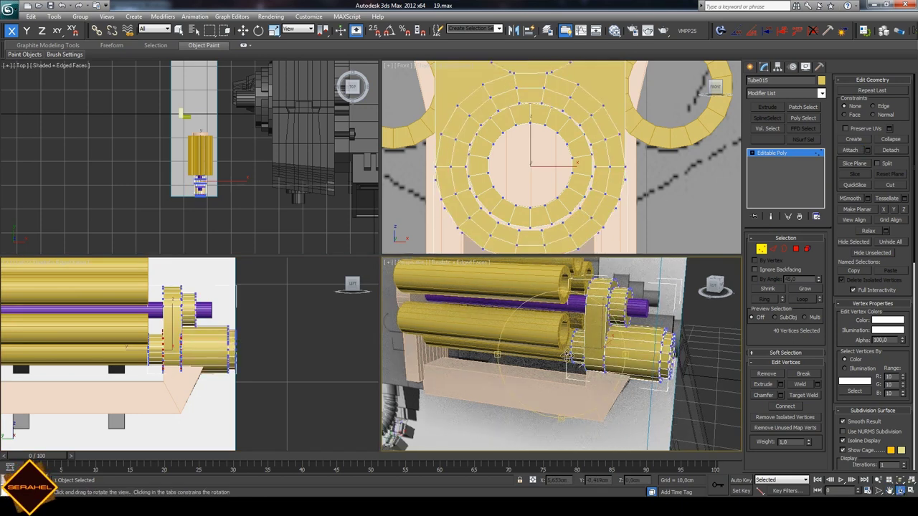
mouse_move(545, 305)
mouse_down()
mouse_move(564, 349)
mouse_move(626, 357)
mouse_move(617, 359)
mouse_up()
- Select the upper-left barrel tube and pan the whole barrel cluster into the Front view
click(750, 66)
key(w)
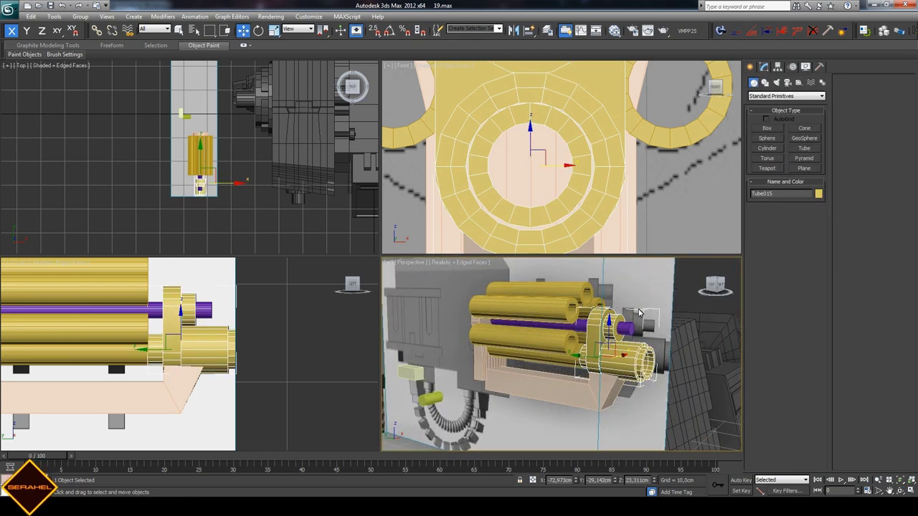
click(556, 309)
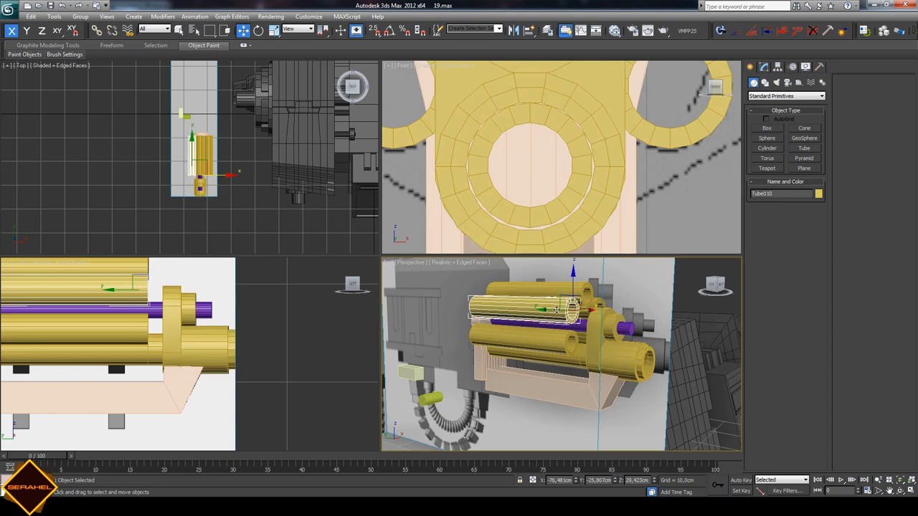
click(889, 490)
scroll(598, 164, down, 5)
drag(482, 73, 476, 121)
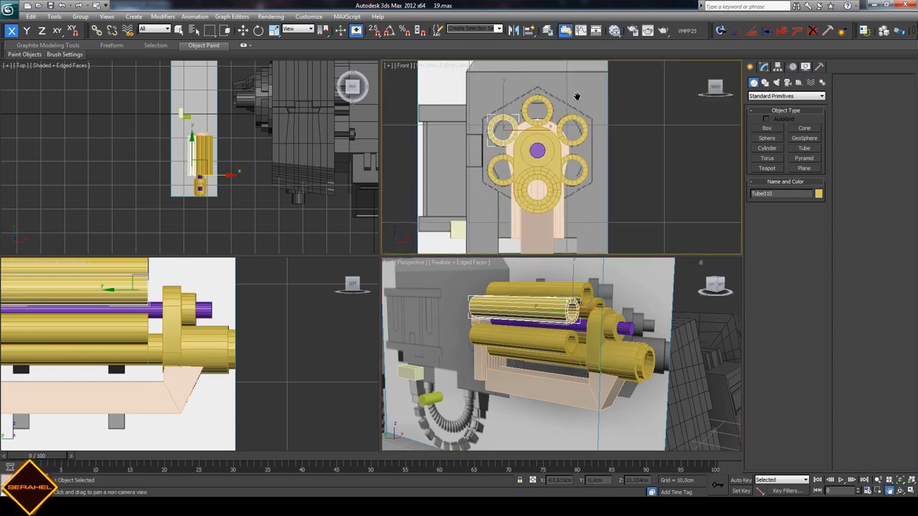
- Place a small cylinder at the centre, then draw a blue six-sided disc centred on the rod
click(767, 148)
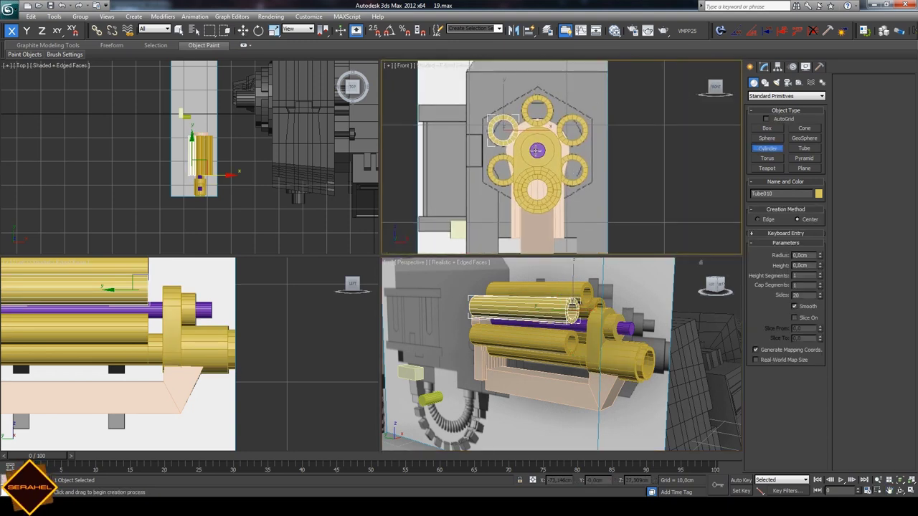
click(536, 150)
right_click(537, 150)
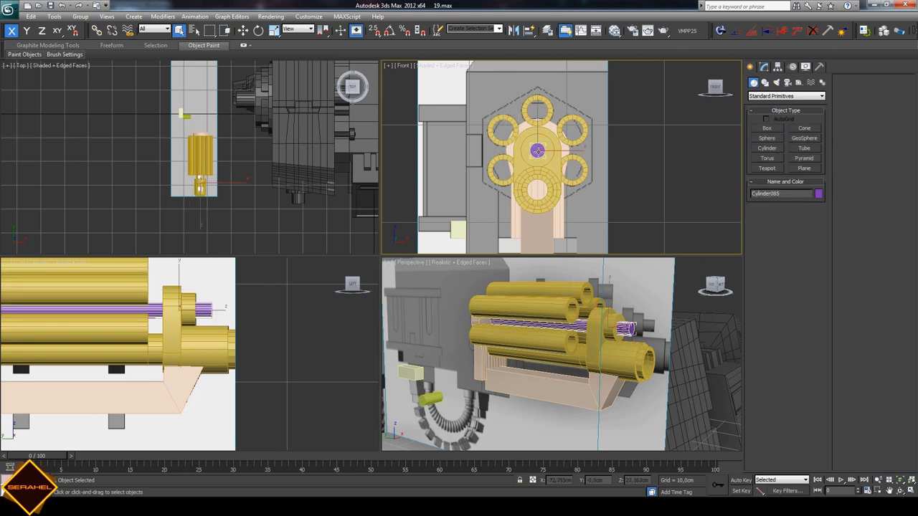
scroll(557, 152, up, 2)
click(767, 148)
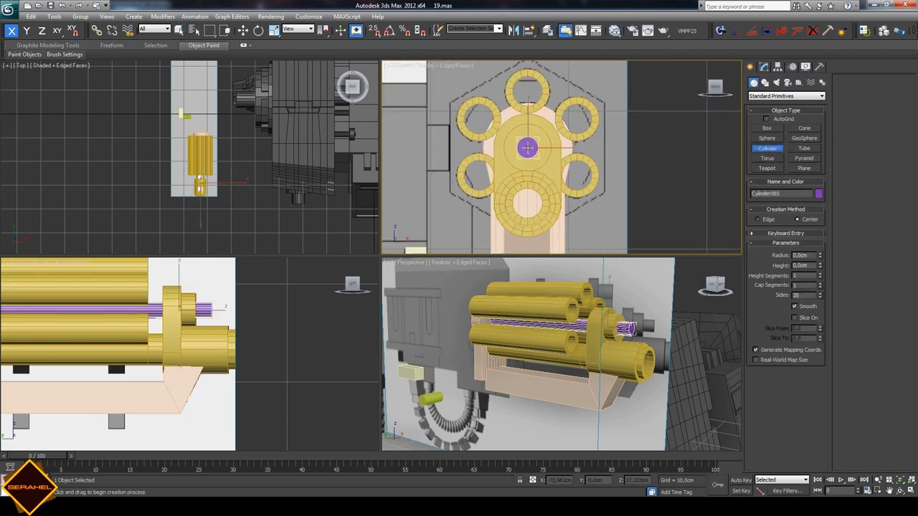
drag(527, 148, 582, 203)
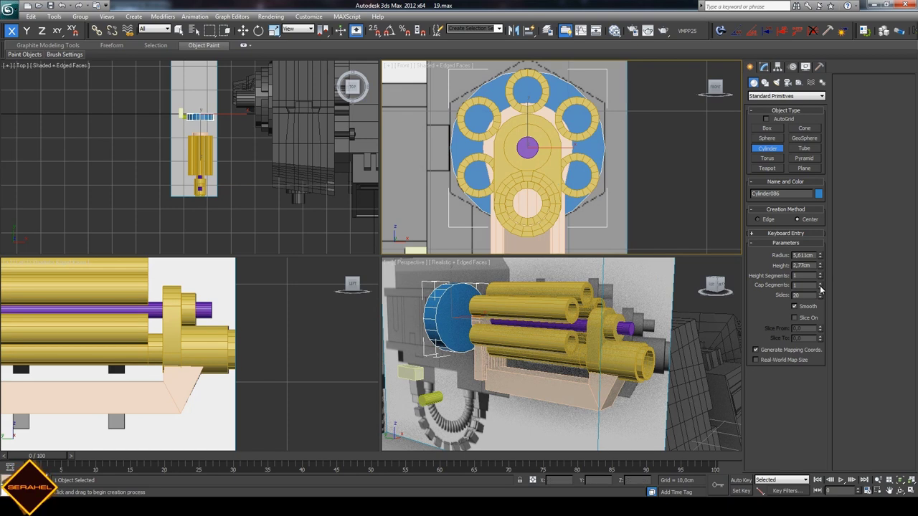
drag(820, 295, 820, 304)
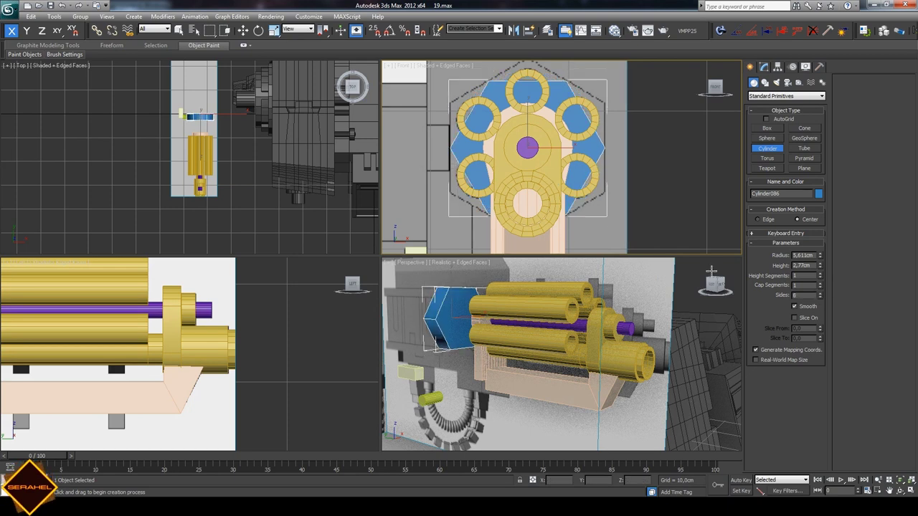
- Rotate the hexagonal disc 30° with Local angle snap and slide it back along Y
click(259, 30)
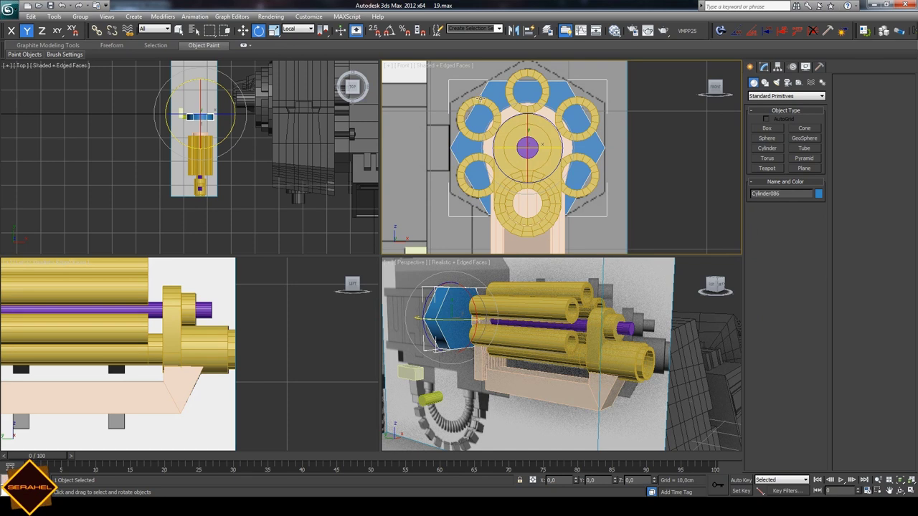
key(a)
drag(566, 124, 560, 111)
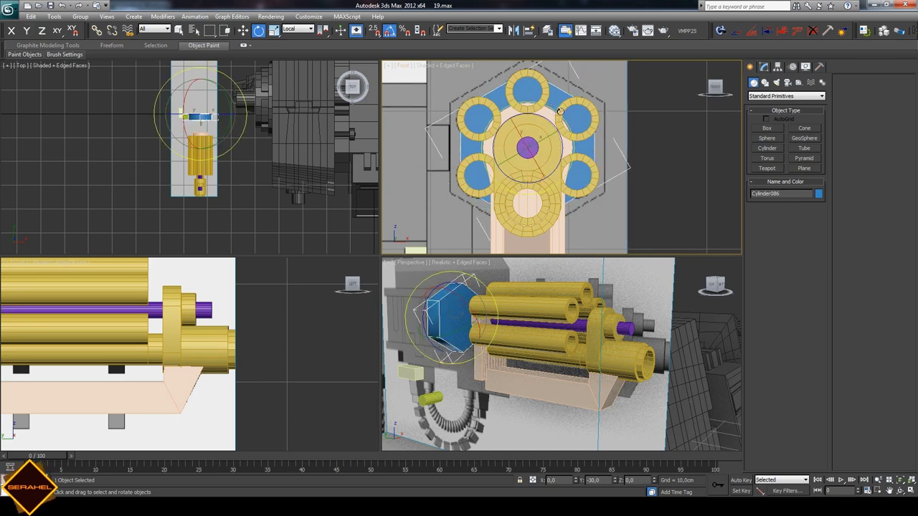
drag(560, 112, 559, 112)
click(244, 32)
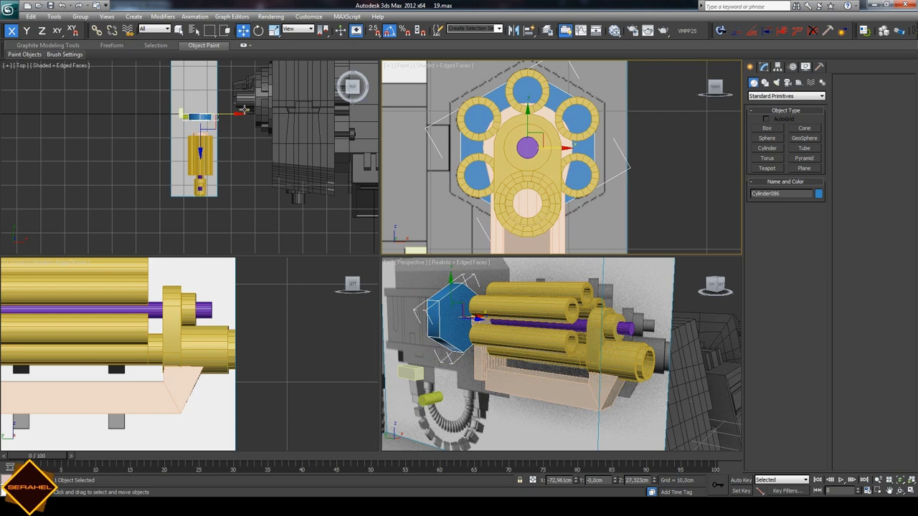
drag(200, 84, 203, 130)
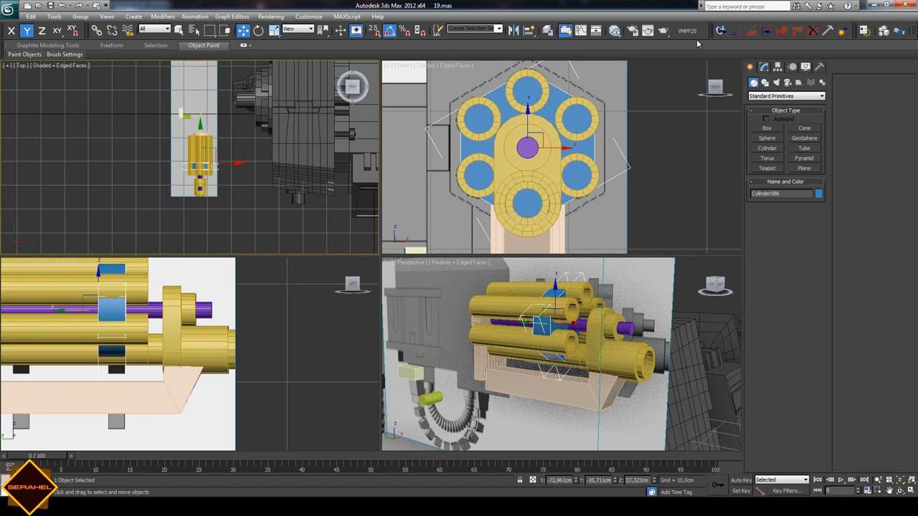
- Widen the blue hexagonal disc's radius to 6,463cm
click(763, 66)
click(530, 138)
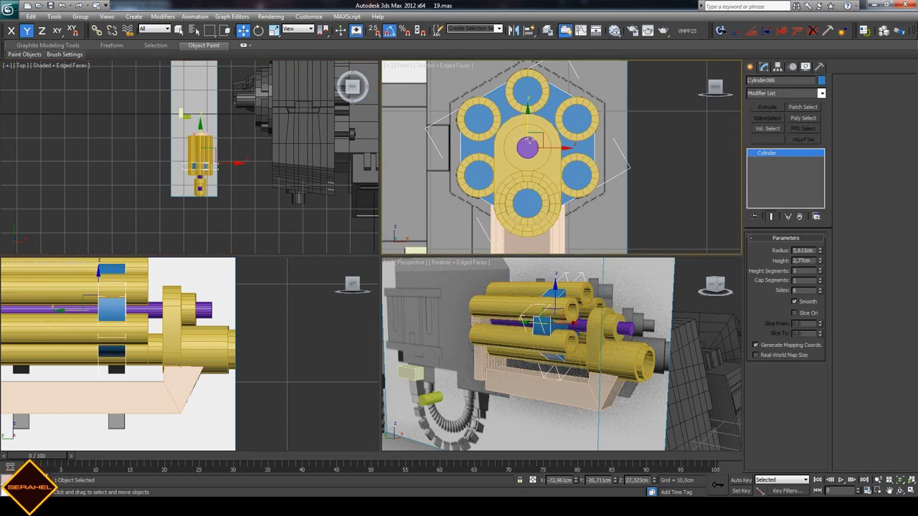
right_click(554, 129)
mouse_move(574, 213)
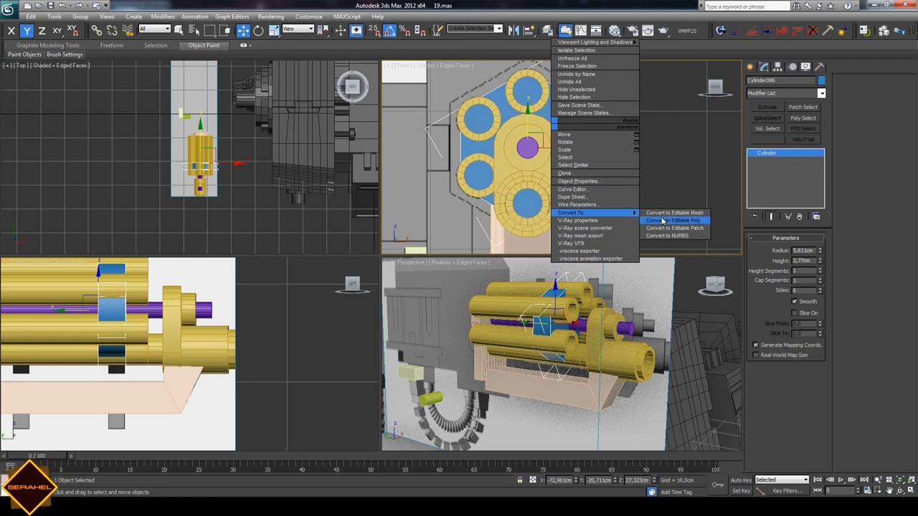
click(819, 249)
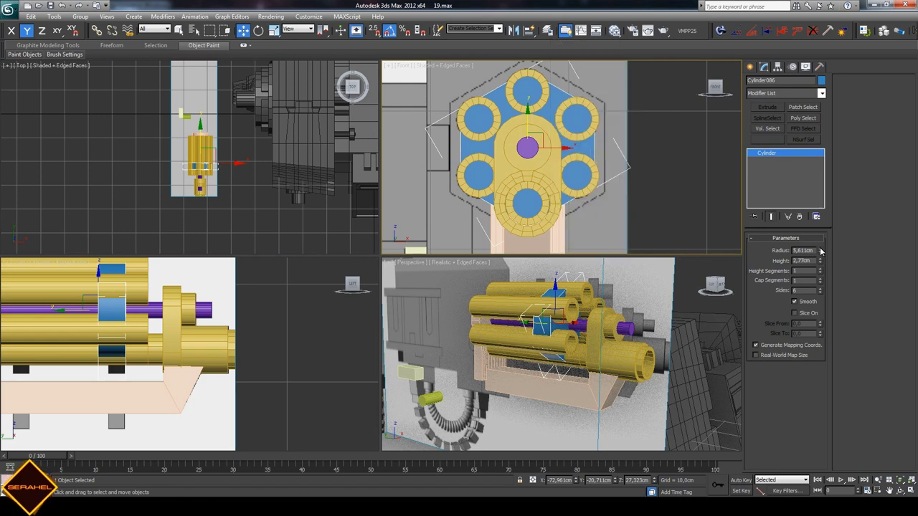
drag(821, 250, 820, 243)
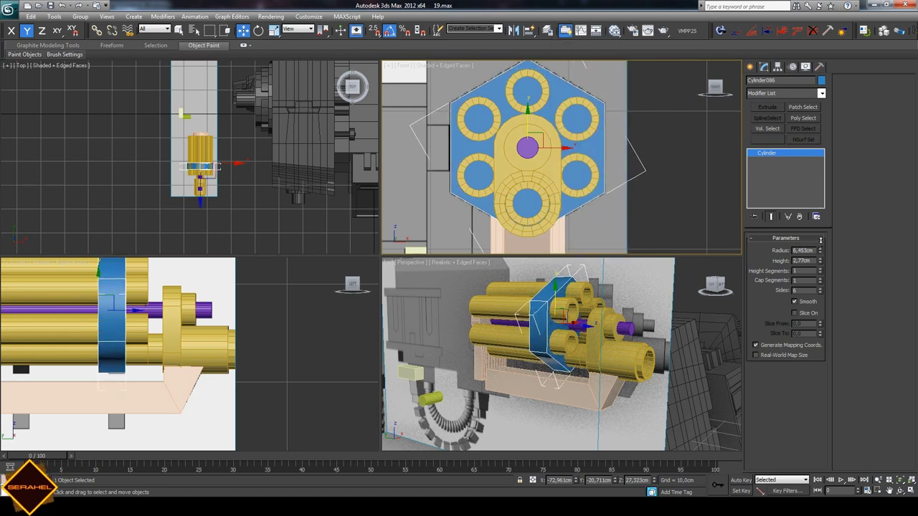
- Convert the disc to Editable Poly and move its left-cap vertices inward to thin it
right_click(109, 320)
click(244, 417)
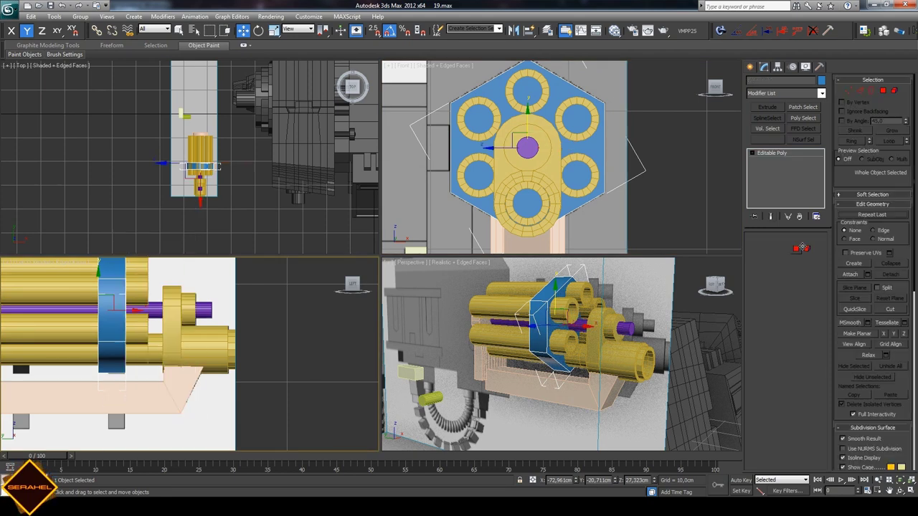
key(1)
drag(113, 270, 139, 375)
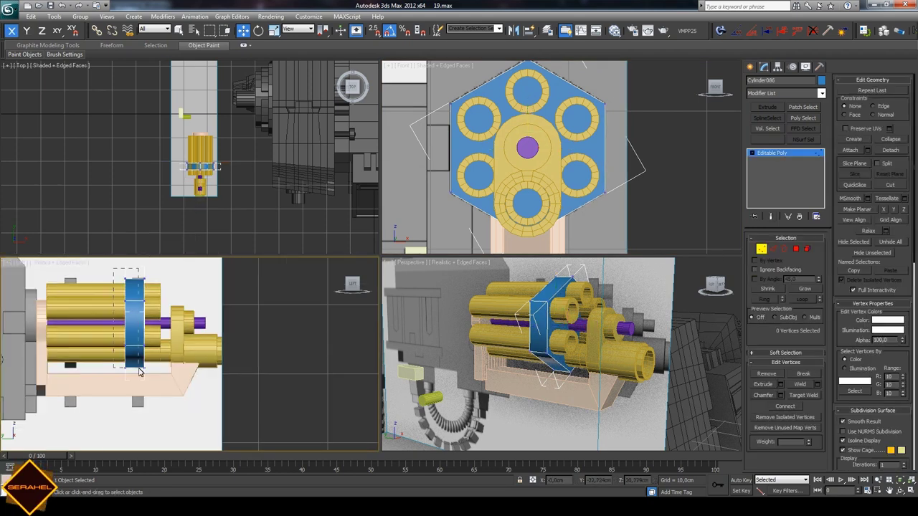
scroll(124, 356, up, 2)
drag(128, 309, 139, 310)
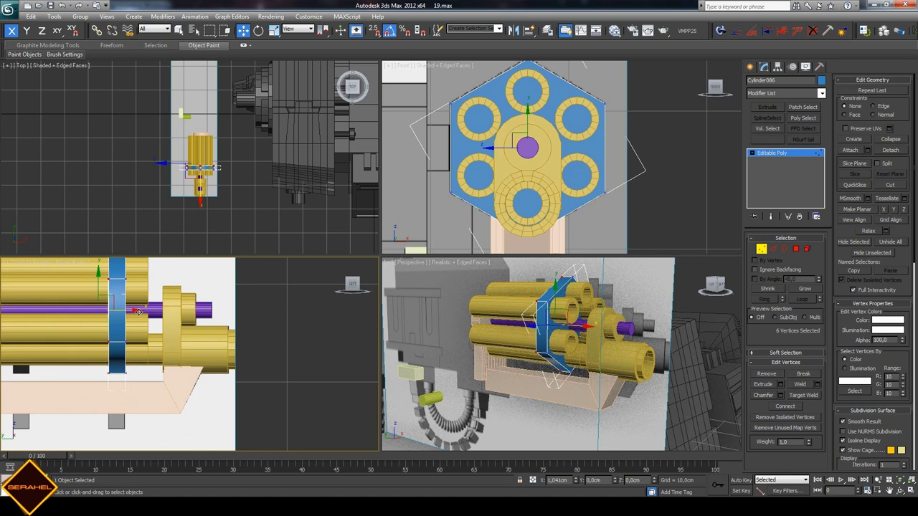
click(284, 319)
click(750, 66)
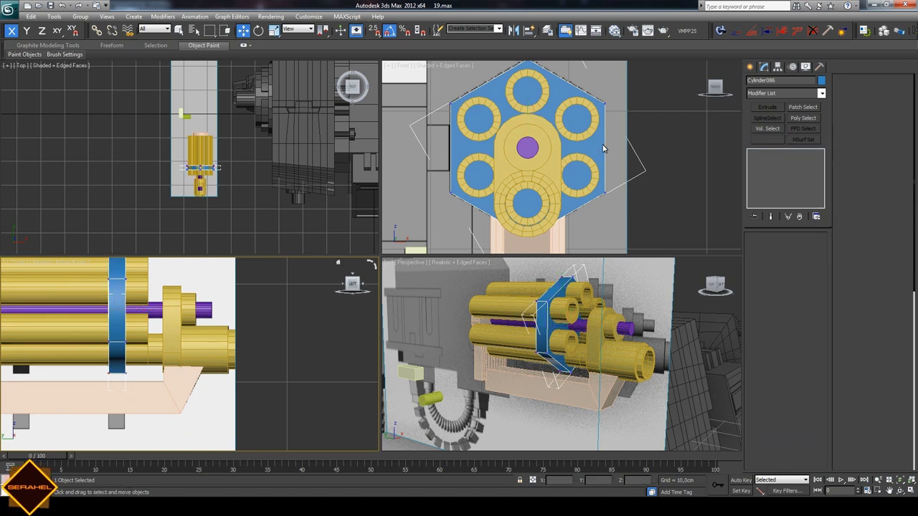
scroll(147, 326, down, 2)
- Shift-copy the blue hex disc further back along the barrels as Cylinder087
shift+drag(147, 326, 86, 326)
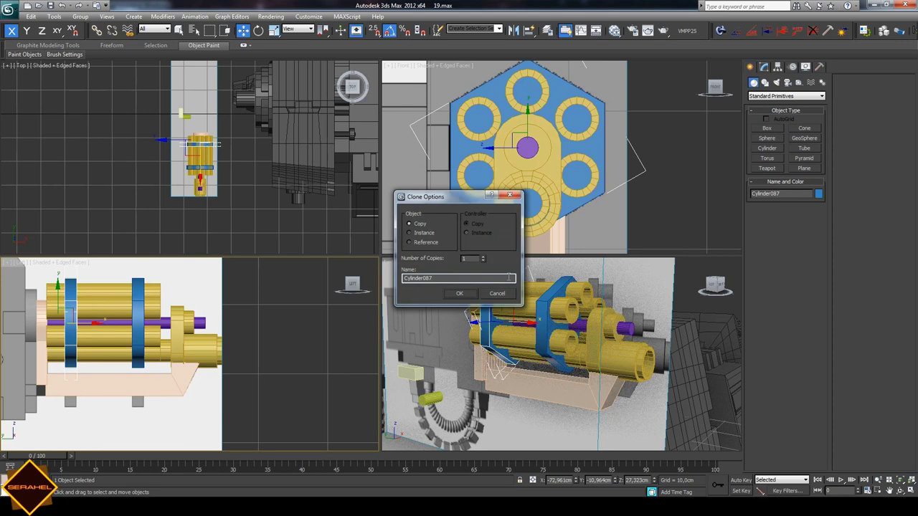
click(461, 294)
click(643, 204)
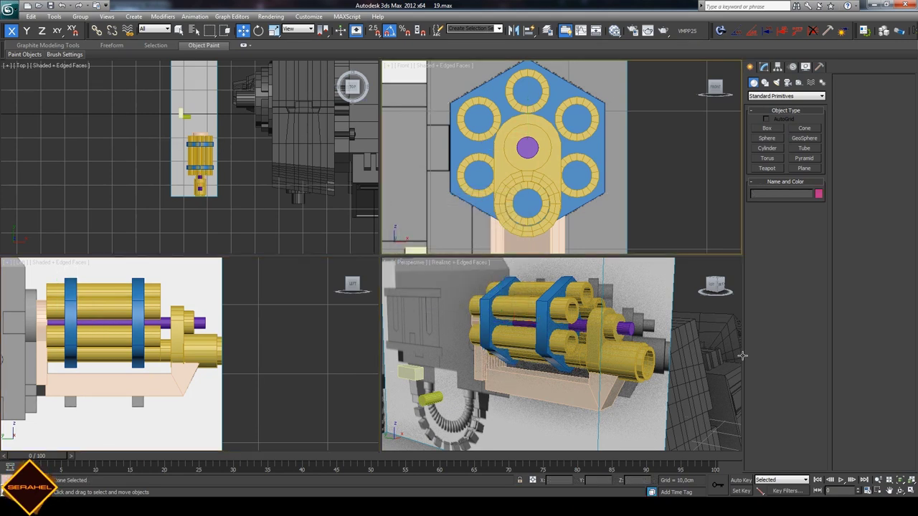
click(888, 480)
mouse_move(577, 343)
mouse_down()
mouse_move(614, 317)
mouse_move(574, 319)
mouse_up()
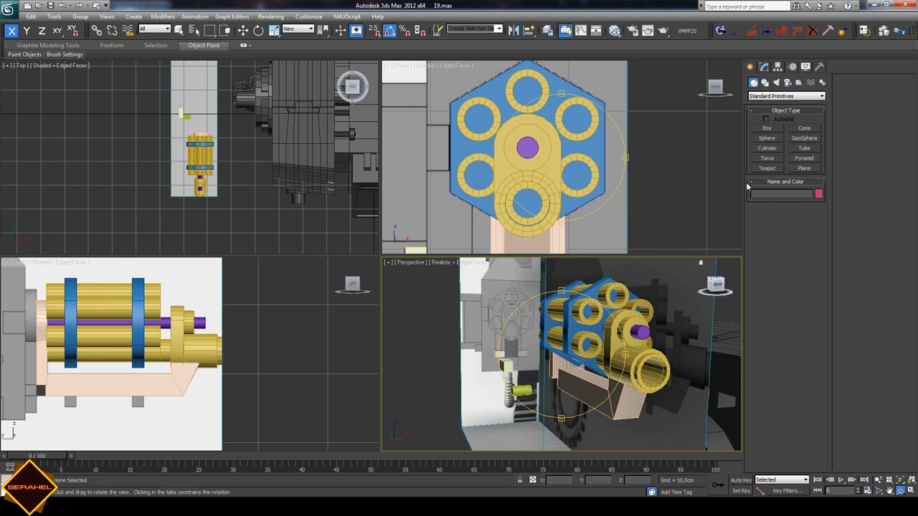
- Draw a cylinder over the top barrel hole, move it forward, and lengthen it into a 20-sided barrel
click(766, 148)
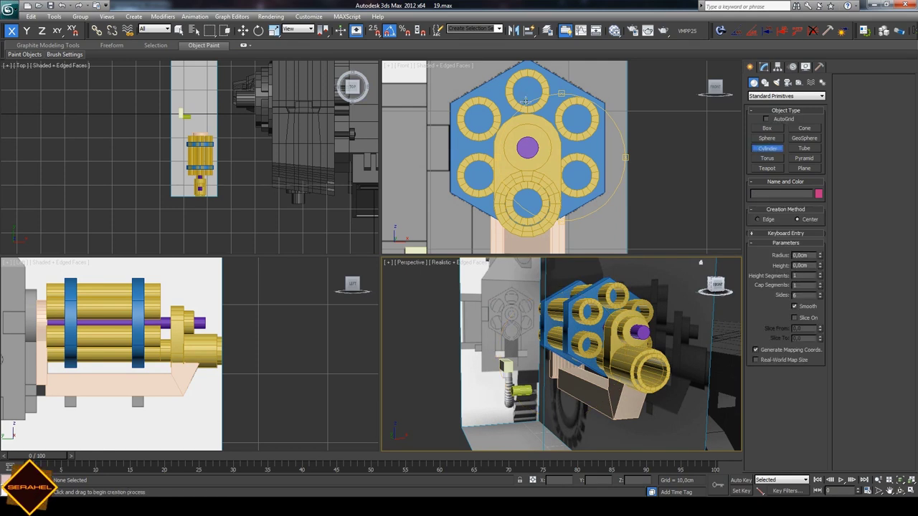
drag(526, 90, 535, 106)
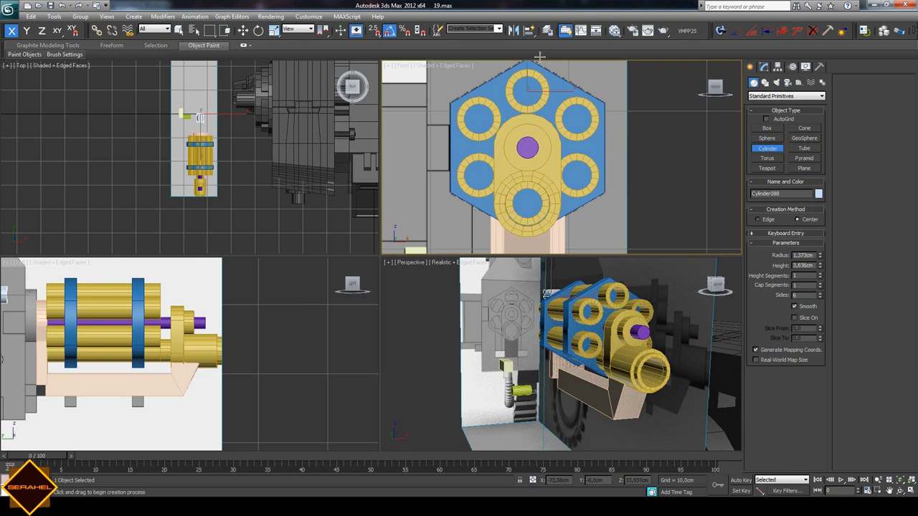
right_click(224, 334)
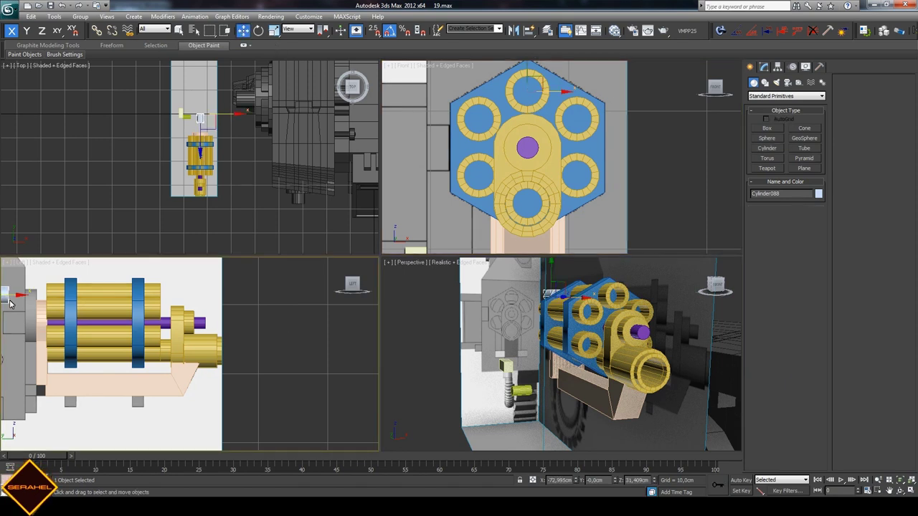
drag(10, 303, 63, 303)
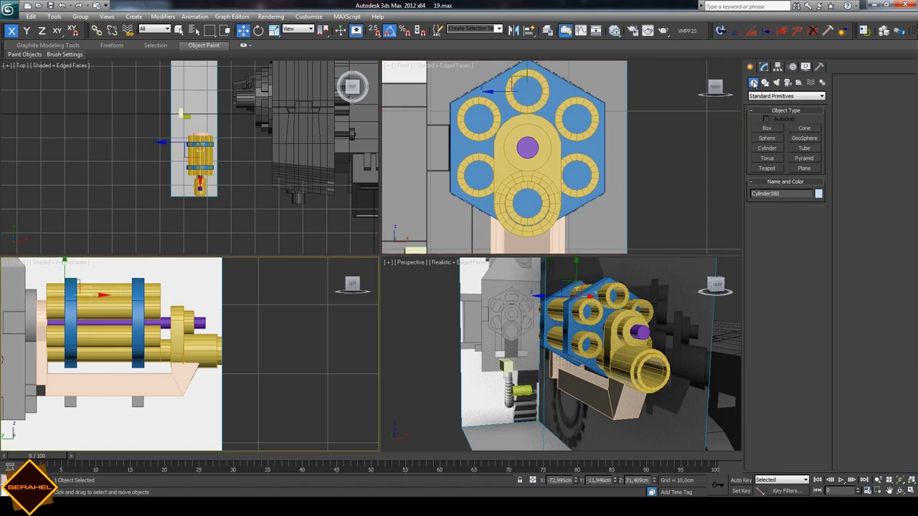
click(764, 66)
drag(819, 237, 795, 154)
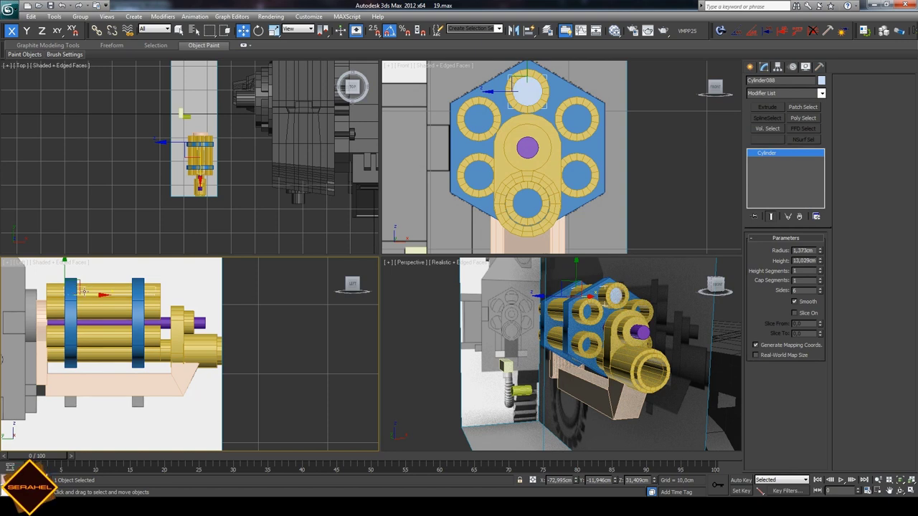
drag(92, 295, 90, 295)
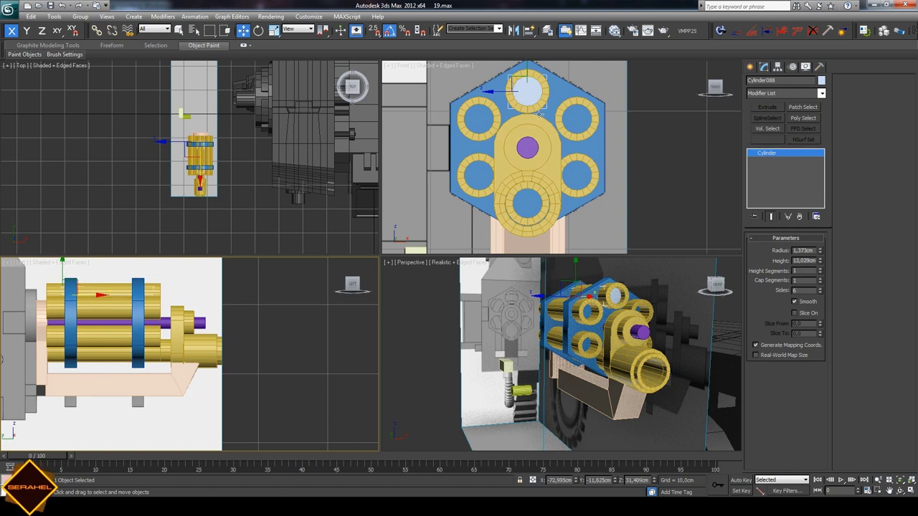
- Try copying the barrel toward the upper-left hole, cancel the misplaced copies, and reselect it
shift+drag(517, 86, 502, 96)
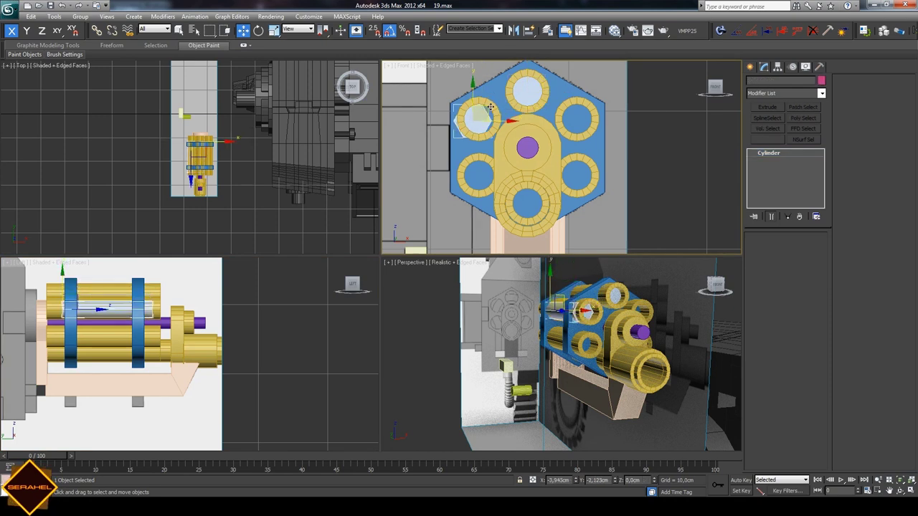
shift+drag(502, 96, 579, 283)
click(497, 294)
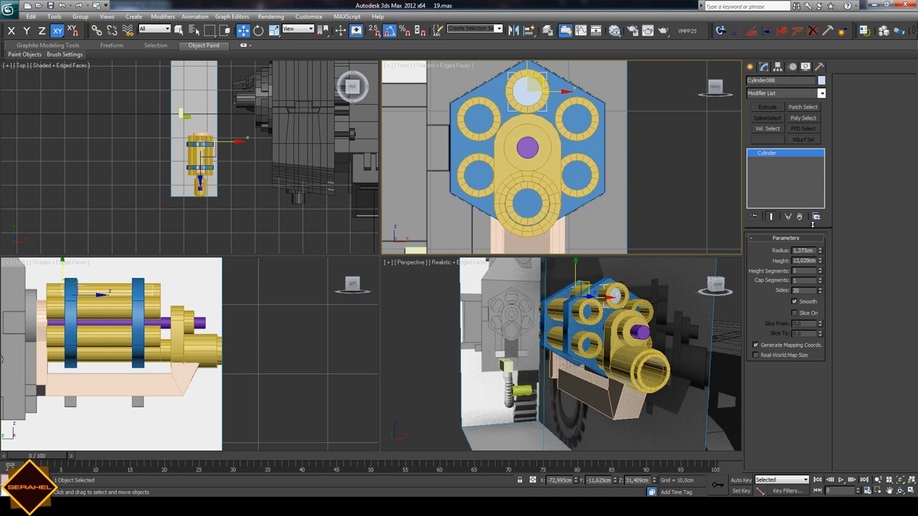
shift+drag(542, 79, 495, 106)
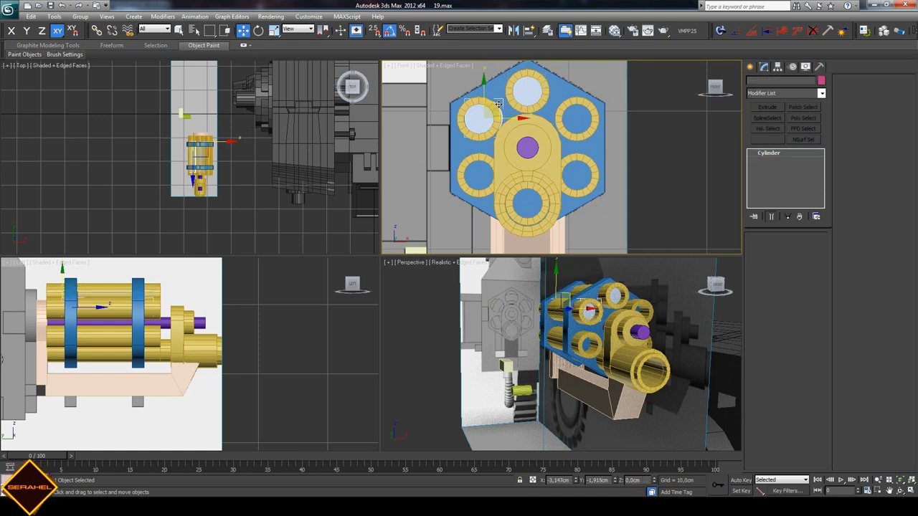
key(Return)
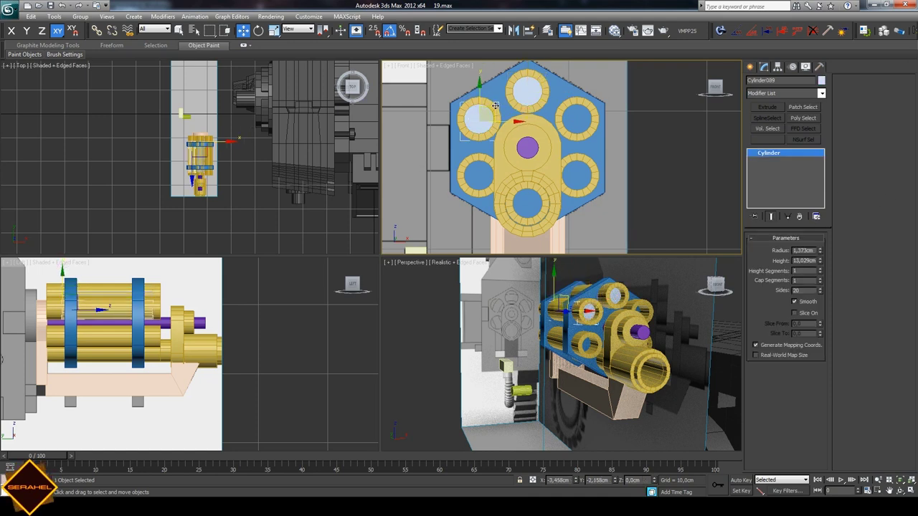
shift+click(495, 107)
click(497, 294)
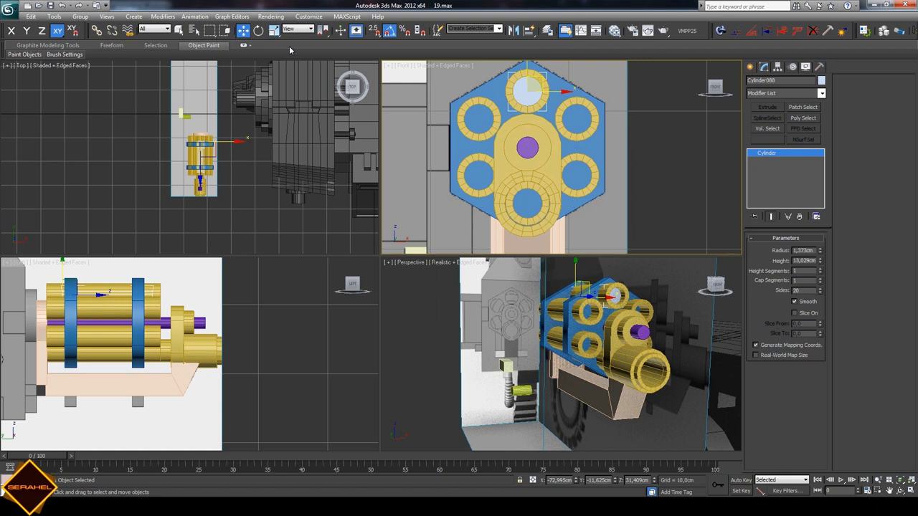
- Slim the barrel to 78% width, copy it into the upper-left hole, then start a copy toward the lower-left hole
key(r)
key(r)
drag(530, 81, 535, 82)
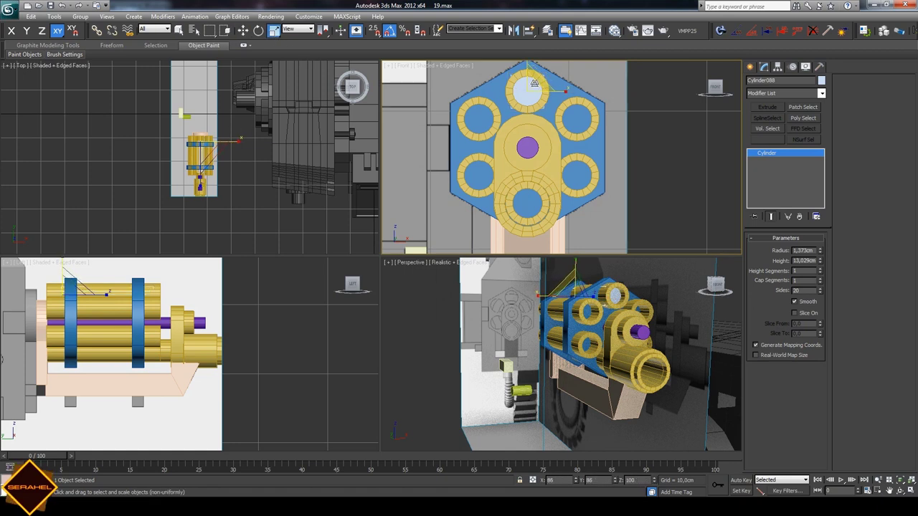
key(w)
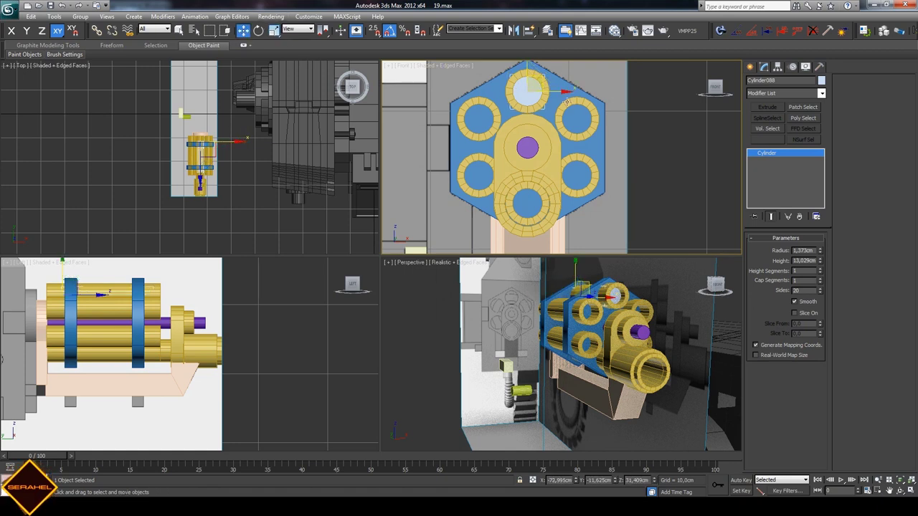
shift+drag(542, 81, 492, 107)
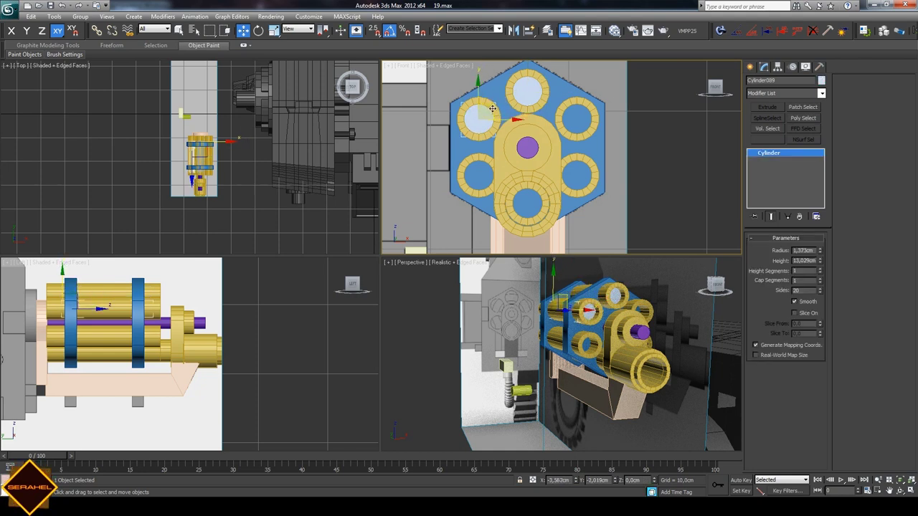
click(460, 295)
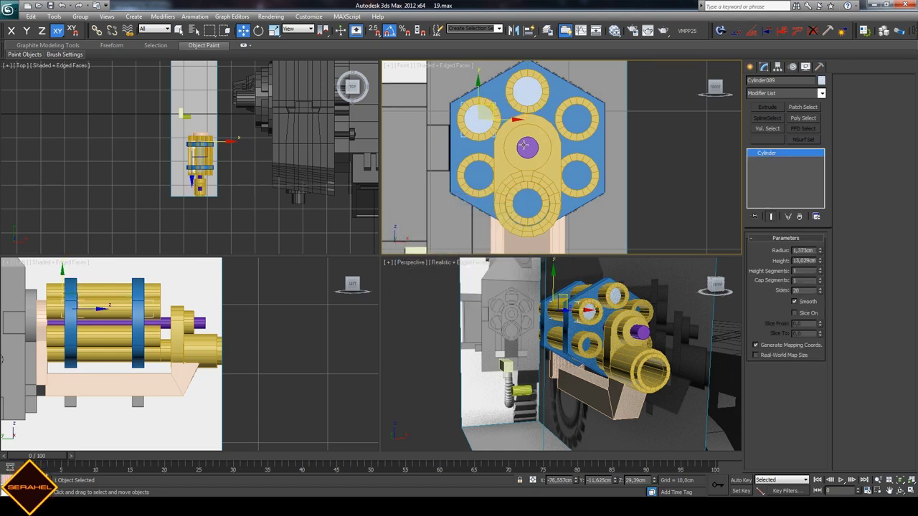
shift+drag(494, 106, 480, 129)
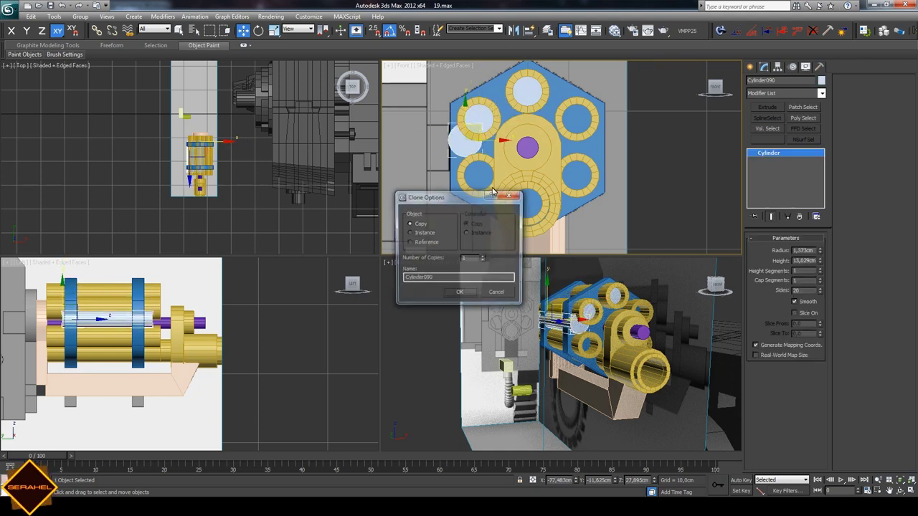
- Align barrel copies into the drum's lower-left and bottom holes
click(459, 295)
click(530, 30)
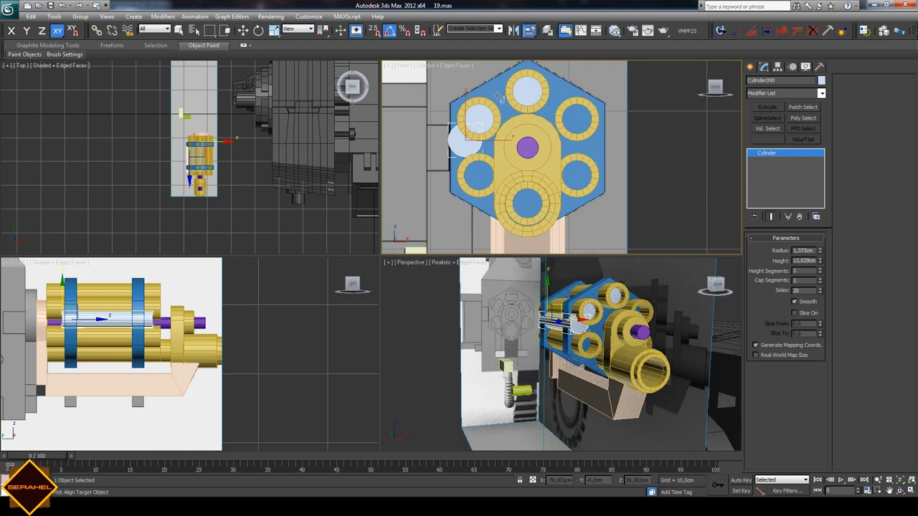
click(480, 158)
shift+drag(494, 164, 510, 164)
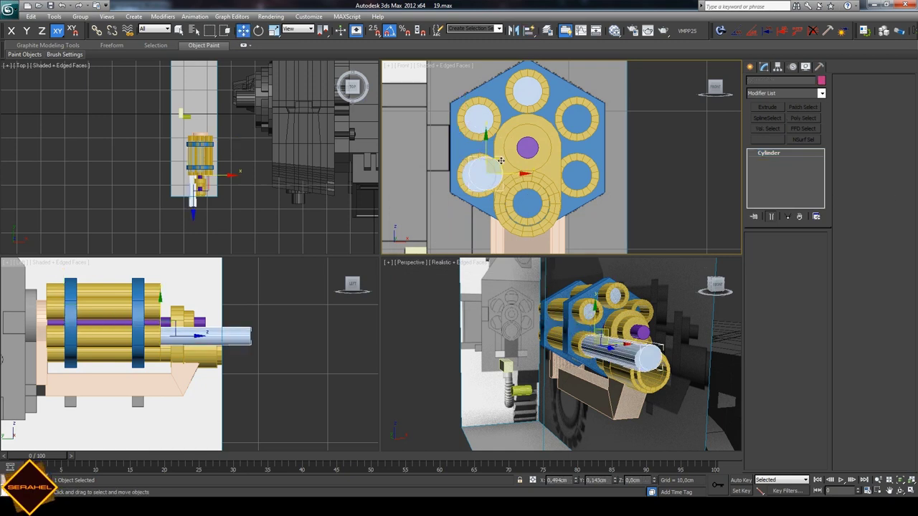
click(461, 294)
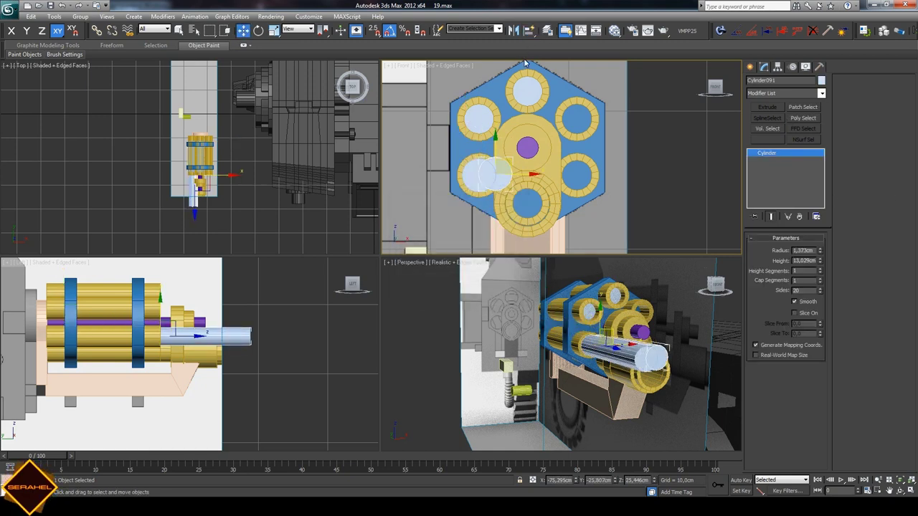
click(529, 30)
click(543, 208)
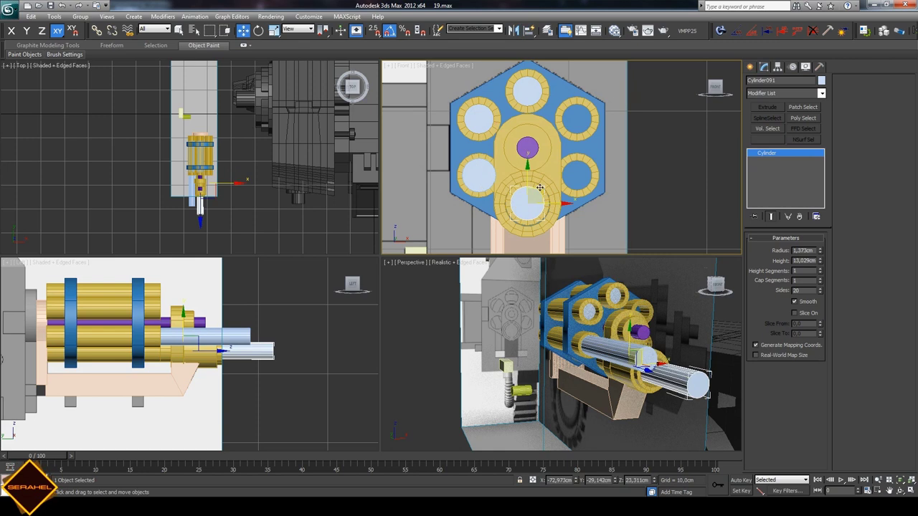
- Copy barrels into the drum's lower-right and upper-right holes
shift+drag(543, 207, 623, 204)
click(460, 292)
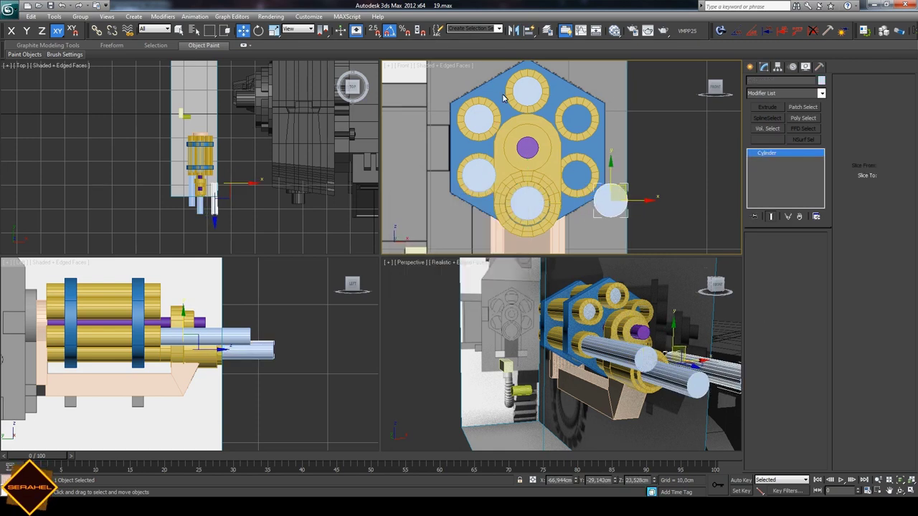
click(529, 30)
click(601, 175)
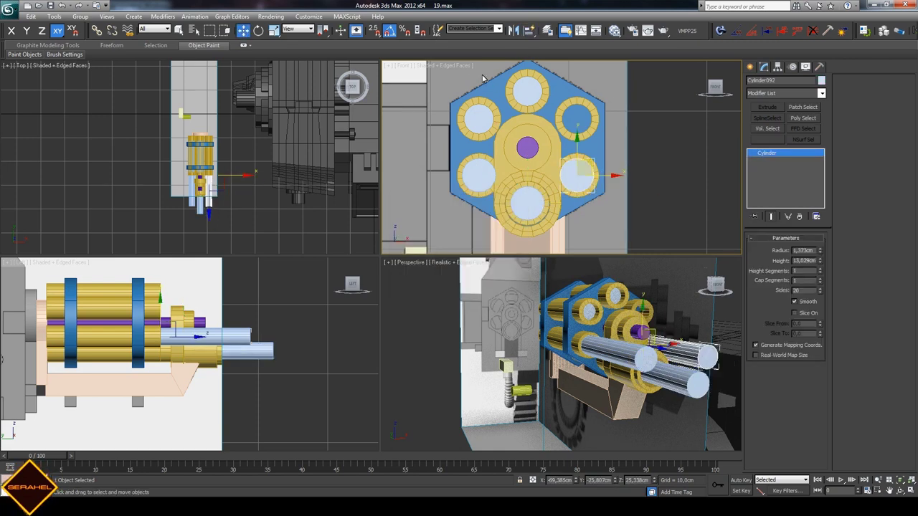
shift+drag(610, 144, 641, 119)
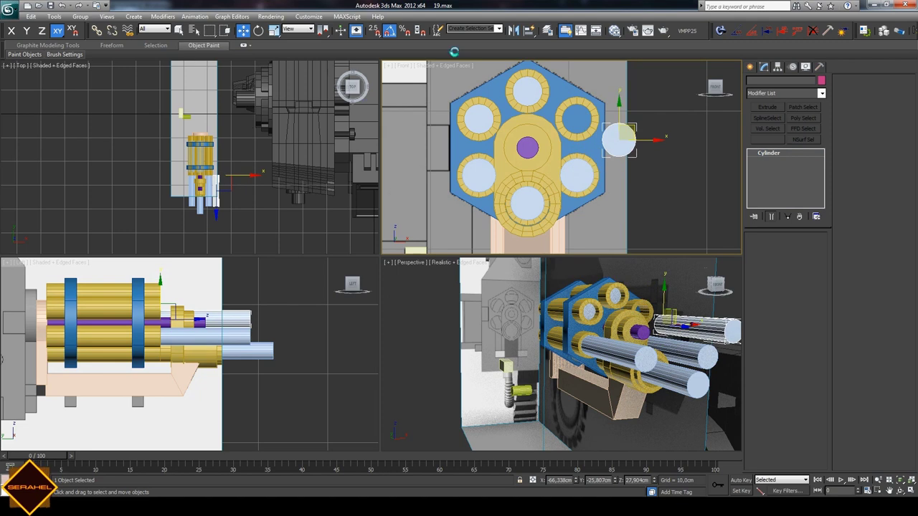
click(460, 294)
key(alt+a)
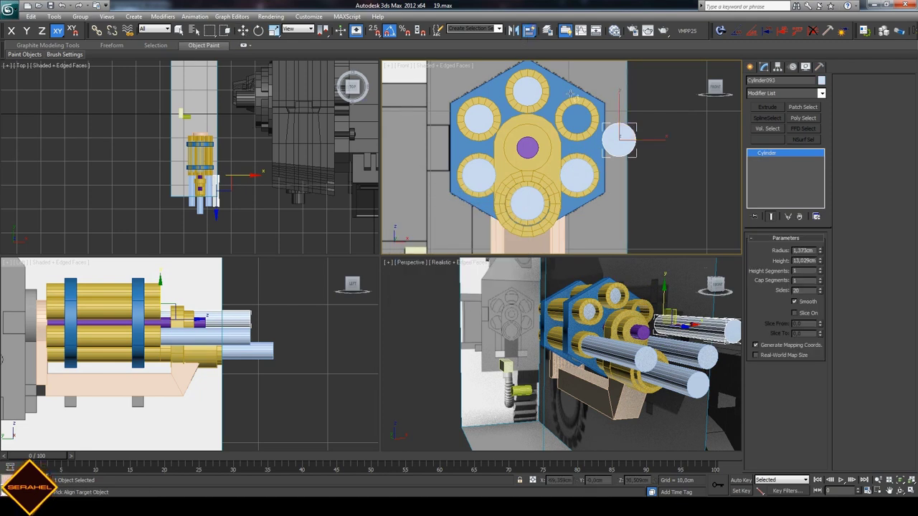
click(595, 117)
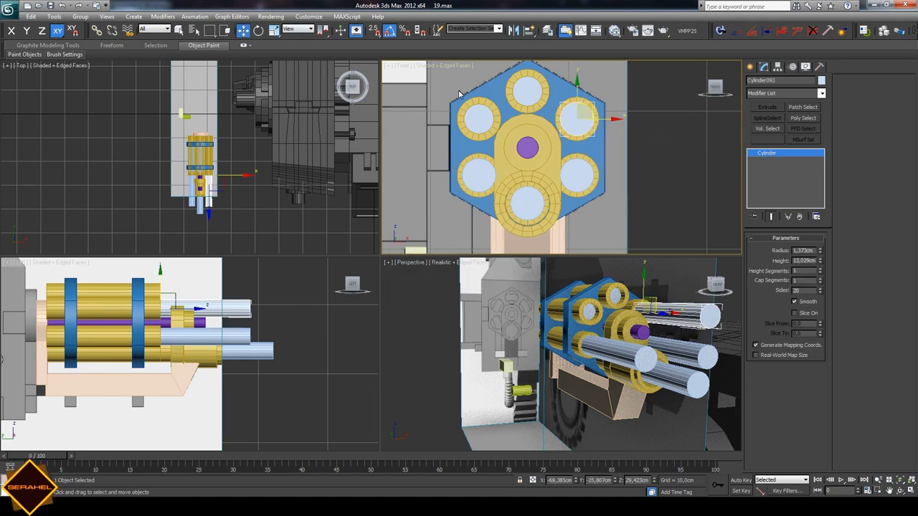
- Re-snap the upper-left and top barrels into their holes, then slide the bottom cylinder left along X
click(479, 115)
drag(479, 115, 439, 115)
key(alt+a)
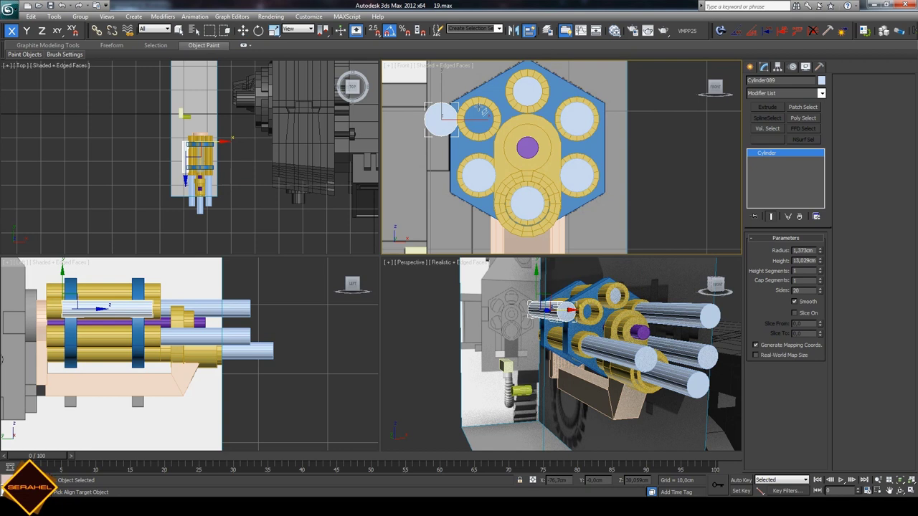
click(465, 113)
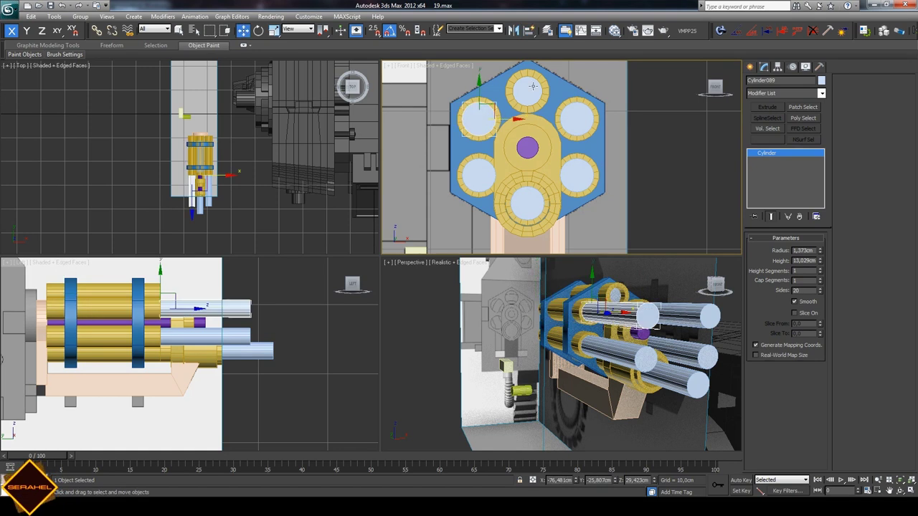
click(533, 86)
drag(533, 86, 552, 84)
key(alt+a)
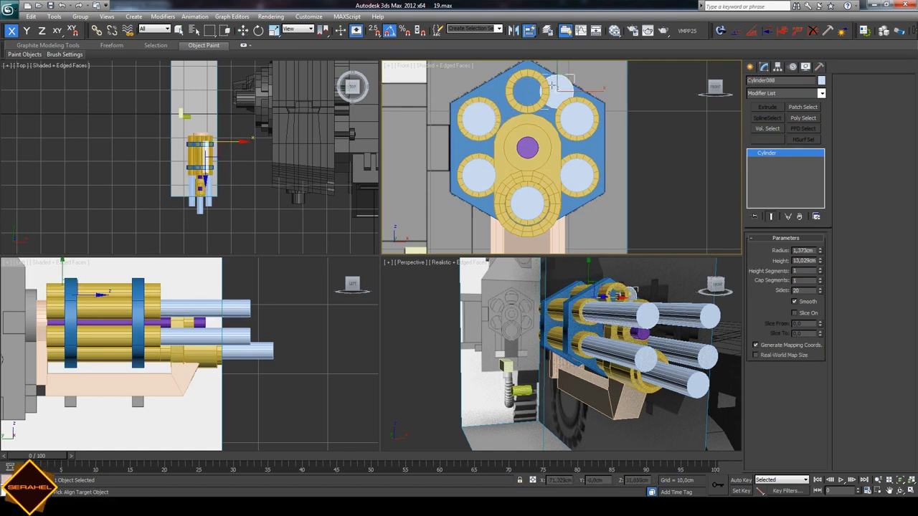
click(549, 85)
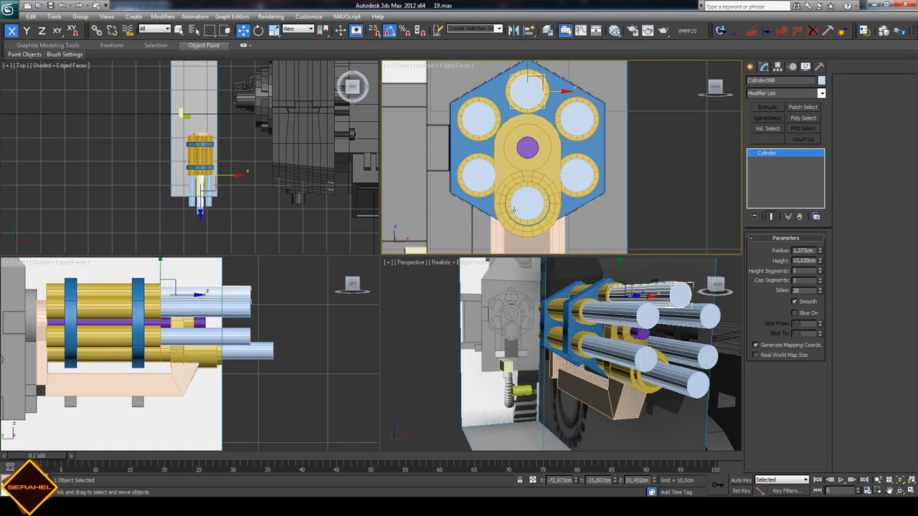
click(265, 351)
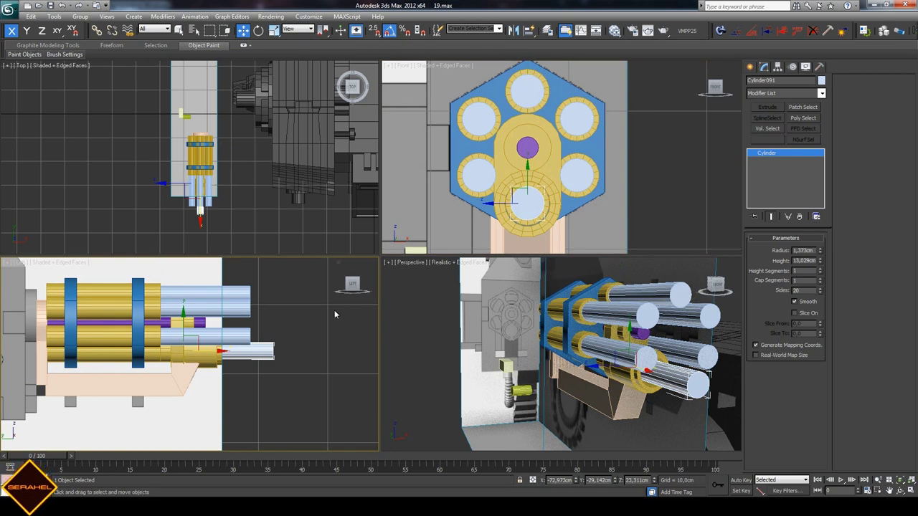
drag(213, 353, 191, 357)
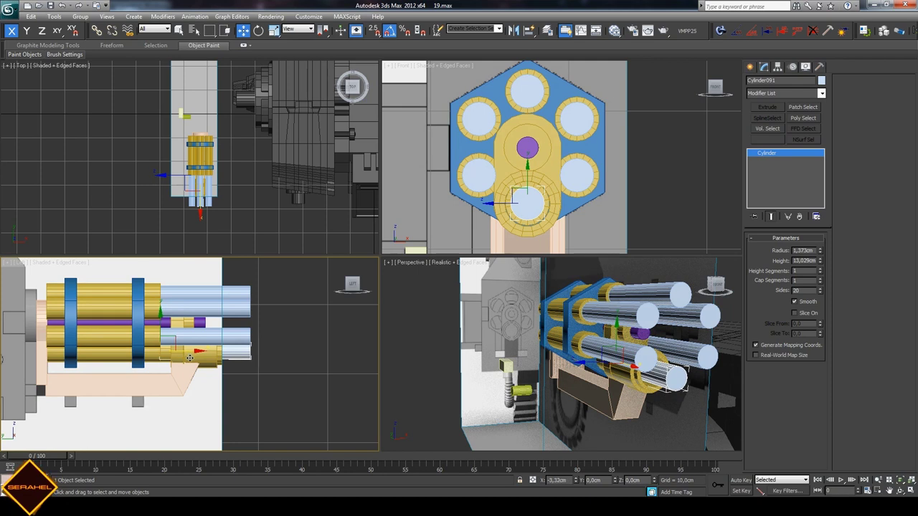
- Make the cutter cylinder an Editable Poly, attach the other cylinders, and push them left into the gun body
right_click(231, 353)
mouse_move(258, 440)
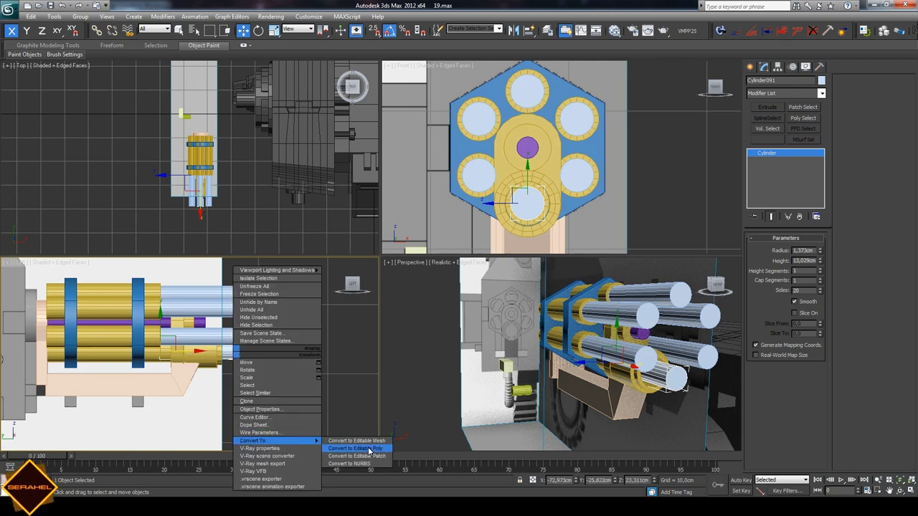
click(355, 448)
click(849, 149)
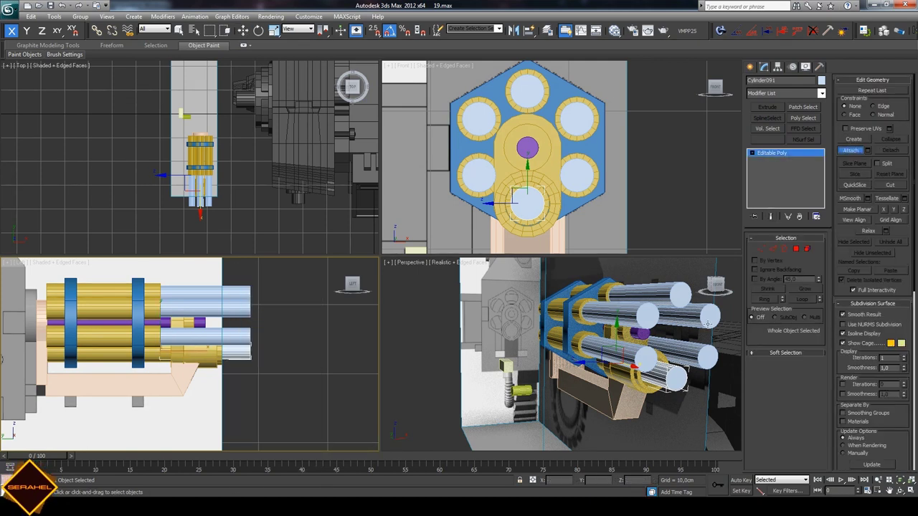
click(651, 312)
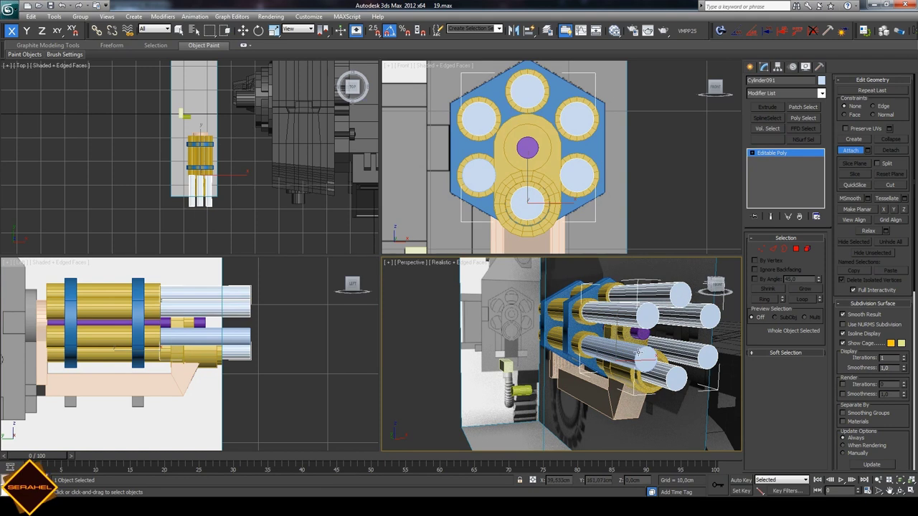
click(625, 354)
click(850, 150)
click(198, 350)
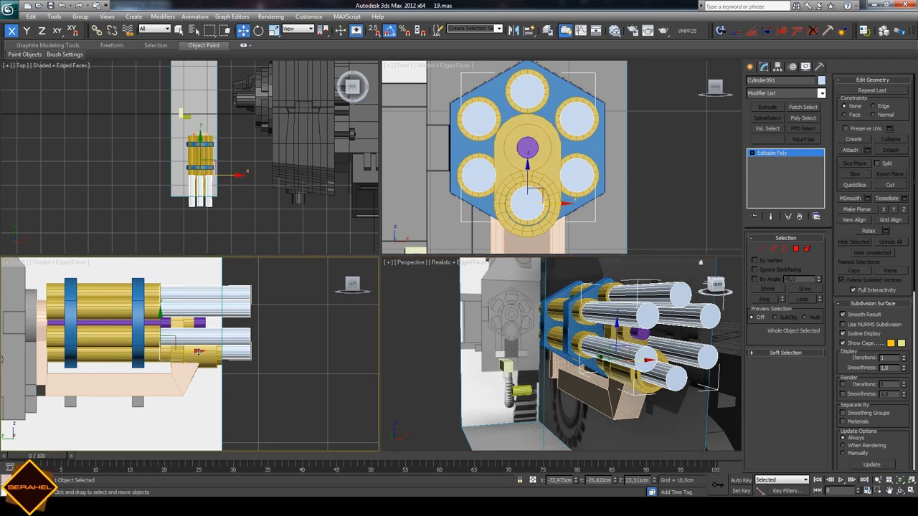
drag(190, 351, 91, 352)
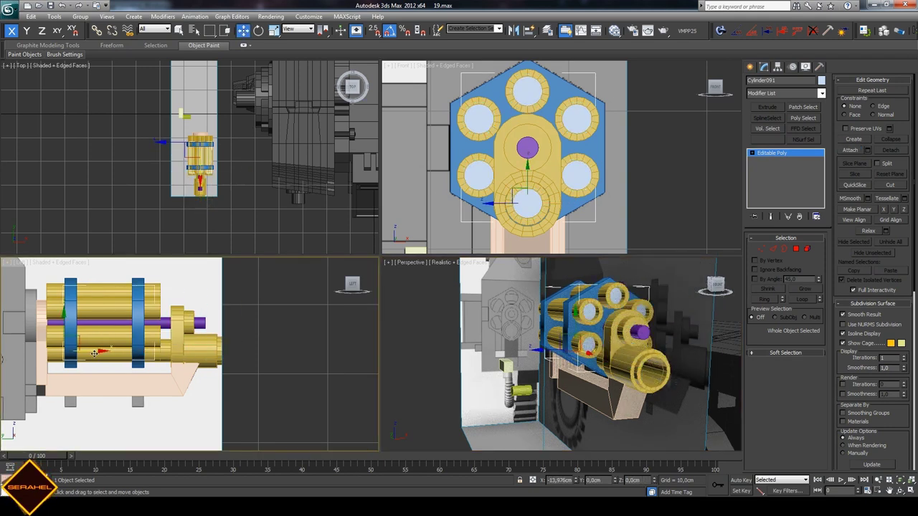
- Attach the other hex plate pieces to hex plate Cylinder086
click(138, 332)
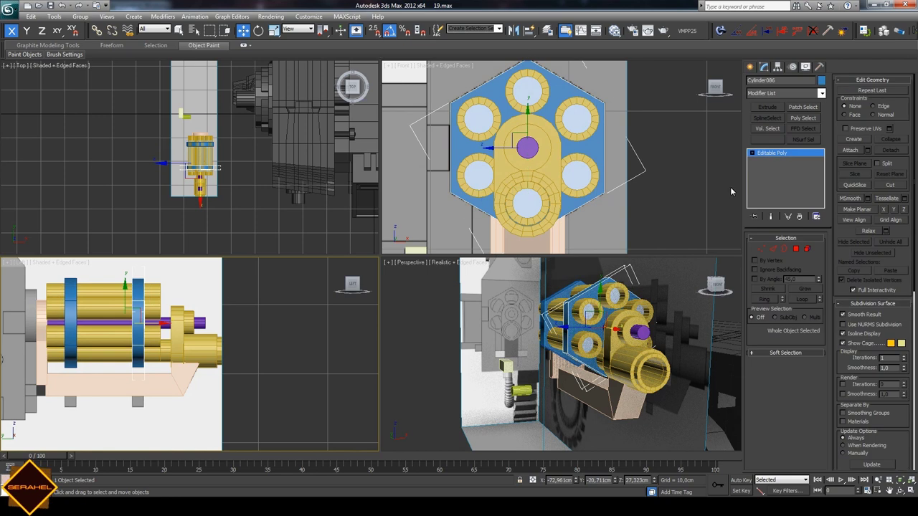
click(861, 150)
click(556, 294)
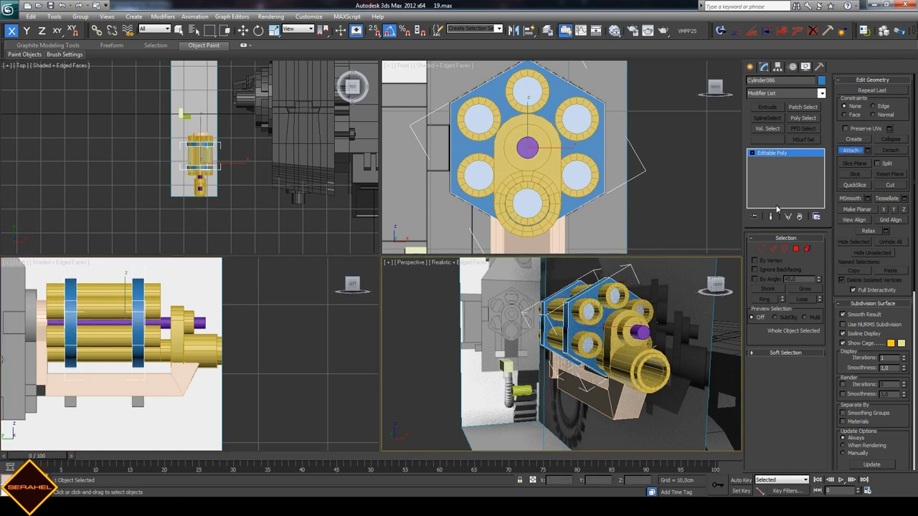
click(851, 150)
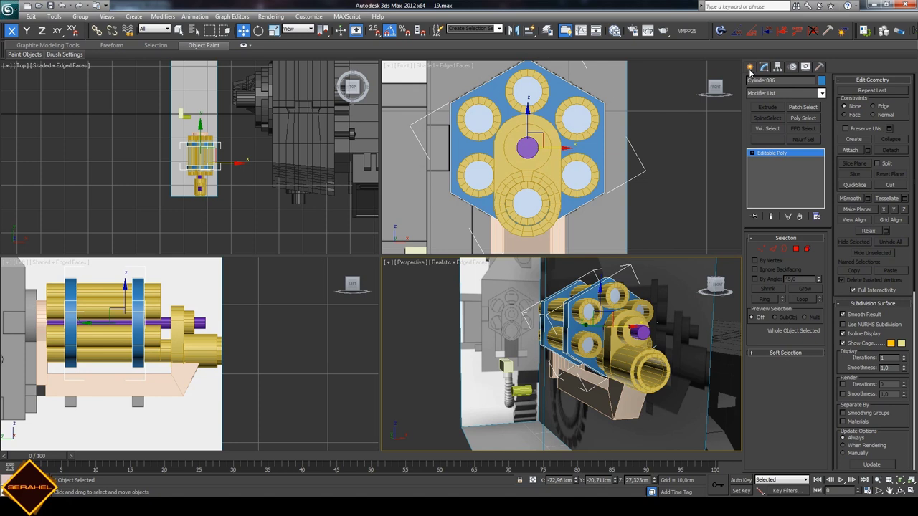
- Switch the Create panel to Compound Objects
click(750, 66)
click(785, 95)
click(773, 124)
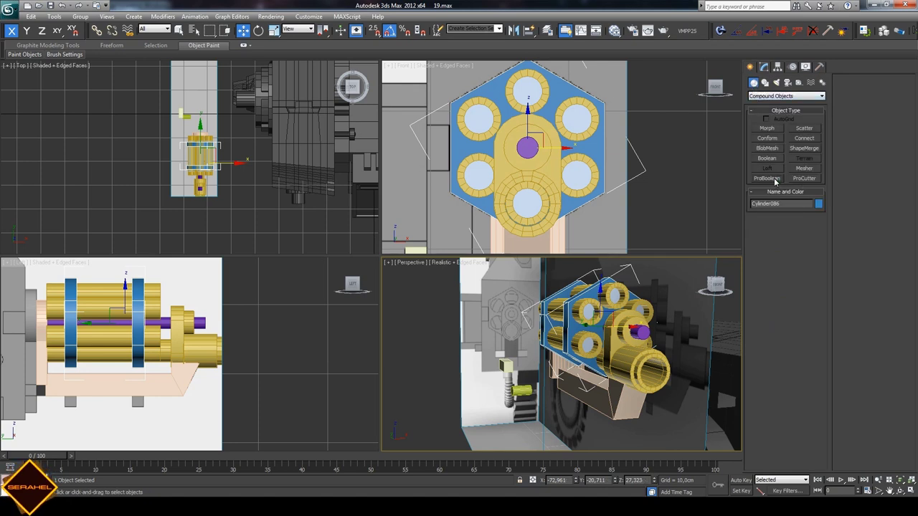
- ProBoolean-subtract the cylinder group from the hex plate and orbit to inspect the bores
click(766, 157)
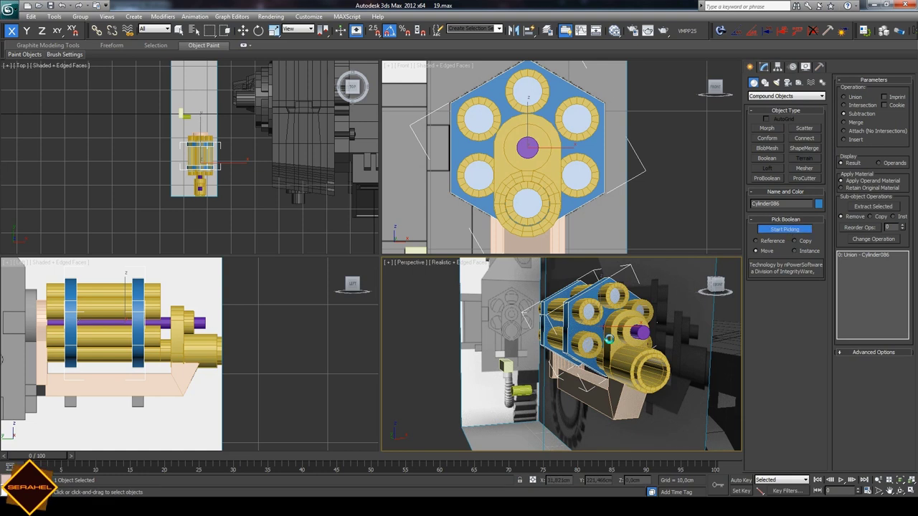
click(609, 339)
mouse_move(608, 339)
alt+middle_down()
mouse_move(571, 348)
mouse_move(609, 350)
alt+middle_up()
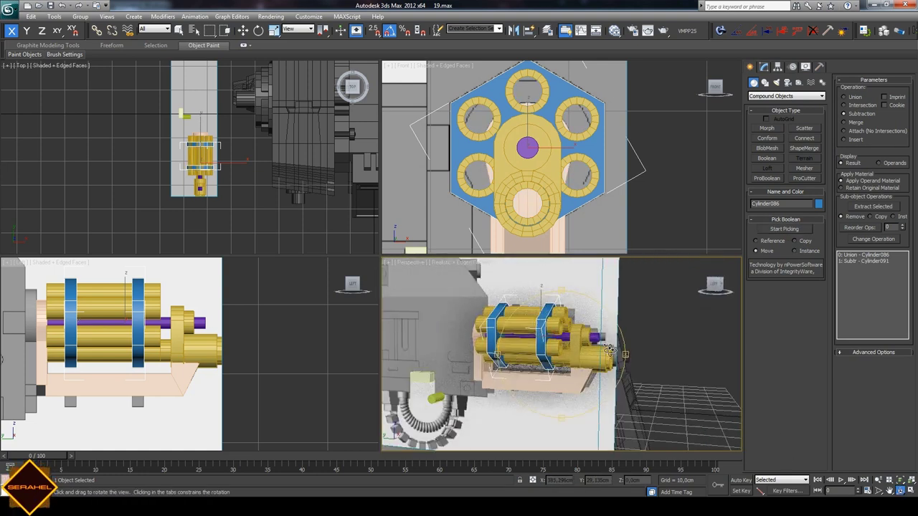
alt+middle_drag(609, 351, 573, 344)
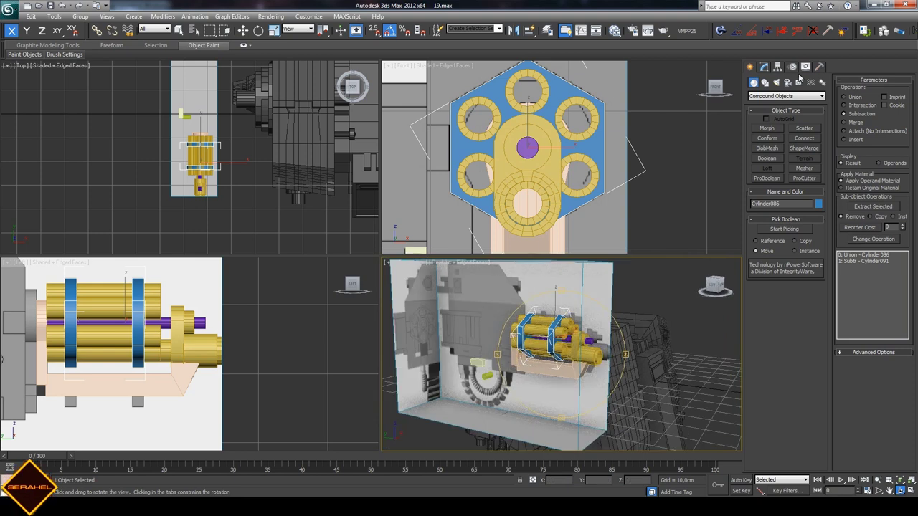
- Unhide all objects, make housing Plane009 see-through, and clear the selection
click(805, 66)
click(785, 341)
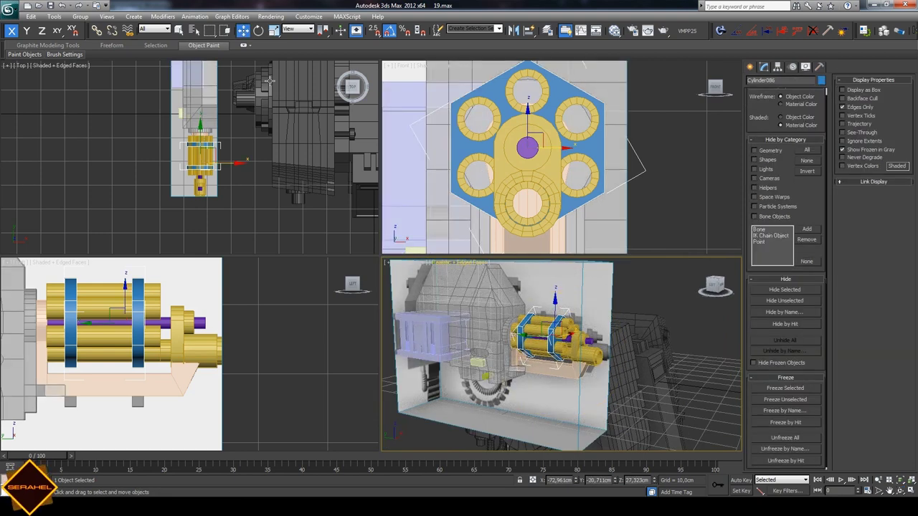
click(179, 30)
click(504, 320)
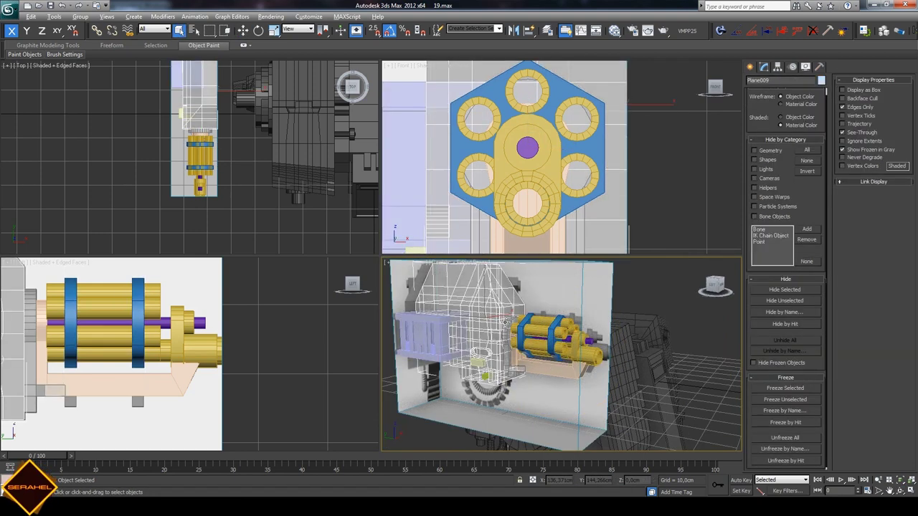
click(671, 309)
click(506, 360)
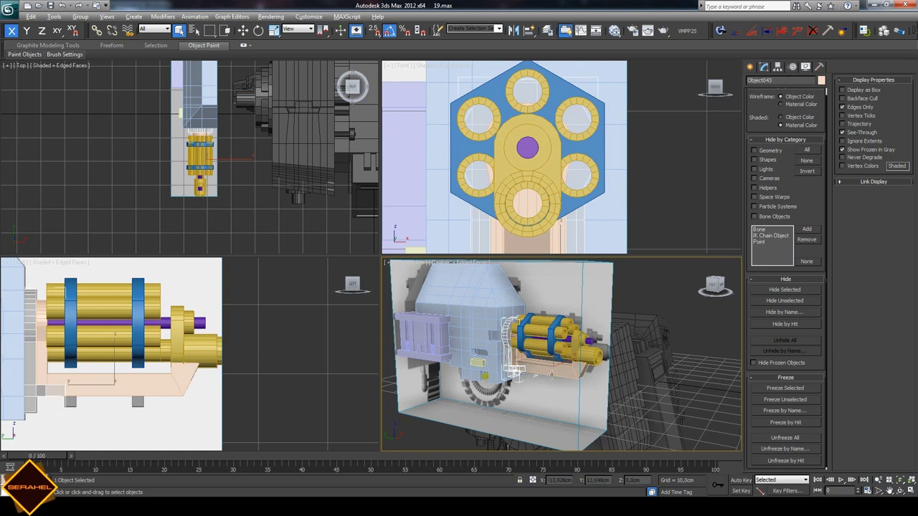
click(677, 400)
- Orbit the perspective view and pan the side view down to the bracket
click(900, 490)
mouse_move(545, 359)
mouse_down()
mouse_move(517, 365)
mouse_move(531, 362)
mouse_up()
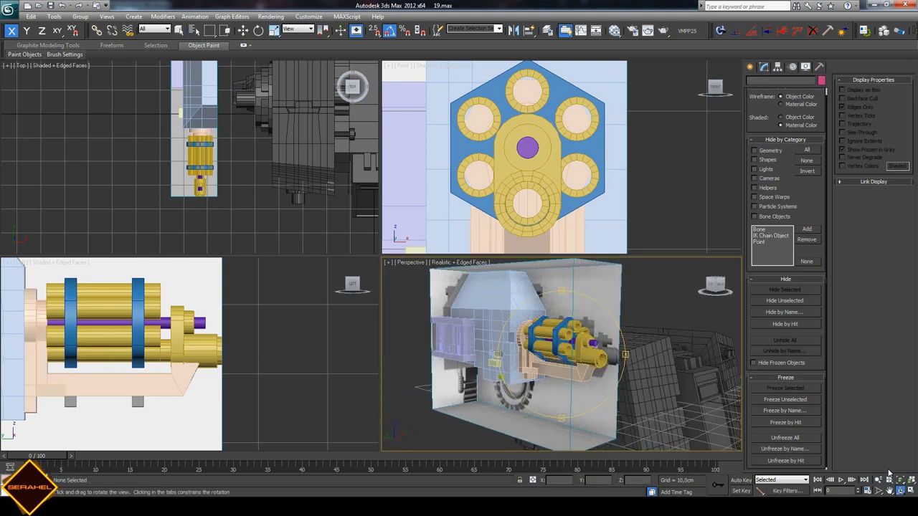
click(890, 490)
scroll(234, 370, up, 2)
drag(234, 370, 244, 363)
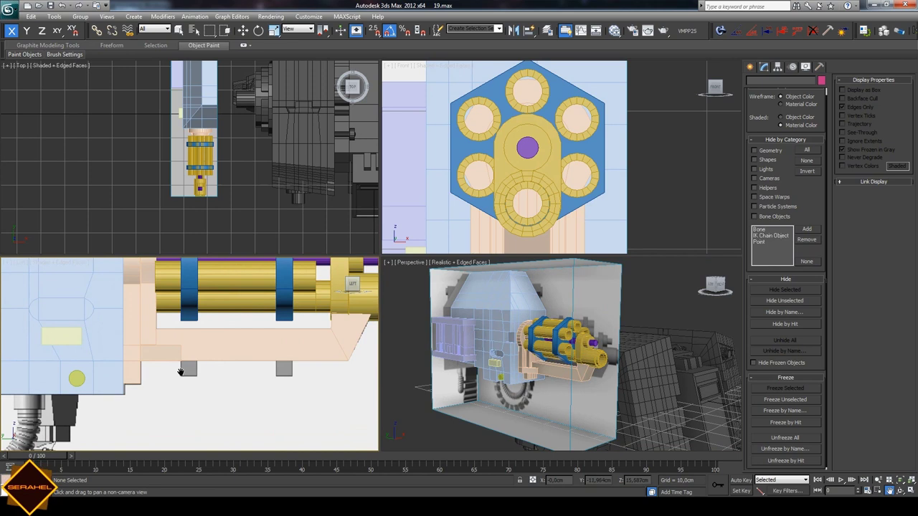
click(749, 67)
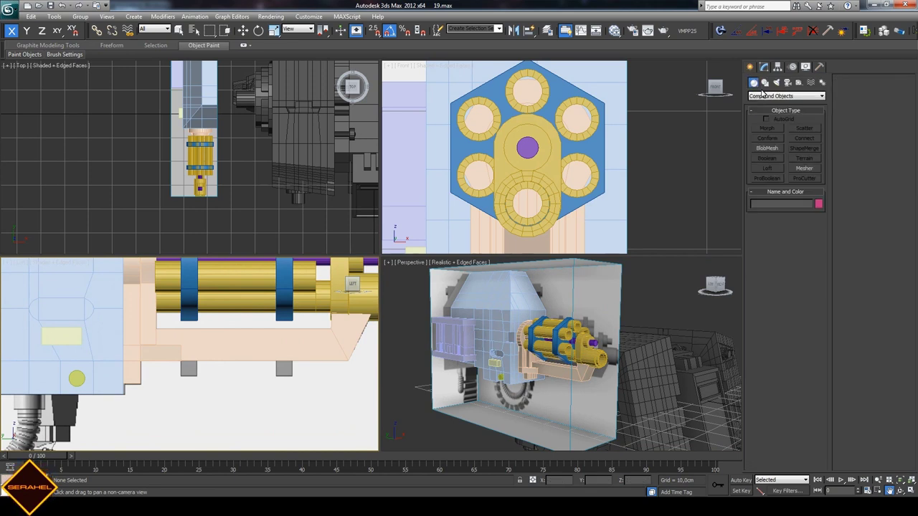
- Draw a small Standard Primitive box below the bracket in the Left viewport
click(760, 96)
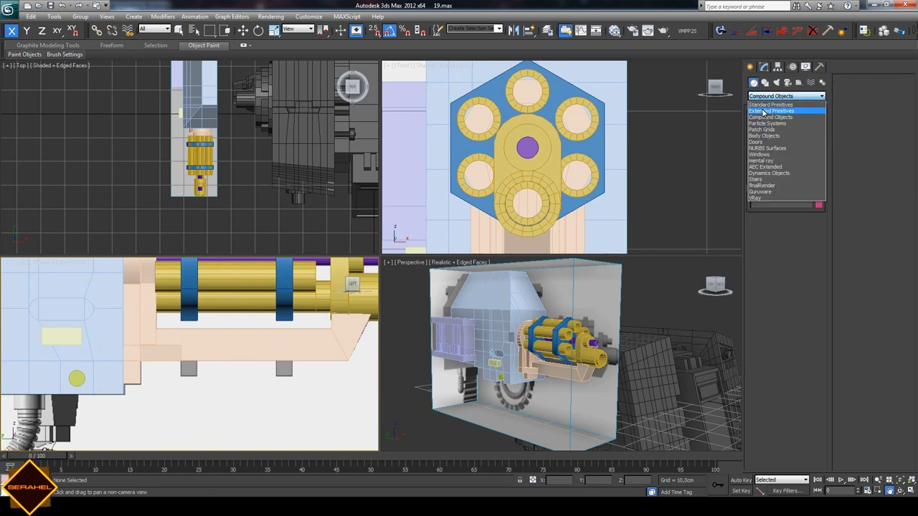
click(764, 106)
click(772, 129)
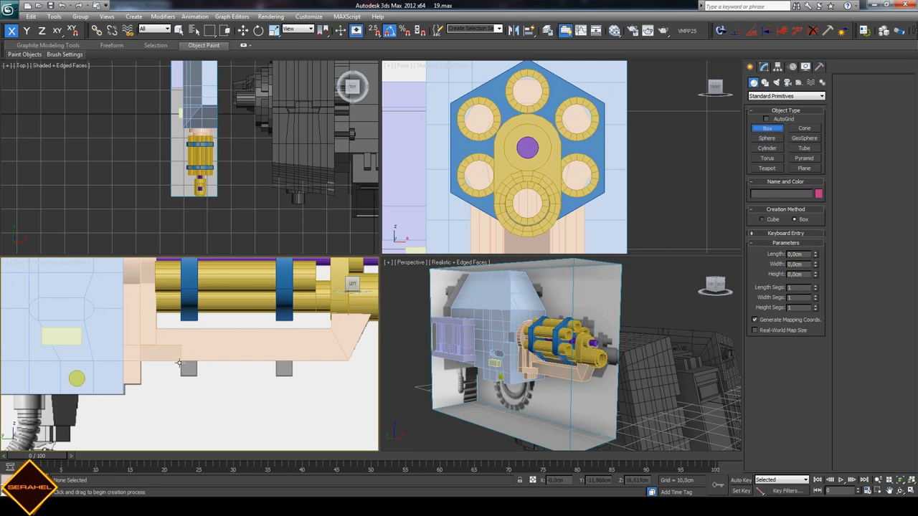
drag(180, 362, 195, 377)
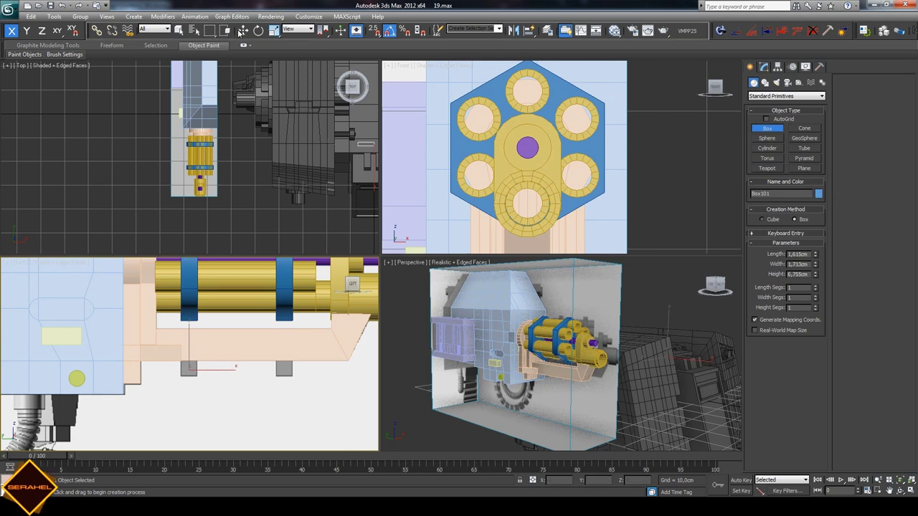
key(w)
- Move the box along X in the Top and Front views to sit beneath the support
scroll(189, 153, down, 3)
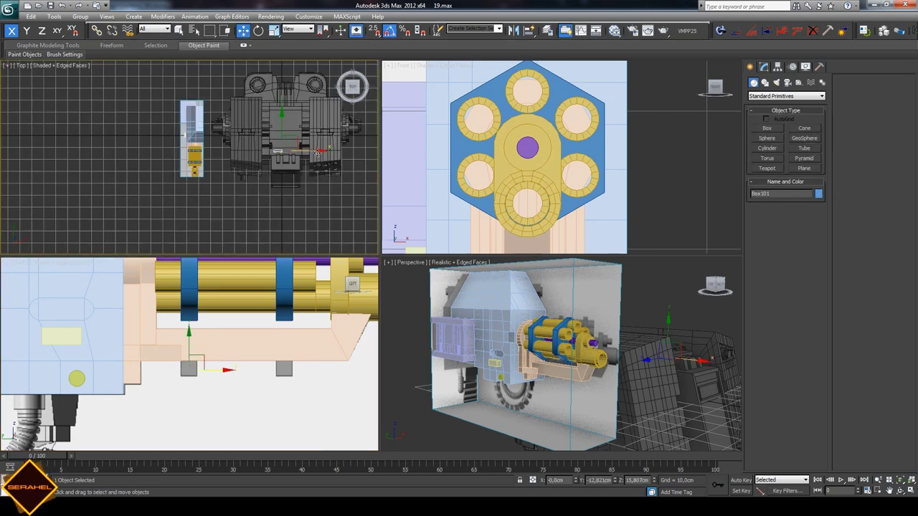
drag(317, 153, 228, 153)
key(z)
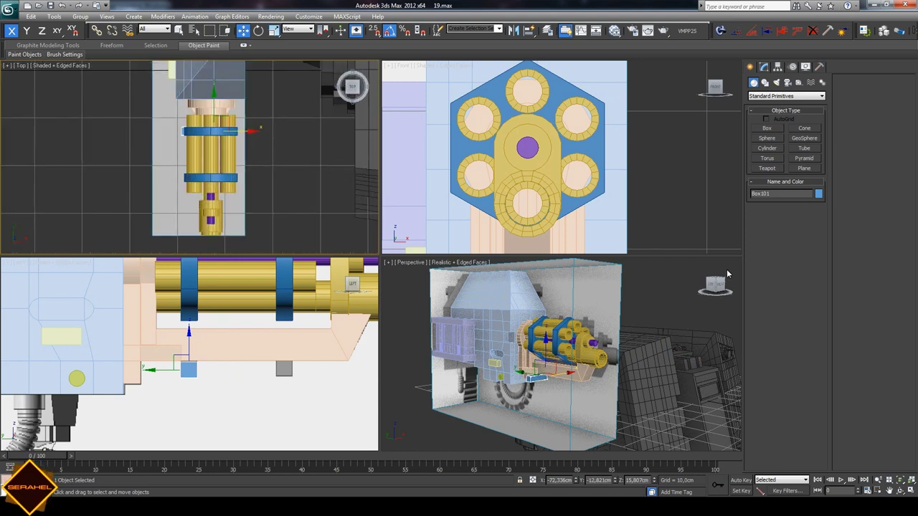
click(889, 491)
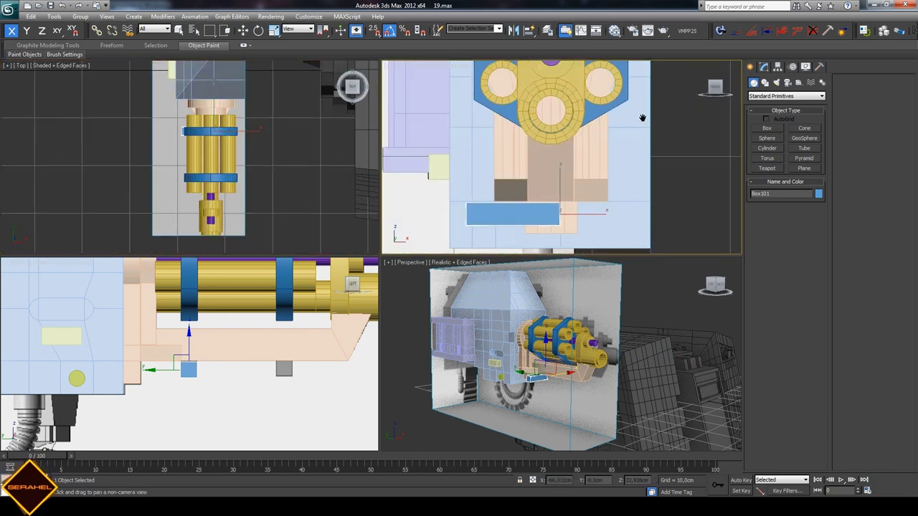
drag(603, 244, 604, 170)
click(243, 30)
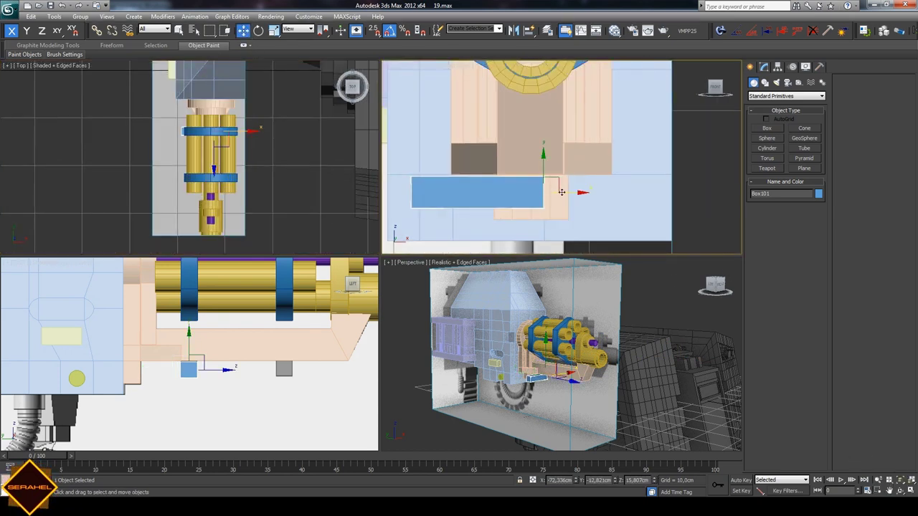
drag(562, 192, 589, 192)
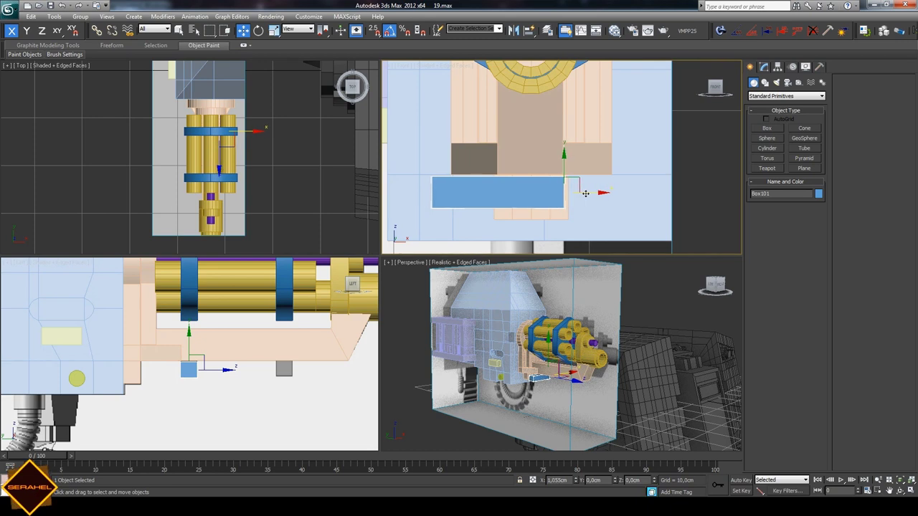
- Convert Box101 to Editable Poly, narrow it by moving its left vertices, and Shift-drag all eight vertices to clone
click(764, 67)
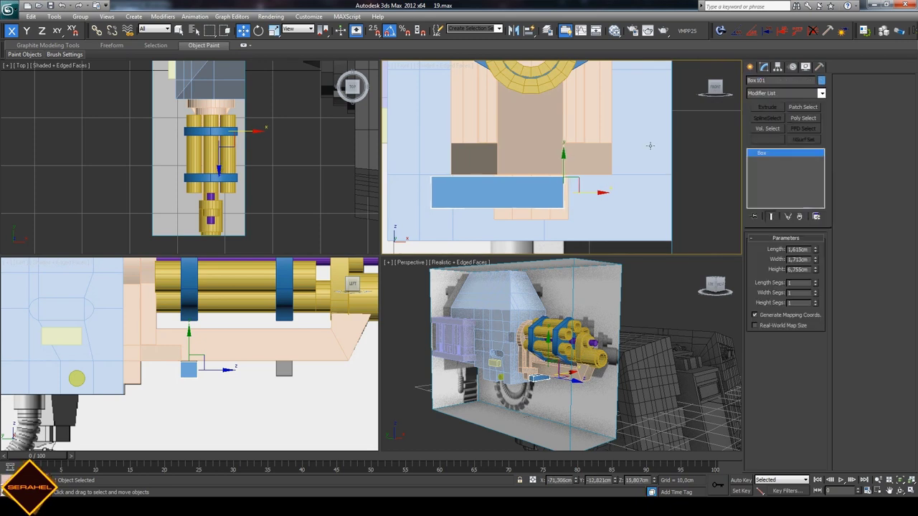
right_click(548, 192)
click(667, 289)
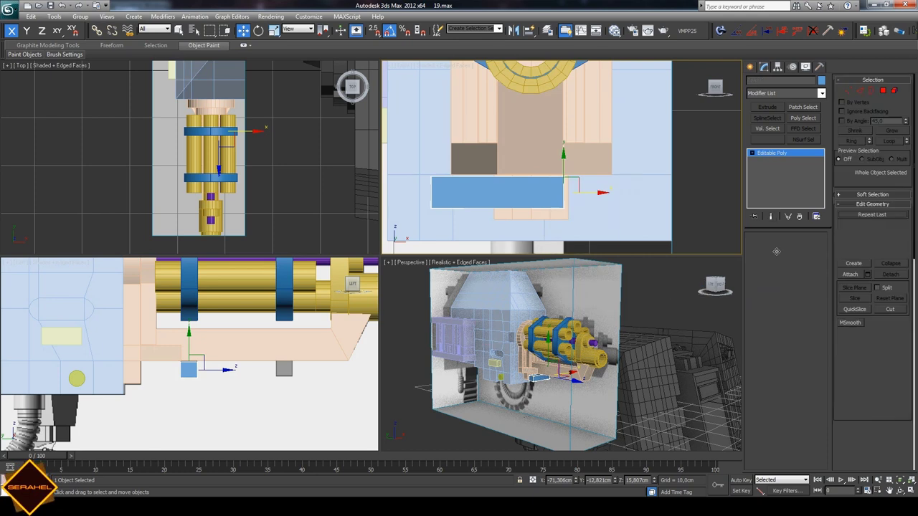
key(1)
mouse_move(424, 164)
mouse_down()
mouse_move(460, 205)
mouse_move(523, 196)
mouse_up()
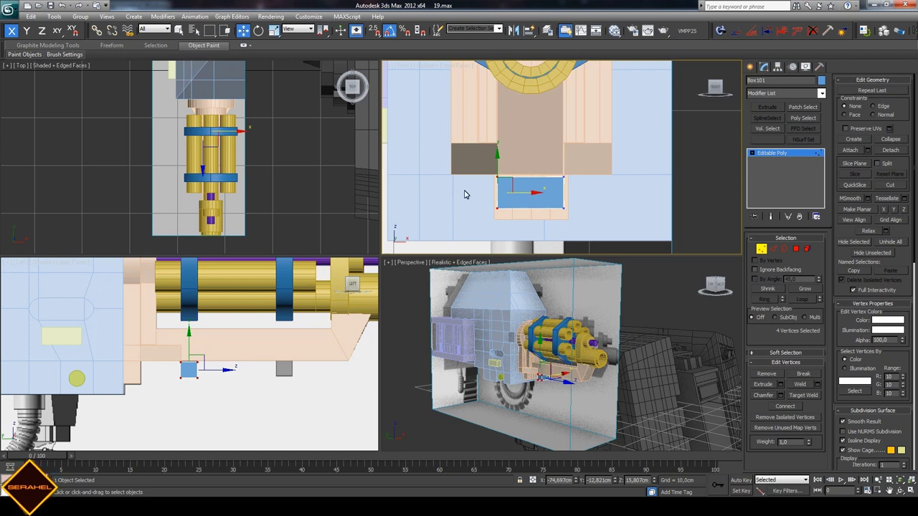
scroll(184, 379, up, 3)
drag(143, 372, 229, 416)
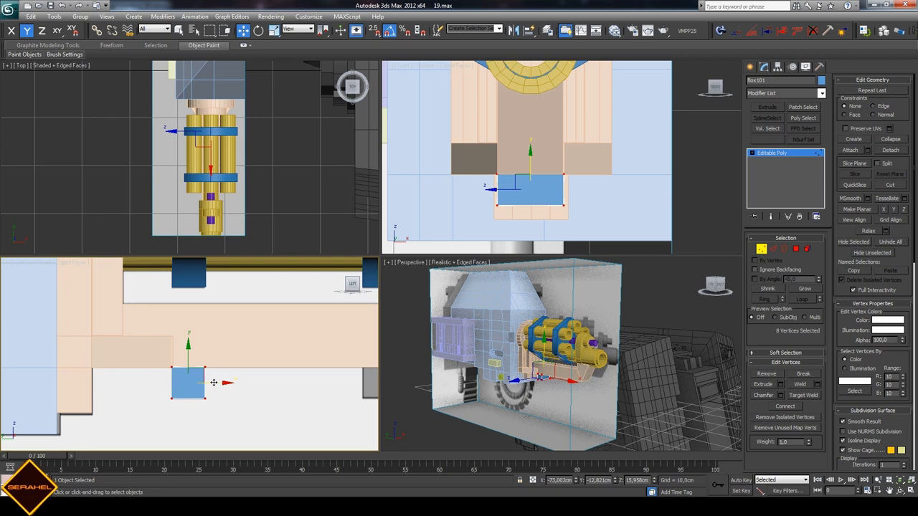
shift+drag(215, 385, 329, 385)
- Confirm the mesh clone and Shift-drag a copy of the blue block to the right
click(496, 260)
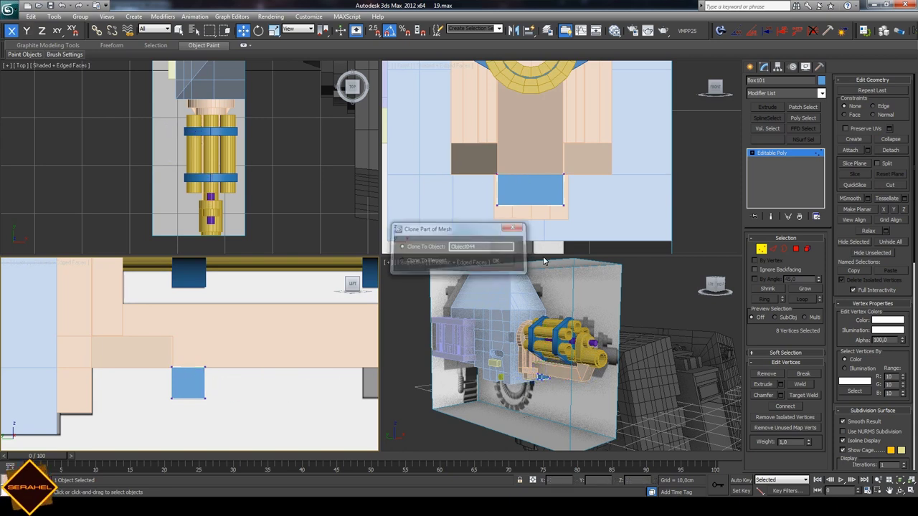
click(750, 66)
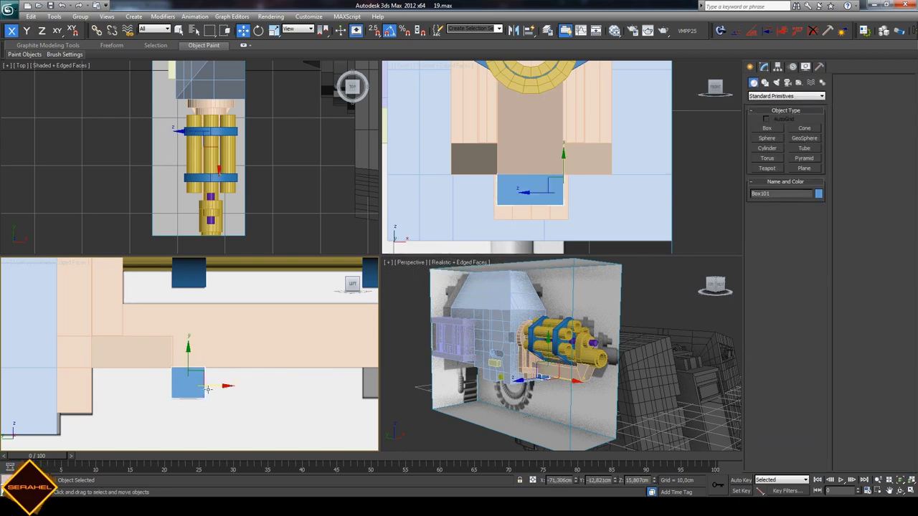
shift+drag(207, 389, 400, 395)
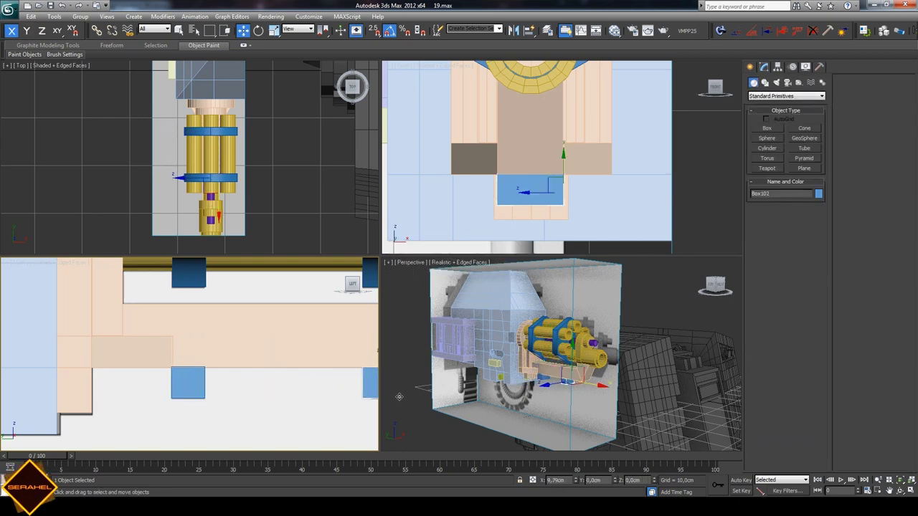
click(458, 292)
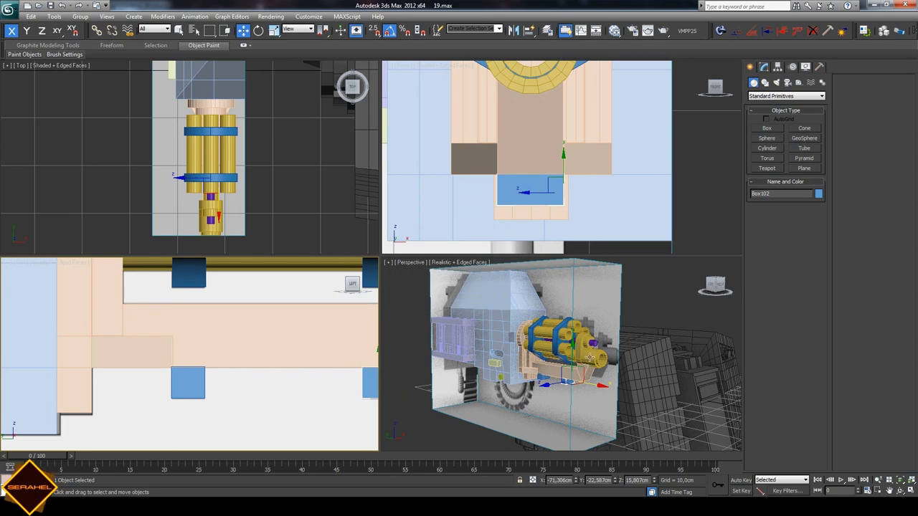
- Attach the blue block into bracket Box100, then select the barrel housing cylinder
click(571, 378)
click(763, 66)
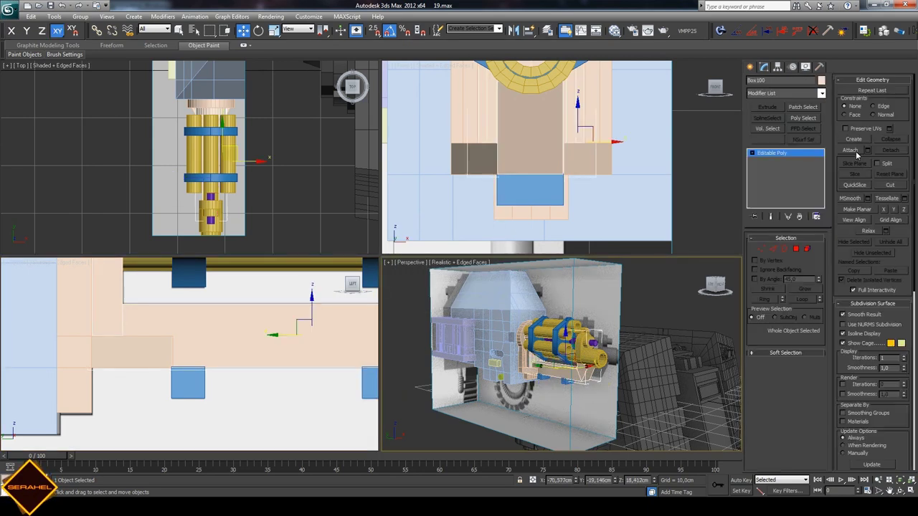
click(566, 381)
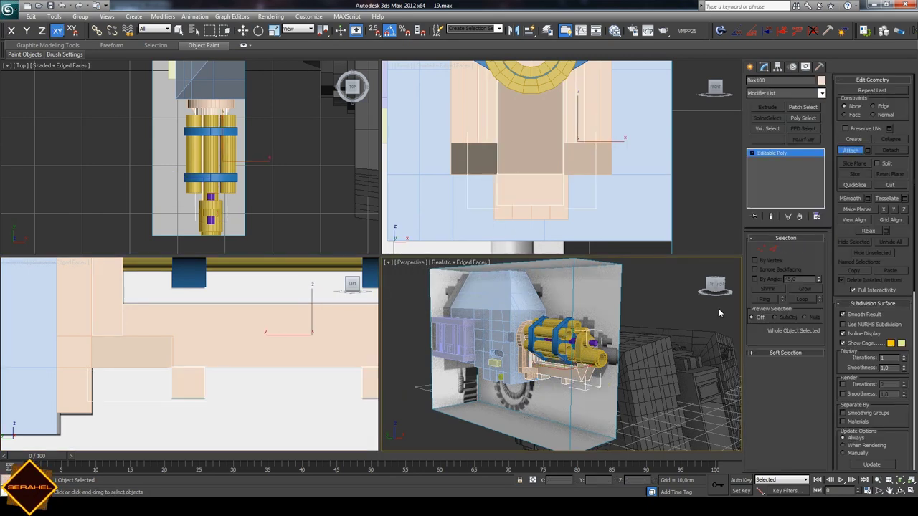
click(850, 148)
key(w)
click(664, 283)
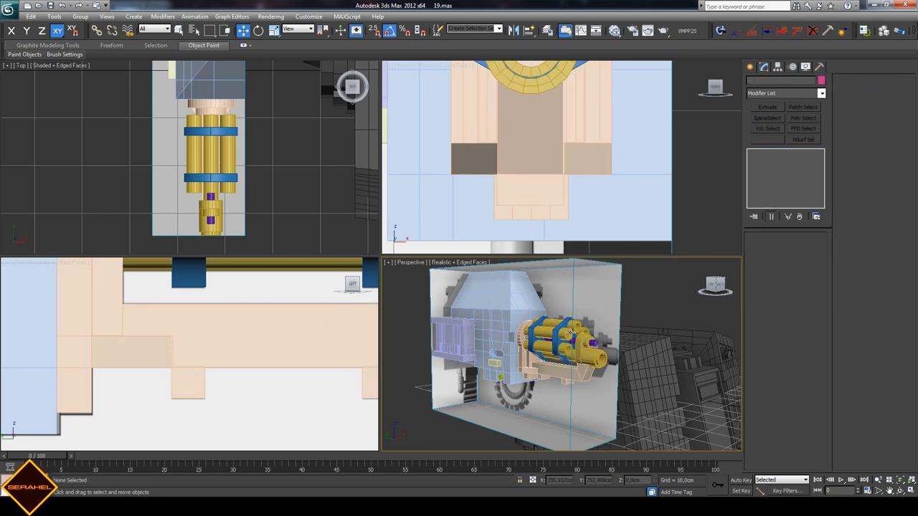
click(572, 335)
scroll(570, 337, up, 2)
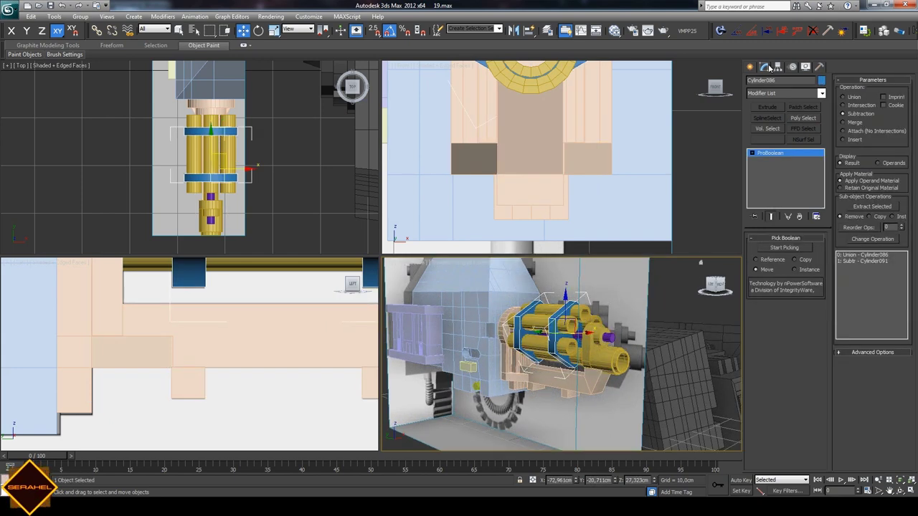
- Convert Cylinder086 to Editable Poly and attach the first three gold barrels
right_click(558, 331)
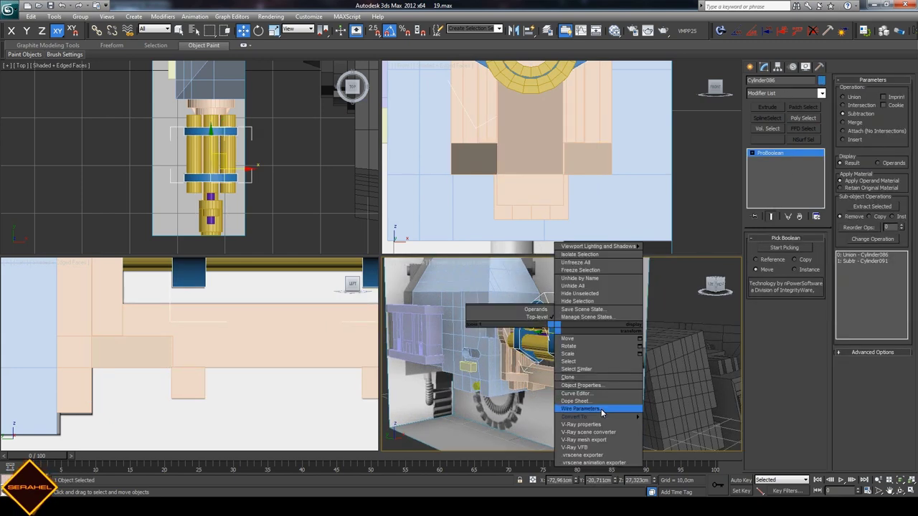
click(674, 419)
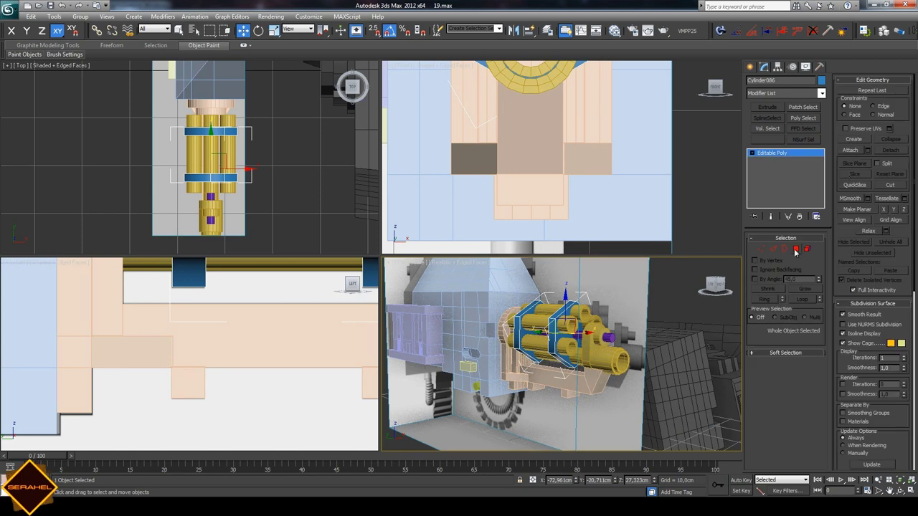
click(848, 150)
click(566, 323)
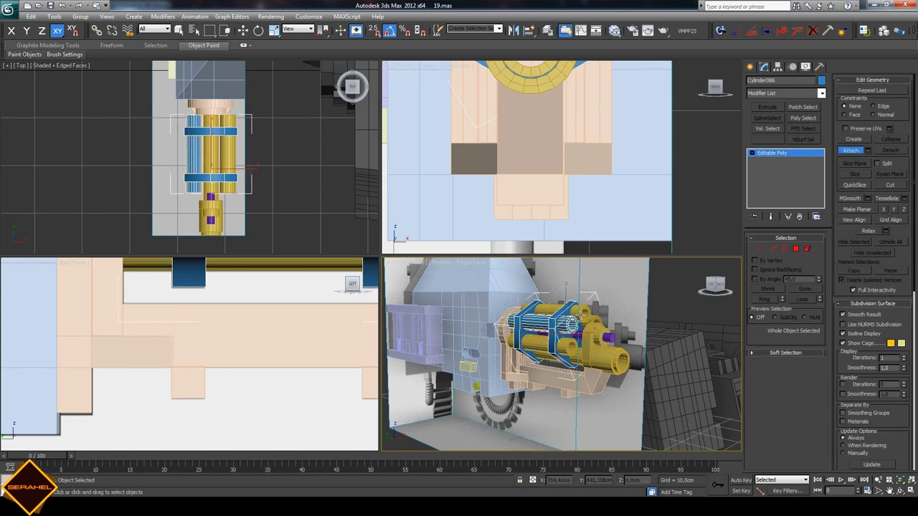
click(585, 314)
click(567, 343)
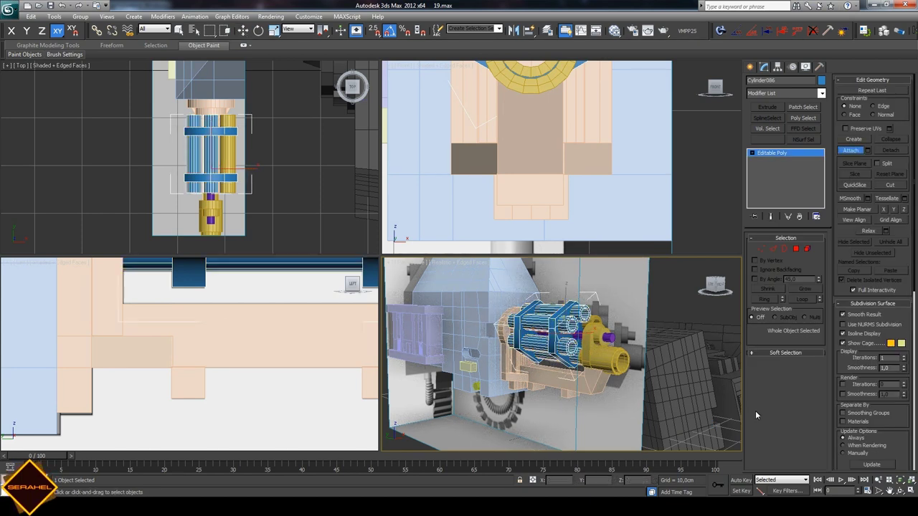
- Orbit to the hidden side, attach the remaining gold barrel, and orbit to a side angle
click(901, 491)
drag(516, 358, 631, 351)
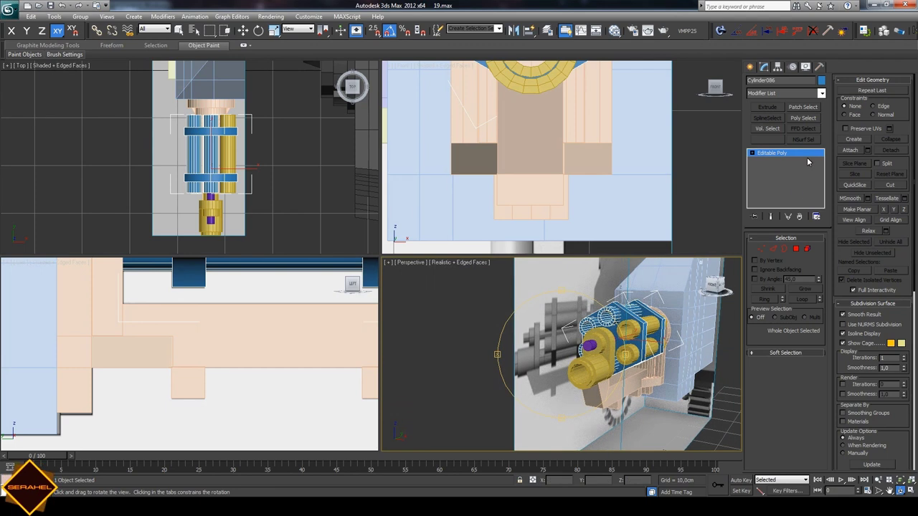
click(852, 151)
click(632, 321)
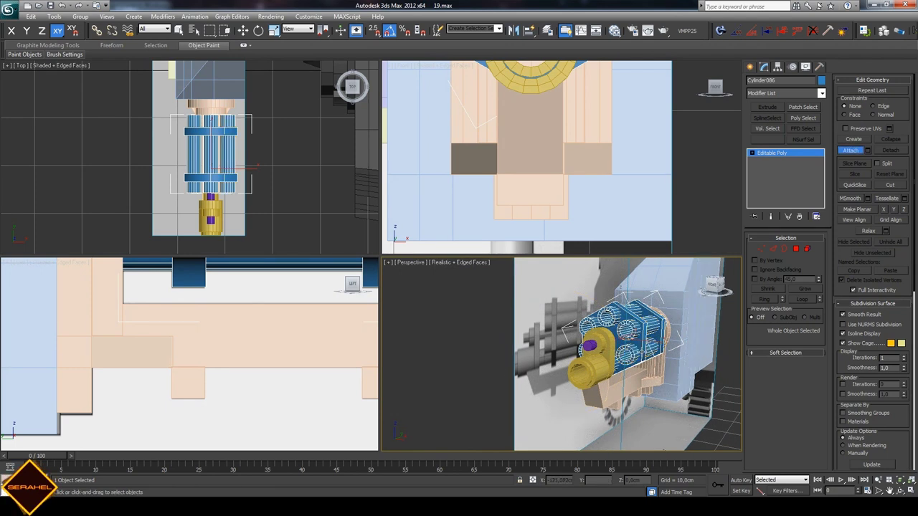
key(w)
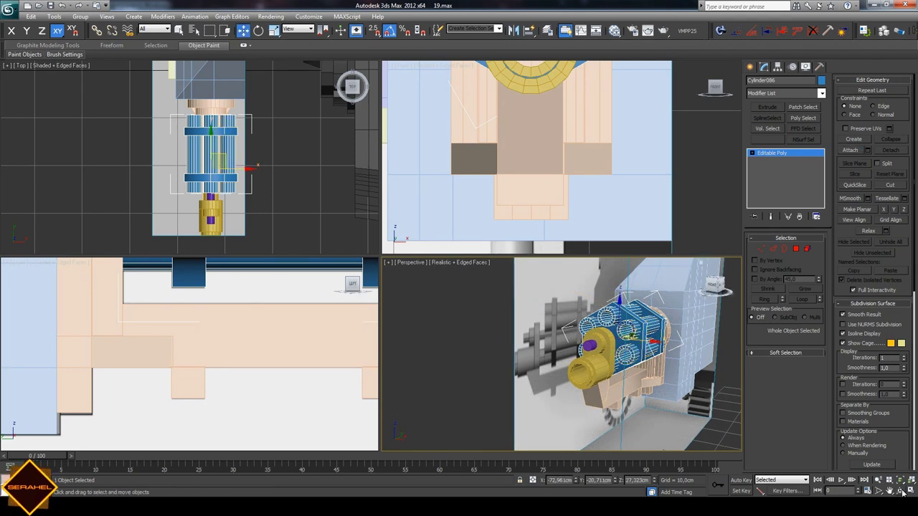
click(901, 491)
drag(689, 301, 635, 348)
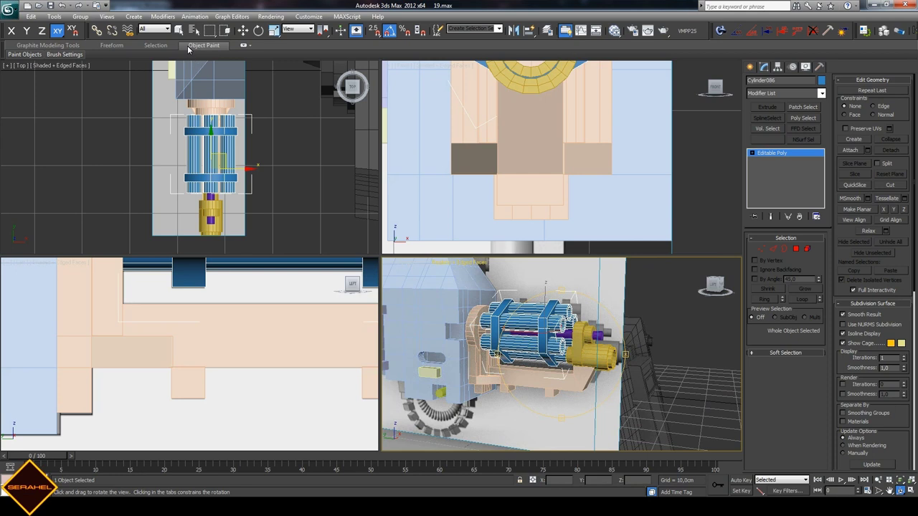
- Attach the yellow gear piece into bracket Box100 and orbit around the assembly to check
click(179, 29)
click(576, 380)
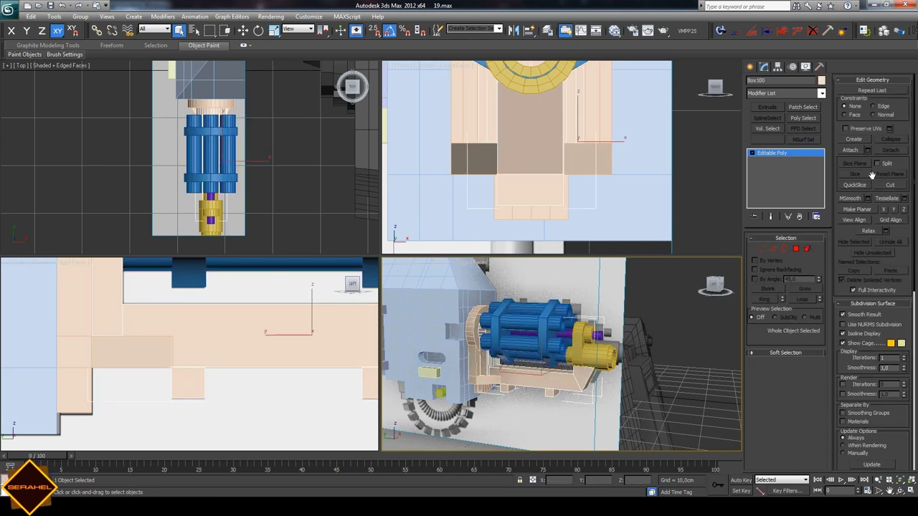
click(851, 150)
click(591, 363)
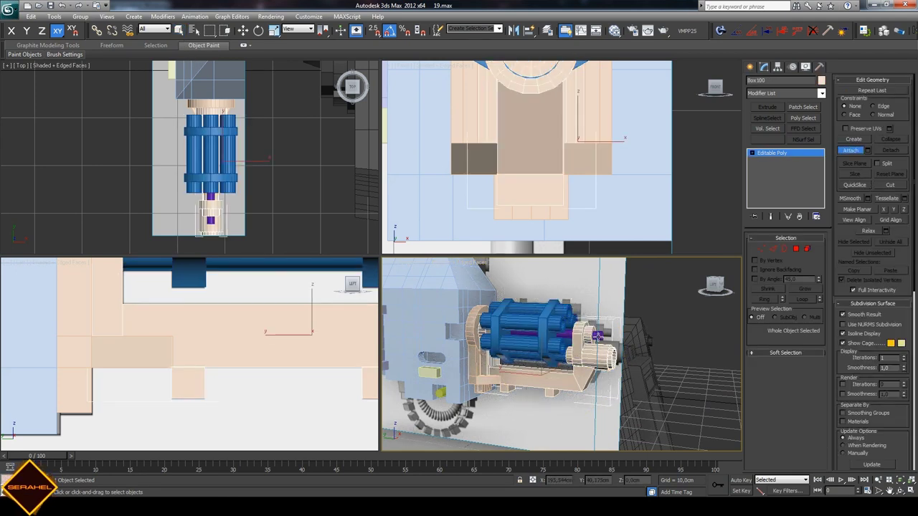
click(900, 492)
drag(558, 333, 300, 151)
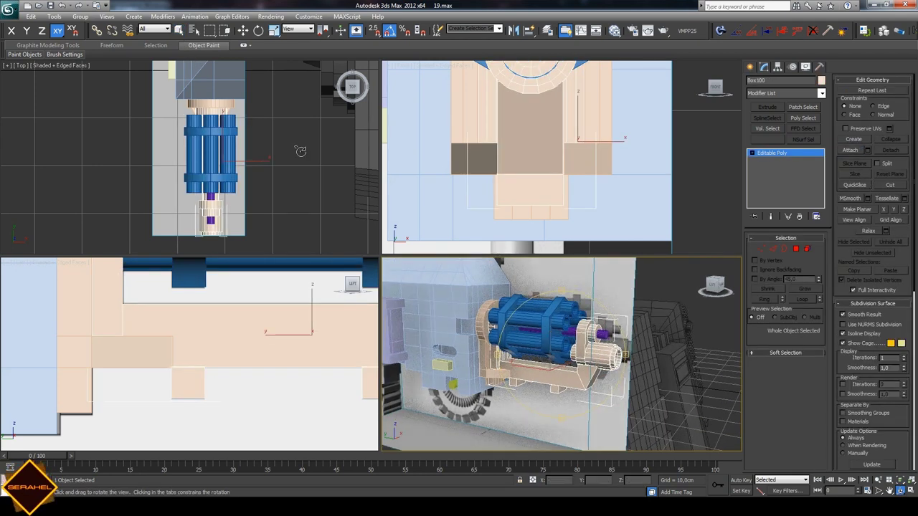
click(180, 31)
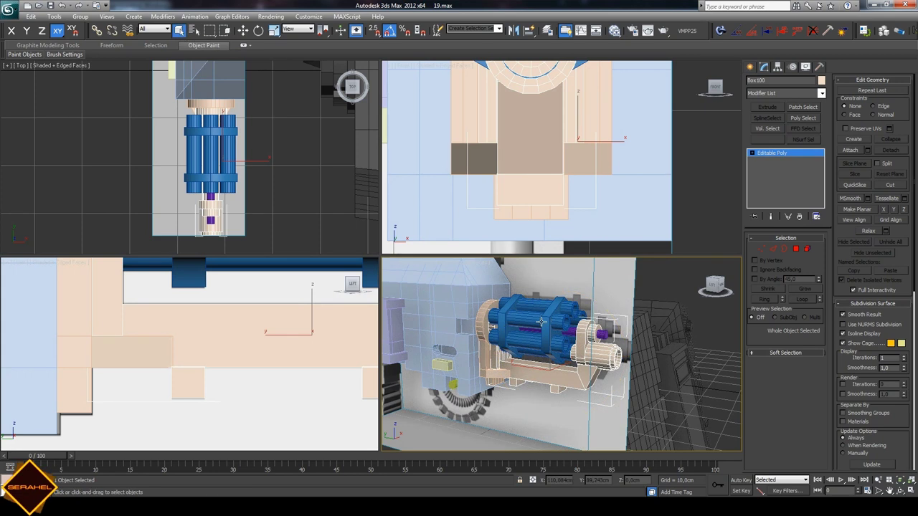
- Select the blue barrel drum, pan the Front view onto it, and orbit around it
click(541, 322)
click(889, 491)
click(582, 196)
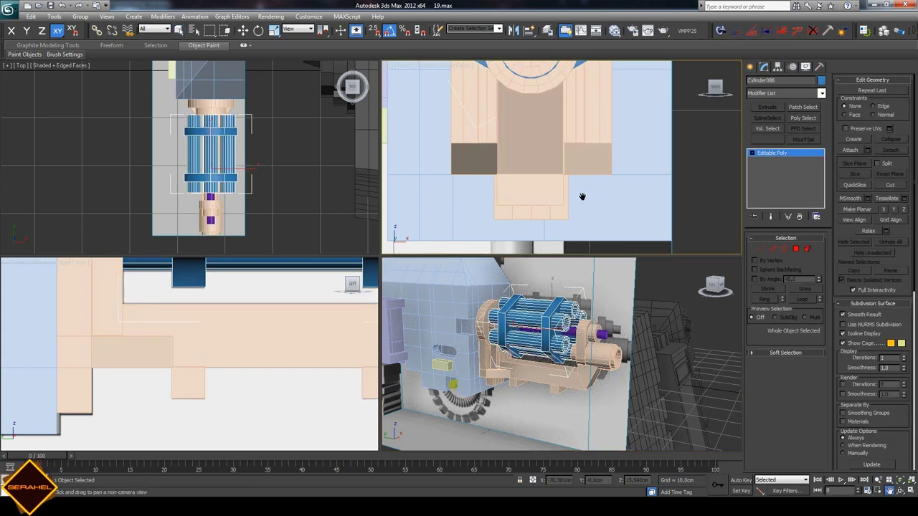
scroll(581, 197, down, 5)
drag(605, 144, 601, 165)
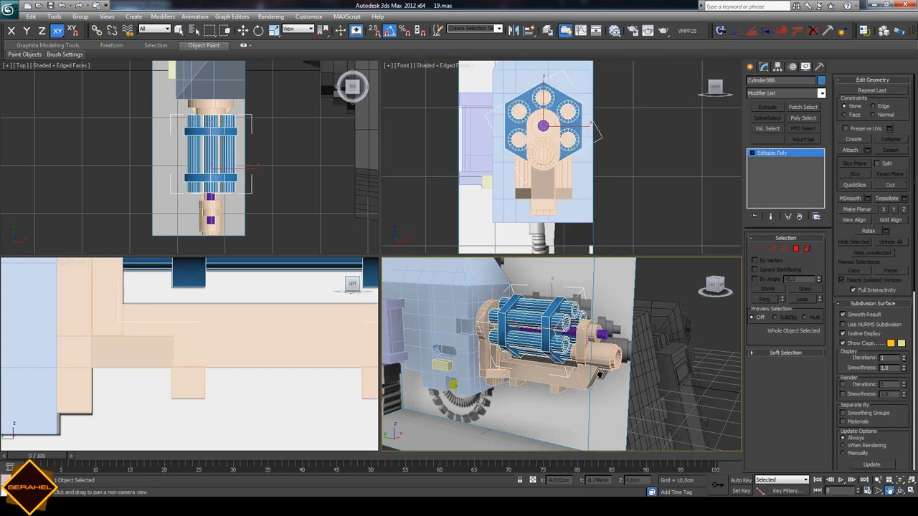
click(896, 491)
drag(566, 358, 529, 355)
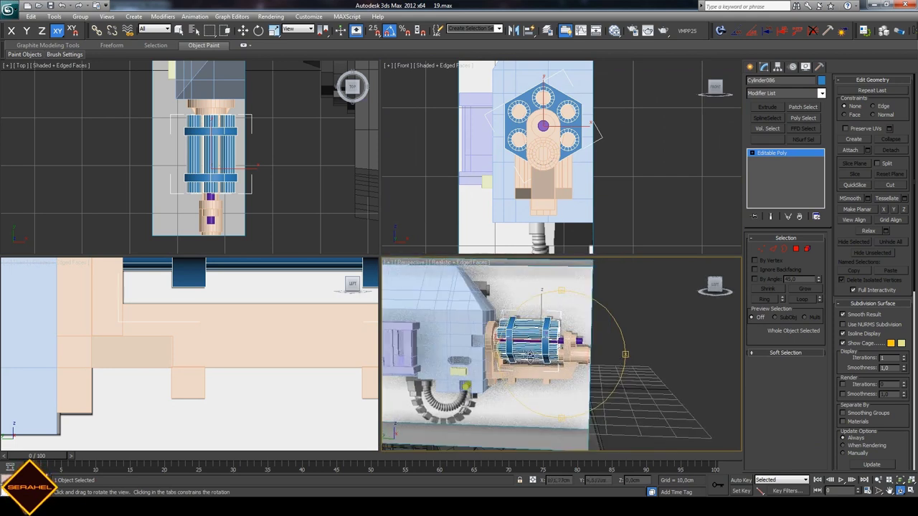
- Frame the whole model, then pan the Front view over the housing's upper side
click(883, 490)
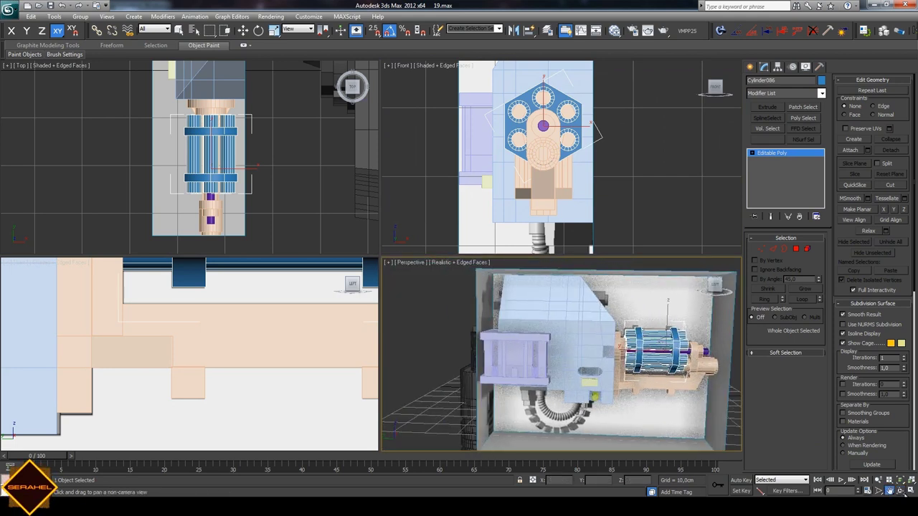
click(889, 490)
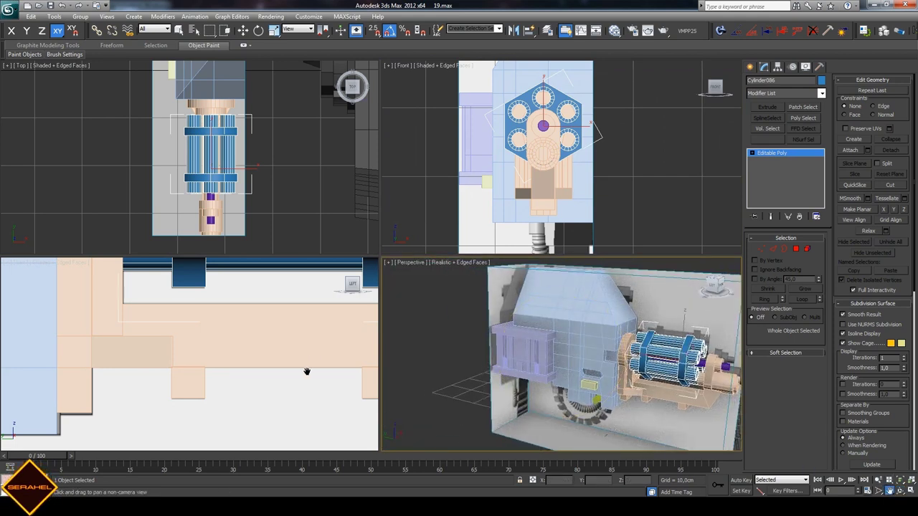
scroll(252, 332, down, 5)
scroll(555, 212, up, 3)
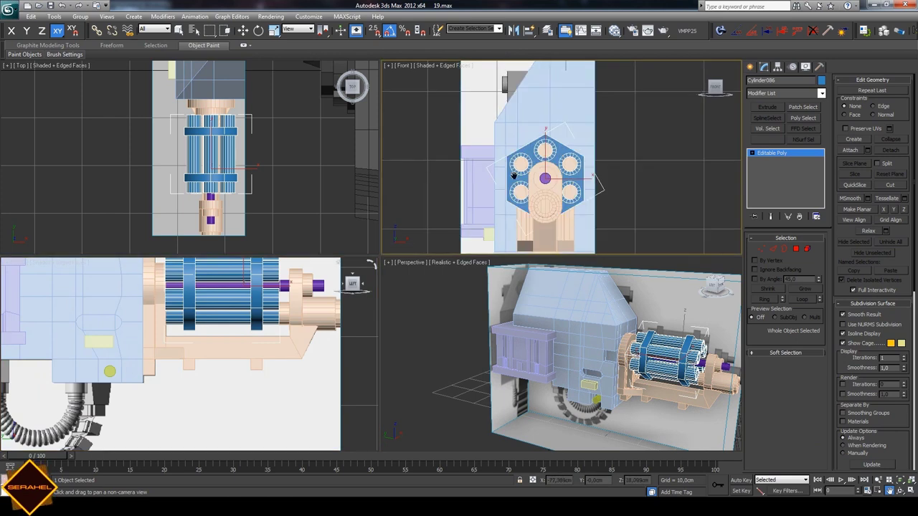
drag(516, 179, 545, 208)
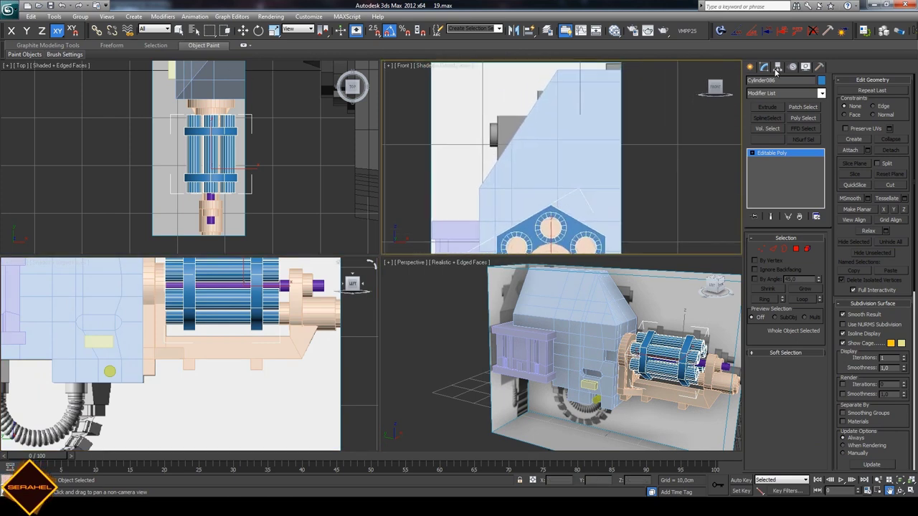
- Draw a small box in the Front view and move it along Y toward the housing side
click(751, 66)
click(766, 128)
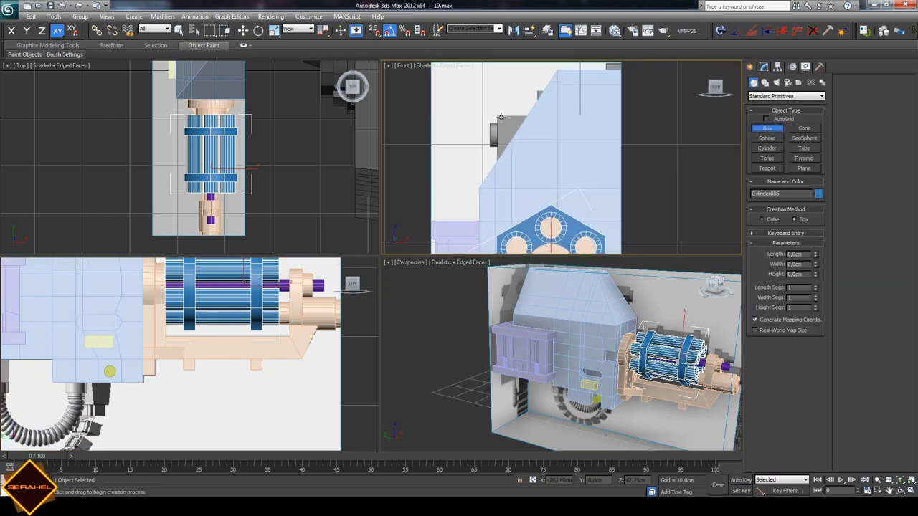
drag(497, 115, 559, 159)
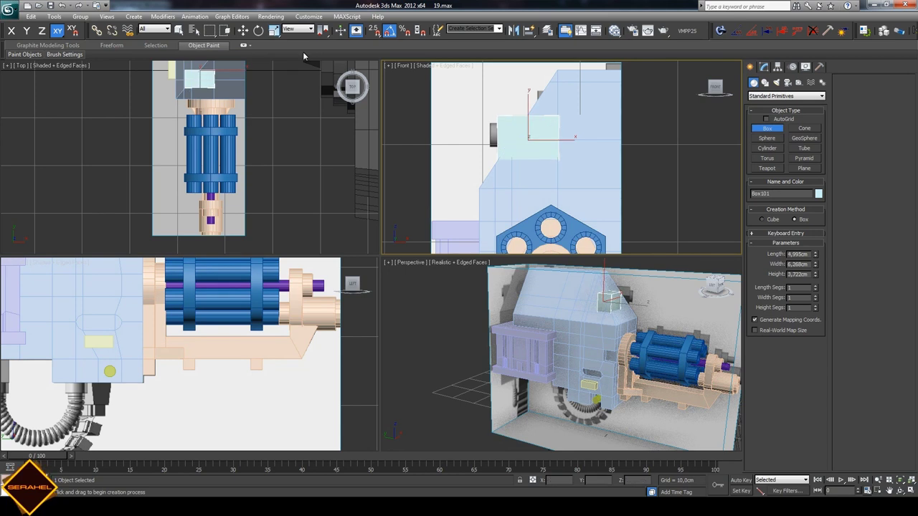
click(243, 30)
scroll(189, 122, down, 2)
scroll(188, 122, down, 3)
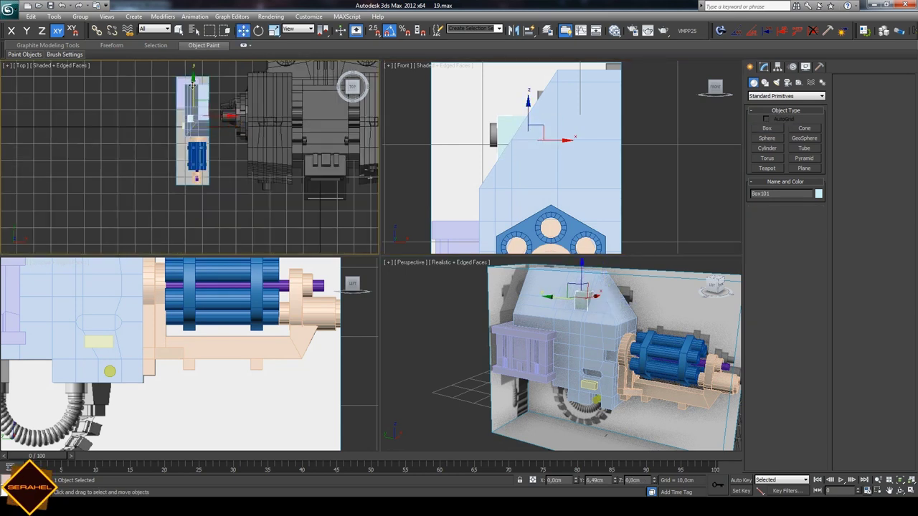
drag(192, 84, 193, 59)
click(889, 491)
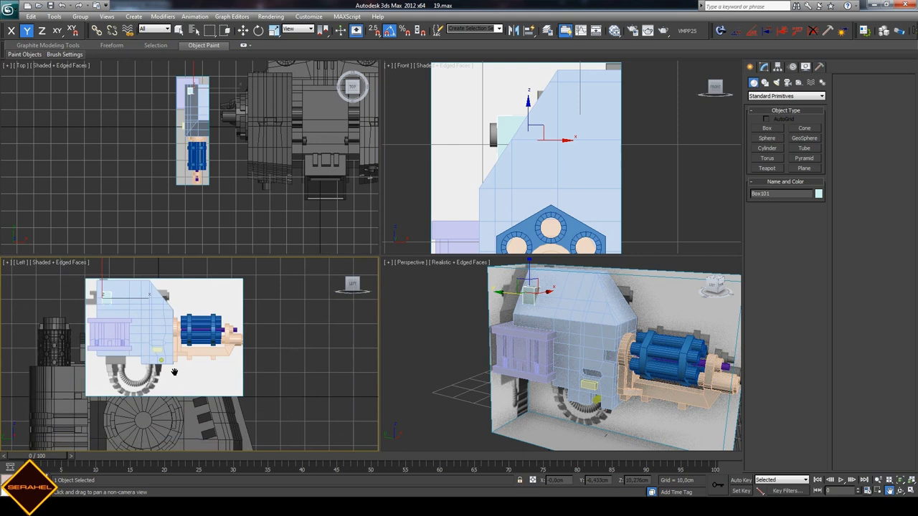
key(Escape)
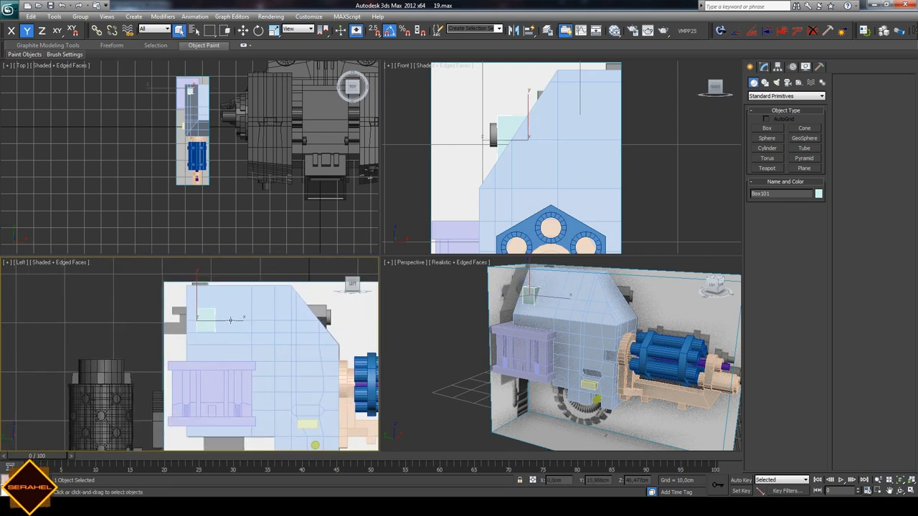
- Make the box see-through, nudge it slightly right, and convert it to Editable Poly
click(138, 320)
key(alt+x)
scroll(138, 320, up, 3)
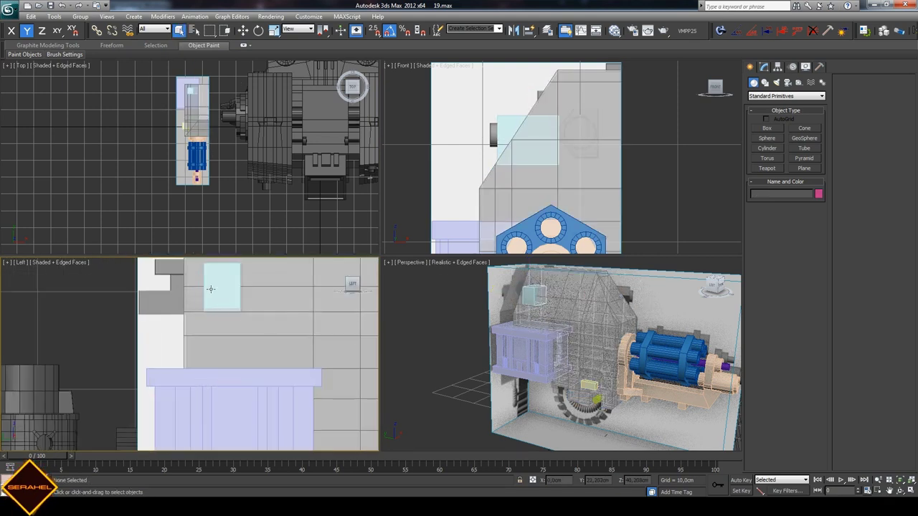
click(222, 286)
click(242, 32)
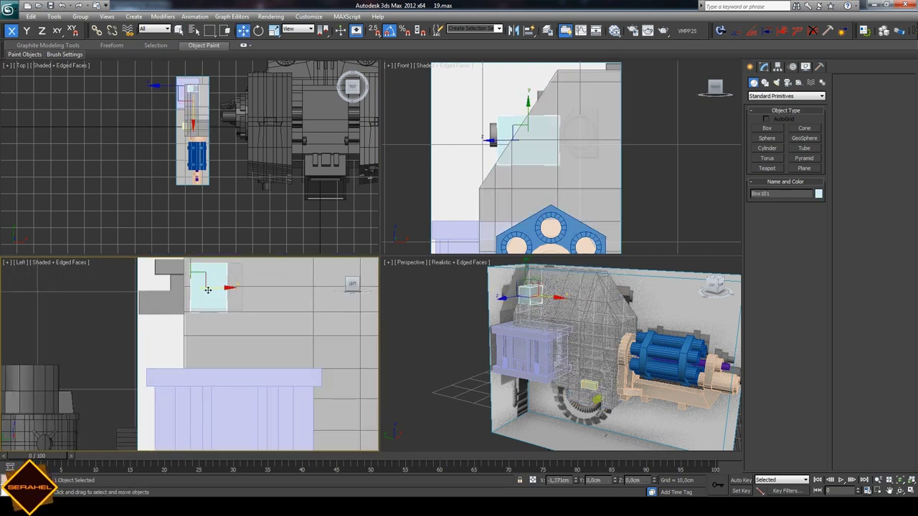
drag(226, 291, 231, 294)
right_click(231, 294)
mouse_move(265, 375)
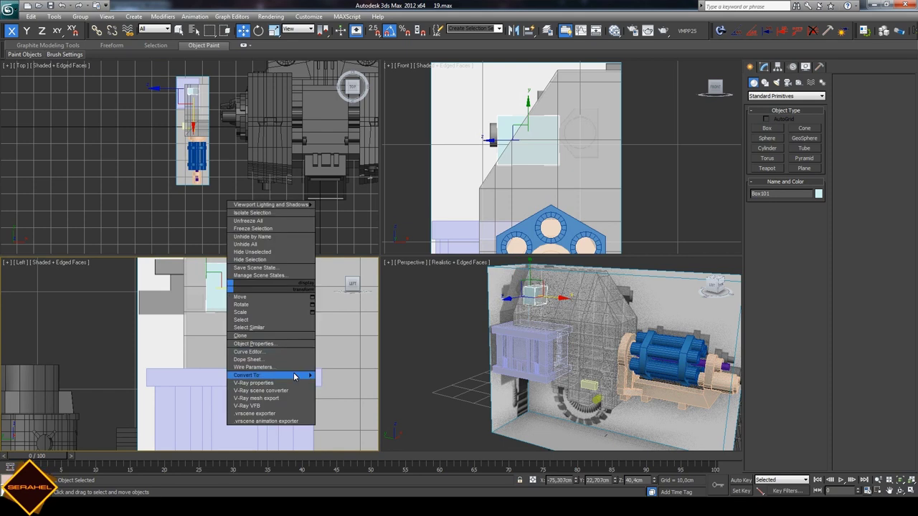
click(351, 380)
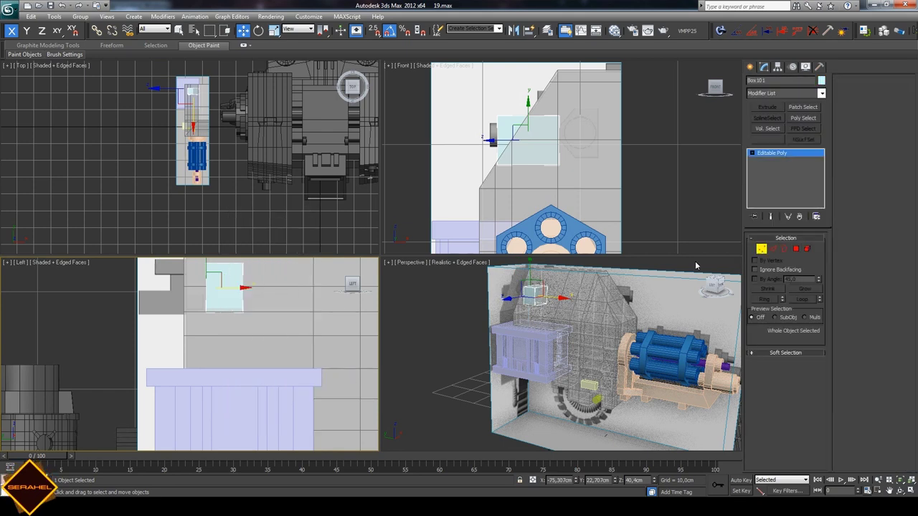
key(1)
drag(202, 325, 220, 264)
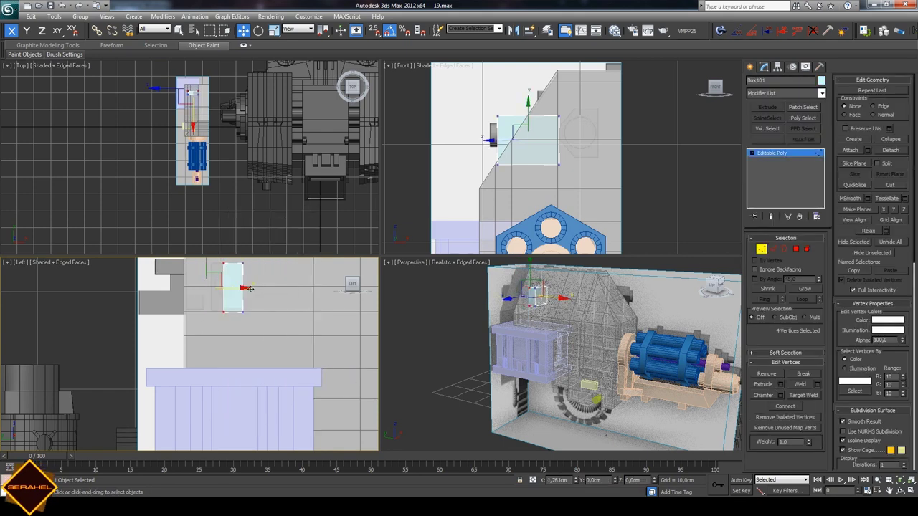
click(283, 322)
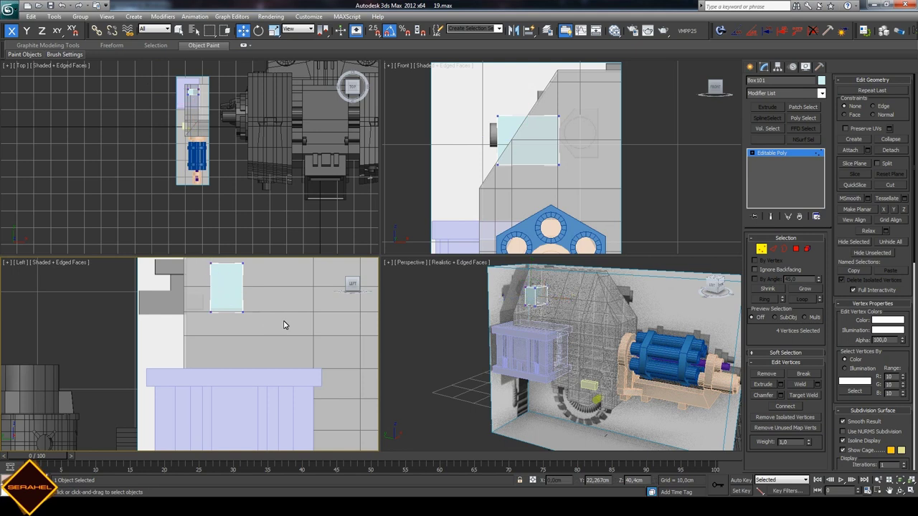
- Raise the box's bottom vertices and pull its right vertices left into a narrow plate
click(889, 492)
drag(593, 357, 612, 390)
scroll(590, 375, up, 3)
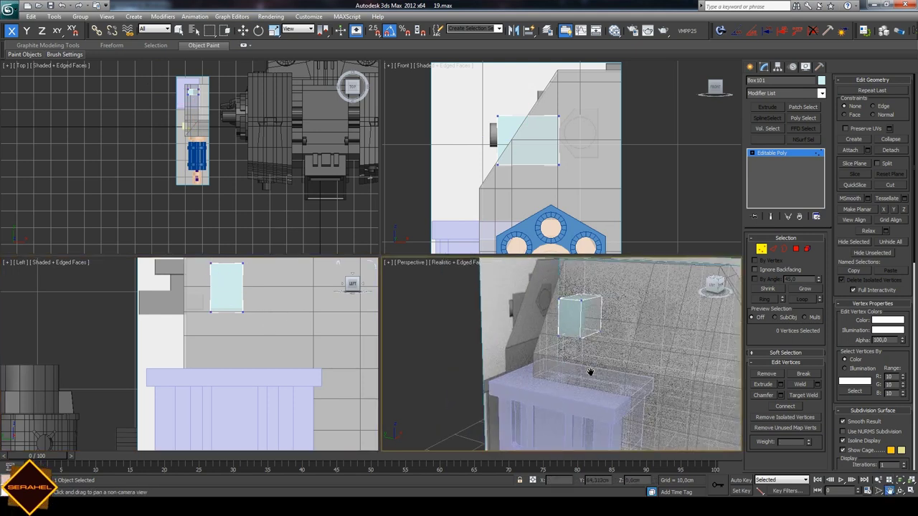
scroll(588, 375, up, 2)
scroll(607, 368, up, 3)
scroll(607, 368, up, 2)
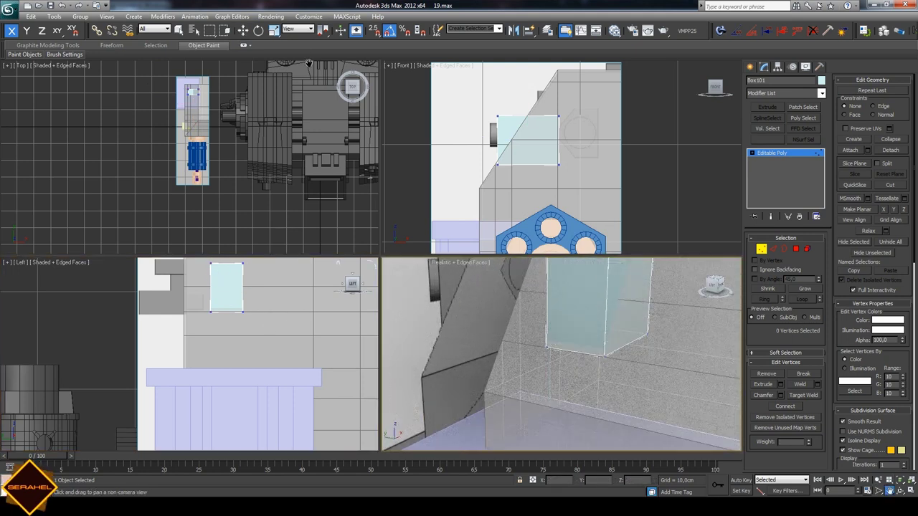
click(244, 34)
scroll(564, 176, up, 2)
drag(586, 194, 587, 193)
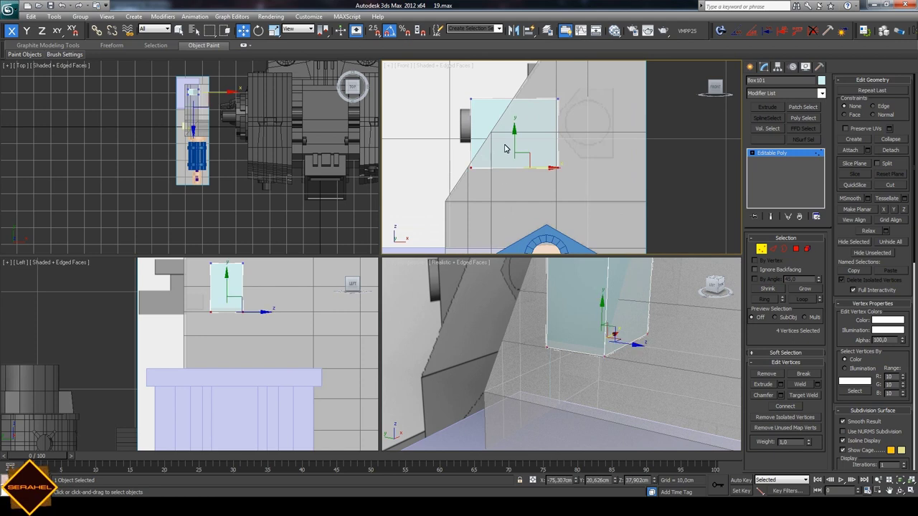
drag(514, 143, 514, 138)
drag(537, 67, 570, 169)
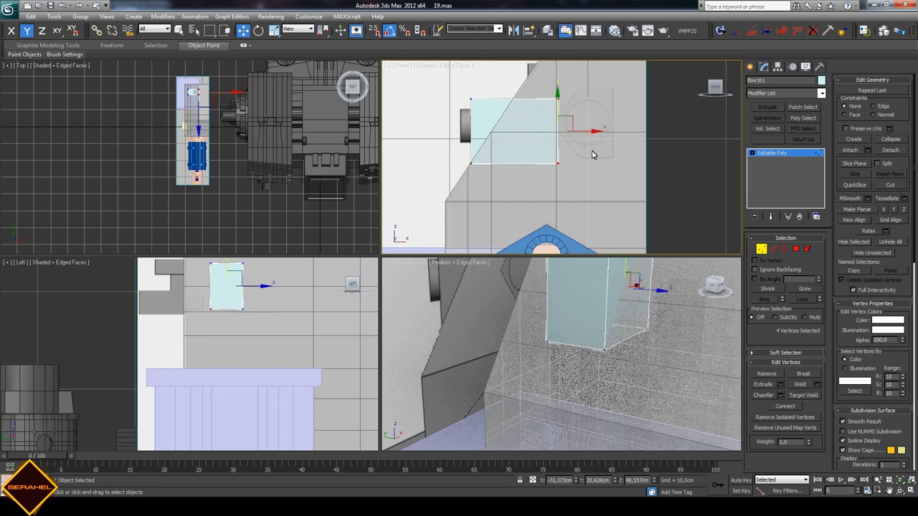
drag(589, 131, 550, 129)
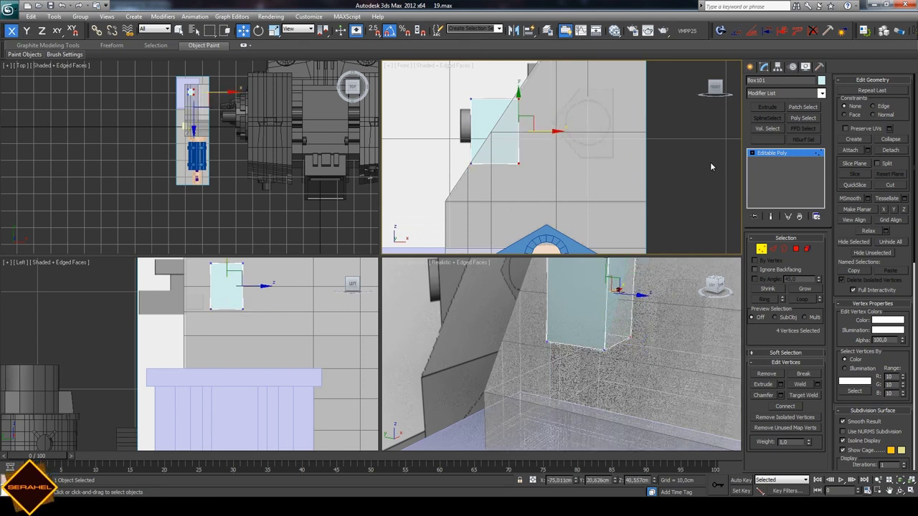
- Drag out a cylinder disc of 1.833 cm radius in the Left view
click(750, 67)
click(768, 149)
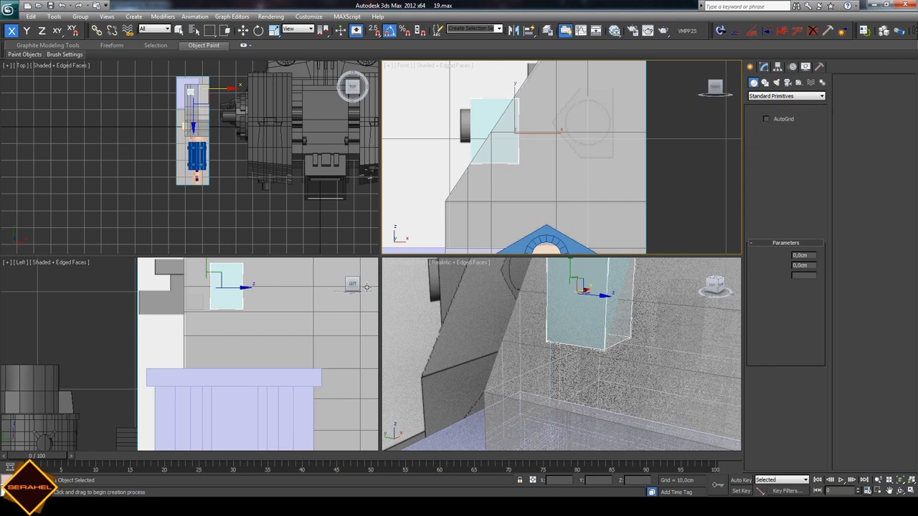
drag(225, 280, 236, 291)
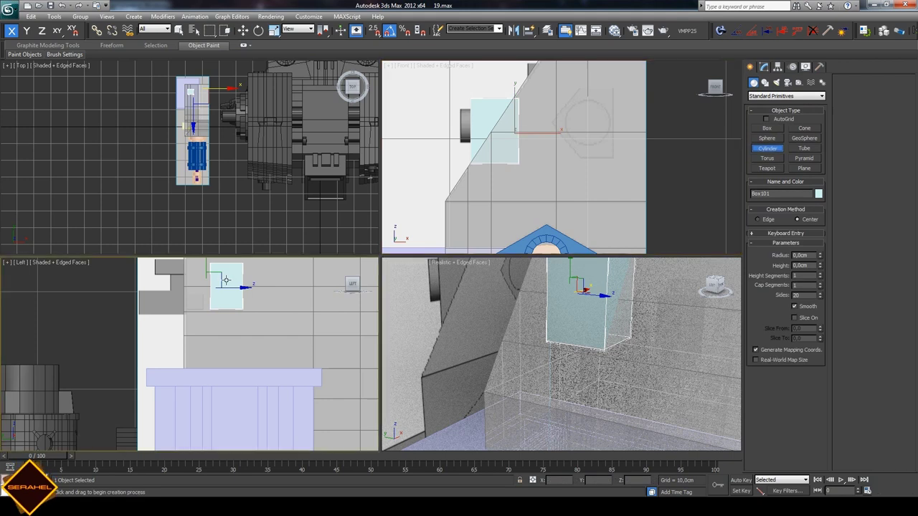
- Move Cylinder087 onto the cyan plate, set its radius to 1.265 cm, and lower it slightly
click(243, 30)
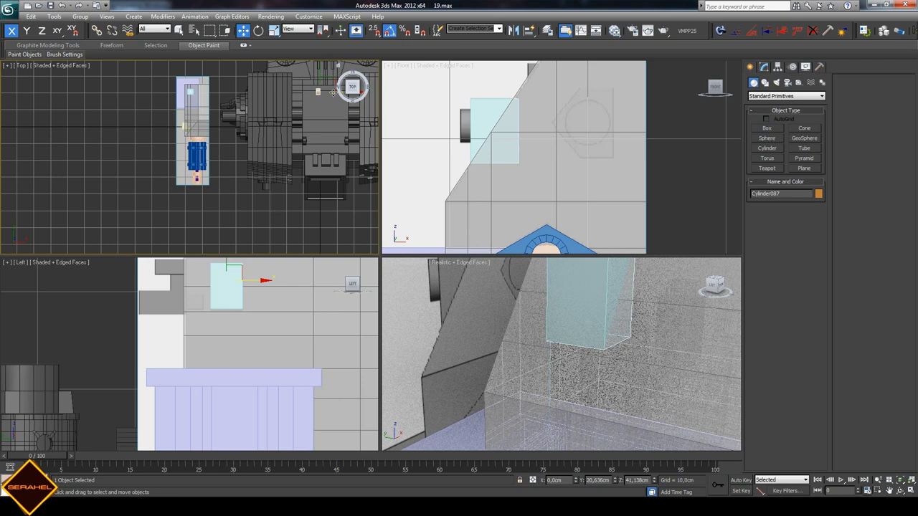
drag(334, 91, 210, 95)
drag(203, 95, 208, 95)
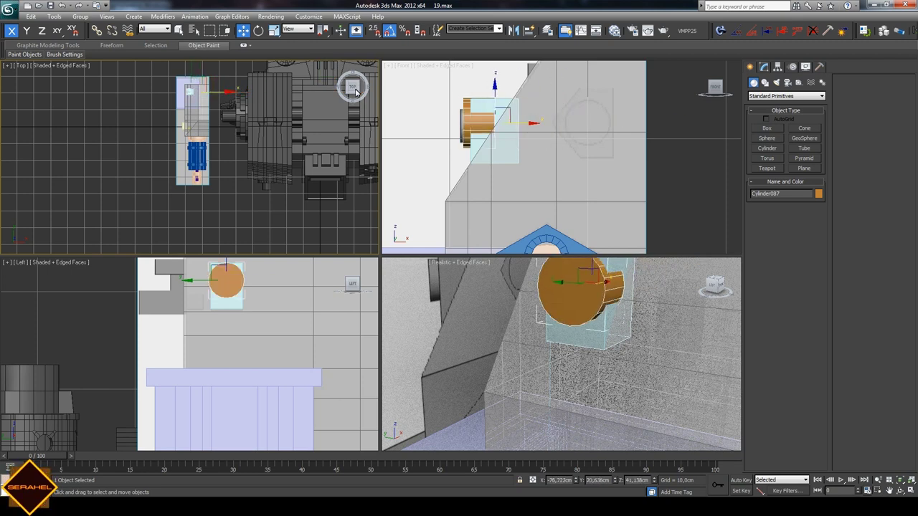
click(763, 66)
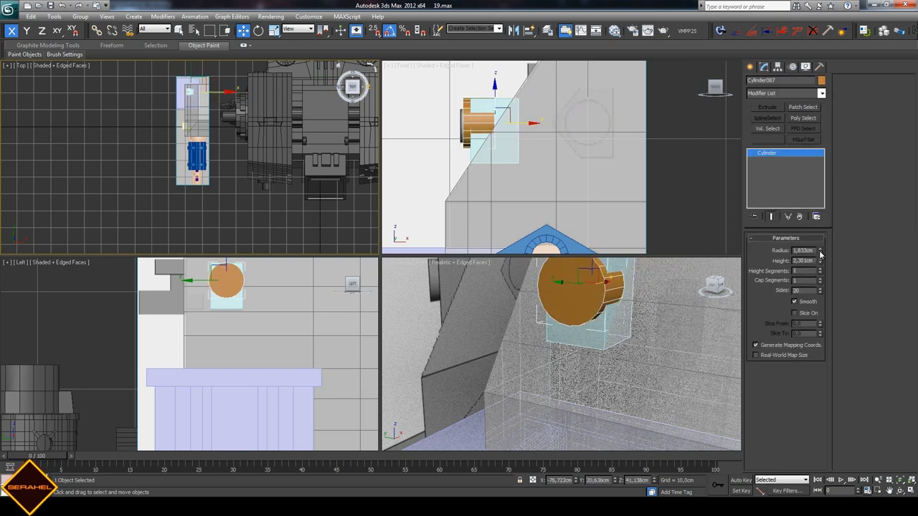
drag(820, 252, 815, 265)
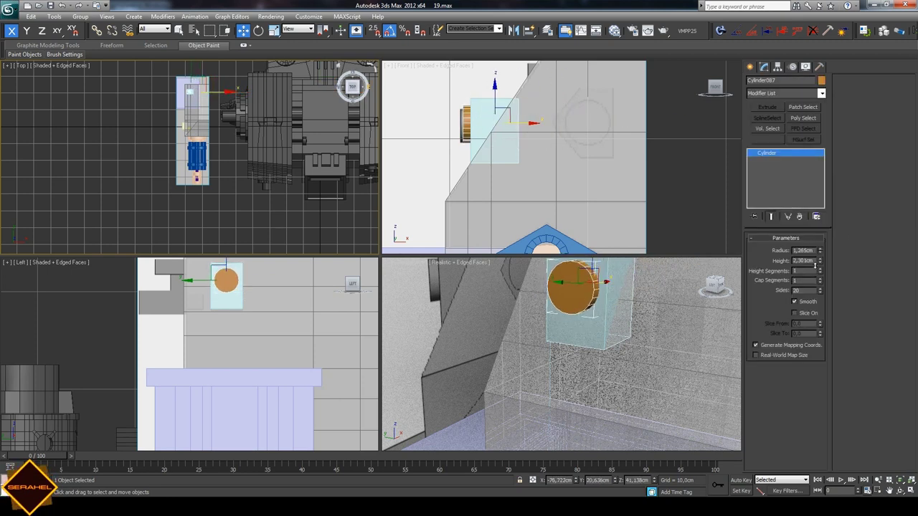
drag(506, 109, 504, 113)
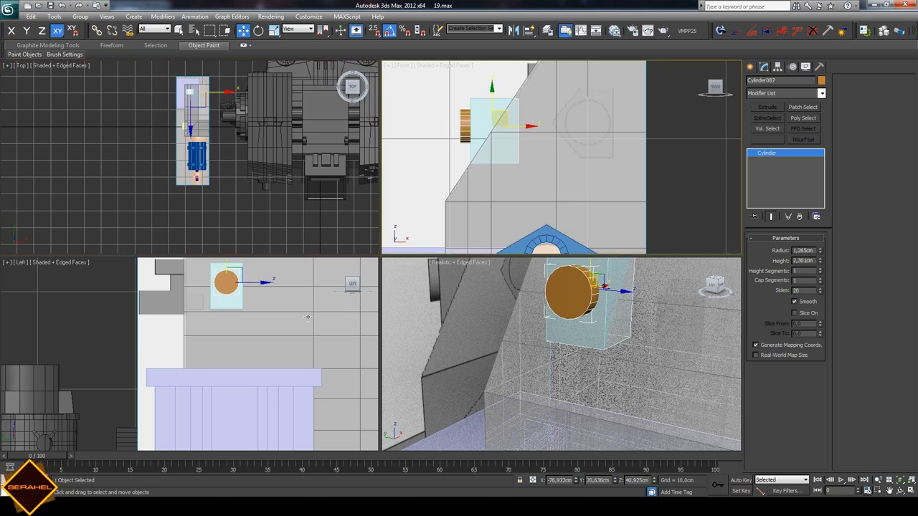
- Select the housing shell Plane009, frame it, and pan the Front view to its right side
click(698, 393)
key(z)
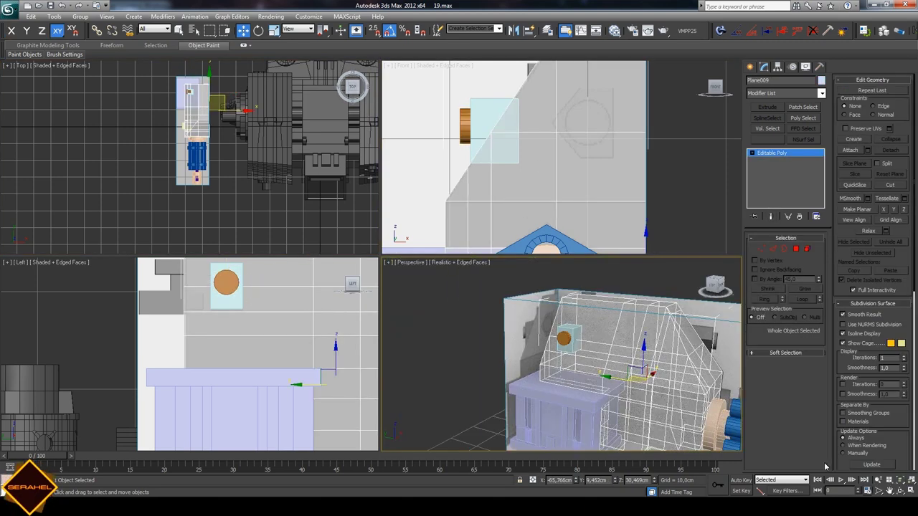
click(888, 490)
drag(592, 179, 523, 185)
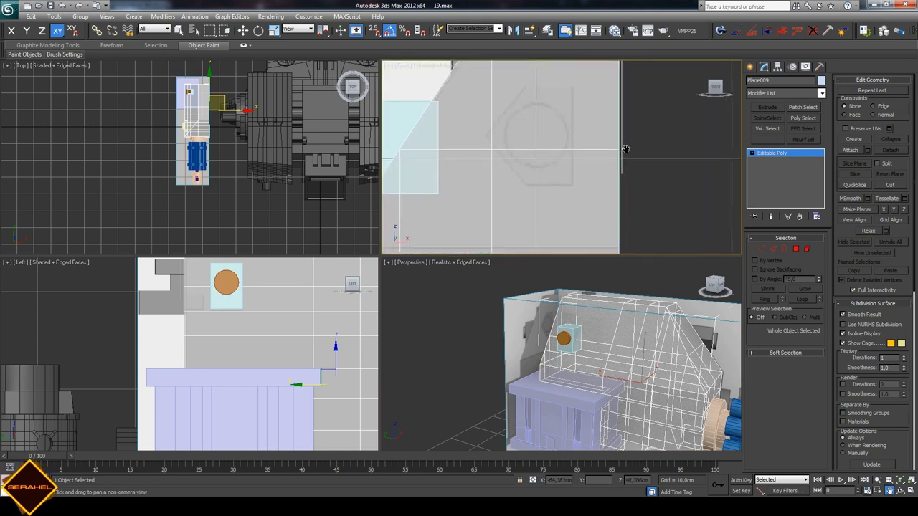
- Draw a new pink box on the housing's right side and shift it slightly sideways
click(750, 66)
click(767, 128)
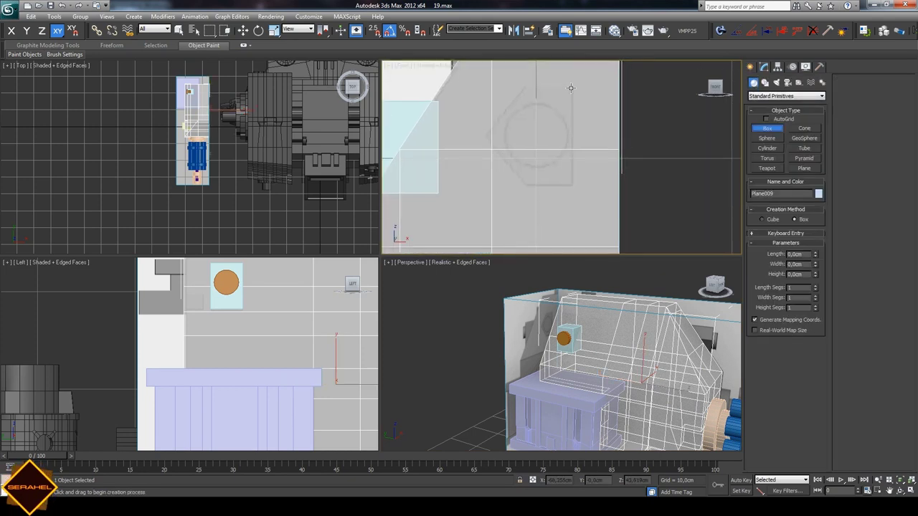
drag(572, 86, 482, 186)
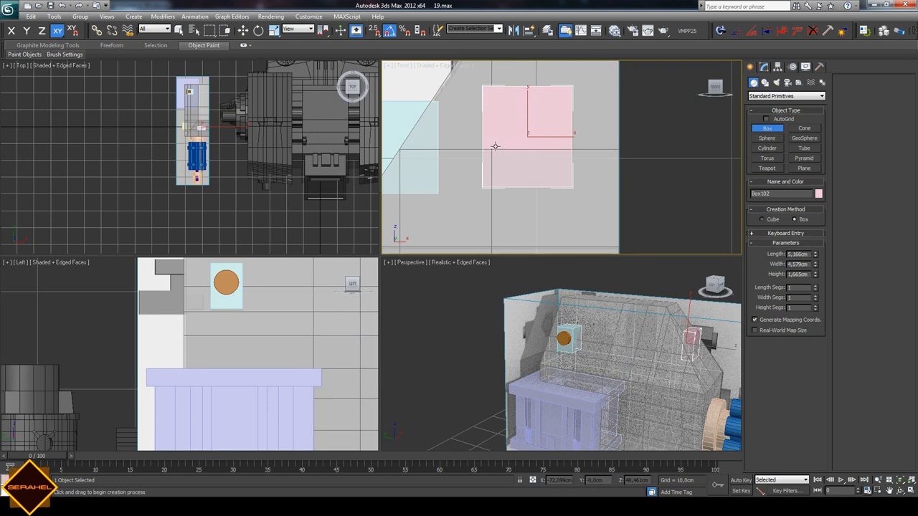
key(w)
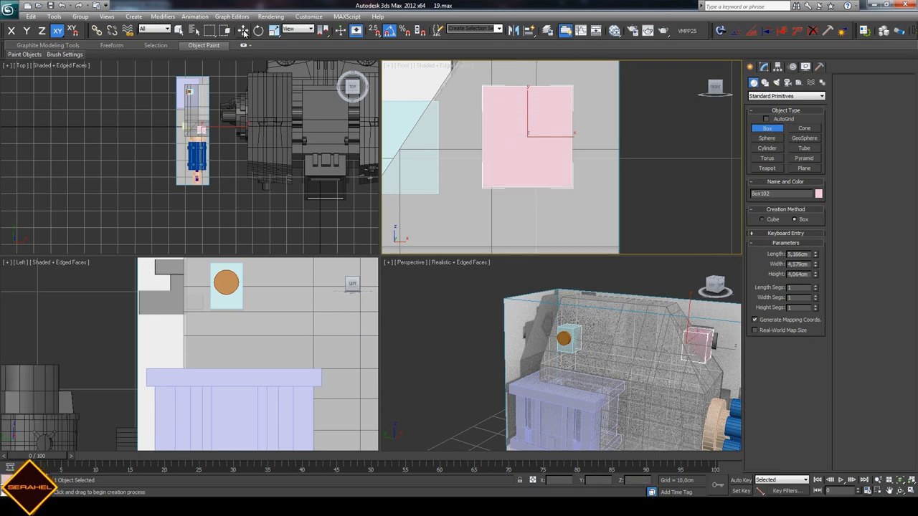
scroll(140, 312, down, 5)
drag(274, 335, 274, 335)
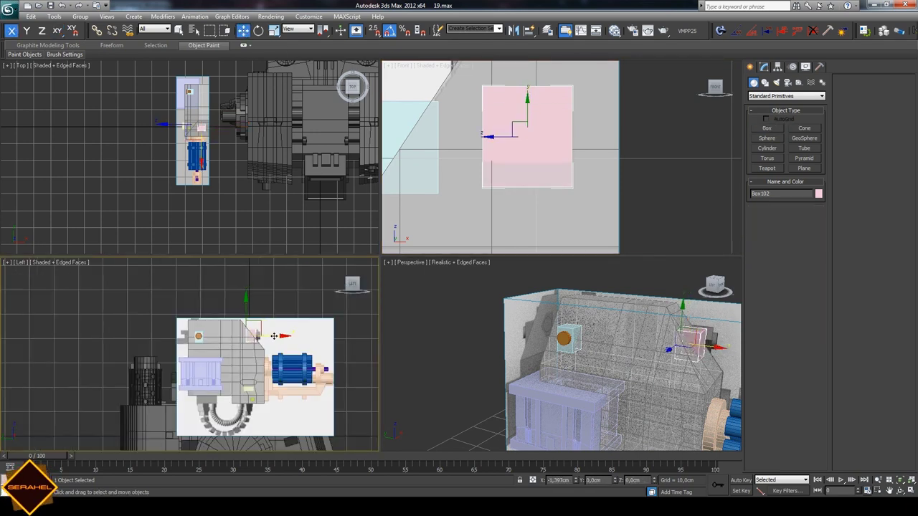
scroll(189, 356, up, 5)
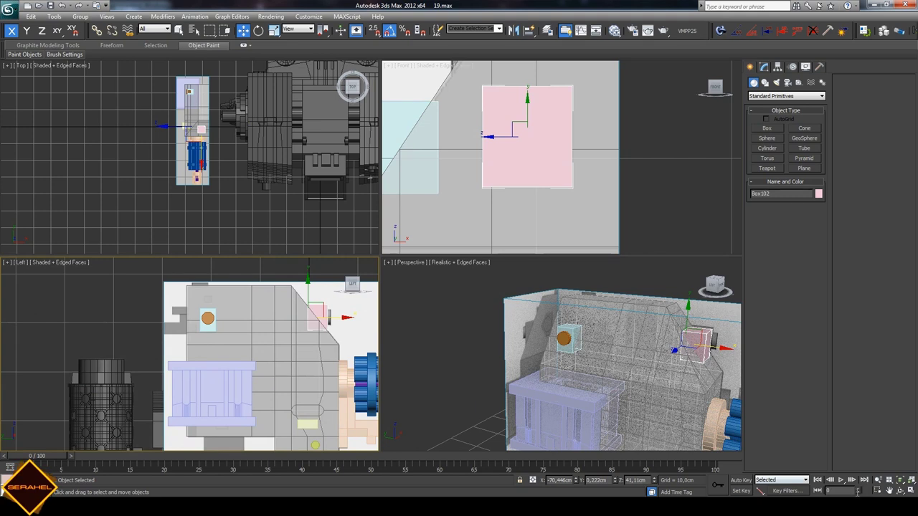
click(889, 491)
drag(315, 319, 254, 330)
scroll(251, 326, up, 5)
scroll(251, 326, up, 2)
click(243, 30)
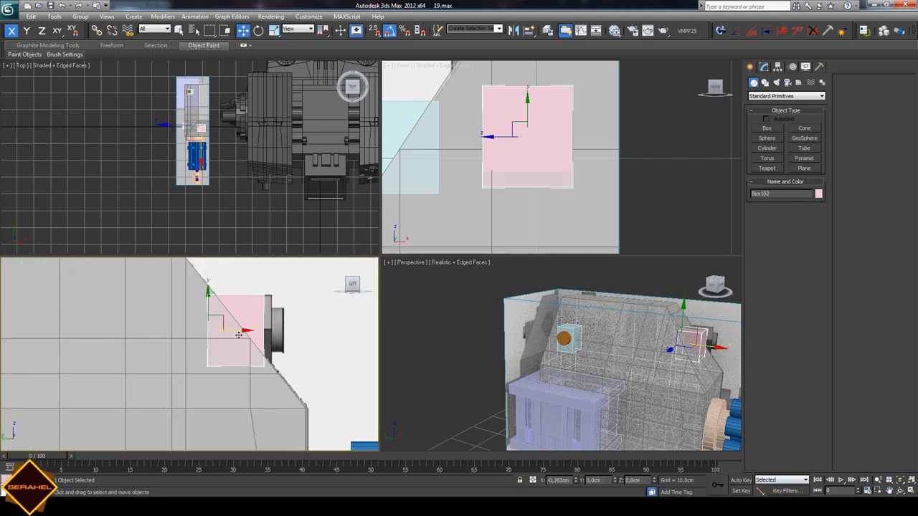
- Adjust the pink box's height and convert it to Editable Poly
click(762, 66)
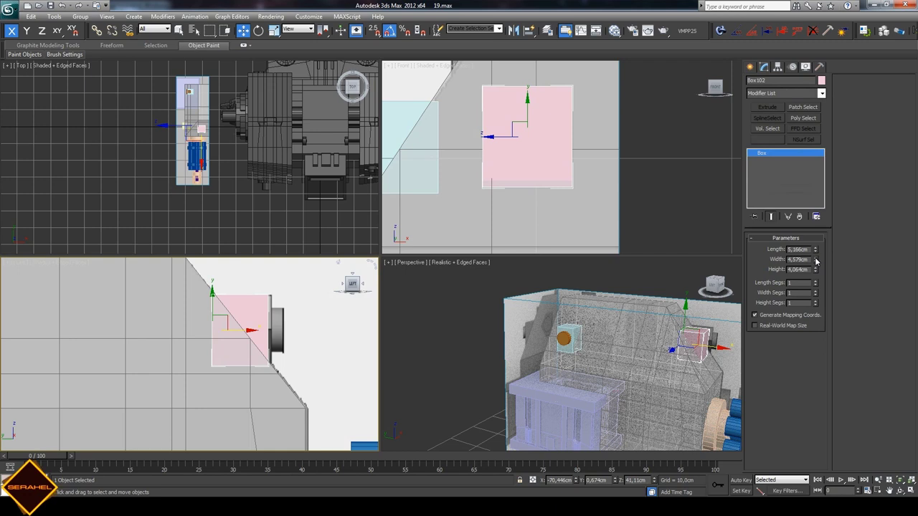
drag(815, 262, 816, 261)
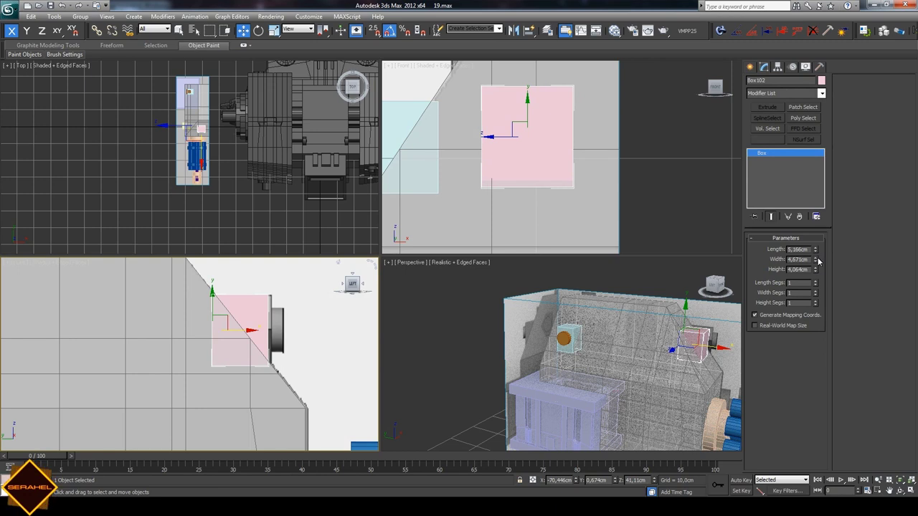
key(ctrl+z)
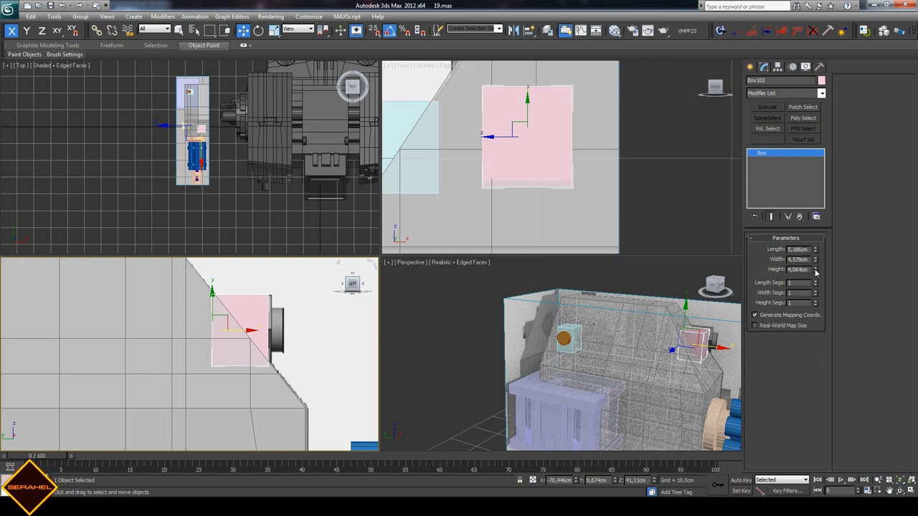
drag(815, 271, 815, 269)
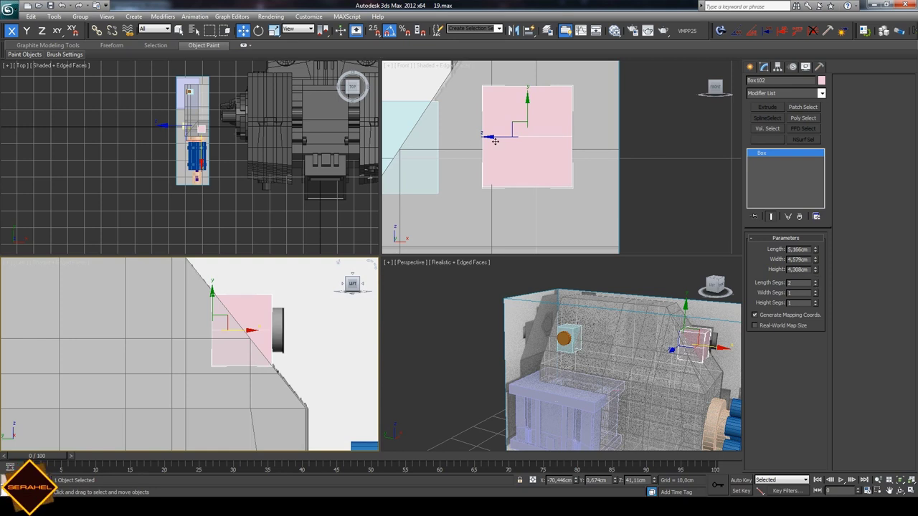
click(535, 130)
right_click(545, 131)
mouse_move(574, 218)
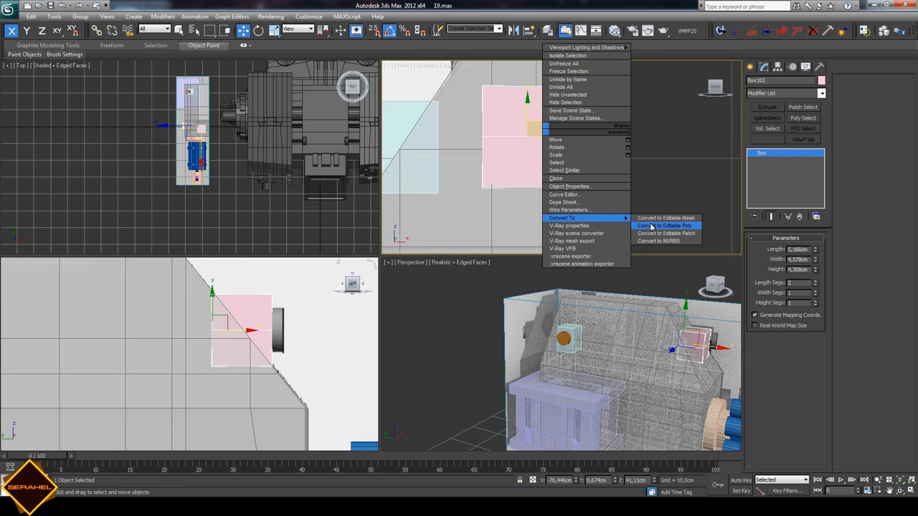
click(656, 226)
- Pull the box's left corner vertices together into a point and make it see-through
key(1)
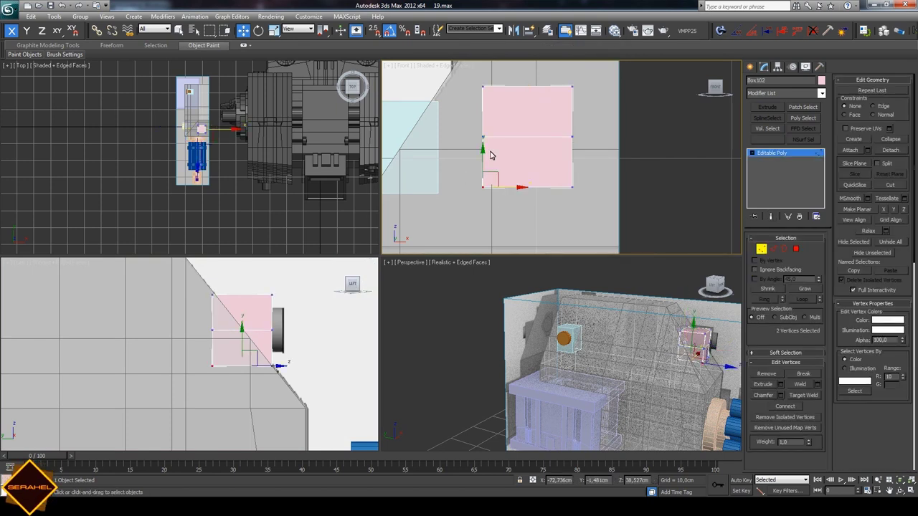
drag(513, 136, 556, 135)
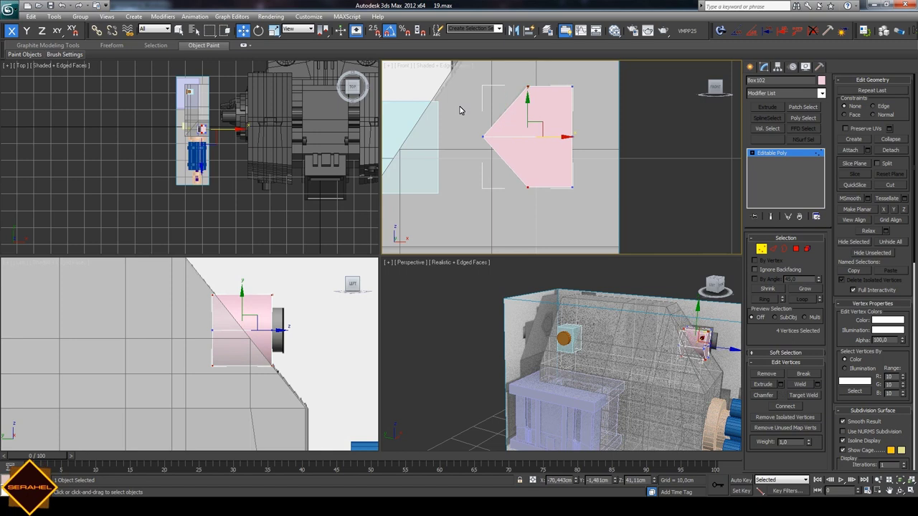
drag(461, 107, 501, 137)
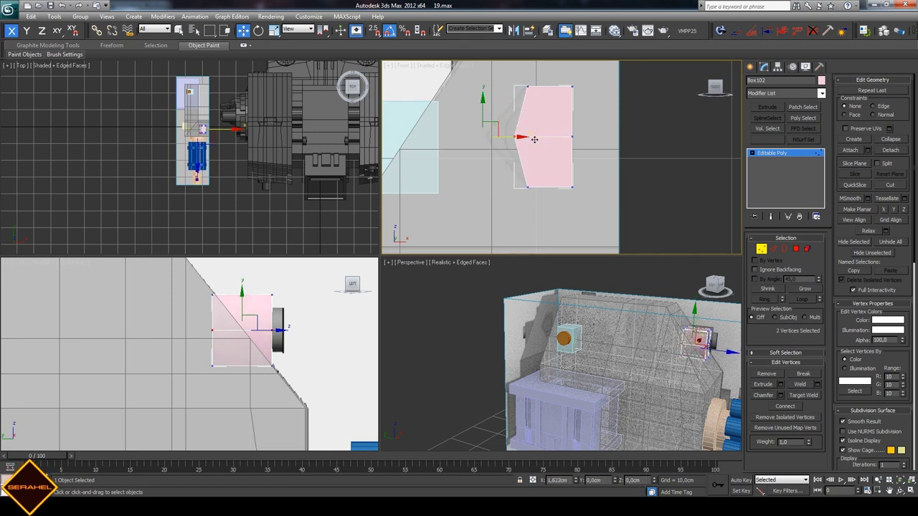
click(620, 152)
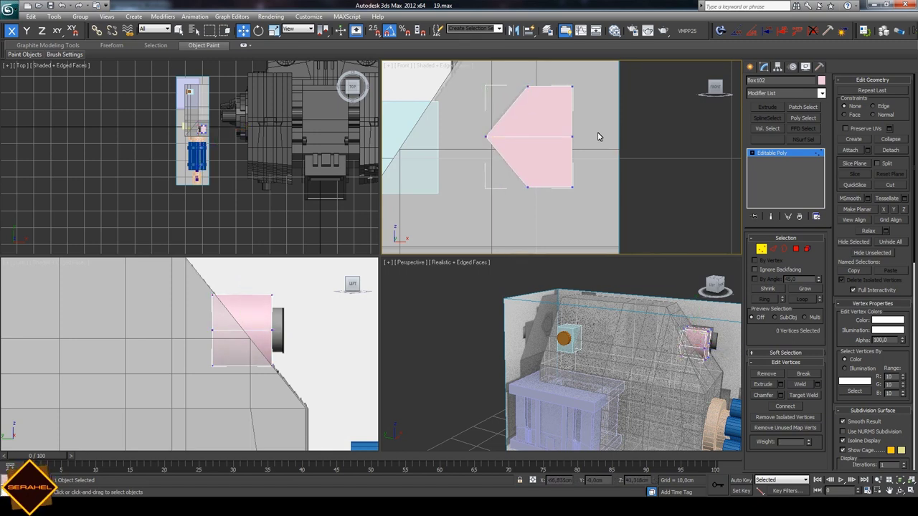
key(alt+x)
scroll(667, 131, up, 2)
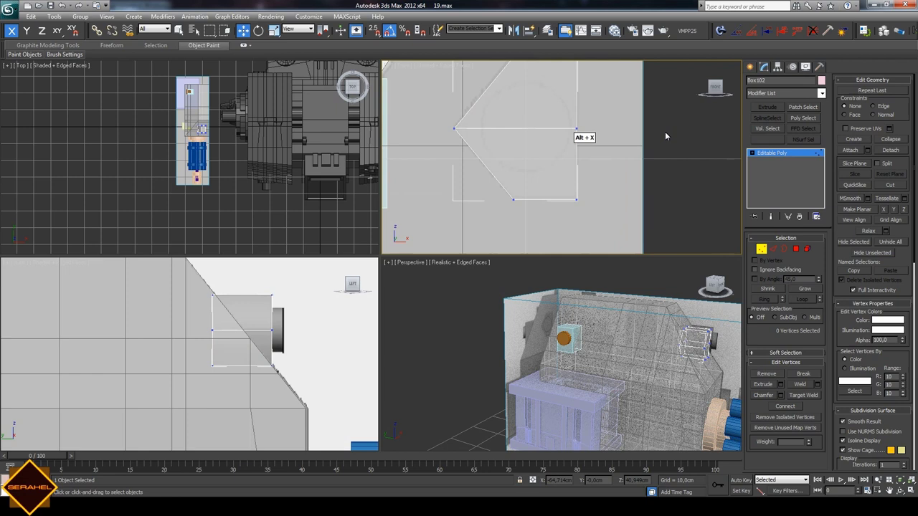
click(749, 67)
- Draw a cylinder disc 0.641 cm high over the pointed bracket in the Front view
click(767, 148)
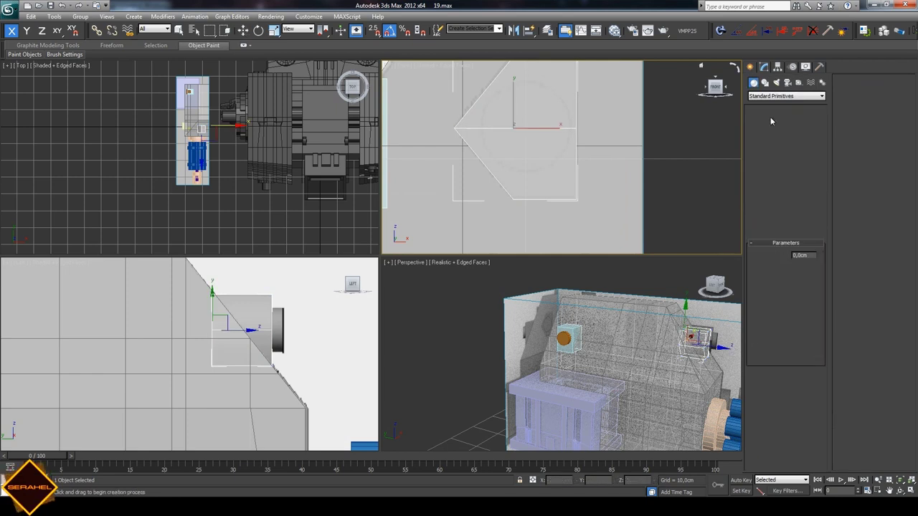
drag(526, 125, 544, 167)
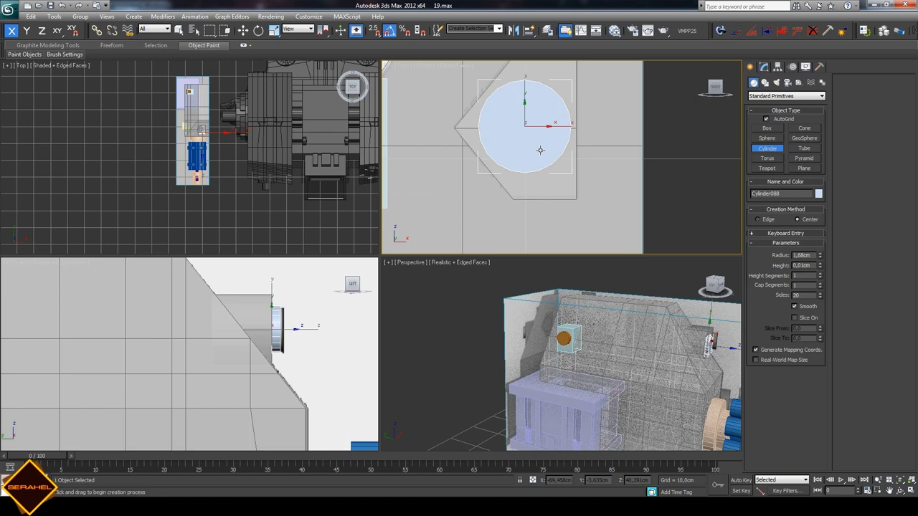
click(539, 151)
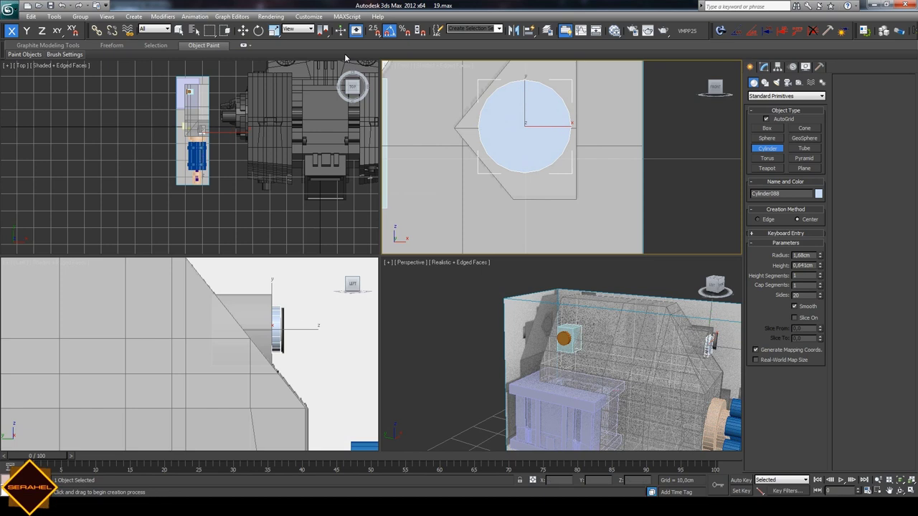
click(762, 67)
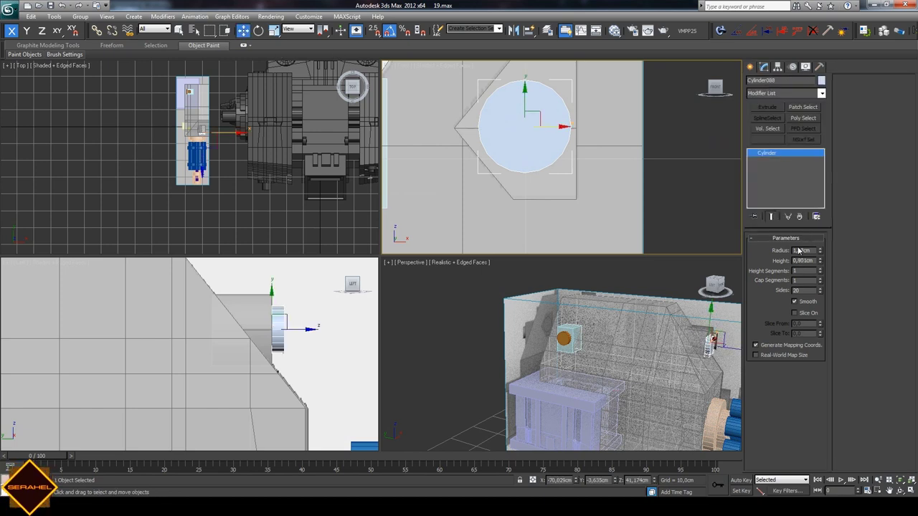
click(473, 301)
- Make the housing pieces see-through and orbit the Perspective view to inspect the disc
key(ctrl+r)
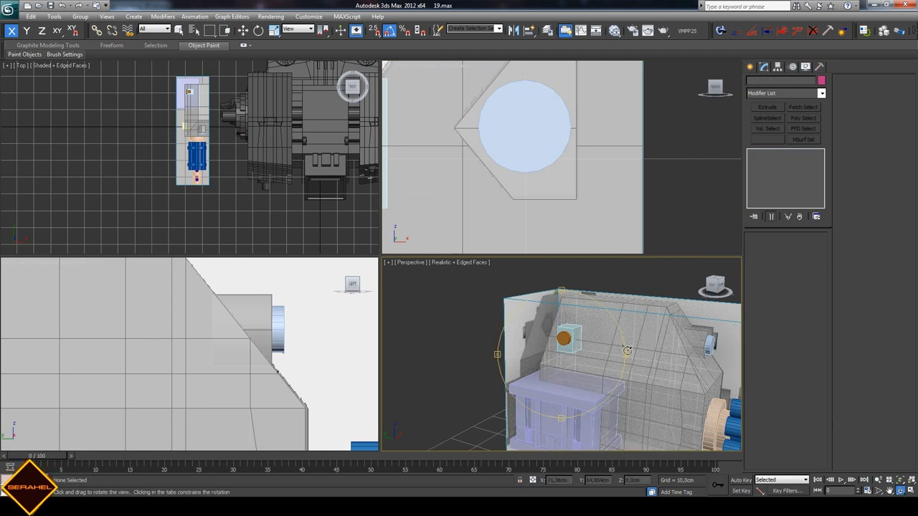
drag(566, 337, 585, 338)
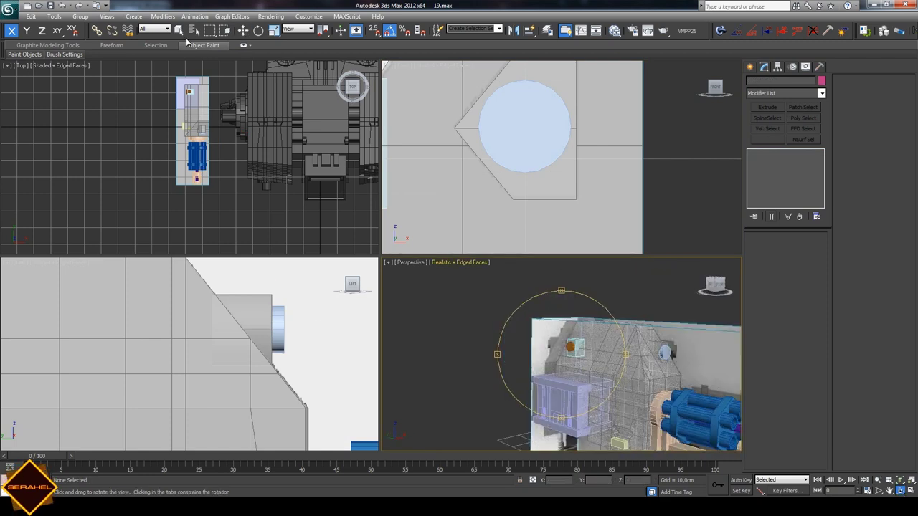
right_click(687, 340)
click(649, 345)
ctrl+click(624, 346)
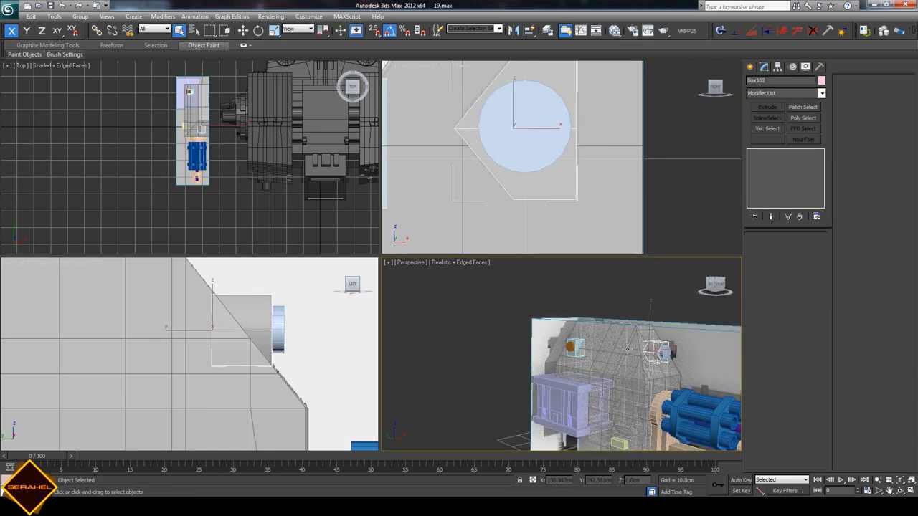
key(alt+x)
click(680, 304)
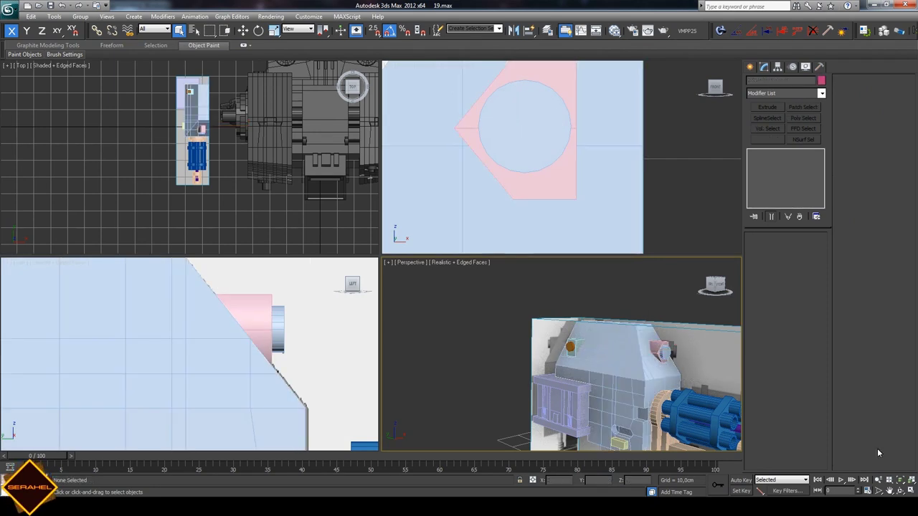
click(901, 490)
drag(595, 359, 688, 374)
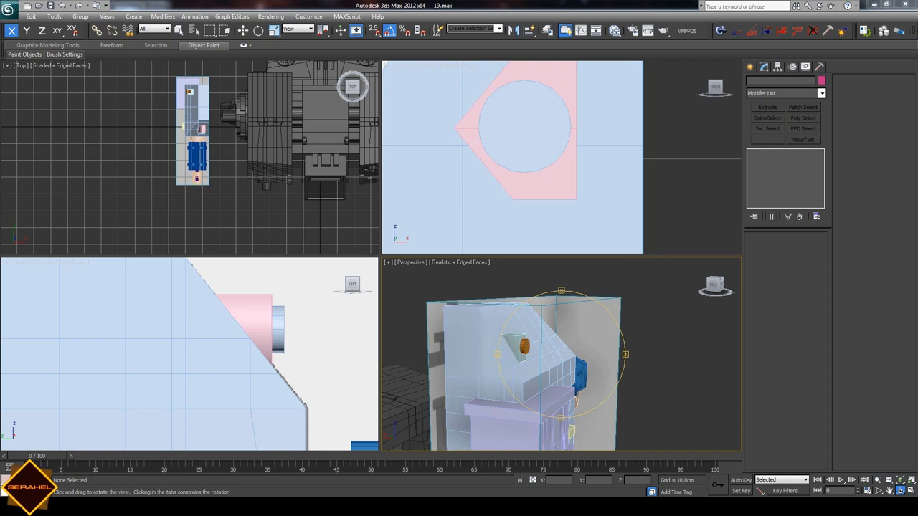
drag(595, 369, 603, 359)
click(889, 490)
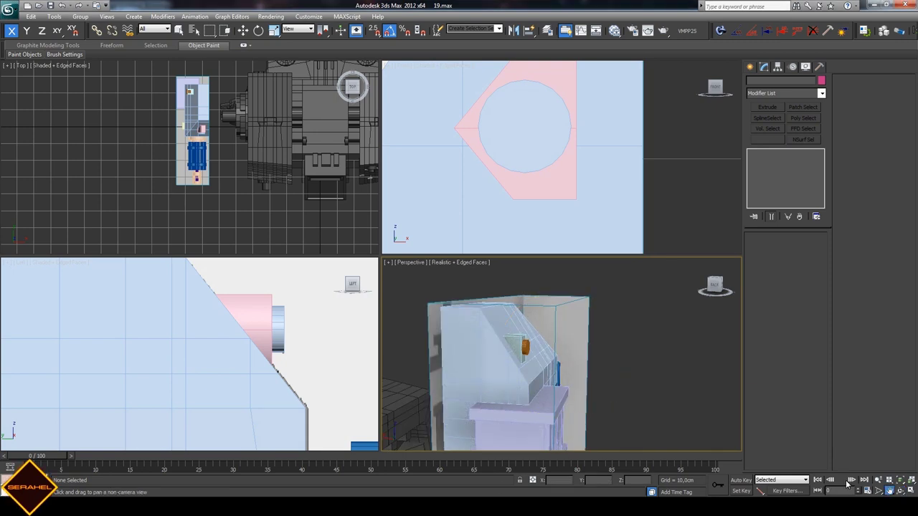
drag(512, 365, 619, 365)
click(750, 67)
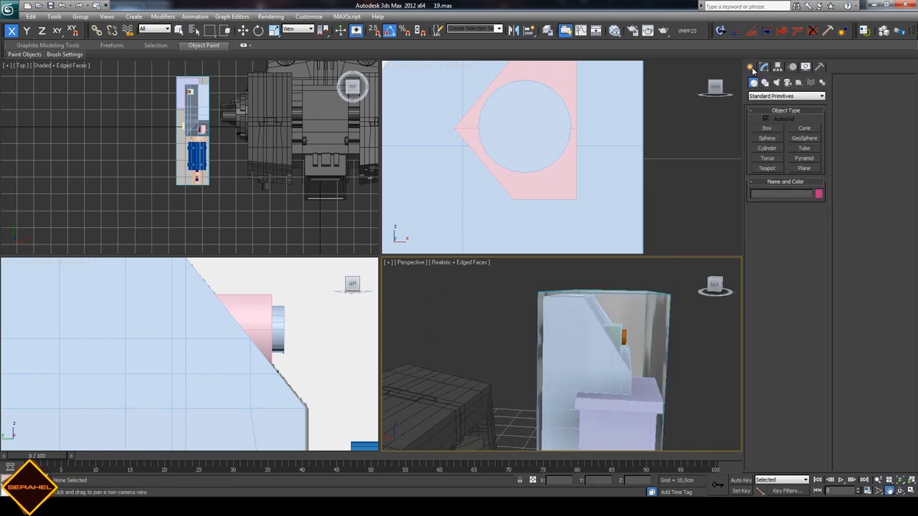
click(767, 129)
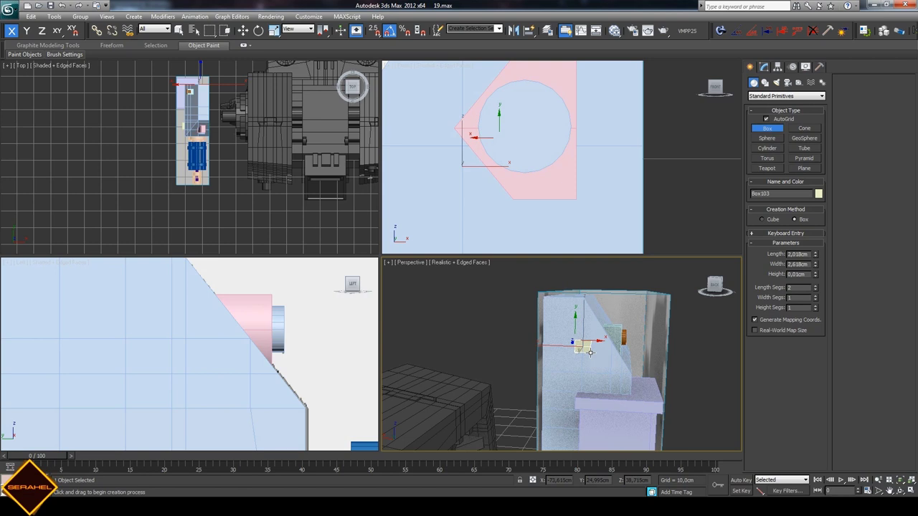
click(879, 490)
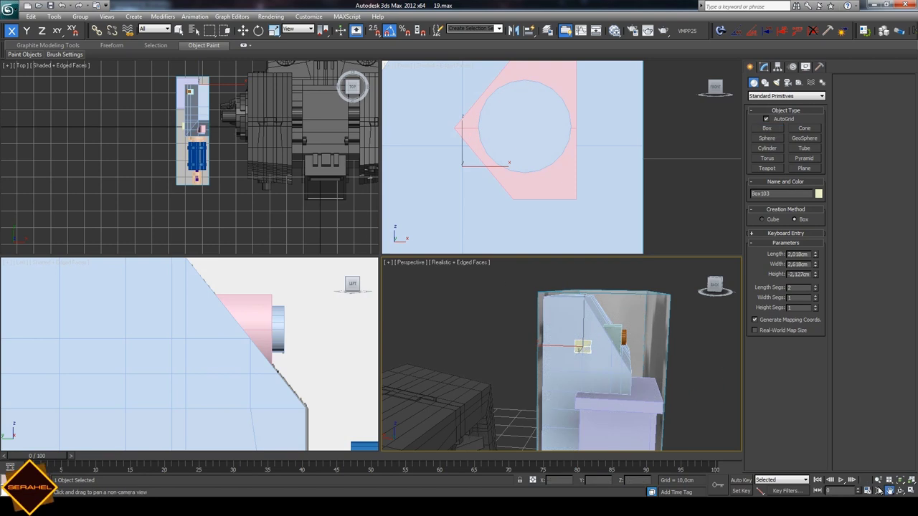
drag(228, 332, 261, 360)
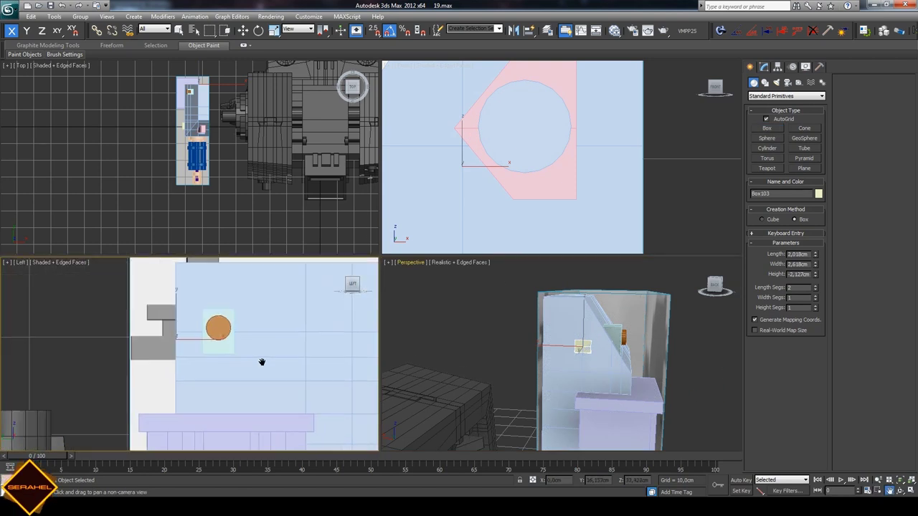
click(243, 30)
drag(200, 305, 166, 296)
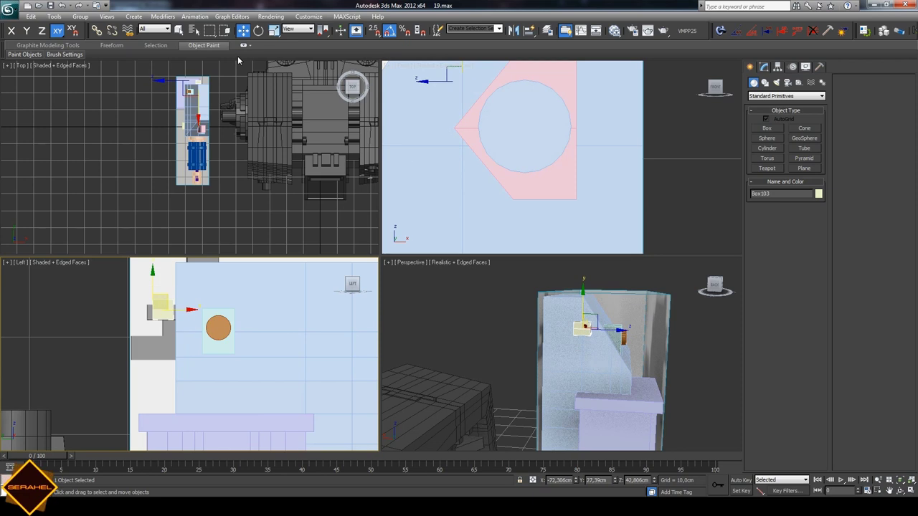
click(889, 492)
drag(526, 164, 488, 144)
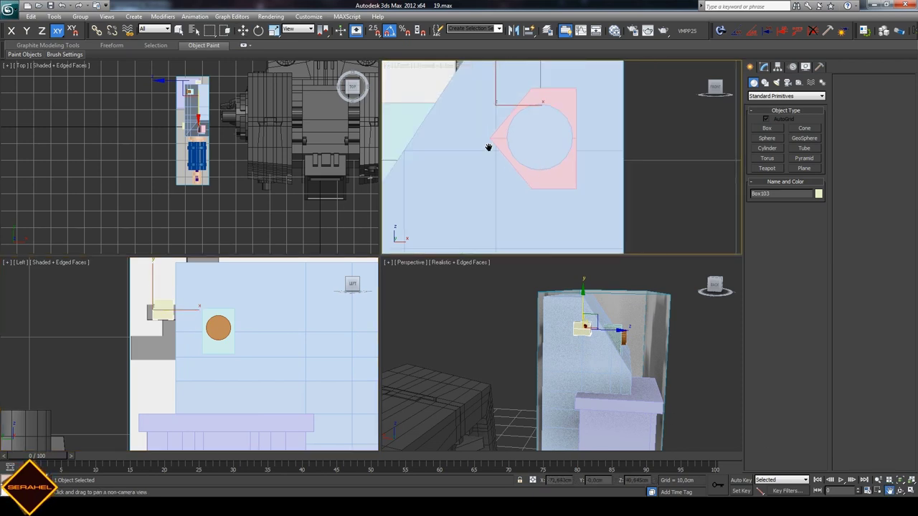
mouse_move(244, 311)
mouse_down()
mouse_move(228, 319)
mouse_move(269, 320)
mouse_up()
right_click(215, 301)
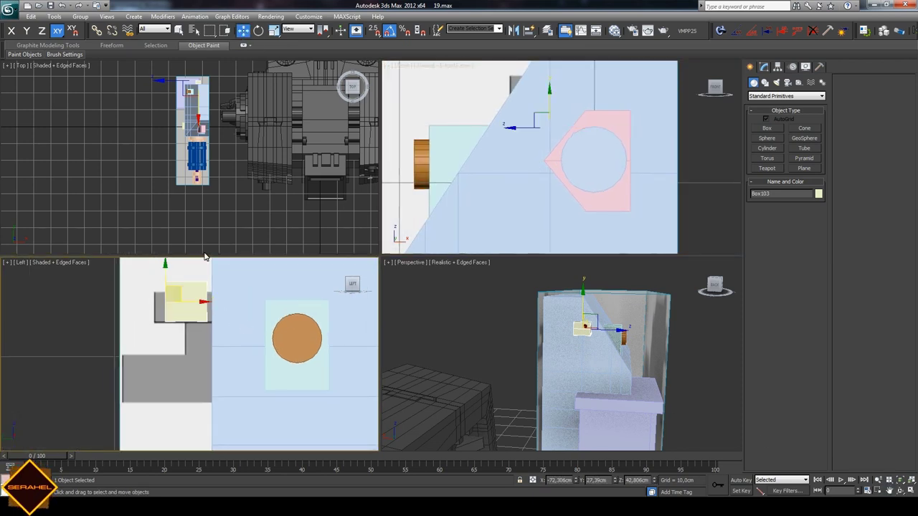
right_click(185, 301)
click(312, 399)
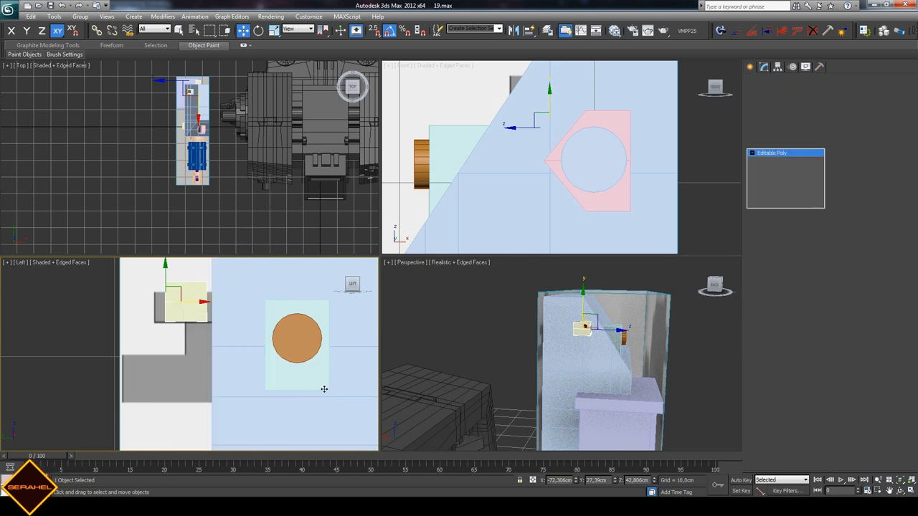
key(1)
drag(159, 276, 209, 297)
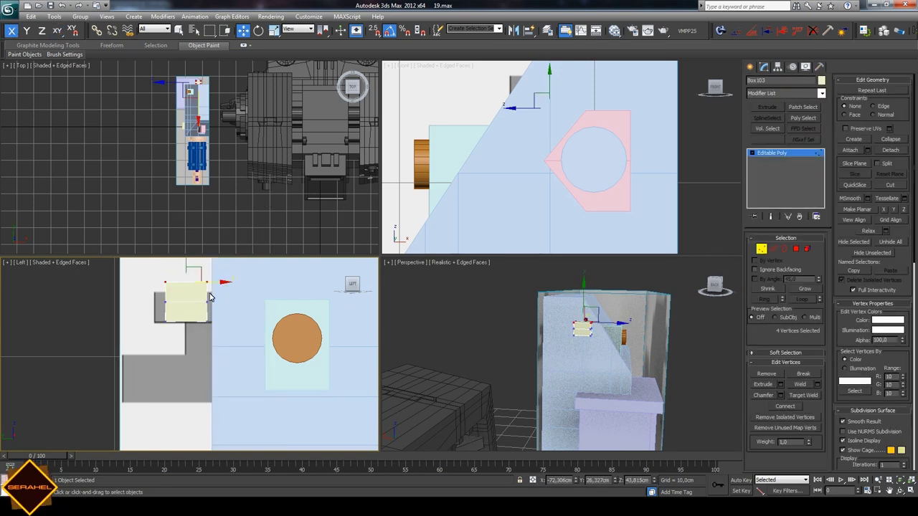
key(ctrl+z)
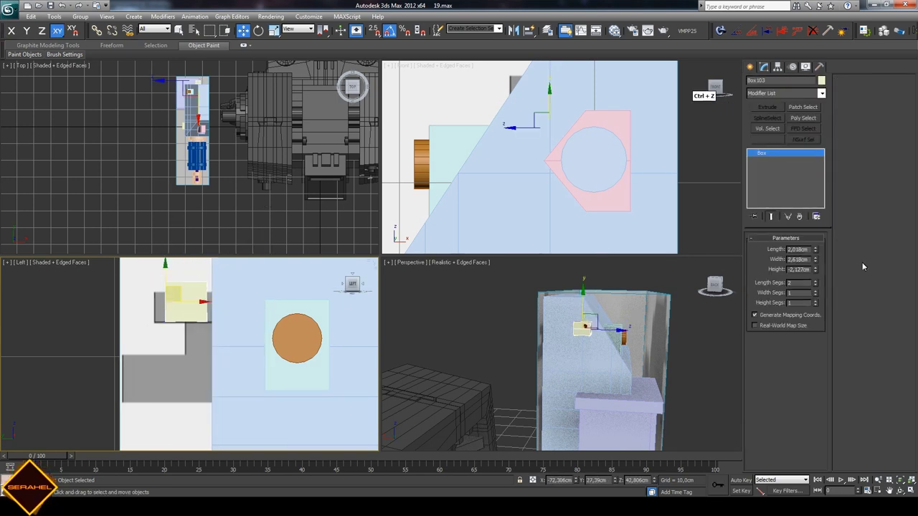
right_click(274, 294)
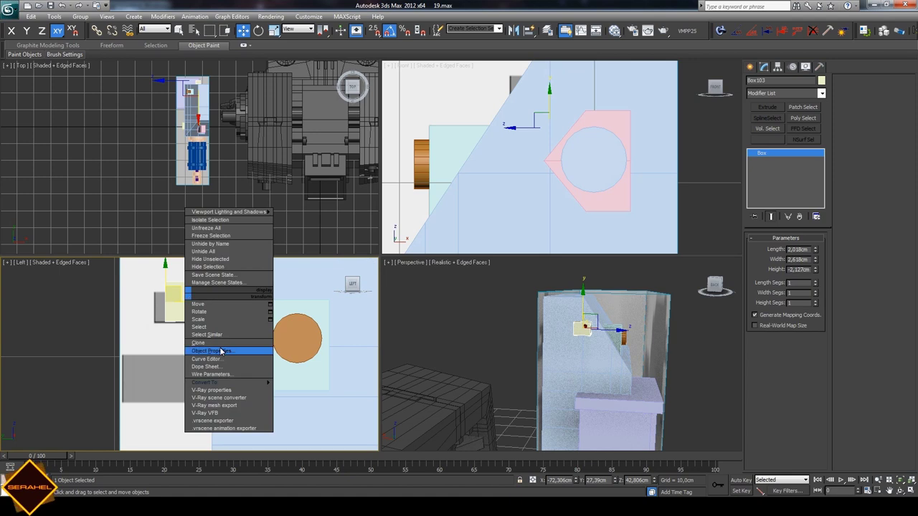
- Convert the box to Editable Poly, lower its top vertices to thin it, and shift one side along X
mouse_move(215, 382)
click(301, 391)
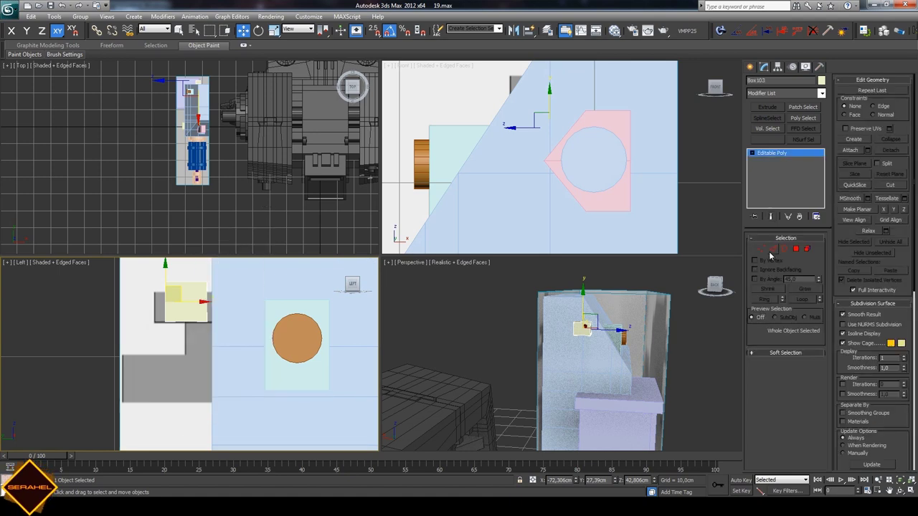
key(1)
drag(139, 279, 244, 297)
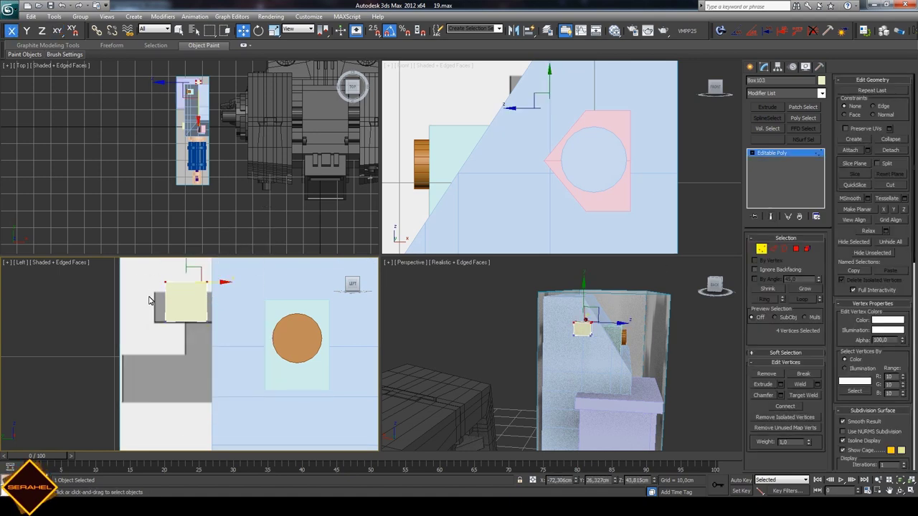
mouse_move(185, 259)
mouse_down()
mouse_move(217, 332)
mouse_move(191, 307)
mouse_move(173, 306)
mouse_up()
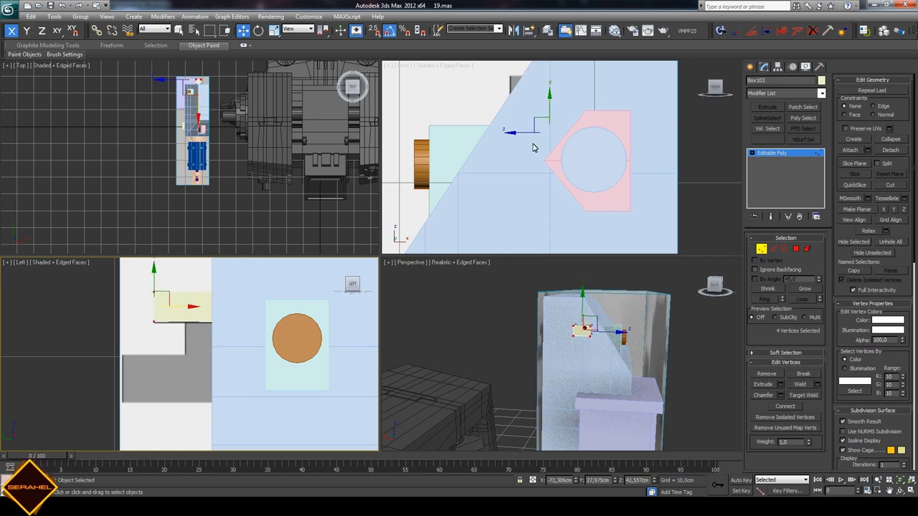
click(696, 357)
drag(552, 301, 613, 351)
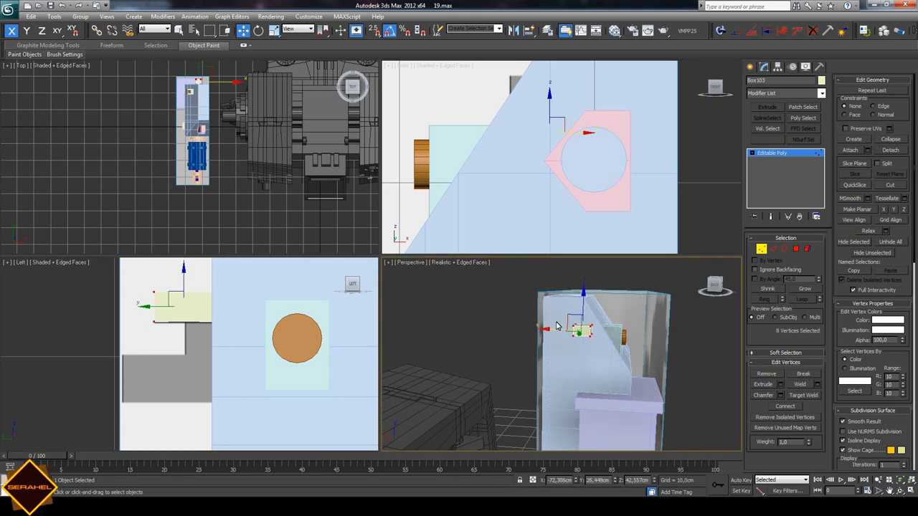
drag(546, 330, 537, 327)
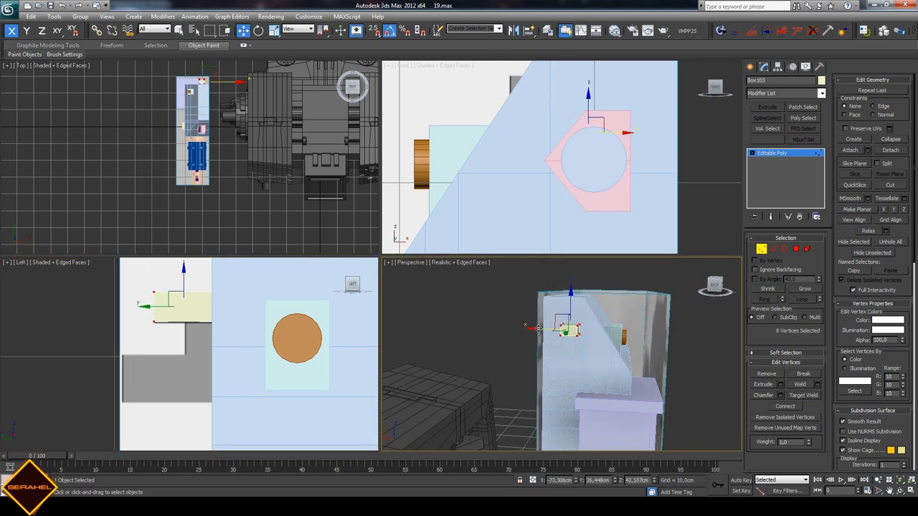
click(622, 314)
- Connect the four cross edges into a new edge loop, nudged slightly along X
scroll(631, 331, up, 3)
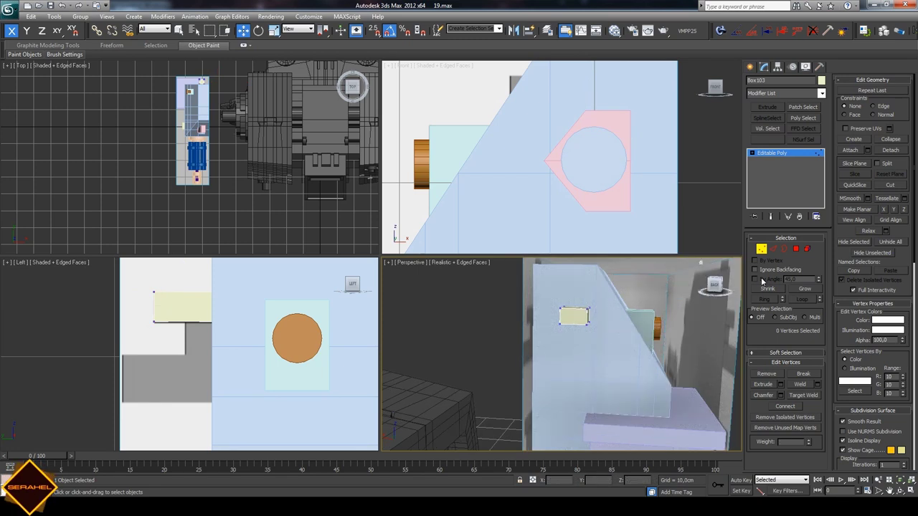
click(777, 254)
drag(180, 272, 235, 342)
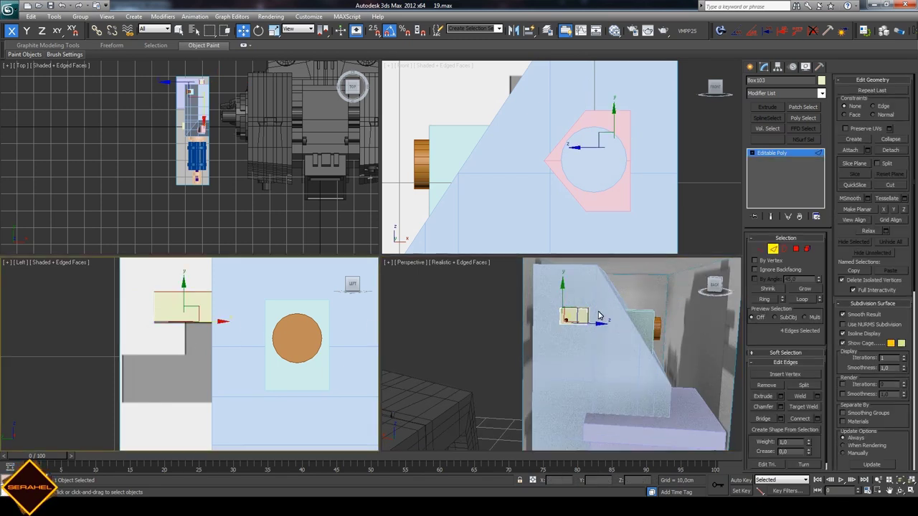
click(785, 421)
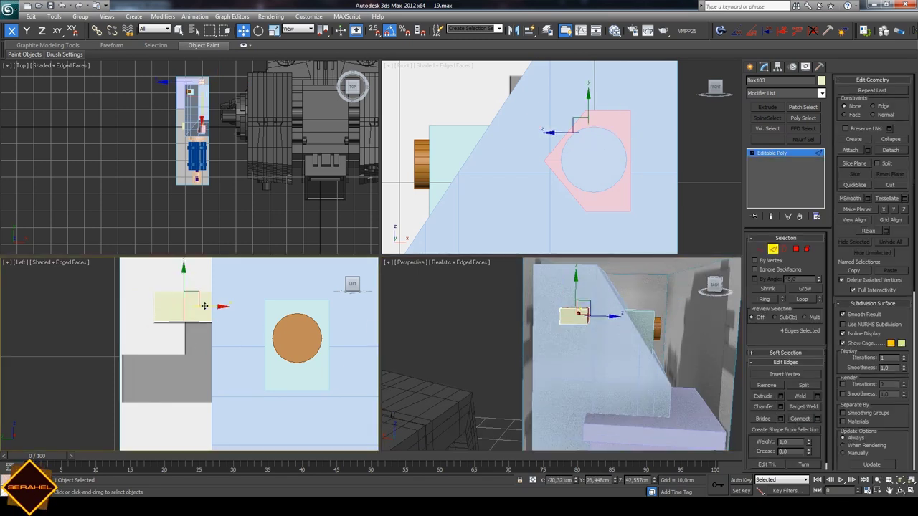
drag(214, 306, 216, 307)
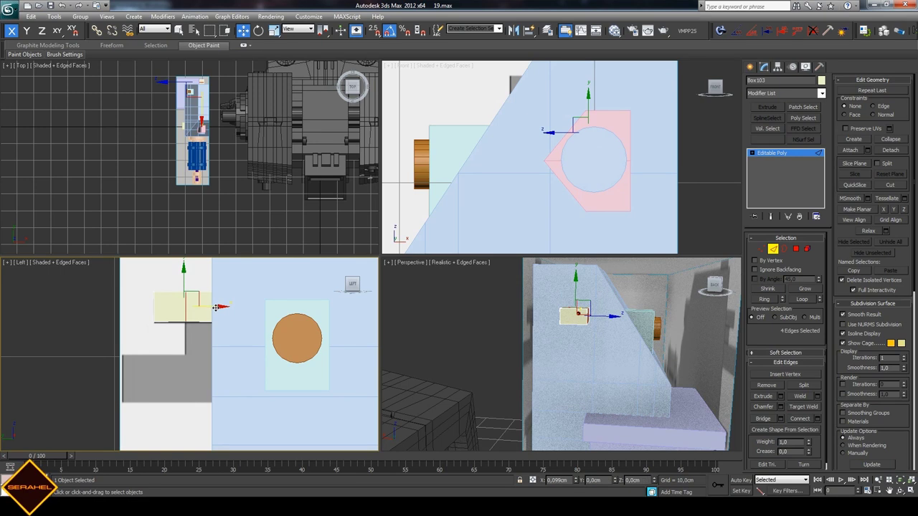
click(226, 305)
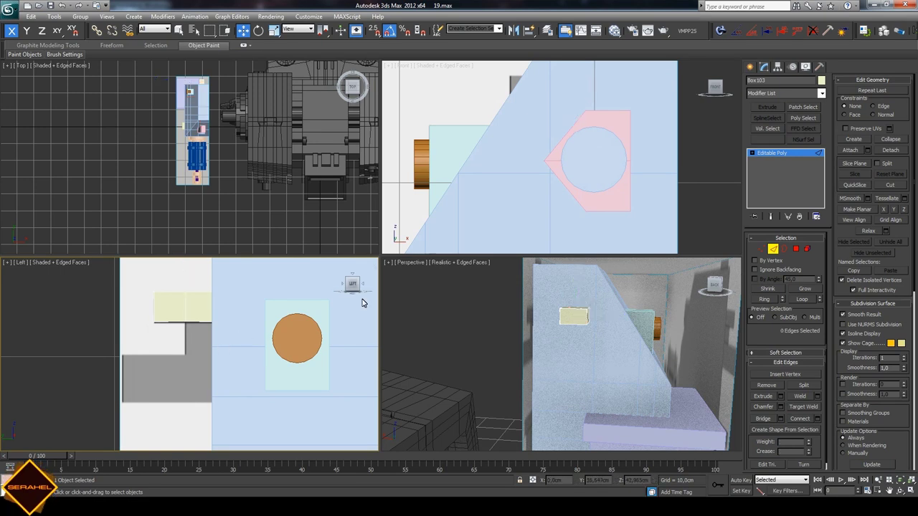
click(899, 490)
drag(584, 359, 547, 334)
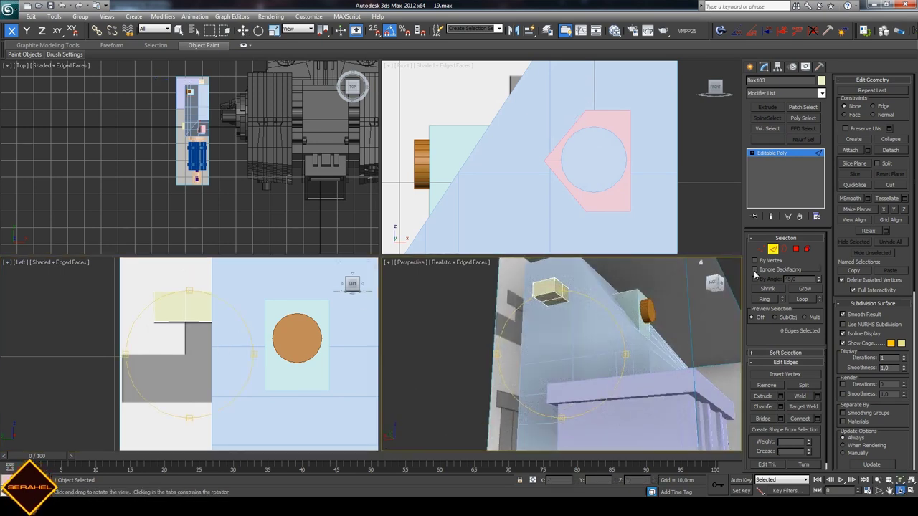
click(796, 249)
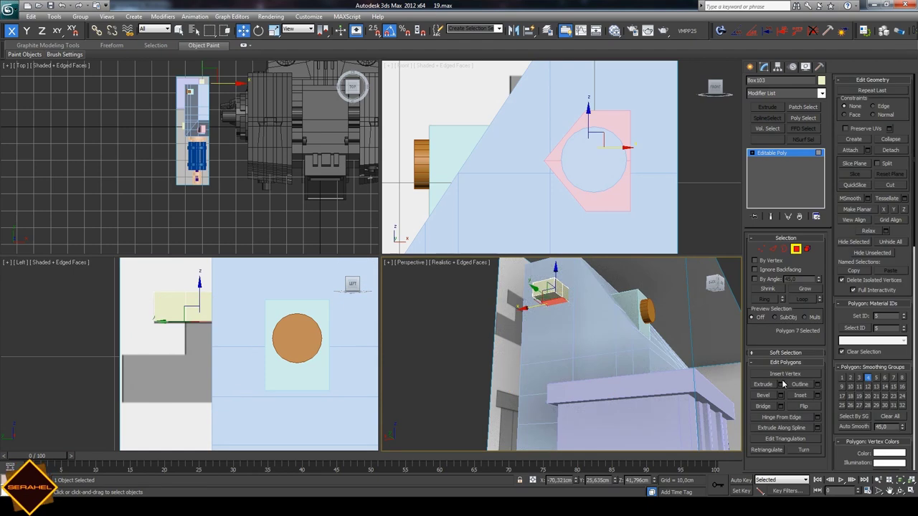
- Extrude the slab's end face and move it down along Y in the Left view
click(781, 384)
drag(567, 374, 546, 373)
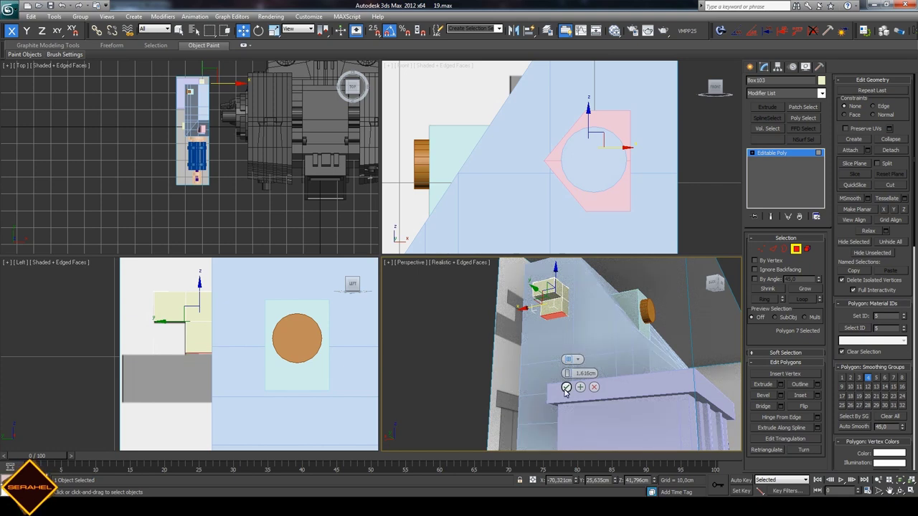
click(565, 388)
right_click(201, 325)
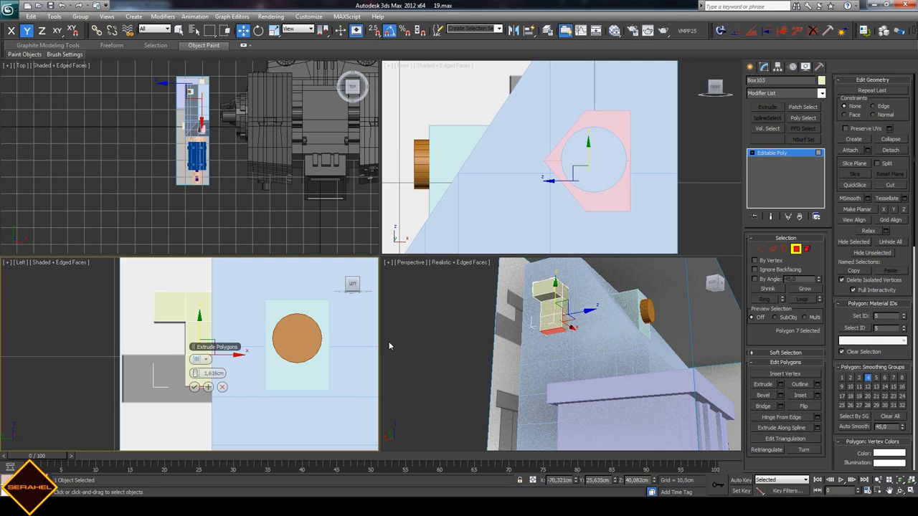
drag(200, 327, 197, 388)
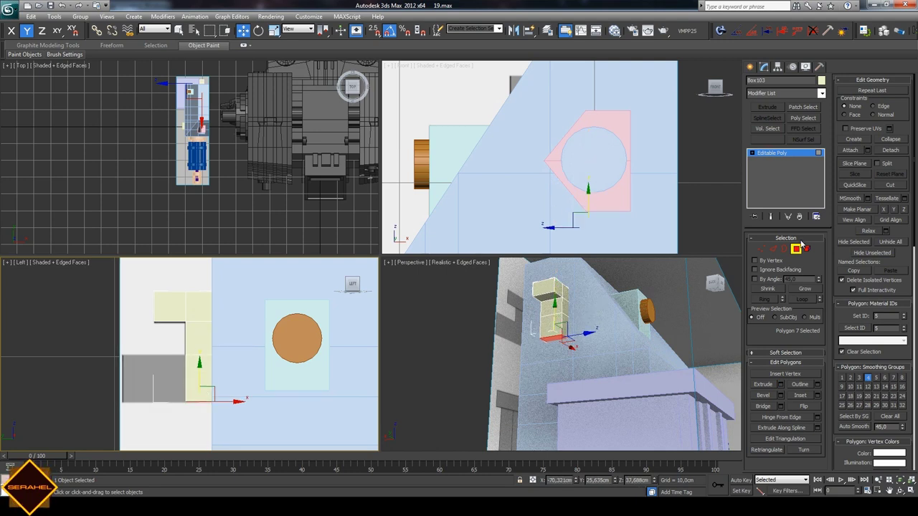
- Extrude the lower side face outward by 3.192 cm and add the adjacent face to the selection
click(540, 327)
click(780, 385)
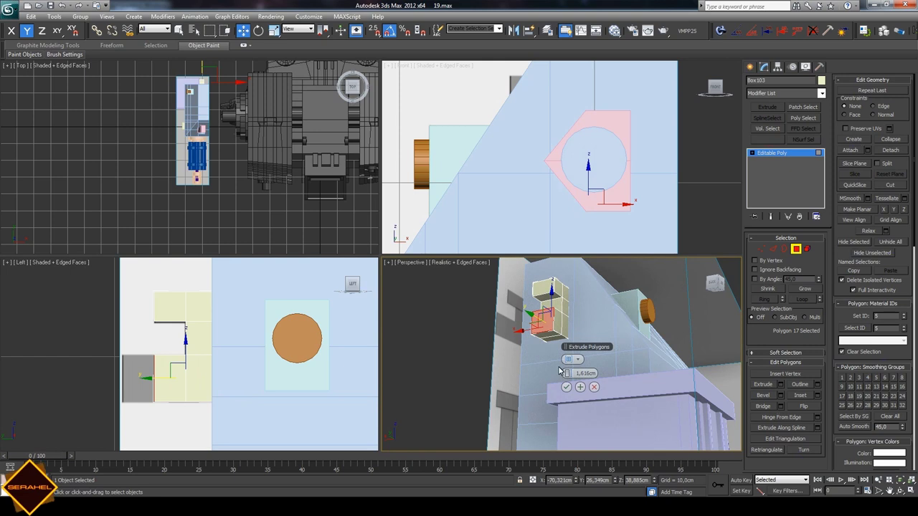
drag(570, 376, 573, 374)
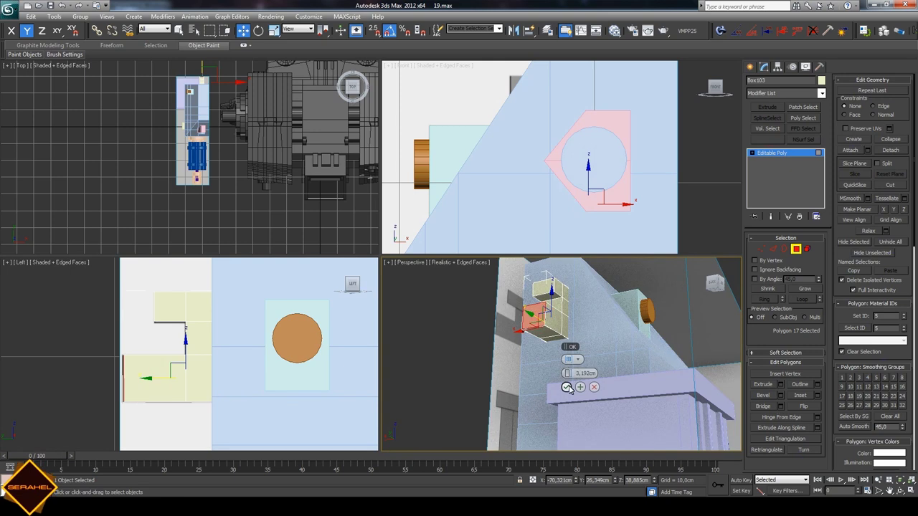
click(566, 386)
click(164, 375)
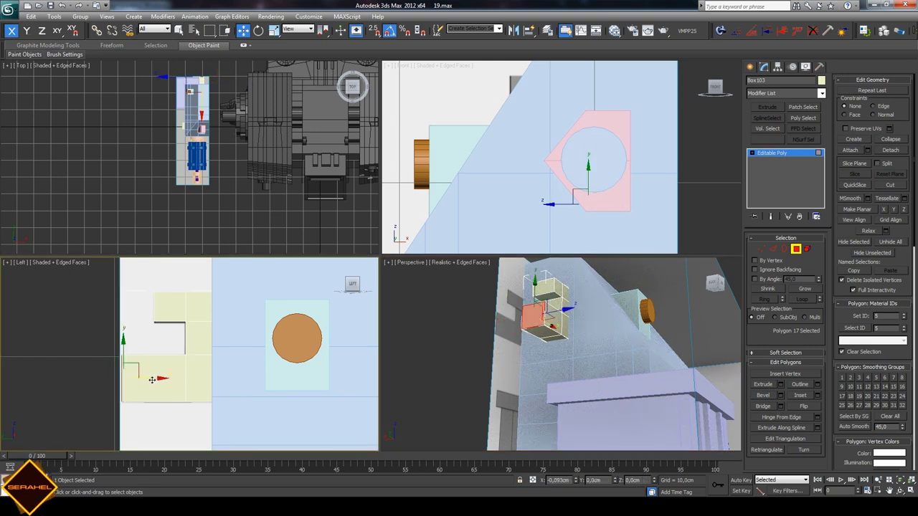
ctrl+click(542, 319)
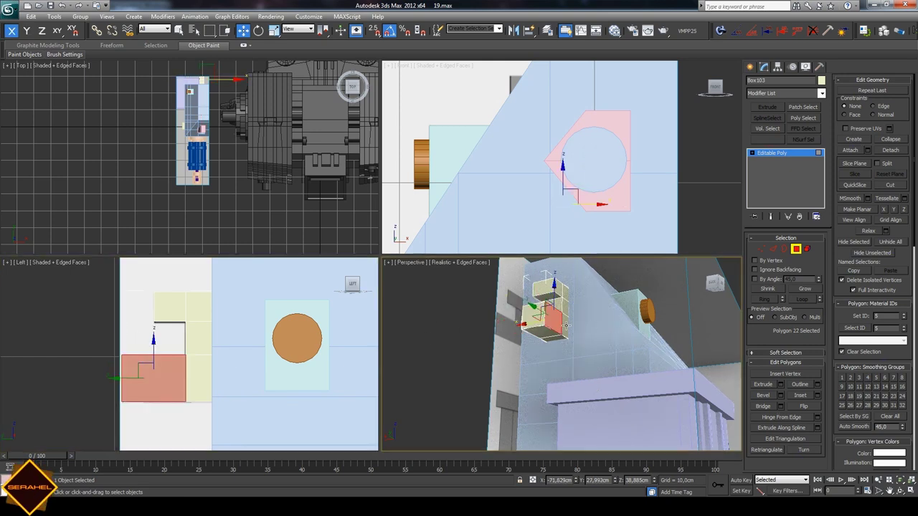
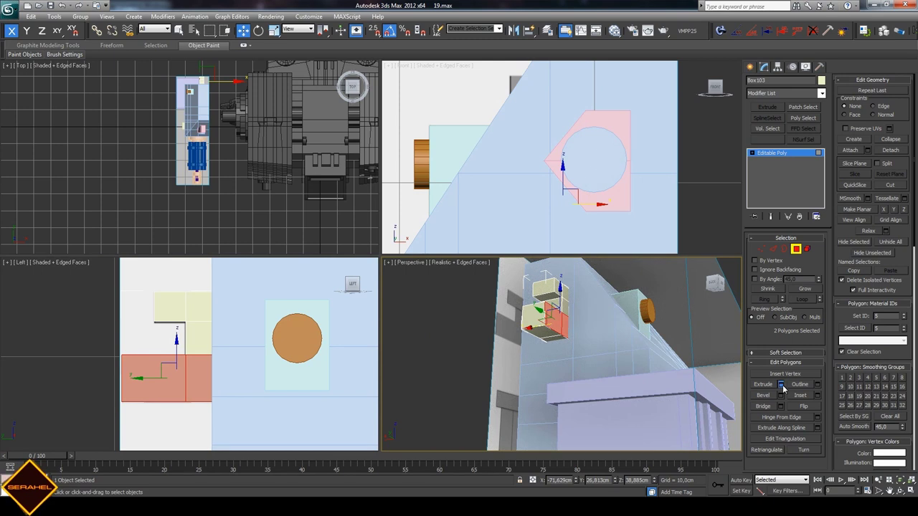
- Extrude the two selected faces of the pale block by 1,427cm
click(782, 385)
drag(562, 375, 564, 374)
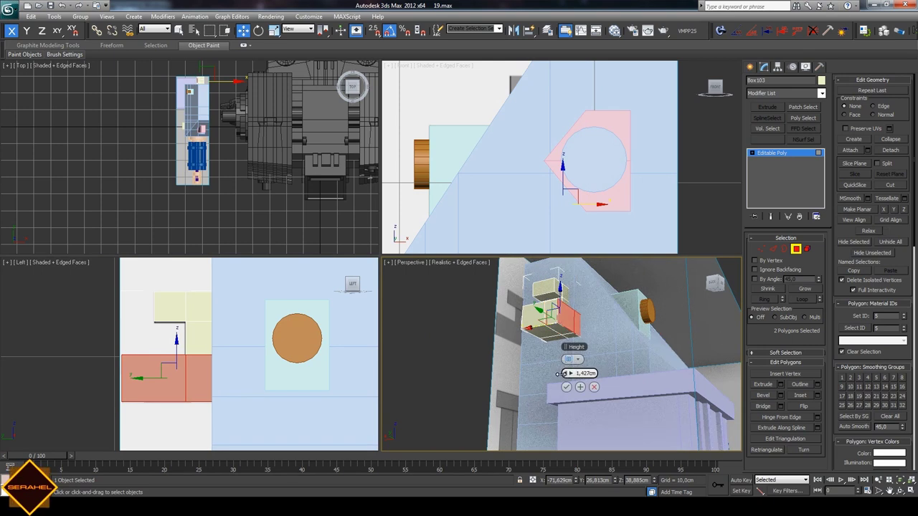
click(566, 387)
click(900, 490)
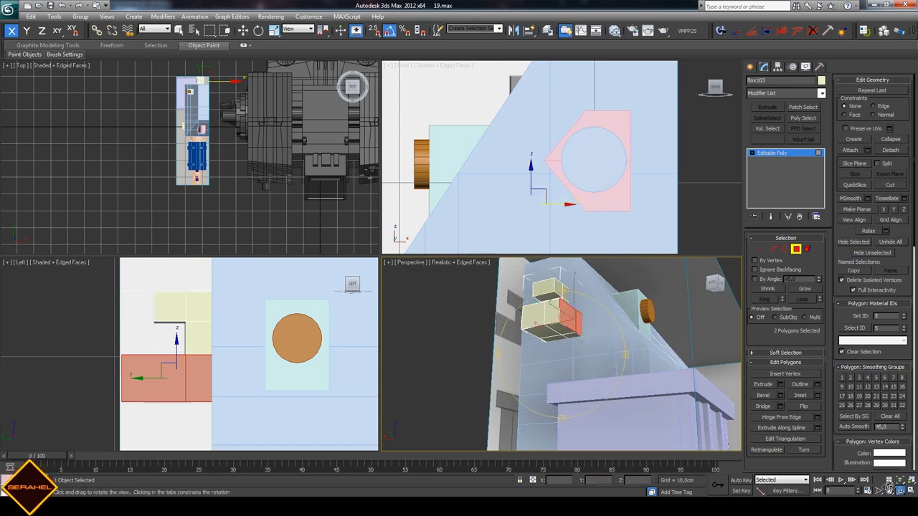
mouse_move(559, 337)
mouse_down()
mouse_move(572, 330)
mouse_move(589, 344)
mouse_up()
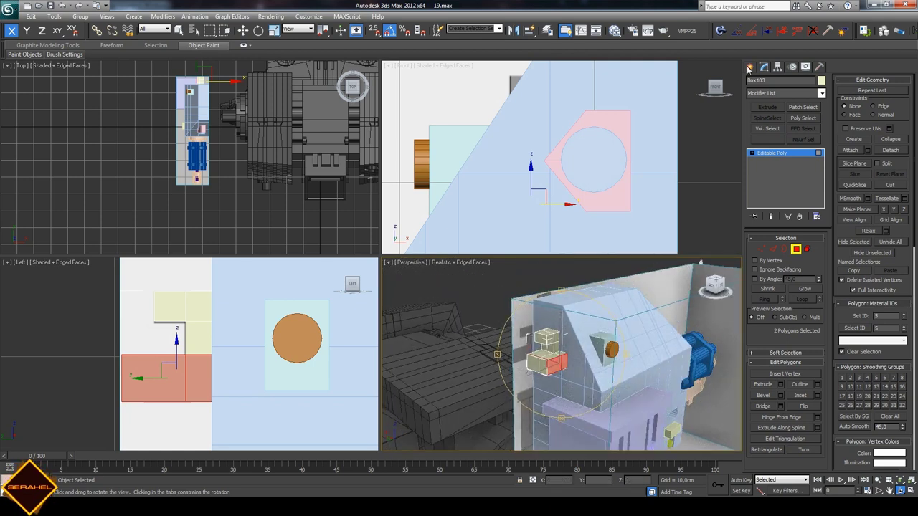
- In the Top view, select the block's left vertex columns and shift them slightly right along X
click(762, 249)
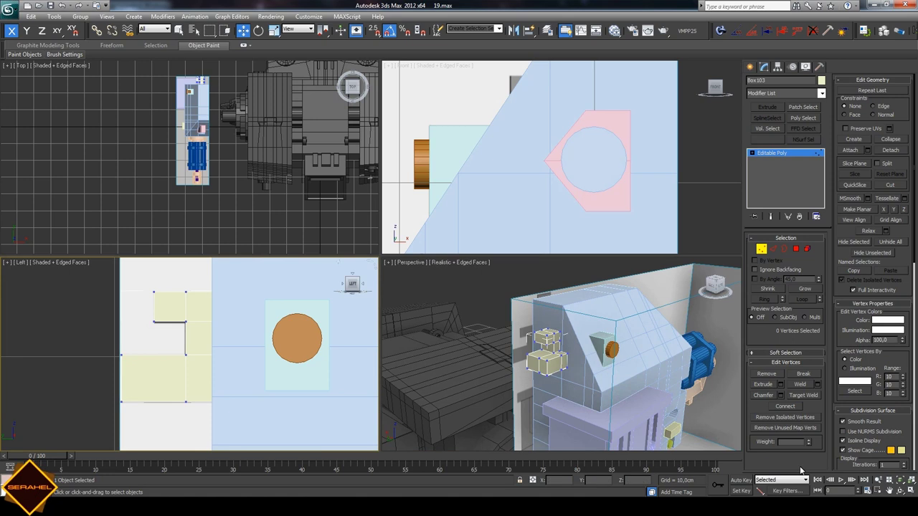
click(890, 490)
scroll(215, 154, up, 3)
scroll(217, 151, up, 3)
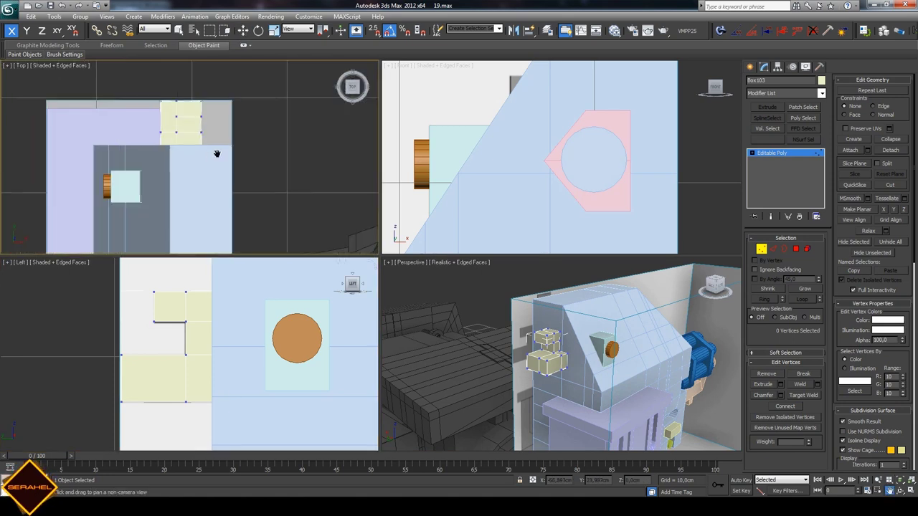
scroll(232, 170, up, 3)
drag(232, 170, 237, 181)
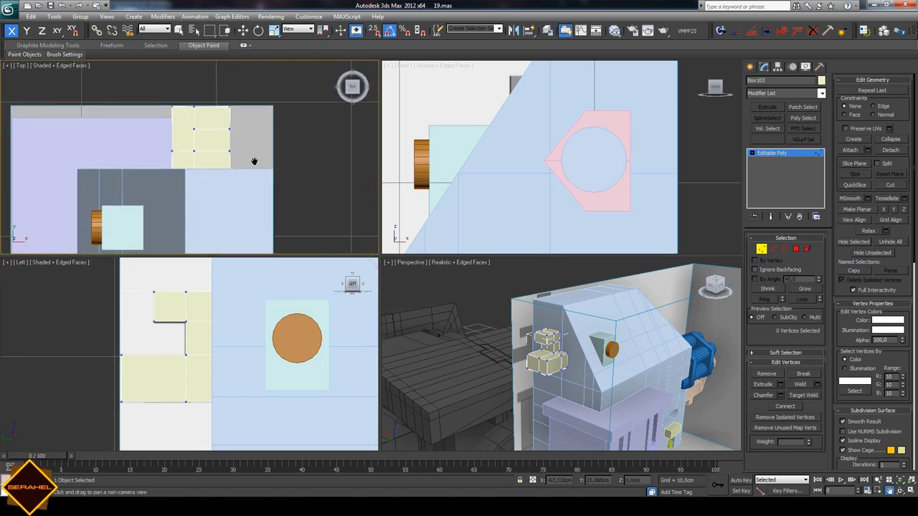
click(243, 30)
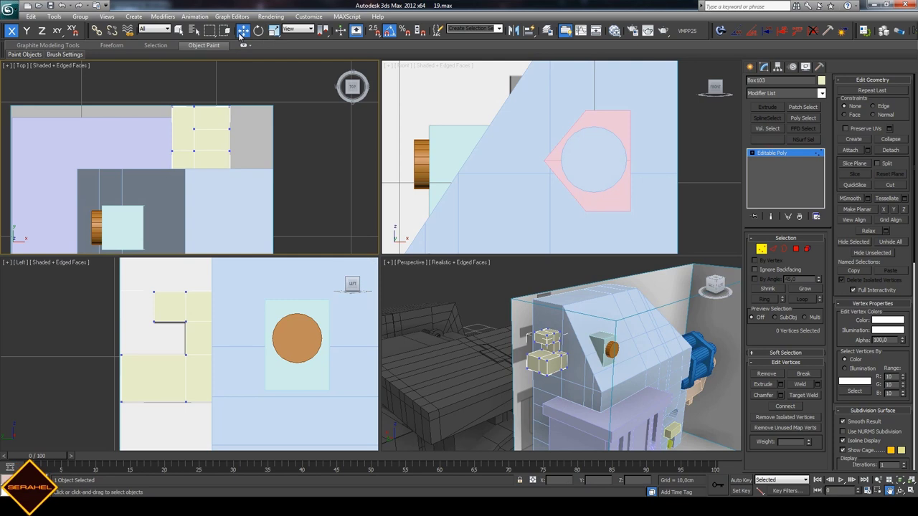
mouse_move(215, 94)
mouse_down()
mouse_move(244, 154)
mouse_move(262, 149)
mouse_up()
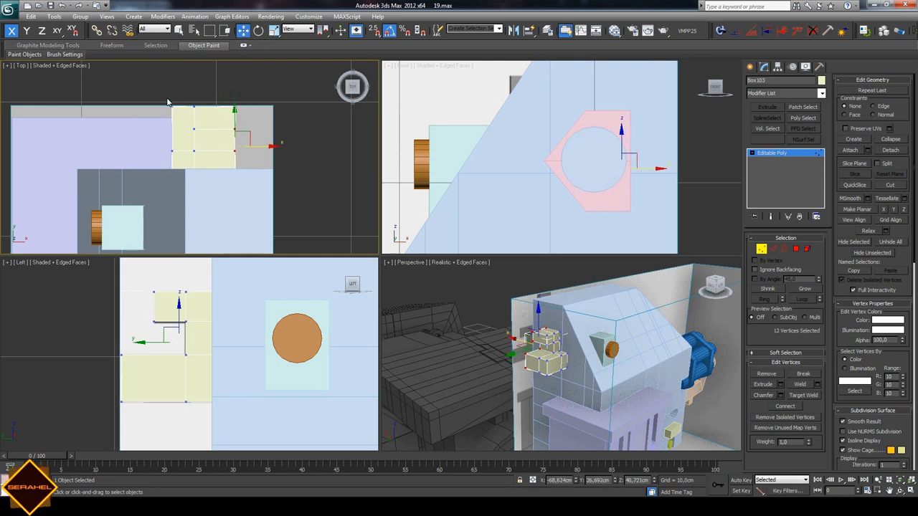
drag(151, 103, 201, 185)
drag(213, 145, 218, 146)
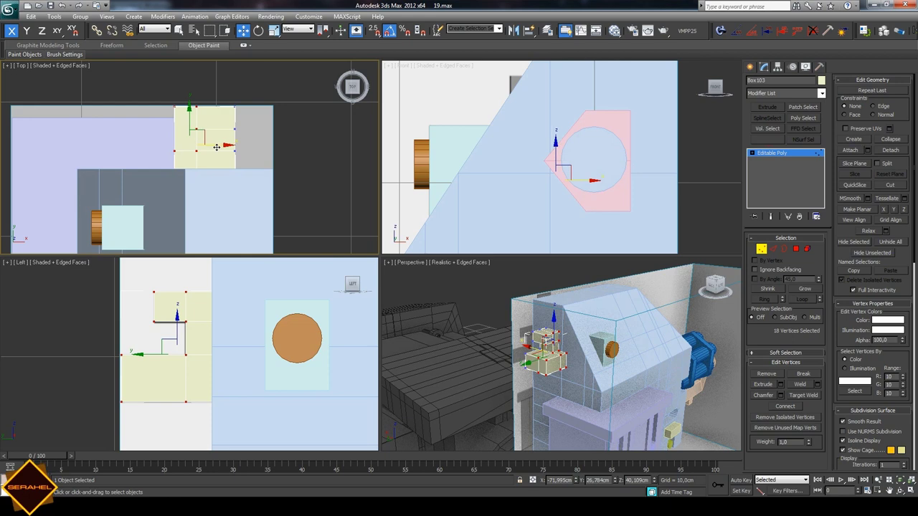
click(643, 325)
- Orbit the Perspective view to inspect the reshaped Box103 block
click(889, 491)
mouse_move(600, 355)
mouse_down()
mouse_move(587, 347)
mouse_move(607, 382)
mouse_move(577, 351)
mouse_up()
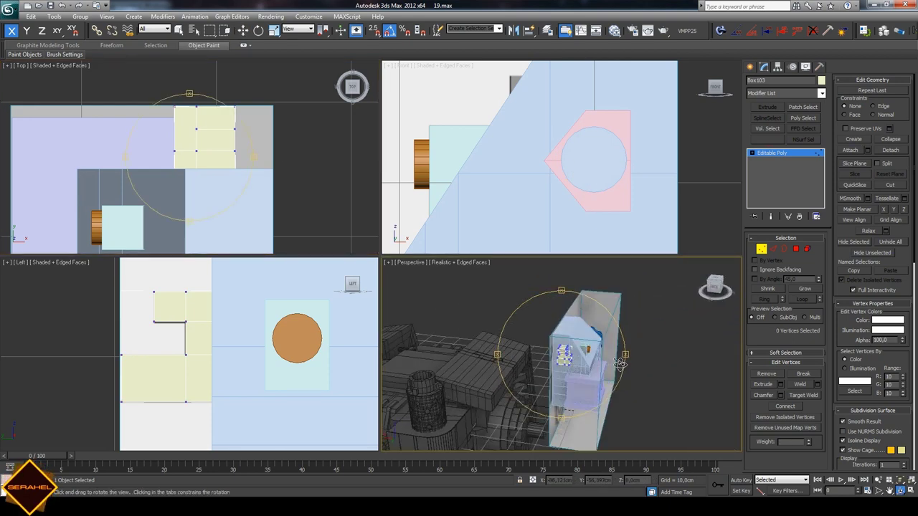
click(750, 66)
- Draw a new small purple box in the Front view
click(889, 488)
drag(571, 137, 585, 176)
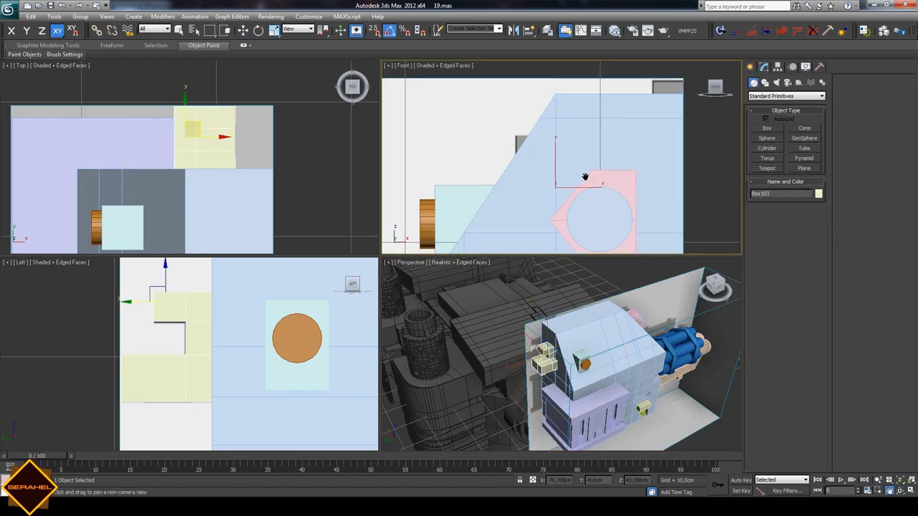
scroll(584, 178, up, 2)
scroll(580, 182, up, 2)
click(766, 129)
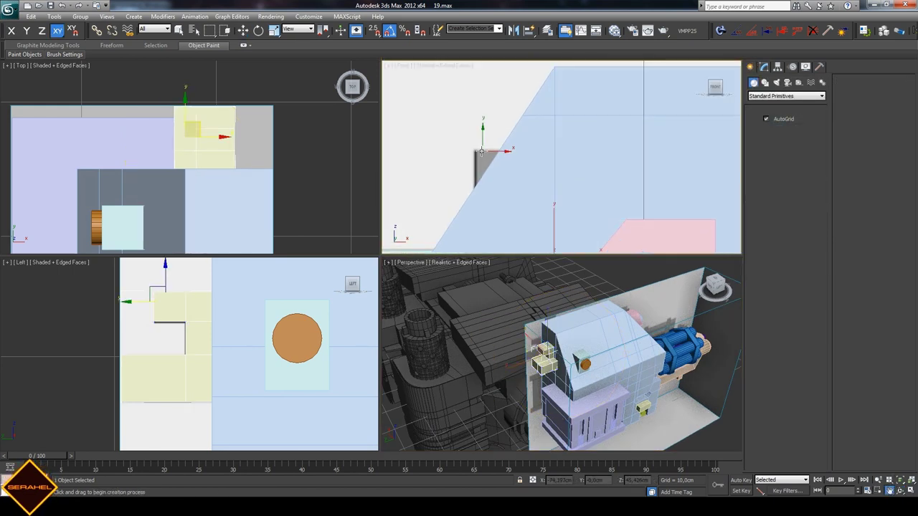
drag(474, 152, 519, 196)
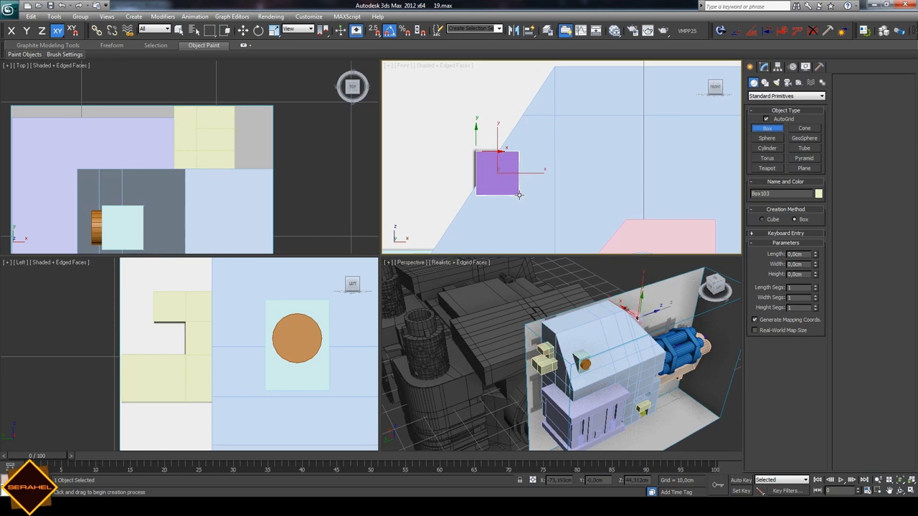
- Move the purple box up along Y and left along X onto the housing's side
click(243, 30)
scroll(192, 186, down, 2)
scroll(193, 187, down, 2)
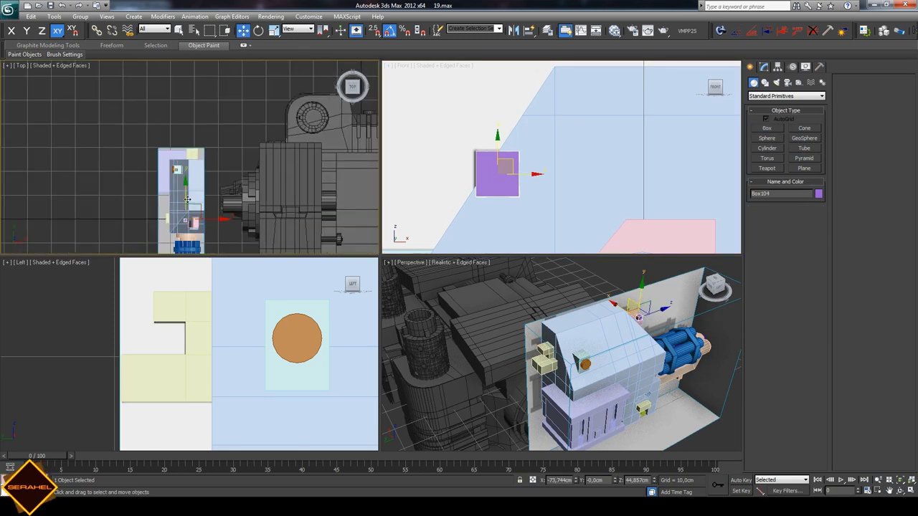
drag(185, 189, 185, 143)
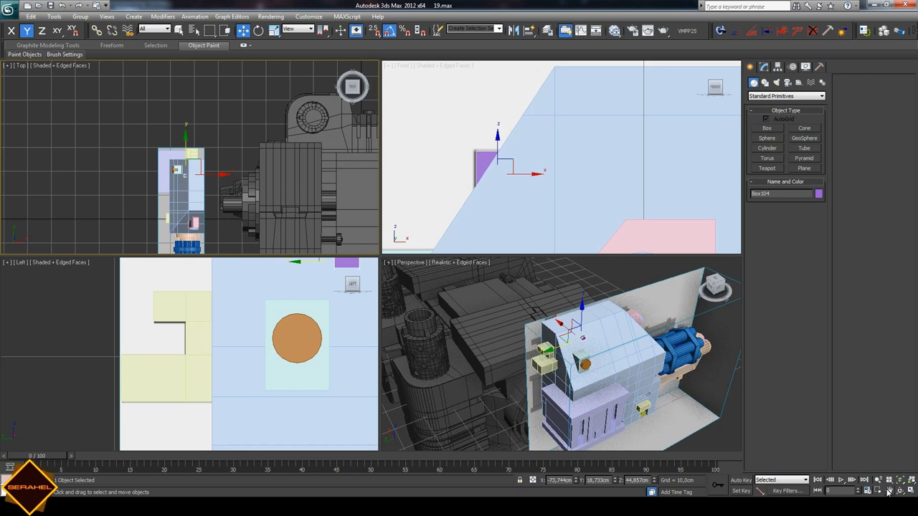
click(888, 492)
drag(227, 311, 194, 377)
click(179, 30)
click(240, 308)
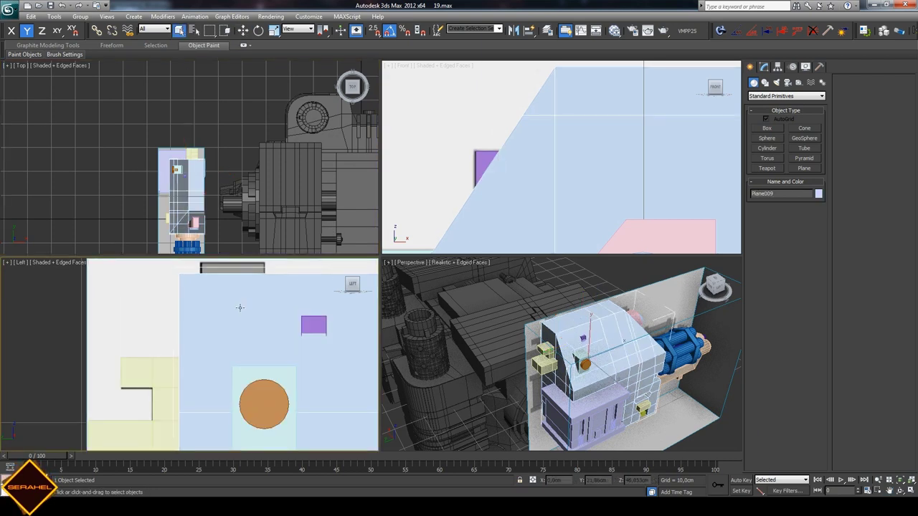
key(ctrl+z)
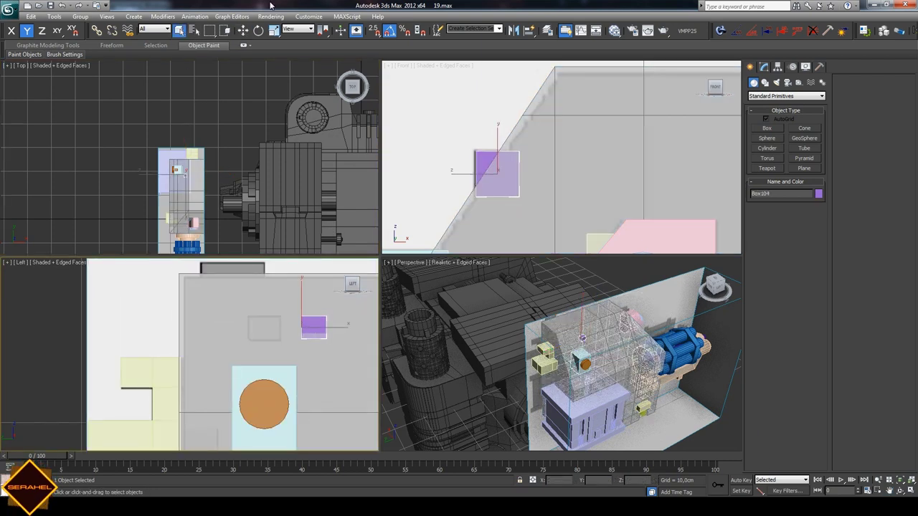
click(243, 30)
drag(328, 330, 278, 330)
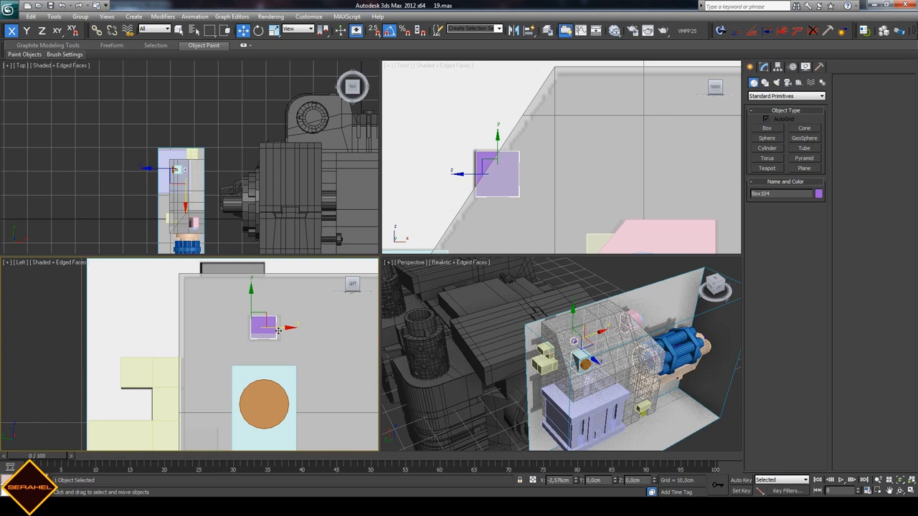
- Convert the purple box Box104 to an editable poly
right_click(261, 321)
mouse_move(278, 408)
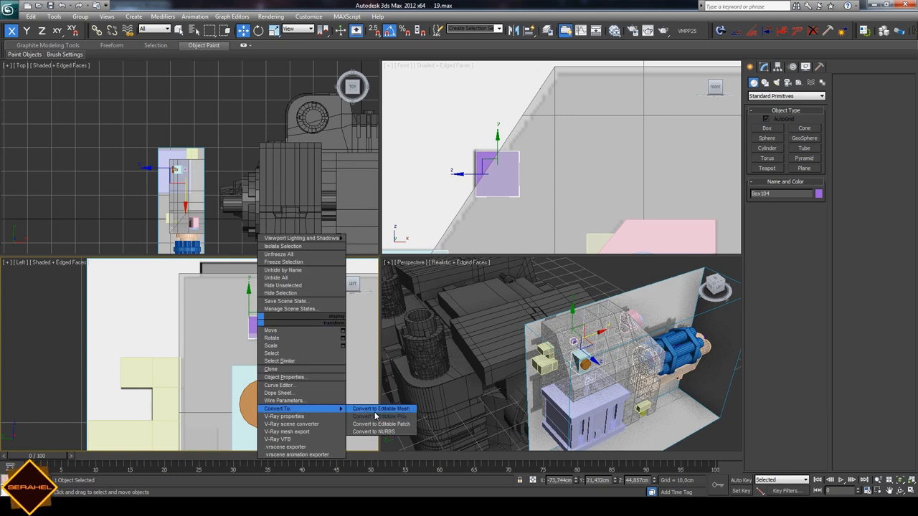
click(375, 416)
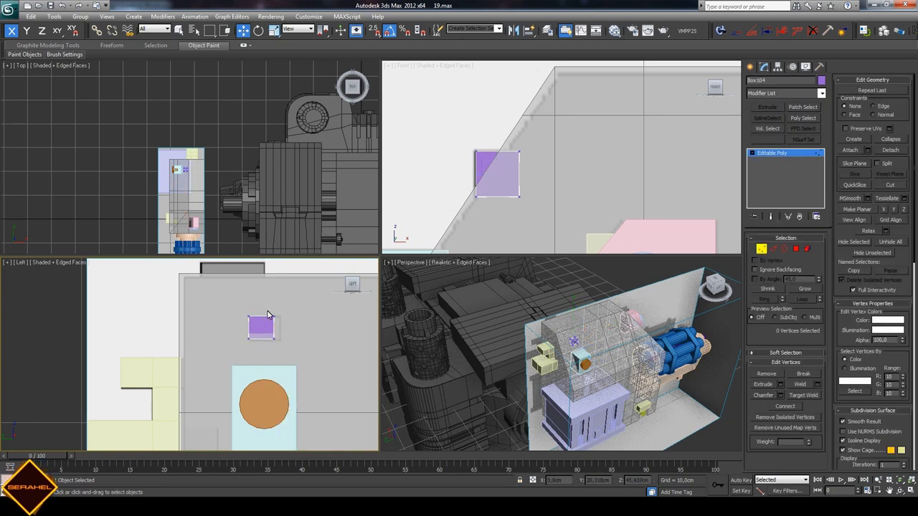
key(x)
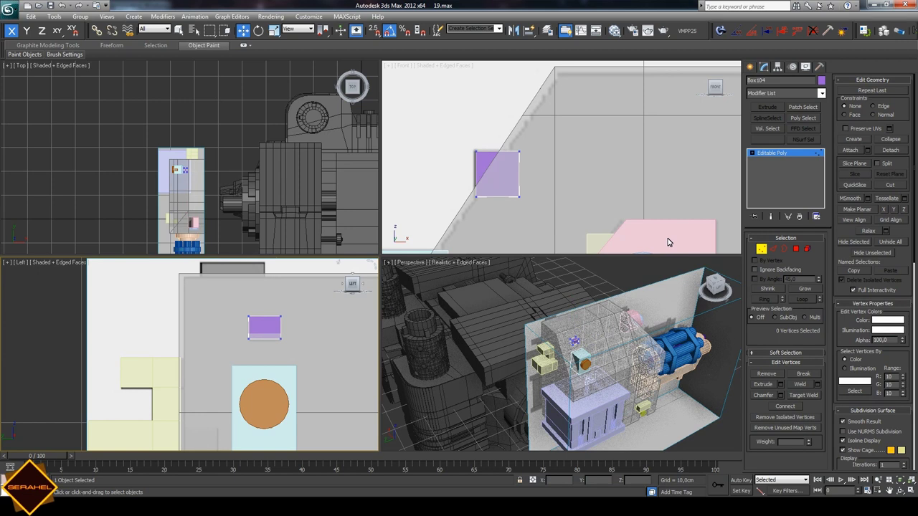
click(750, 66)
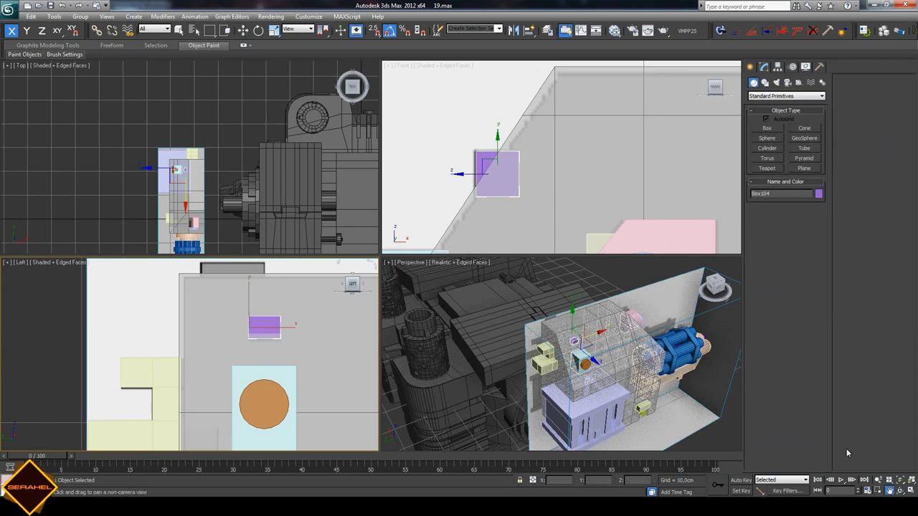
- Draw a green box in the Front view and move it along Y
middle_drag(649, 237, 583, 167)
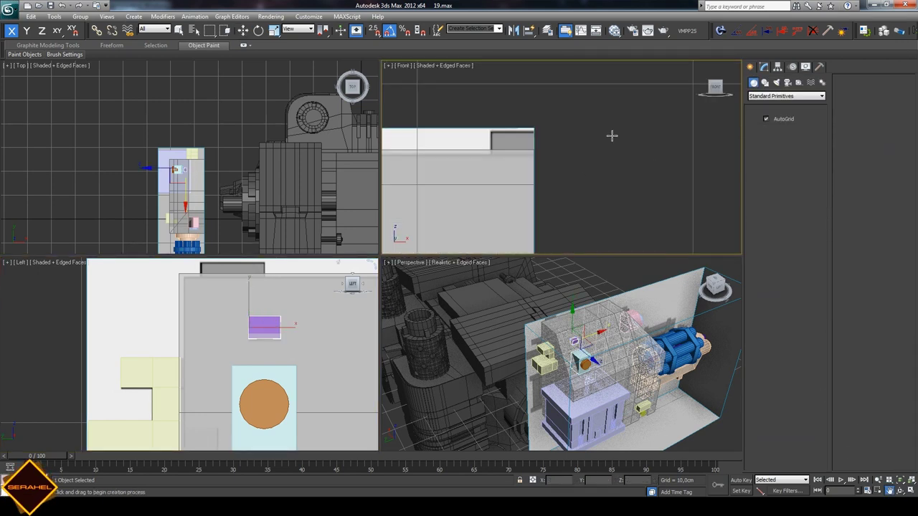
drag(491, 149, 537, 132)
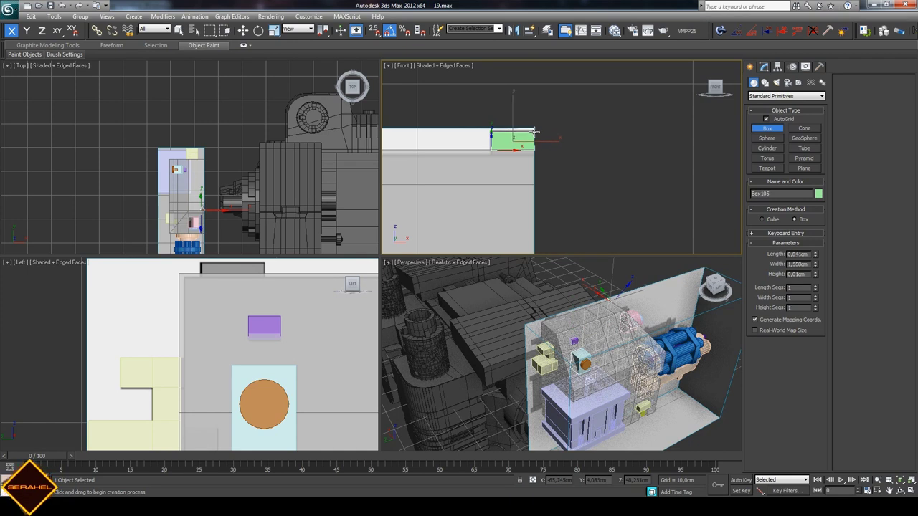
click(539, 100)
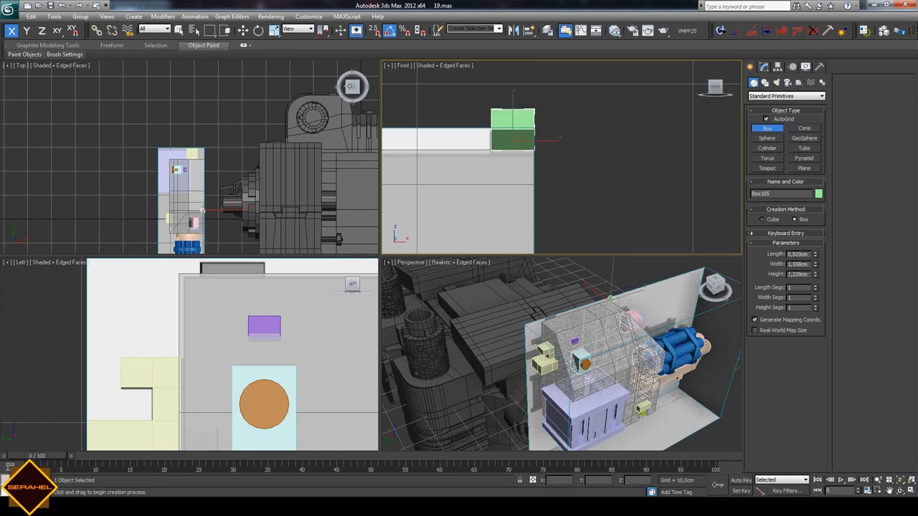
right_click(150, 110)
right_click(44, 308)
scroll(216, 330, down, 5)
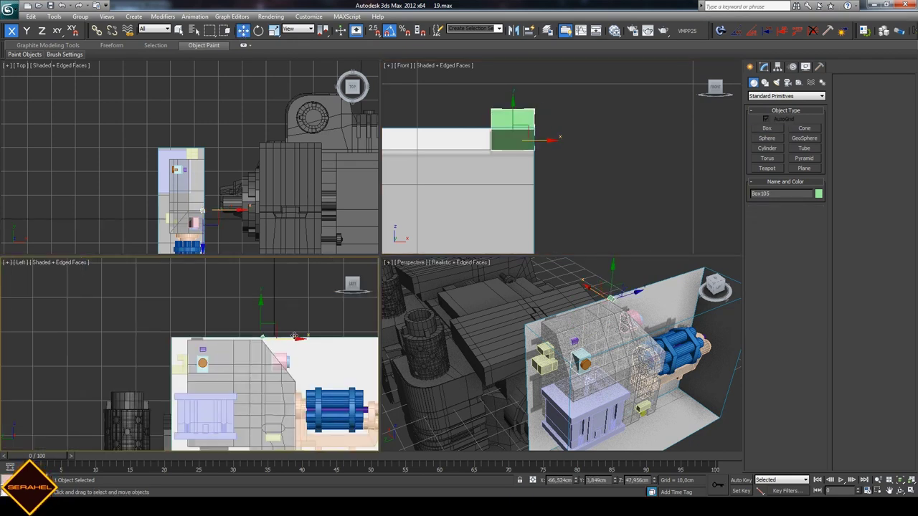
drag(294, 337, 244, 330)
scroll(240, 327, up, 2)
scroll(237, 325, up, 2)
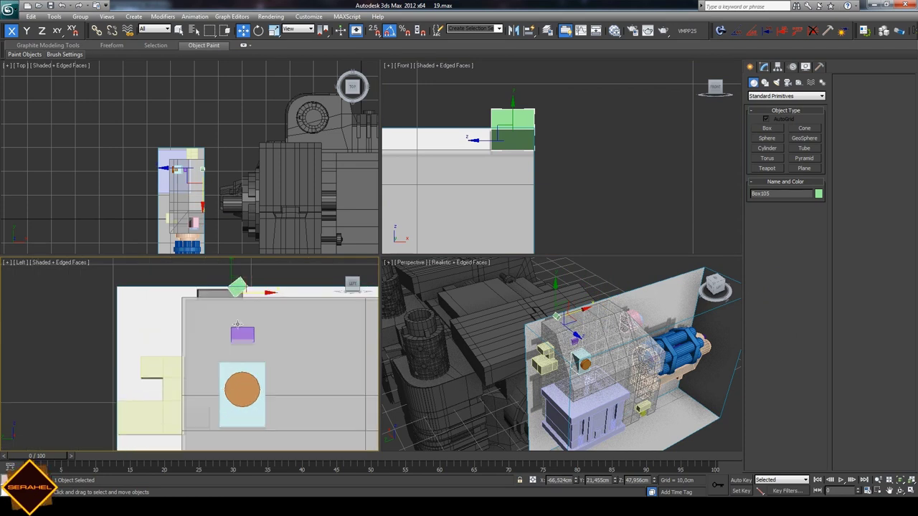
- Draw another small box and slide it along Y onto the body's top edge
click(300, 283)
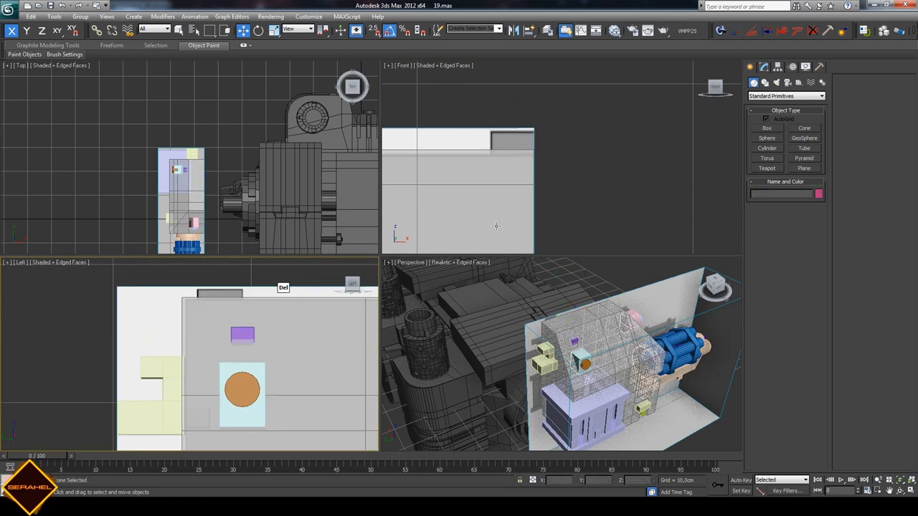
click(765, 128)
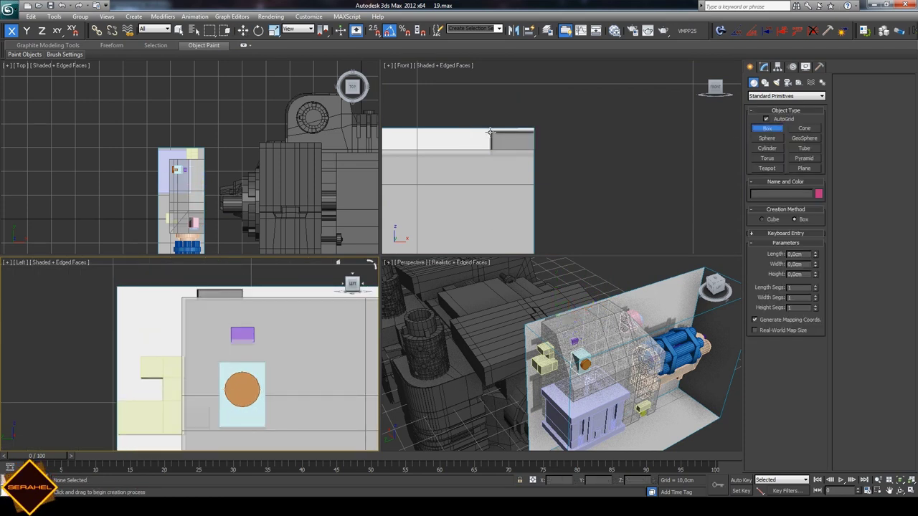
drag(490, 132, 534, 154)
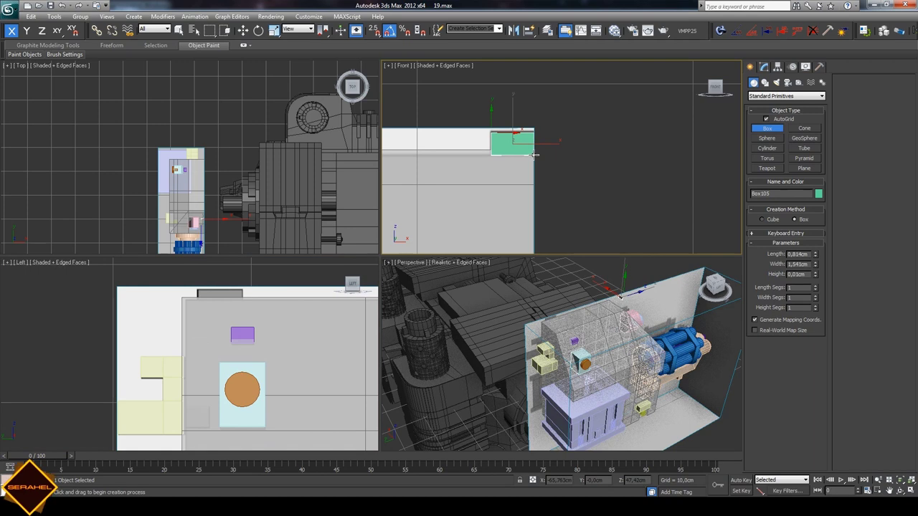
click(243, 30)
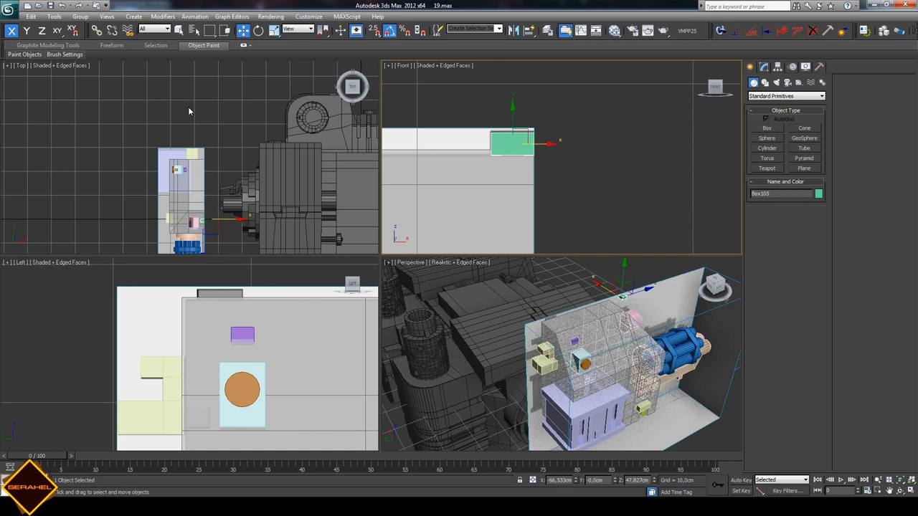
scroll(193, 354, down, 2)
drag(326, 324, 228, 294)
scroll(241, 302, up, 2)
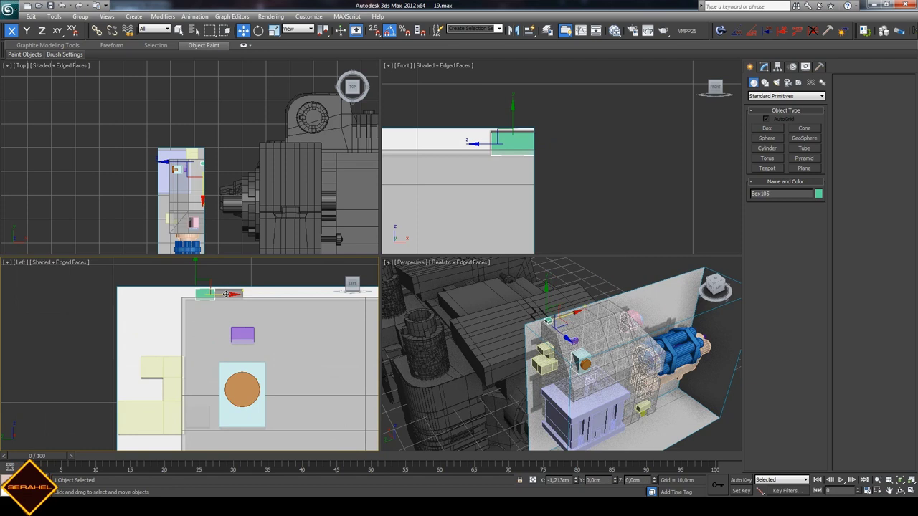
- Convert the new box Box105 to an editable poly and select four of its vertices
right_click(204, 292)
mouse_move(230, 375)
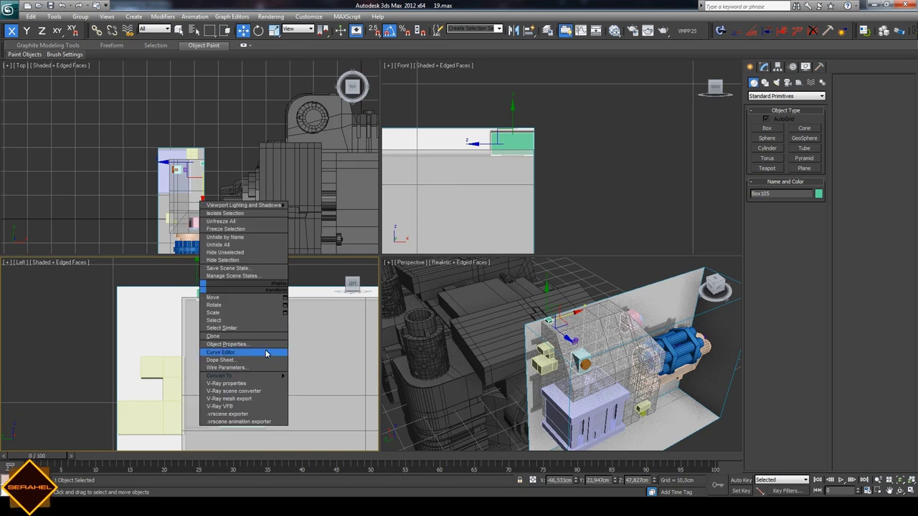
click(332, 385)
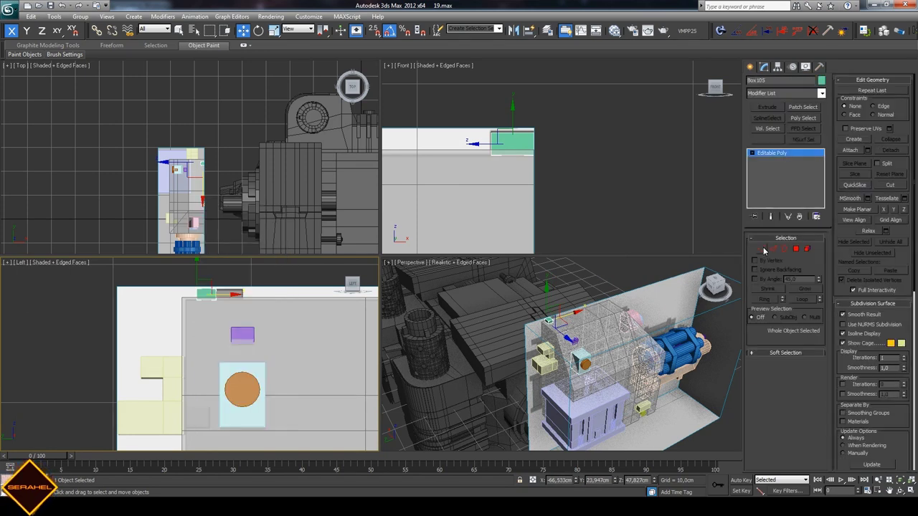
click(761, 248)
drag(220, 318, 222, 308)
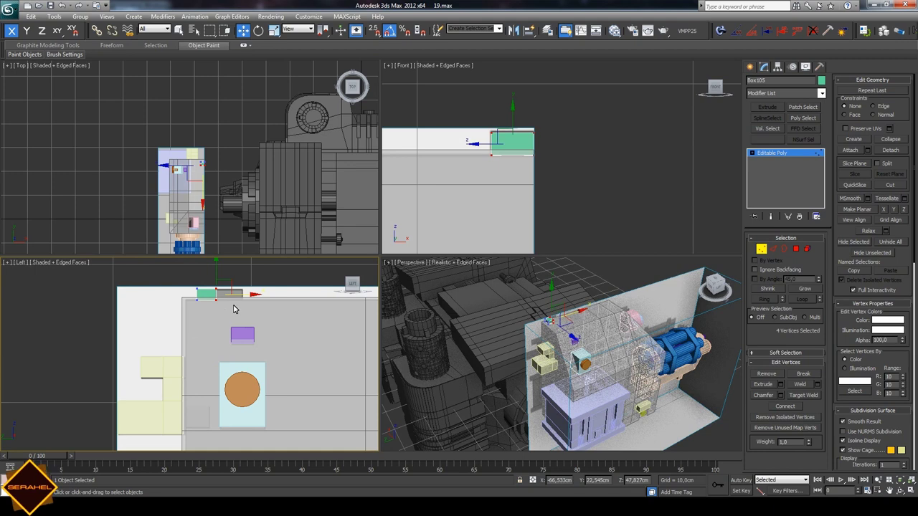
click(270, 294)
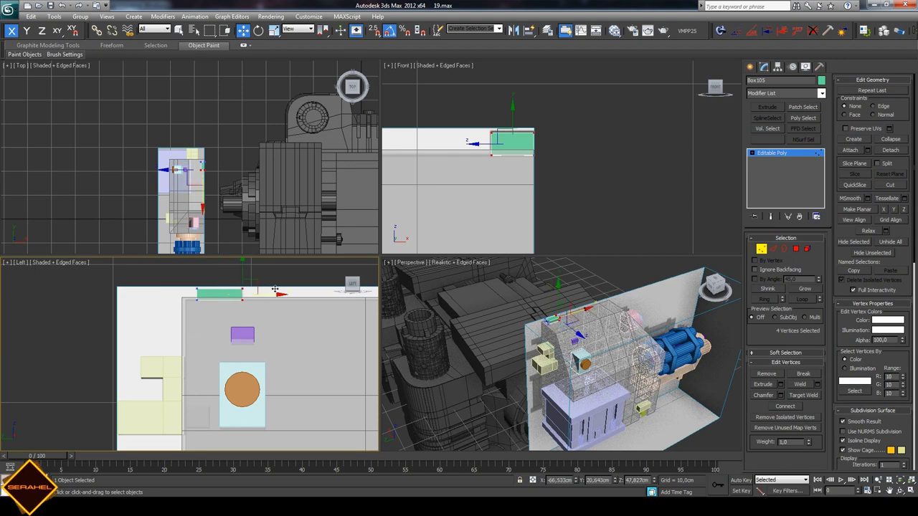
- Orbit the Perspective view around the small boxes
click(901, 492)
scroll(574, 365, up, 2)
scroll(574, 366, up, 2)
scroll(574, 366, up, 2)
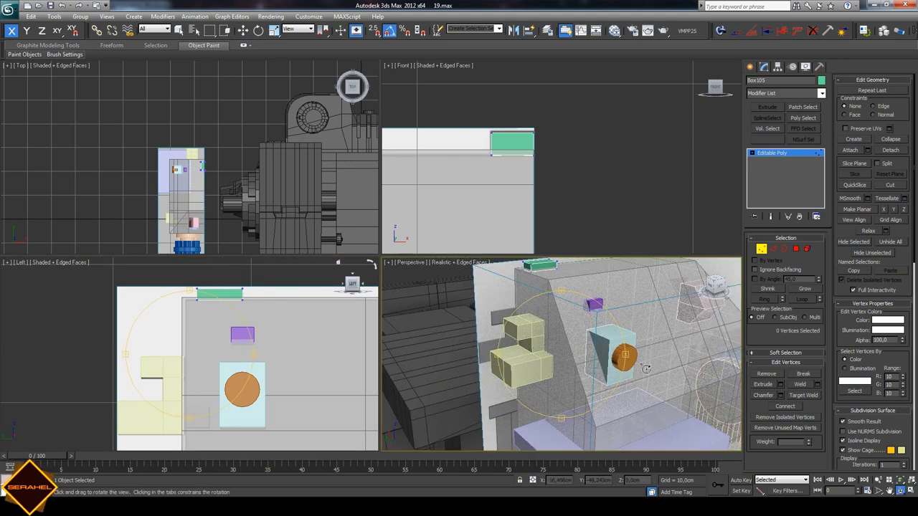
drag(645, 367, 620, 357)
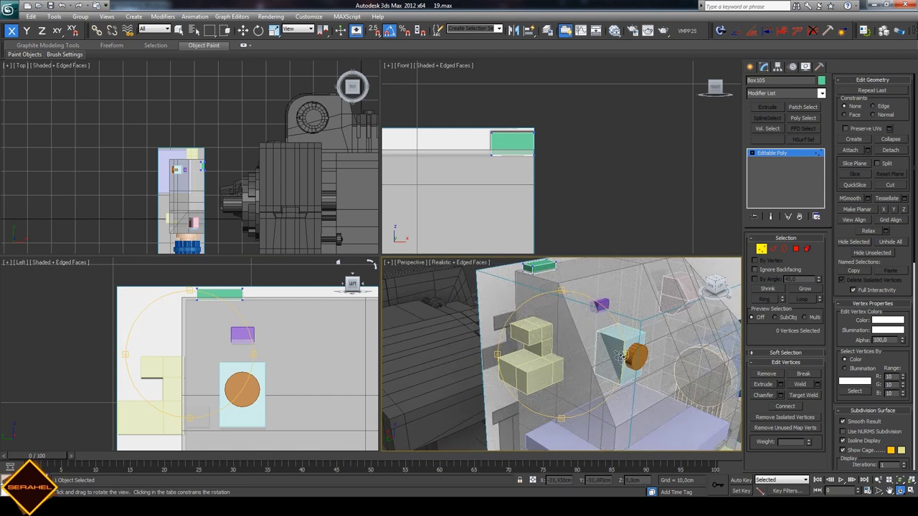
drag(606, 366, 590, 360)
click(889, 492)
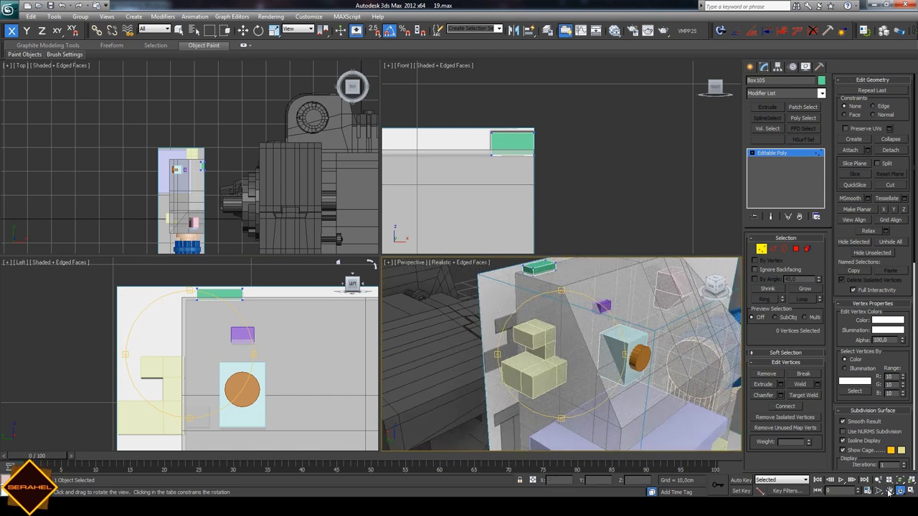
- Check parts 18–20 in the assault cannon PDF, then return and pan the Left view
key(alt+Tab)
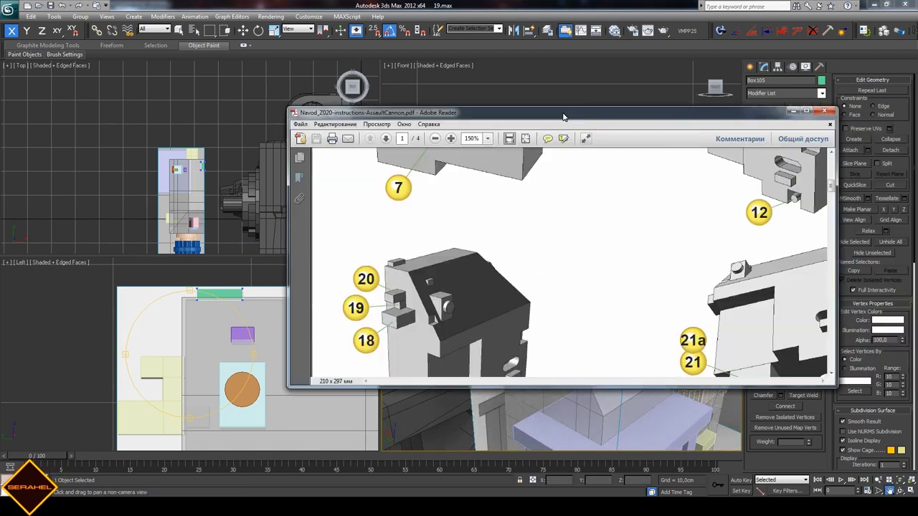
drag(517, 115, 917, 108)
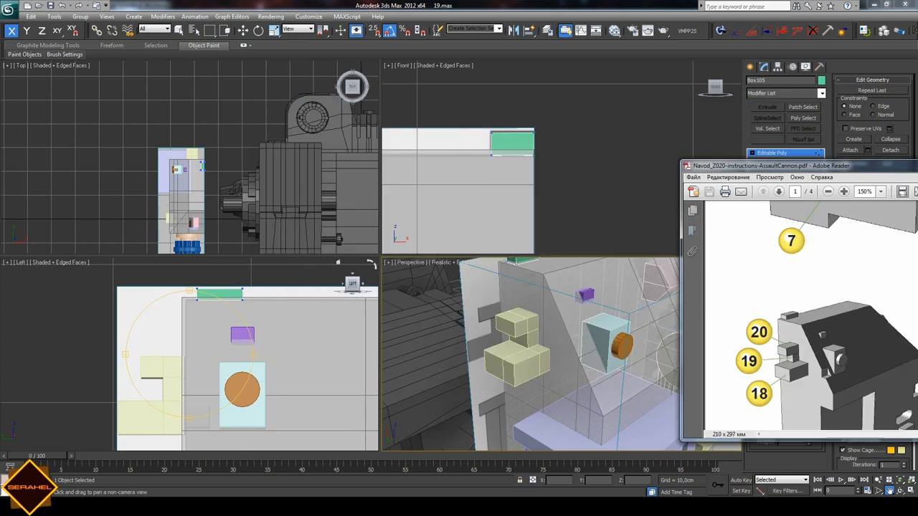
key(alt+Tab)
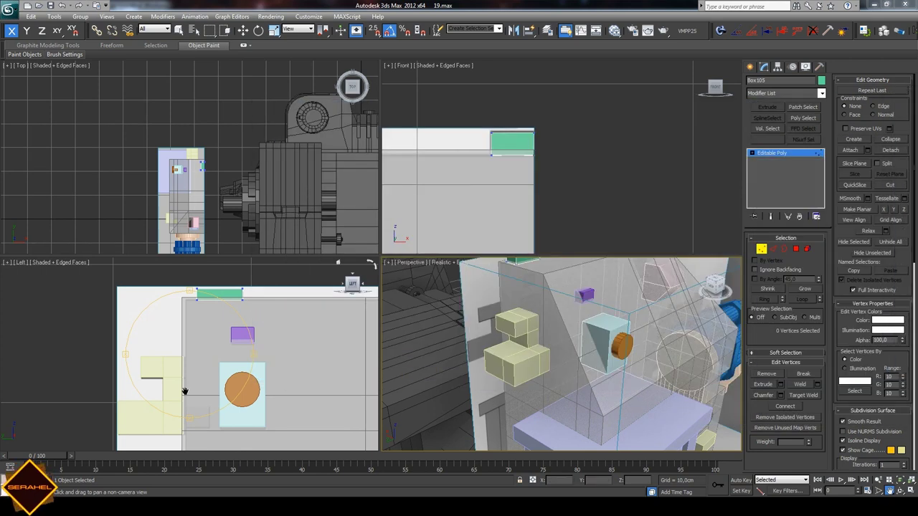
drag(326, 387, 320, 381)
scroll(261, 323, up, 3)
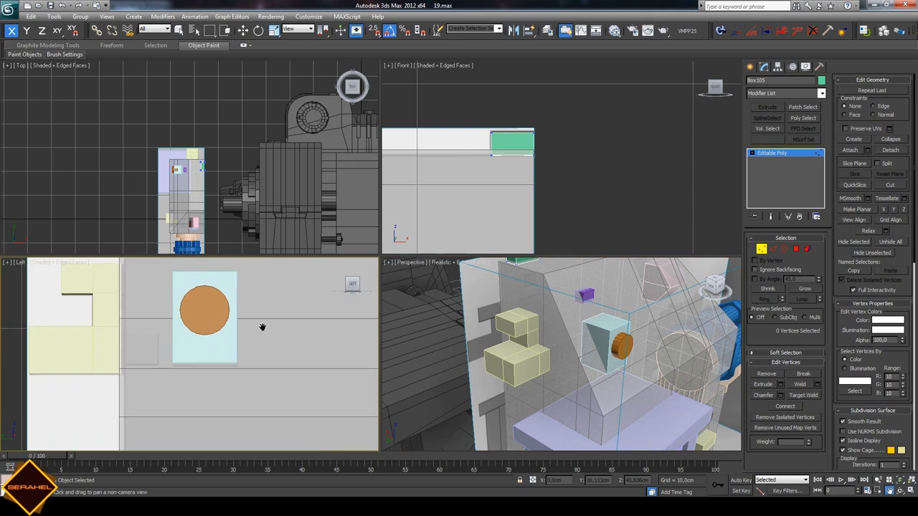
click(780, 248)
- Enable a slice plane at Plane009's vertex level and move it along Y
click(760, 248)
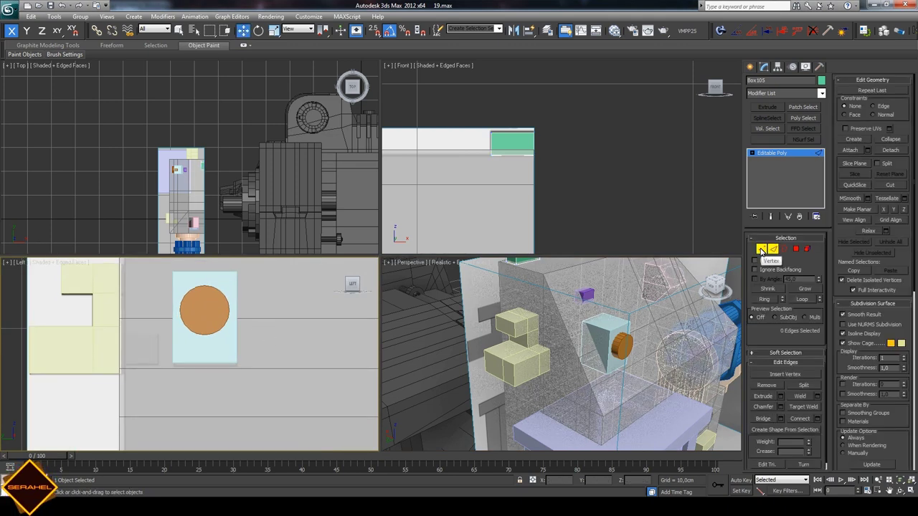
click(854, 164)
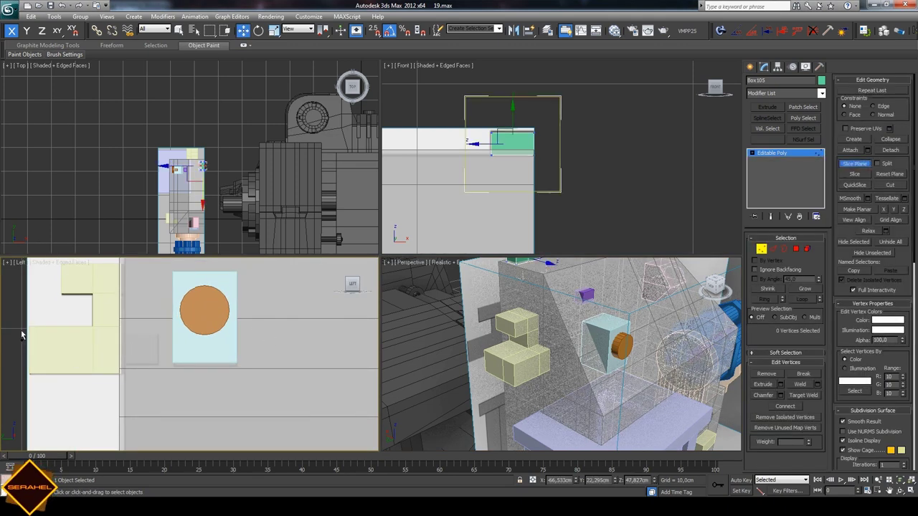
scroll(57, 336, down, 3)
scroll(98, 336, down, 3)
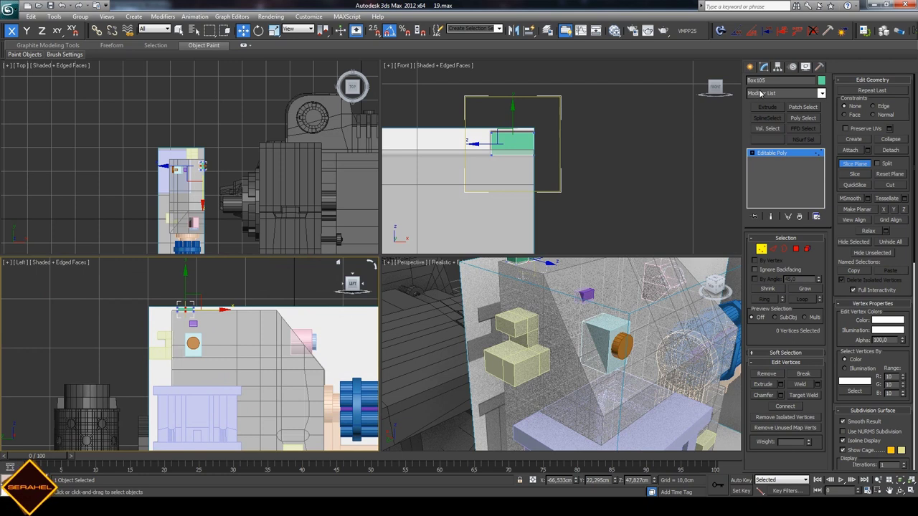
click(750, 66)
scroll(190, 351, up, 3)
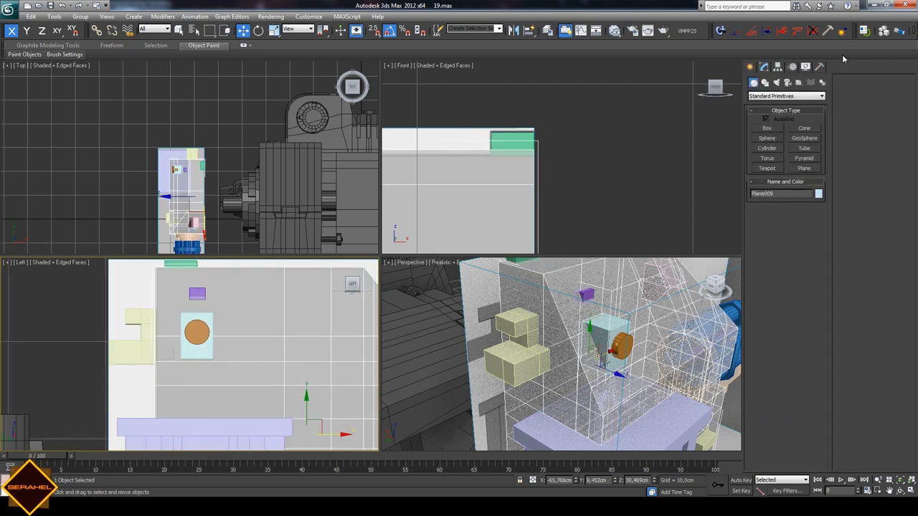
click(763, 67)
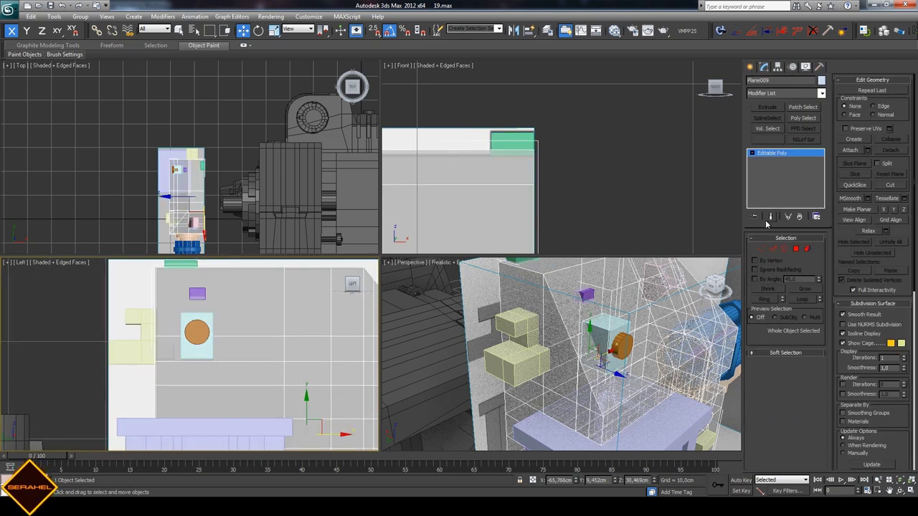
key(1)
click(846, 165)
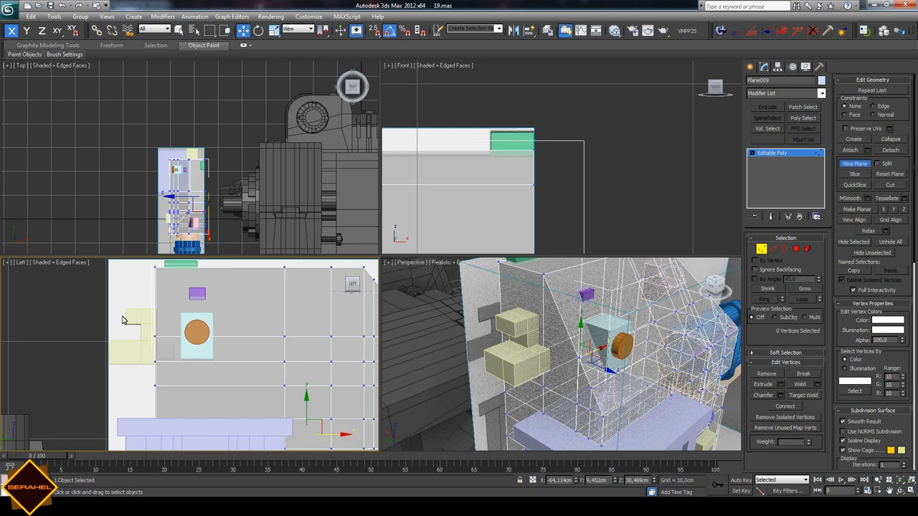
scroll(147, 346, down, 3)
mouse_move(249, 366)
mouse_down()
mouse_move(254, 345)
mouse_move(239, 317)
mouse_up()
- Tilt the slice plane 5 degrees, lower it in the Left view, and slice Plane009
scroll(237, 321, down, 5)
scroll(241, 279, up, 3)
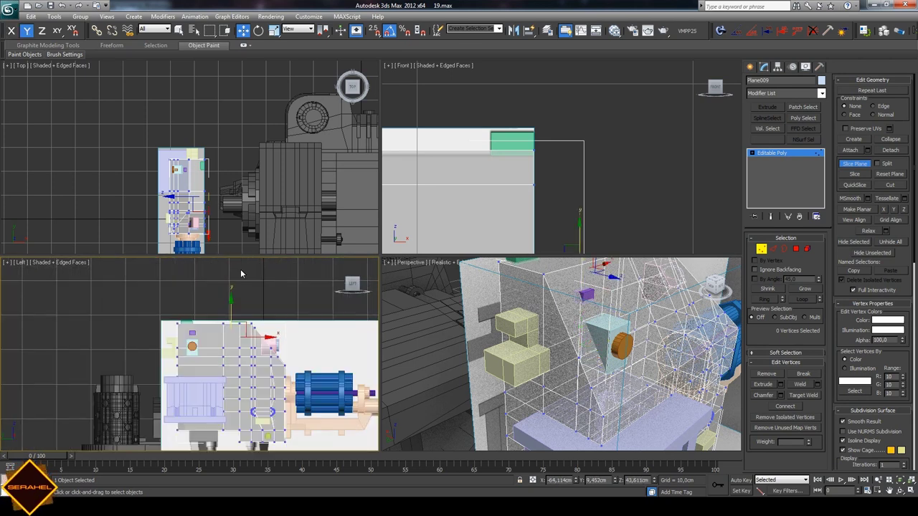
click(258, 32)
drag(231, 314, 234, 356)
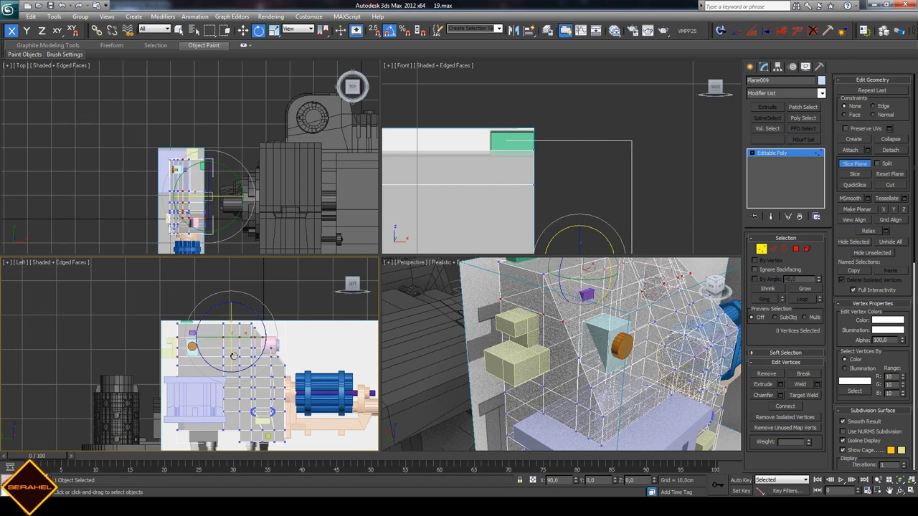
scroll(239, 352, up, 2)
click(243, 32)
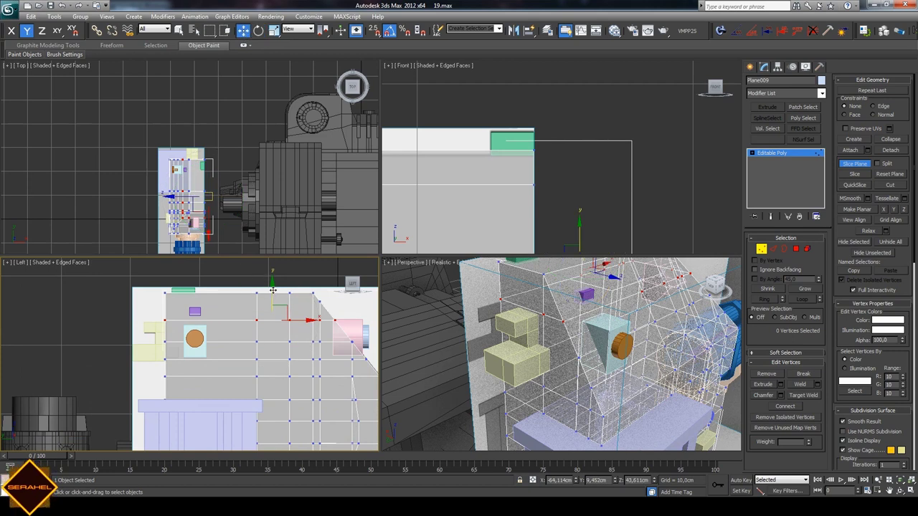
drag(272, 289, 264, 325)
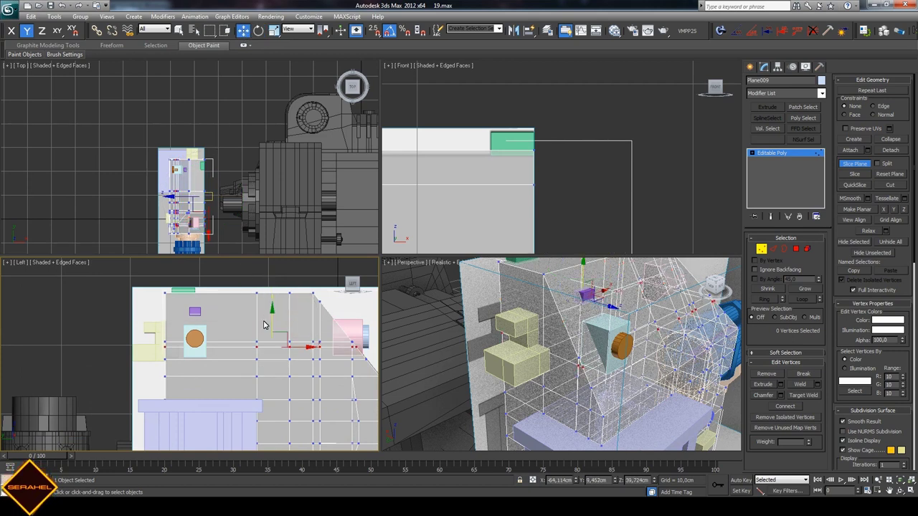
scroll(264, 325, up, 1)
click(855, 175)
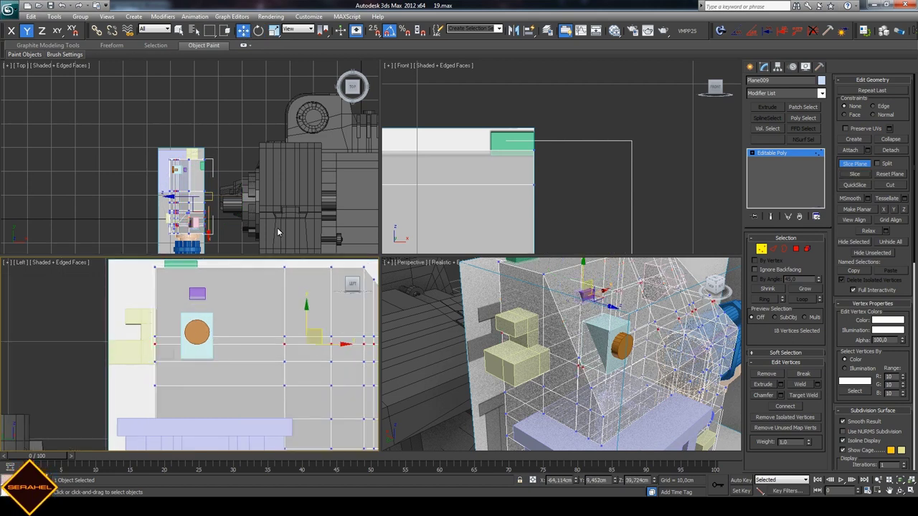
- Shift the newly cut vertex row left along X and slice the mesh again
click(258, 30)
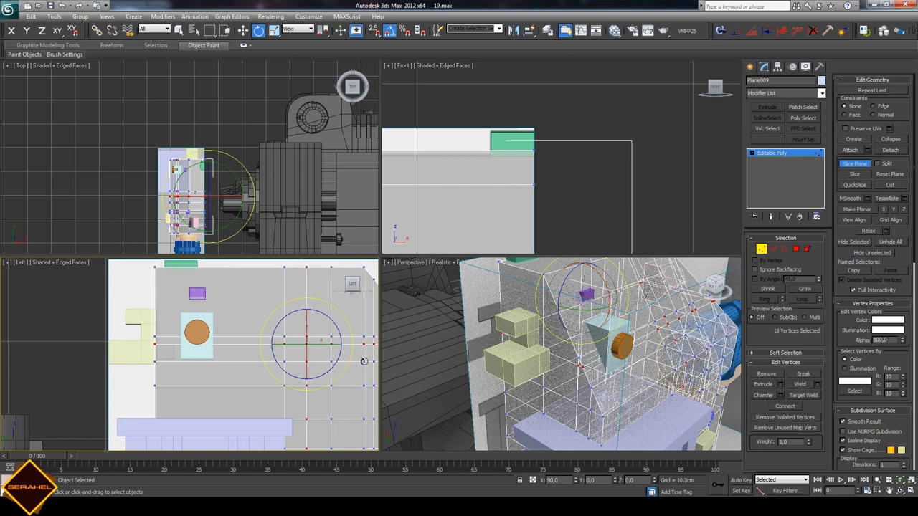
click(243, 31)
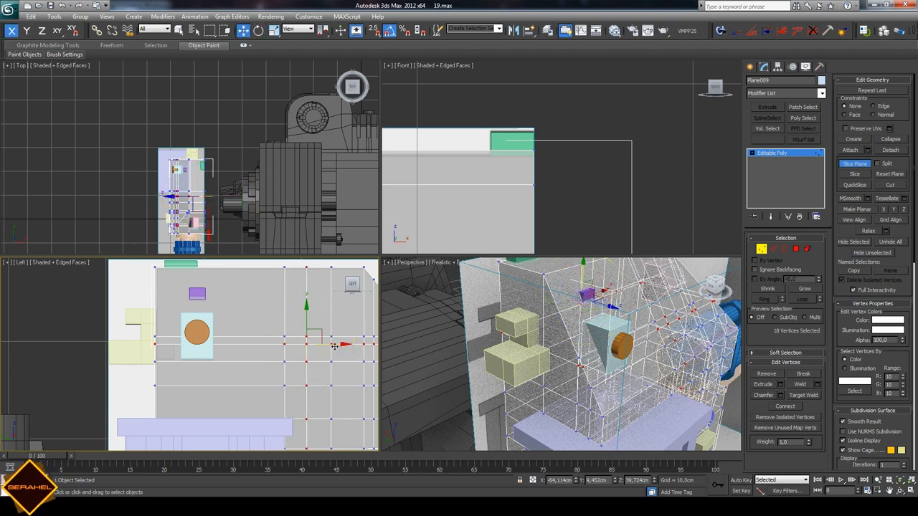
drag(334, 346, 200, 346)
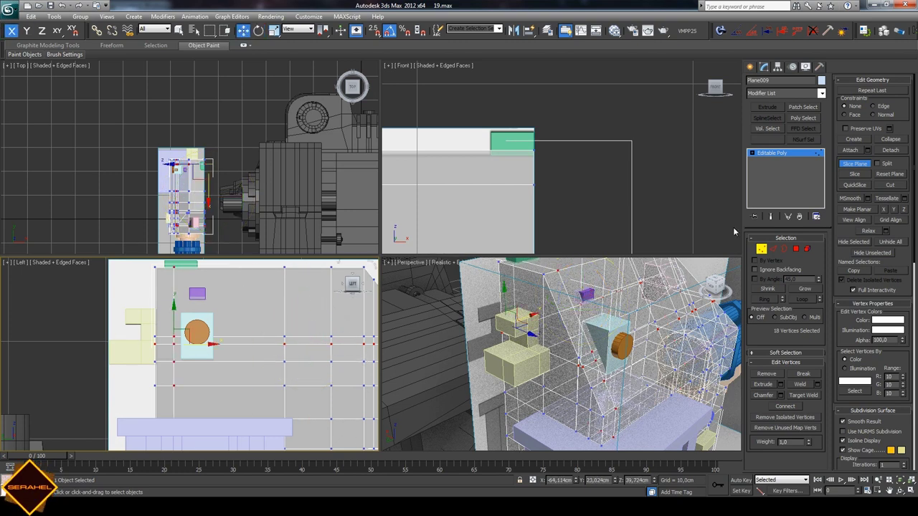
click(854, 176)
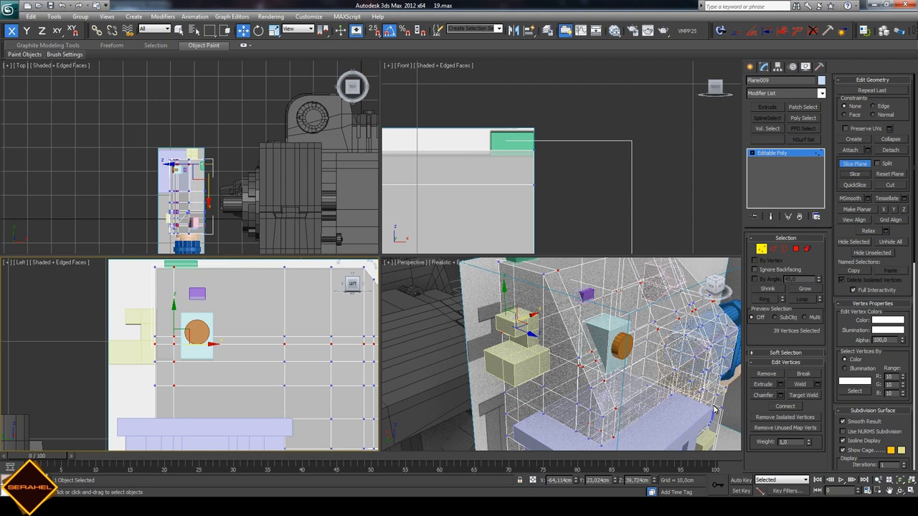
scroll(714, 409, up, 2)
scroll(714, 408, up, 2)
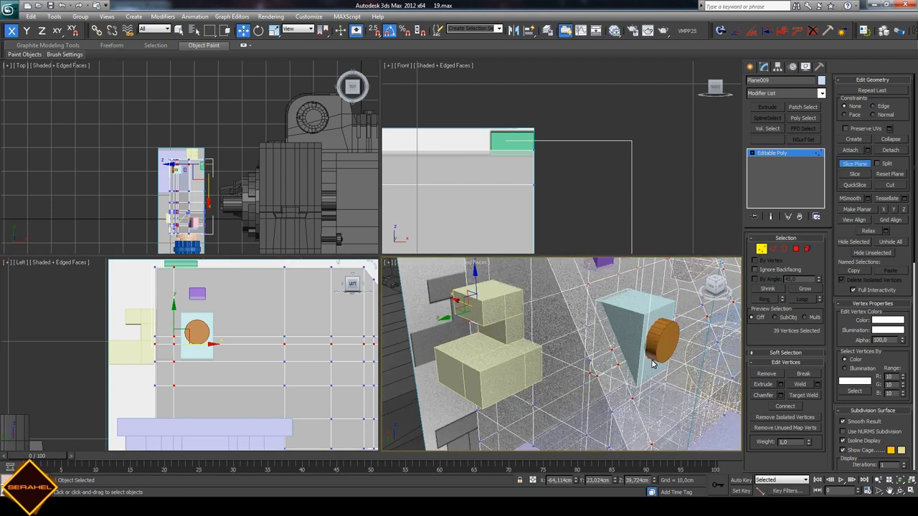
- Select the larger face and the vertical face near the cone at polygon level
click(797, 248)
click(600, 362)
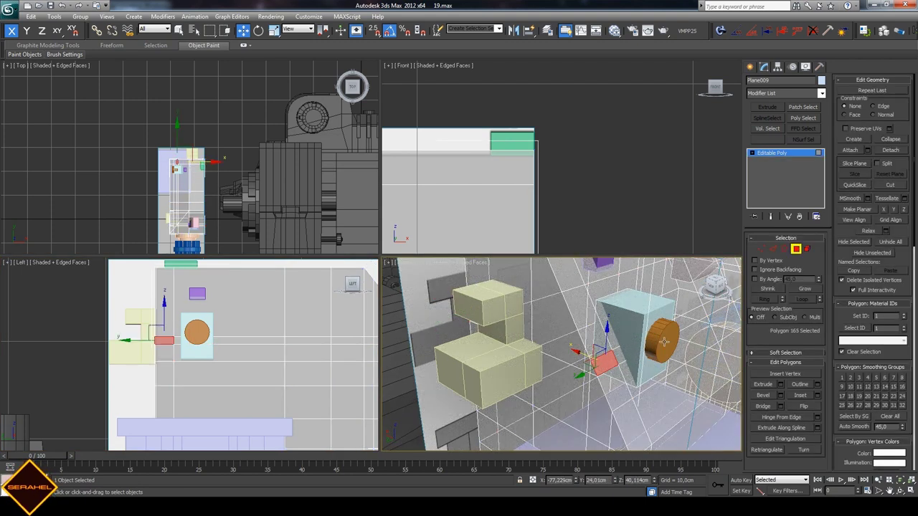
click(610, 382)
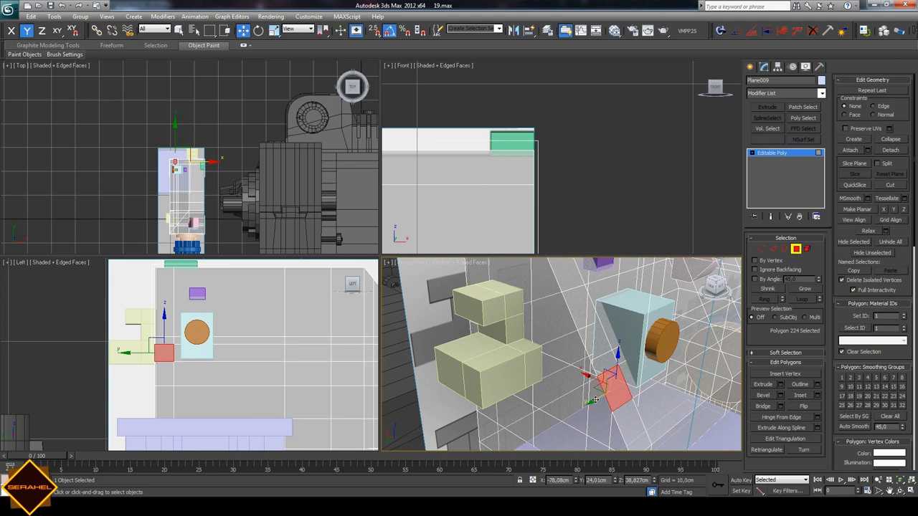
click(599, 409)
click(760, 249)
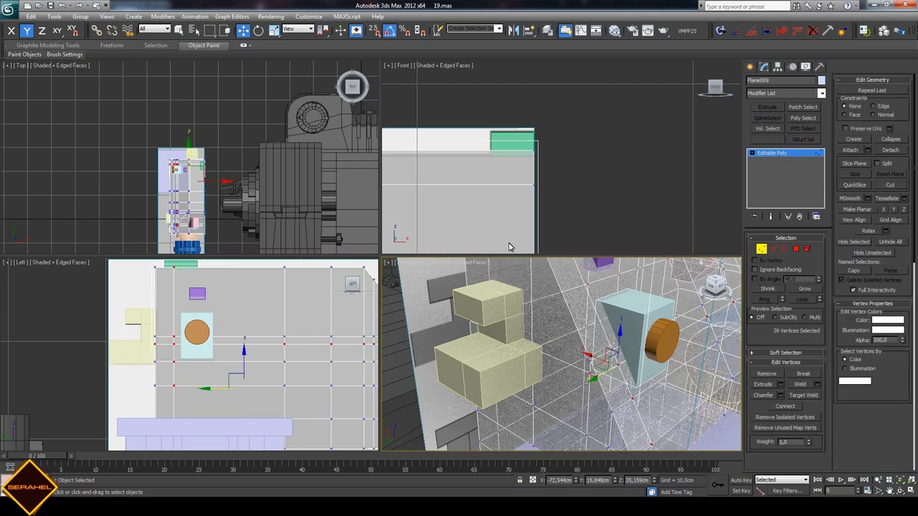
- Try positioning a slice plane with X-axis rotation and moves, then dismiss it uncut
click(854, 164)
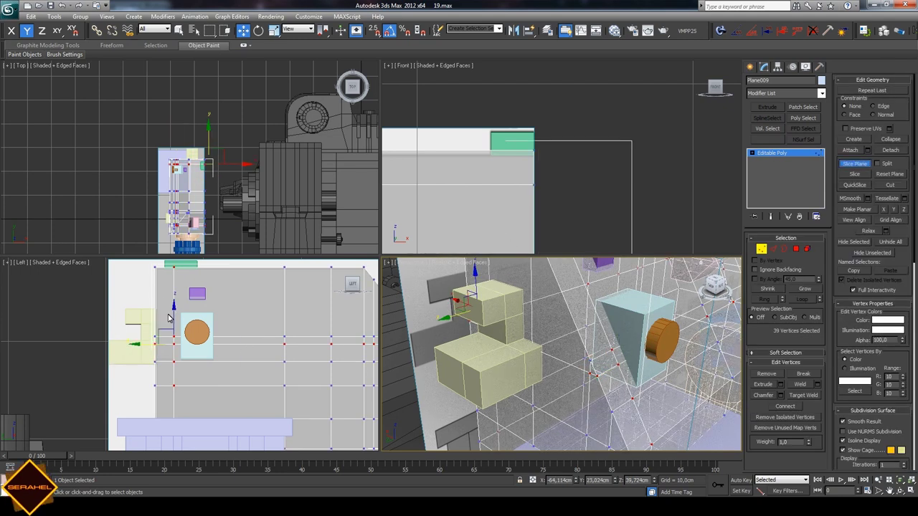
mouse_move(174, 318)
mouse_down()
mouse_move(210, 315)
mouse_move(174, 323)
mouse_move(174, 342)
mouse_up()
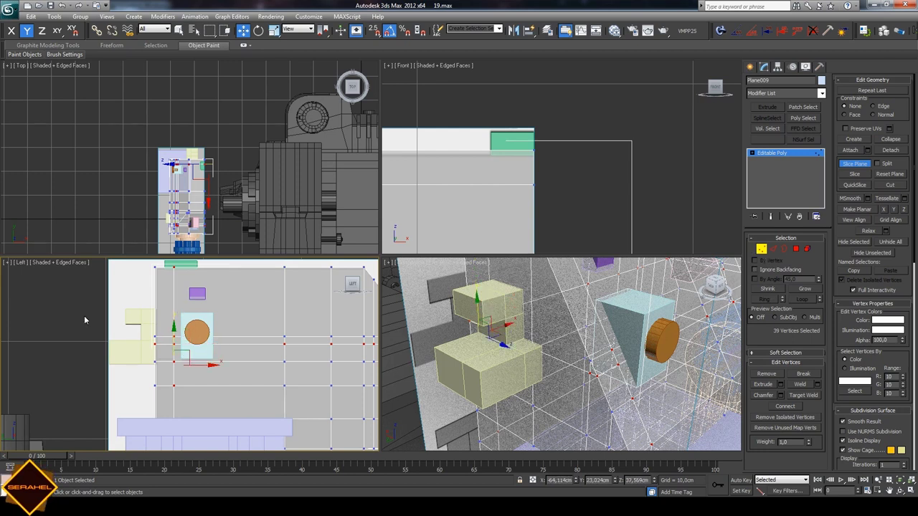
click(847, 164)
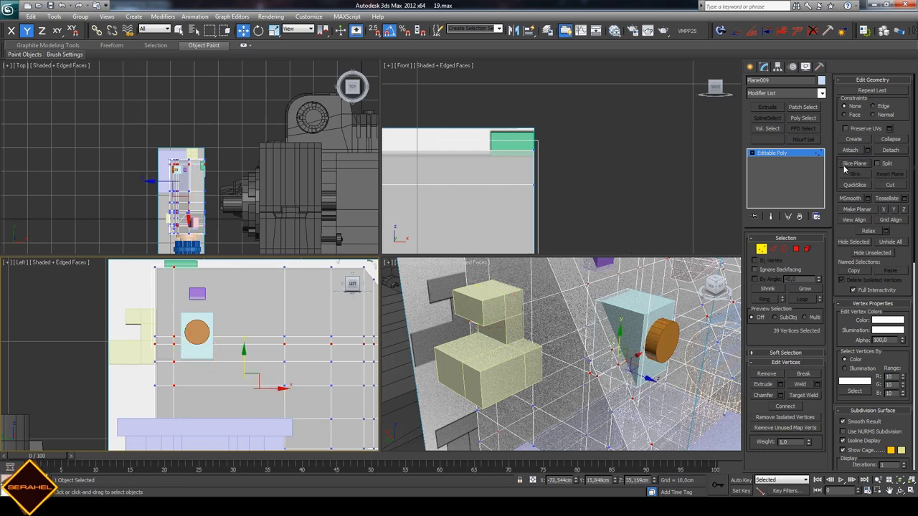
scroll(79, 330, down, 2)
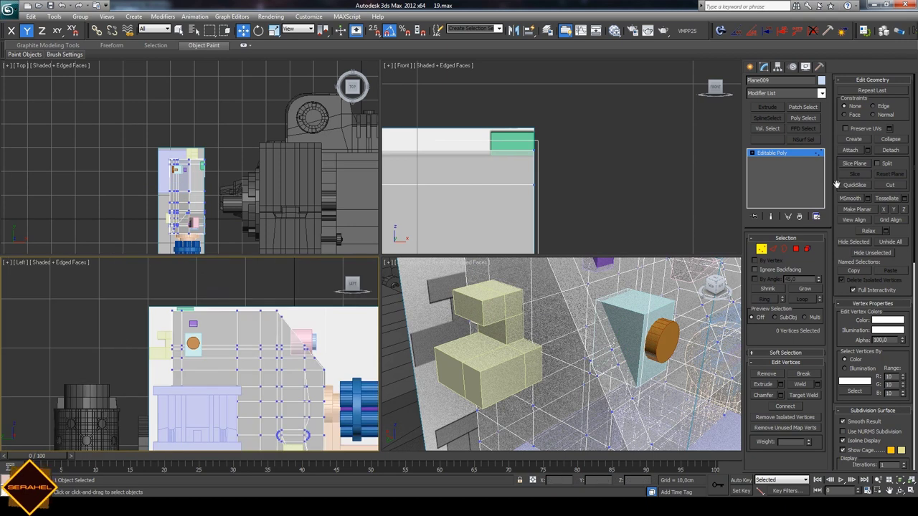
click(852, 165)
scroll(145, 327, up, 3)
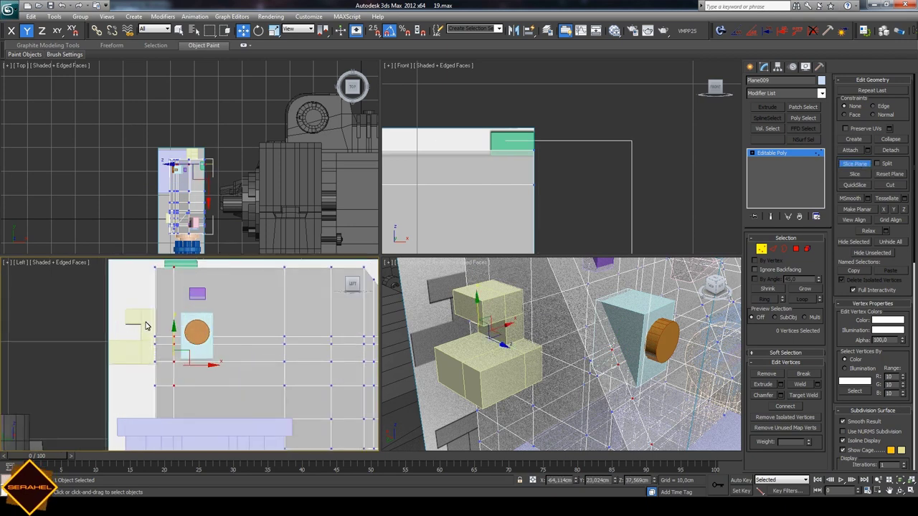
click(258, 30)
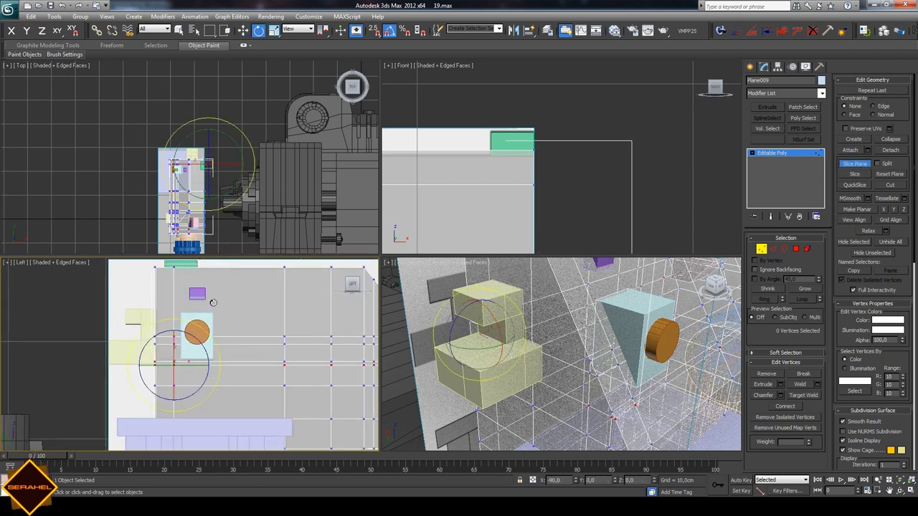
key(F5)
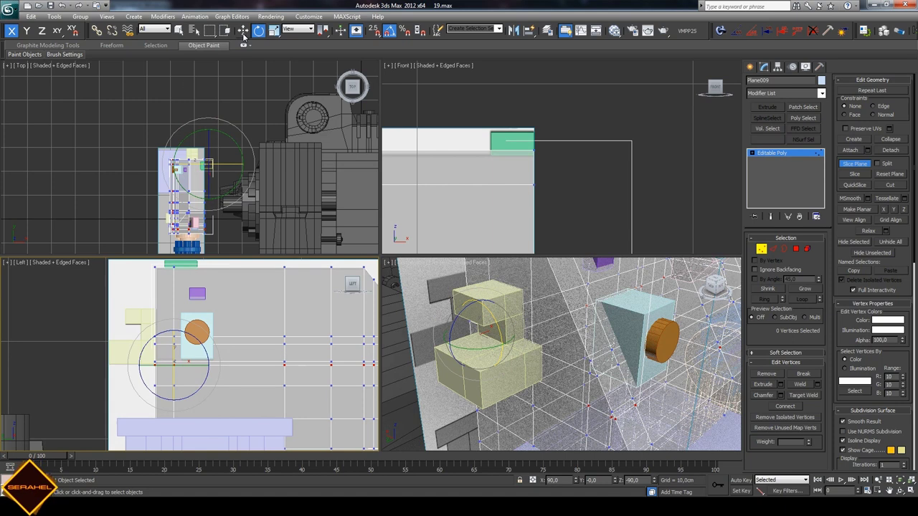
click(242, 30)
scroll(121, 349, up, 2)
drag(167, 344, 169, 326)
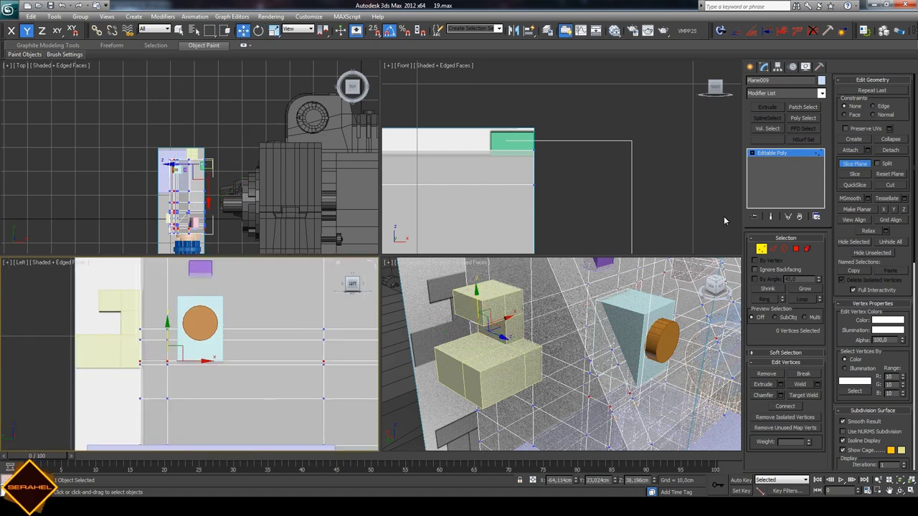
click(852, 166)
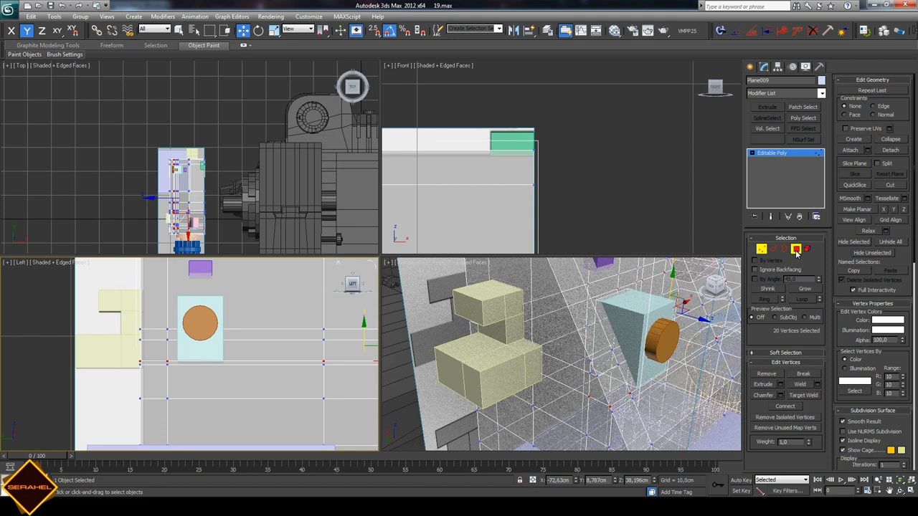
- Select the small face beside the cone and turn on See-Through with Alt+X
click(796, 248)
click(598, 391)
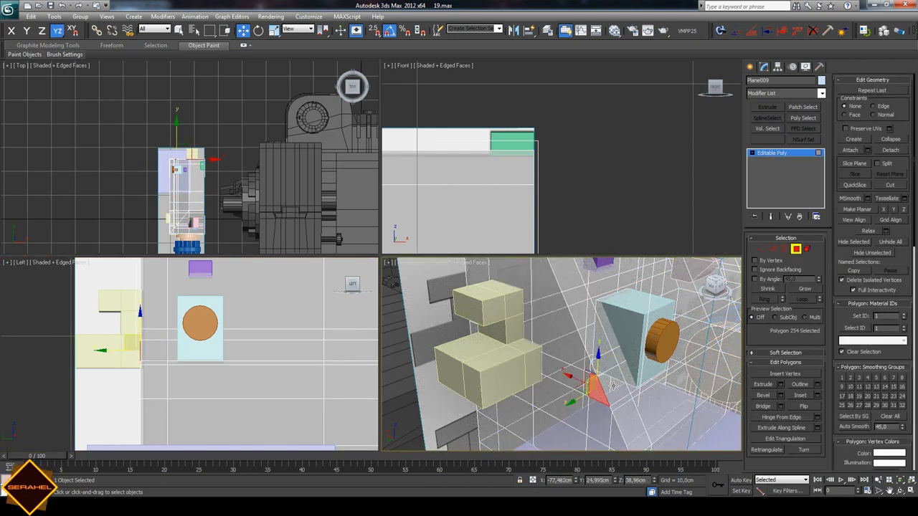
click(598, 368)
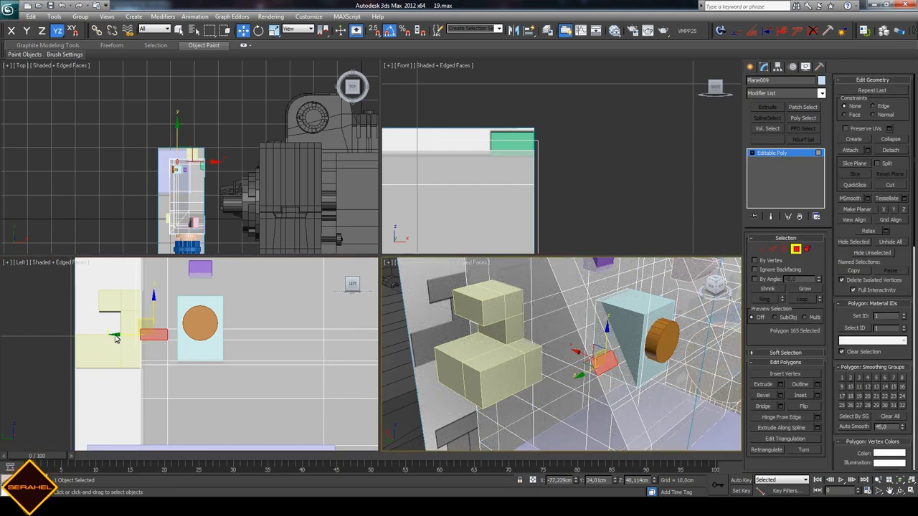
click(66, 347)
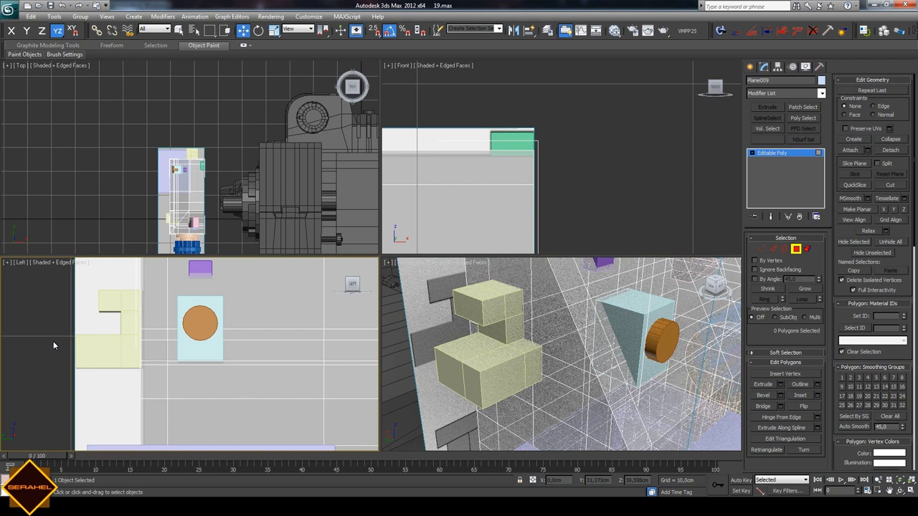
click(609, 384)
scroll(621, 391, up, 4)
key(alt+x)
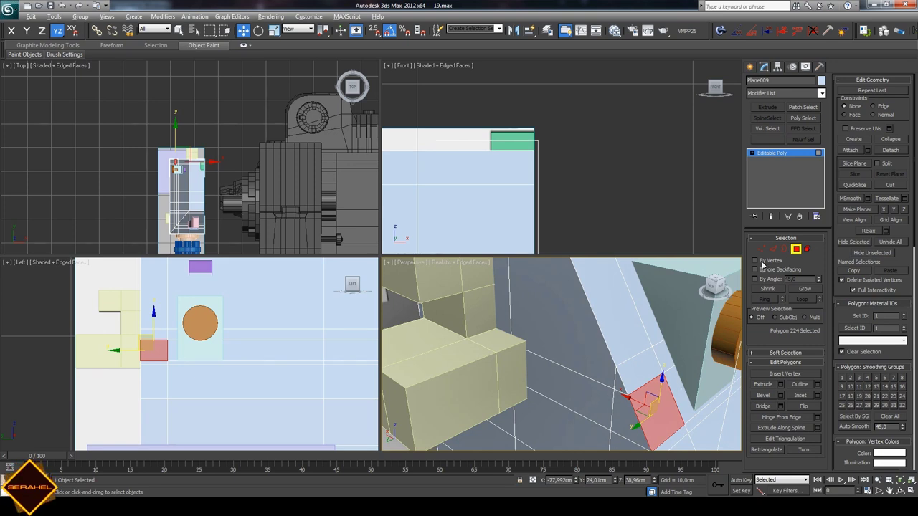
- Target-weld stray vertices of Plane009 onto their neighbouring vertices
key(1)
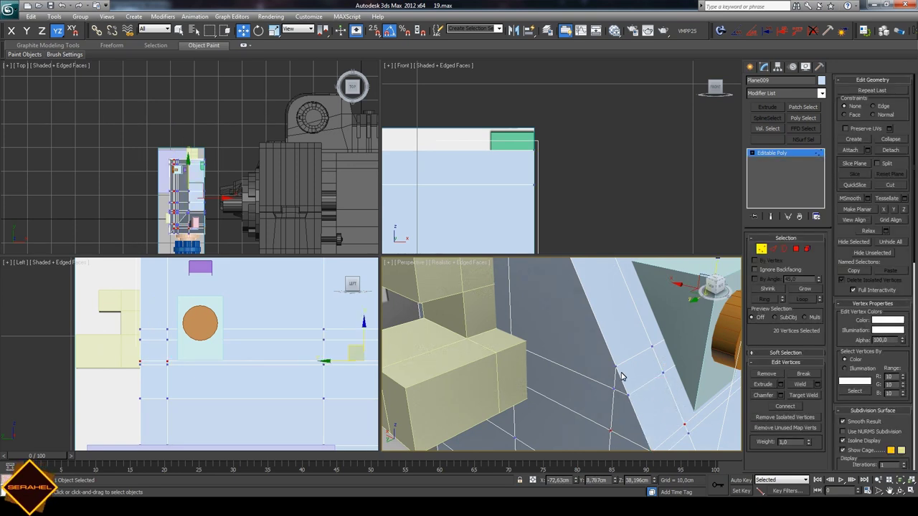
key(ctrl+w)
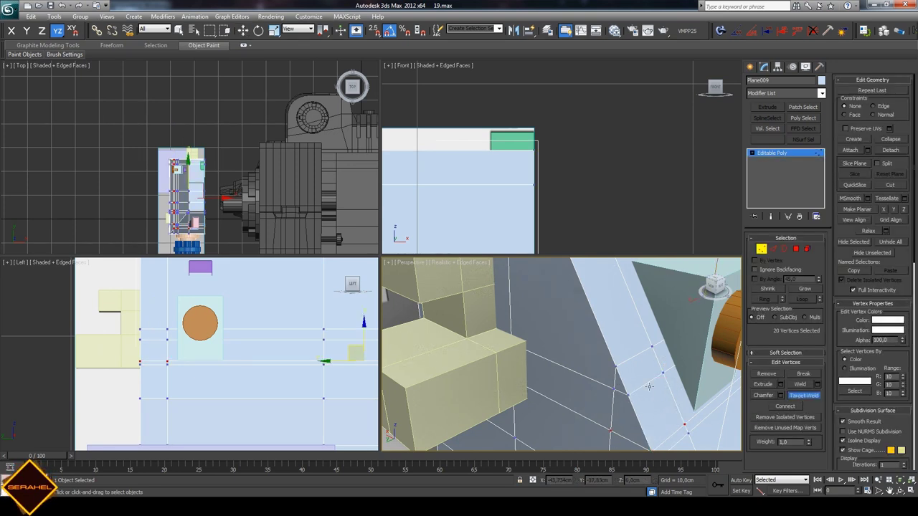
click(626, 395)
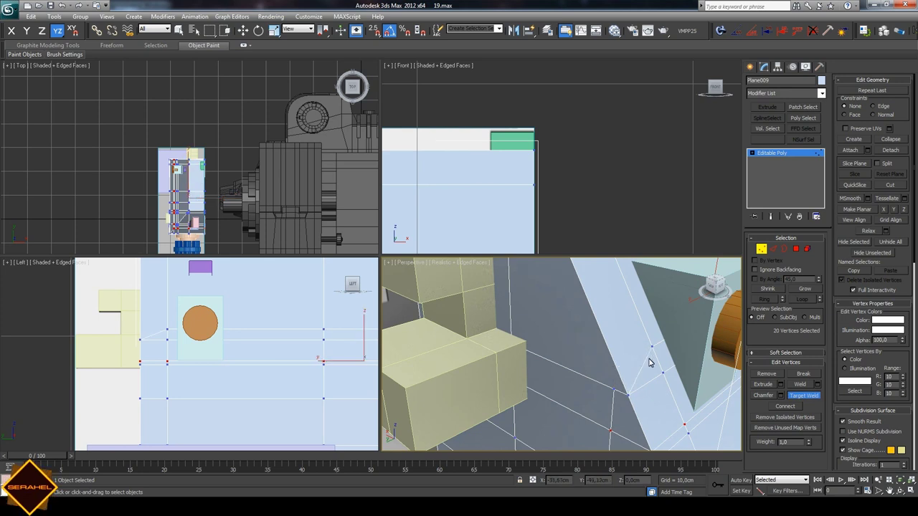
click(659, 371)
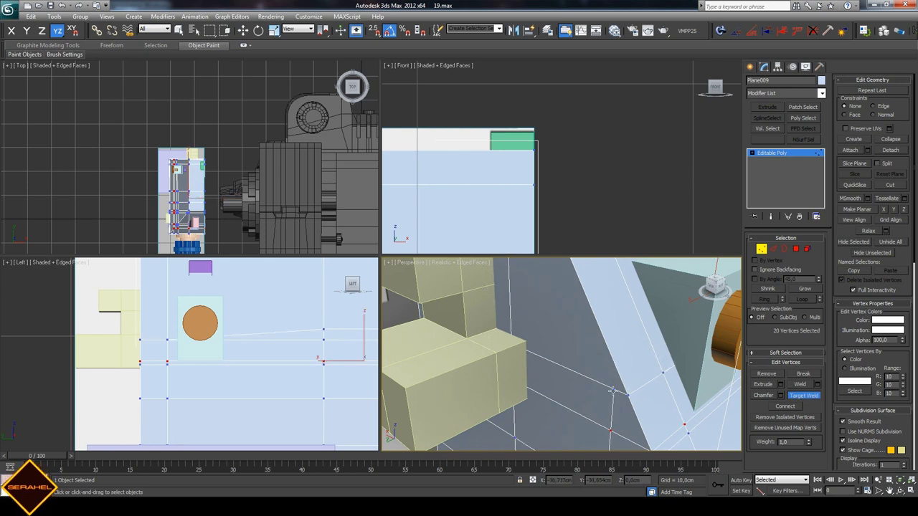
click(625, 394)
key(w)
- With see-through display off, slide a single vertex near the cone left along X
click(609, 430)
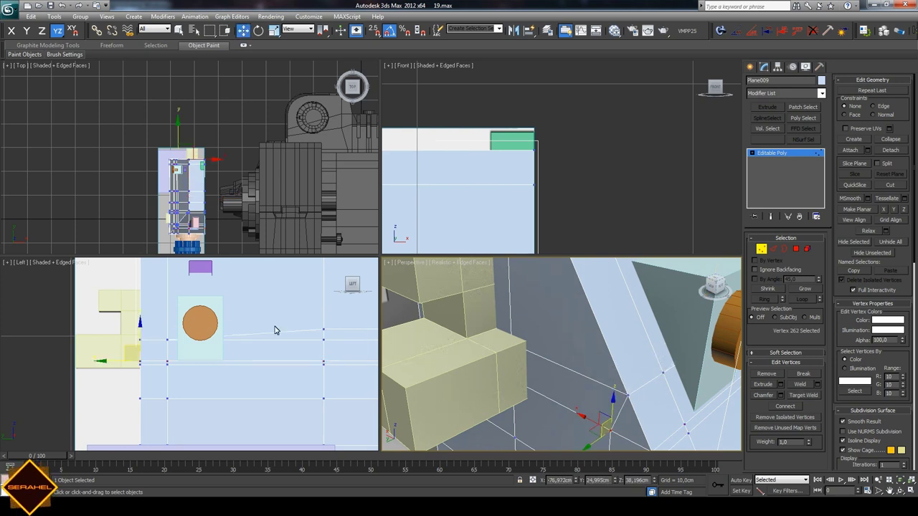
click(889, 491)
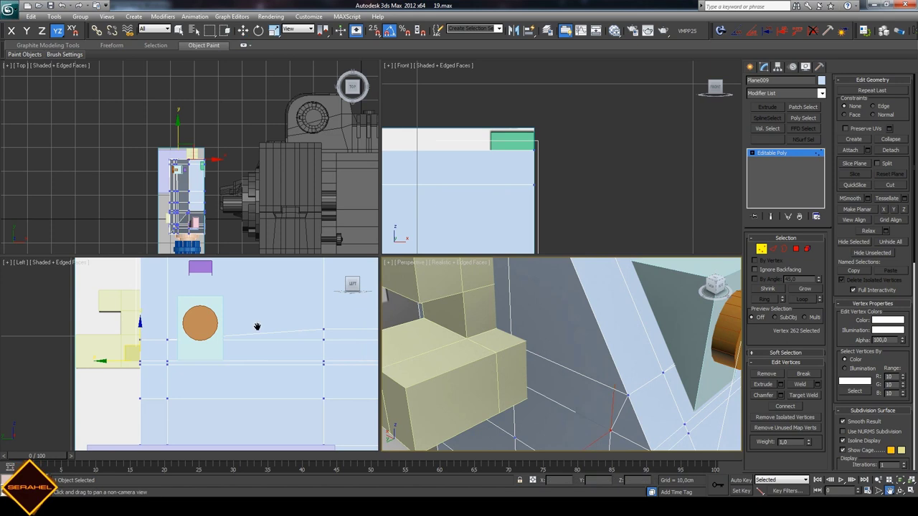
drag(578, 176, 611, 161)
key(alt+x)
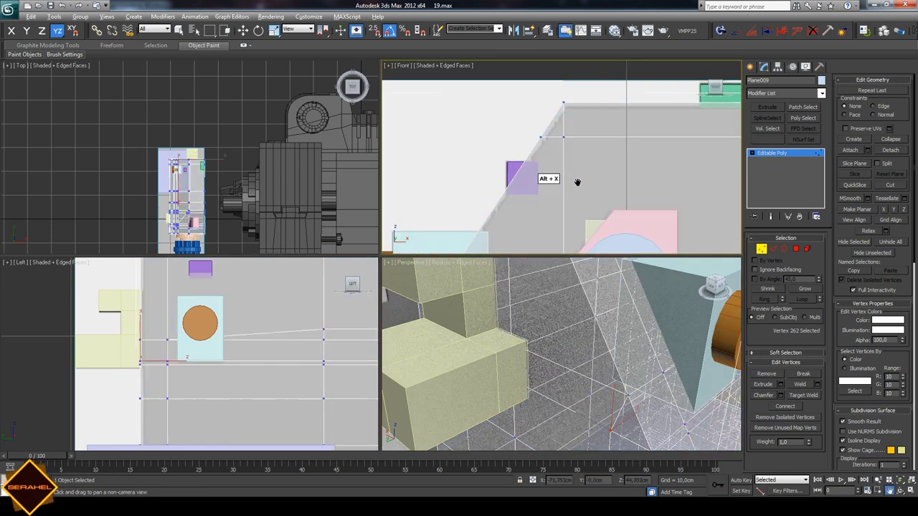
scroll(573, 179, down, 2)
scroll(569, 147, down, 2)
scroll(568, 154, down, 2)
scroll(567, 161, up, 2)
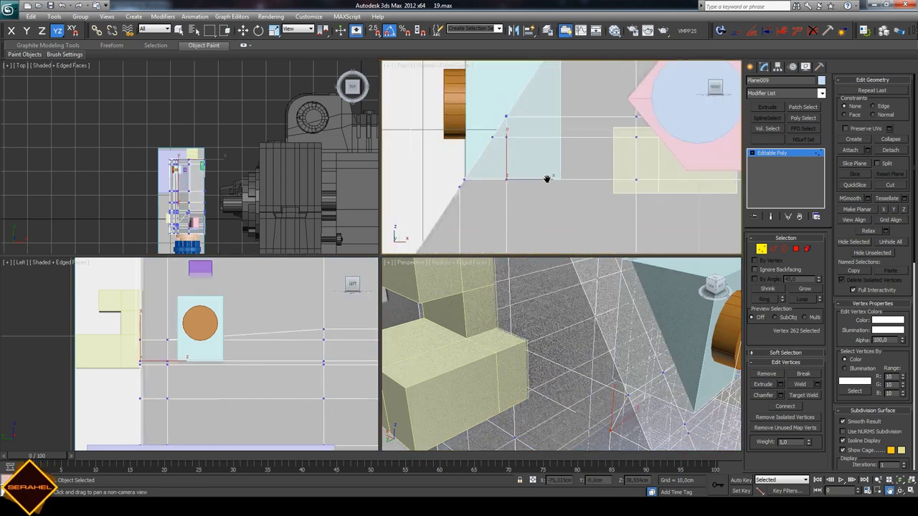
scroll(547, 179, up, 2)
click(243, 30)
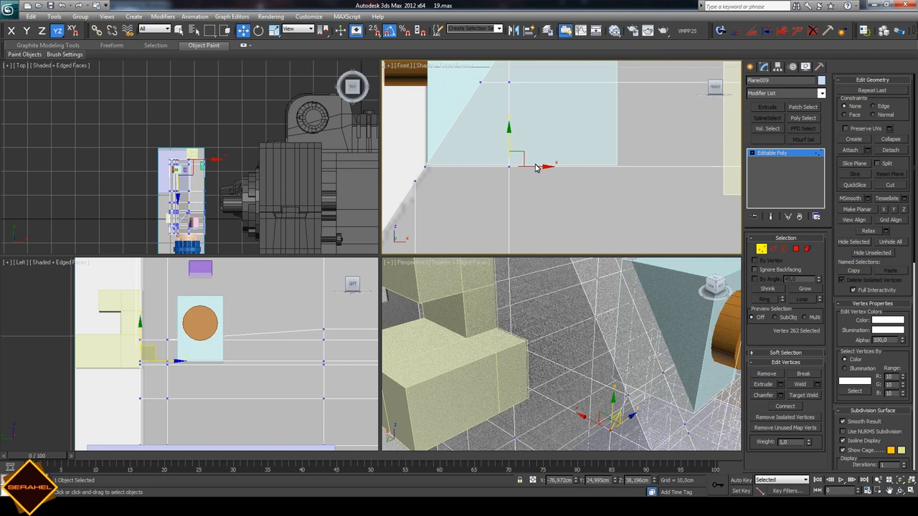
drag(537, 165, 482, 163)
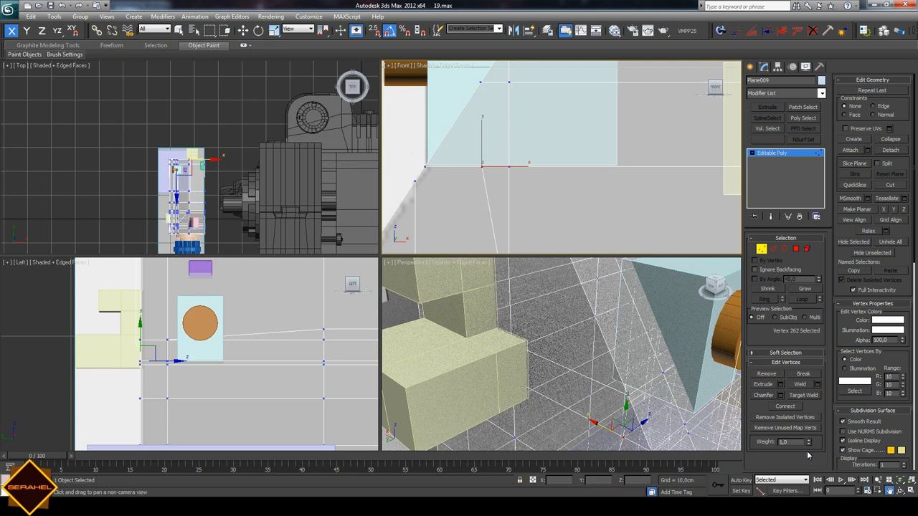
- Hide every object except Plane009 with Hide Unselected
middle_drag(639, 410, 620, 352)
scroll(620, 352, up, 3)
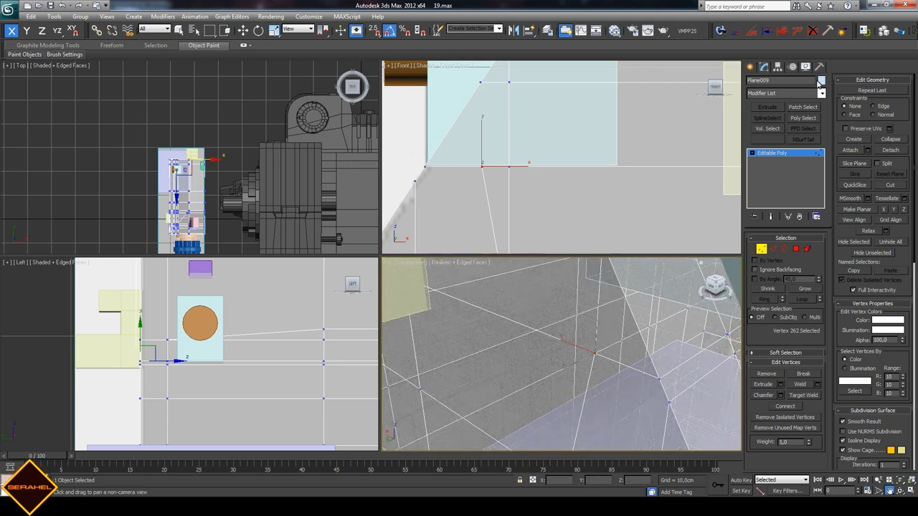
click(792, 66)
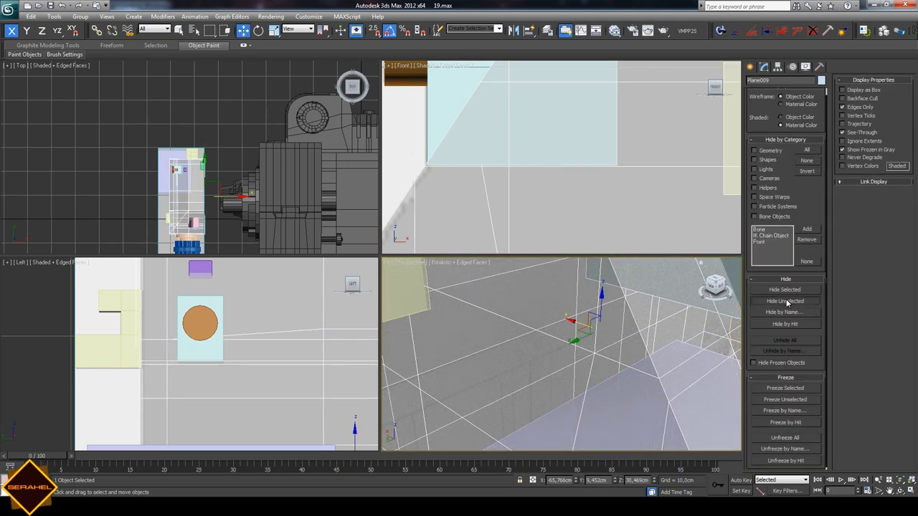
click(785, 300)
- Select all of the plane's vertices and nudge them slightly left along X
click(178, 29)
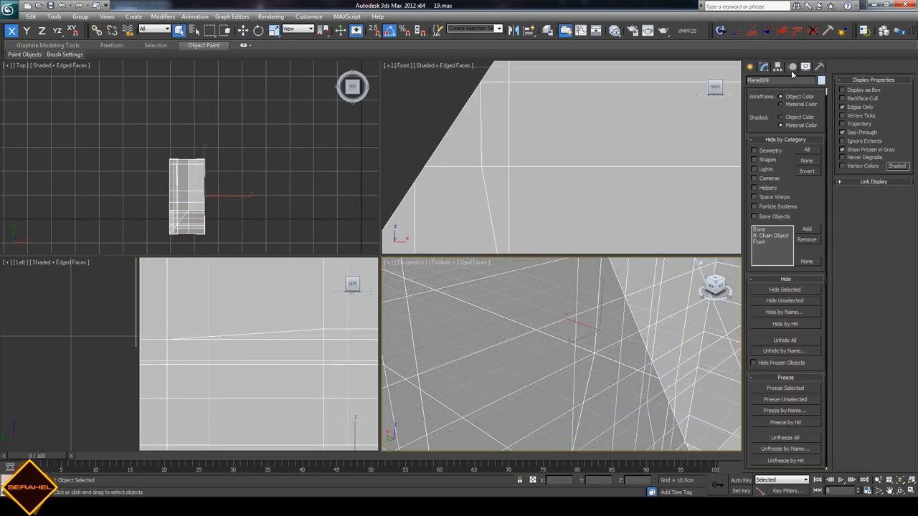
click(763, 66)
click(761, 248)
key(ctrl+a)
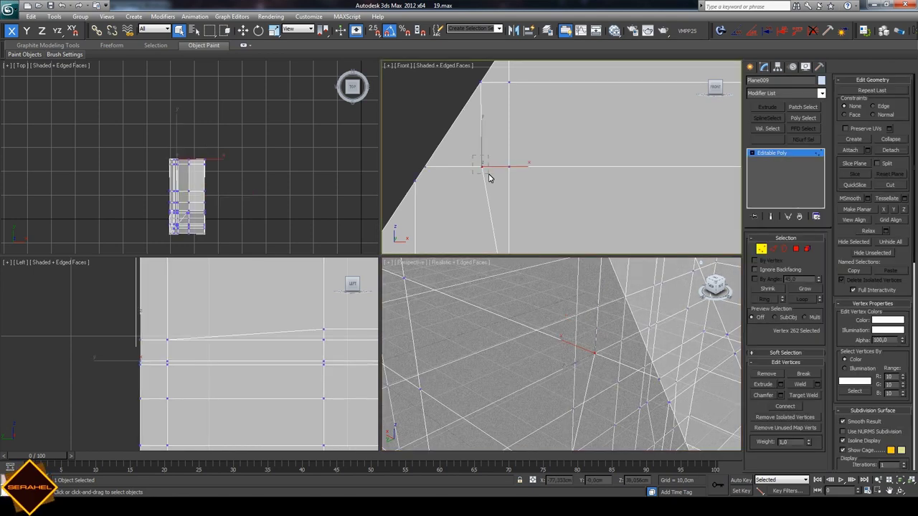
key(w)
drag(518, 168, 511, 167)
- Select individual polygons on the plane in Polygon mode
click(795, 248)
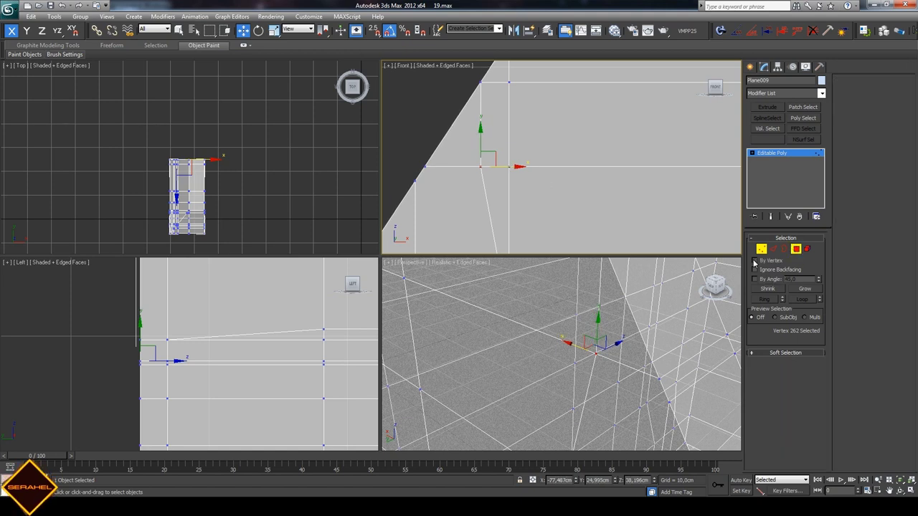
click(629, 333)
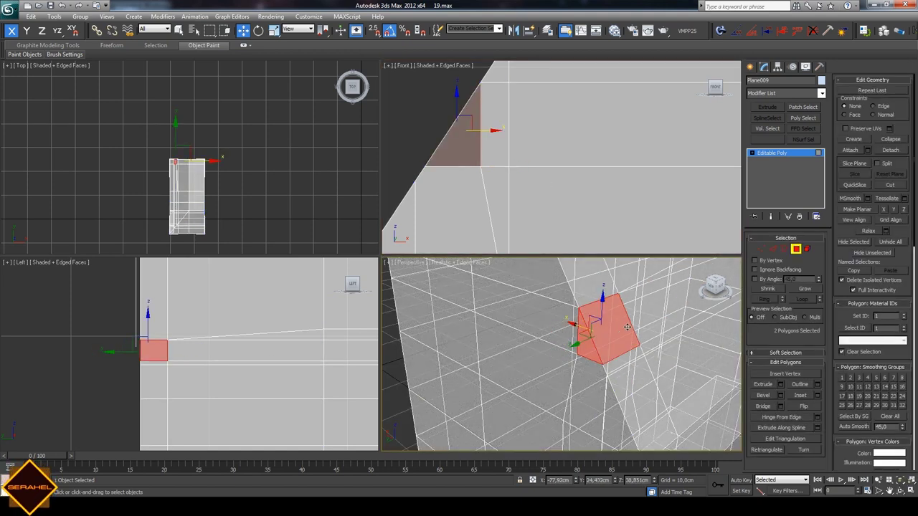
click(600, 380)
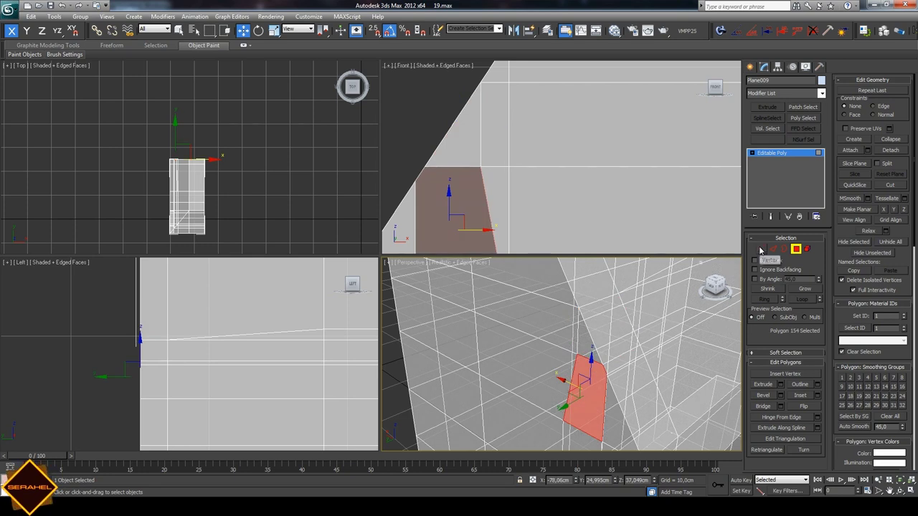
click(641, 391)
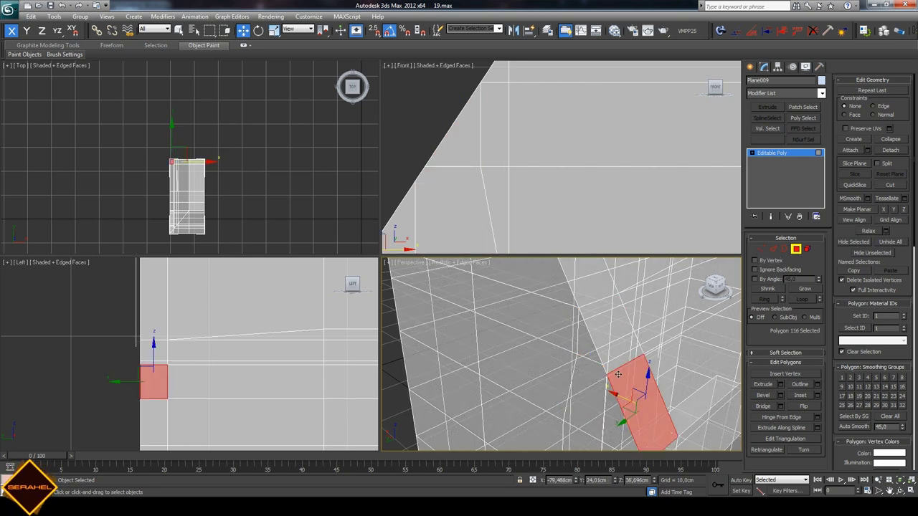
- With 2.5D snap on, move the plane's selected edge down along Y in the Front view
click(759, 251)
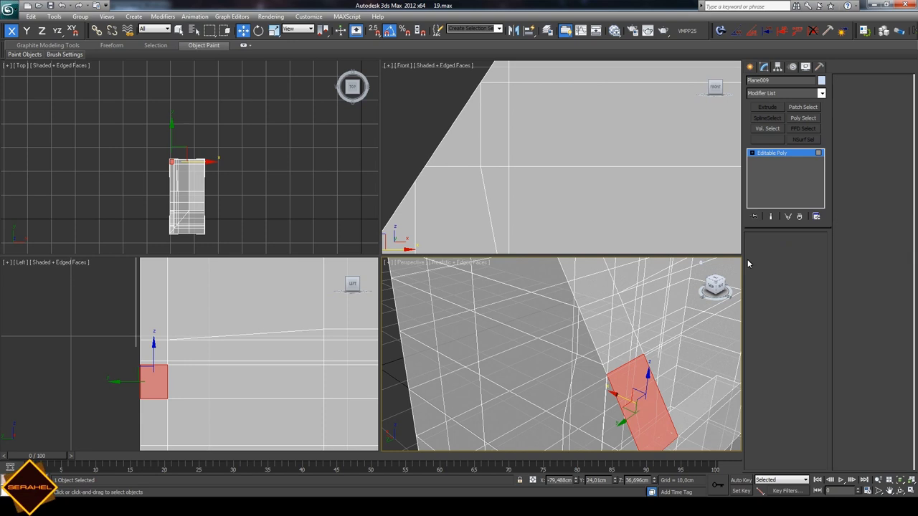
click(795, 249)
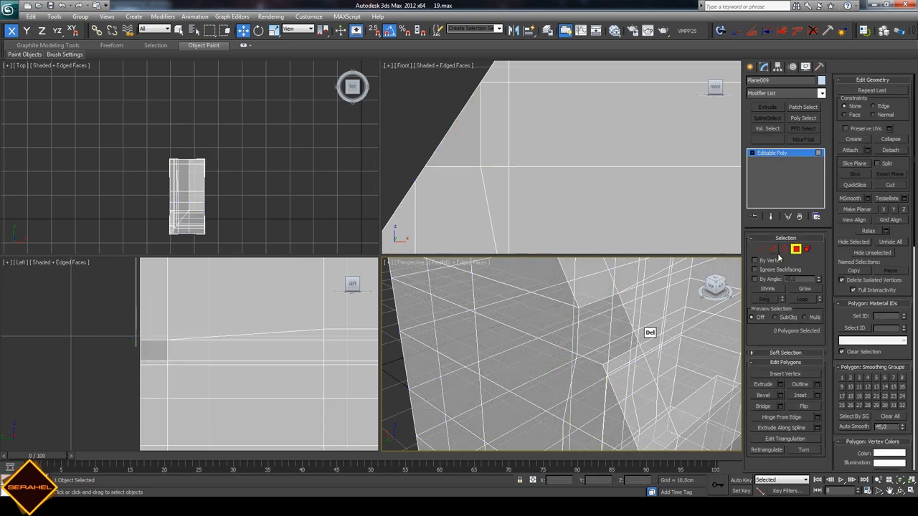
click(784, 249)
click(773, 250)
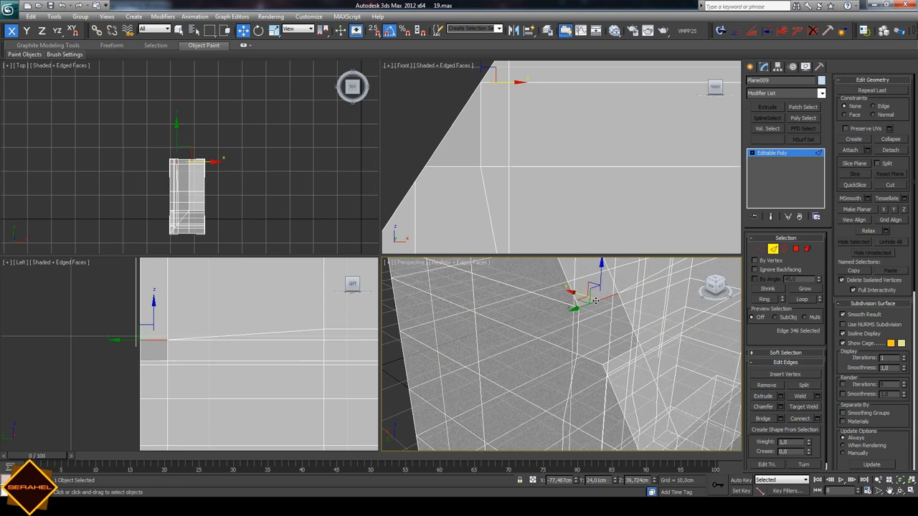
click(373, 30)
right_click(417, 94)
middle_drag(454, 62, 478, 85)
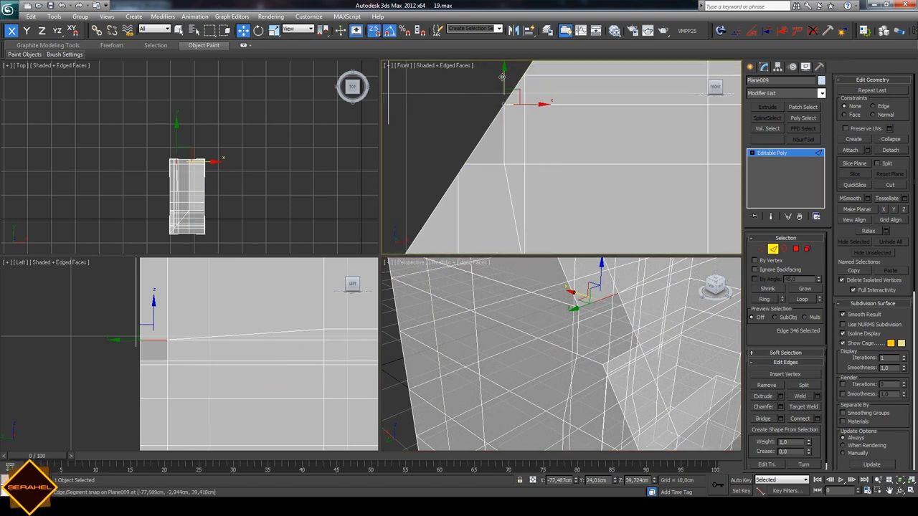
drag(503, 77, 494, 164)
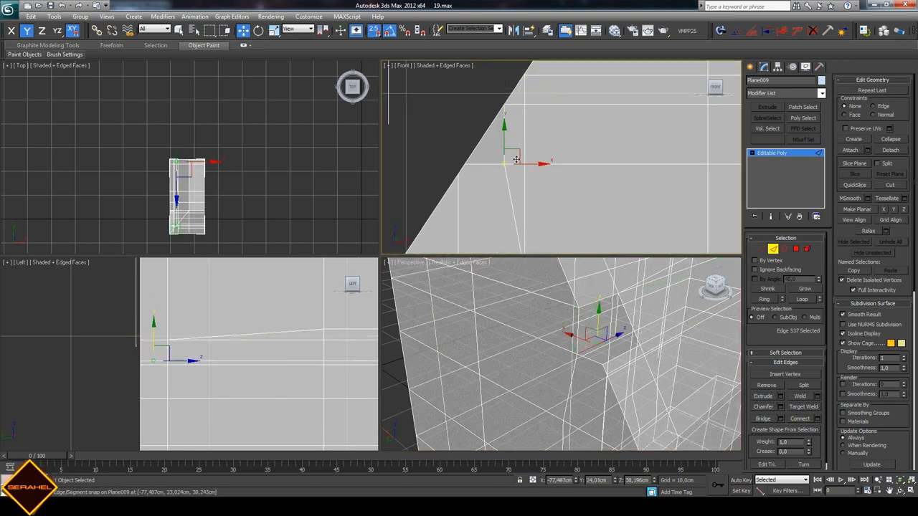
- Select edges and the open border at the plane's corner to check it
ctrl+click(678, 364)
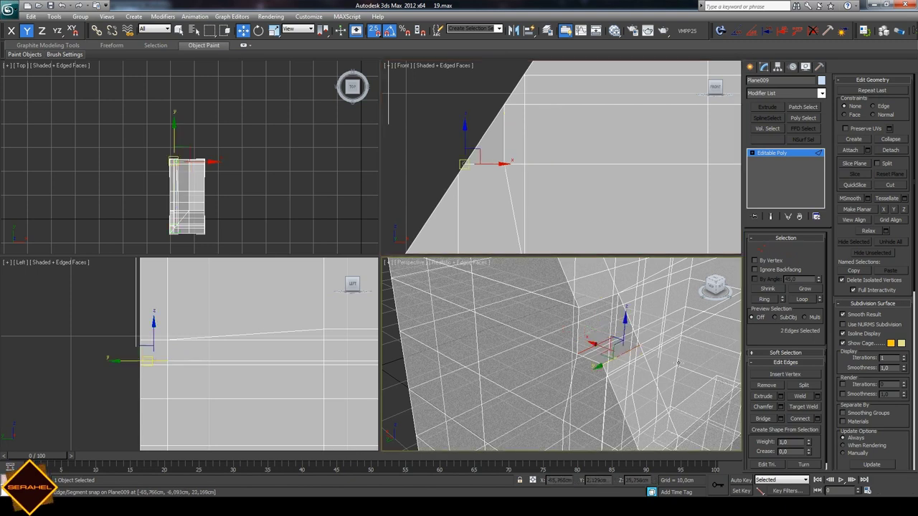
click(763, 418)
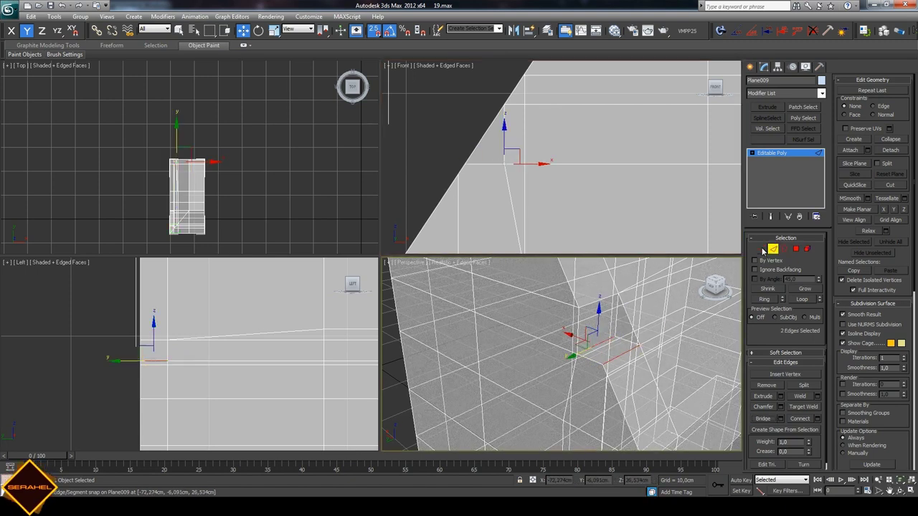
click(784, 249)
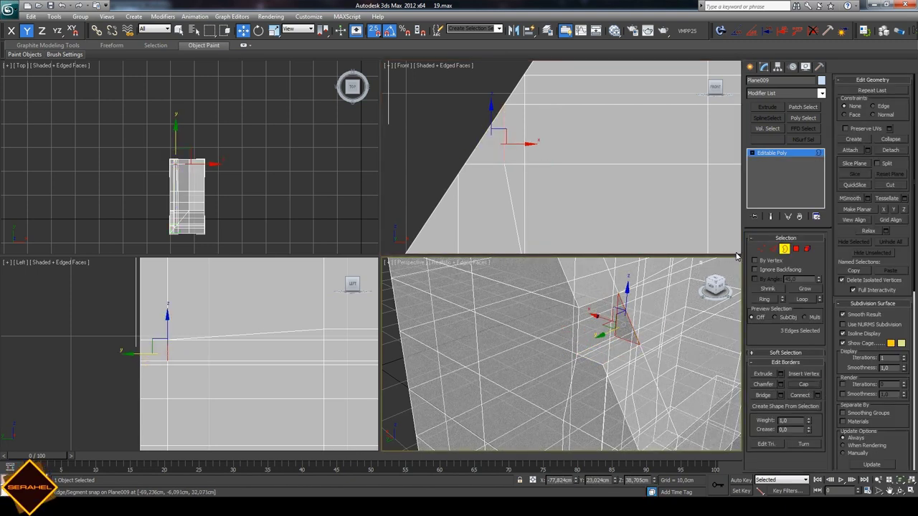
click(806, 67)
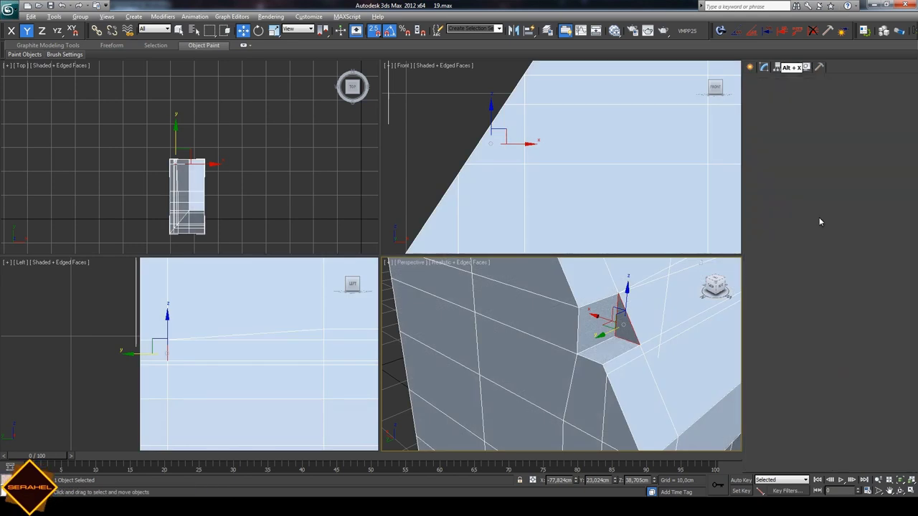
- Unhide all objects and orbit the Perspective view to see the model from above
click(791, 342)
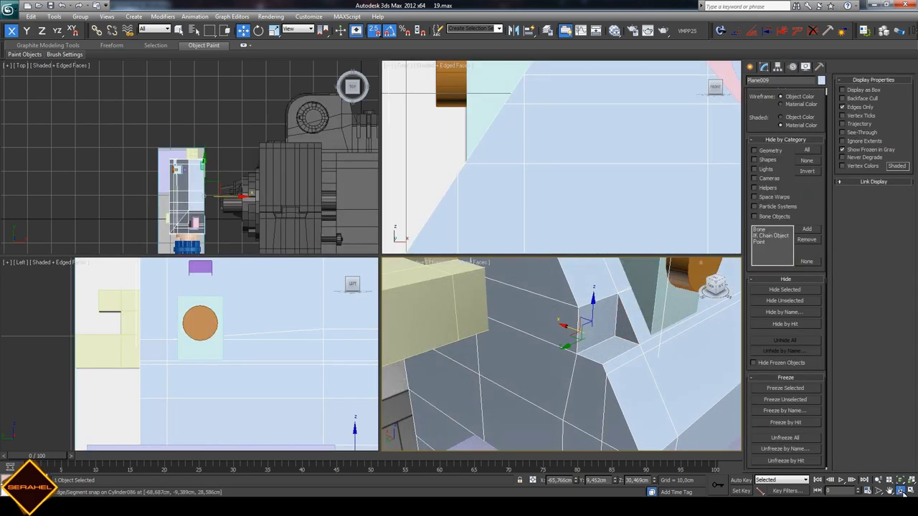
key(z)
drag(572, 354, 573, 343)
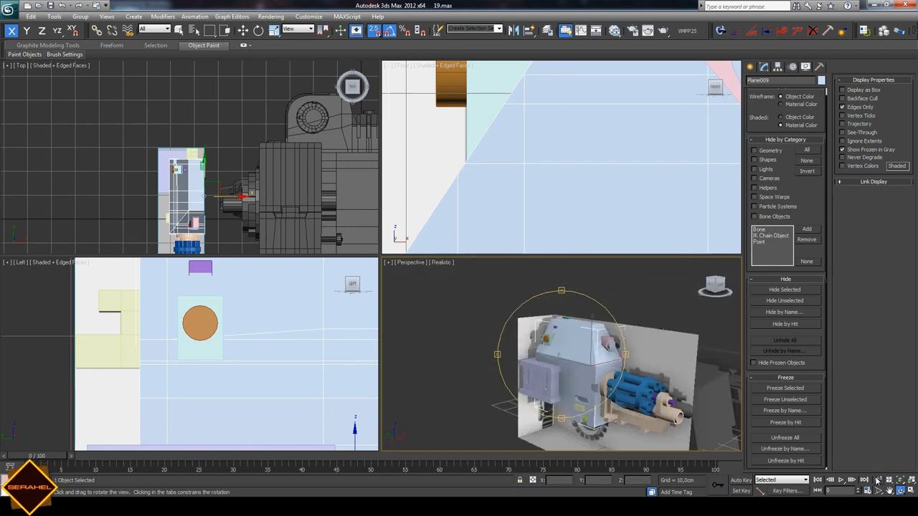
click(889, 491)
drag(626, 370, 627, 351)
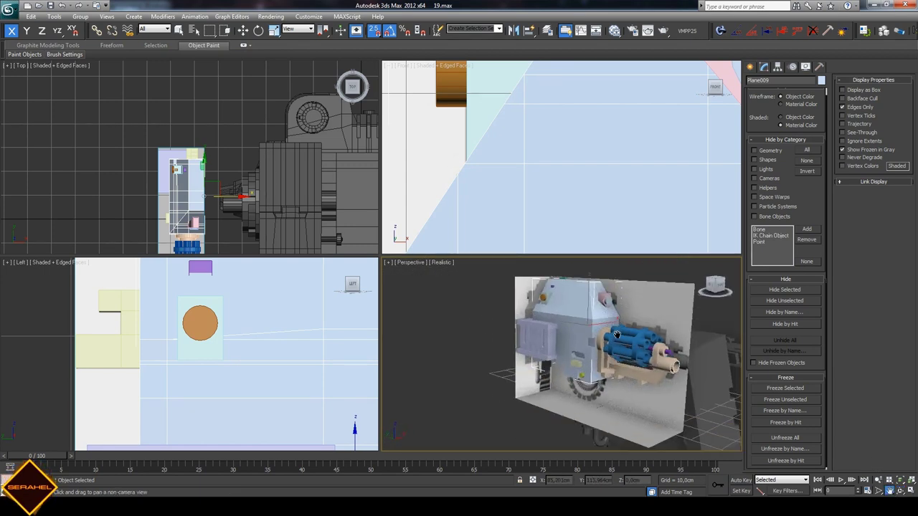
click(894, 491)
drag(605, 373, 676, 342)
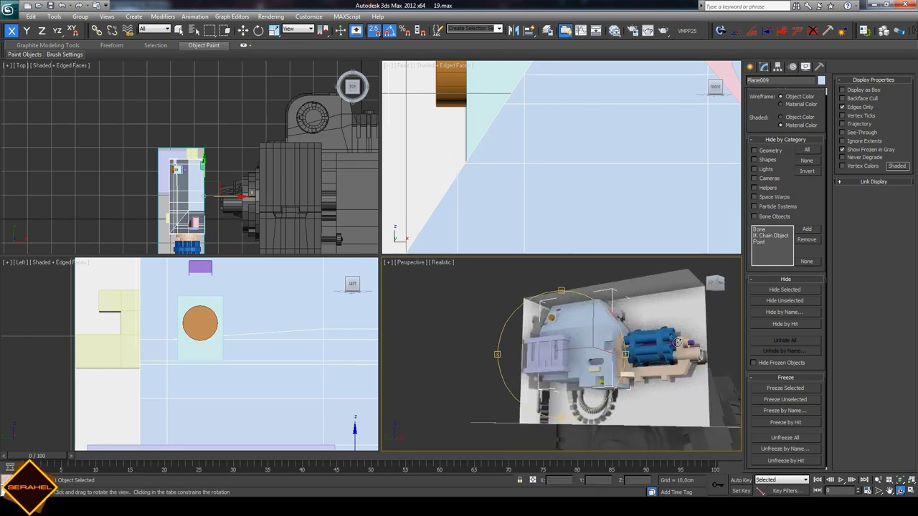
drag(628, 352, 821, 477)
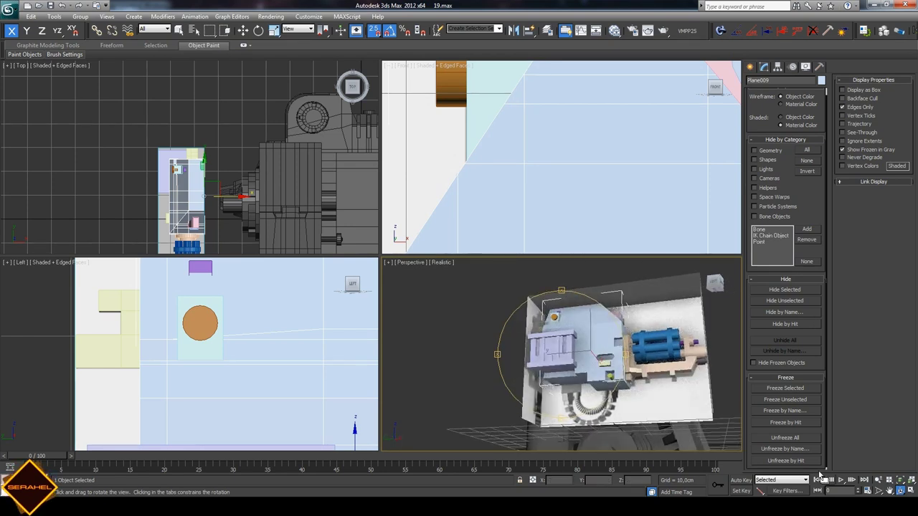
- Frame the cable chain in the Front and Left views and choose Box from Standard Primitives
click(879, 491)
mouse_move(540, 208)
mouse_down()
mouse_move(586, 207)
mouse_move(554, 115)
mouse_up()
scroll(587, 207, down, 4)
scroll(554, 115, up, 2)
scroll(553, 115, up, 2)
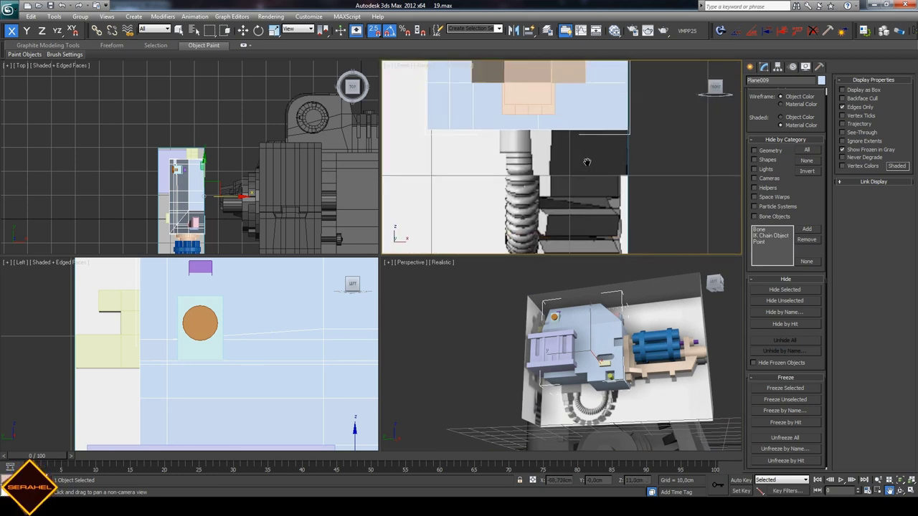
drag(263, 347, 262, 286)
scroll(297, 301, down, 2)
scroll(303, 338, up, 3)
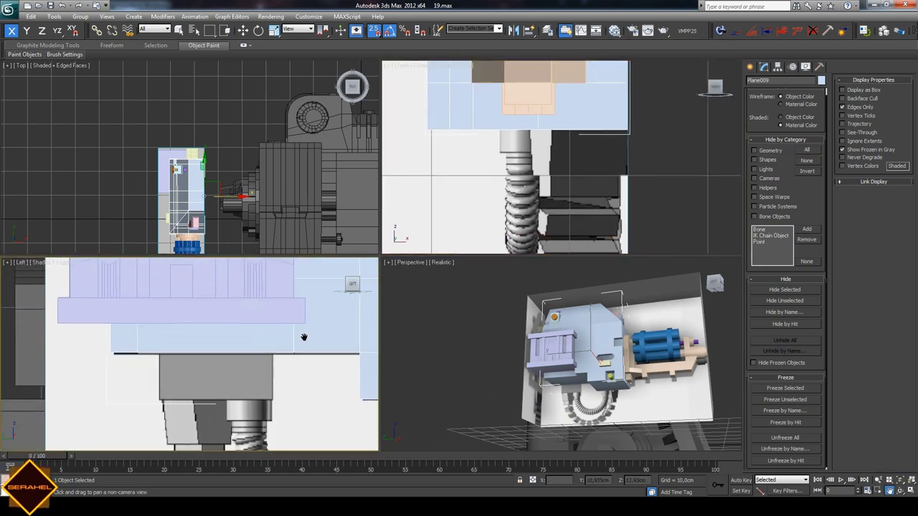
drag(303, 337, 388, 313)
click(750, 66)
click(767, 128)
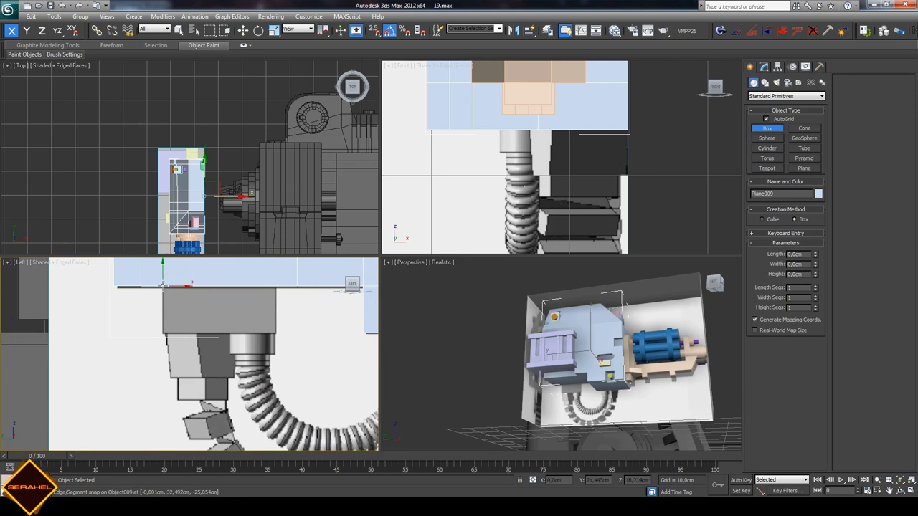
- Draw Box106 above the cable chain, shift it right along X, and convert it to Editable Poly
drag(163, 285, 275, 334)
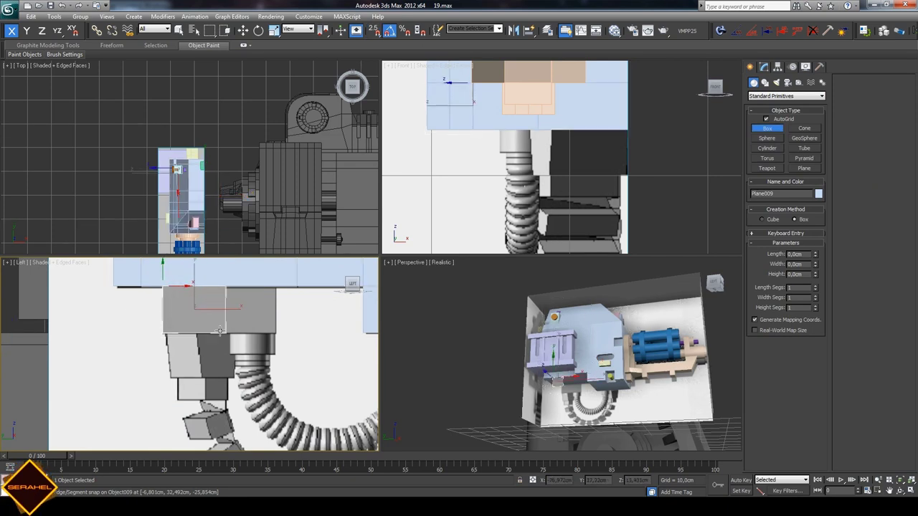
right_click(275, 335)
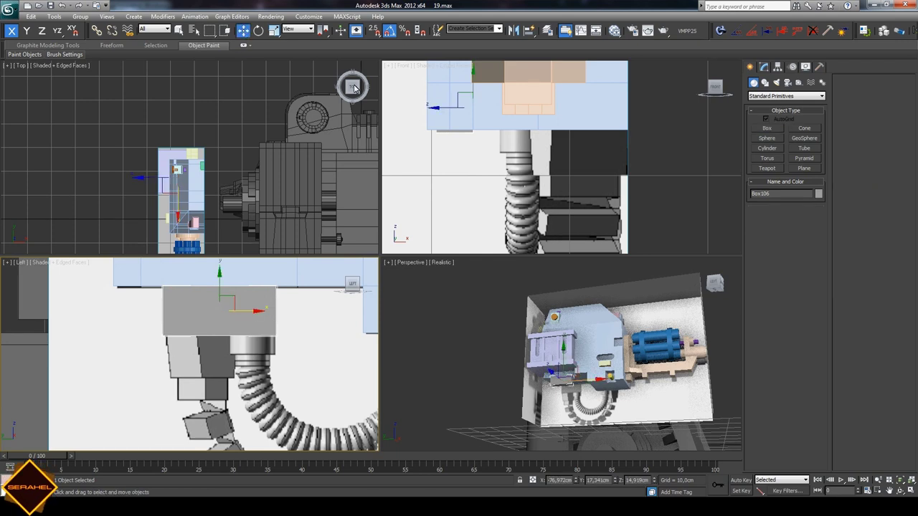
right_click(641, 175)
drag(498, 109, 651, 116)
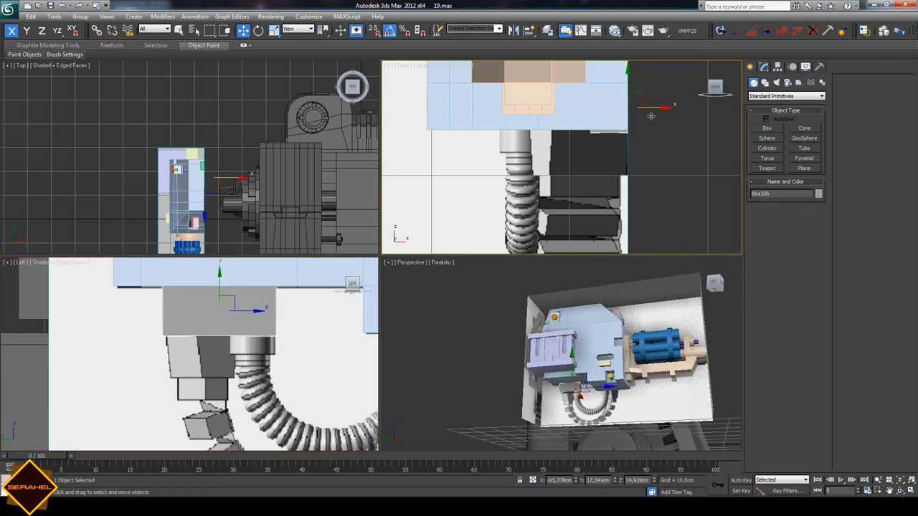
click(764, 66)
right_click(611, 132)
mouse_move(631, 216)
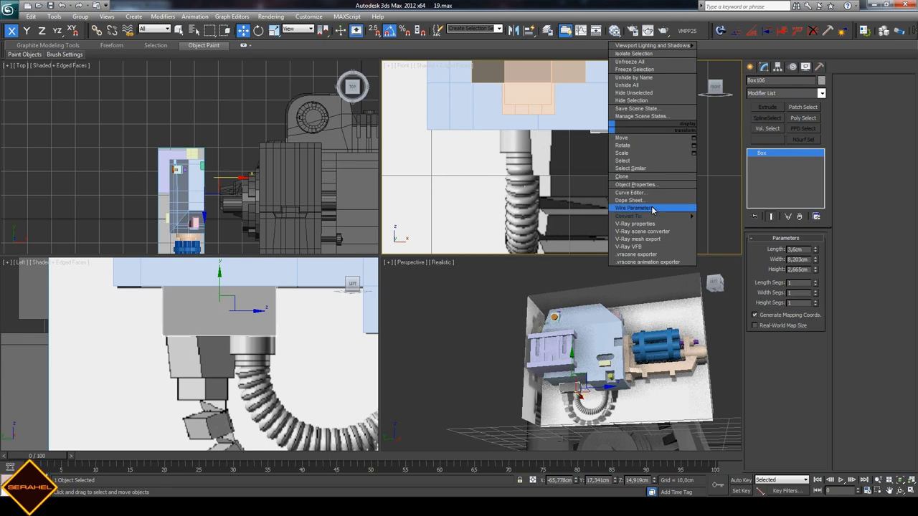
click(728, 230)
- Select four vertices of Box106 and slide them left along X in the Front view
click(771, 249)
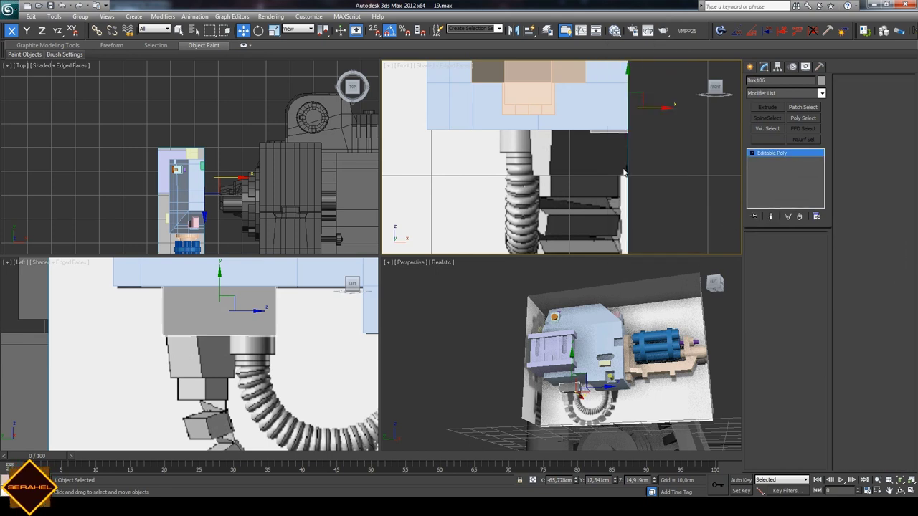
drag(581, 109, 606, 166)
drag(620, 109, 505, 109)
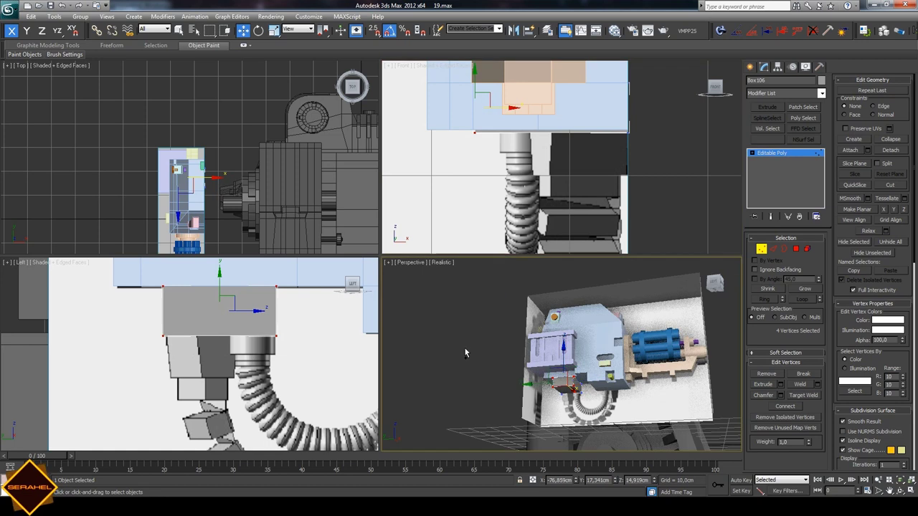
scroll(521, 376, up, 5)
click(889, 491)
mouse_move(566, 366)
mouse_down()
mouse_move(595, 354)
mouse_move(597, 338)
mouse_up()
key(w)
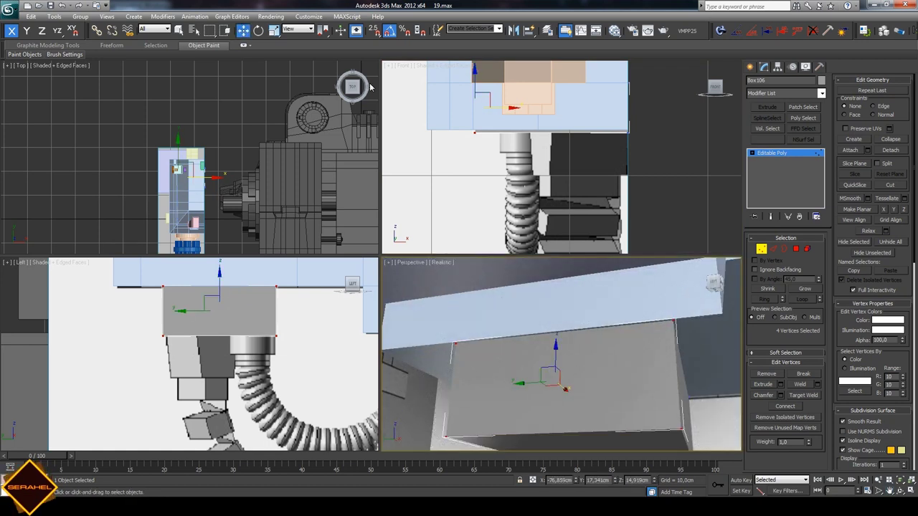
click(512, 109)
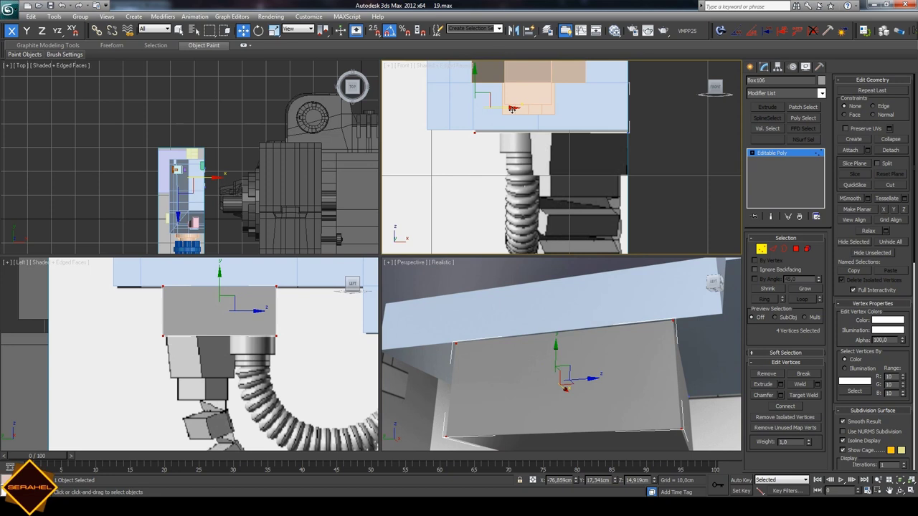
drag(510, 109, 507, 107)
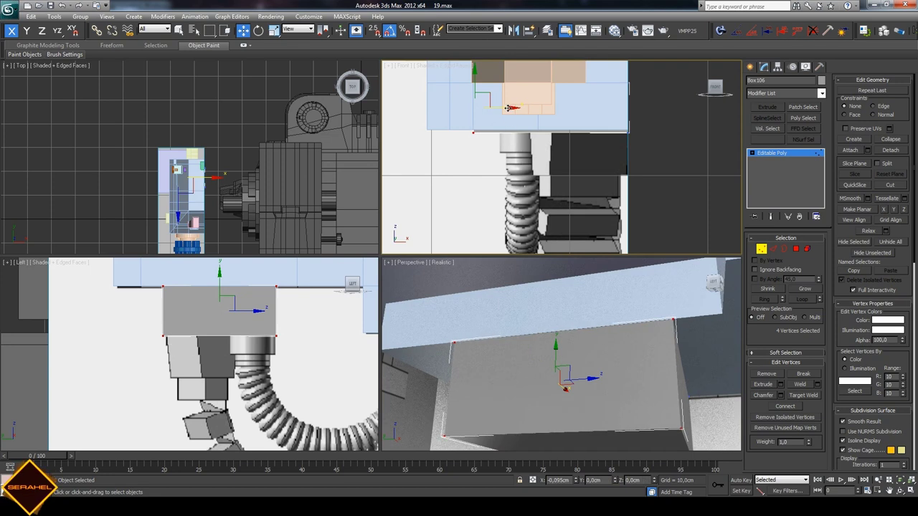
- Nudge the selected vertices slightly along Y in the Left view
middle_click(159, 292)
middle_drag(266, 339, 266, 368)
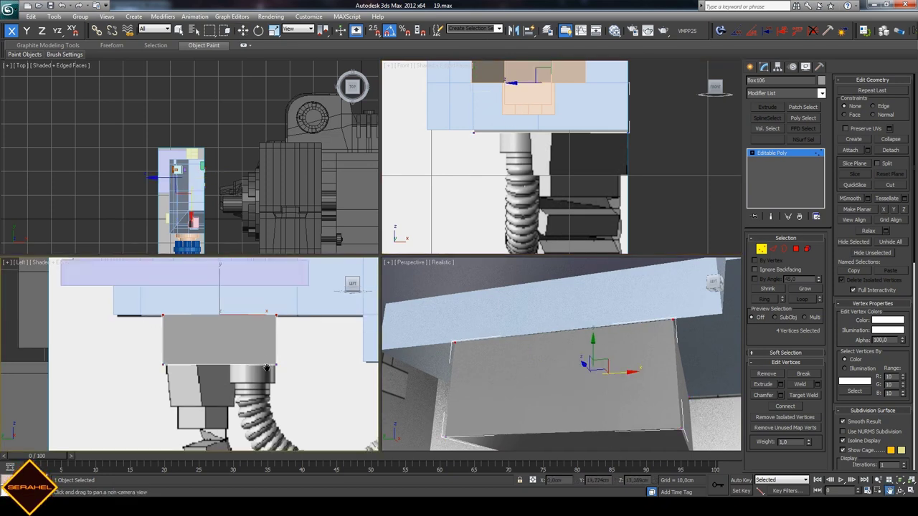
scroll(266, 368, up, 3)
scroll(270, 350, up, 2)
click(243, 30)
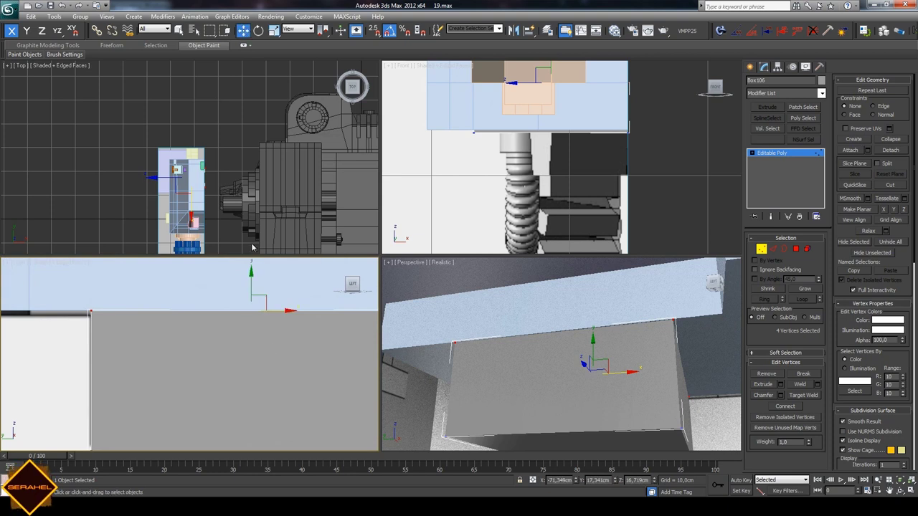
drag(251, 274, 253, 276)
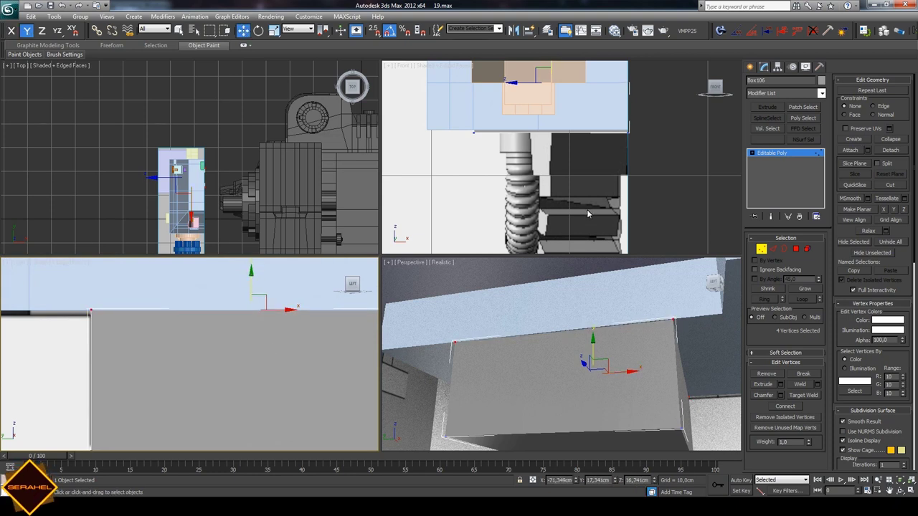
- Reselect the box's left-edge vertices in the Front view, then clear the selection
click(889, 490)
scroll(517, 194, up, 2)
scroll(516, 194, up, 1)
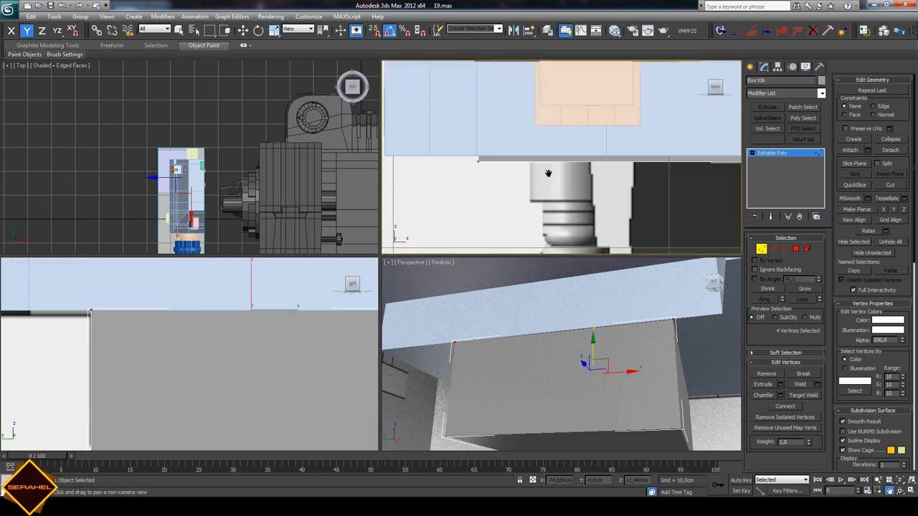
scroll(516, 193, up, 1)
drag(515, 193, 535, 198)
click(242, 30)
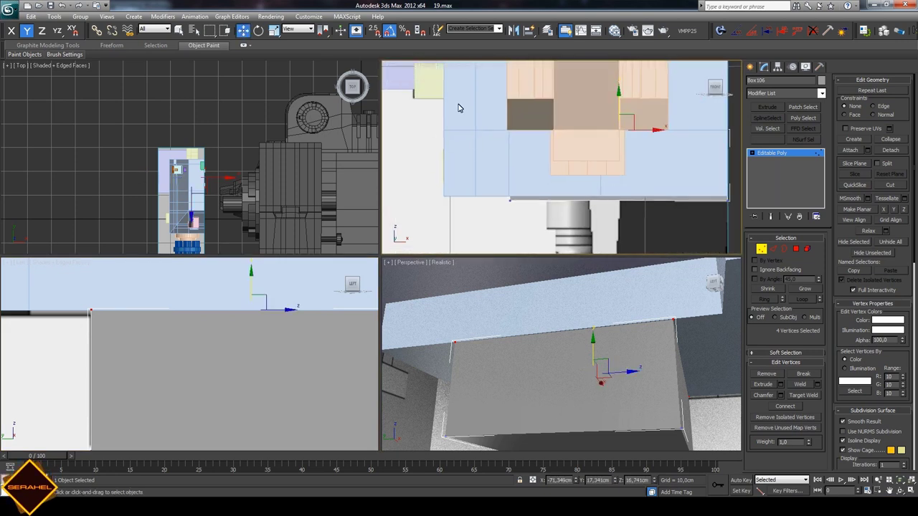
drag(506, 159, 510, 198)
scroll(532, 178, up, 2)
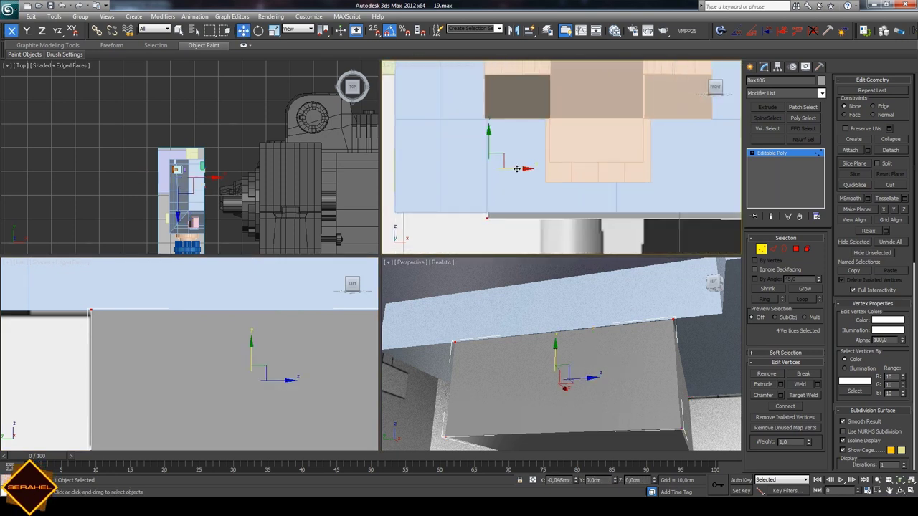
click(699, 343)
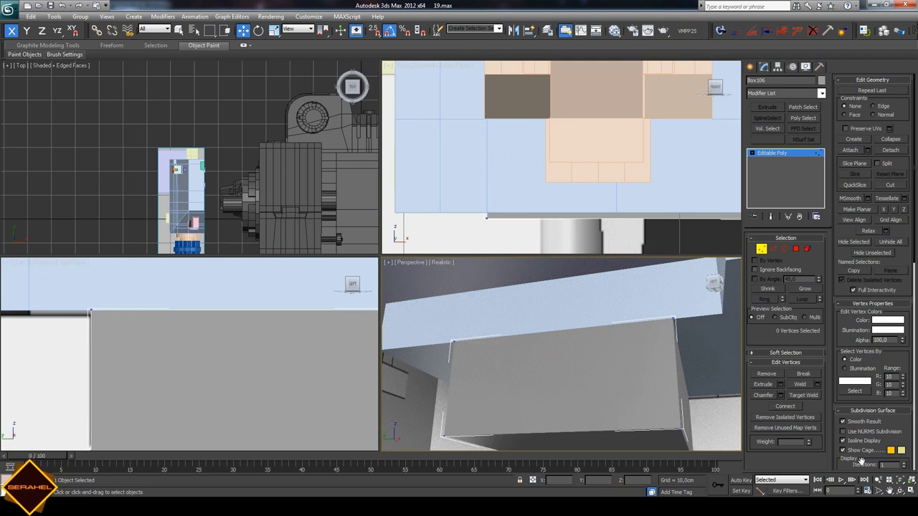
- Nudge the four left-edge vertices of Box106 slightly right along X, then deselect
click(901, 490)
drag(616, 362, 616, 352)
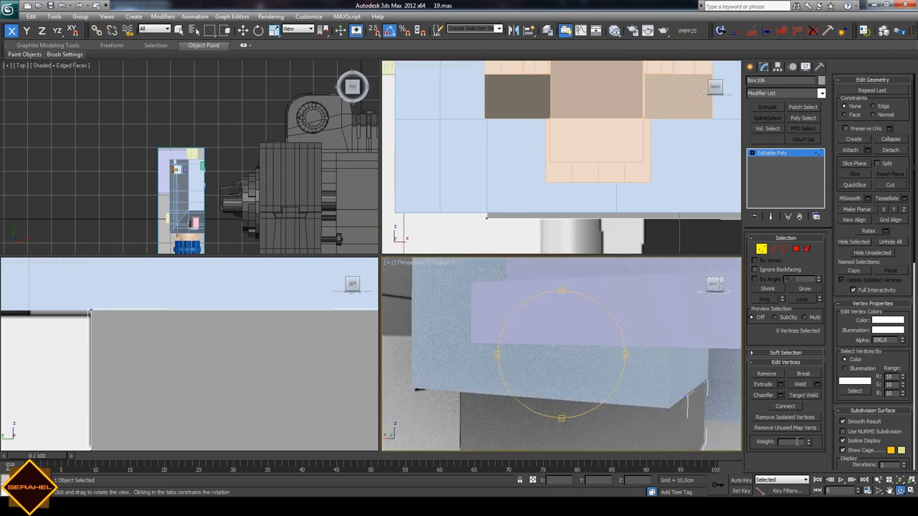
click(243, 30)
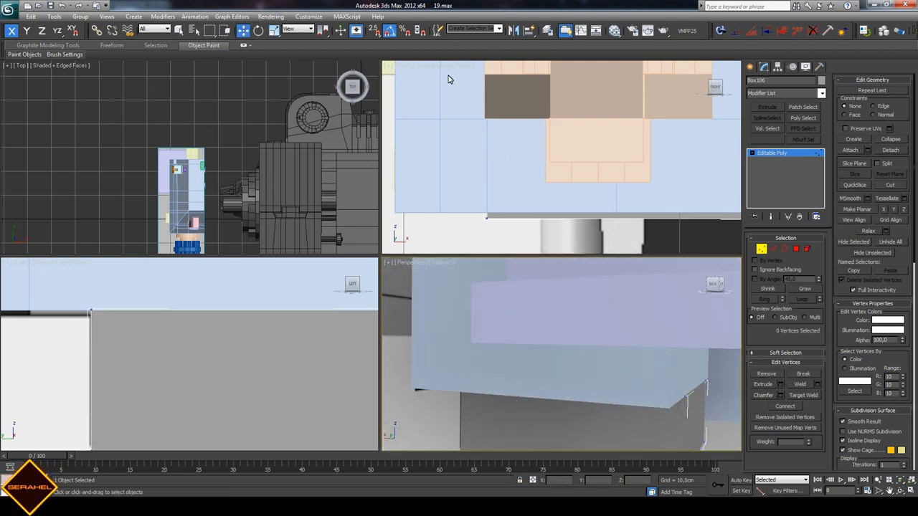
drag(451, 79, 514, 245)
ctrl+alt+middle_drag(514, 245, 489, 209)
drag(482, 175, 484, 177)
click(485, 176)
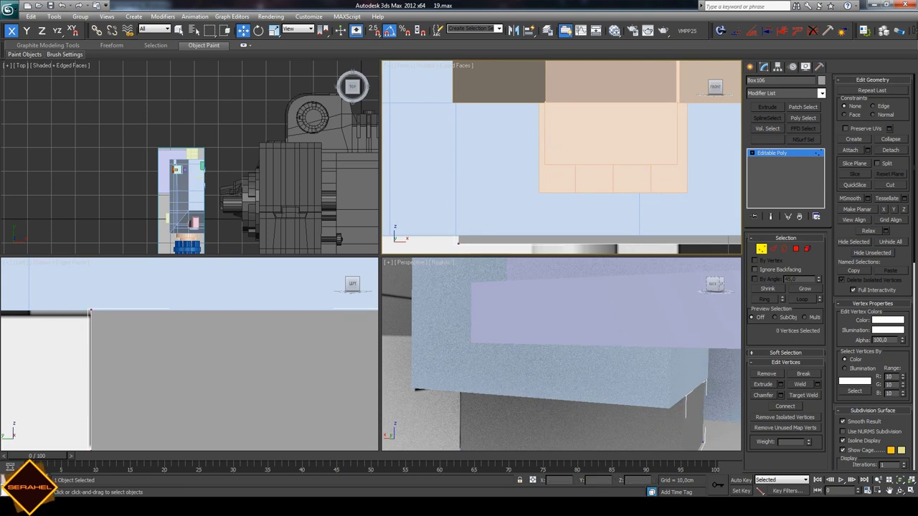
- Orbit toward the cable chain and choose Box from Standard Primitives
click(900, 491)
mouse_move(661, 368)
mouse_down()
mouse_move(522, 337)
mouse_move(688, 439)
mouse_move(702, 400)
mouse_up()
click(890, 490)
click(750, 66)
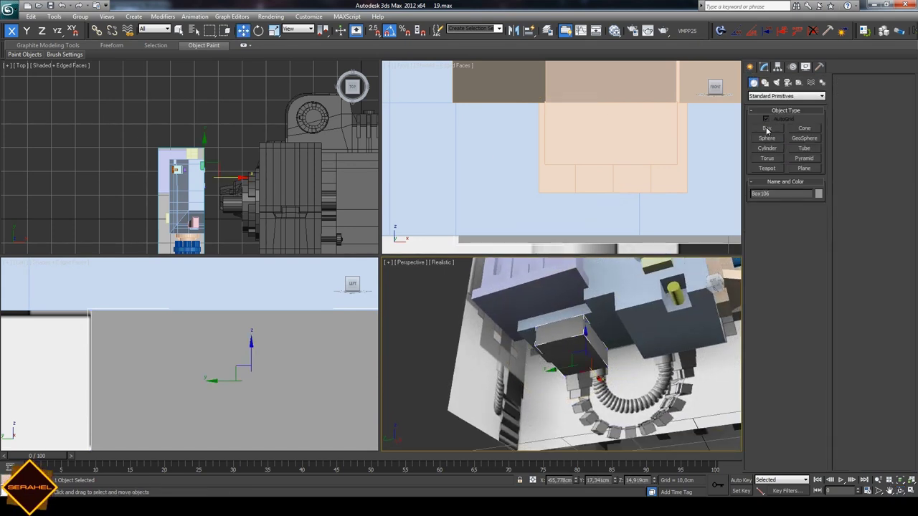
click(768, 127)
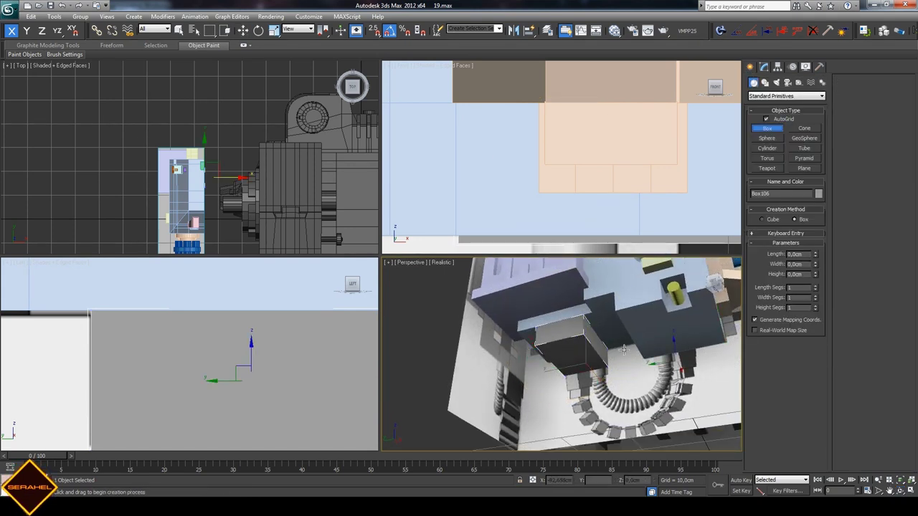
click(898, 492)
drag(538, 330, 578, 340)
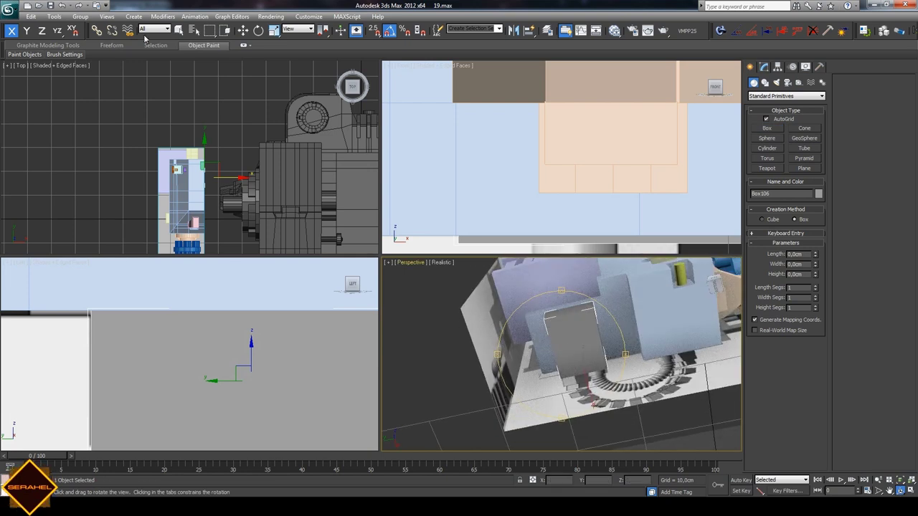
- Draw yellow Box107 (about 9,075 × 8,991cm) beside the cable chain and open its conversion menu
click(179, 31)
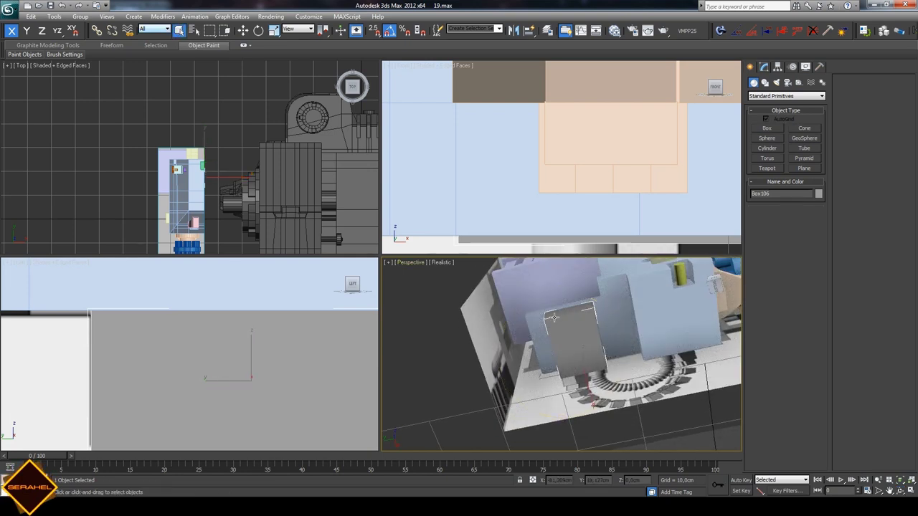
click(592, 369)
click(766, 128)
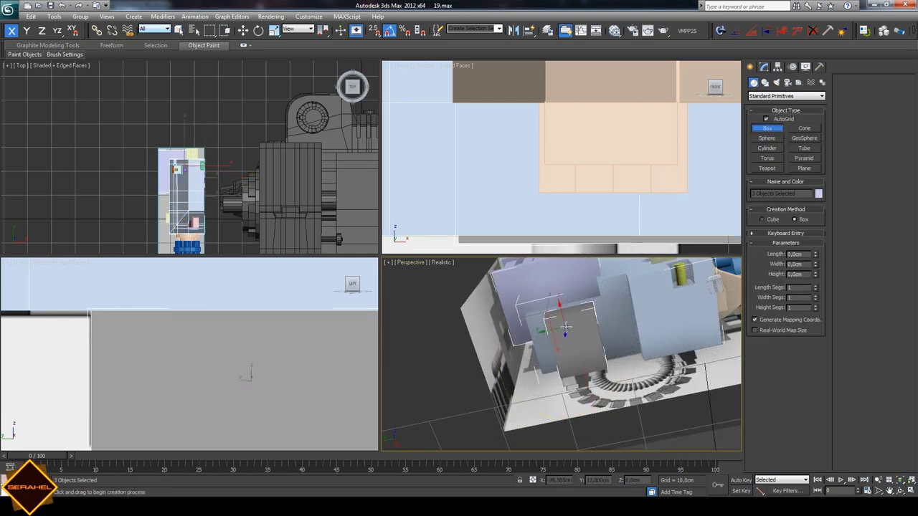
drag(566, 327, 597, 369)
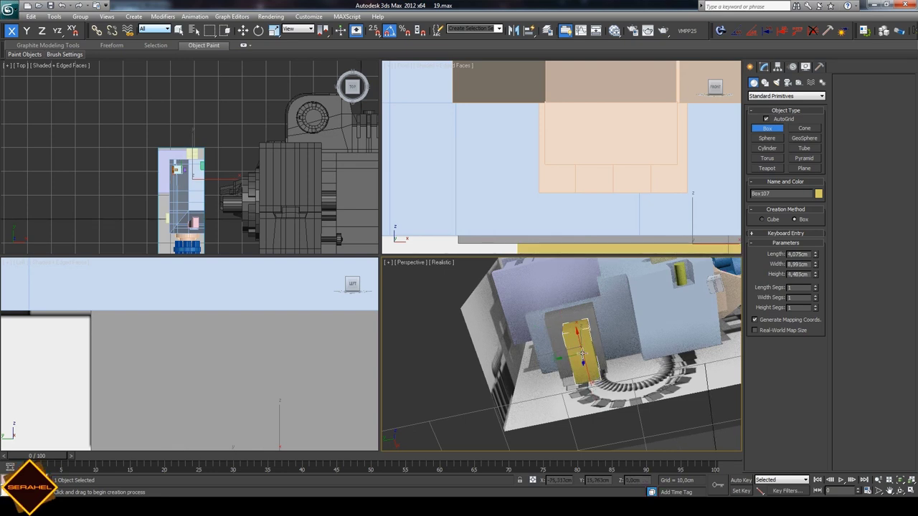
right_click(583, 355)
right_click(583, 355)
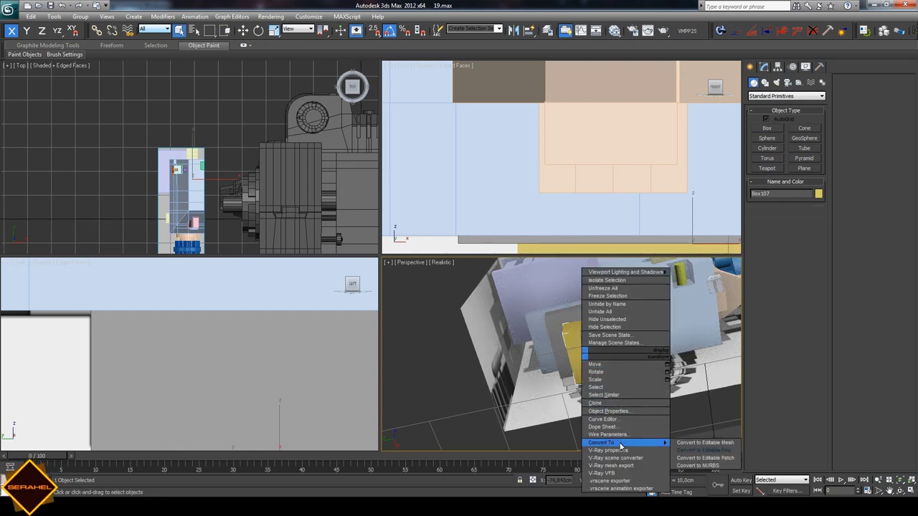
- Convert Box107 to Editable Poly and try tapering its bottom vertices, then undo
click(705, 450)
scroll(560, 157, down, 3)
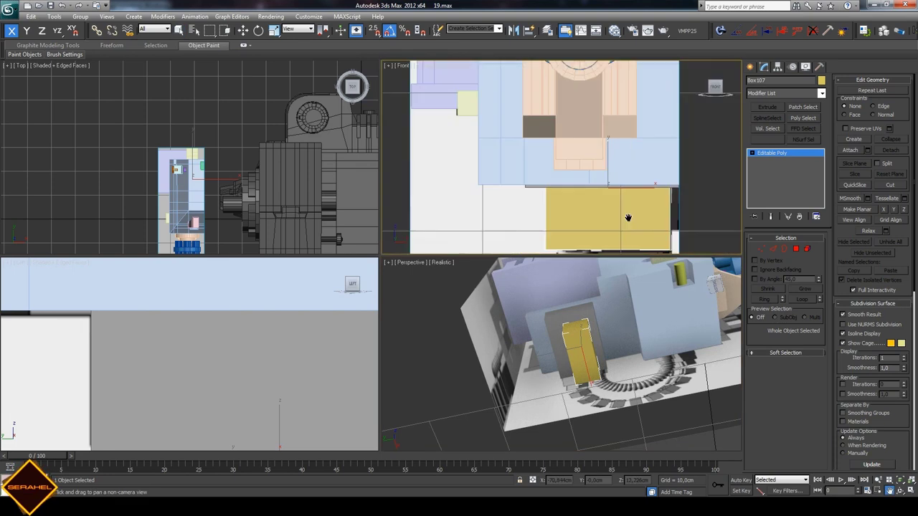
middle_drag(631, 215, 622, 164)
click(761, 249)
drag(468, 180, 648, 225)
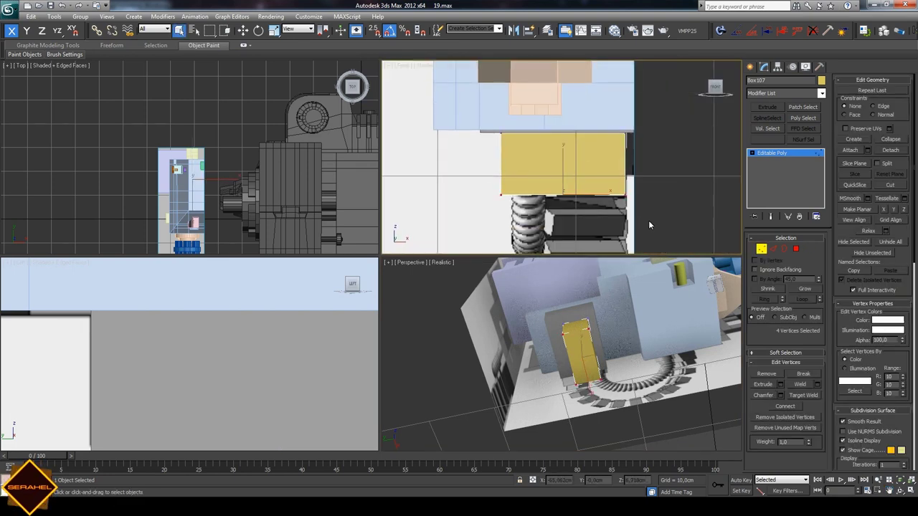
key(w)
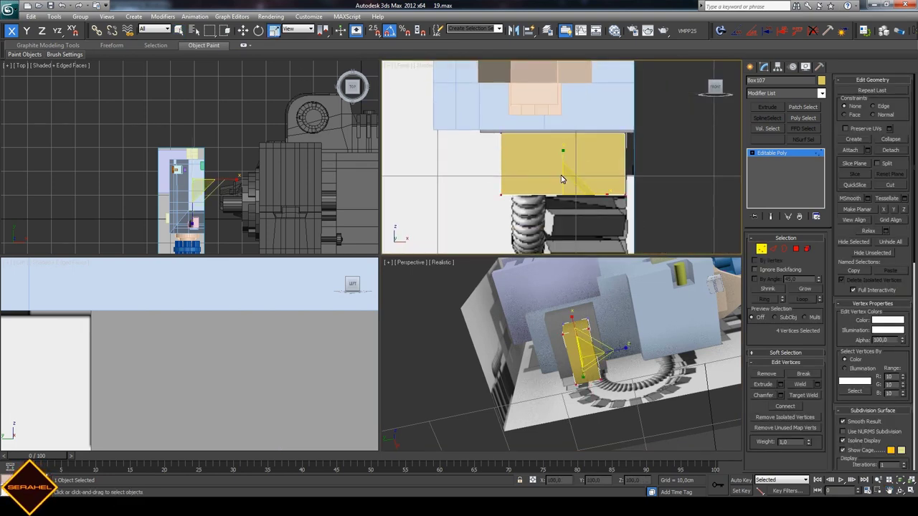
drag(568, 192, 563, 205)
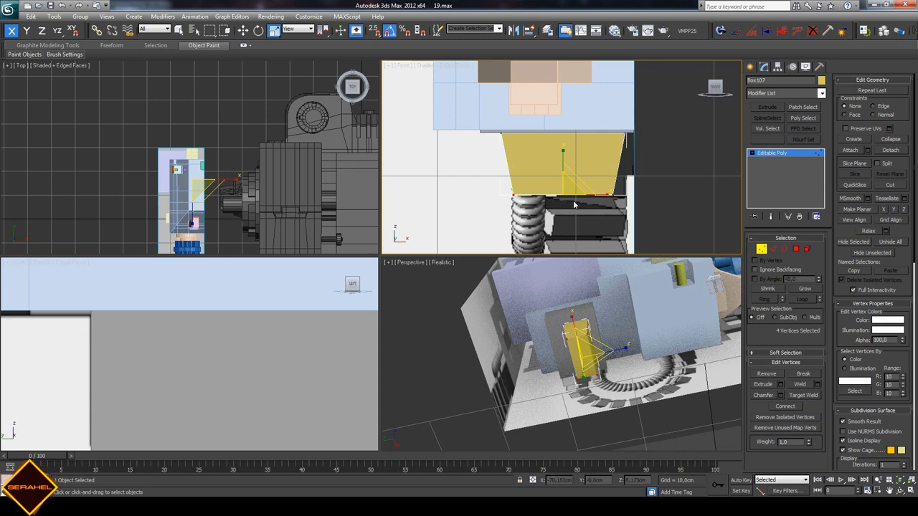
drag(563, 193, 565, 189)
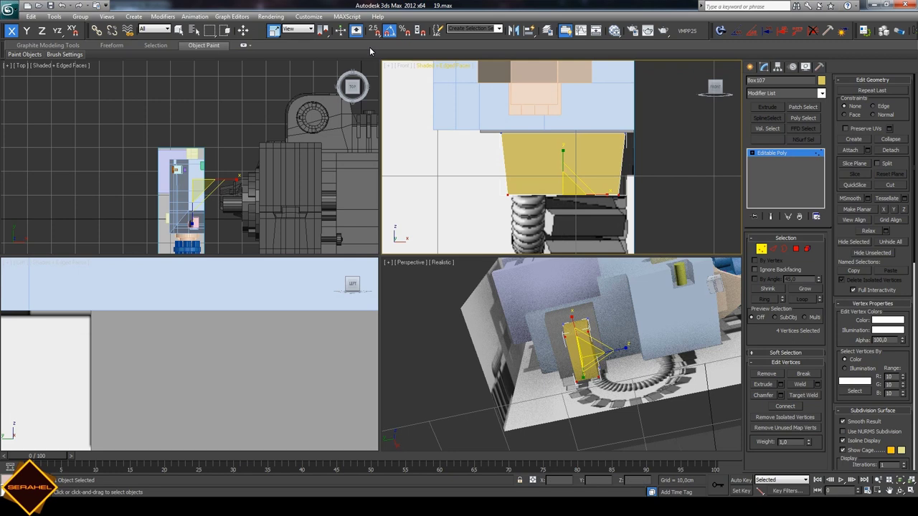
key(w)
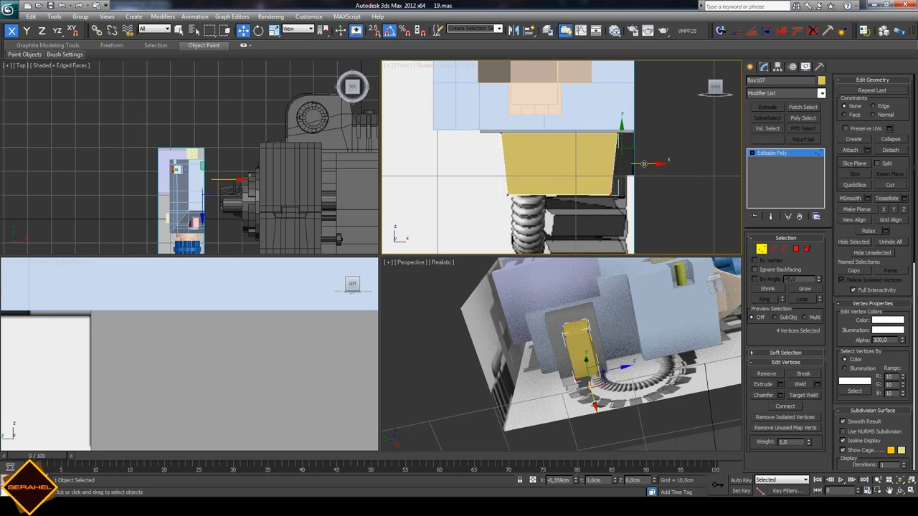
key(ctrl+z)
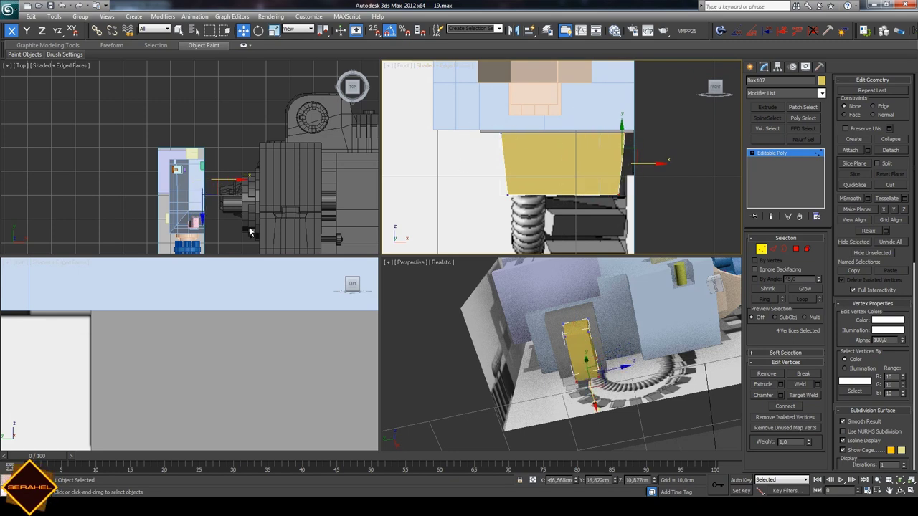
- Narrow the yellow block by shifting vertices left, then move the whole block left
click(888, 492)
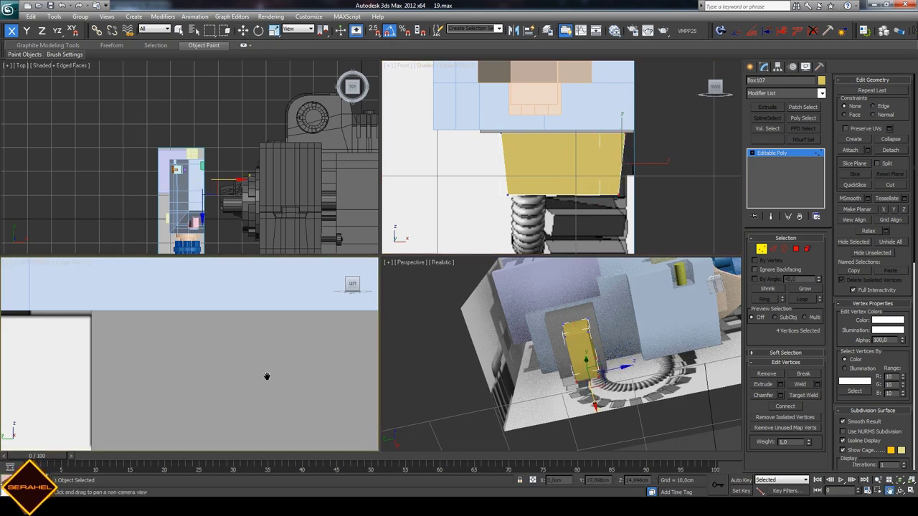
mouse_move(266, 375)
mouse_down()
mouse_move(266, 328)
mouse_move(256, 338)
mouse_up()
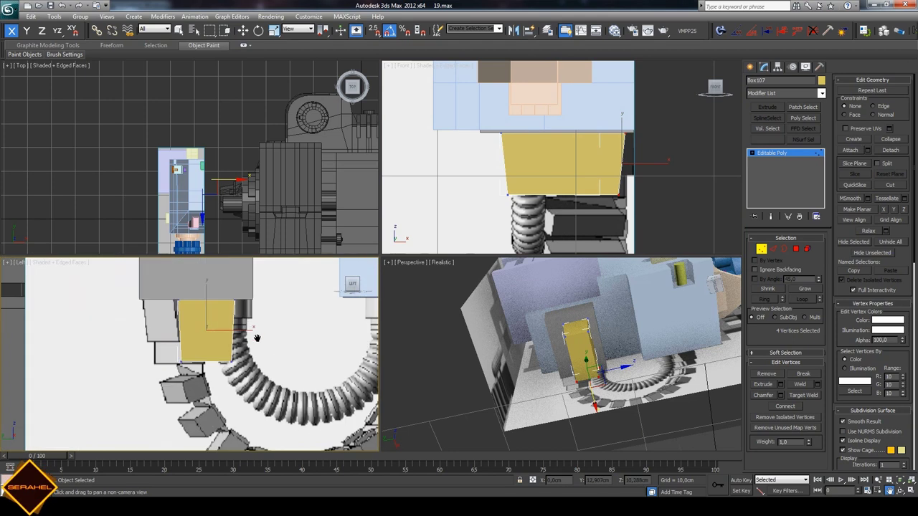
click(243, 31)
scroll(250, 362, up, 2)
drag(283, 321, 262, 322)
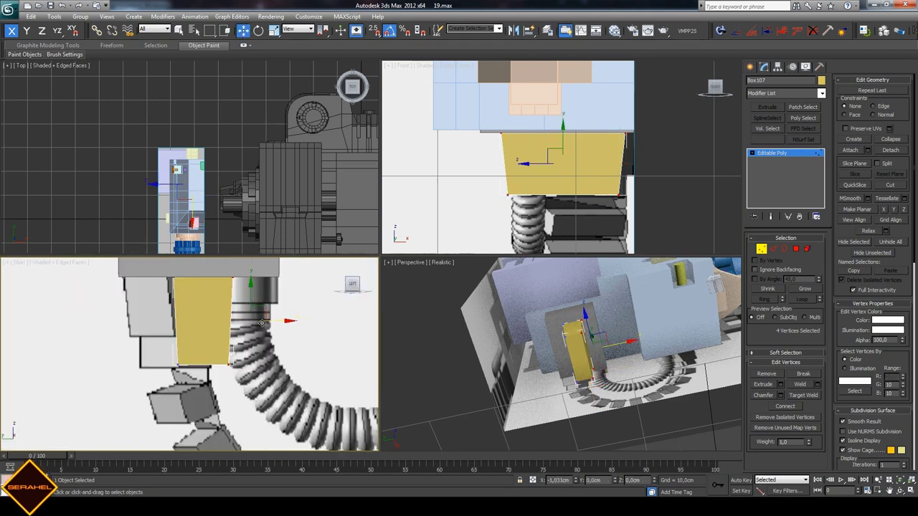
click(748, 65)
drag(238, 279, 188, 279)
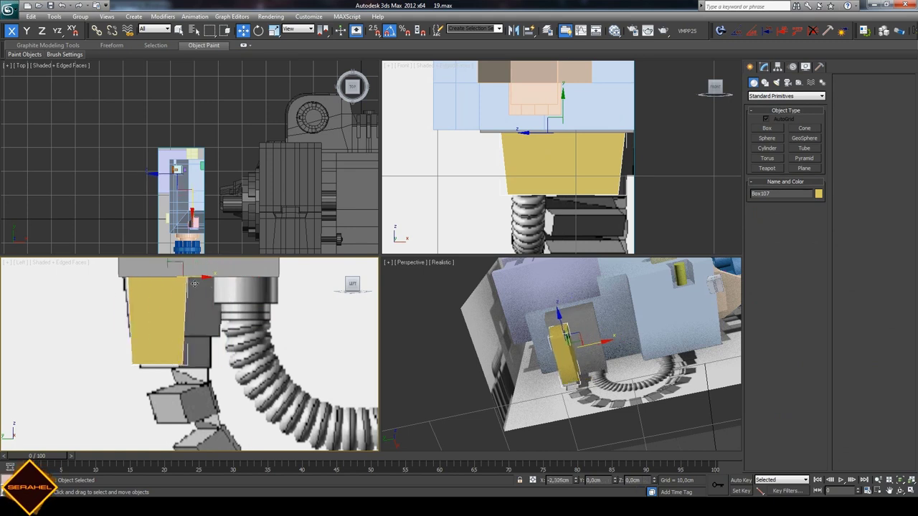
- Raise the bottom vertices to shorten the block and pull its right edge inward
click(777, 67)
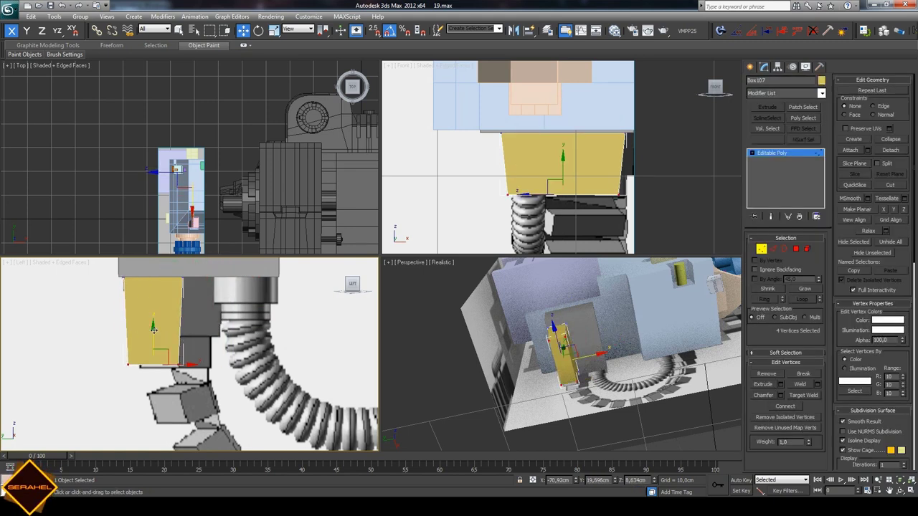
drag(153, 328, 150, 301)
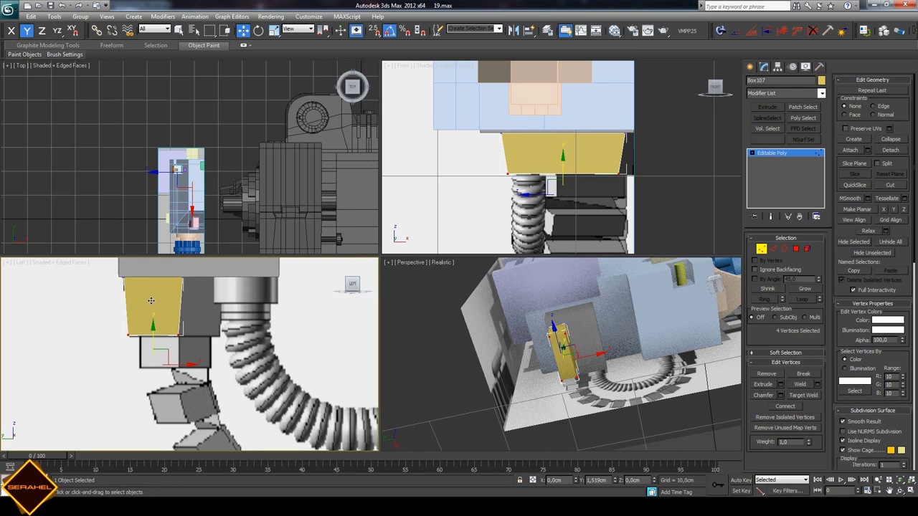
drag(175, 270, 190, 341)
key(F5)
drag(205, 306, 197, 308)
click(197, 308)
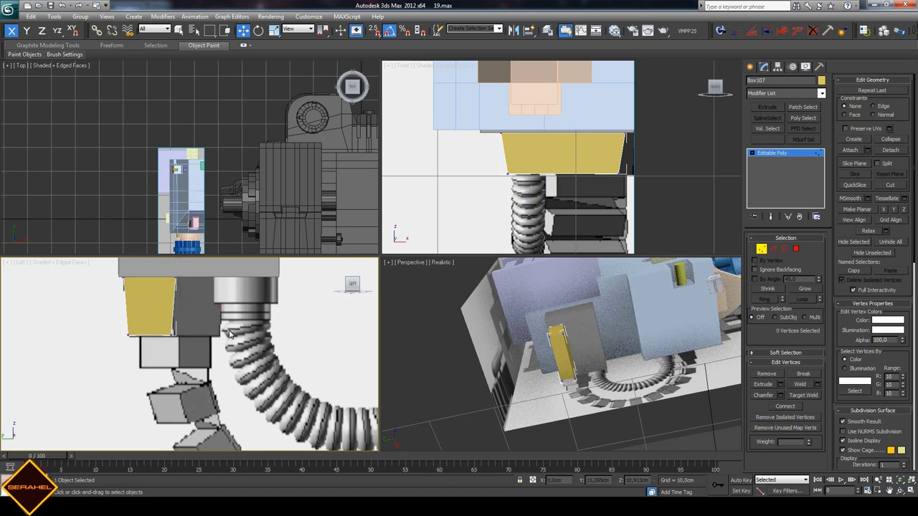
click(705, 144)
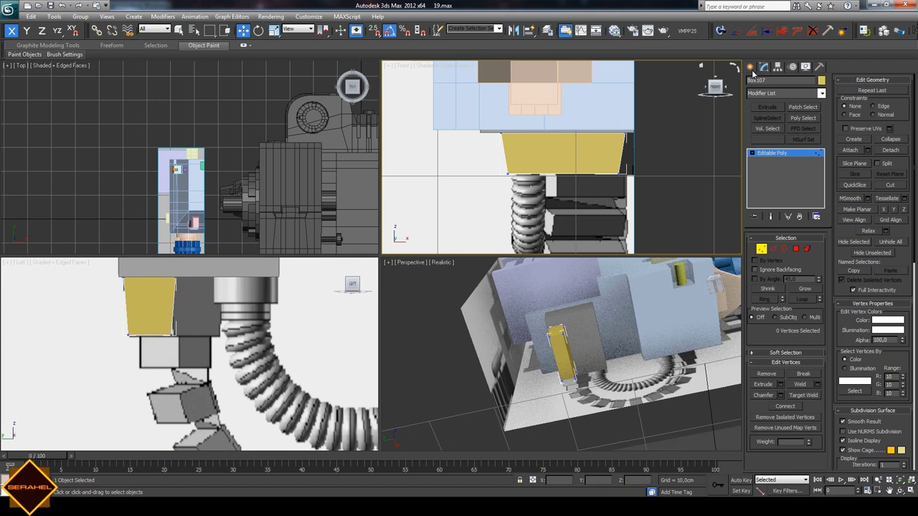
click(751, 66)
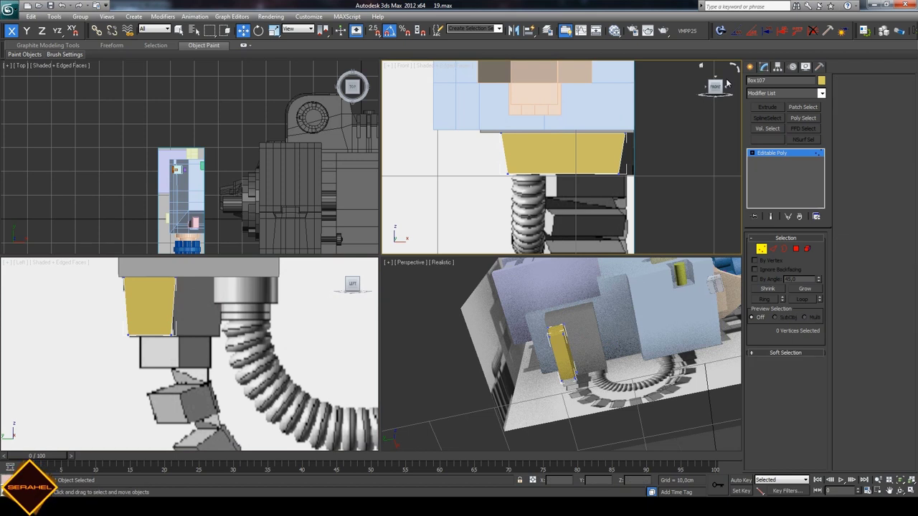
- Tilt the yellow block about 15° on its local Z axis and slide it right under the housing
click(901, 490)
drag(545, 358, 587, 344)
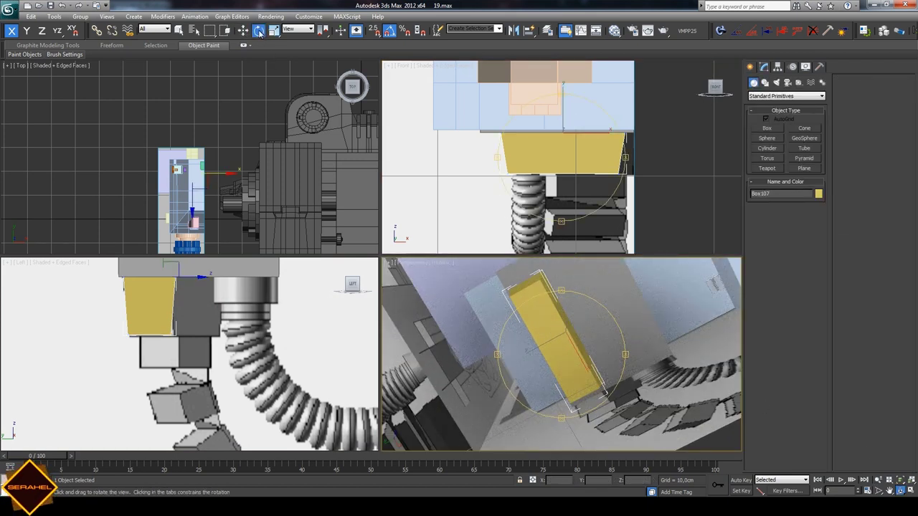
click(259, 32)
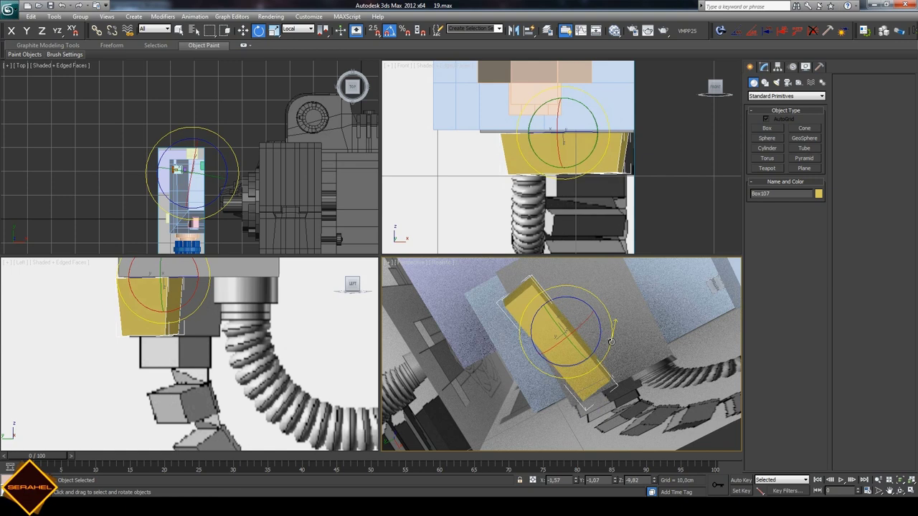
drag(610, 342, 599, 334)
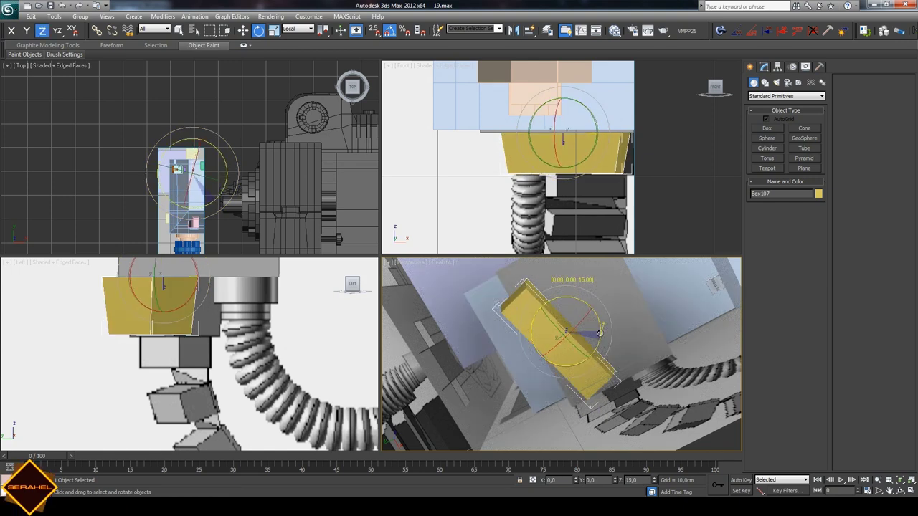
click(243, 30)
click(140, 303)
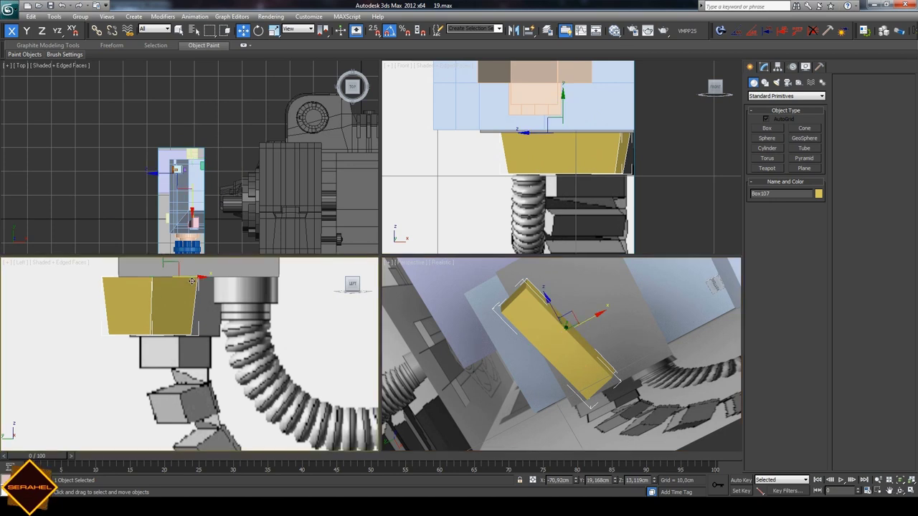
drag(192, 280, 212, 275)
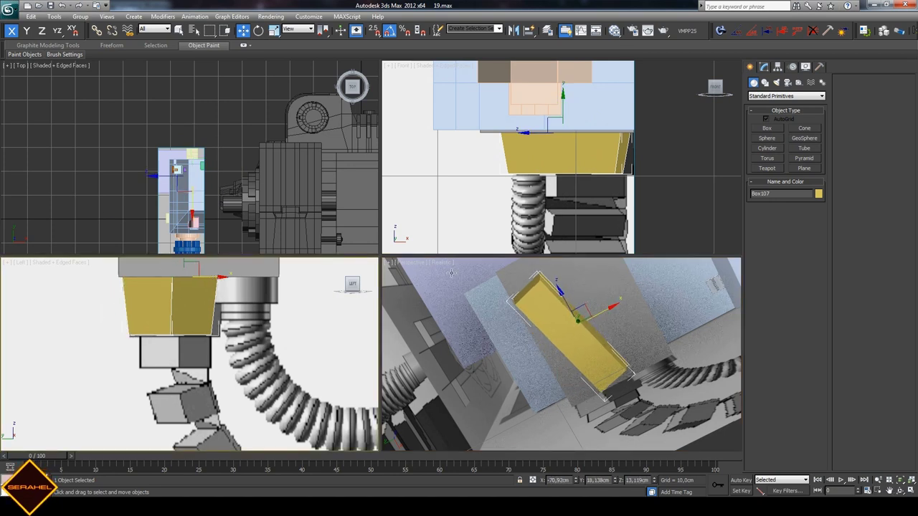
- Rotate the block a little further and move it farther right beneath the housing
click(274, 31)
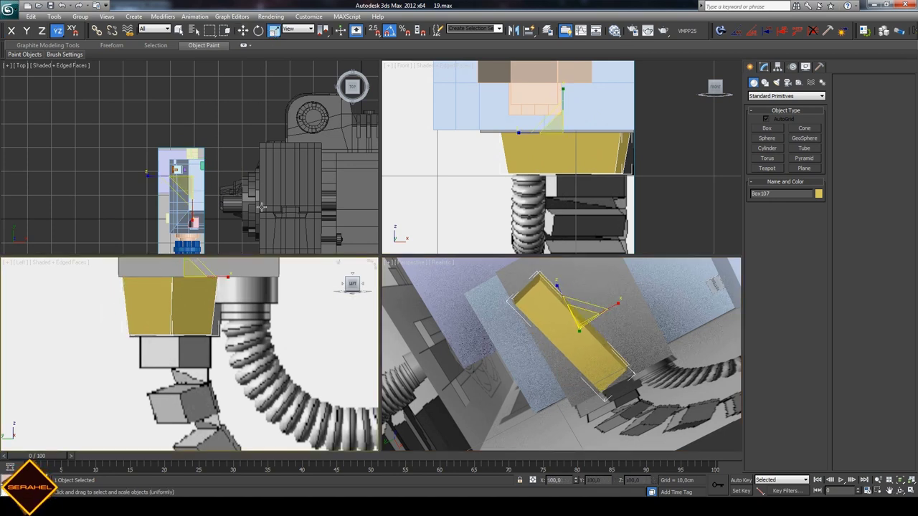
click(259, 30)
click(578, 336)
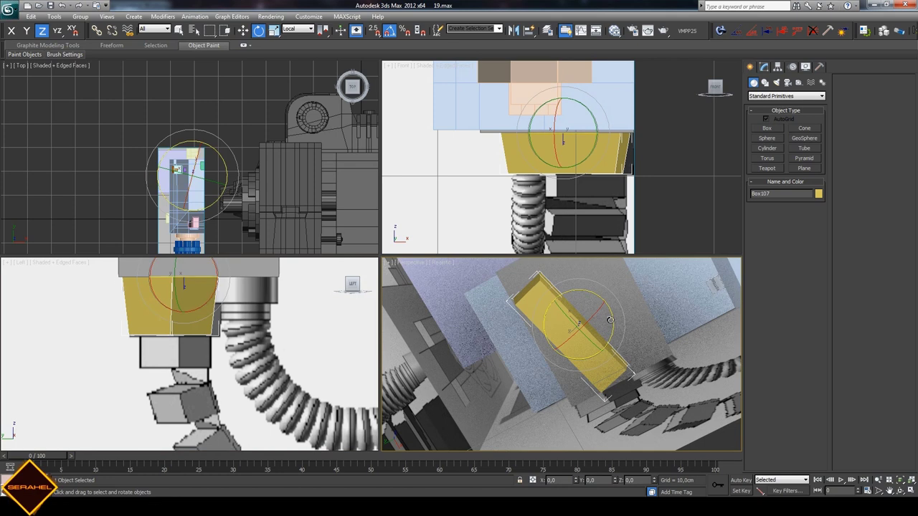
drag(609, 320, 607, 317)
click(243, 31)
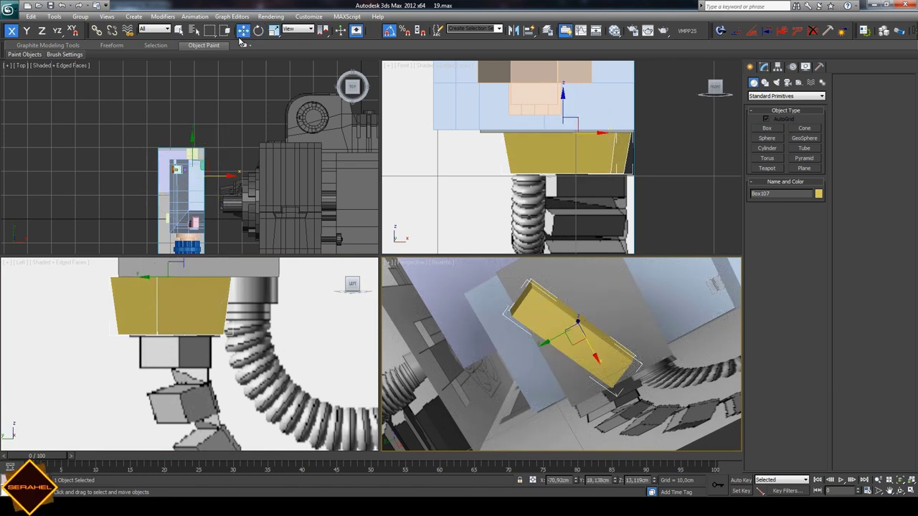
drag(161, 282, 226, 278)
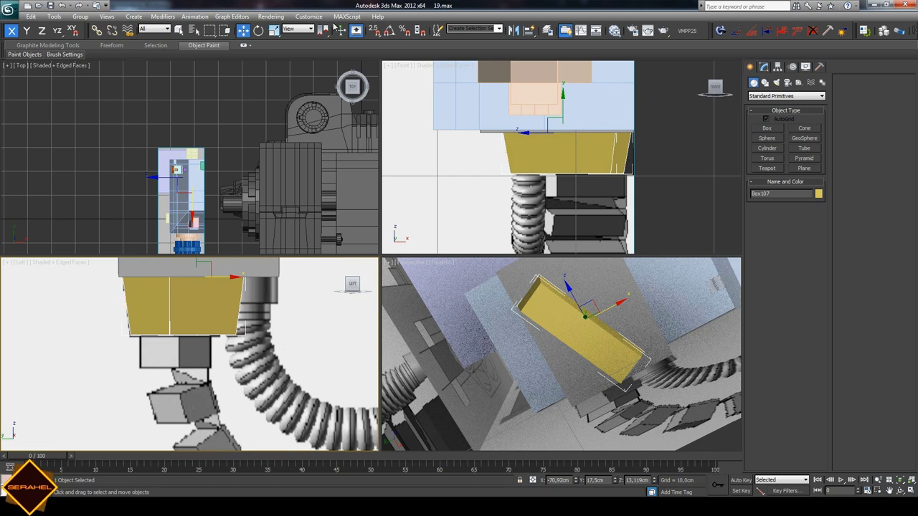
- Fine-tune the block's rotation and nudge it into its final place under the housing
click(261, 33)
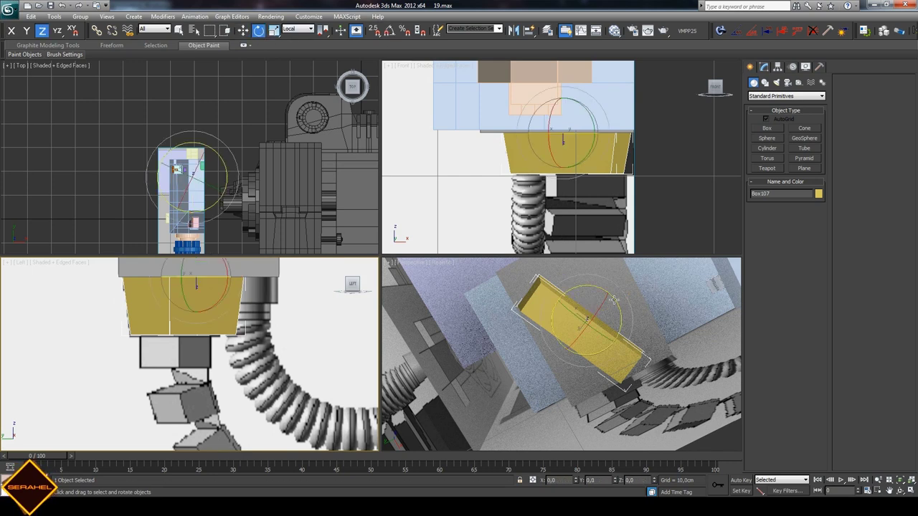
key(F6)
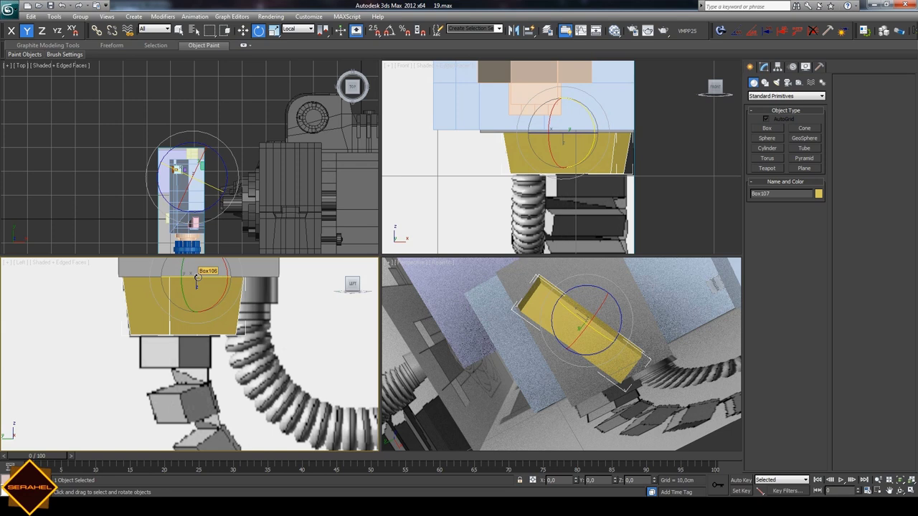
drag(197, 278, 199, 280)
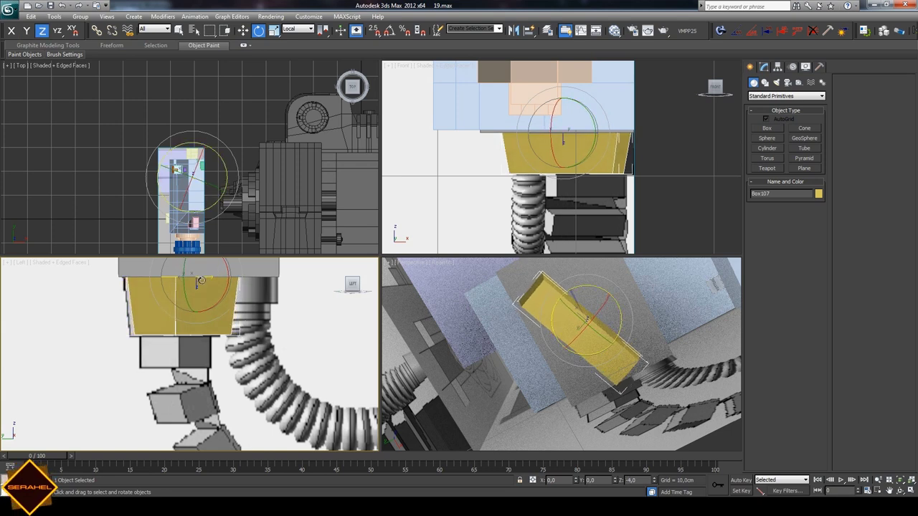
key(w)
drag(219, 280, 215, 278)
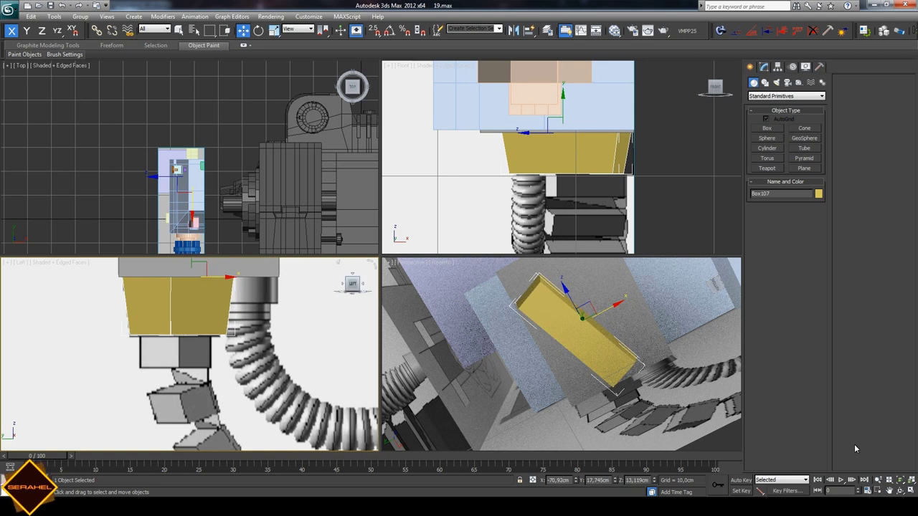
click(899, 490)
mouse_move(605, 370)
mouse_down()
mouse_move(595, 382)
mouse_move(610, 387)
mouse_up()
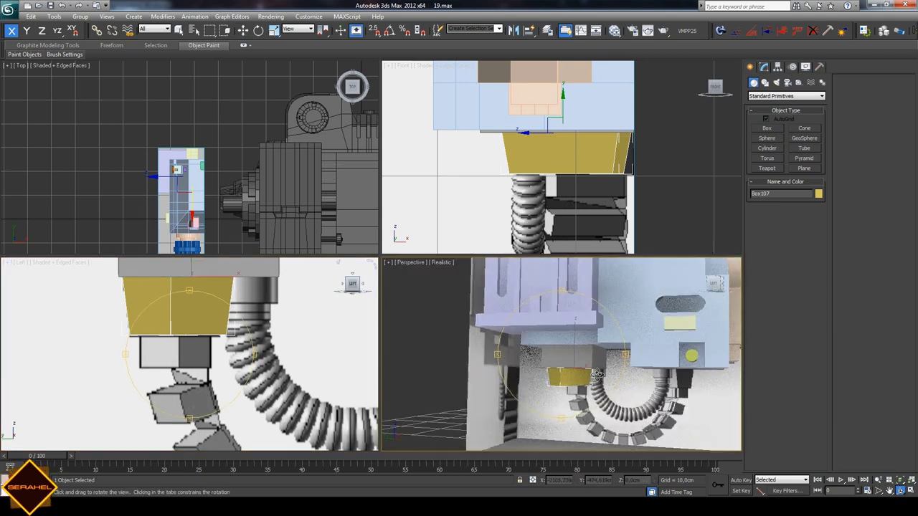
- Clone the tapered yellow block as Box108 onto the cable chain's right end
click(889, 490)
drag(607, 208, 600, 193)
scroll(131, 356, down, 3)
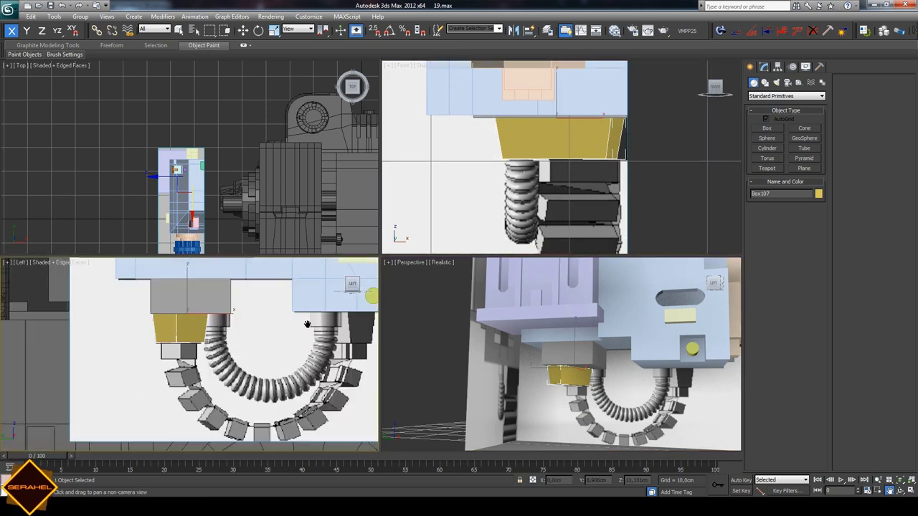
scroll(131, 356, down, 2)
click(243, 30)
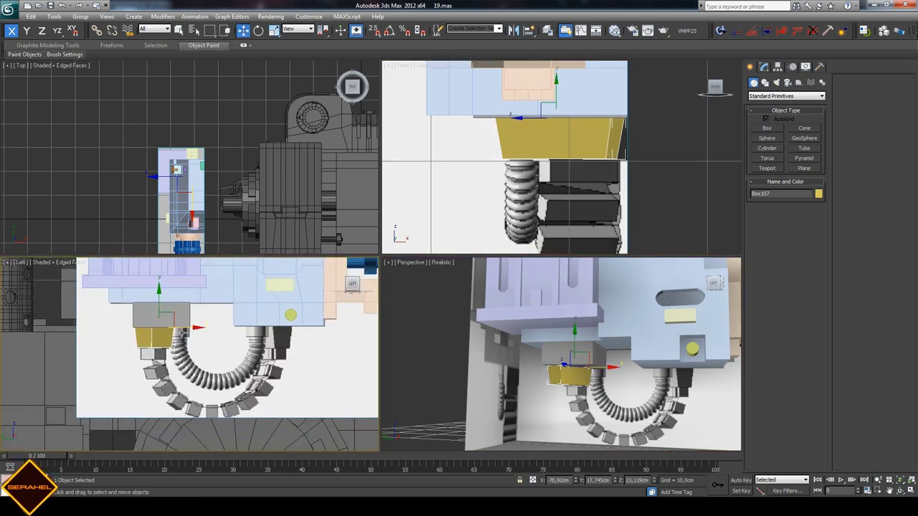
shift+drag(195, 327, 304, 327)
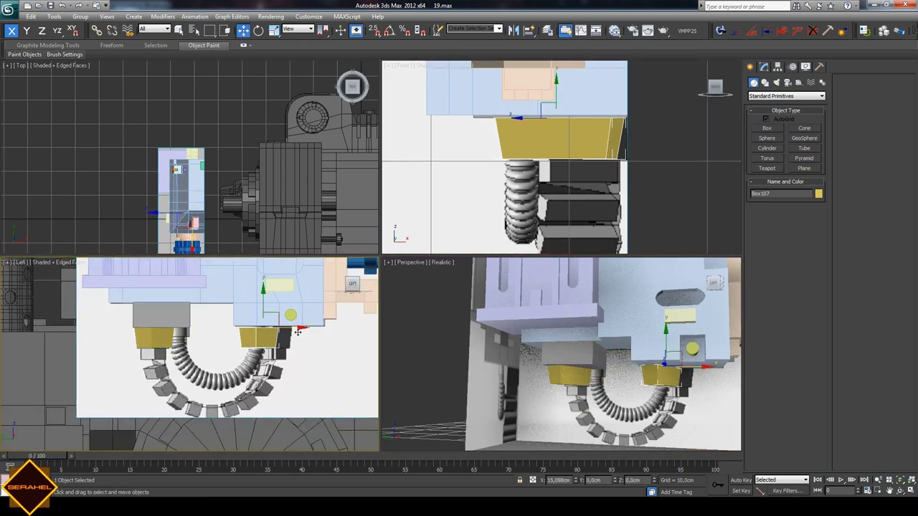
click(461, 291)
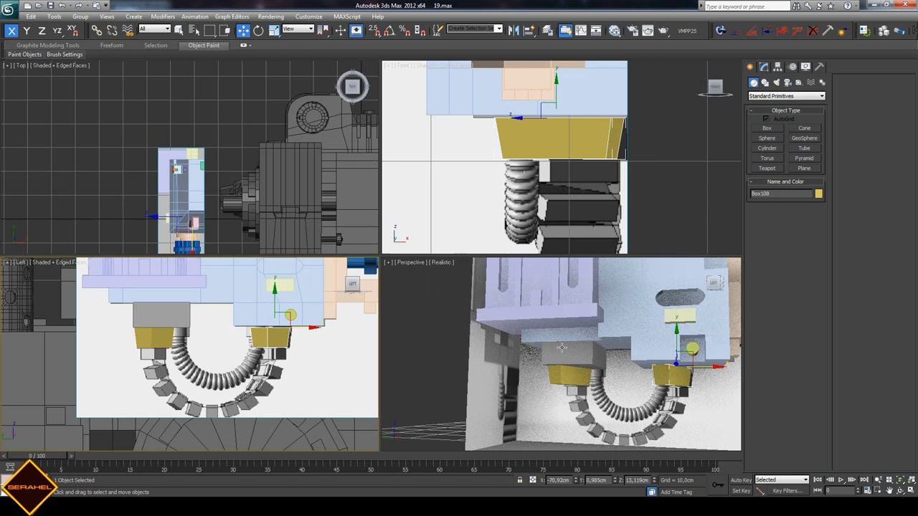
- Select the blue plane Plane009 and switch to its vertex sub-object level
click(888, 489)
scroll(268, 338, up, 2)
scroll(250, 368, up, 2)
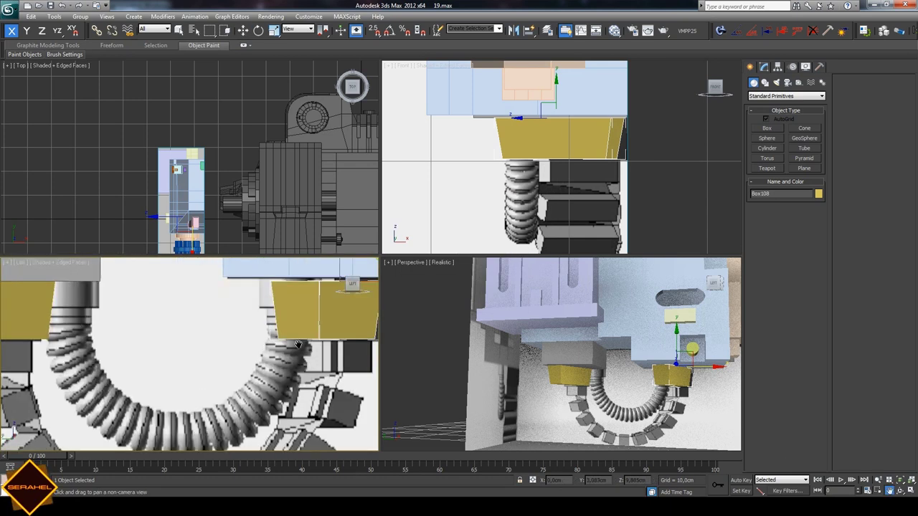
scroll(250, 368, up, 2)
drag(274, 356, 249, 351)
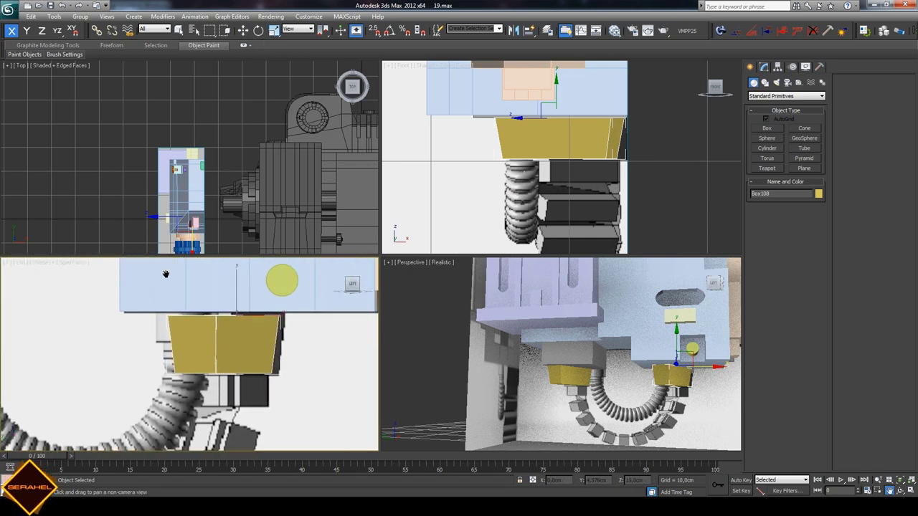
click(179, 29)
click(183, 291)
scroll(183, 358, down, 3)
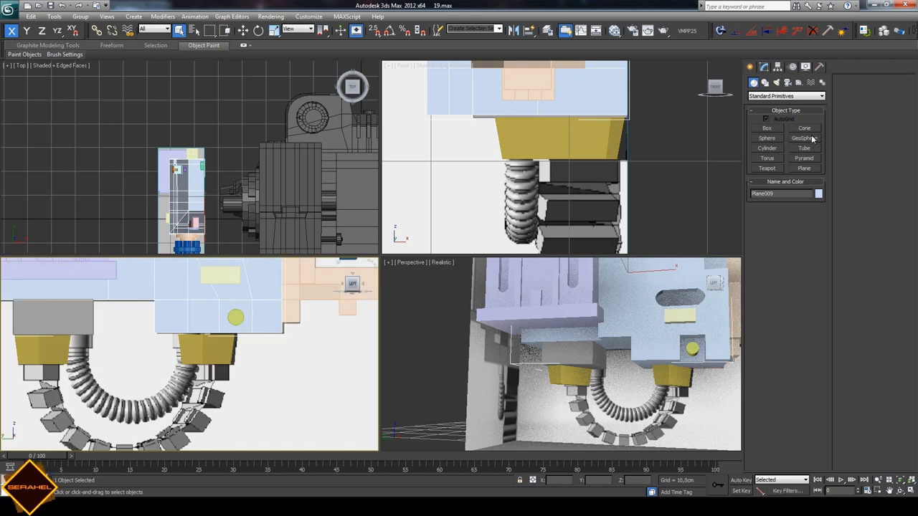
click(764, 66)
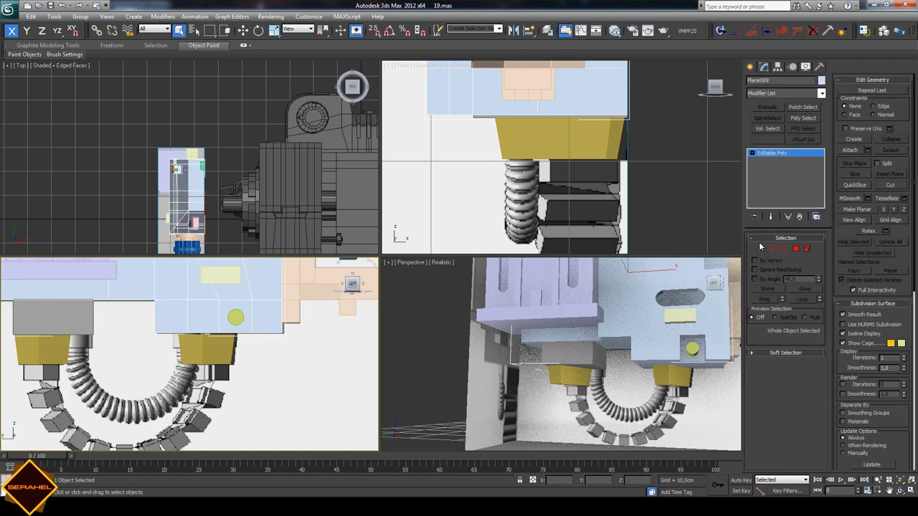
key(1)
scroll(298, 337, up, 3)
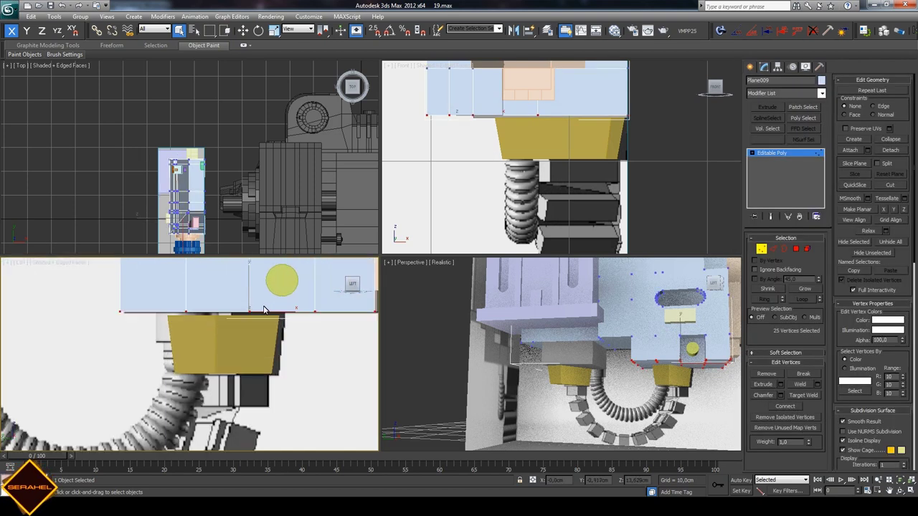
click(243, 30)
- Lower the blue plane's bottom vertices slightly and leave vertex editing
drag(251, 286, 250, 290)
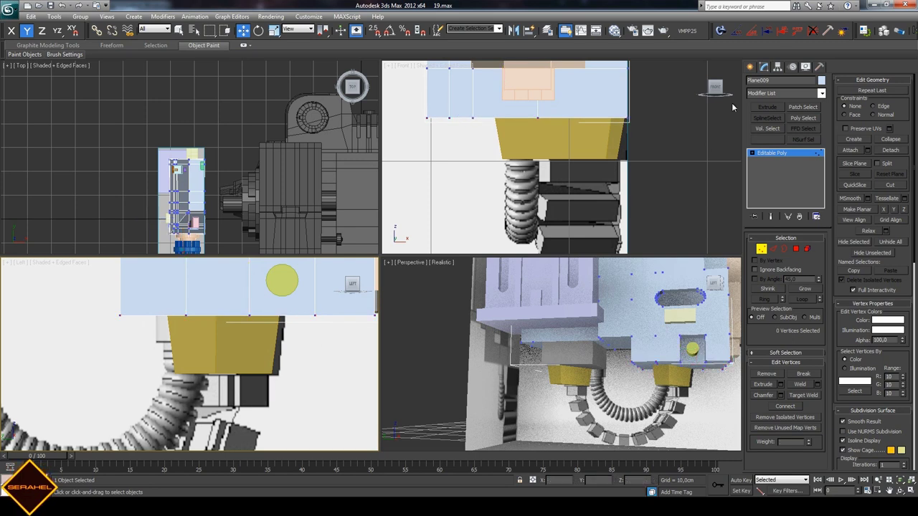
click(750, 66)
click(206, 355)
- Rotate Box108 -60° about its local Z with Angle Snap and shift it slightly right
key(e)
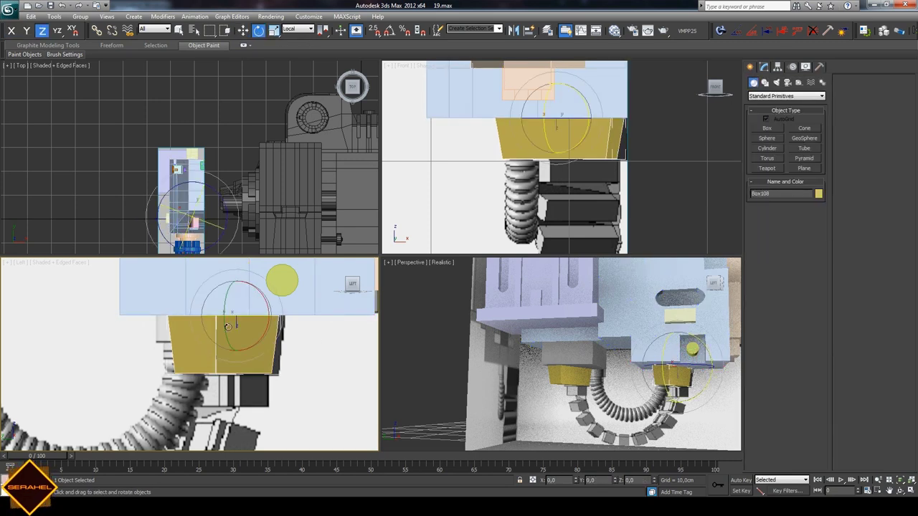
drag(212, 316, 249, 326)
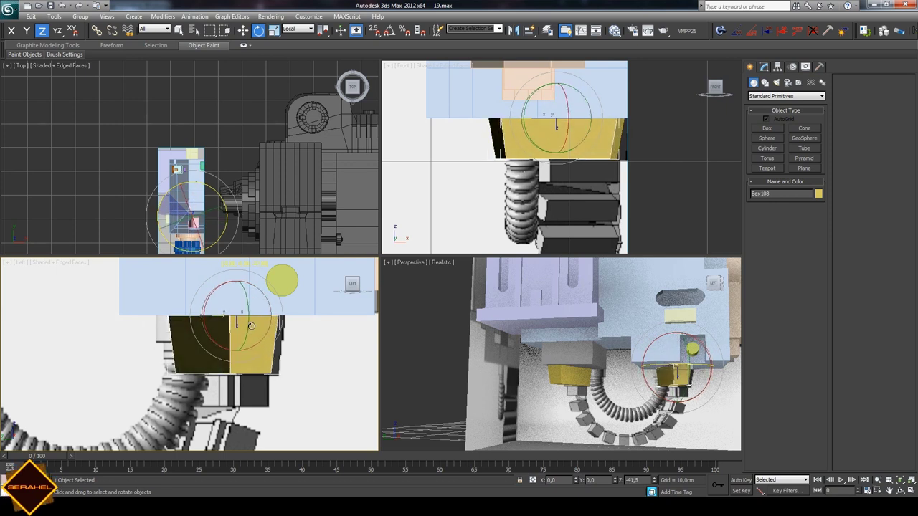
right_click(249, 327)
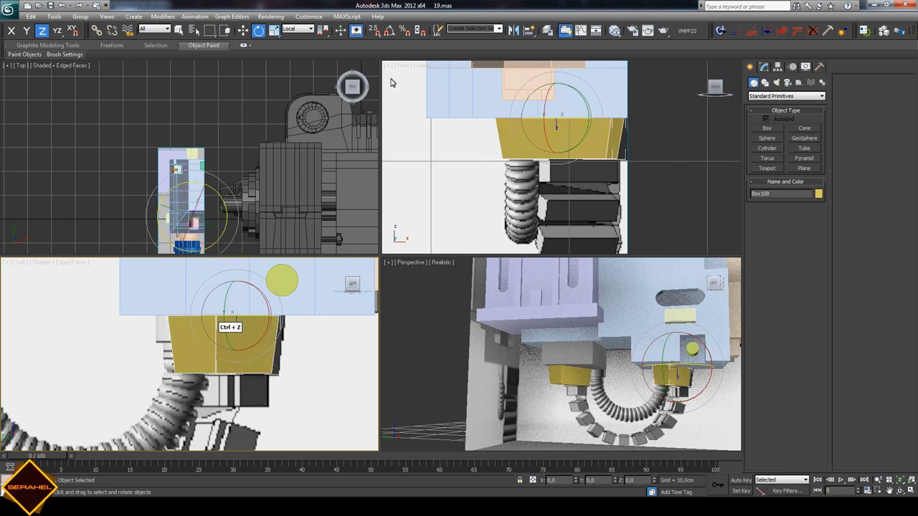
key(a)
mouse_move(212, 317)
mouse_down()
mouse_move(240, 320)
mouse_move(231, 320)
mouse_up()
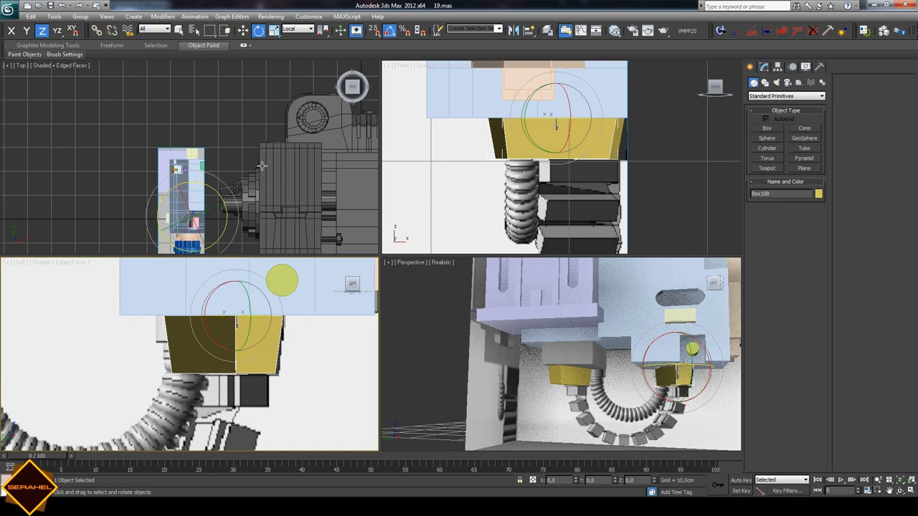
key(w)
drag(263, 317, 266, 317)
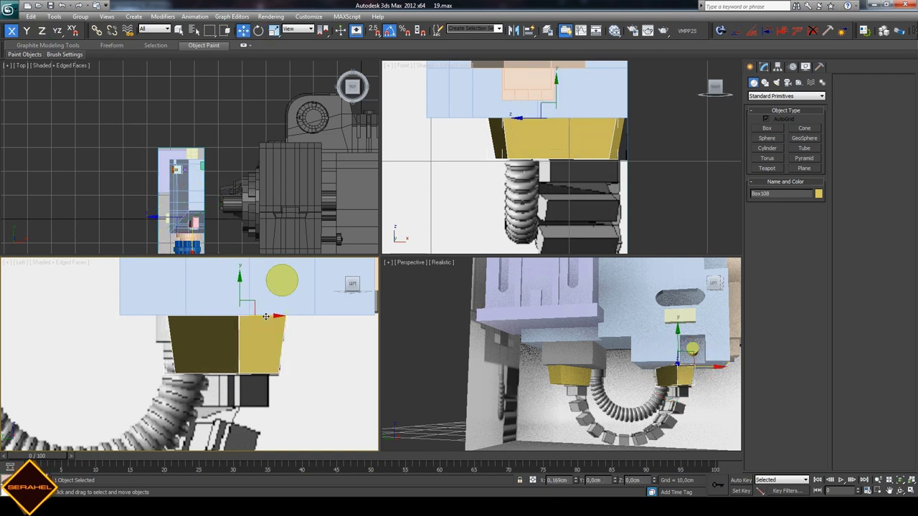
click(361, 327)
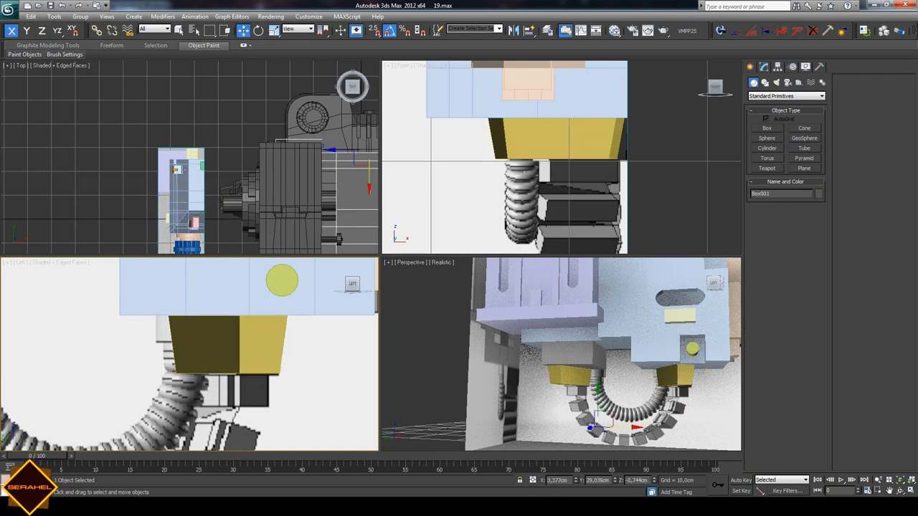
click(889, 491)
- Orbit the Perspective view steeply to look up at the yellow blocks and cable chain
mouse_move(613, 384)
mouse_down()
mouse_move(619, 309)
mouse_move(556, 367)
mouse_up()
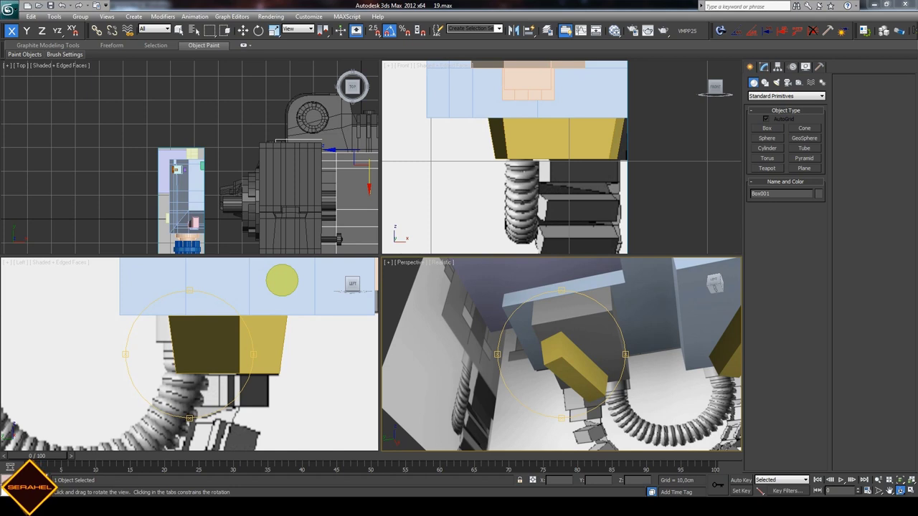
mouse_move(583, 361)
mouse_down()
mouse_move(574, 343)
mouse_move(595, 338)
mouse_up()
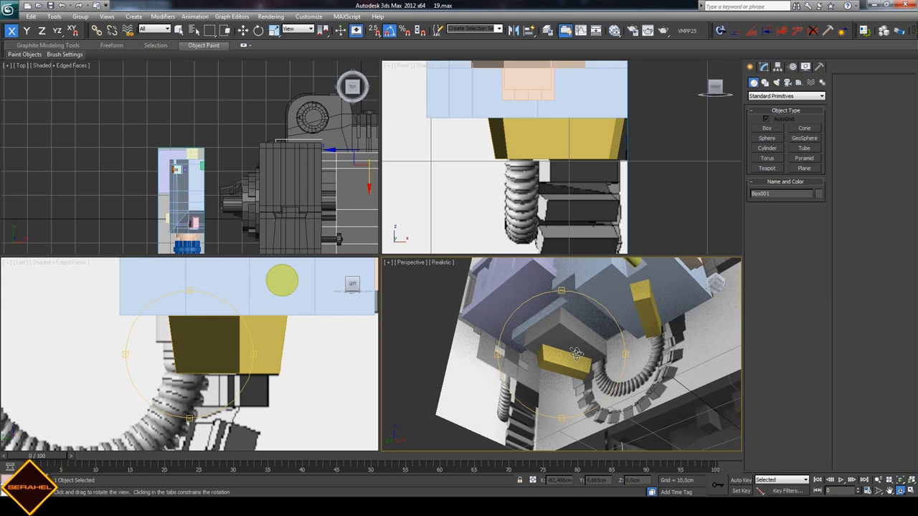
- Start a line shape with AutoGrid off, draw a first attempt, then undo it
click(765, 83)
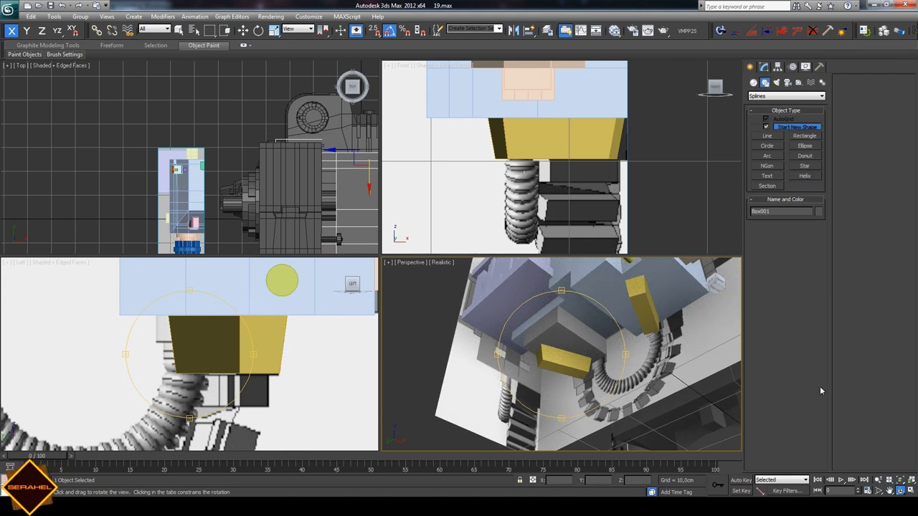
click(889, 492)
middle_drag(201, 323, 215, 373)
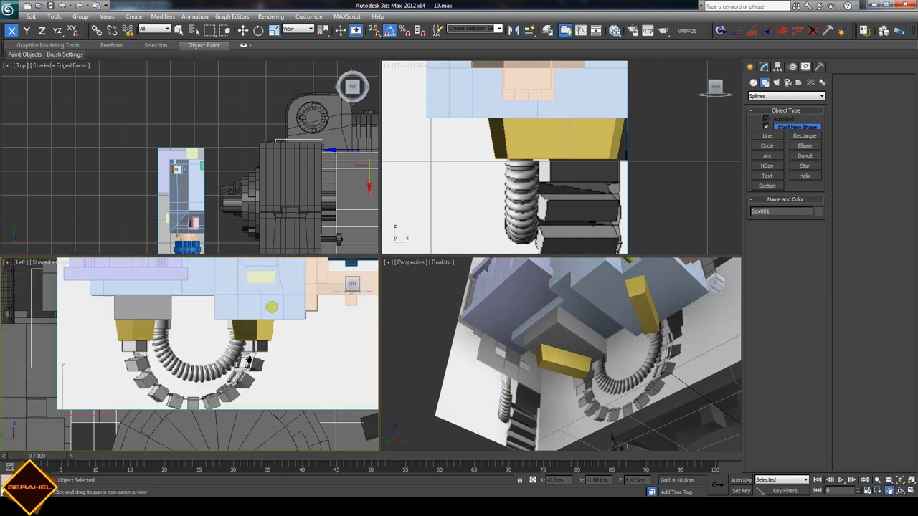
click(768, 135)
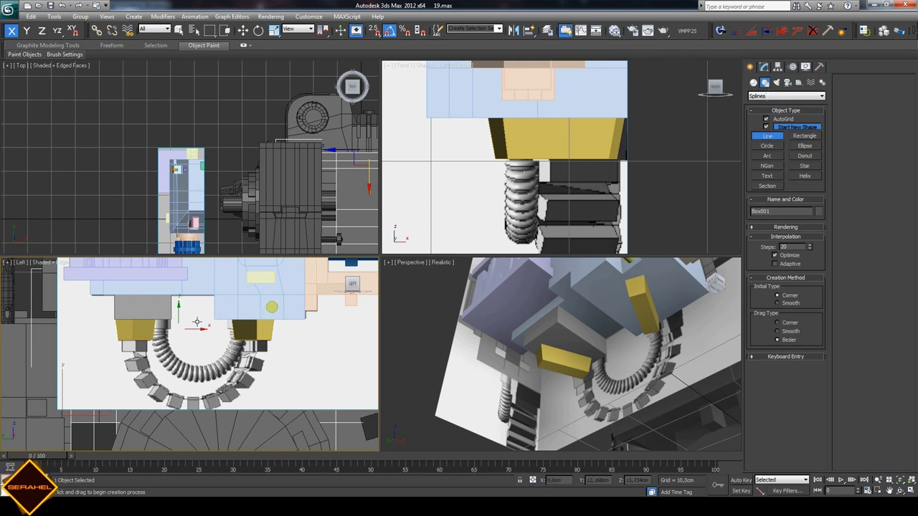
click(766, 119)
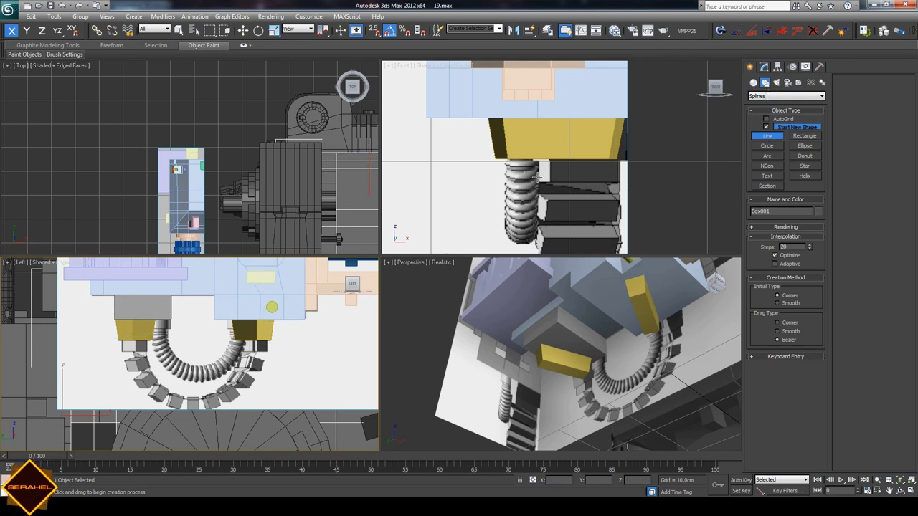
click(133, 328)
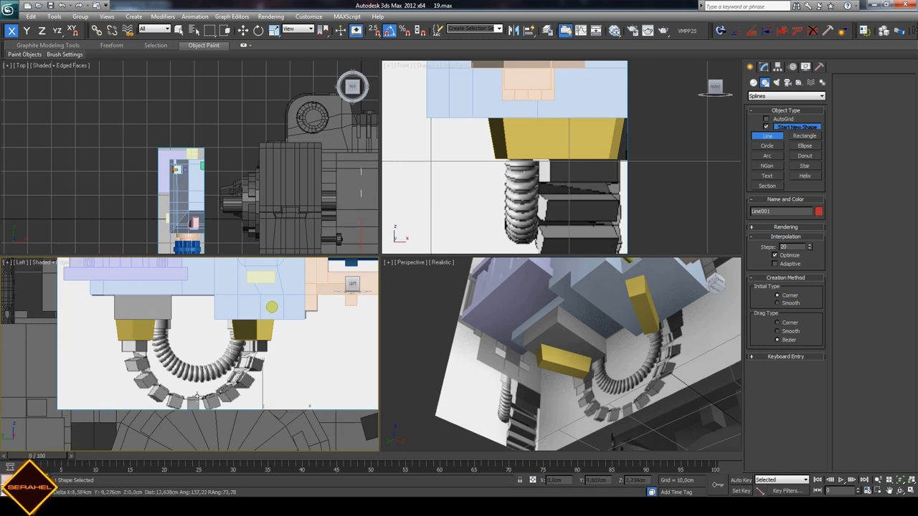
right_click(240, 356)
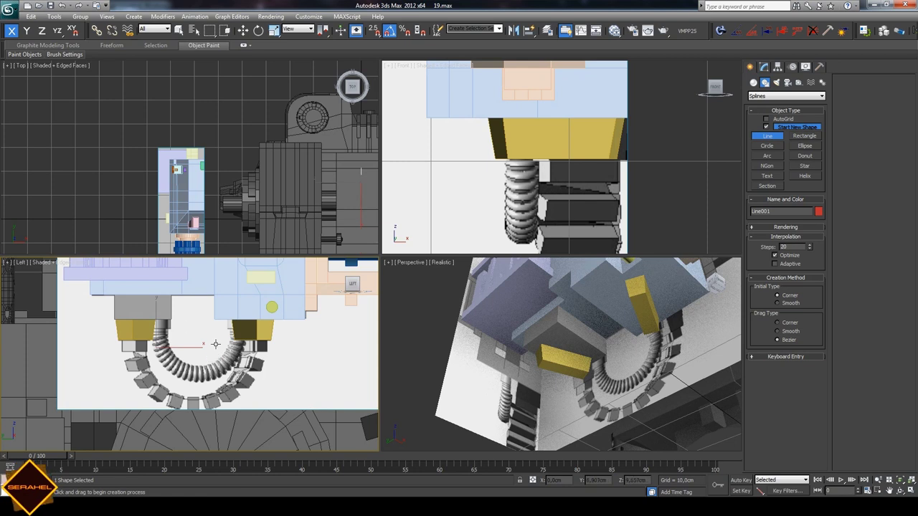
key(ctrl+z)
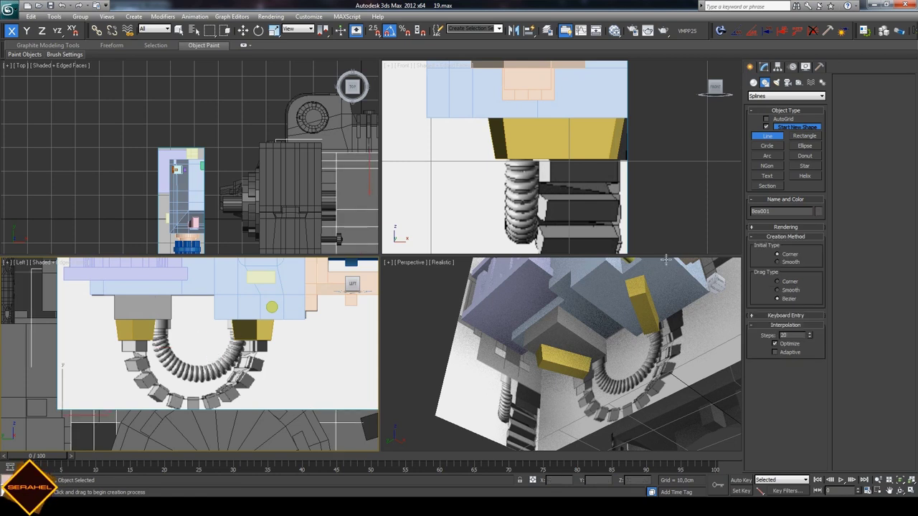
click(179, 32)
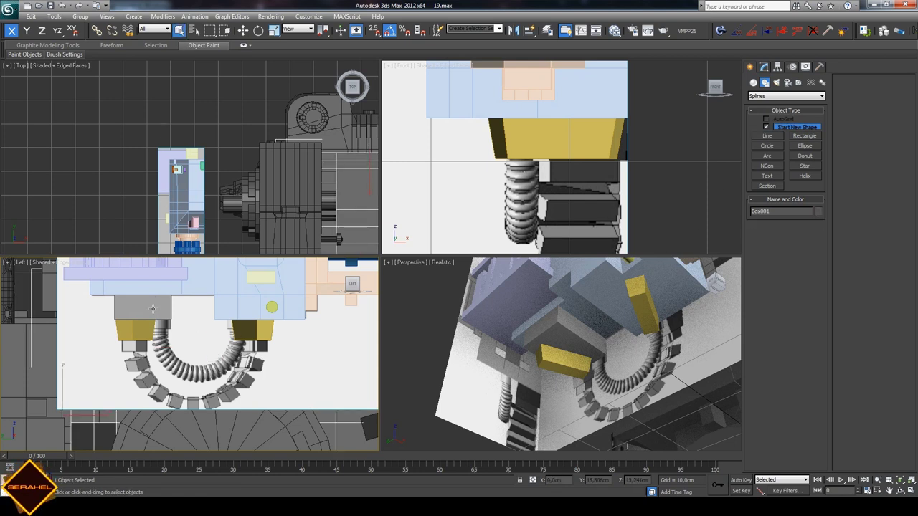
- Draw Line001 with three points from one yellow block, down, and to the other
click(766, 136)
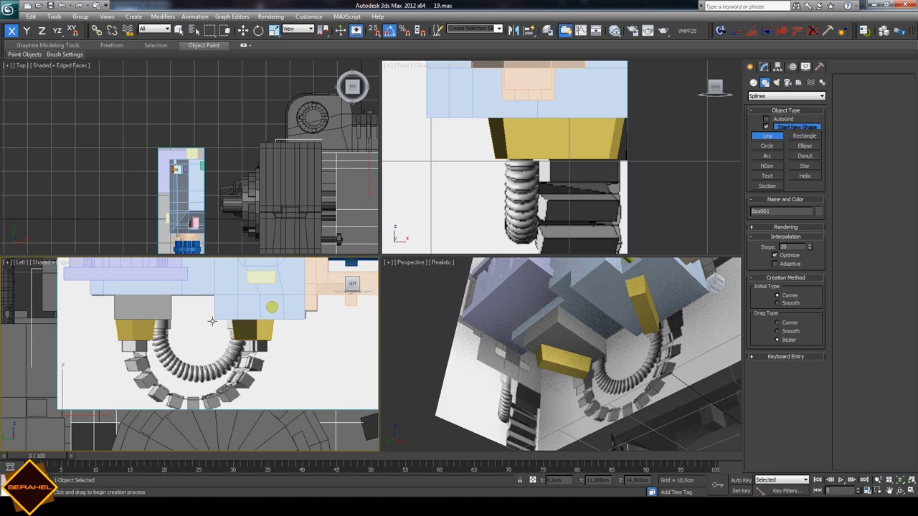
click(134, 324)
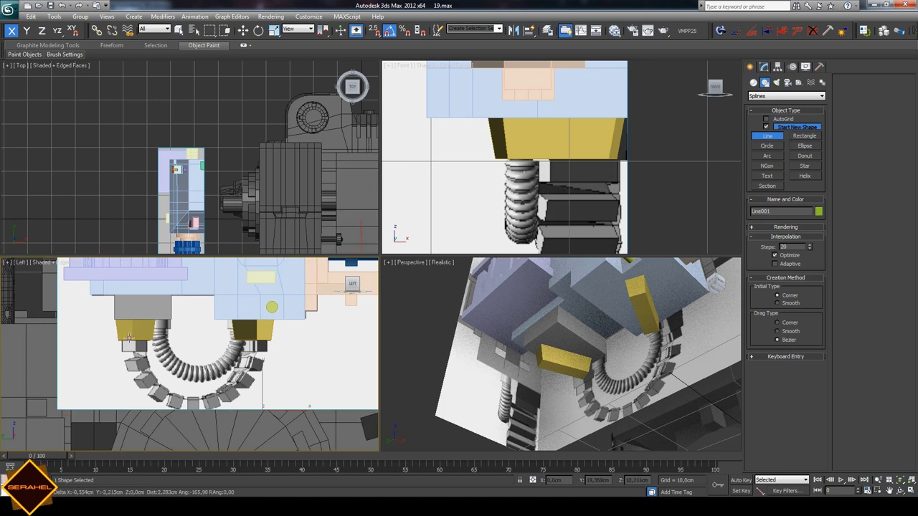
click(190, 403)
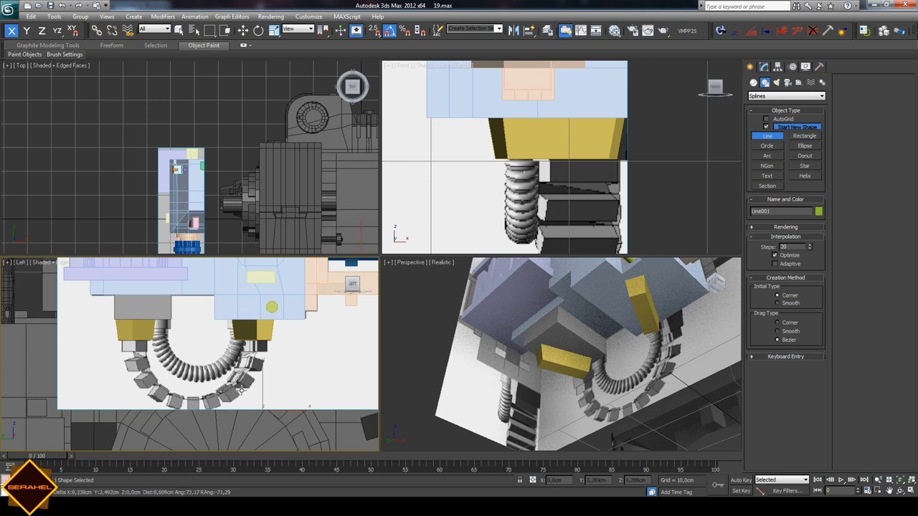
click(257, 329)
right_click(258, 329)
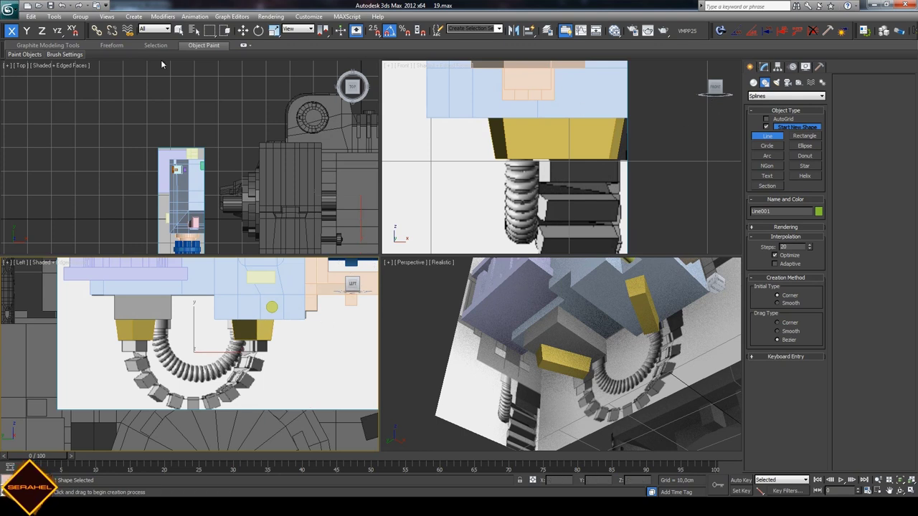
click(178, 30)
- Move Line001 -75.534 cm along X
scroll(651, 175, down, 4)
scroll(671, 185, down, 5)
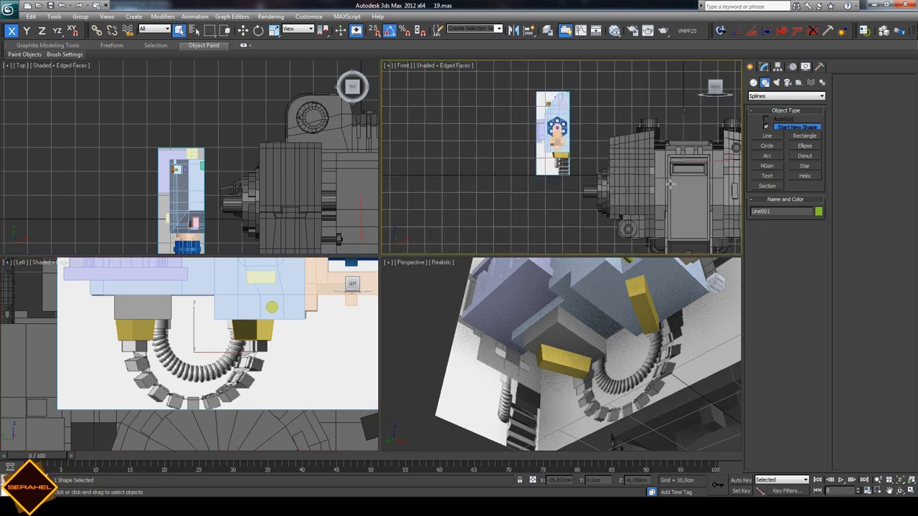
scroll(670, 184, down, 2)
scroll(646, 172, down, 2)
key(w)
scroll(611, 146, up, 3)
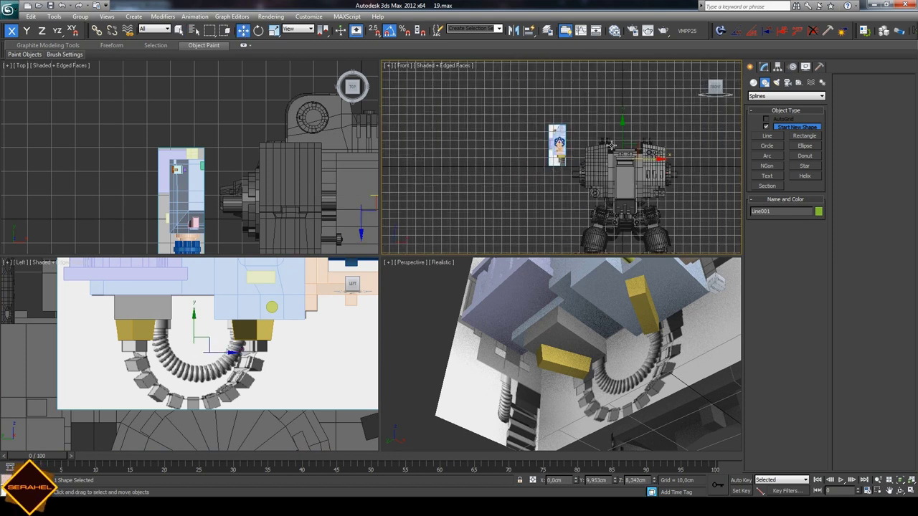
mouse_move(649, 156)
mouse_down()
mouse_move(582, 174)
mouse_move(601, 170)
mouse_up()
scroll(582, 174, up, 4)
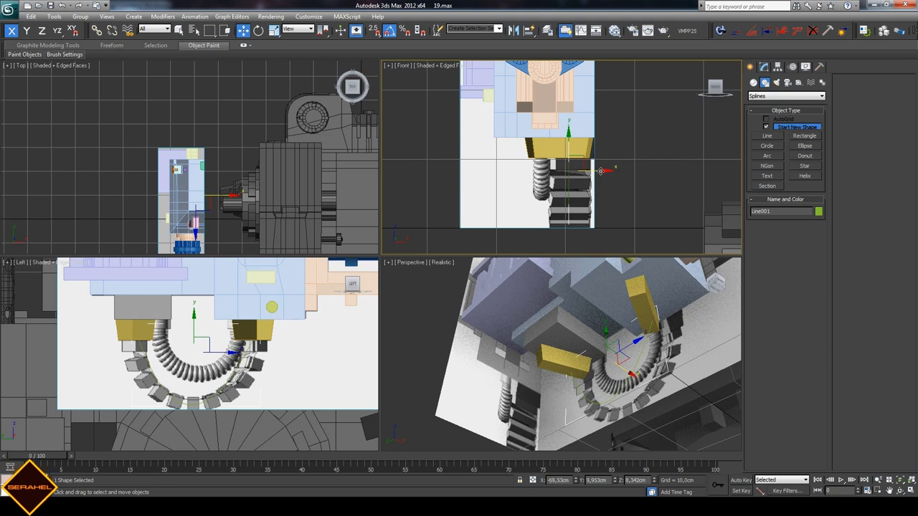
click(763, 66)
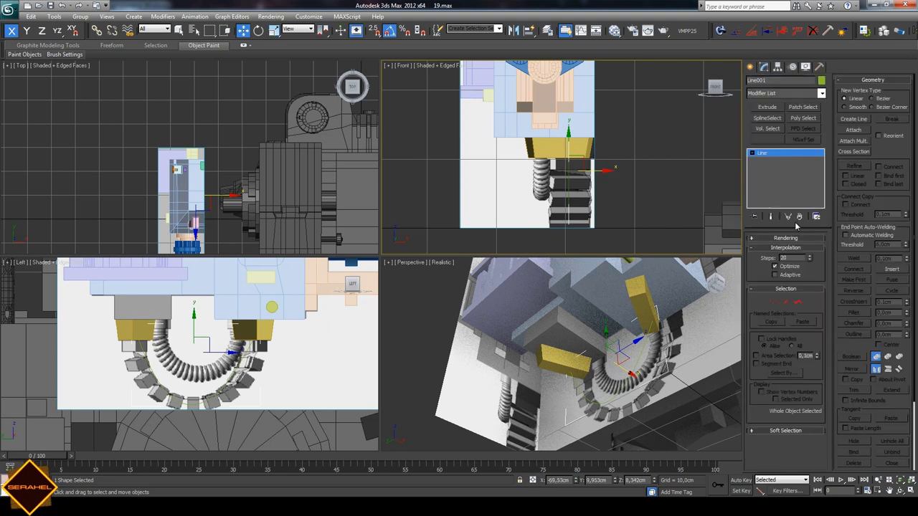
- Enter Line001's vertex level with the side view maximized for editing
click(775, 302)
scroll(252, 337, up, 1)
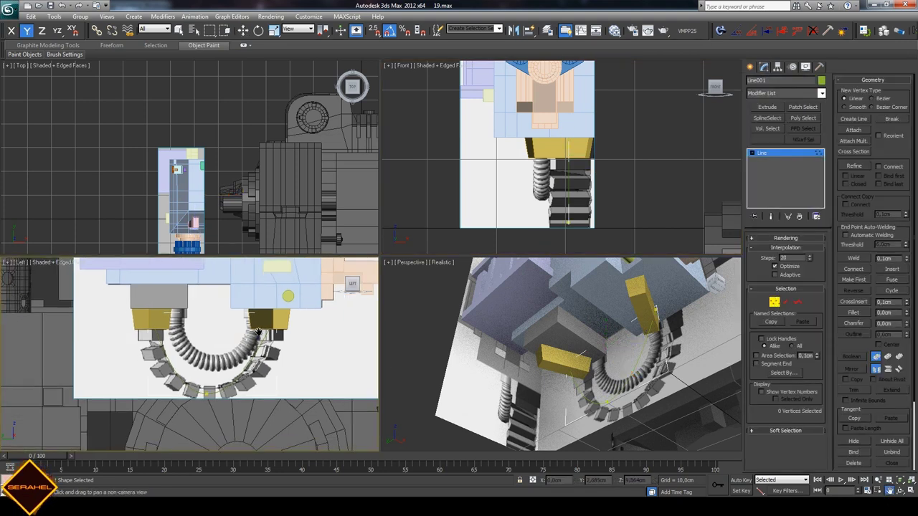
scroll(251, 364, up, 1)
middle_drag(251, 365, 252, 349)
click(911, 492)
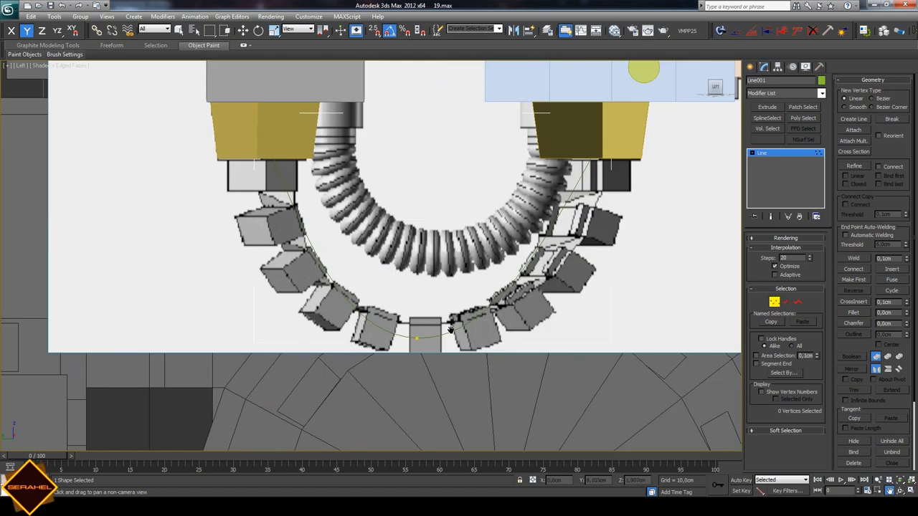
scroll(387, 330, up, 2)
click(243, 30)
- Move the path's bottom vertex and lengthen its Bezier tangent to flatten the curve
drag(372, 328, 399, 351)
scroll(399, 350, down, 2)
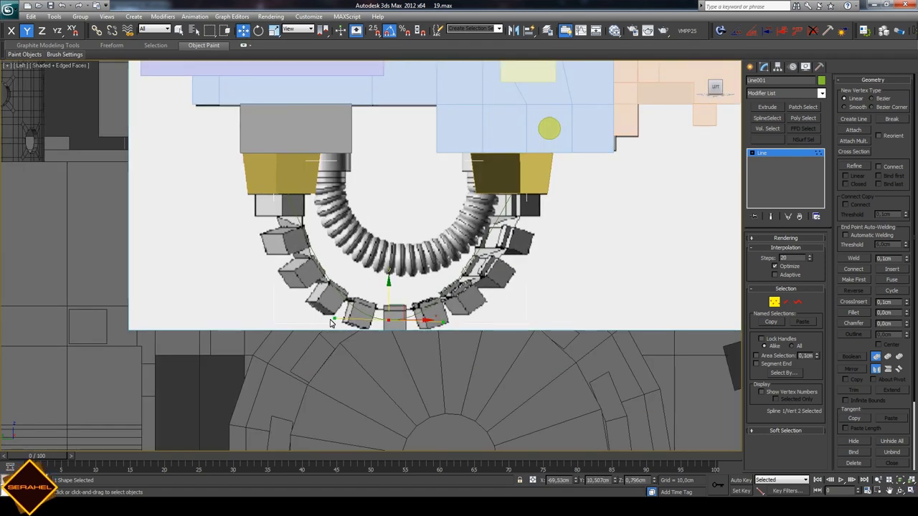
drag(416, 318, 299, 319)
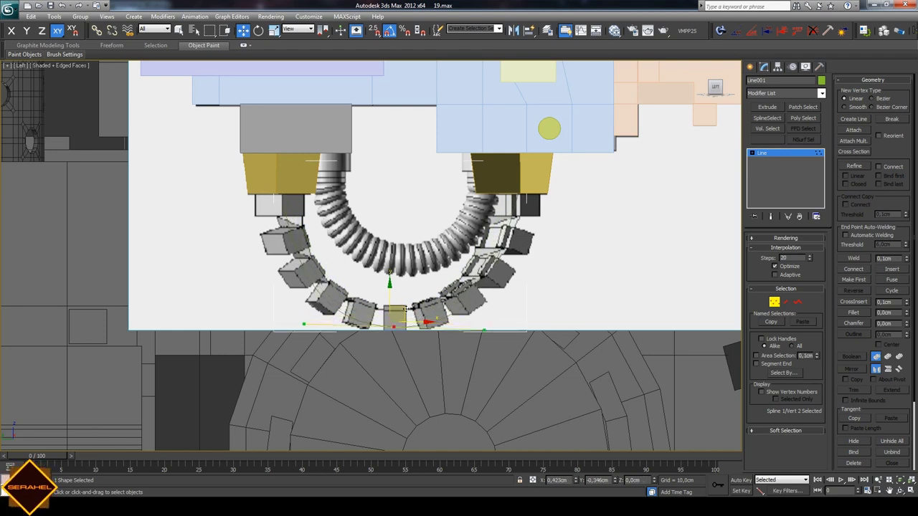
drag(401, 306, 403, 309)
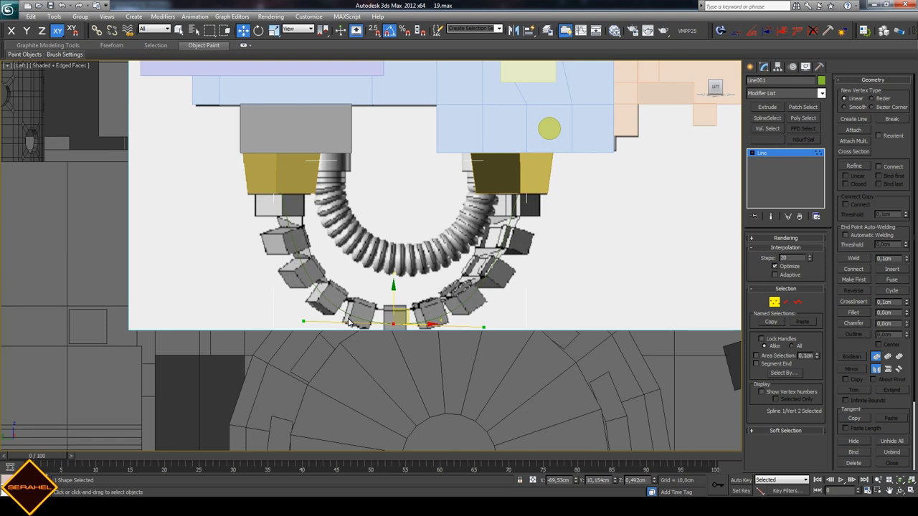
drag(304, 323, 289, 323)
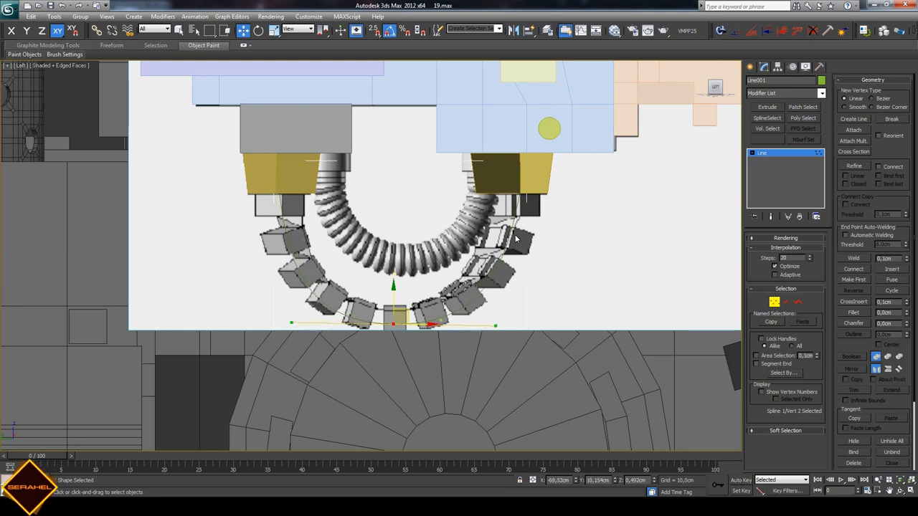
- Adjust the side vertices of the path and restore the four-view layout
drag(506, 155, 546, 202)
drag(557, 171, 540, 171)
click(287, 164)
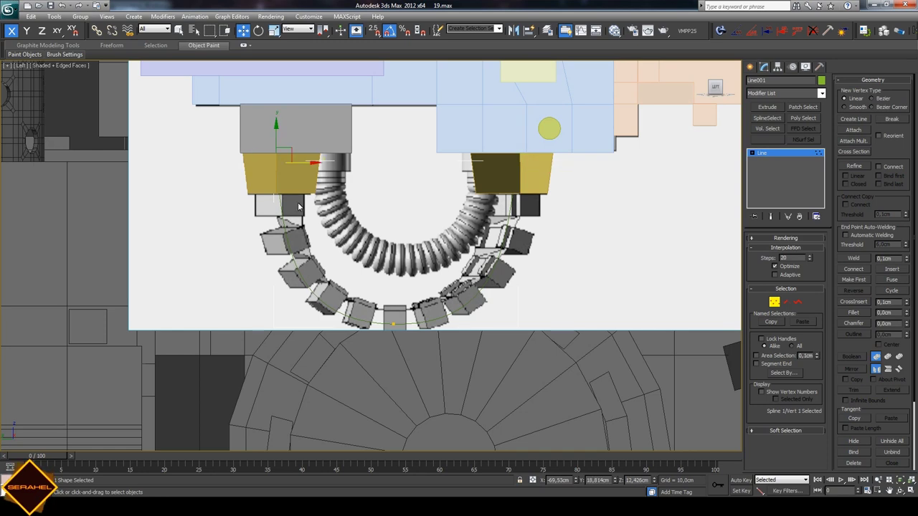
click(314, 305)
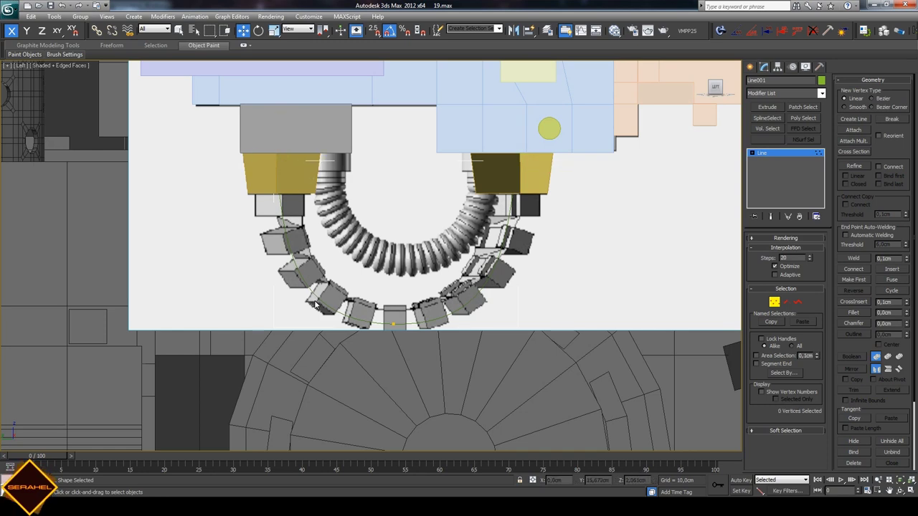
click(387, 322)
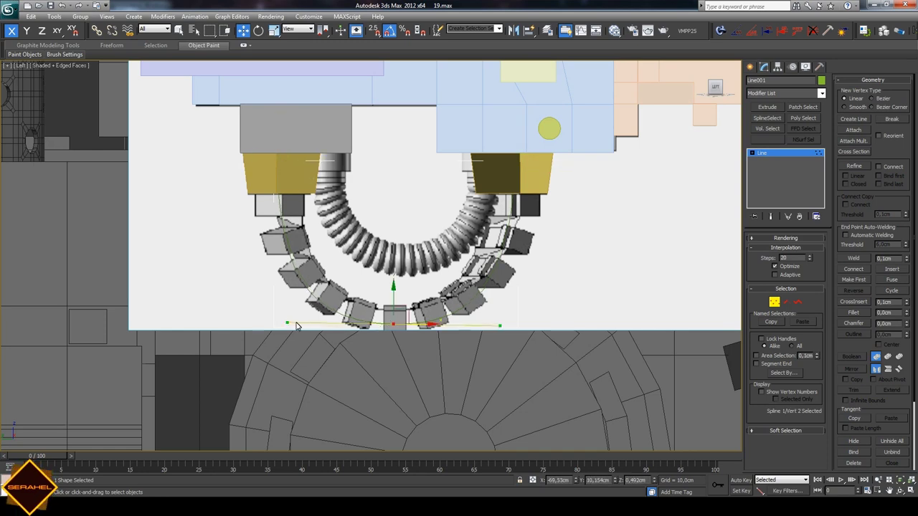
click(580, 303)
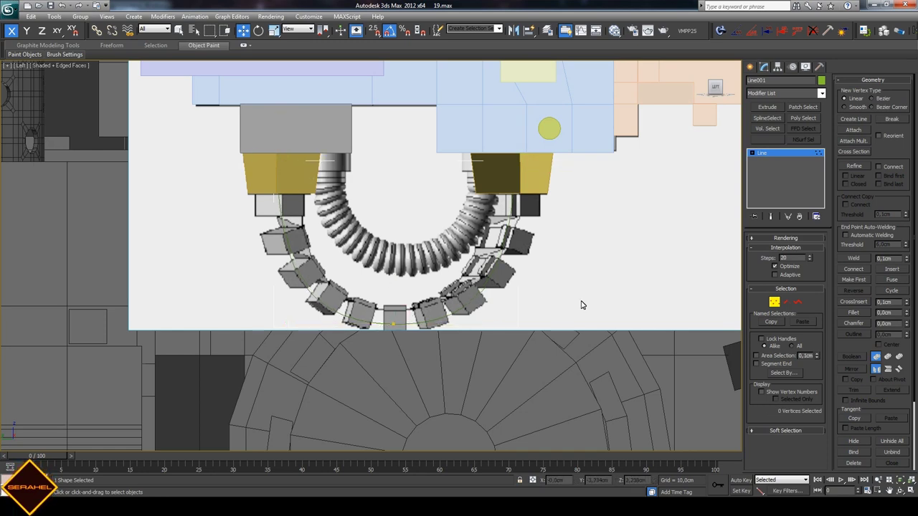
click(905, 489)
- Orbit the Perspective view to look under the chain and clear the current selection
click(899, 490)
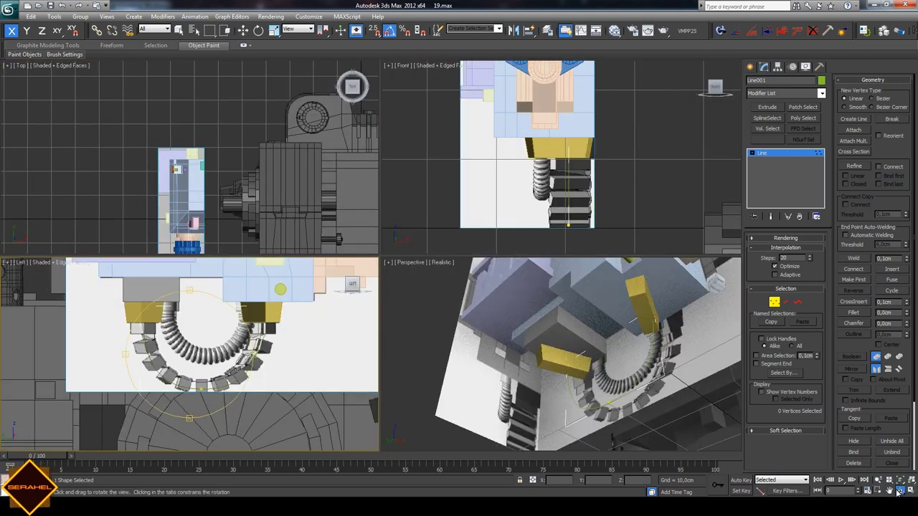
drag(615, 370, 516, 287)
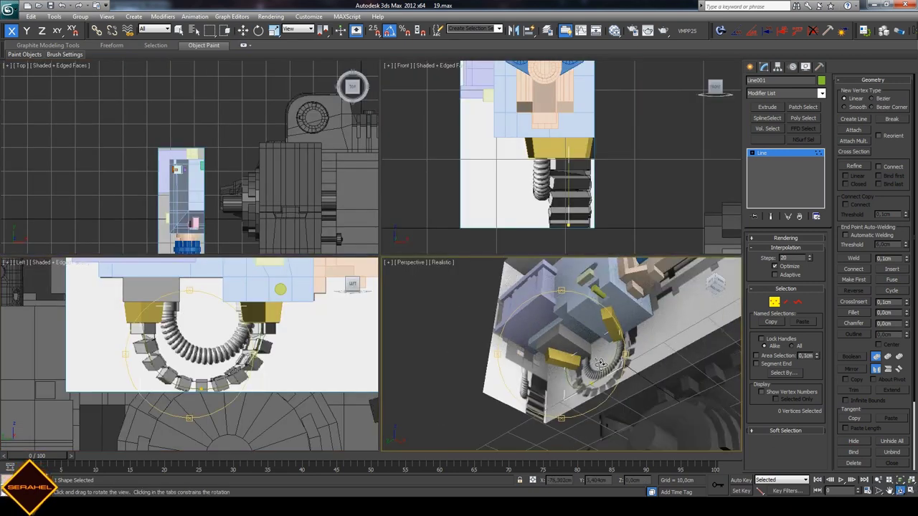
click(749, 68)
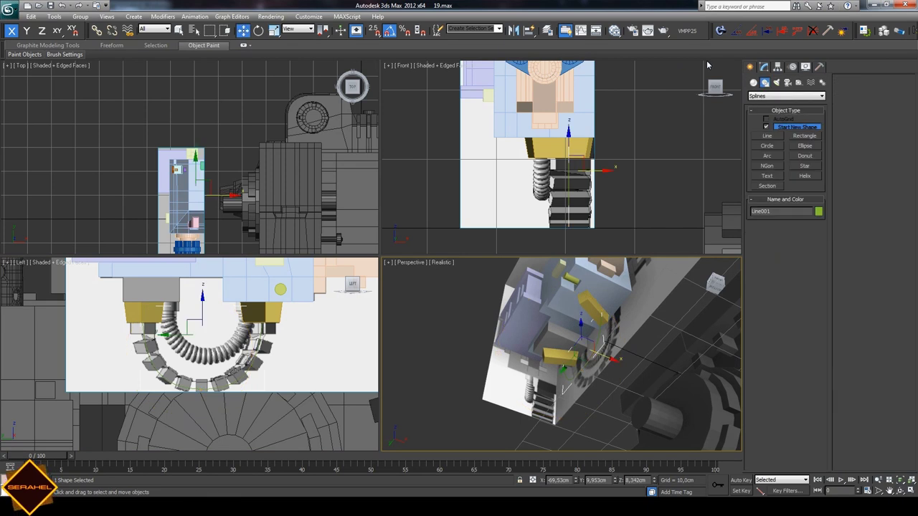
click(589, 179)
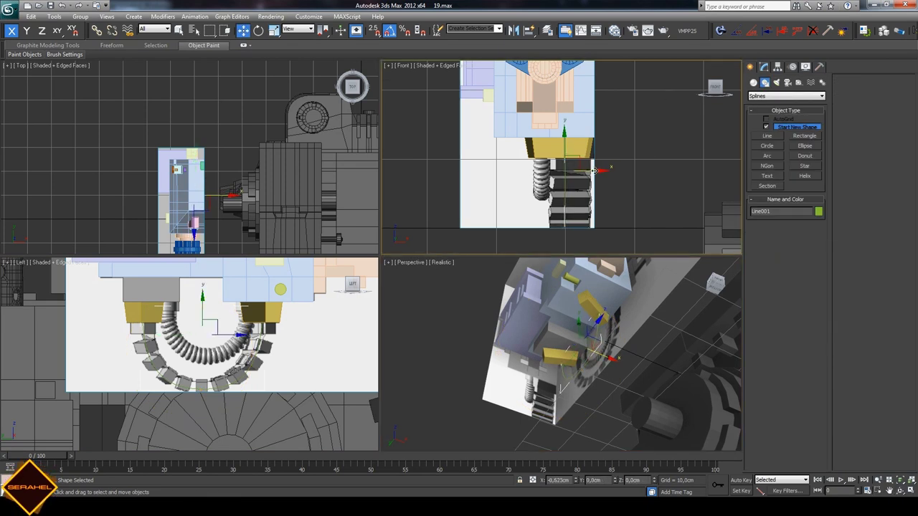
click(599, 169)
click(901, 490)
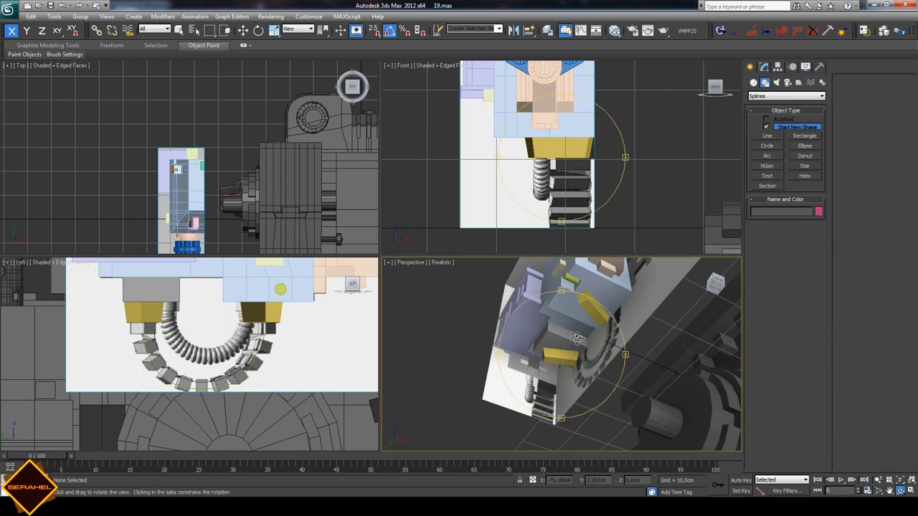
drag(545, 345, 573, 316)
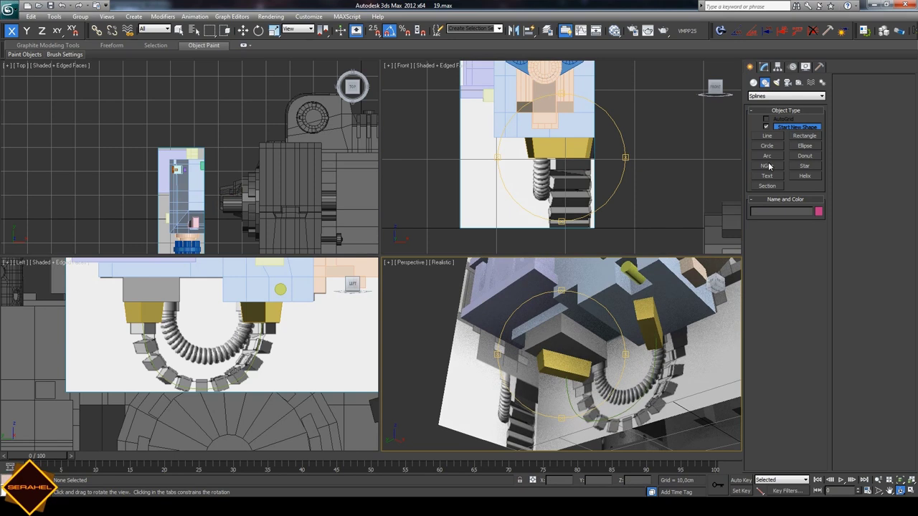
- Draw the flat pink box Box109 (2,355 × 9,072 × 2,285 cm) in empty Front view space
click(752, 83)
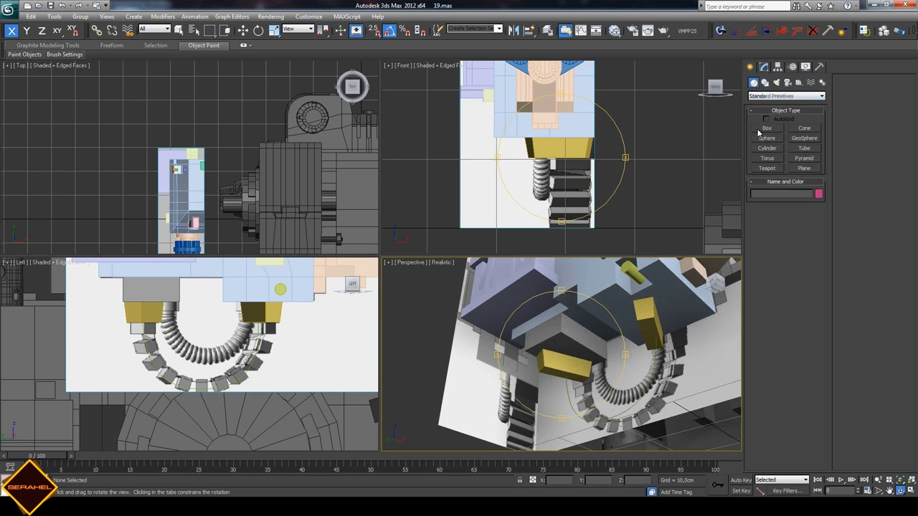
click(767, 127)
click(889, 490)
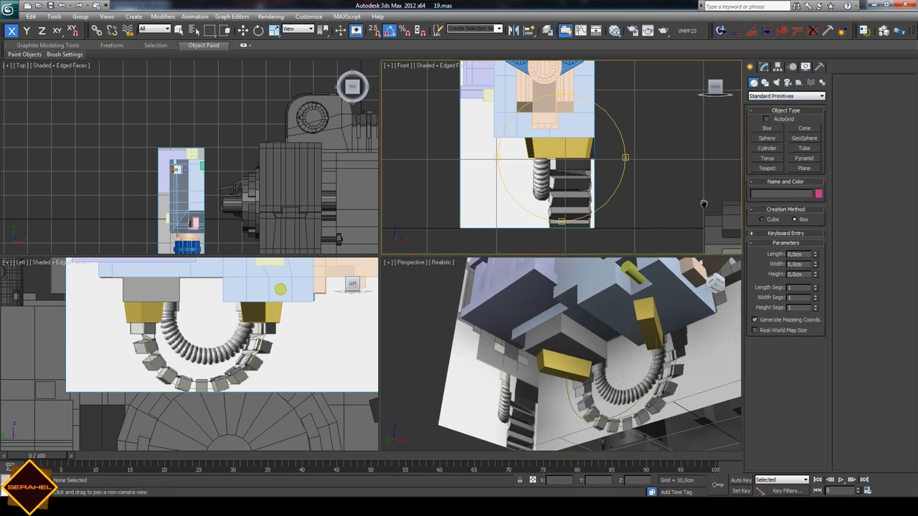
mouse_move(651, 164)
mouse_down()
mouse_move(585, 185)
mouse_move(634, 179)
mouse_up()
right_click(610, 158)
click(631, 156)
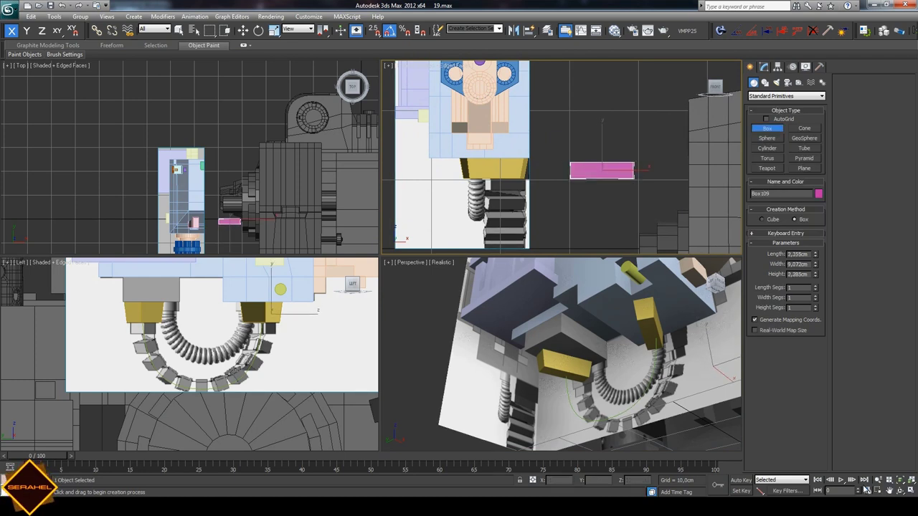
right_click(631, 163)
scroll(603, 168, up, 2)
scroll(585, 171, up, 3)
- Convert the pink box to an editable poly and chamfer its edges twice
scroll(586, 172, up, 2)
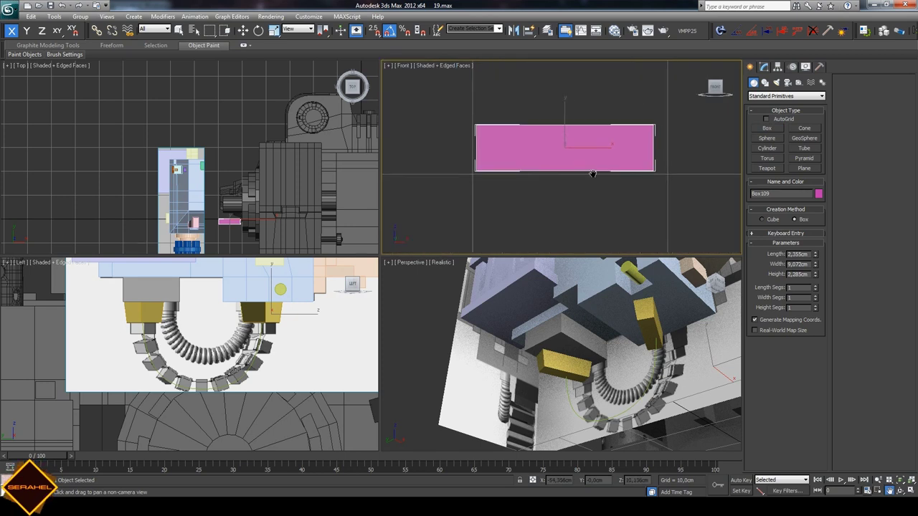
click(178, 29)
right_click(511, 149)
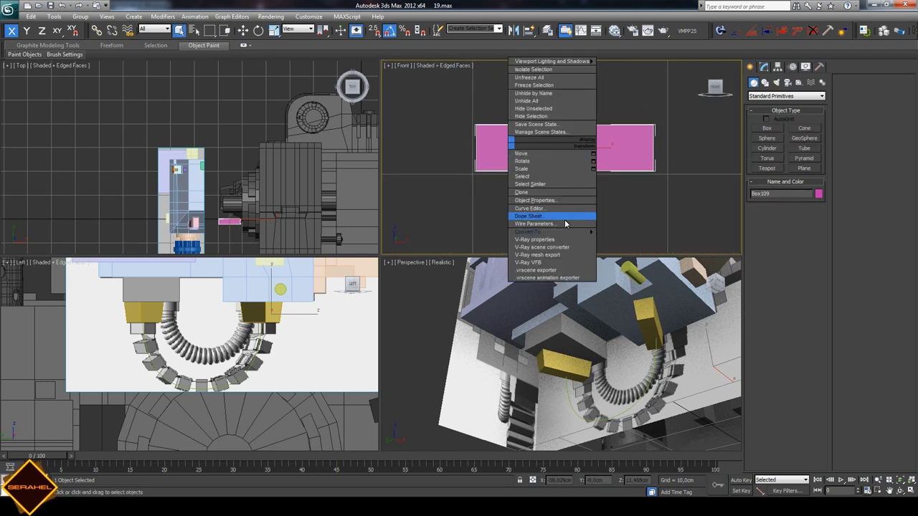
click(614, 242)
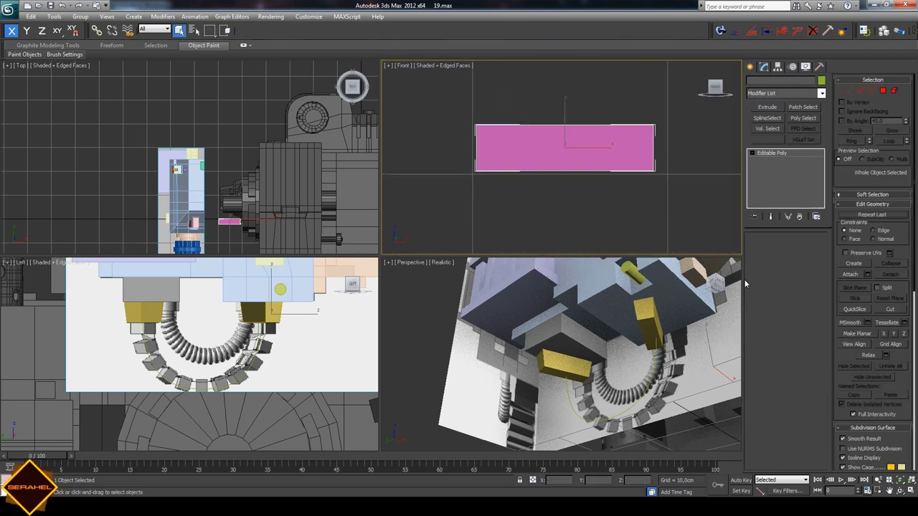
click(772, 249)
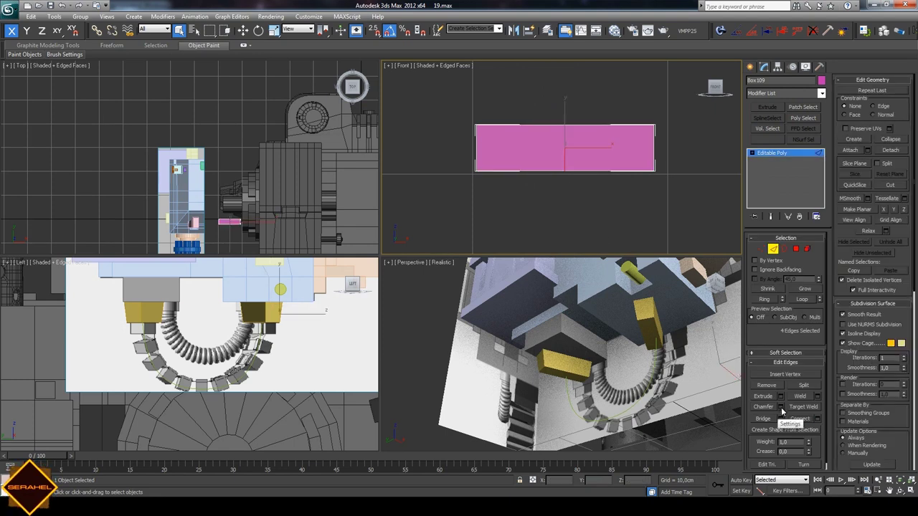
click(782, 411)
mouse_move(566, 162)
mouse_down()
mouse_move(547, 162)
mouse_move(586, 199)
mouse_up()
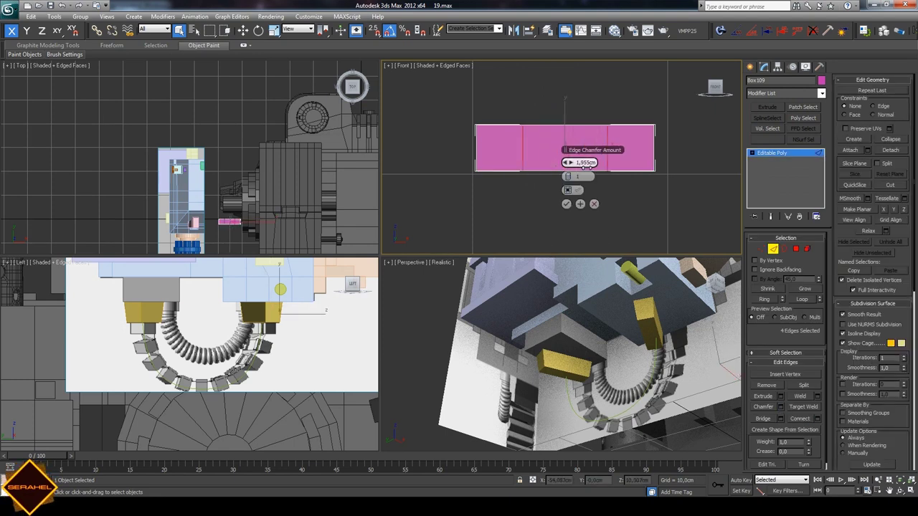
click(566, 203)
click(781, 406)
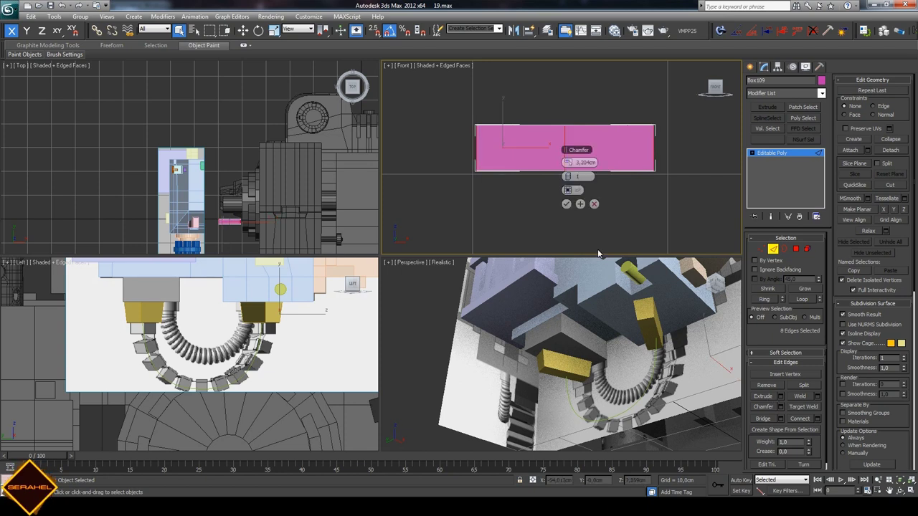
mouse_move(566, 162)
mouse_down()
mouse_move(510, 167)
mouse_move(520, 165)
mouse_up()
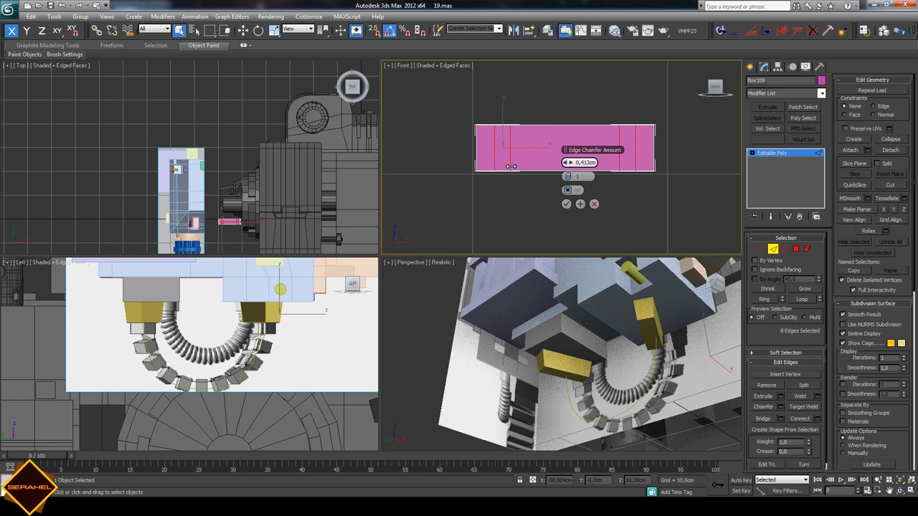
click(567, 204)
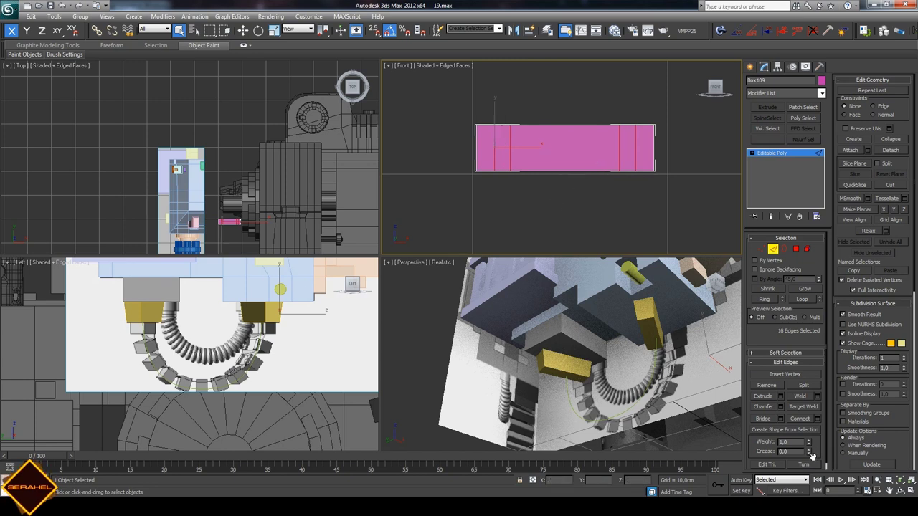
- Connect a new edge loop across the pink box and move it up in the Top view
middle_drag(351, 179, 265, 176)
scroll(263, 179, up, 3)
scroll(264, 179, up, 4)
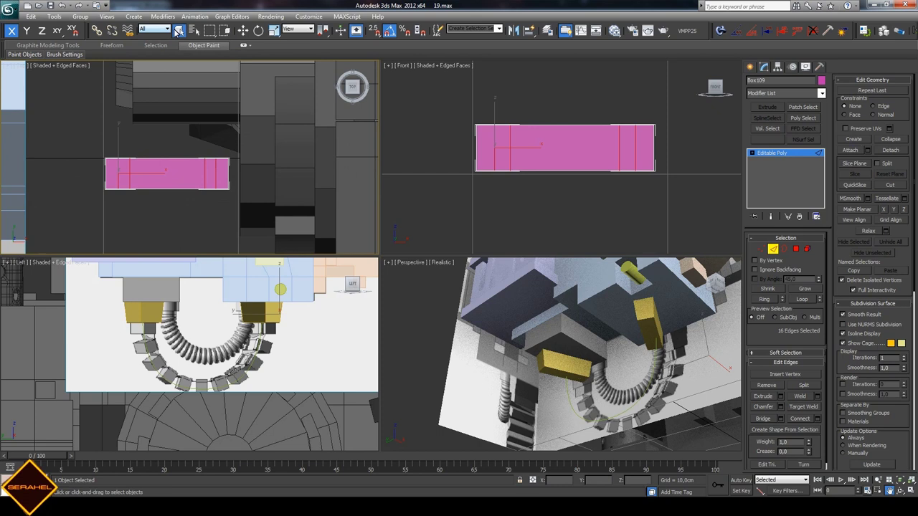
click(246, 173)
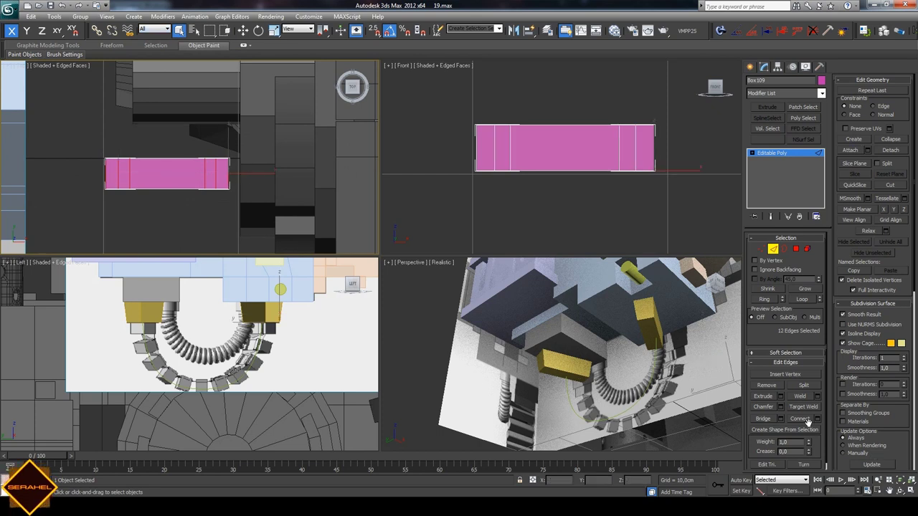
click(787, 417)
scroll(122, 136, up, 2)
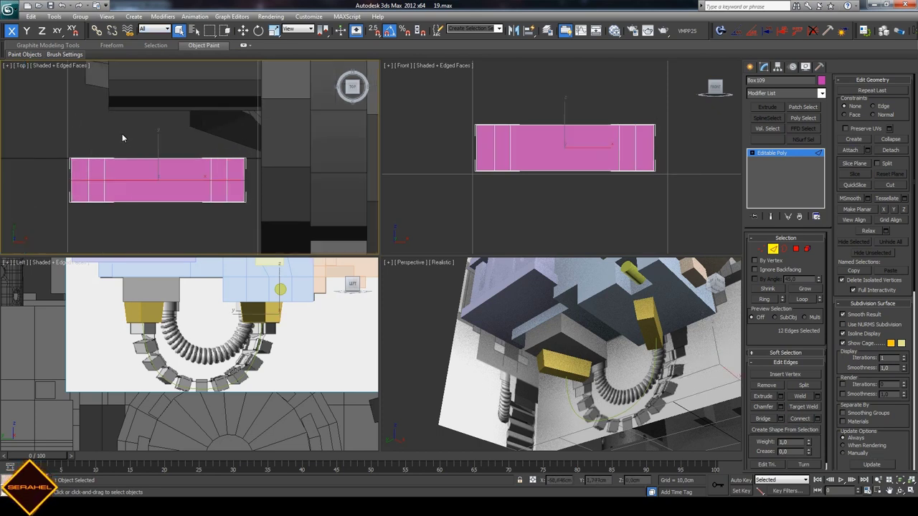
click(242, 30)
drag(158, 147, 156, 132)
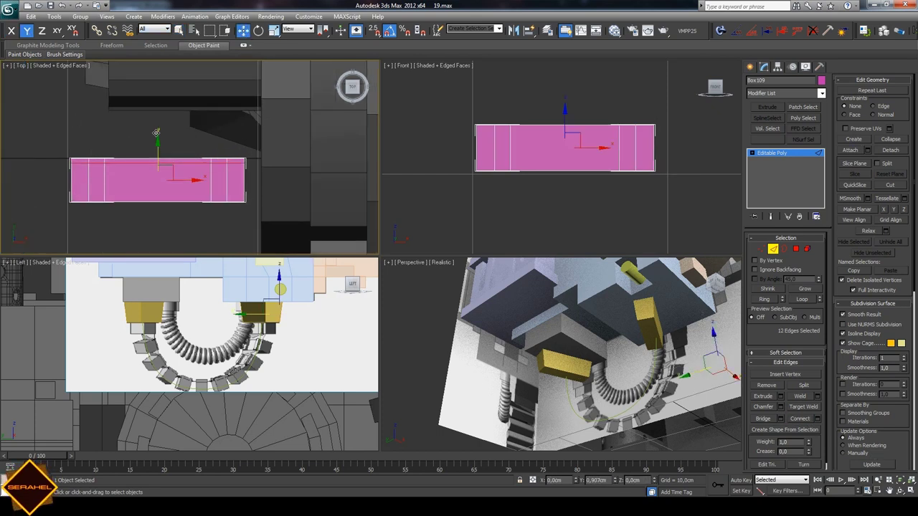
- Orbit the Perspective view in close on the pink box
click(889, 490)
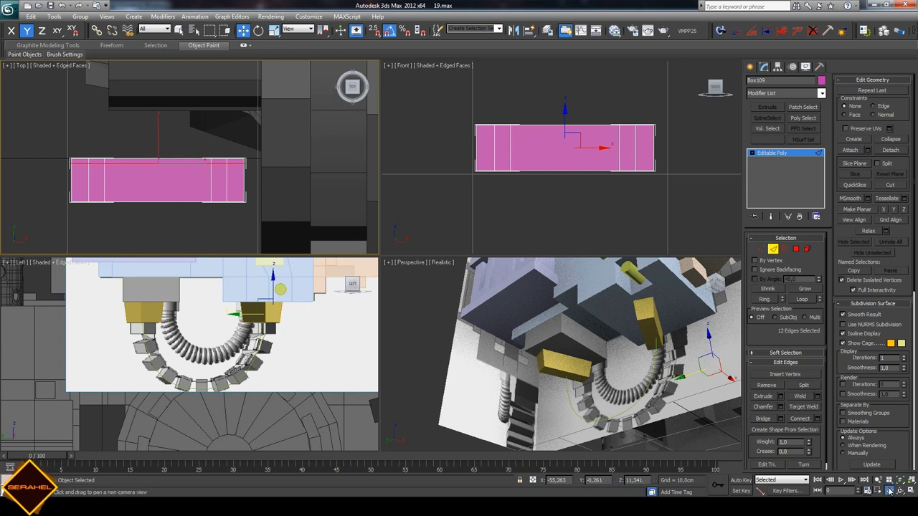
click(572, 172)
scroll(572, 172, up, 2)
click(900, 491)
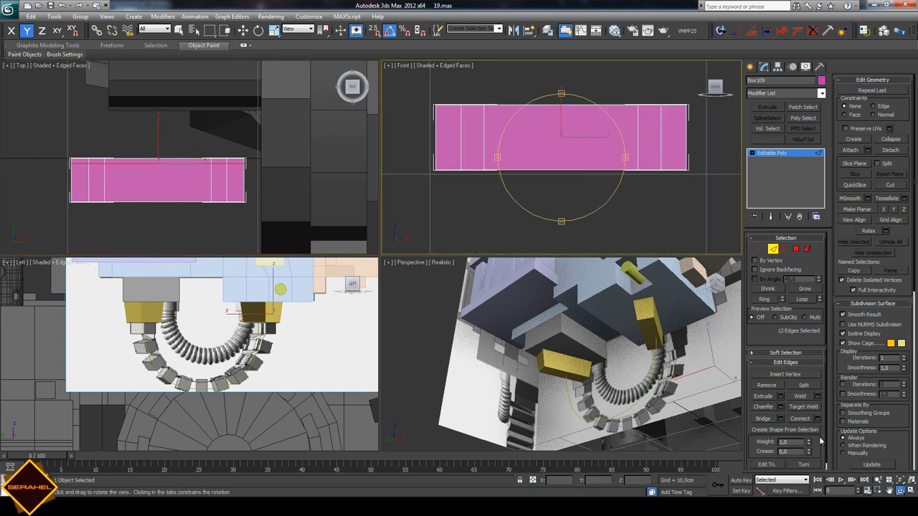
click(431, 312)
mouse_move(588, 359)
mouse_down()
mouse_move(605, 385)
mouse_move(603, 424)
mouse_move(654, 415)
mouse_up()
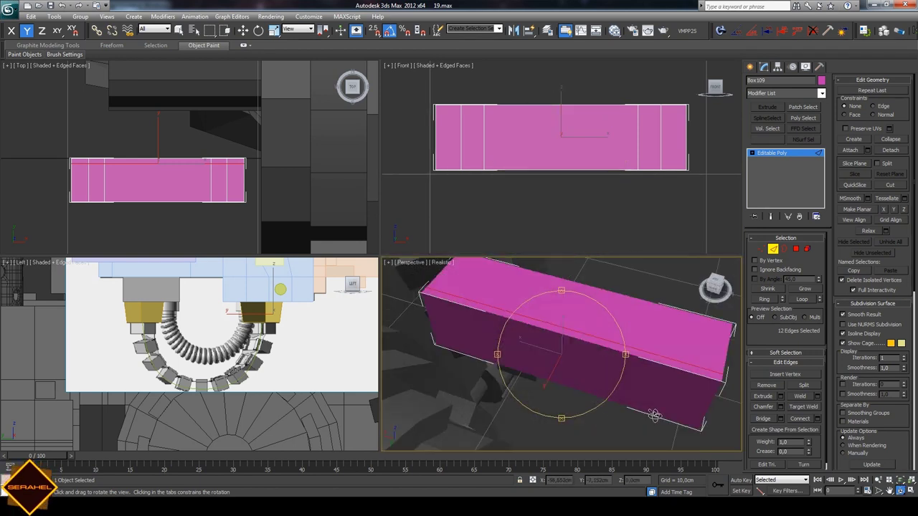
- Extrude the two vertical end bands of the pink box out by 0.513 cm
click(795, 249)
right_click(438, 292)
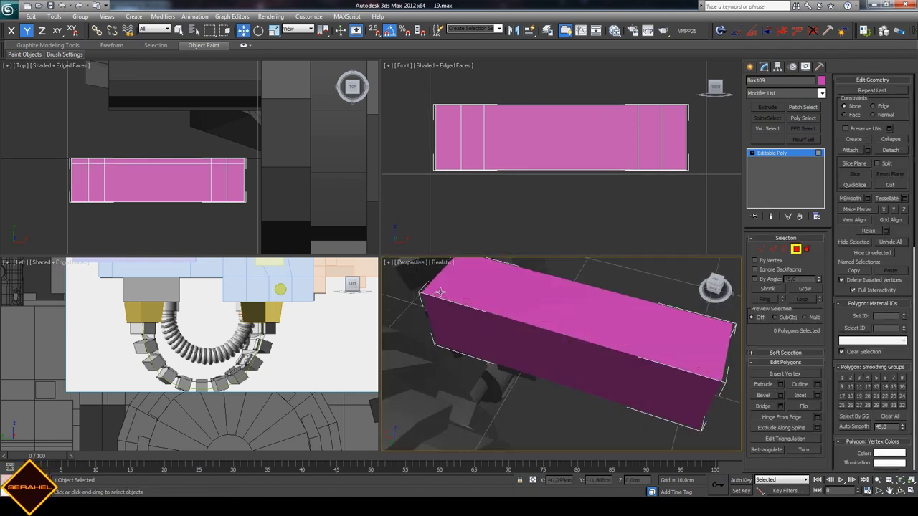
key(F4)
click(452, 318)
ctrl+click(659, 387)
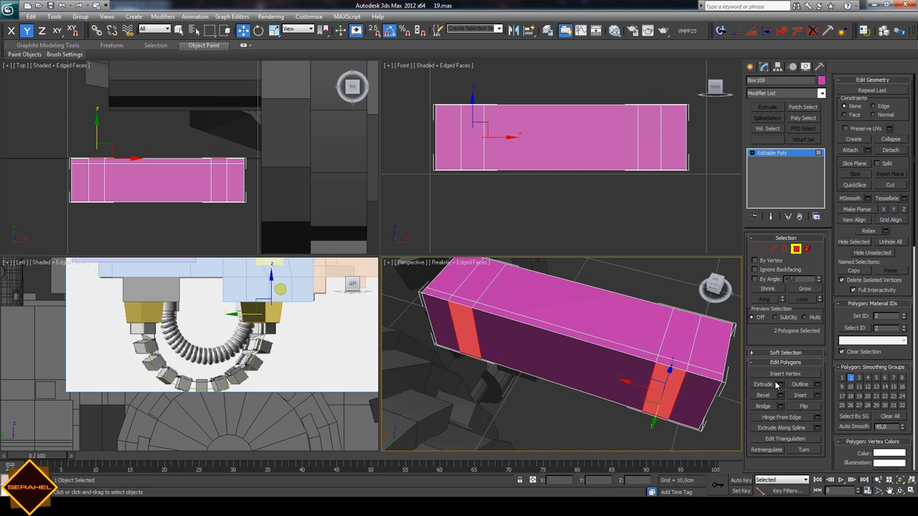
key(shift+e)
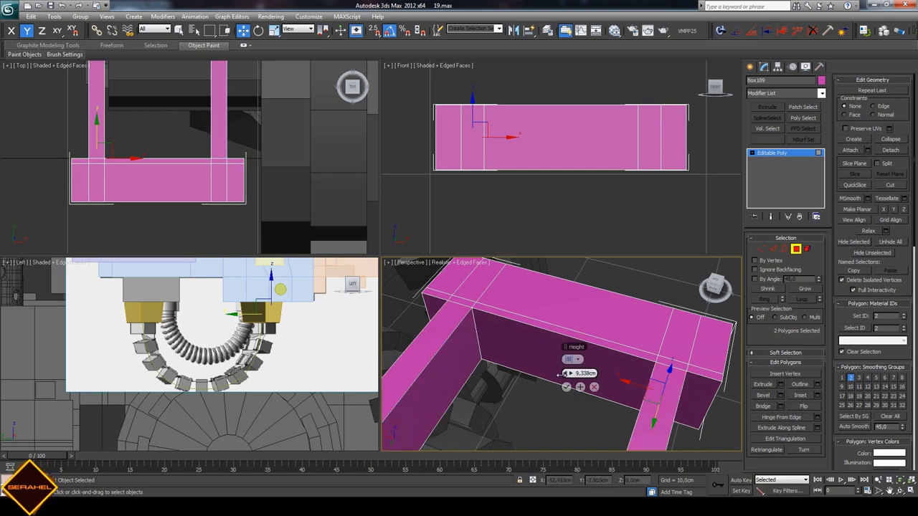
drag(562, 374, 544, 374)
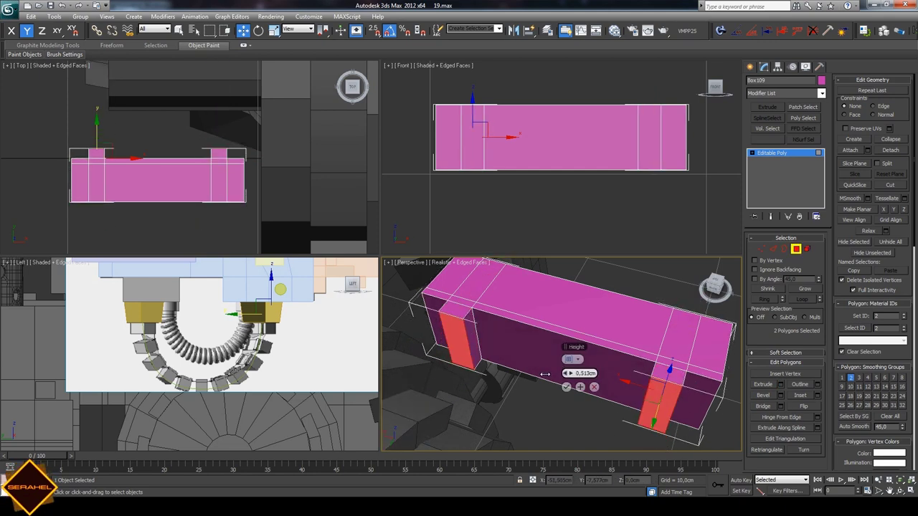
click(567, 387)
- Select polygons along the box's top front strip, undoing one extra pick, and orbit to its other side
click(445, 296)
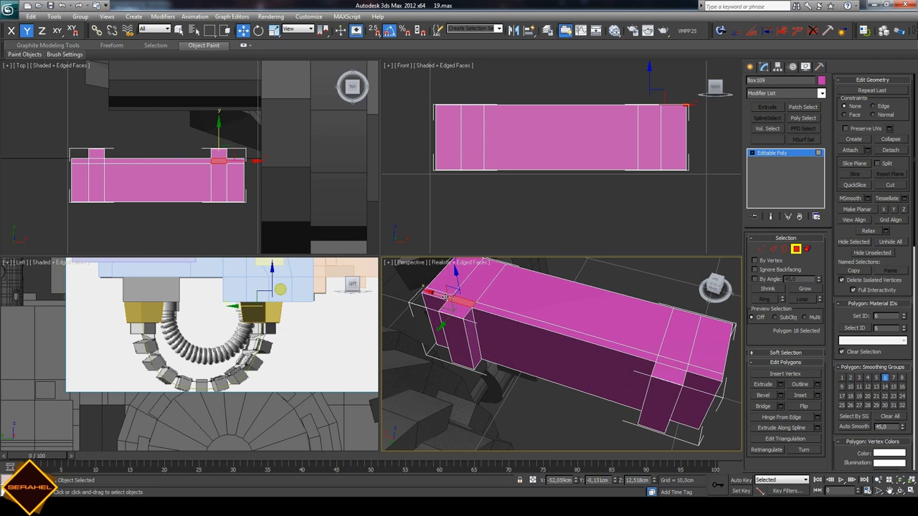
ctrl+click(491, 310)
ctrl+click(708, 377)
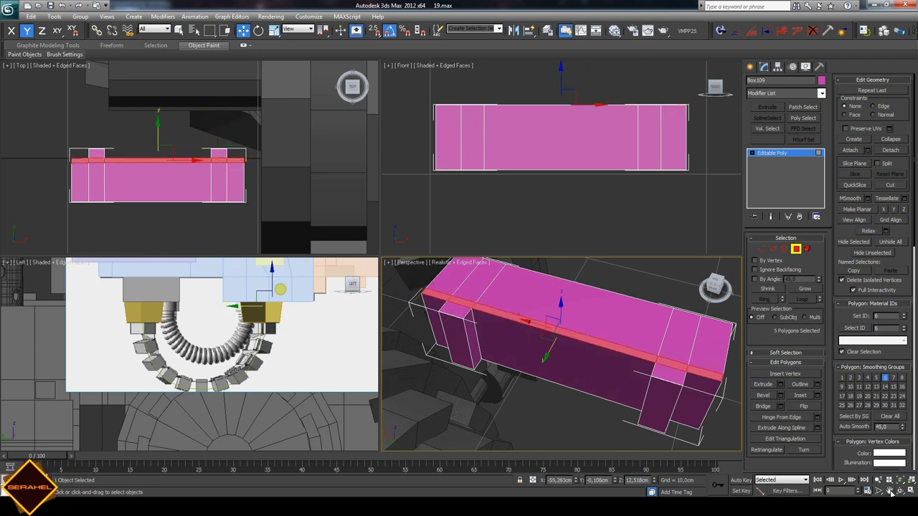
key(ctrl+z)
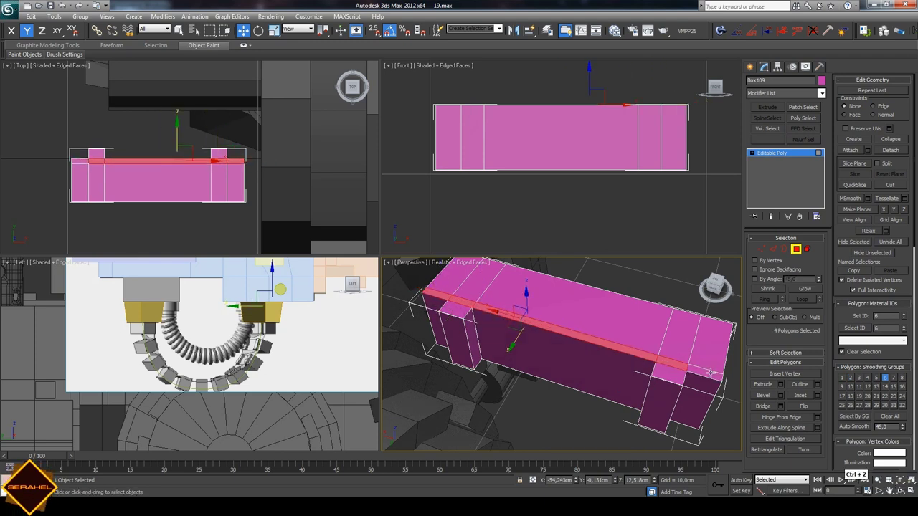
ctrl+click(708, 373)
alt+middle_drag(577, 337, 568, 263)
click(180, 31)
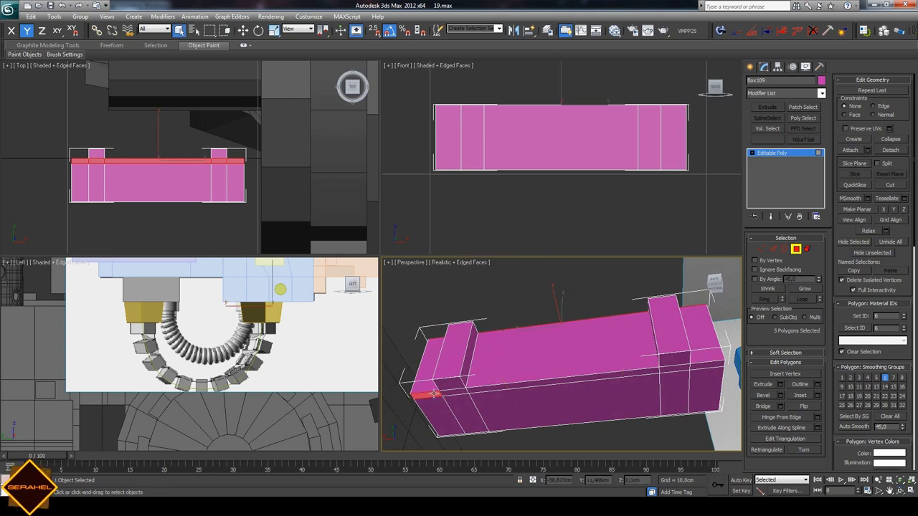
- Extrude the thin strip of faces along the box's long edge by 0.280 cm
ctrl+click(660, 366)
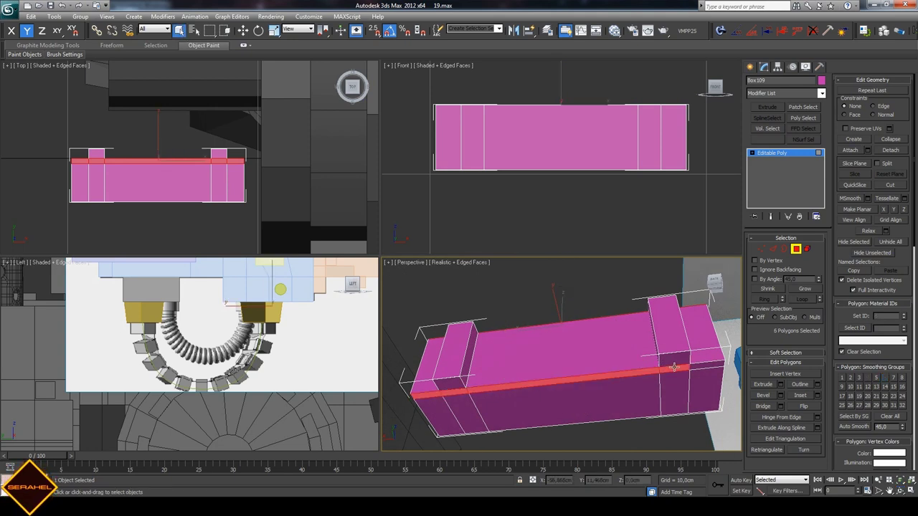
ctrl+click(694, 367)
click(780, 384)
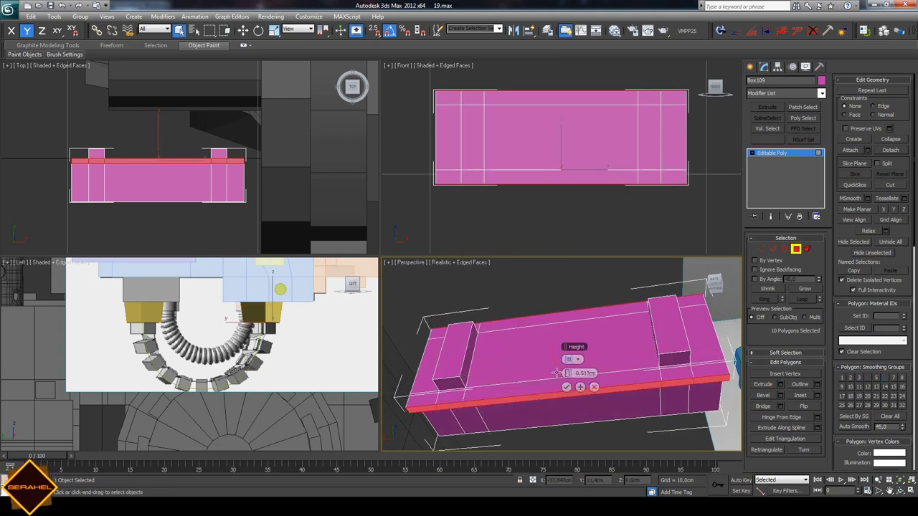
drag(566, 374, 561, 373)
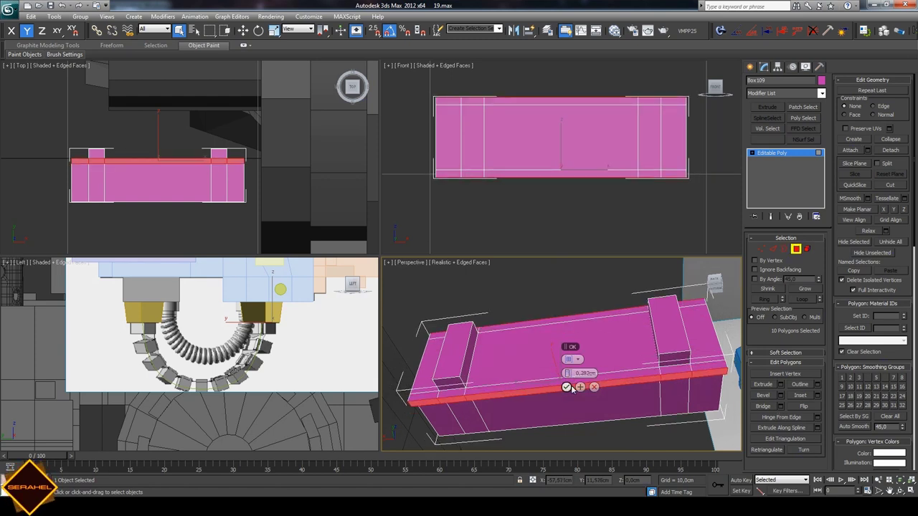
click(567, 388)
click(900, 489)
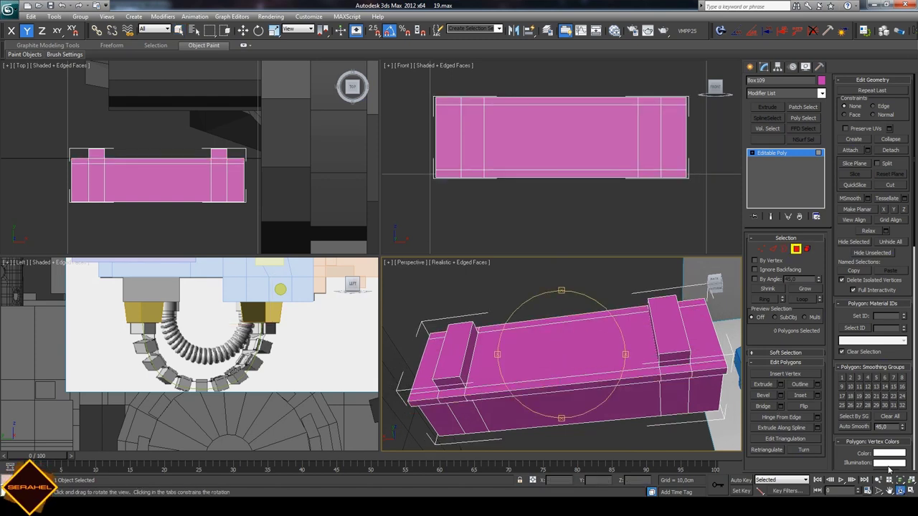
mouse_move(545, 359)
mouse_down()
mouse_move(525, 374)
mouse_move(555, 361)
mouse_up()
- Chamfer the edge loop around the pink box by about 0.18 cm
click(772, 249)
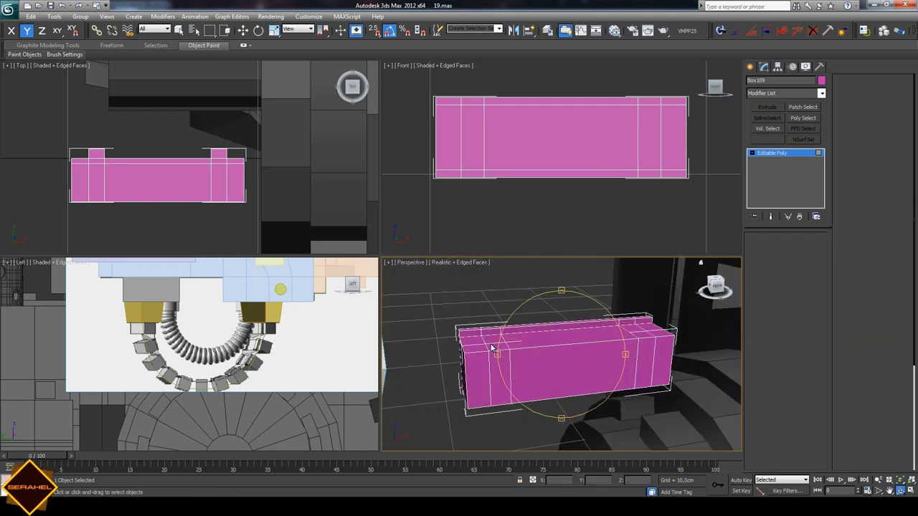
key(q)
click(473, 352)
click(527, 401)
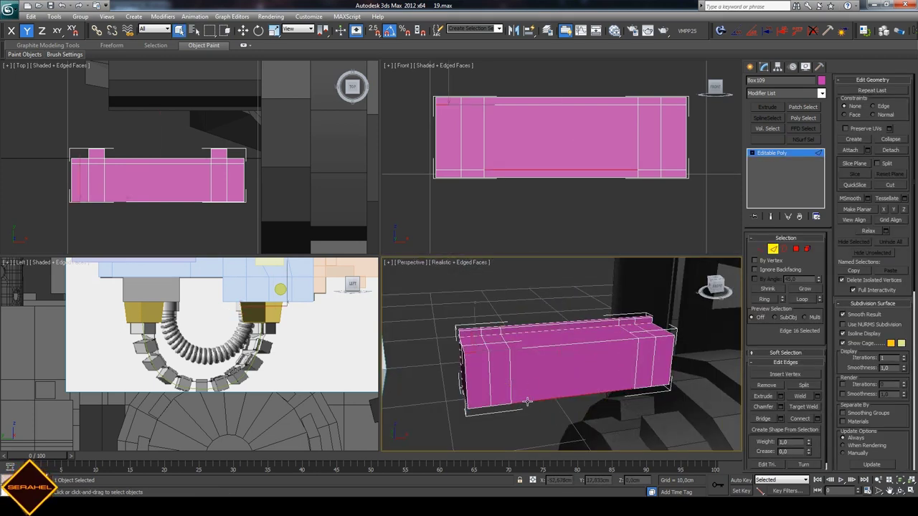
click(793, 300)
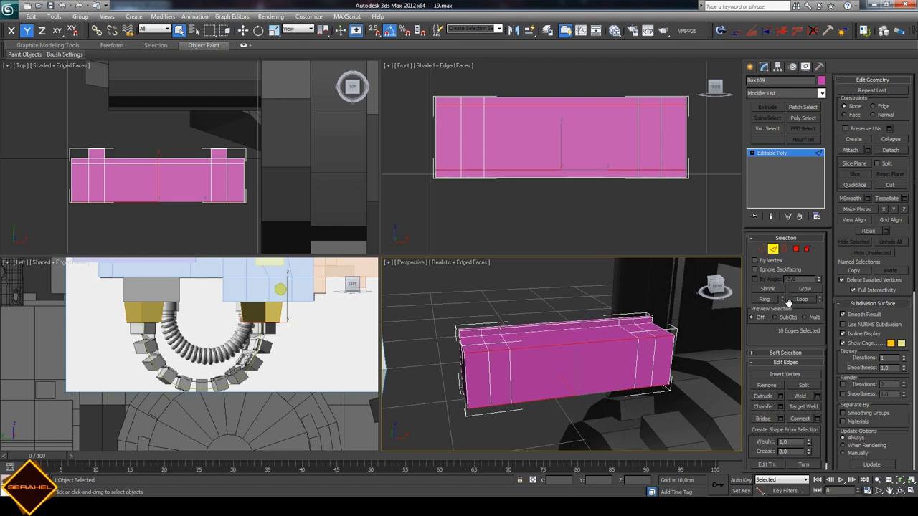
click(780, 407)
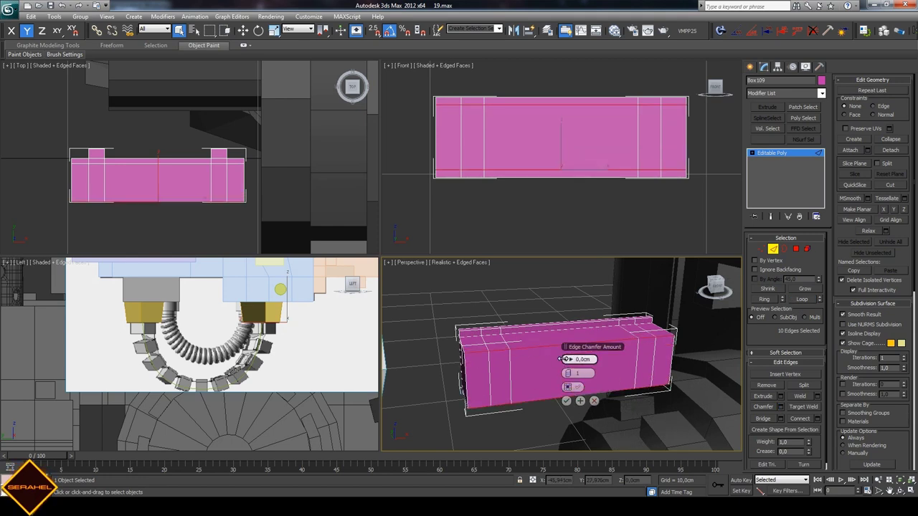
drag(567, 358, 566, 353)
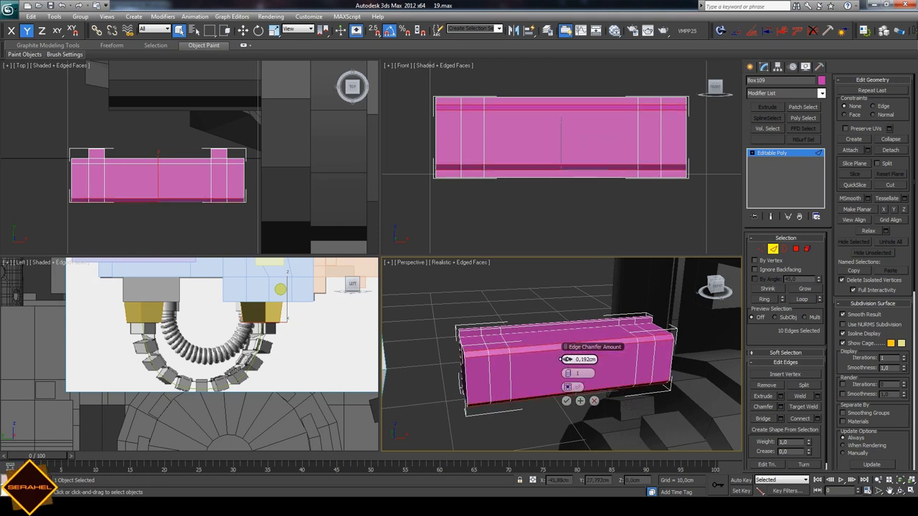
click(567, 400)
- In the Front view, move the top vertex row slightly down and the bottom row slightly up
click(750, 66)
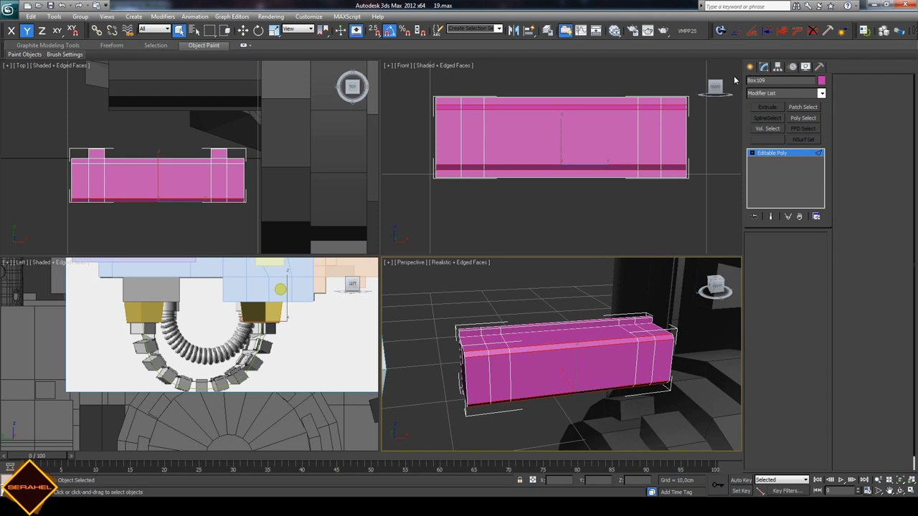
click(763, 66)
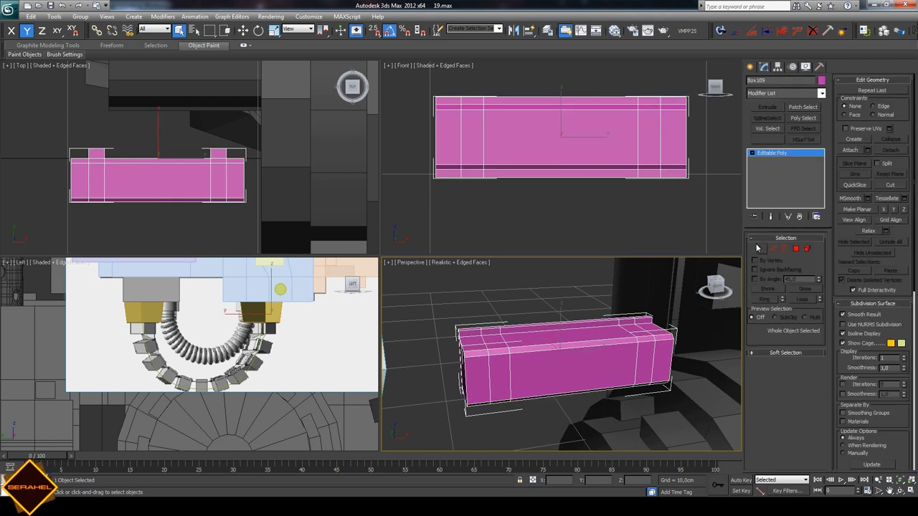
click(760, 248)
click(643, 101)
drag(706, 108, 423, 86)
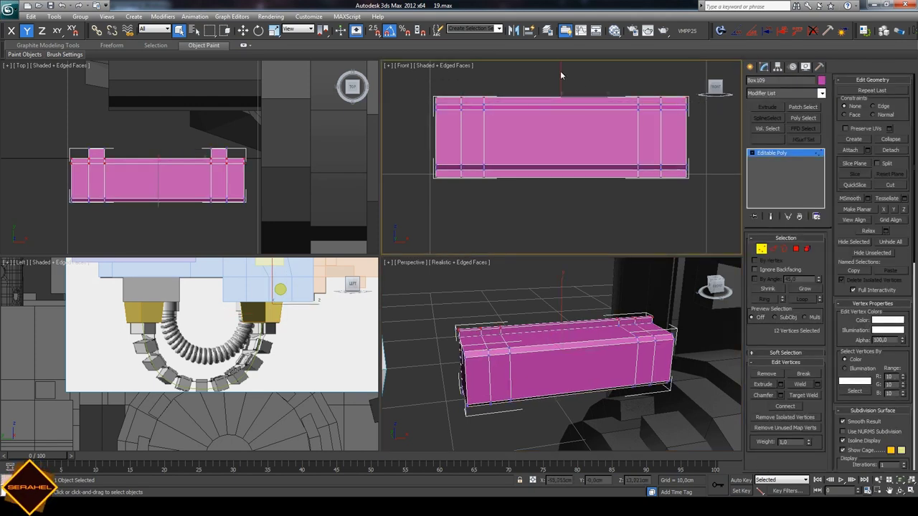
click(247, 32)
drag(558, 71, 558, 75)
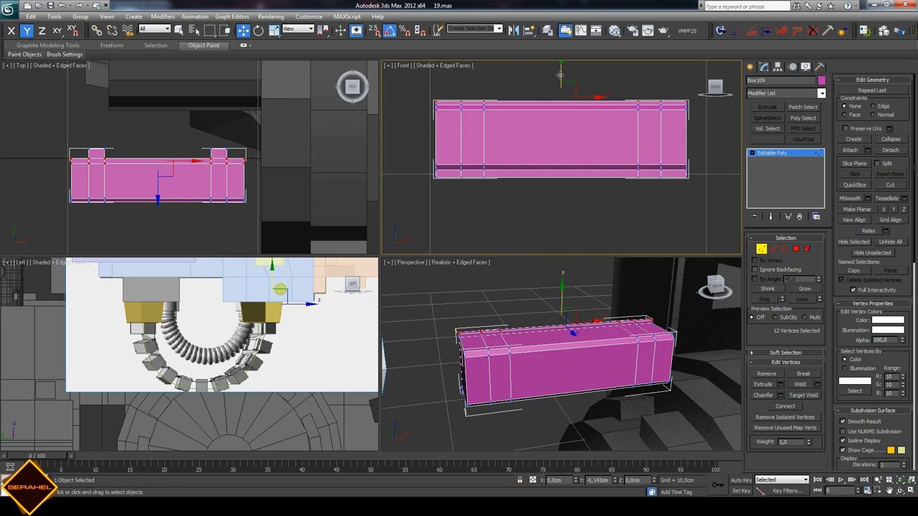
drag(706, 182, 706, 180)
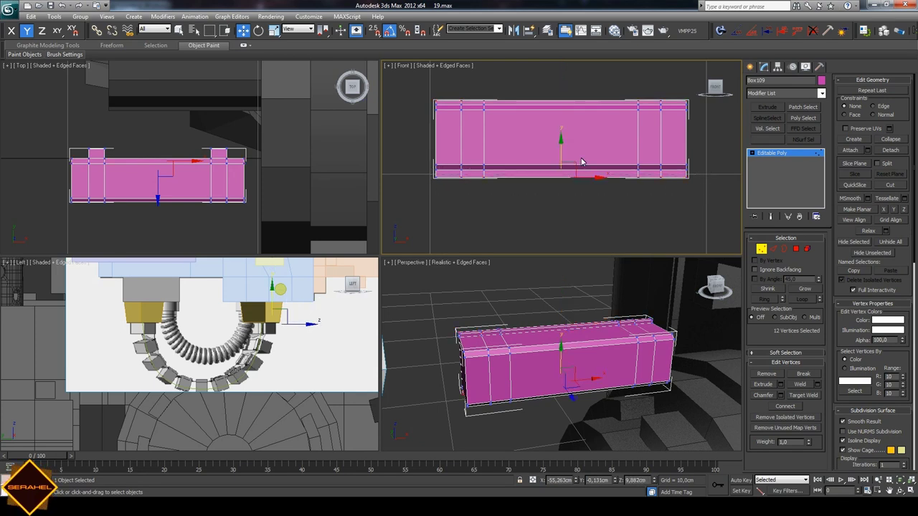
drag(560, 148, 558, 146)
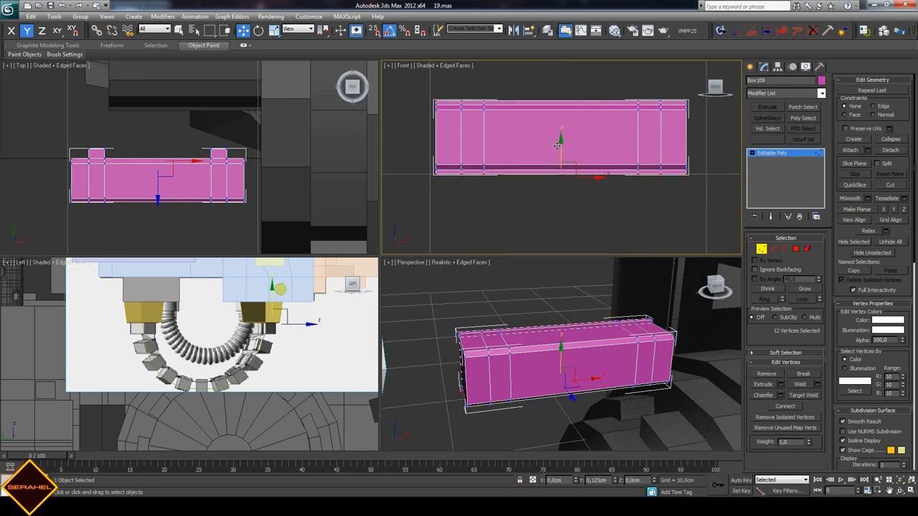
- Shift-drag a copy of Box109 straight up to create Box110
key(1)
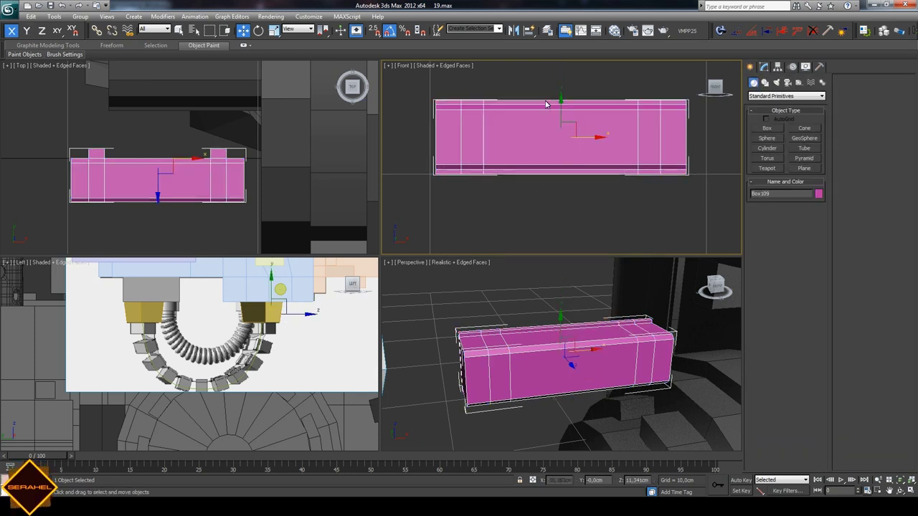
mouse_move(560, 106)
shift+mouse_down()
mouse_move(551, 36)
mouse_move(551, 44)
shift+mouse_up()
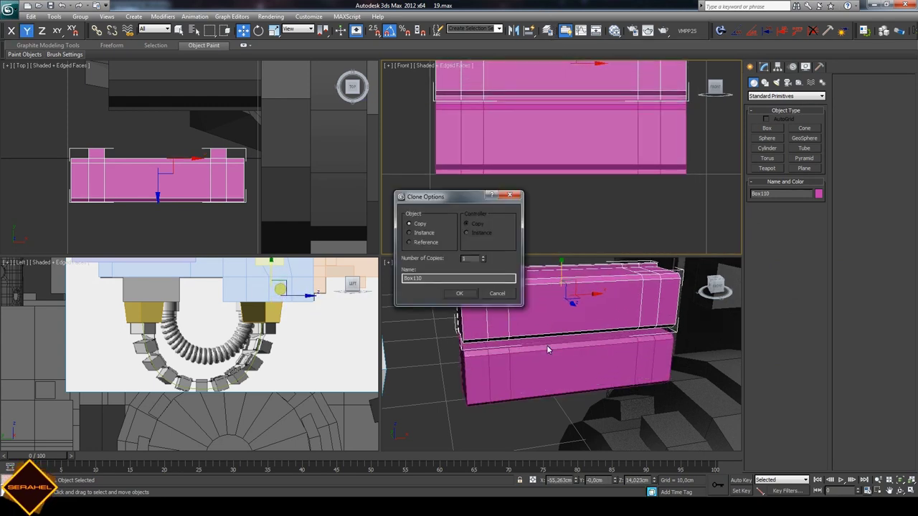
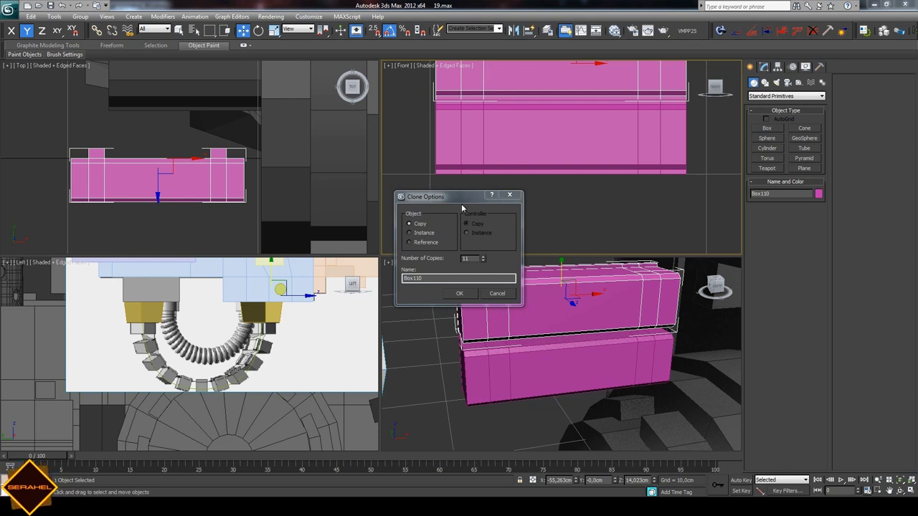
- Create the 11 box copies and convert the lower pink box to Editable Poly
click(467, 294)
scroll(539, 202, down, 3)
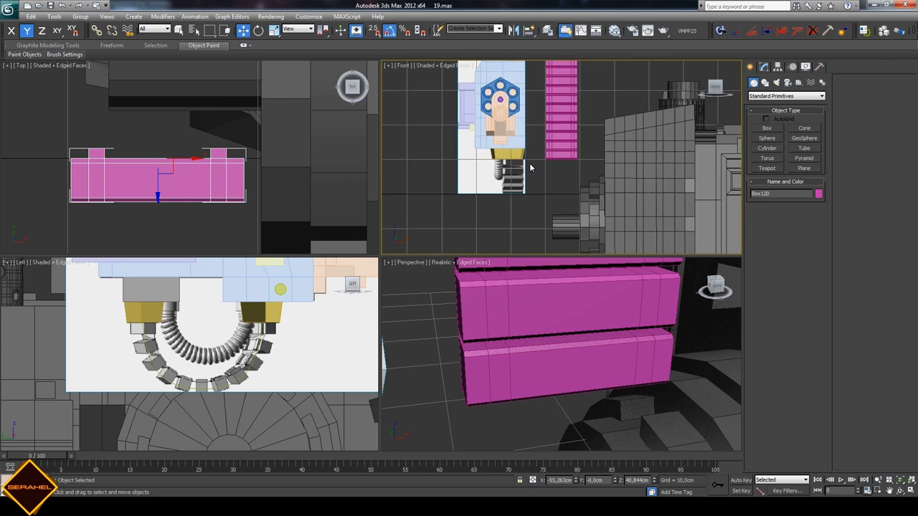
scroll(554, 135, down, 2)
key(q)
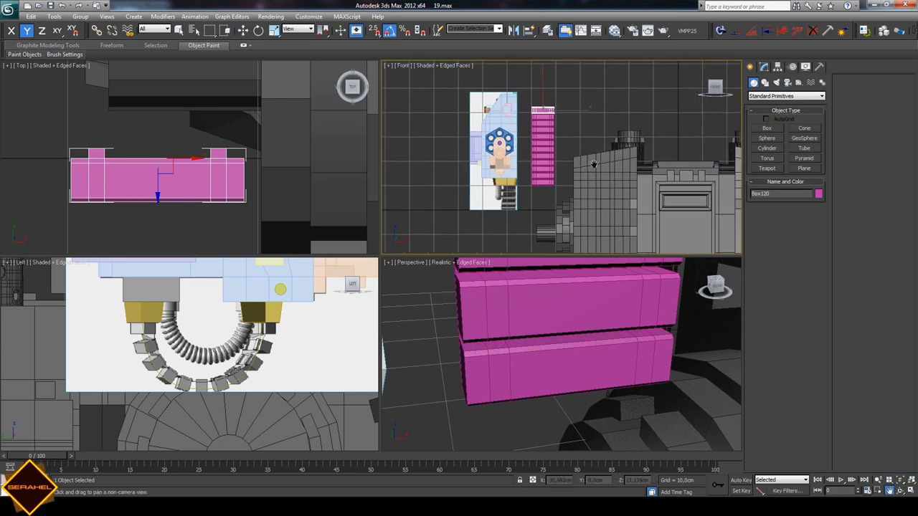
scroll(592, 96, up, 4)
click(520, 211)
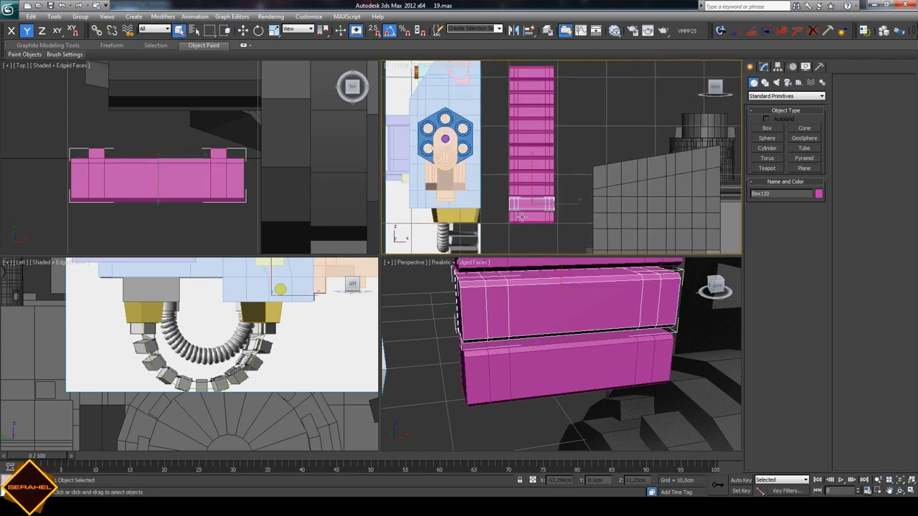
right_click(520, 214)
click(641, 309)
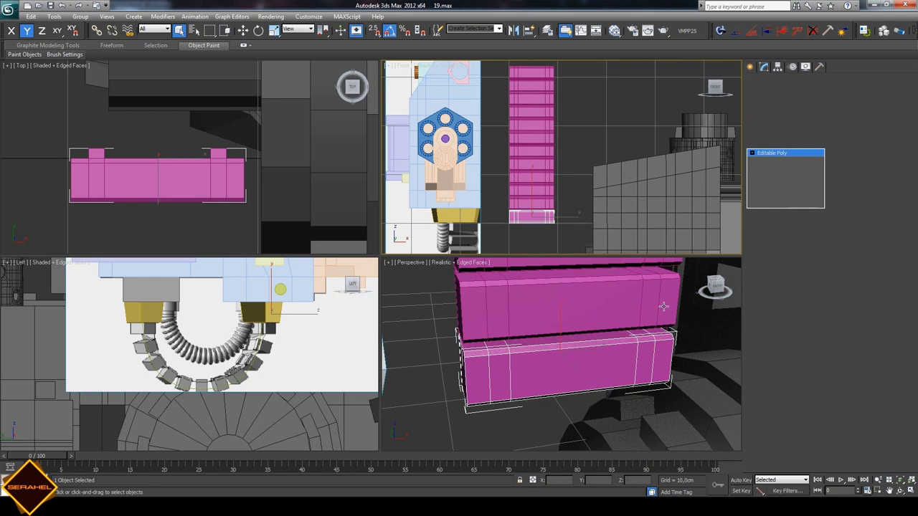
- Attach every stacked box up to the top one, merging the stack into Box109
click(532, 203)
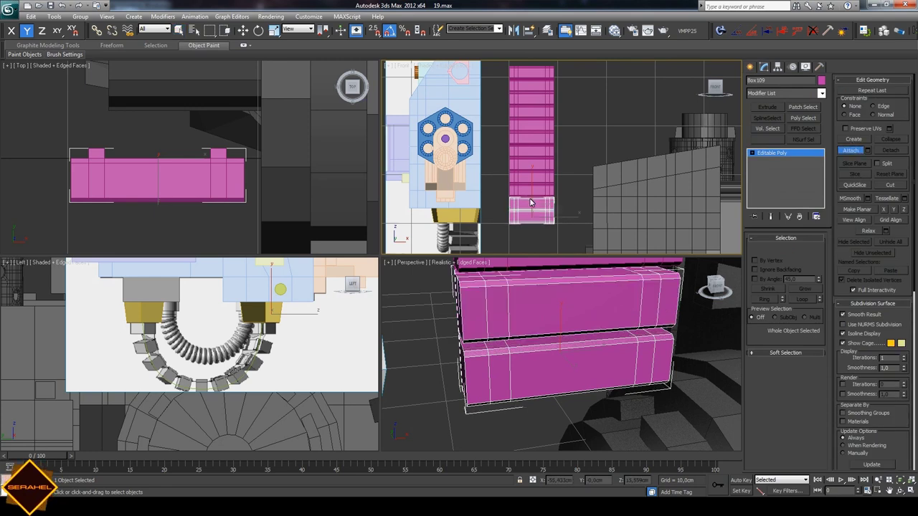
click(530, 188)
click(530, 180)
click(531, 165)
click(531, 148)
click(531, 133)
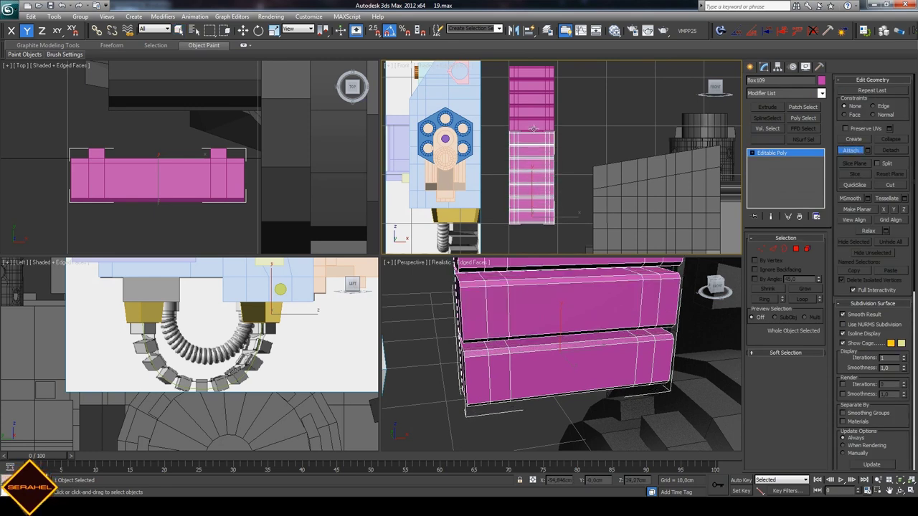
click(531, 119)
click(531, 104)
click(530, 90)
click(531, 73)
click(836, 151)
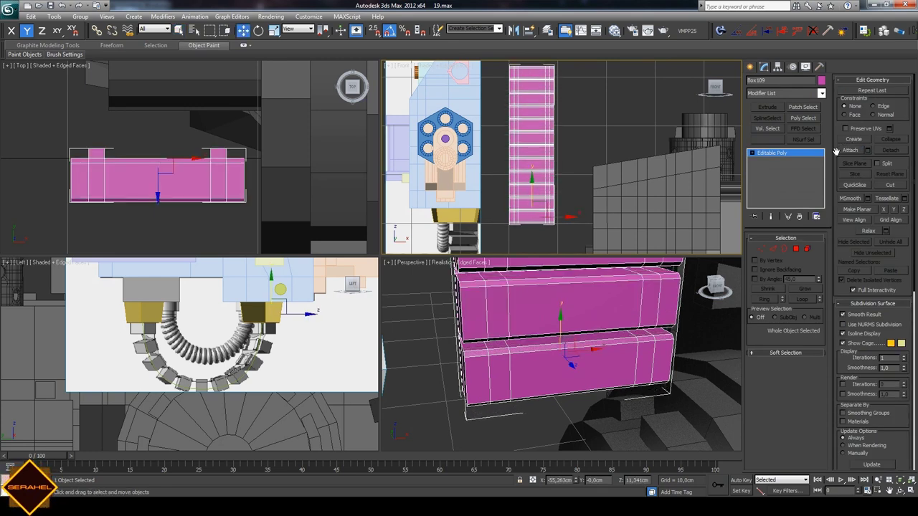
click(819, 93)
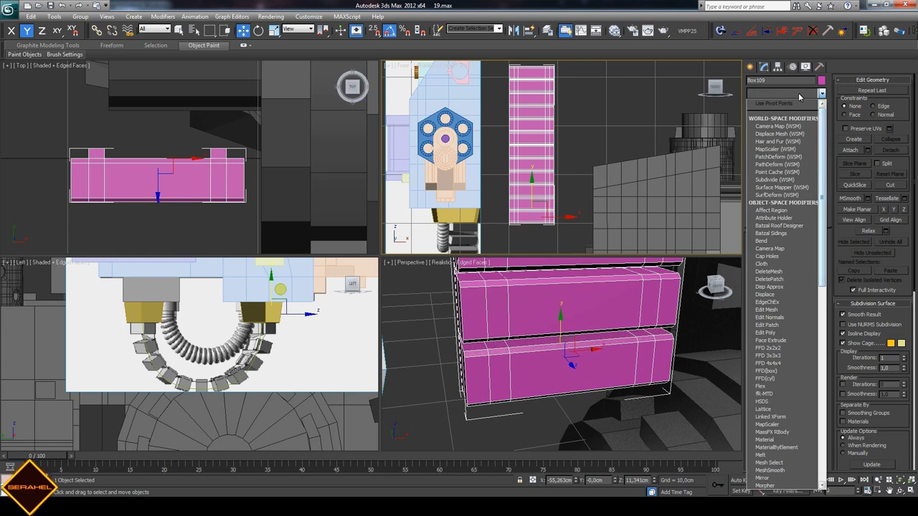
- Add a PathDeform modifier to the merged box stack
drag(824, 116, 825, 136)
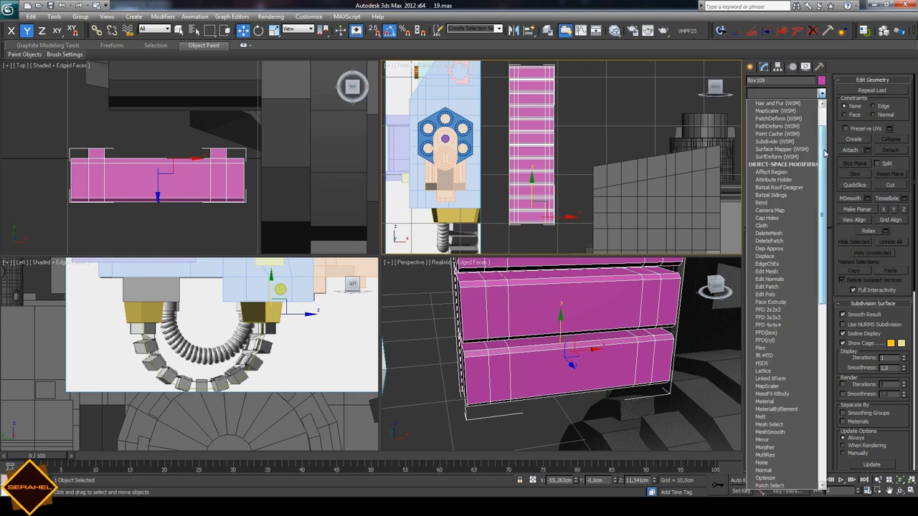
drag(823, 261, 789, 350)
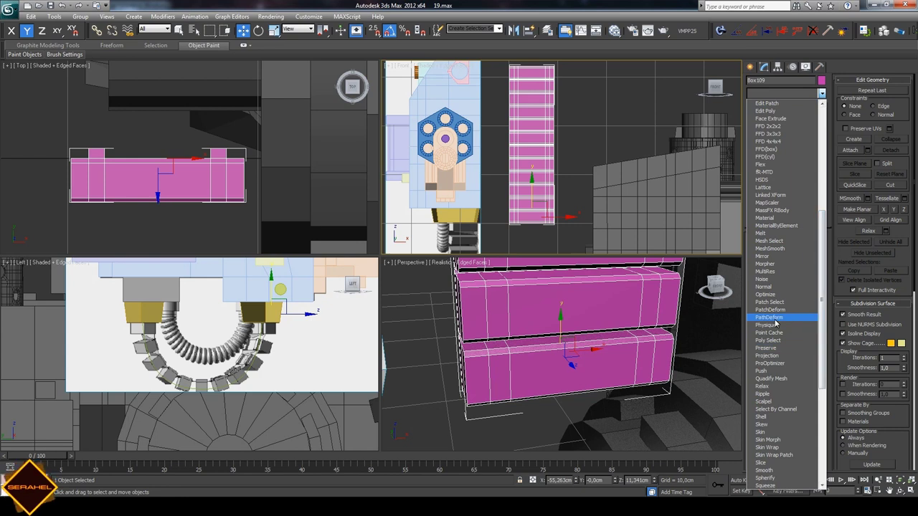
click(754, 318)
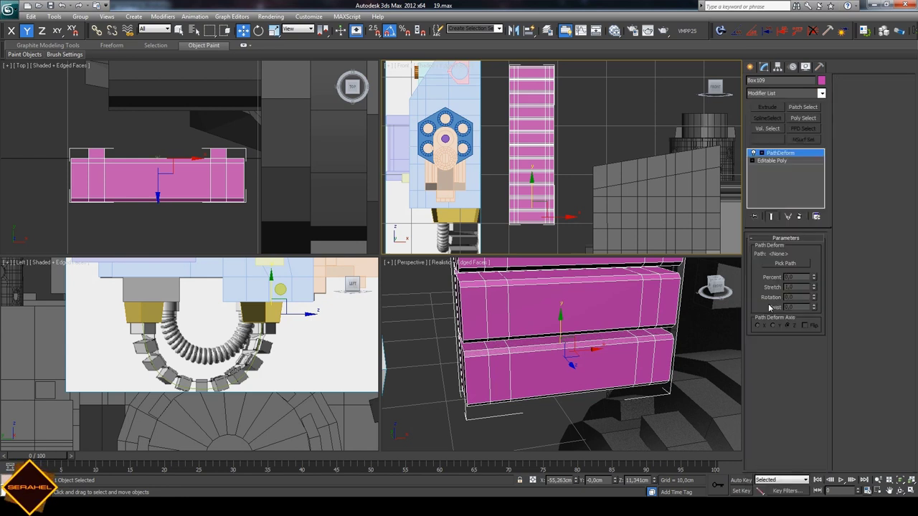
click(898, 491)
mouse_move(518, 393)
mouse_down()
mouse_move(605, 348)
mouse_move(611, 380)
mouse_up()
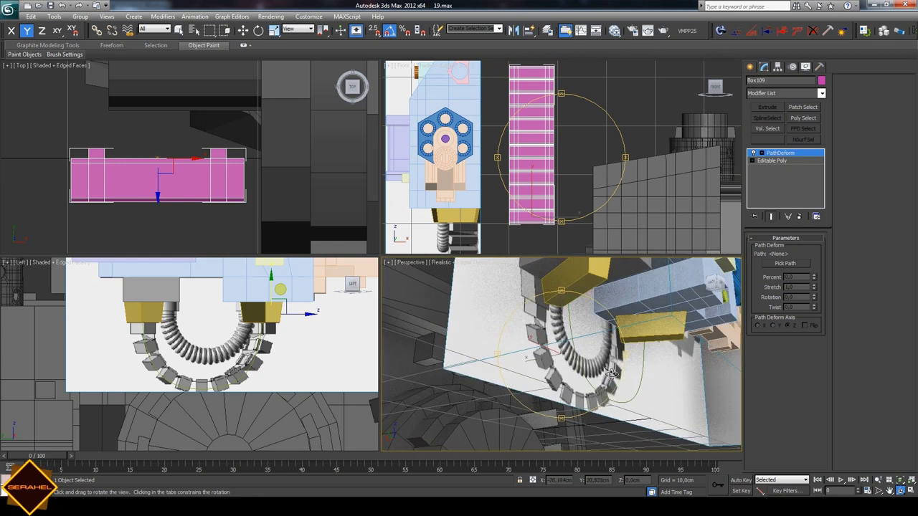
- Pick the curved Line001 spline as the Path Deform path
click(787, 263)
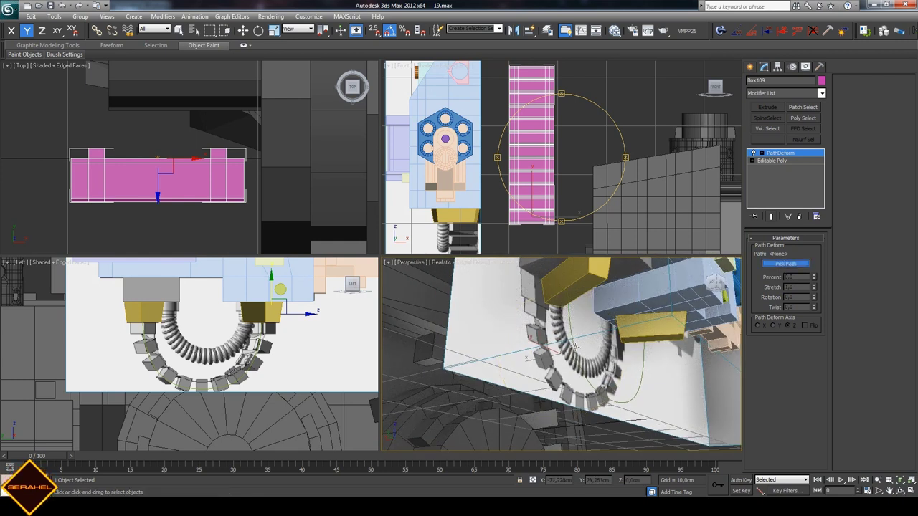
click(615, 349)
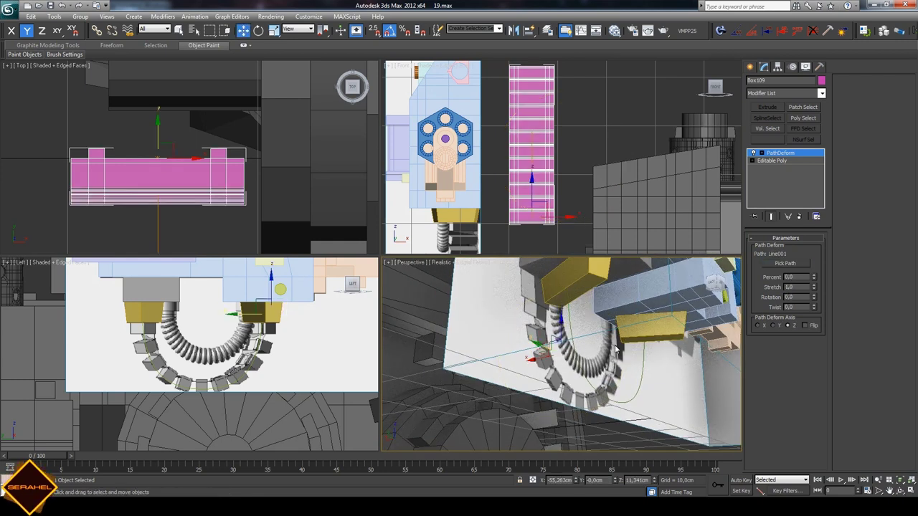
click(573, 347)
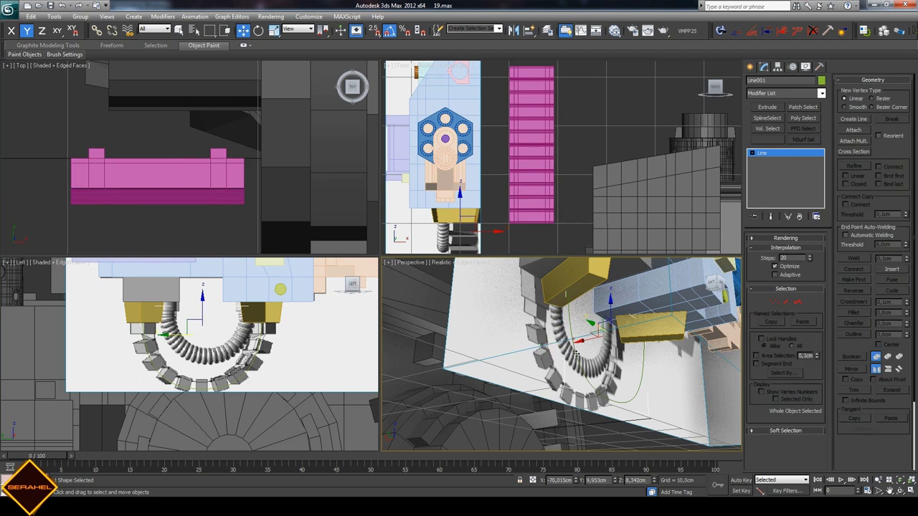
click(889, 488)
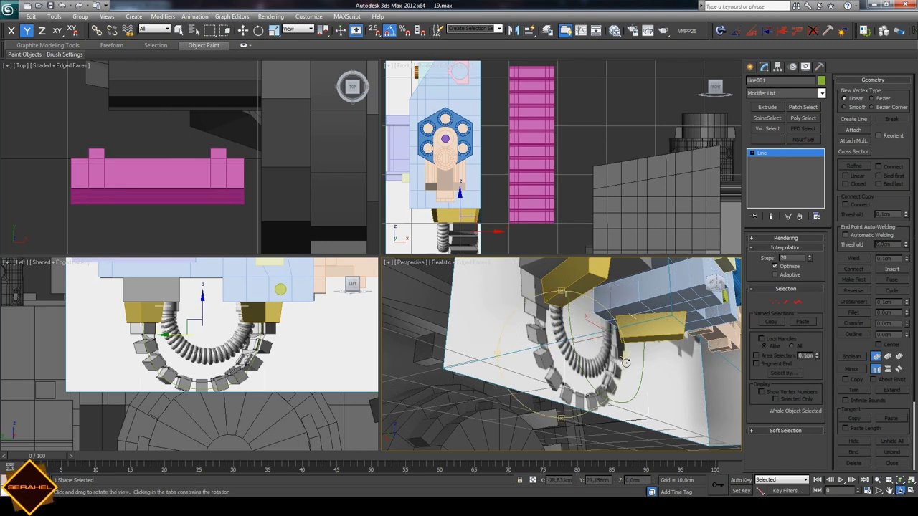
mouse_move(625, 362)
mouse_down()
mouse_move(415, 375)
mouse_move(592, 341)
mouse_move(583, 335)
mouse_up()
click(750, 66)
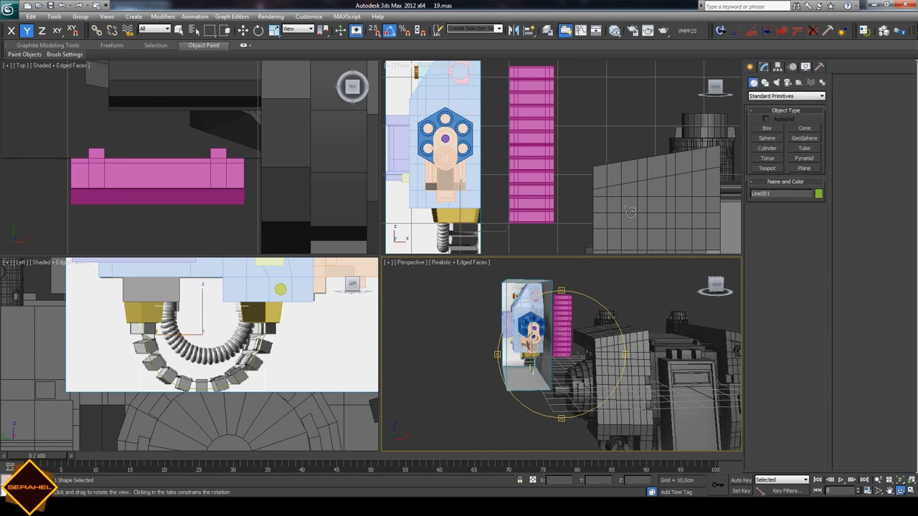
- Reselect Box109 and bring up its Path Deform settings
click(179, 30)
click(565, 305)
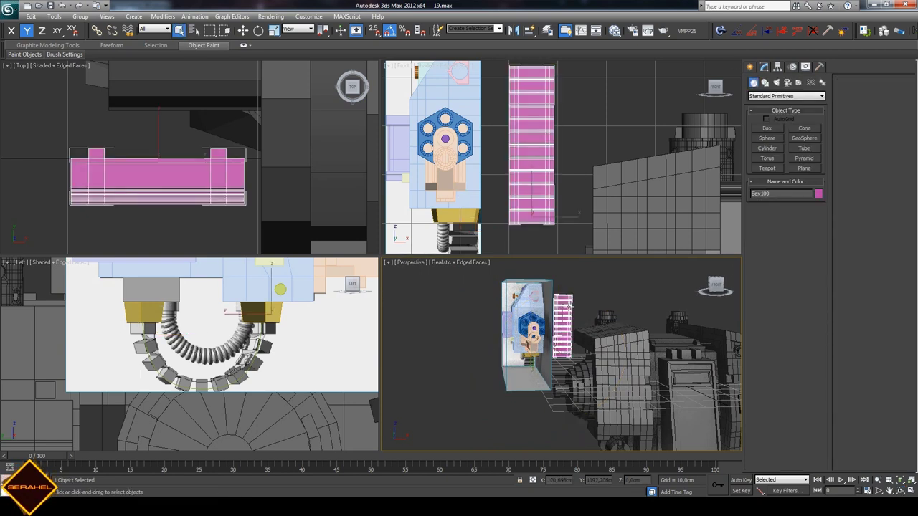
click(764, 67)
click(782, 265)
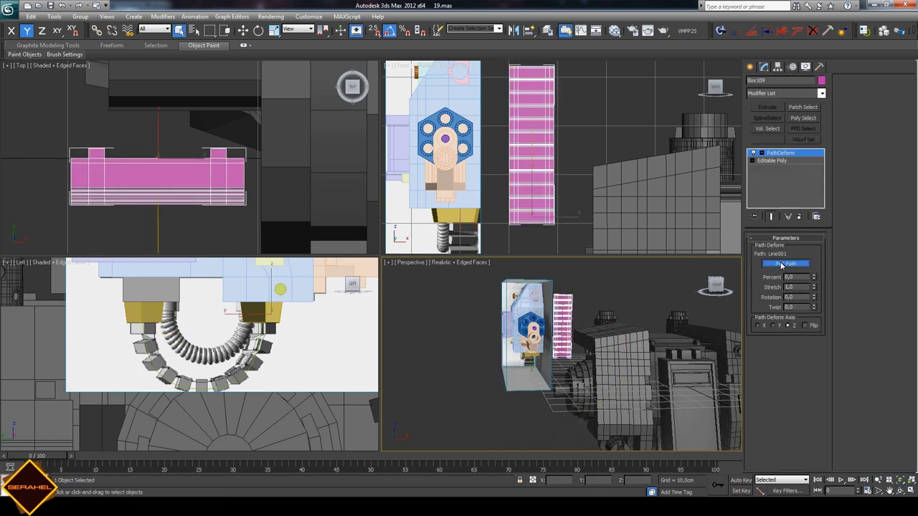
click(889, 490)
- Set Path Deform Percent to 13 with Y as the deform axis
drag(631, 337, 719, 307)
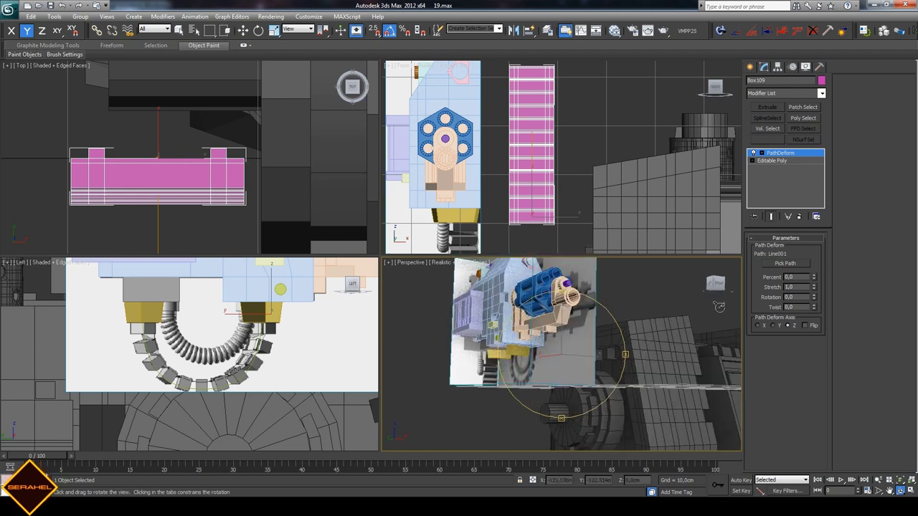
click(814, 276)
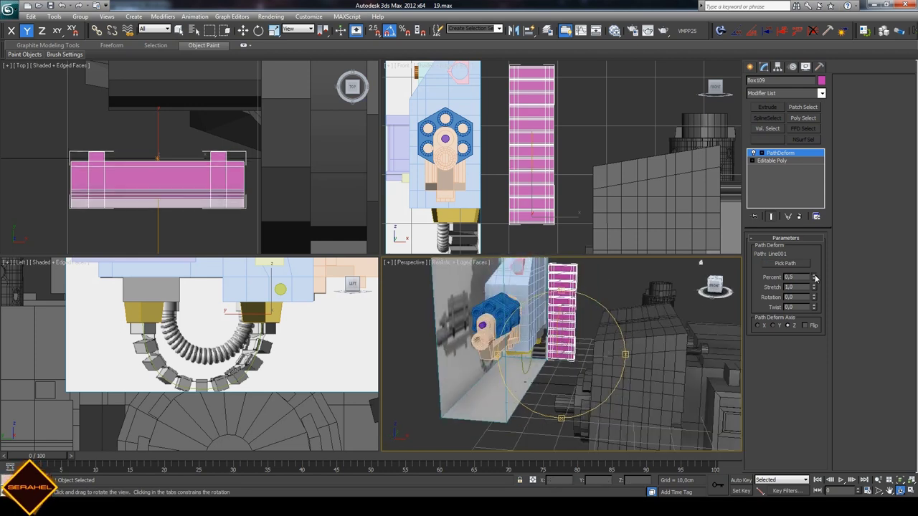
mouse_move(814, 278)
mouse_down()
mouse_move(806, 224)
mouse_move(808, 238)
mouse_up()
click(773, 325)
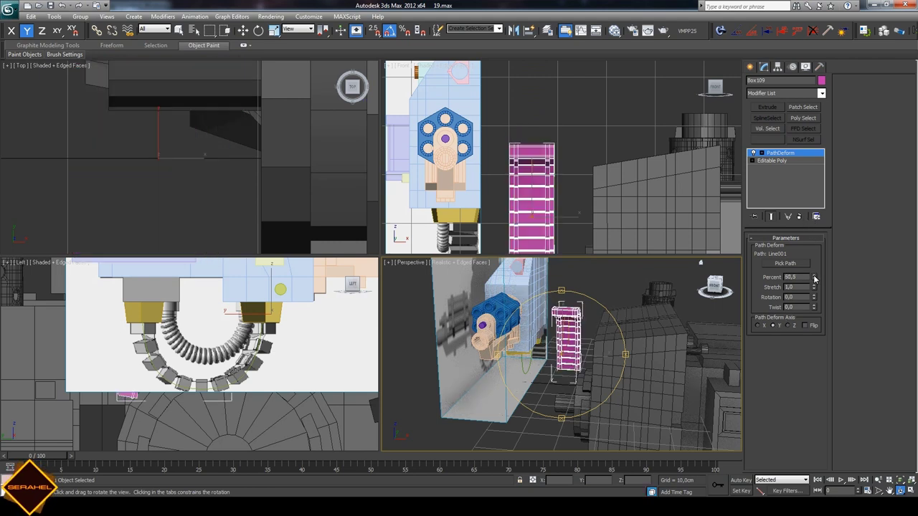
drag(815, 277, 803, 337)
mouse_move(545, 337)
mouse_down()
mouse_move(575, 318)
mouse_move(501, 309)
mouse_up()
- Rotate the pink stack -180° about its local X axis
key(e)
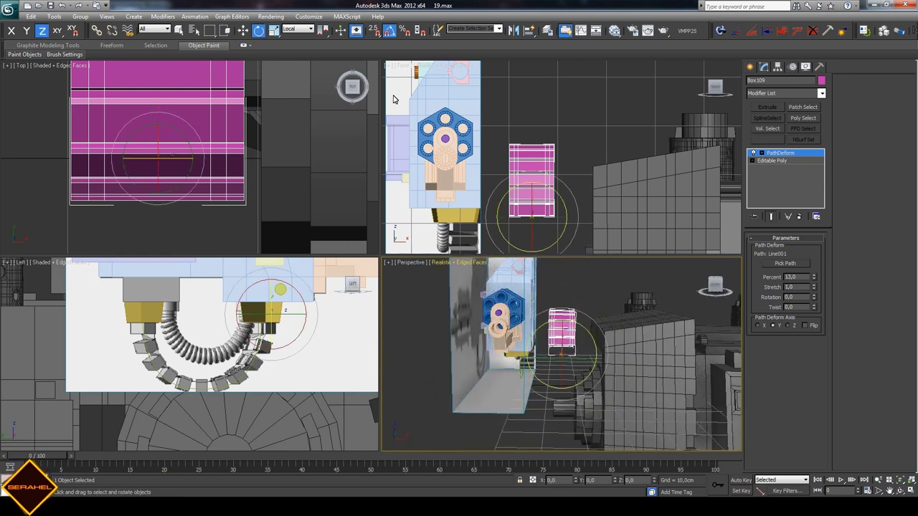
drag(534, 213, 543, 131)
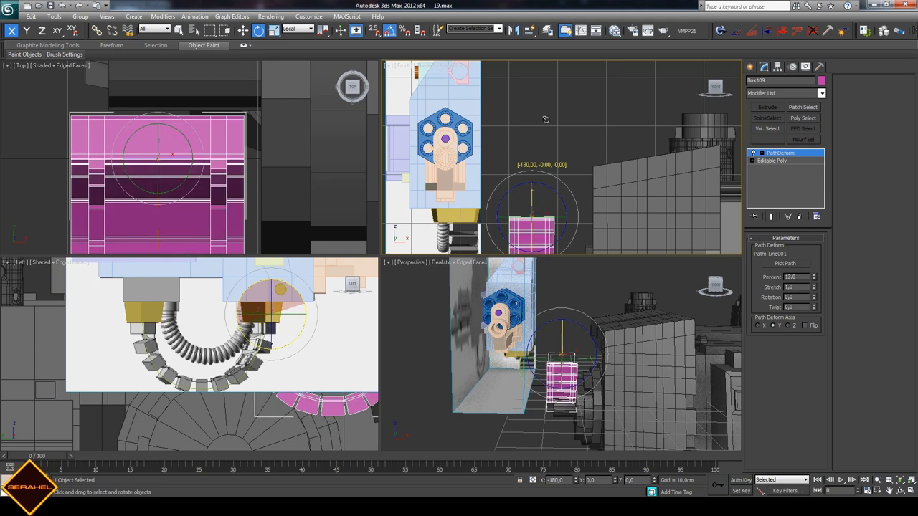
drag(542, 131, 717, 365)
click(888, 491)
scroll(297, 385, down, 5)
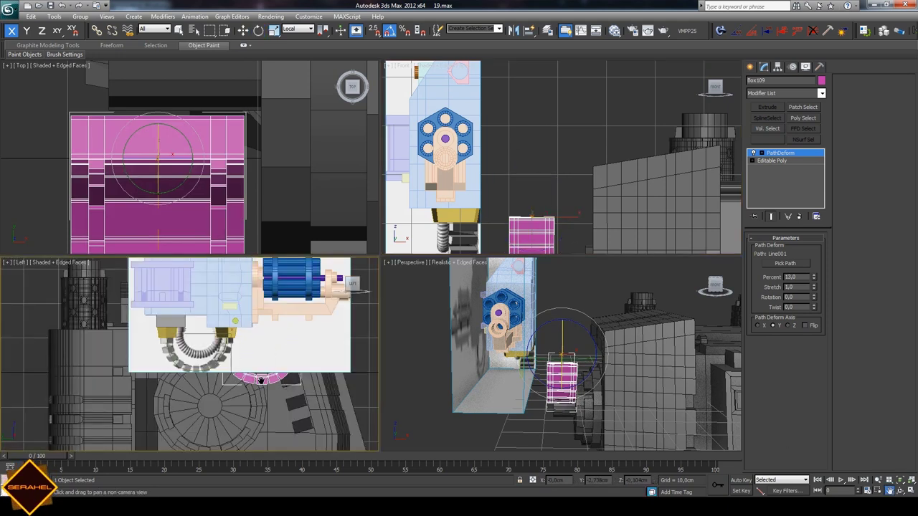
click(243, 32)
- Move the pink chain left beside the grey chain and raise it along Y
scroll(166, 168, down, 5)
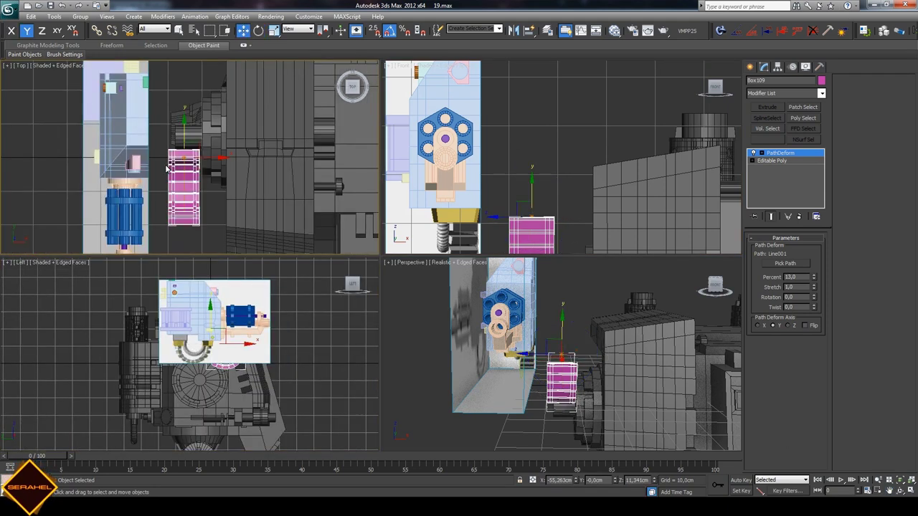
drag(214, 158, 160, 158)
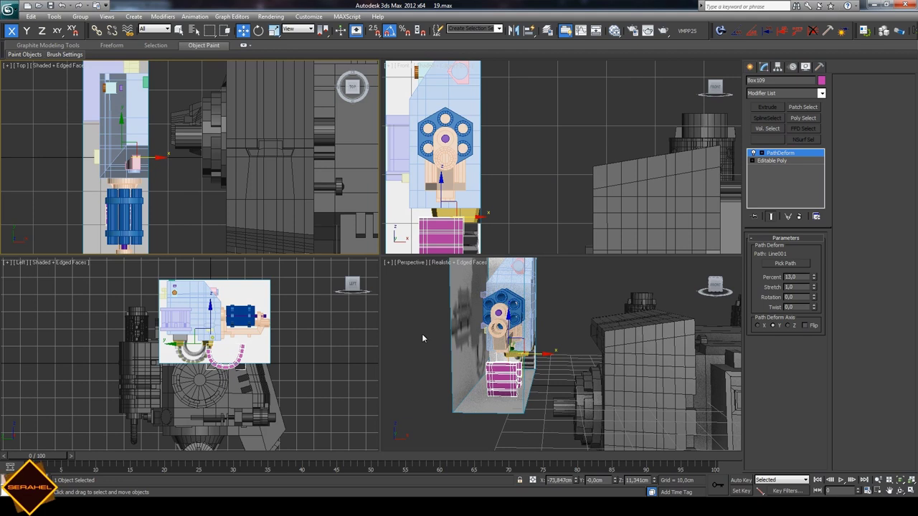
click(891, 491)
drag(545, 337, 336, 141)
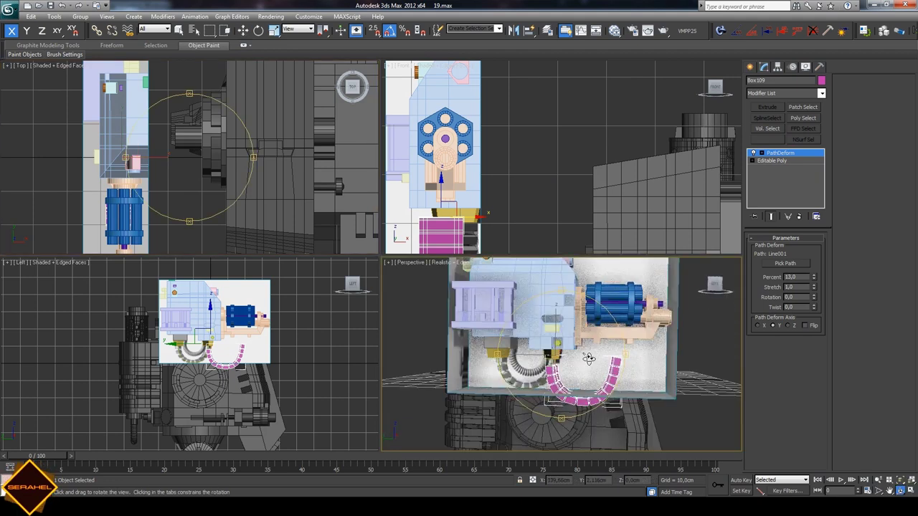
click(241, 31)
scroll(190, 344, up, 3)
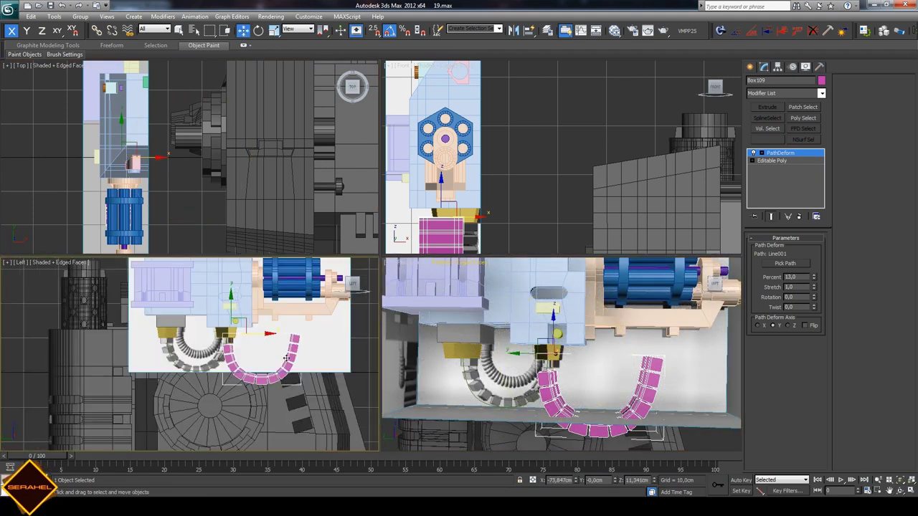
drag(269, 334, 201, 333)
scroll(207, 338, up, 3)
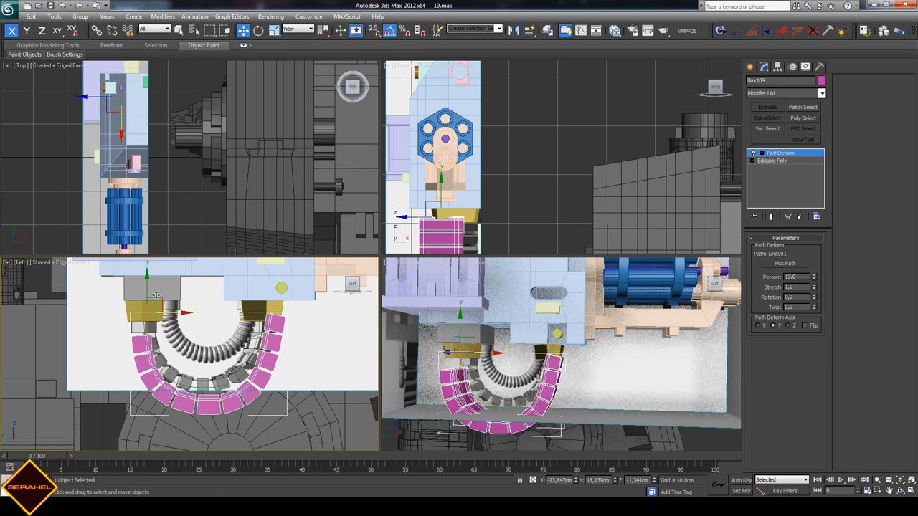
drag(150, 288, 150, 272)
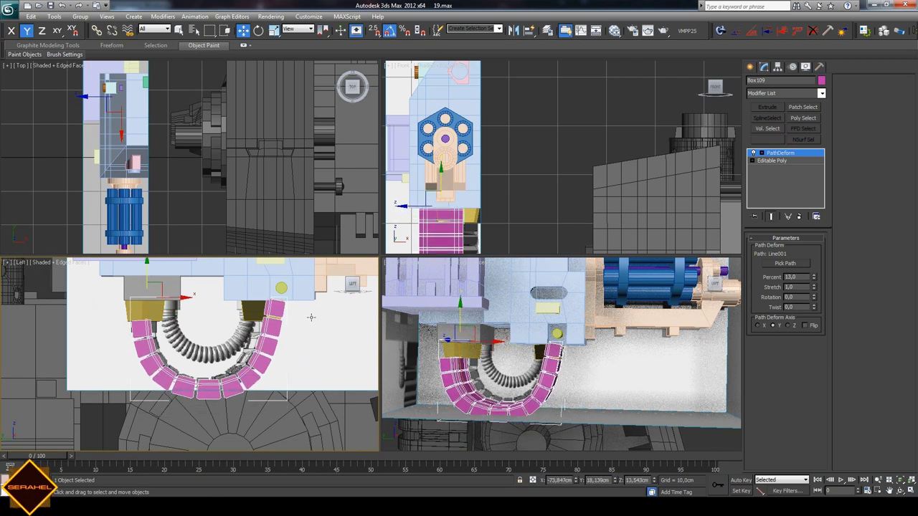
- Scale the pink chain narrower along X and shorter along Y
click(275, 31)
drag(190, 295, 187, 298)
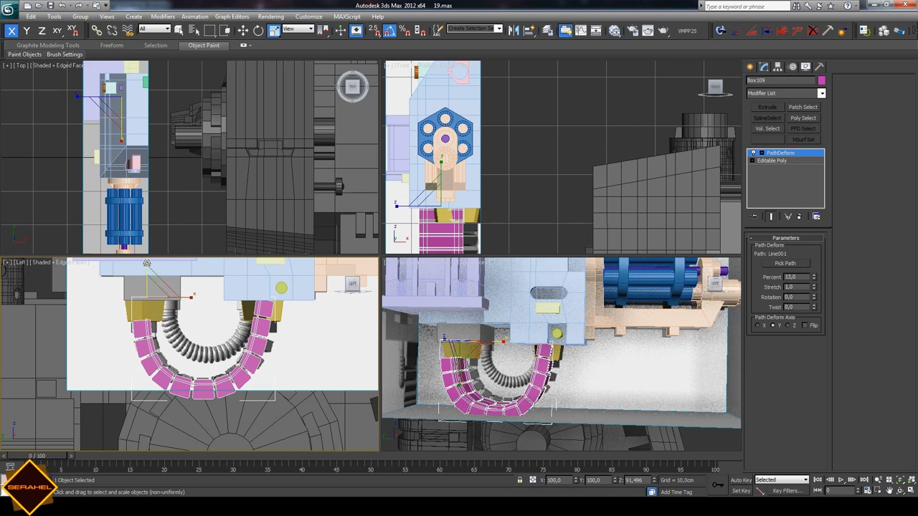
key(F6)
drag(152, 289, 187, 226)
click(243, 32)
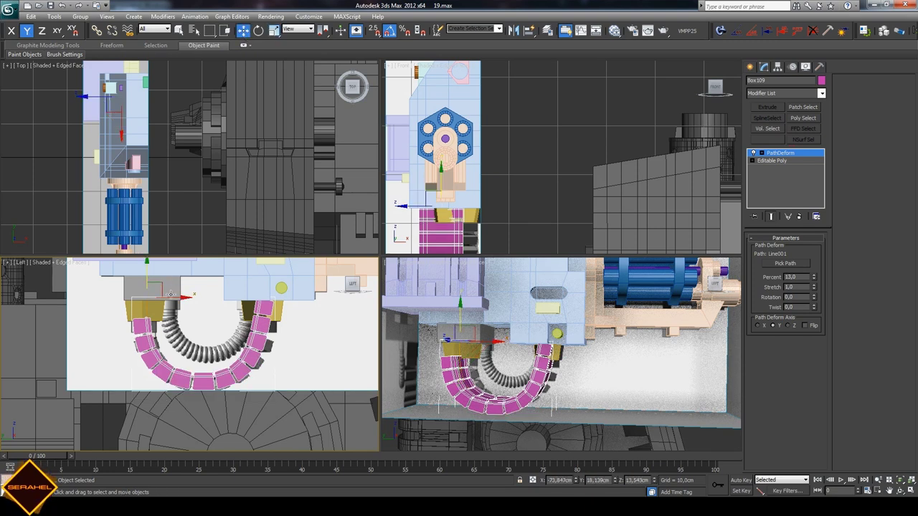
drag(172, 298, 193, 297)
click(273, 31)
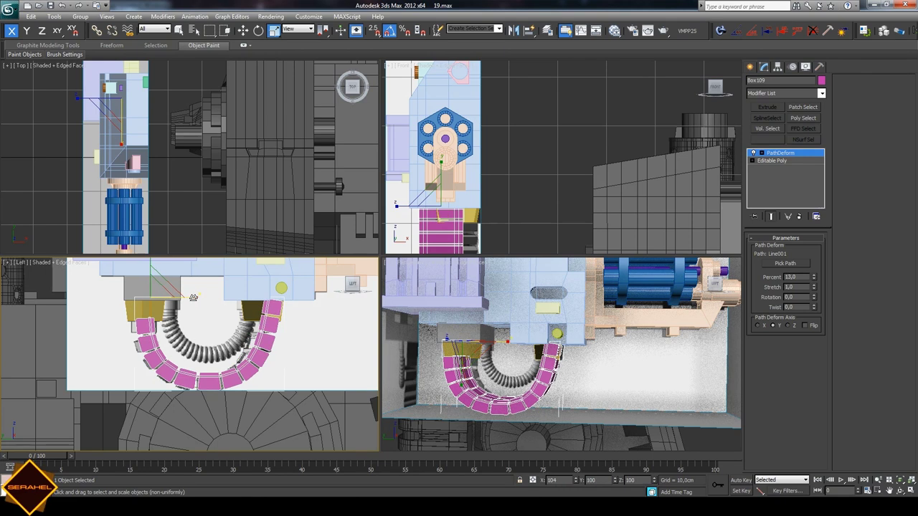
- Nudge the chain into a U-shape between the two yellow brackets
key(w)
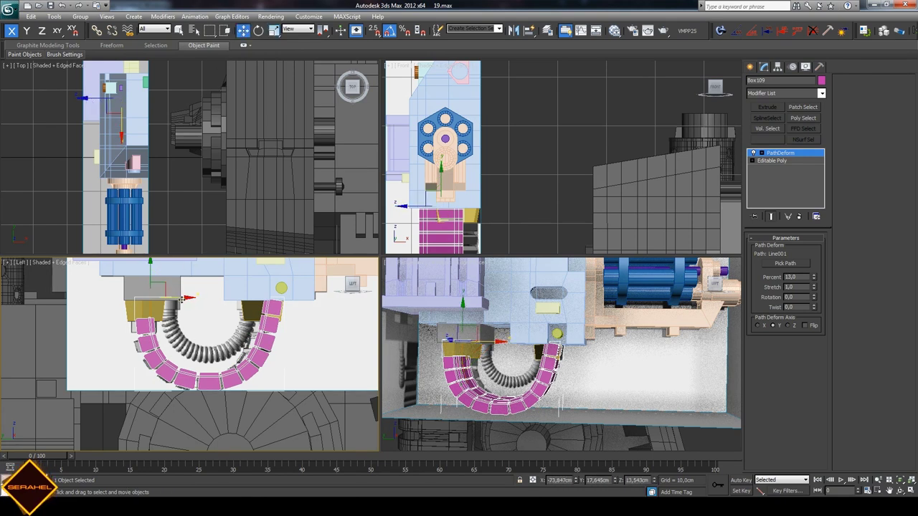
drag(182, 299, 178, 298)
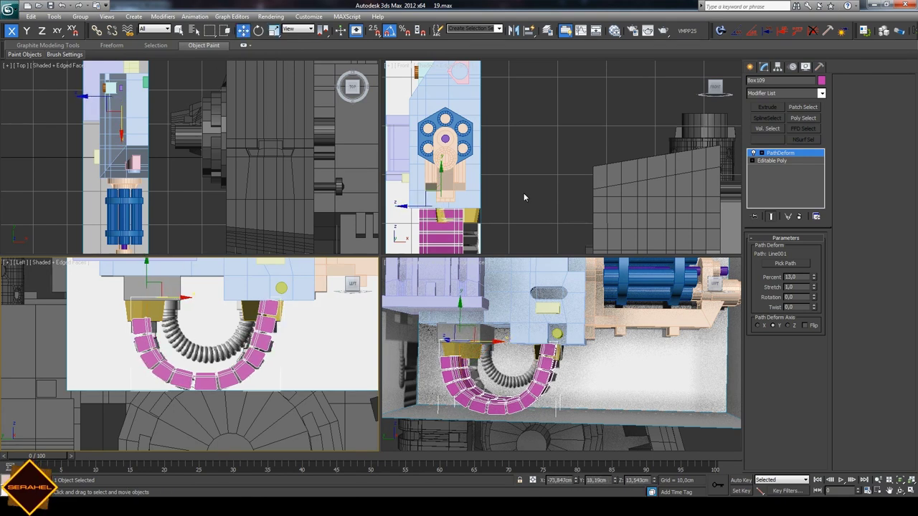
click(889, 490)
scroll(545, 368, up, 3)
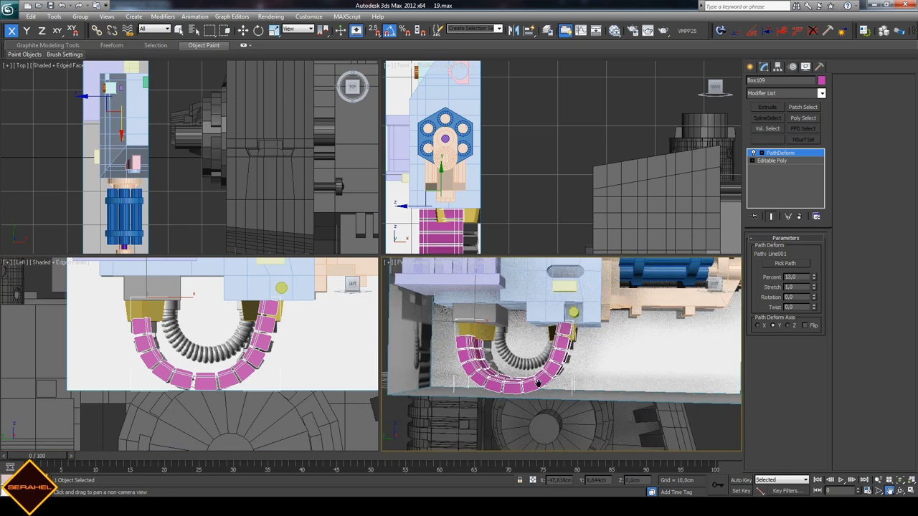
right_click(459, 309)
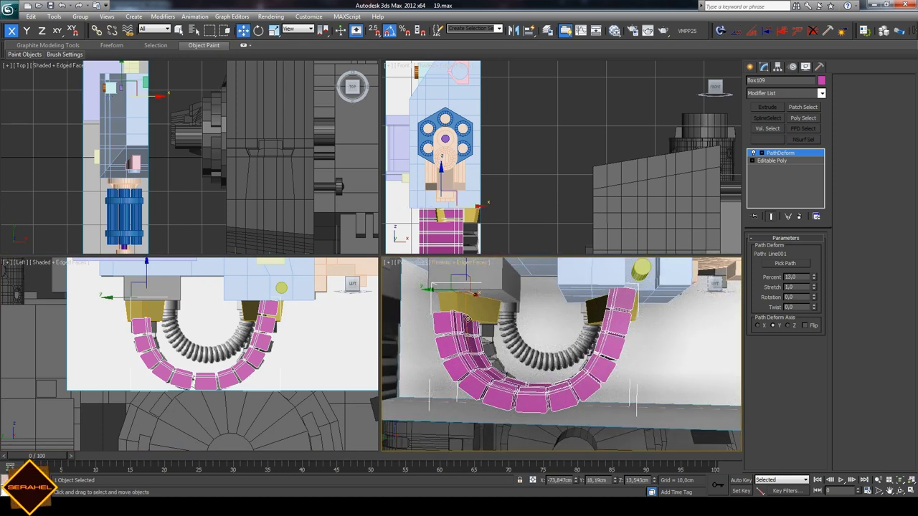
click(465, 315)
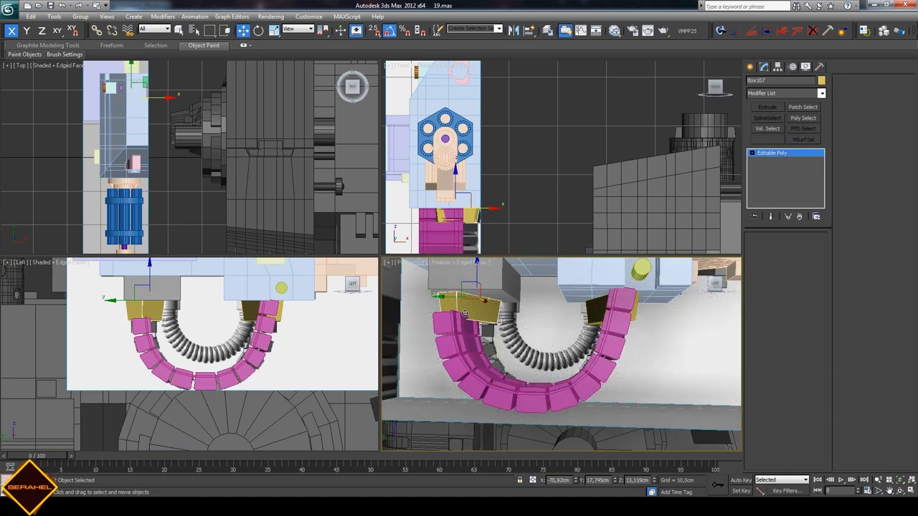
click(466, 316)
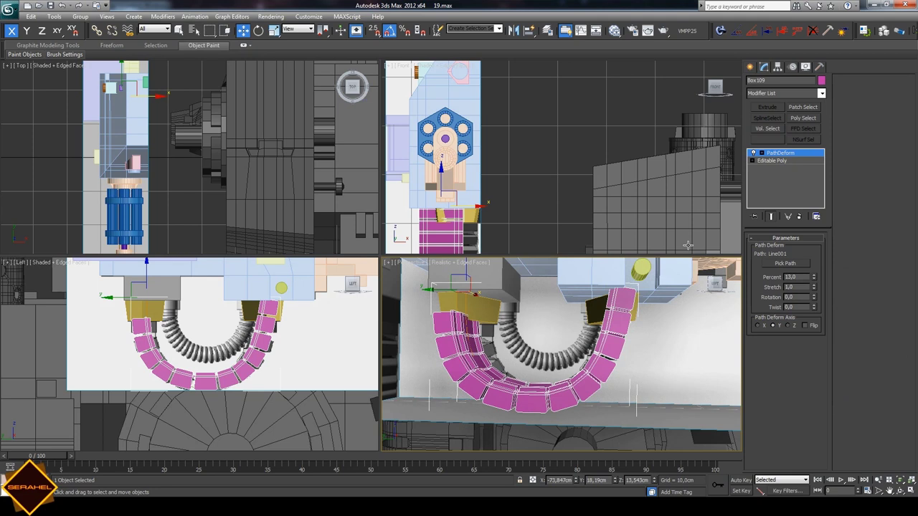
click(465, 319)
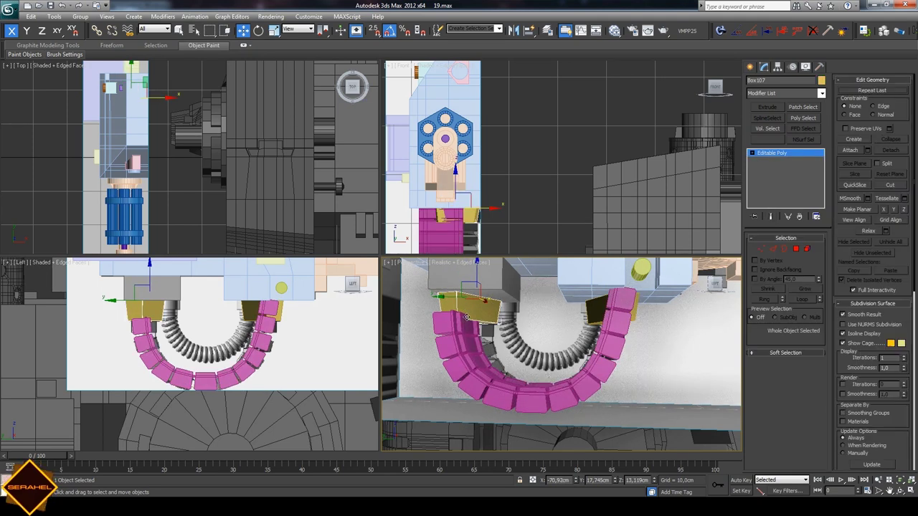
click(467, 324)
click(467, 327)
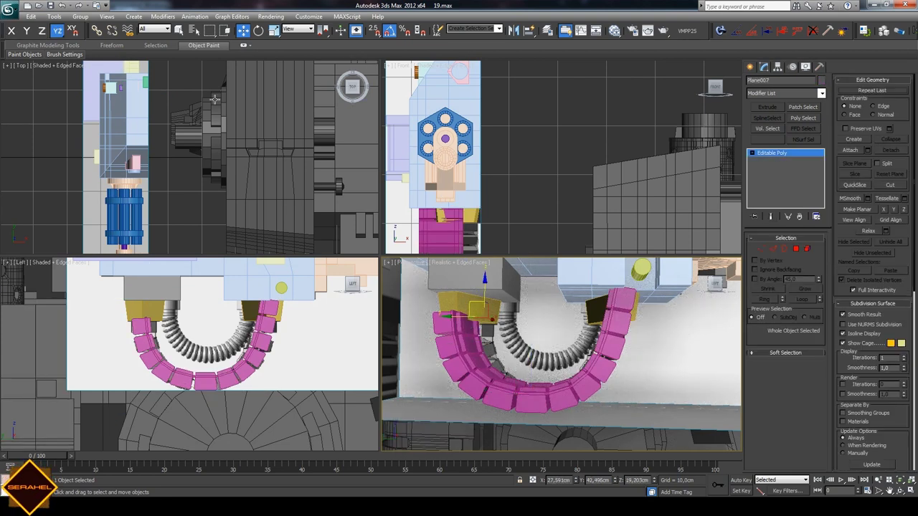
click(547, 195)
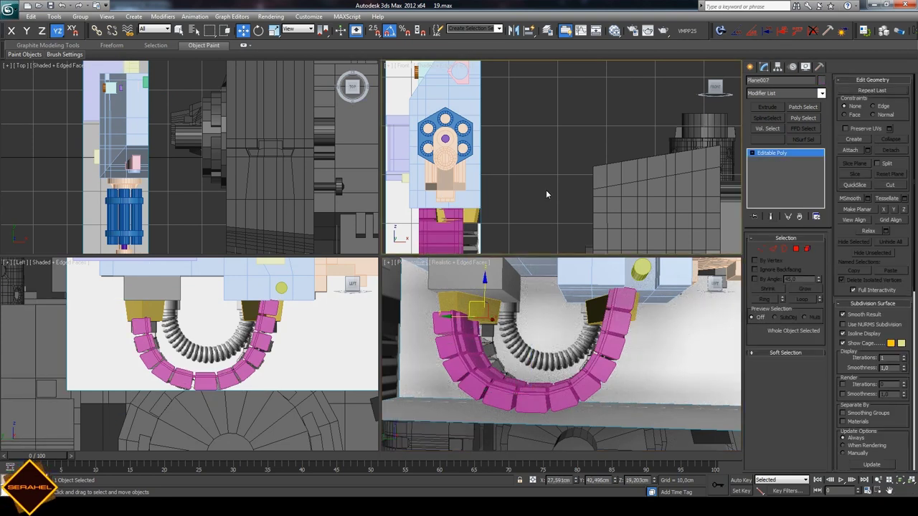
- Bring the view onto the magenta chain and select it
click(888, 492)
drag(545, 359, 617, 330)
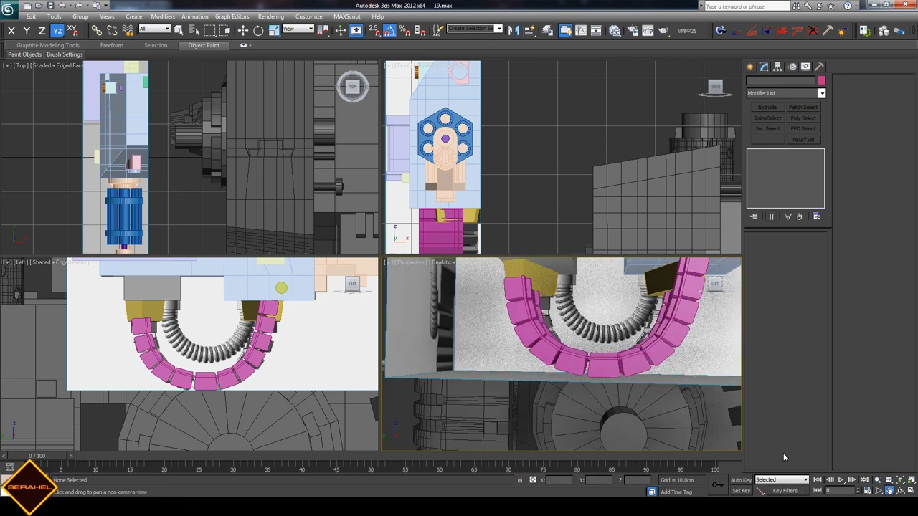
click(901, 491)
mouse_move(577, 372)
mouse_down()
mouse_move(601, 357)
mouse_move(542, 364)
mouse_move(544, 342)
mouse_up()
click(243, 30)
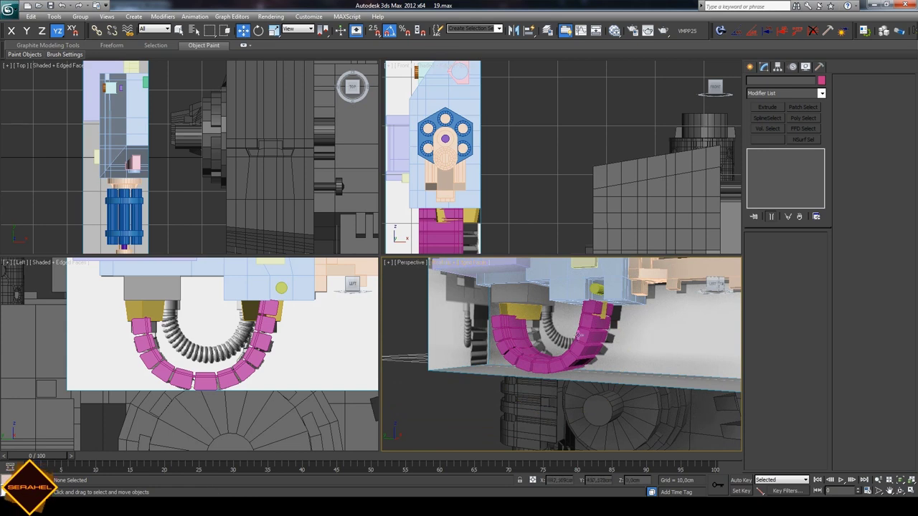
click(594, 310)
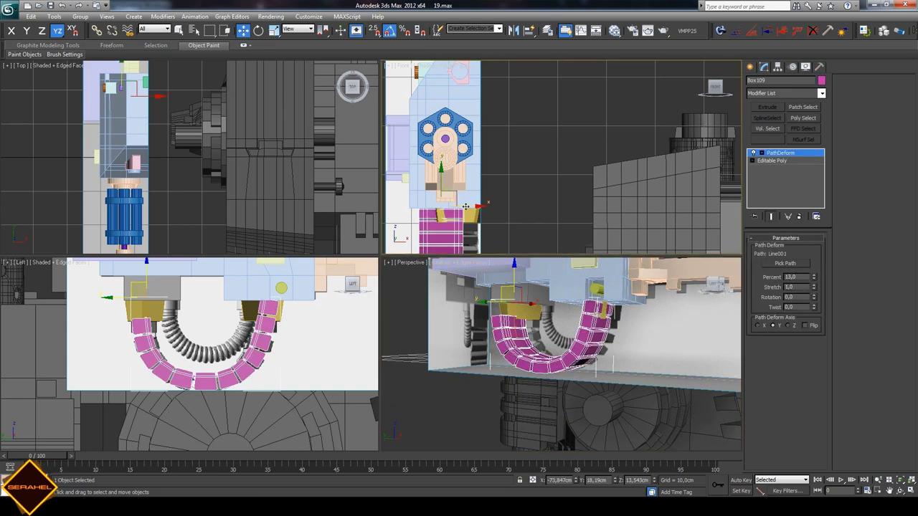
- Reposition the chain on X and Y and lower its Path Deform Percent slightly
drag(465, 207, 488, 205)
click(274, 30)
key(w)
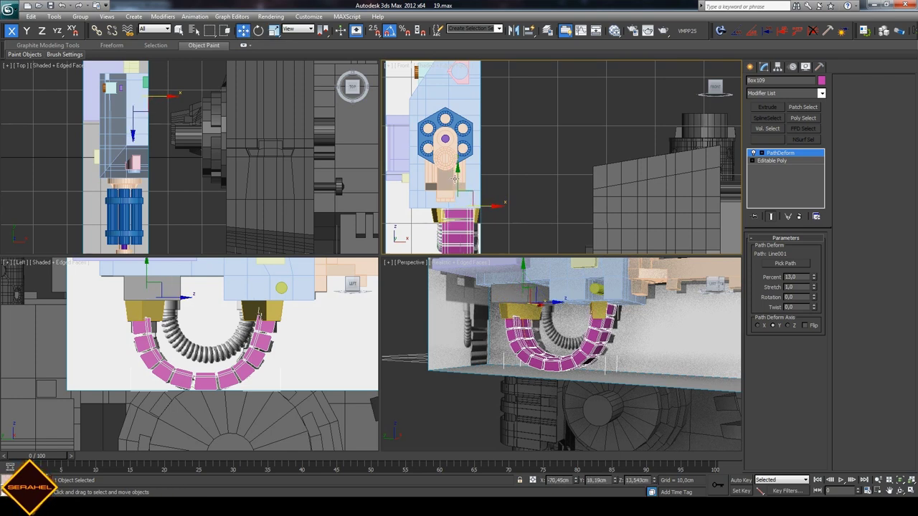
key(ctrl+z)
key(ctrl+z)
key(ctrl+z)
key(ctrl+z)
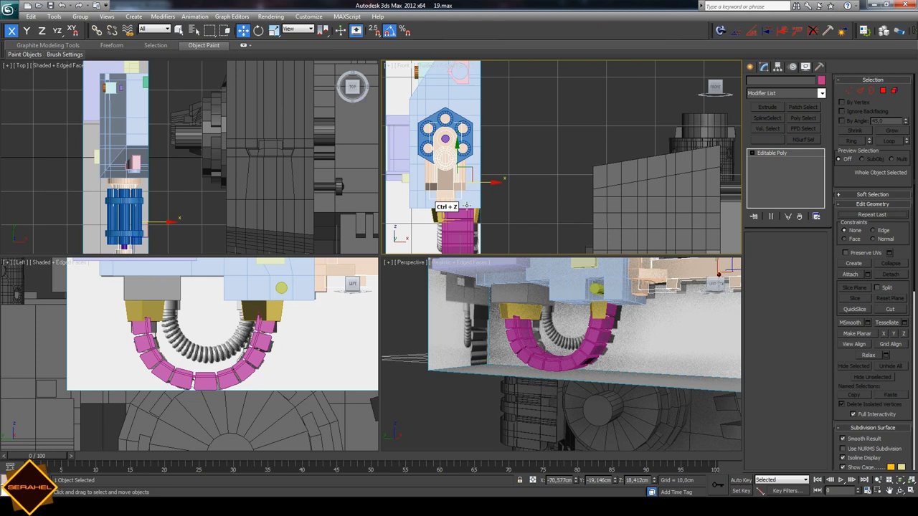
key(ctrl+y)
key(ctrl+y)
key(ctrl+y)
key(ctrl+y)
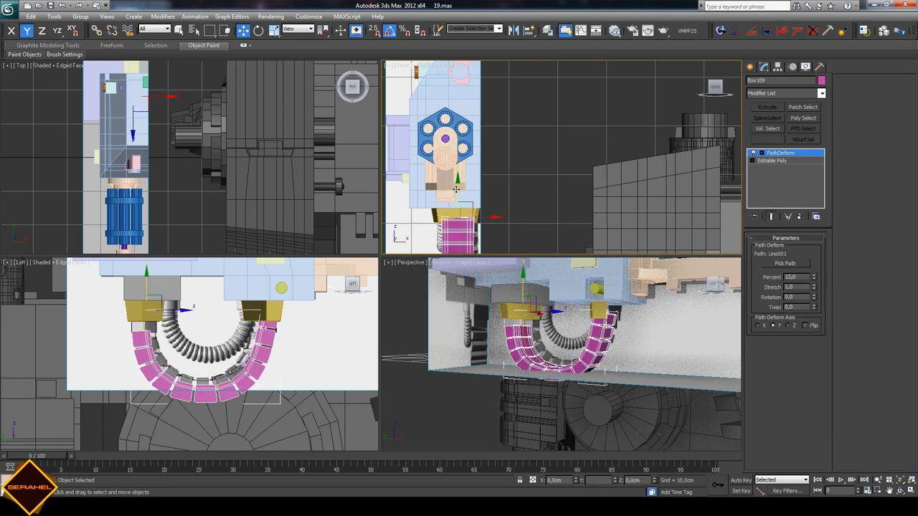
drag(456, 188, 454, 196)
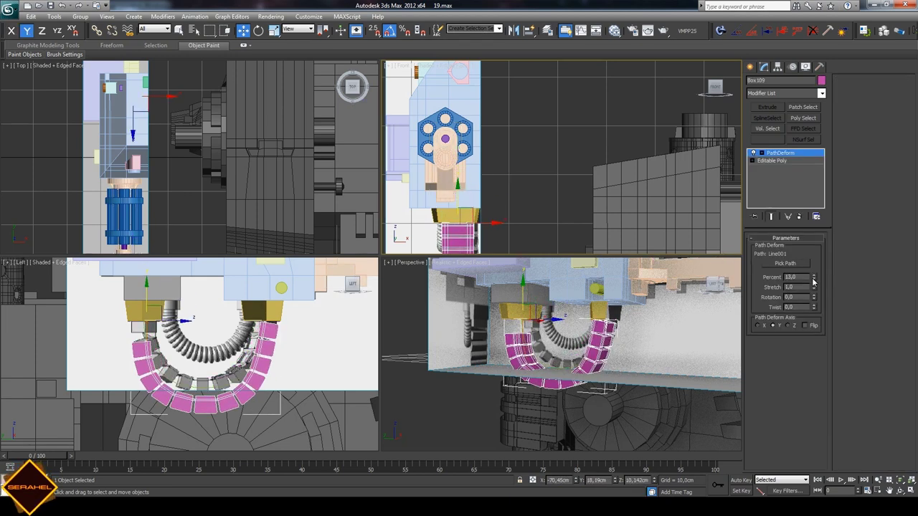
drag(813, 278, 813, 282)
drag(459, 200, 456, 191)
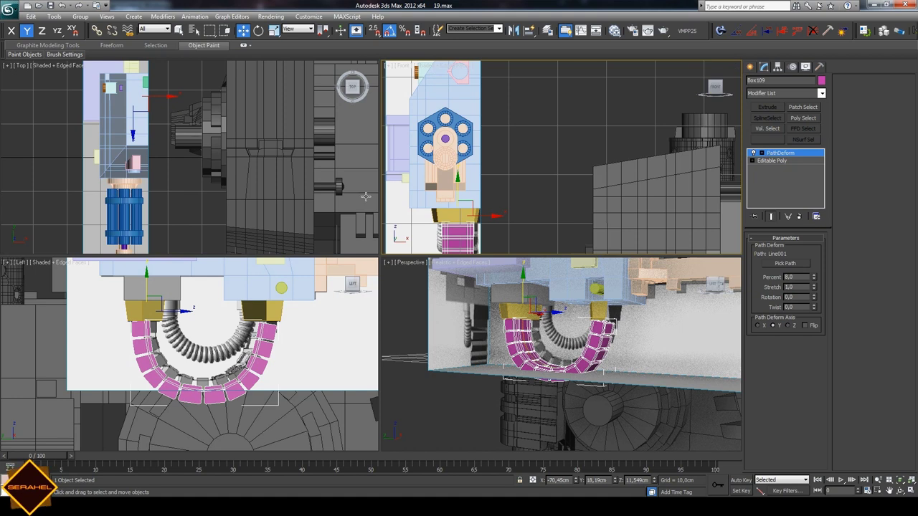
- Tilt the chain slightly about its X axis
key(e)
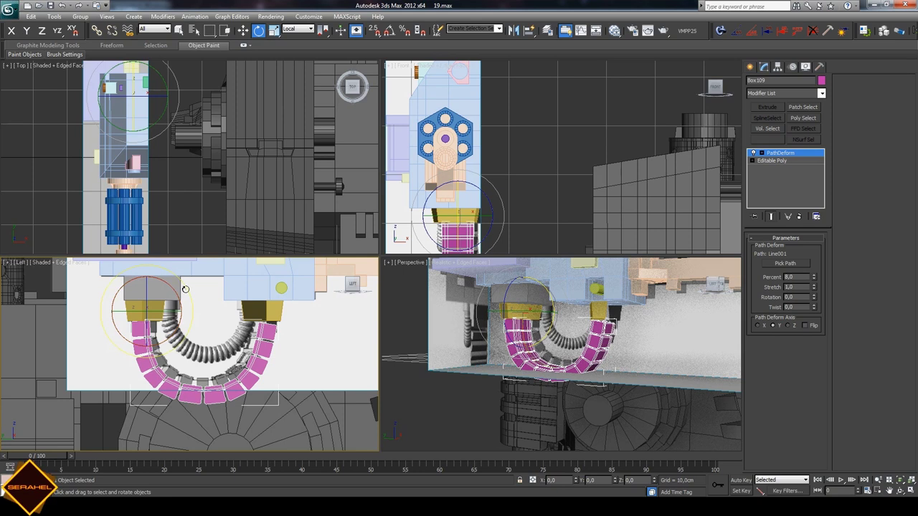
drag(185, 288, 185, 289)
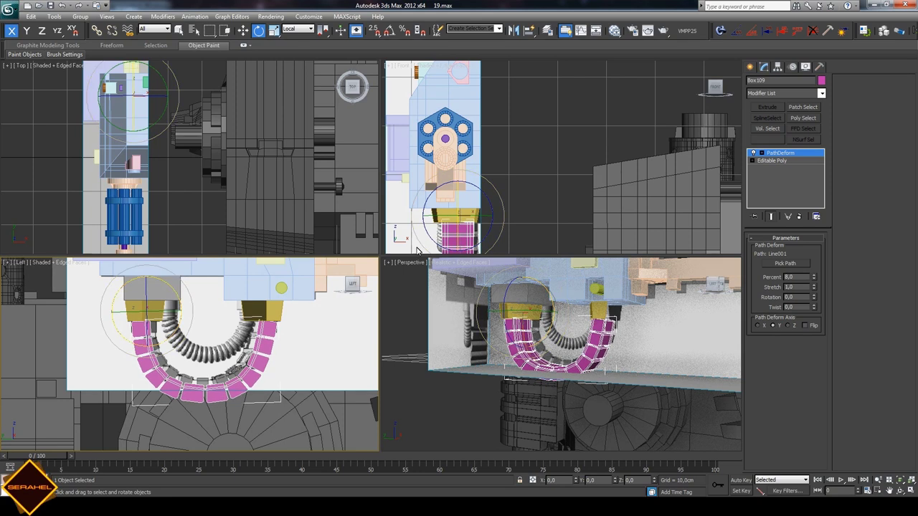
right_click(260, 364)
- Collapse the chain to Editable Poly and select its end link's polygons
click(376, 456)
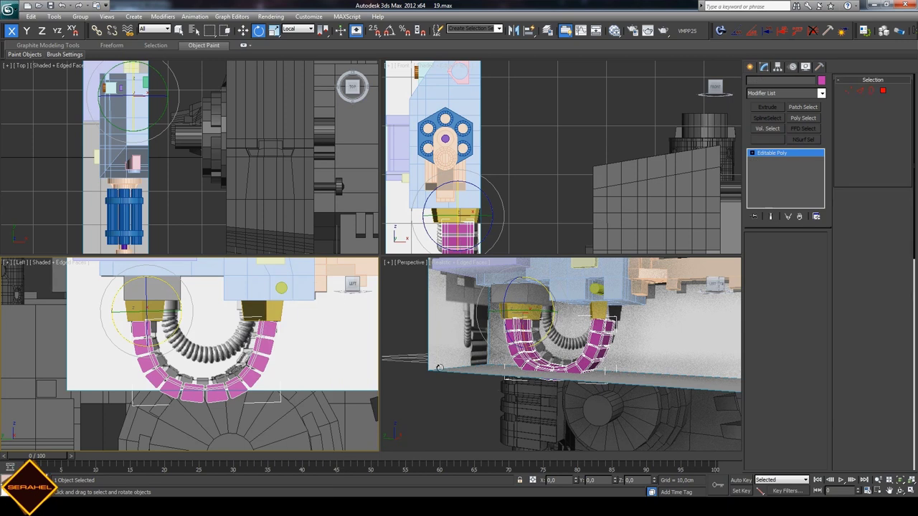
click(807, 249)
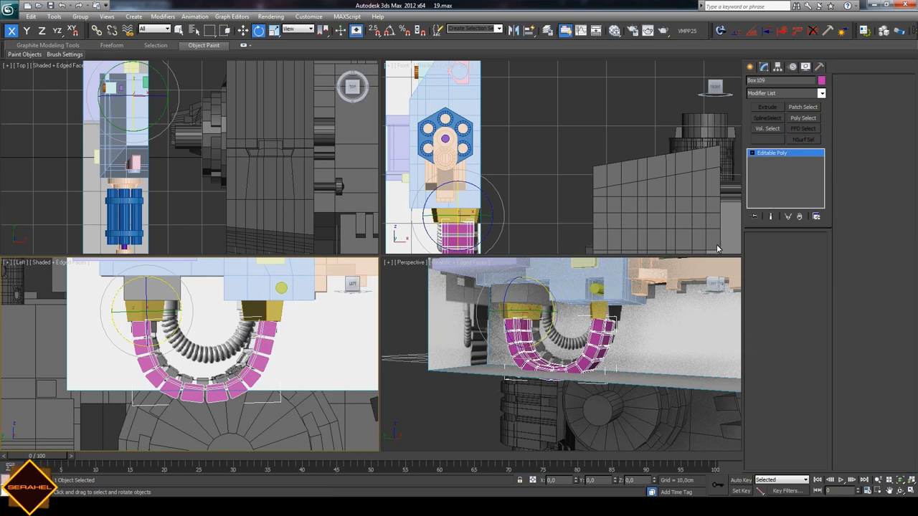
key(q)
middle_drag(512, 173, 551, 95)
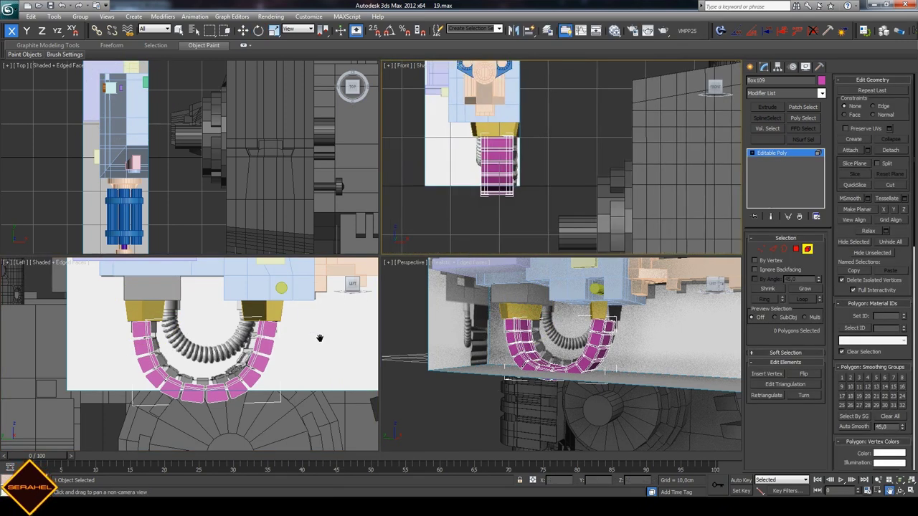
scroll(318, 334, up, 2)
scroll(318, 334, up, 2)
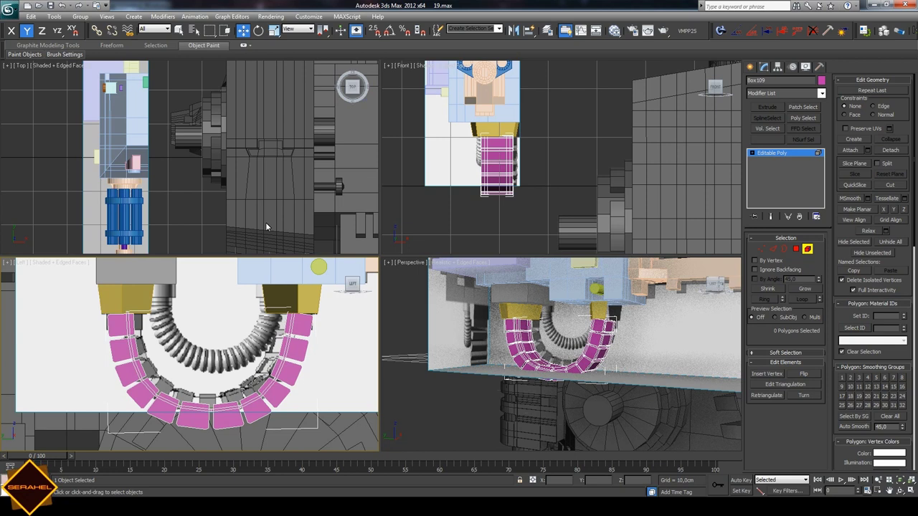
drag(284, 278, 345, 338)
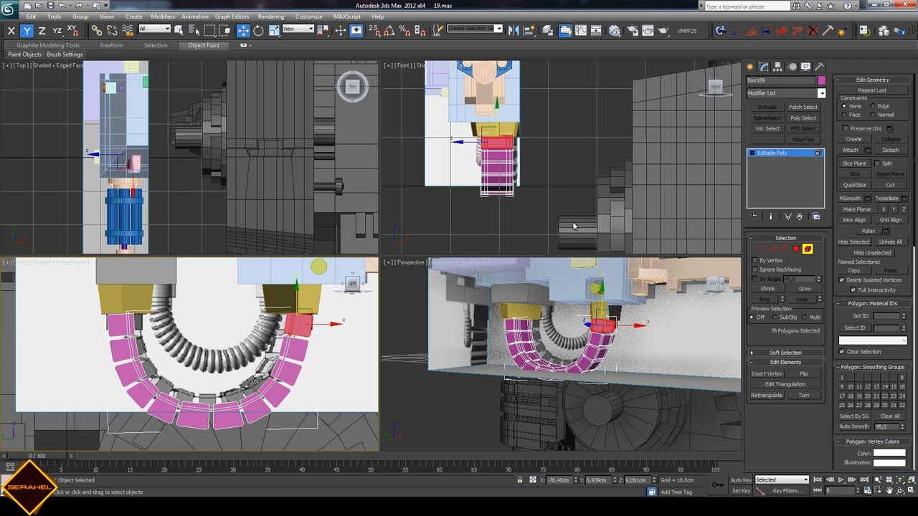
- Trial-rotate the selected red polygons about Z, then undo it
click(900, 491)
drag(611, 358, 580, 312)
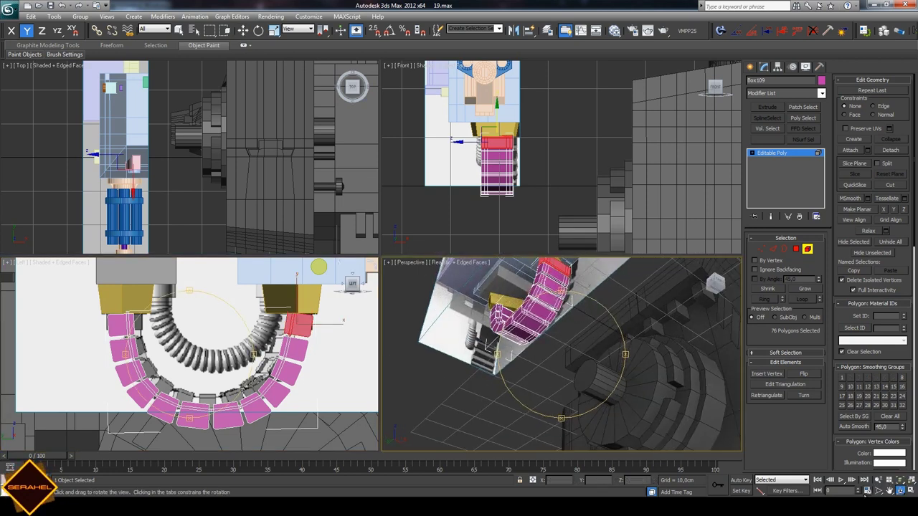
click(887, 491)
drag(560, 359, 345, 188)
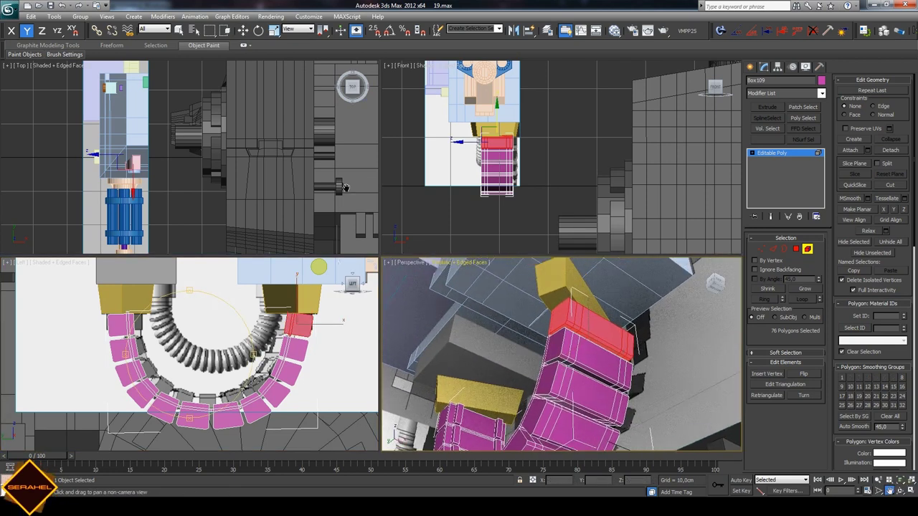
click(259, 30)
drag(589, 318, 606, 316)
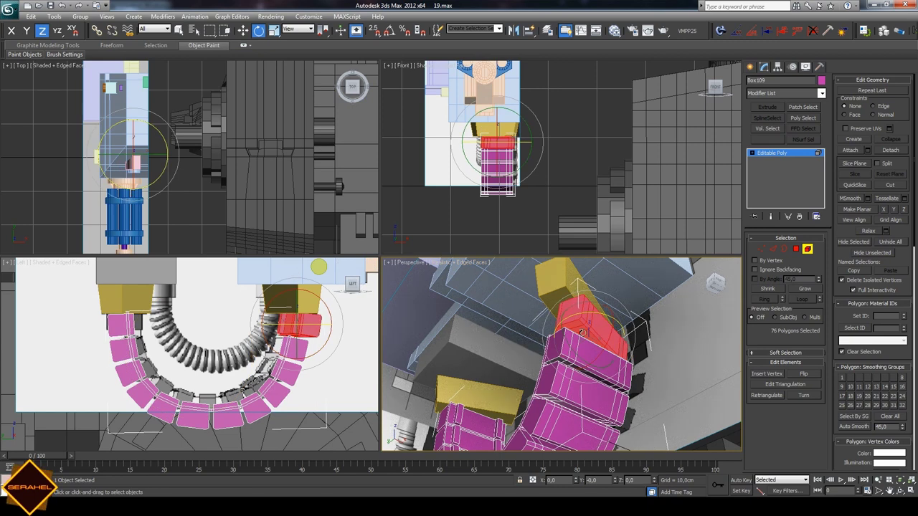
key(ctrl+z)
- At object level, scale the pink boxes narrower on one axis and nudge them along X
key(r)
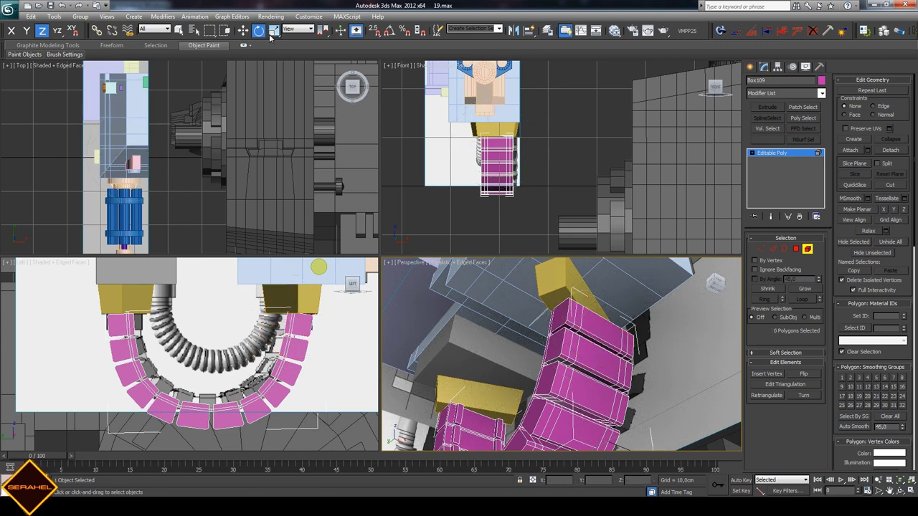
click(750, 66)
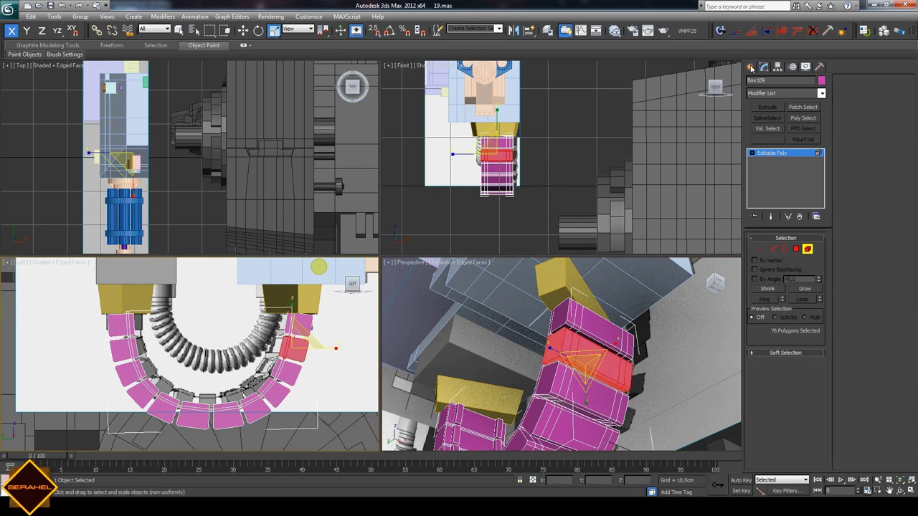
drag(173, 300, 171, 315)
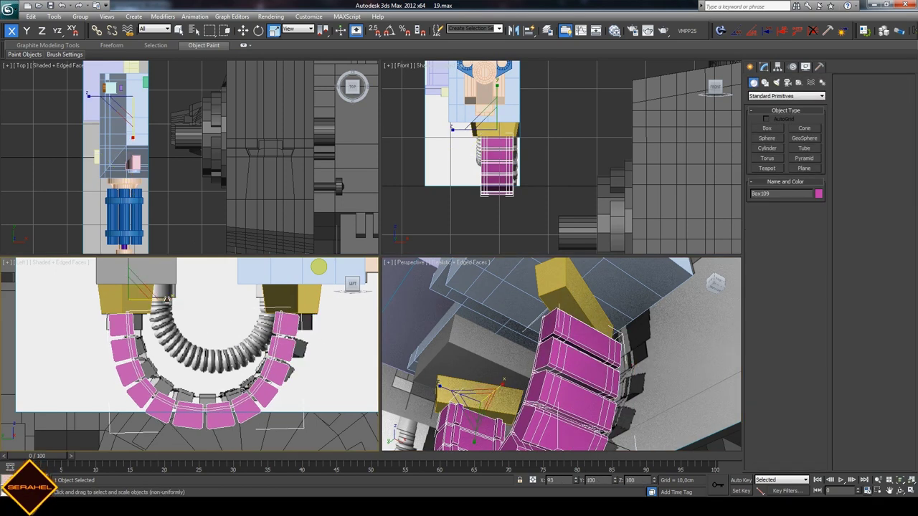
click(243, 30)
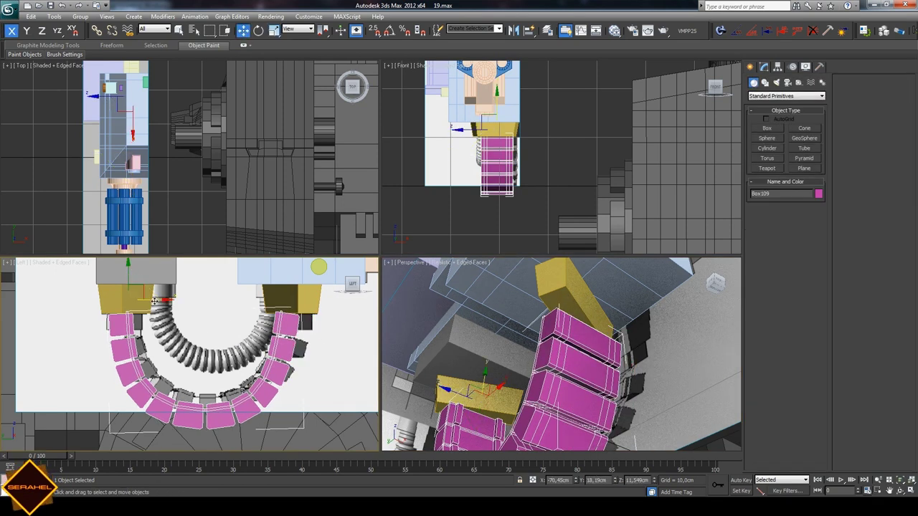
drag(153, 302, 151, 303)
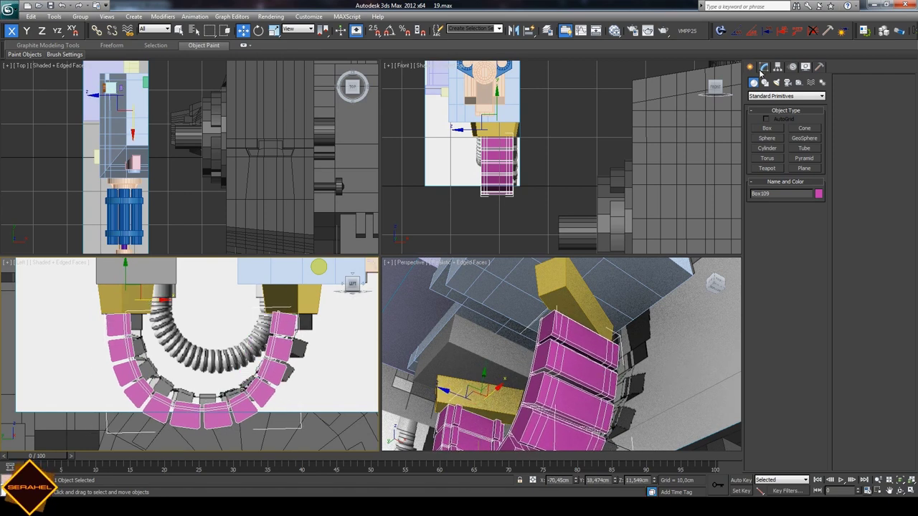
- Switch to Element level and select the chain's top box
click(764, 67)
click(582, 341)
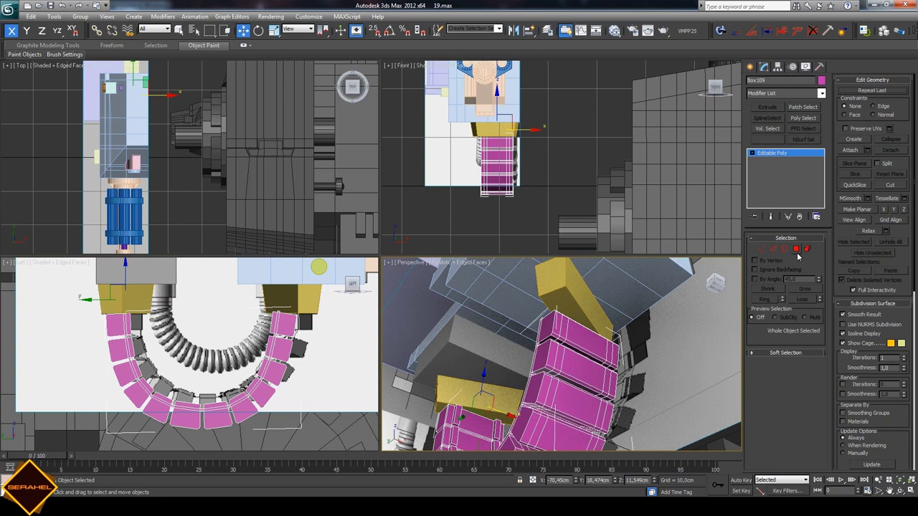
key(5)
click(582, 342)
- Rotate the top four box elements about Z so they follow the arc's curve
key(e)
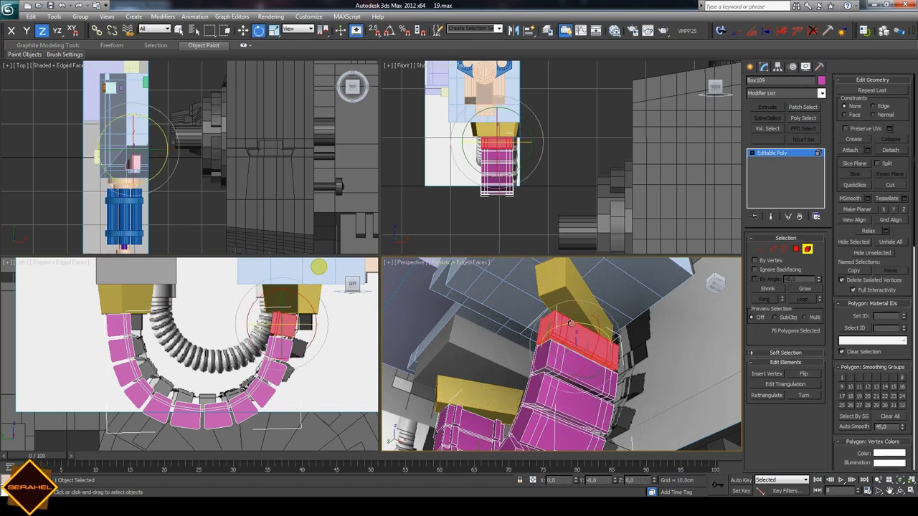
drag(571, 322, 590, 326)
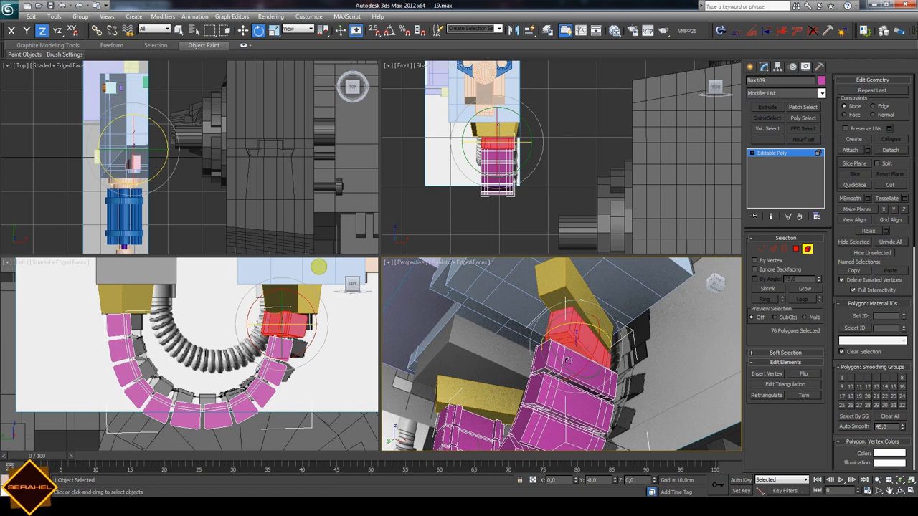
click(573, 356)
drag(574, 356, 591, 358)
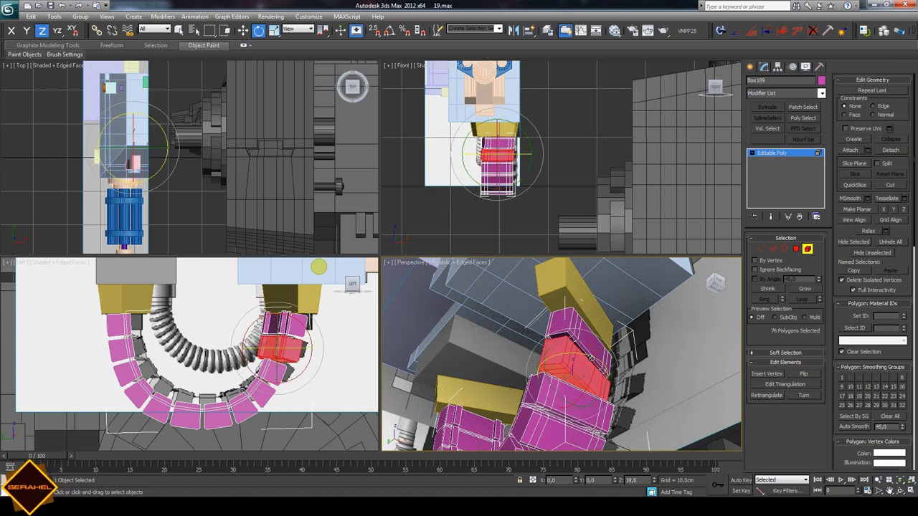
click(563, 388)
drag(563, 388, 589, 387)
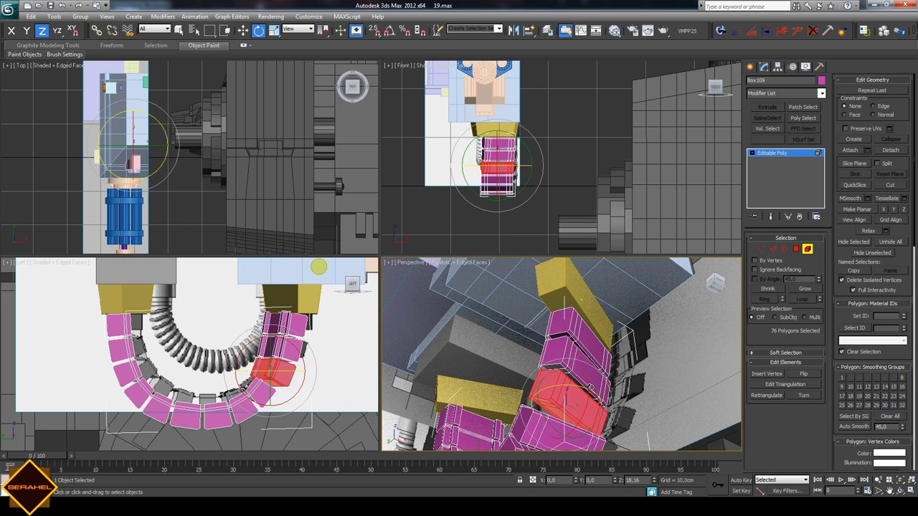
click(540, 423)
drag(539, 424, 573, 419)
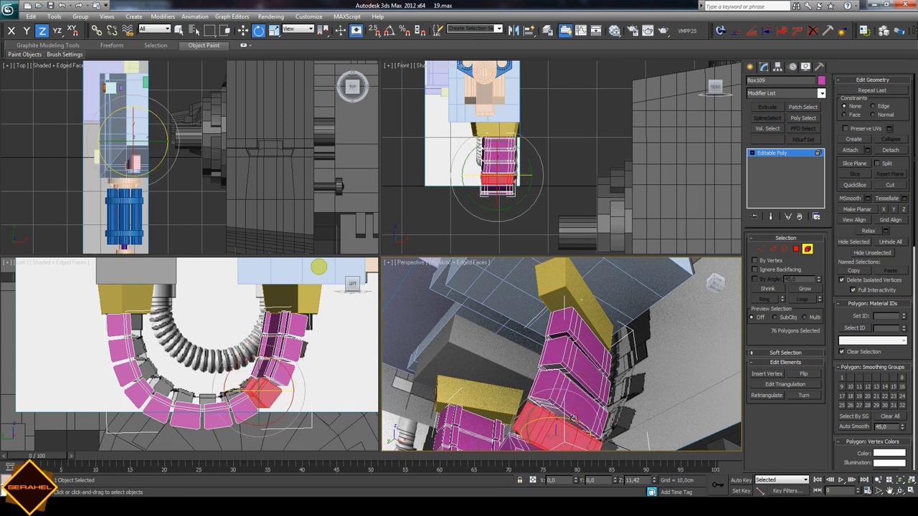
- Slightly rotate the adjacent box, then select the next boxes toward the lower left
click(891, 490)
mouse_move(620, 393)
mouse_down()
mouse_move(736, 448)
mouse_move(843, 462)
mouse_up()
click(900, 490)
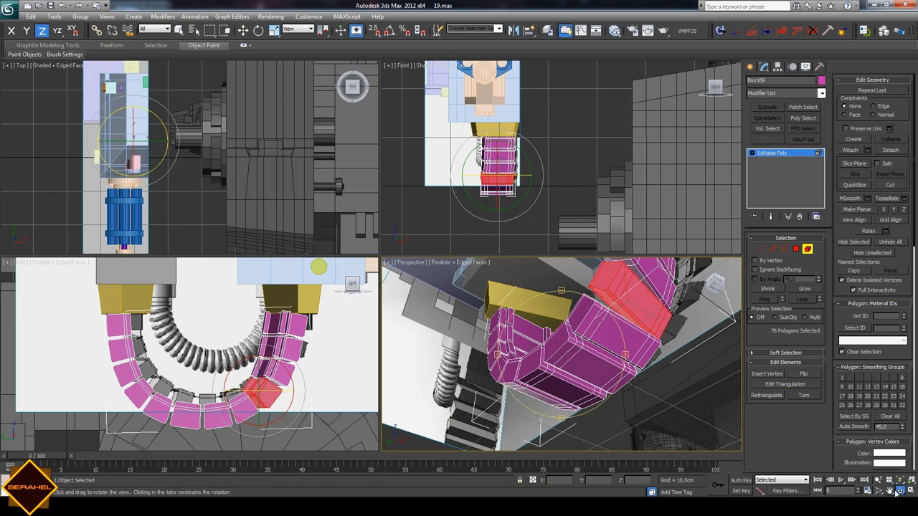
drag(605, 362, 565, 349)
scroll(565, 349, up, 3)
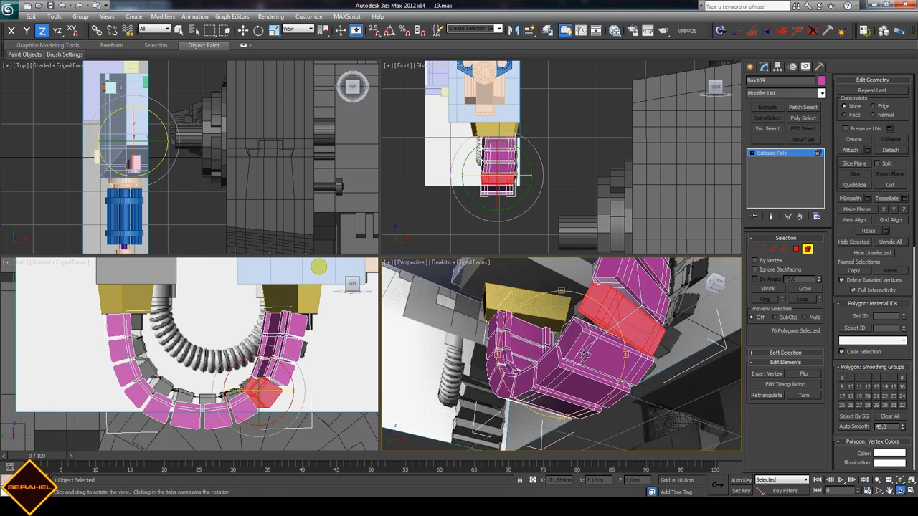
key(e)
click(611, 347)
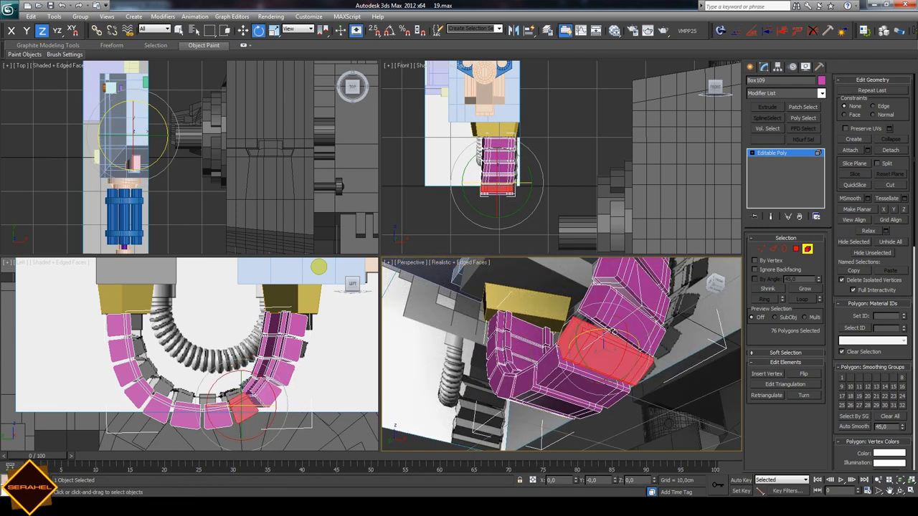
drag(613, 331, 587, 355)
click(571, 370)
click(522, 390)
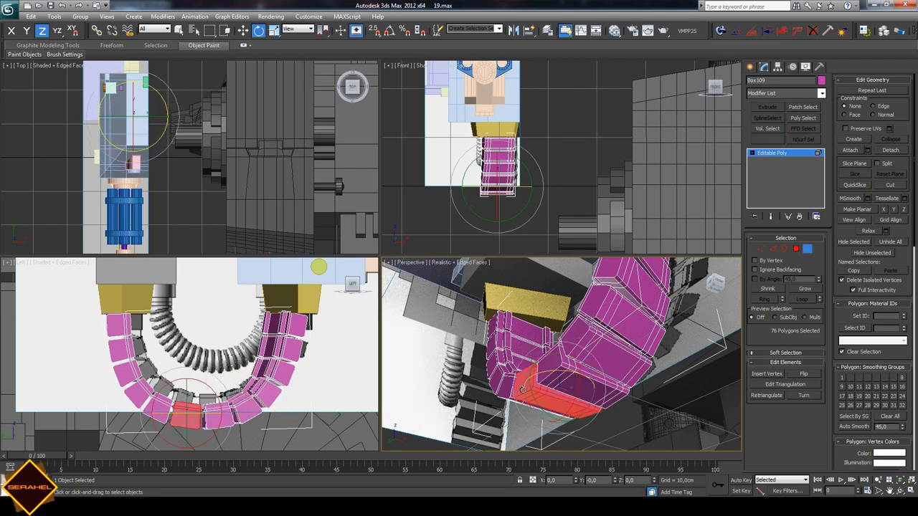
- From a front view, rotate the left-side boxes from the top down to follow the curve
click(900, 491)
mouse_move(592, 357)
mouse_down()
mouse_move(654, 376)
mouse_move(437, 275)
mouse_up()
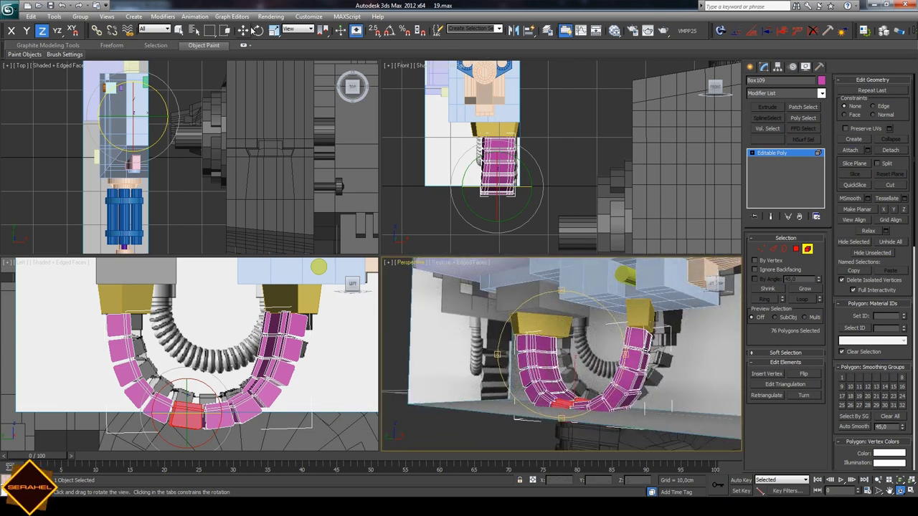
click(243, 30)
click(119, 318)
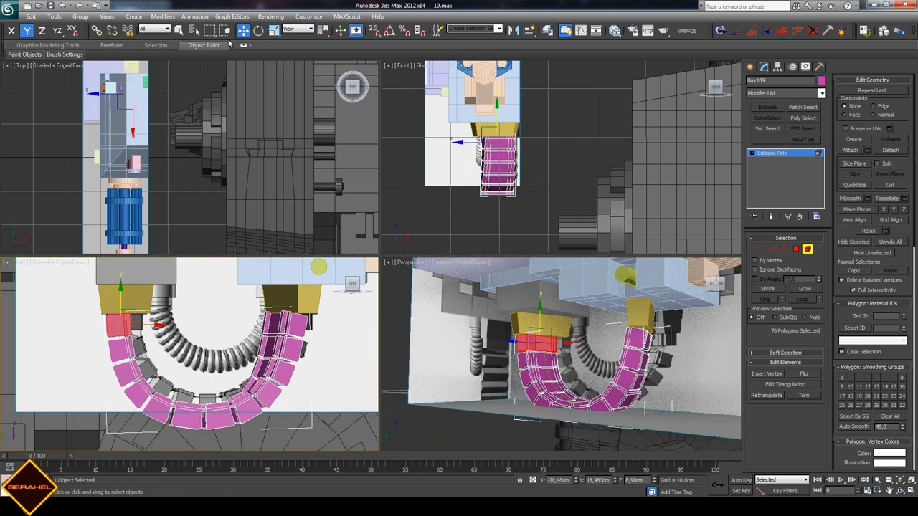
click(259, 32)
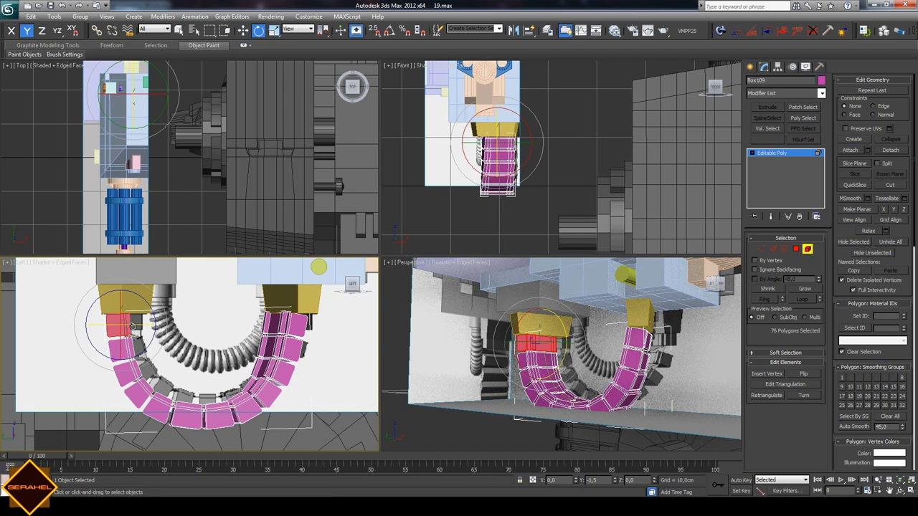
drag(125, 327, 120, 327)
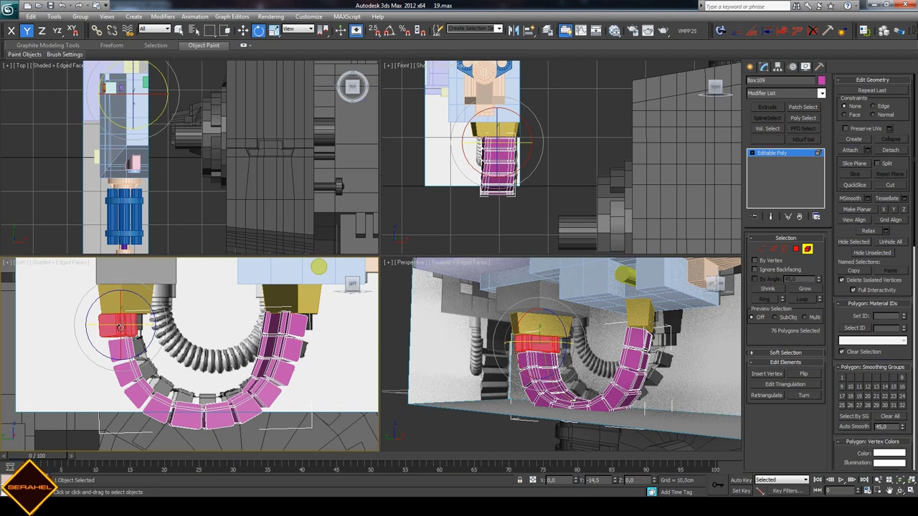
click(129, 349)
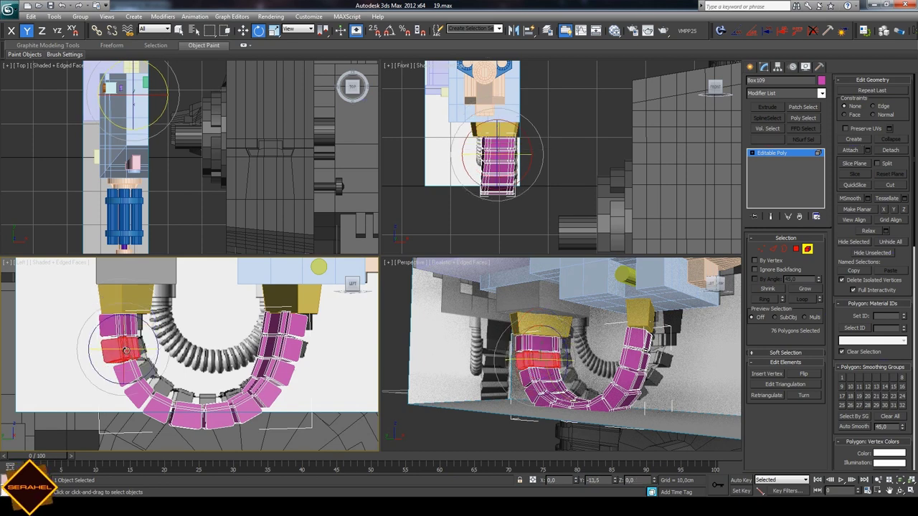
click(131, 372)
drag(131, 371, 178, 406)
click(149, 387)
click(169, 398)
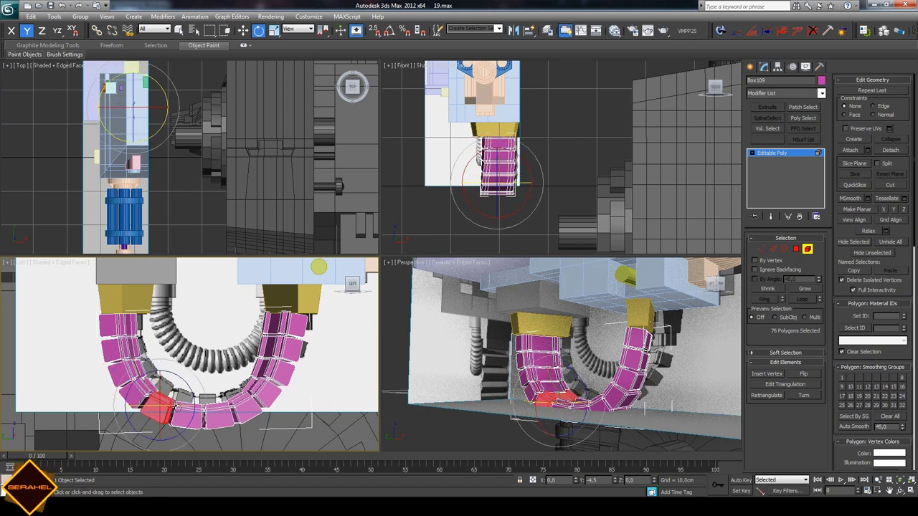
- Leave element editing and reselect the pink chain, viewing it from under the arm
click(489, 410)
click(889, 490)
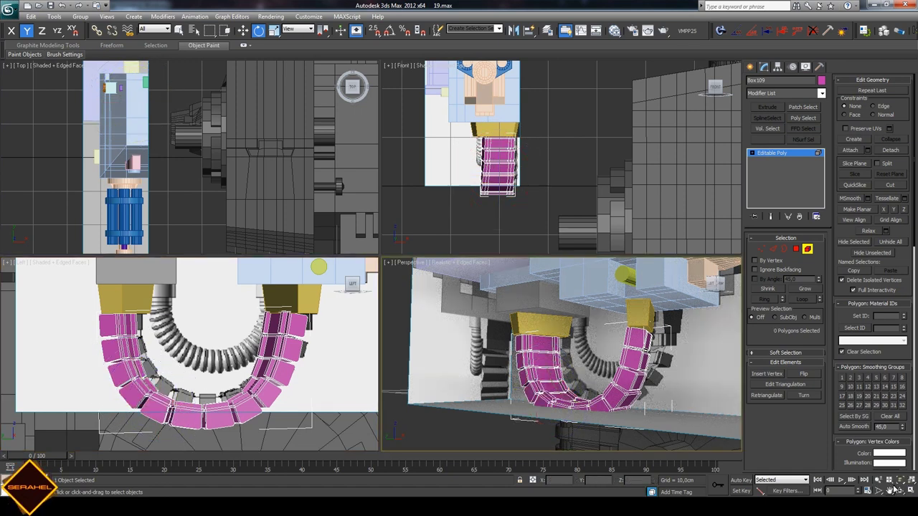
mouse_move(524, 387)
mouse_down()
mouse_move(558, 362)
mouse_move(616, 375)
mouse_move(485, 345)
mouse_up()
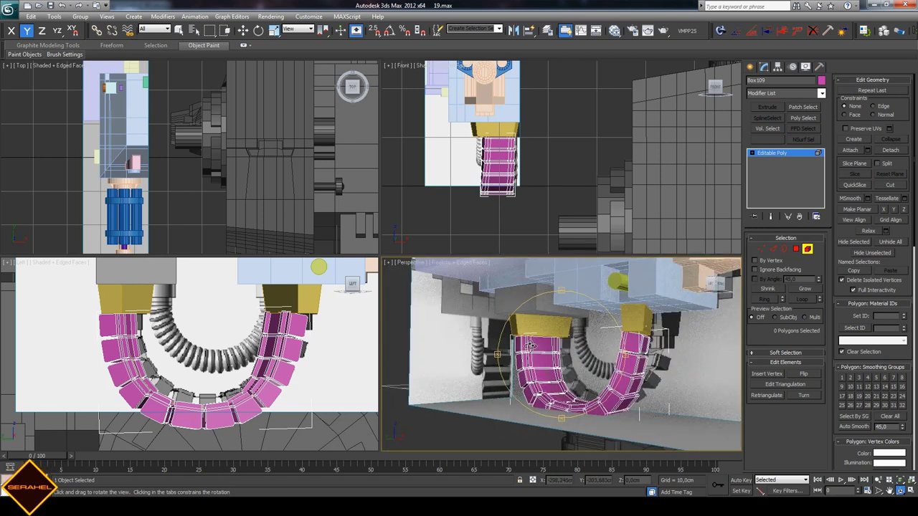
click(750, 66)
scroll(573, 143, up, 2)
key(w)
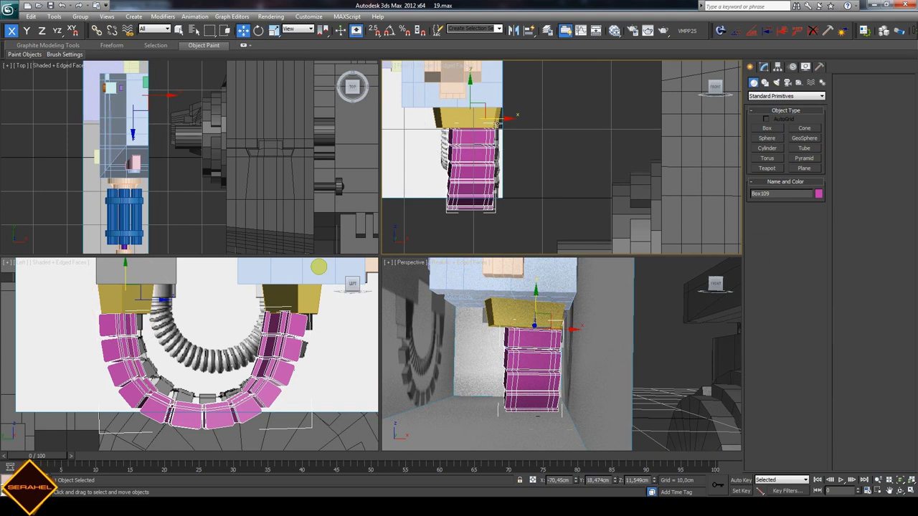
click(595, 291)
click(533, 337)
scroll(553, 131, up, 2)
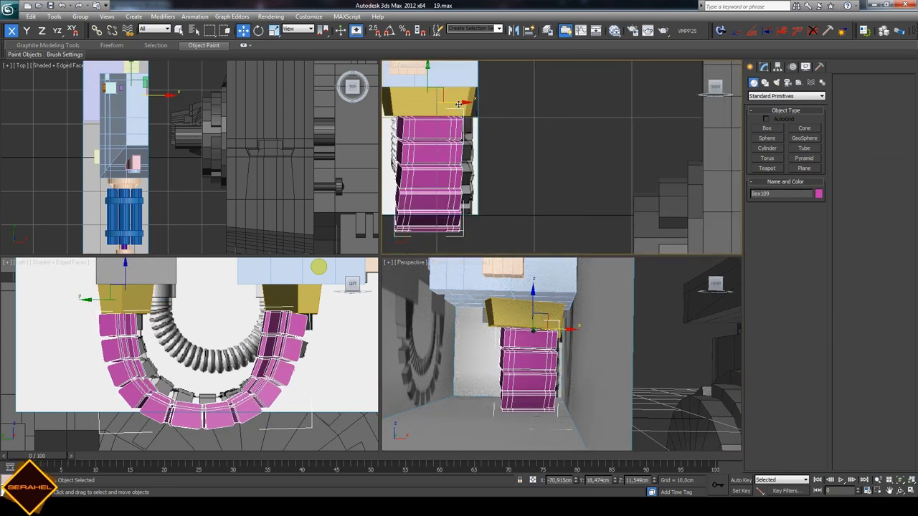
click(604, 345)
click(896, 491)
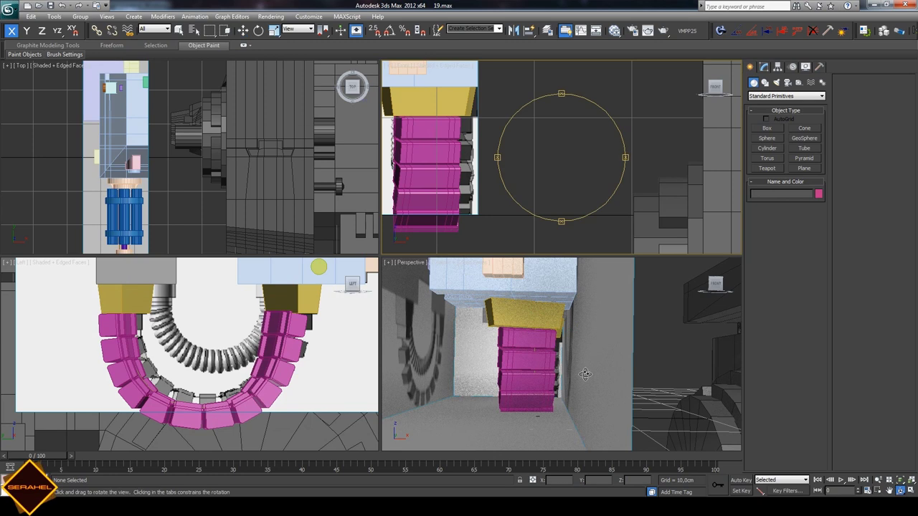
mouse_move(588, 345)
mouse_down()
mouse_move(693, 341)
mouse_move(530, 364)
mouse_move(560, 302)
mouse_move(566, 319)
mouse_up()
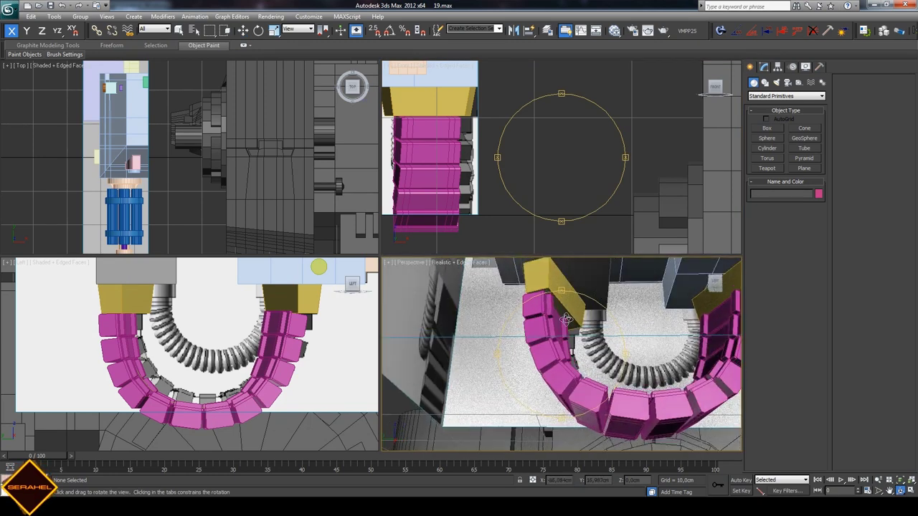
- In Element mode, rotate the upper magenta links into line with the arc
key(e)
click(528, 299)
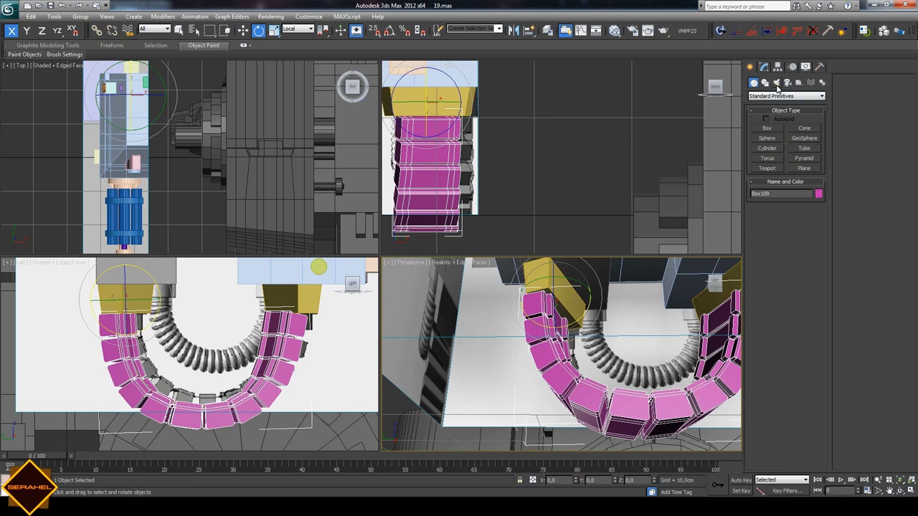
click(763, 66)
click(806, 249)
click(549, 311)
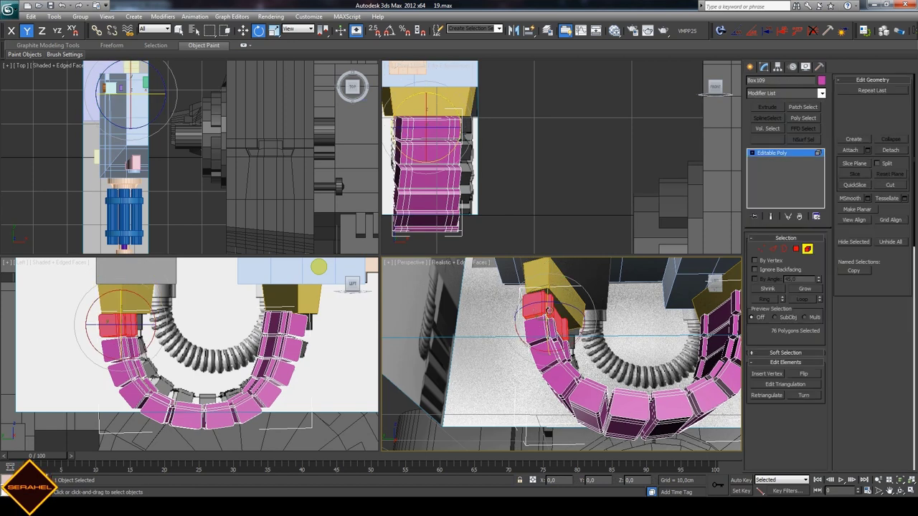
drag(548, 311, 566, 307)
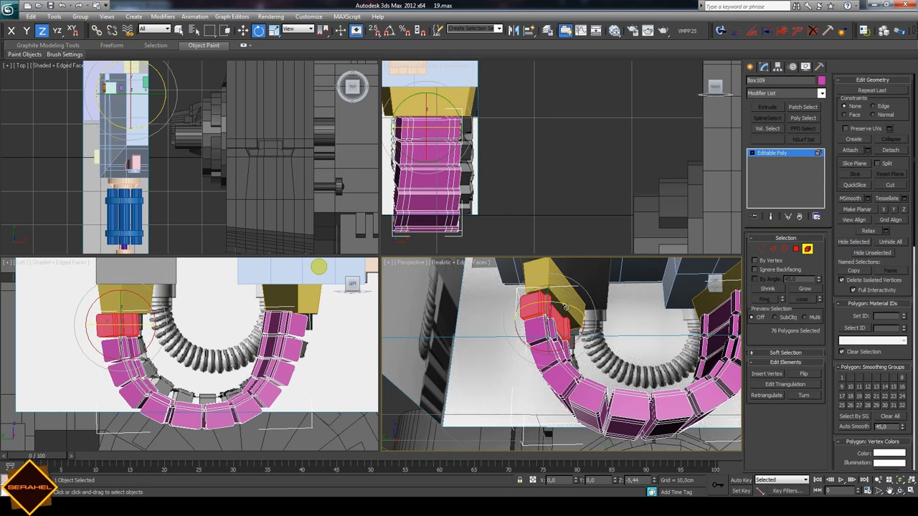
click(562, 327)
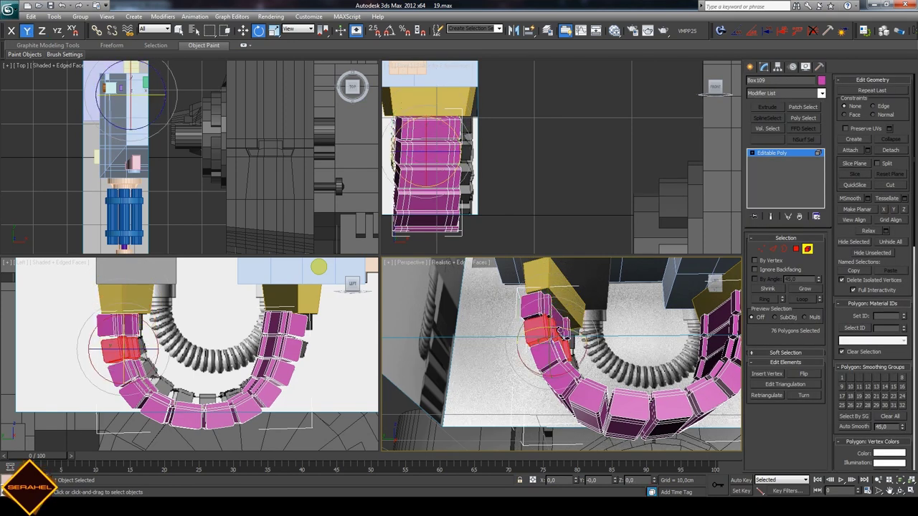
drag(563, 326, 558, 332)
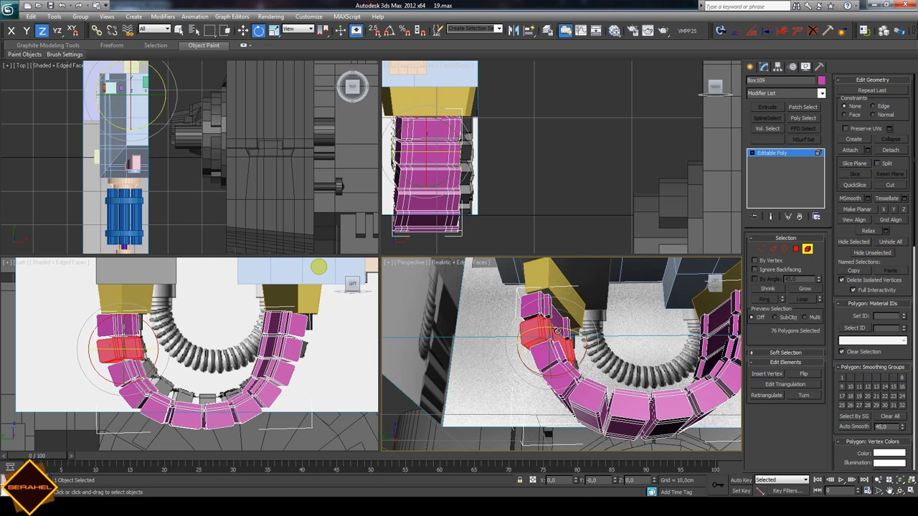
- Rotate the lower links toward the arc's bottom into line with the chain
click(559, 356)
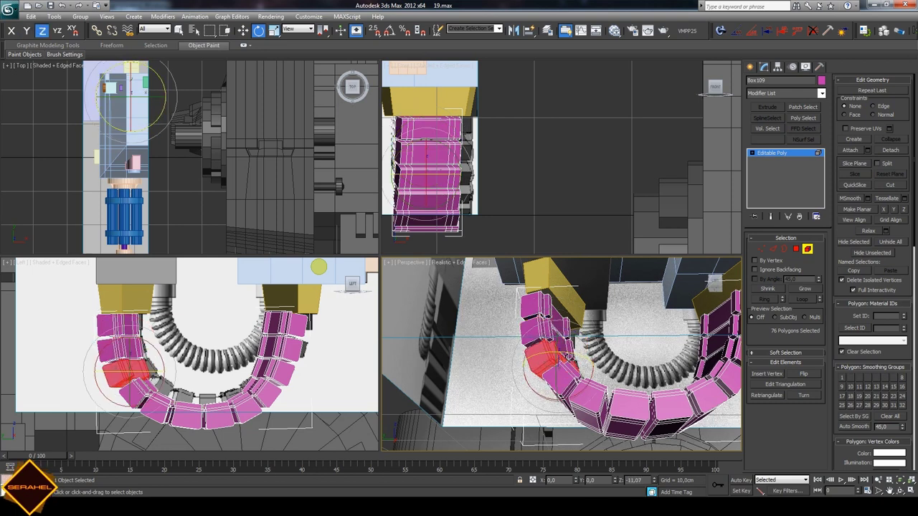
click(568, 380)
mouse_move(587, 375)
mouse_down()
mouse_move(608, 398)
mouse_move(652, 411)
mouse_up()
click(604, 392)
click(623, 404)
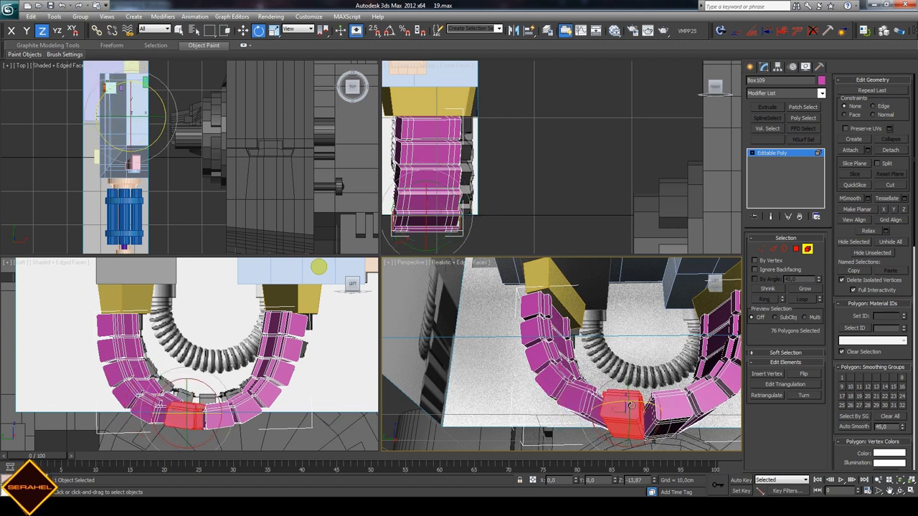
click(898, 489)
mouse_move(588, 358)
mouse_down()
mouse_move(629, 375)
mouse_move(587, 340)
mouse_up()
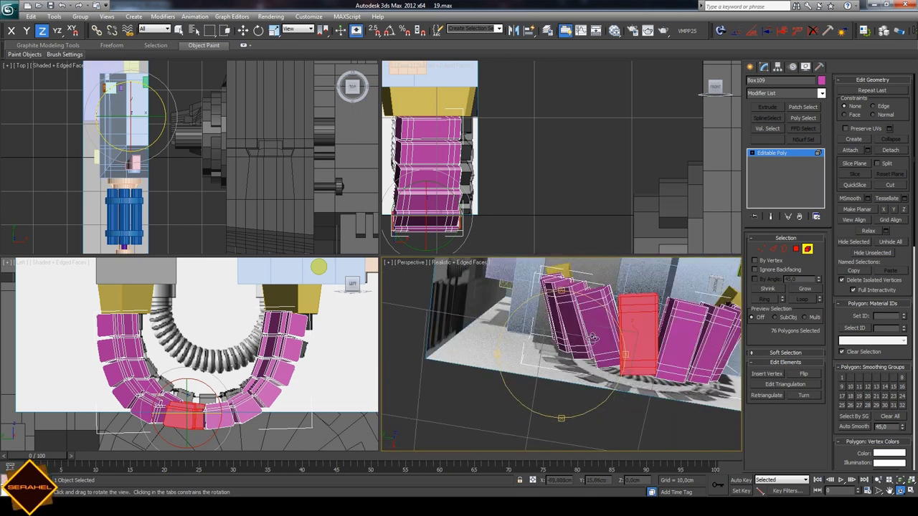
- Shrink the bottom link along one axis and switch the reference coordinates to Local
click(259, 31)
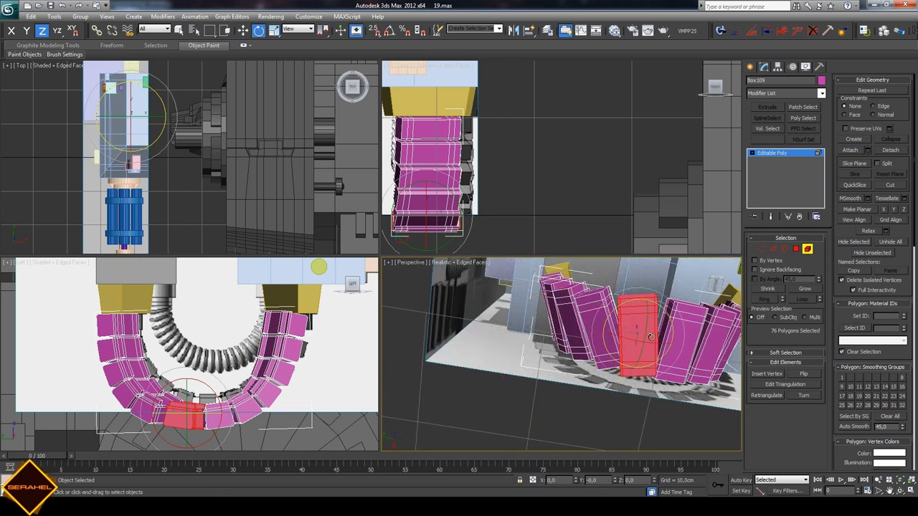
click(274, 30)
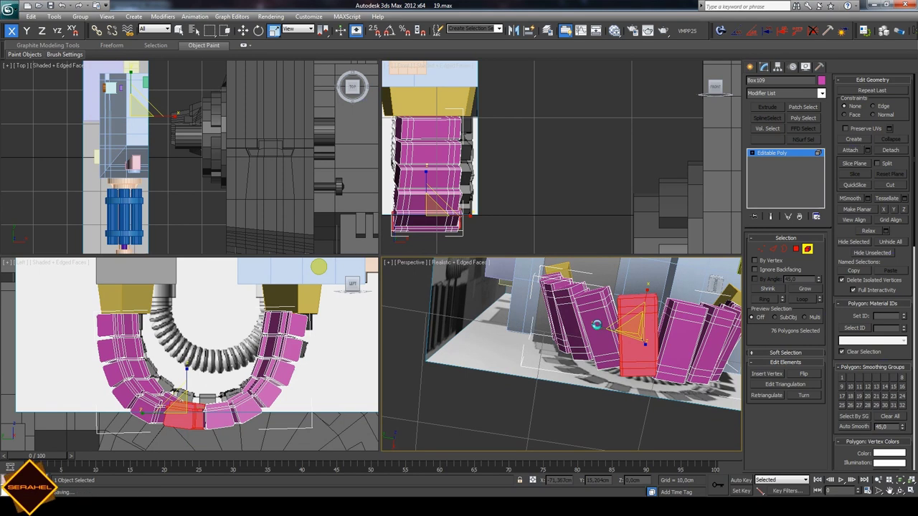
drag(596, 327, 625, 324)
click(300, 30)
click(301, 63)
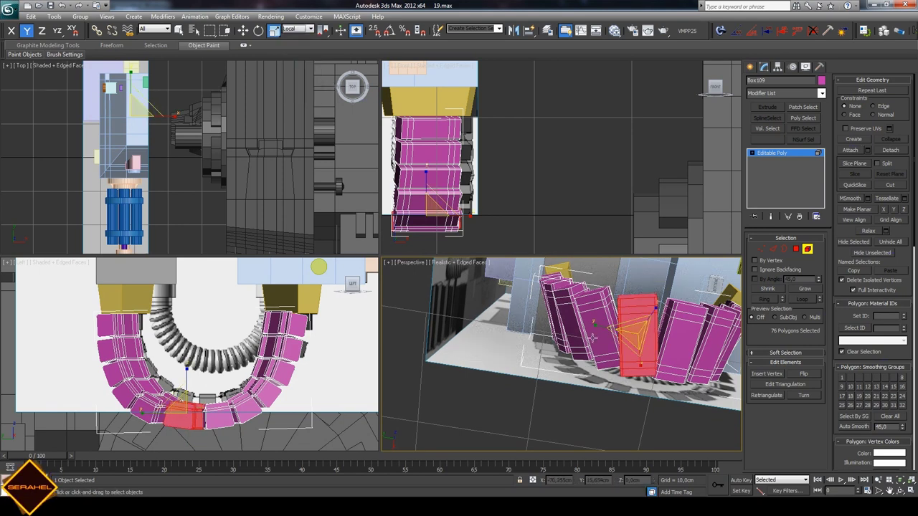
click(294, 30)
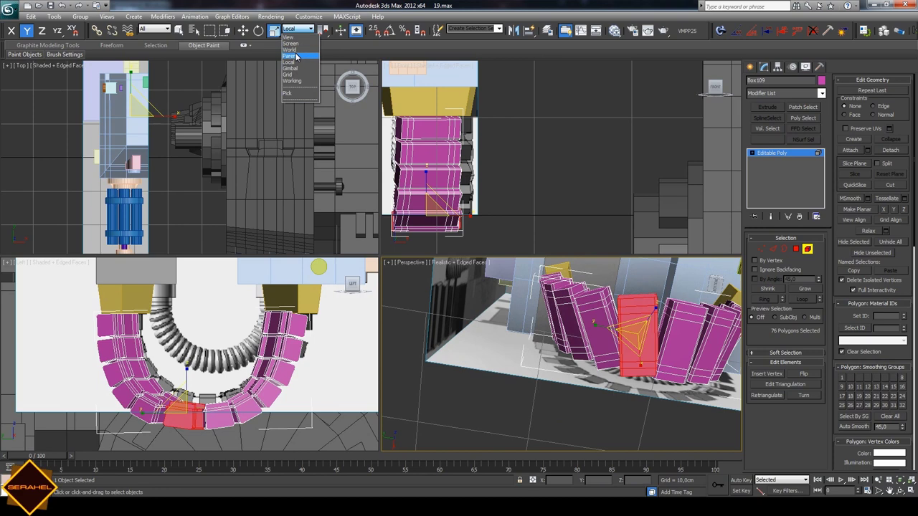
- Set the reference coordinate system to Parent, then View, and orbit closer to the lower links
click(290, 56)
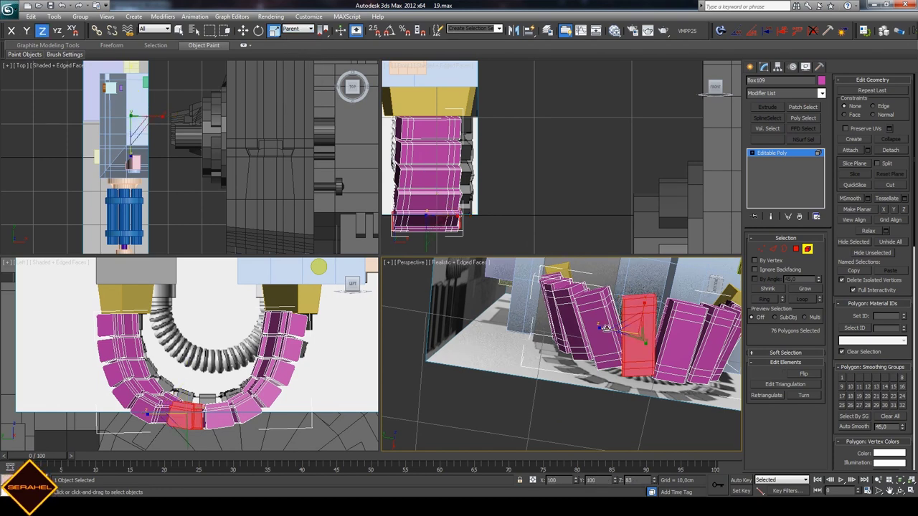
click(299, 30)
click(300, 38)
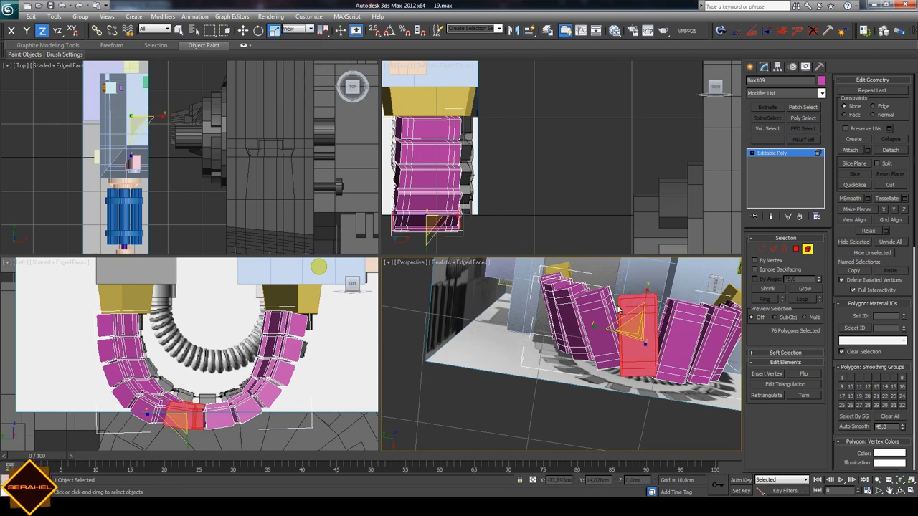
click(900, 489)
mouse_move(545, 344)
mouse_down()
mouse_move(553, 425)
mouse_move(826, 456)
mouse_up()
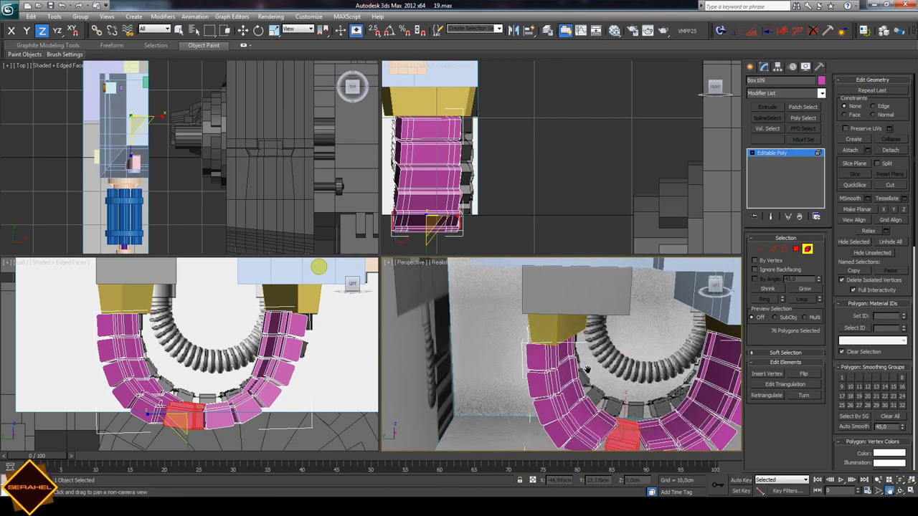
drag(559, 358, 606, 372)
- Tilt the link left of the arc's base slightly to follow the curve
click(258, 30)
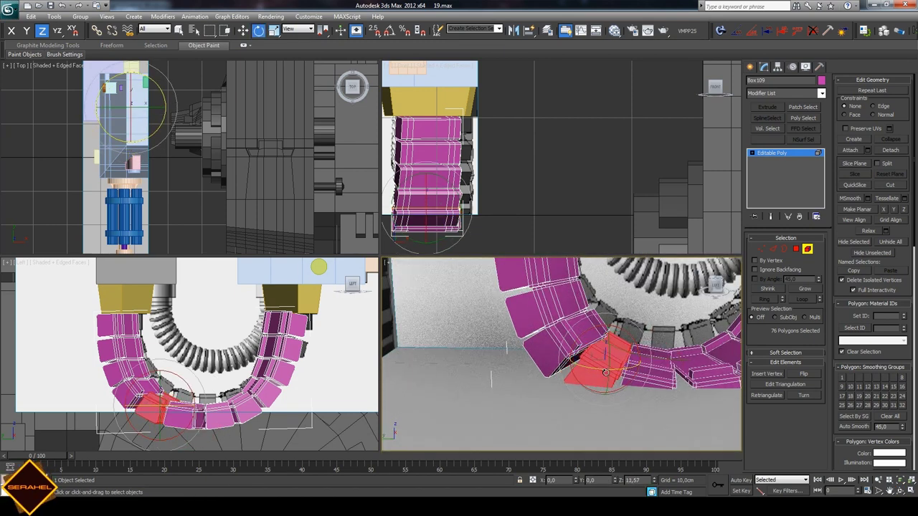
click(566, 344)
drag(567, 345, 573, 348)
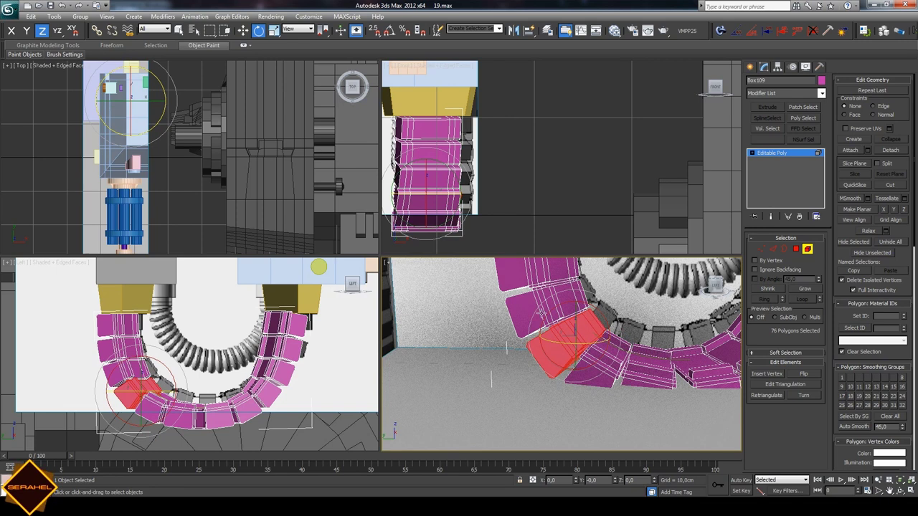
click(645, 321)
scroll(646, 321, down, 2)
- Rotate the bottom-centre link along the arc and fine-tune its angle
click(651, 366)
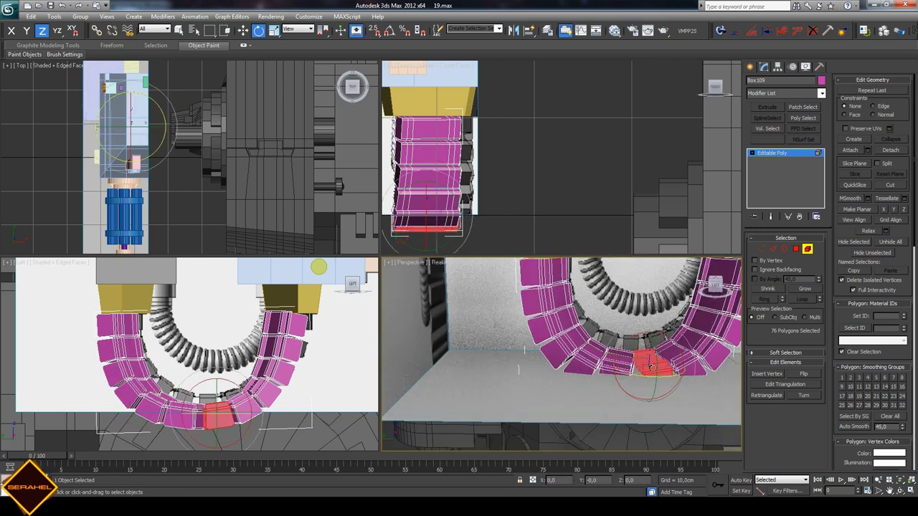
click(889, 485)
alt+middle_drag(610, 364, 611, 369)
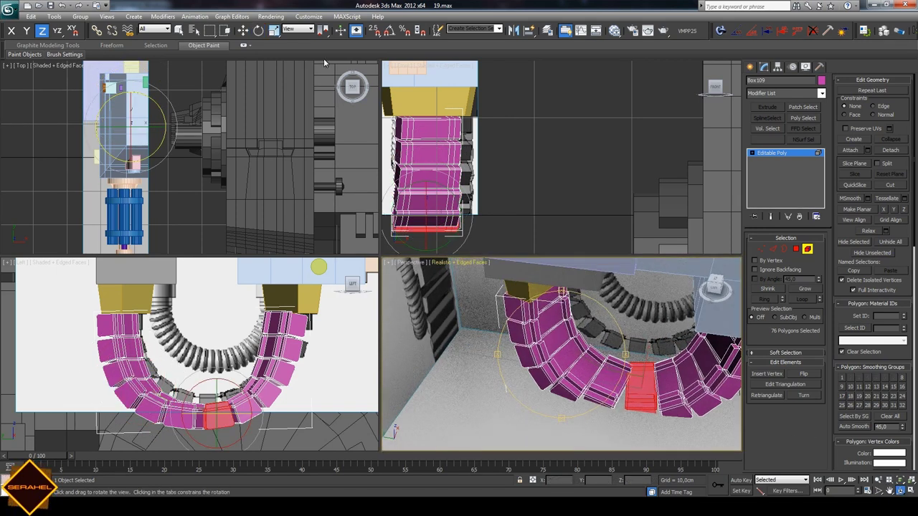
click(259, 30)
mouse_move(610, 374)
mouse_down()
mouse_move(614, 389)
mouse_move(575, 383)
mouse_move(595, 397)
mouse_up()
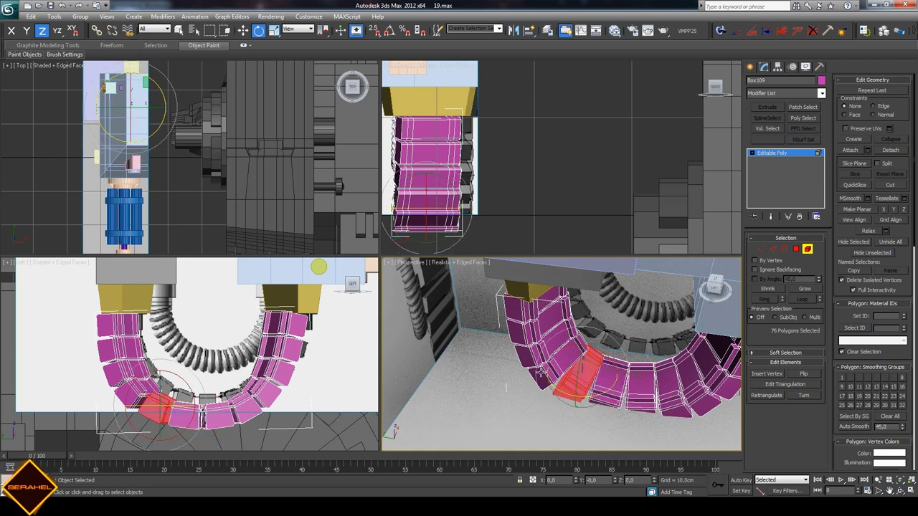
drag(541, 372, 566, 381)
click(611, 334)
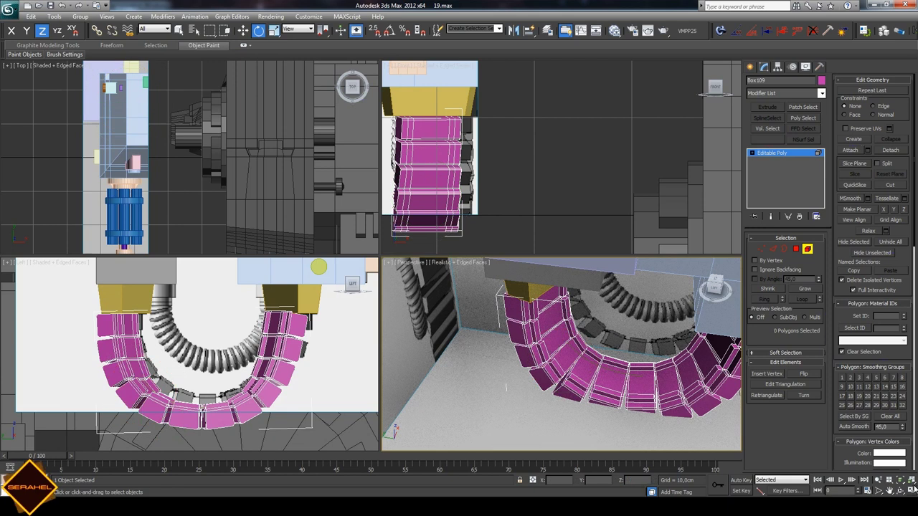
- Maximize Perspective to view the magenta arc from the front, then restore four views
key(alt+w)
drag(451, 276, 452, 244)
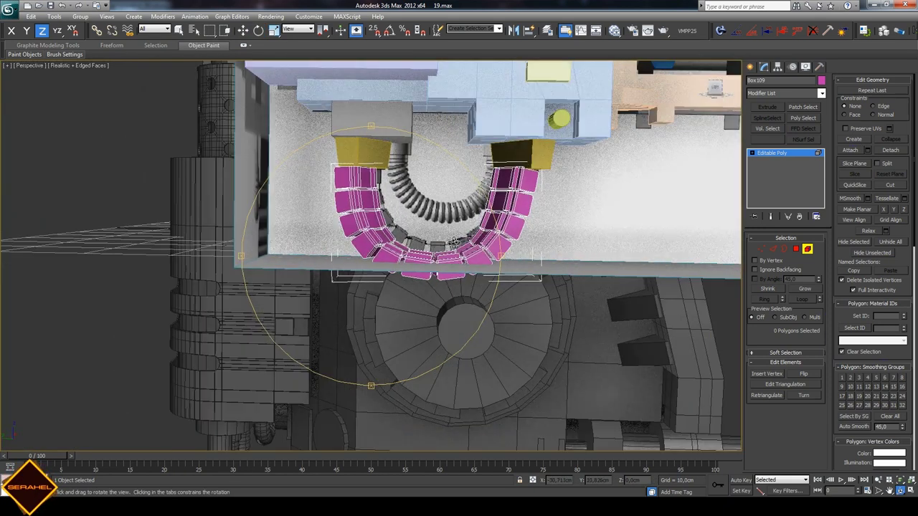
key(alt+w)
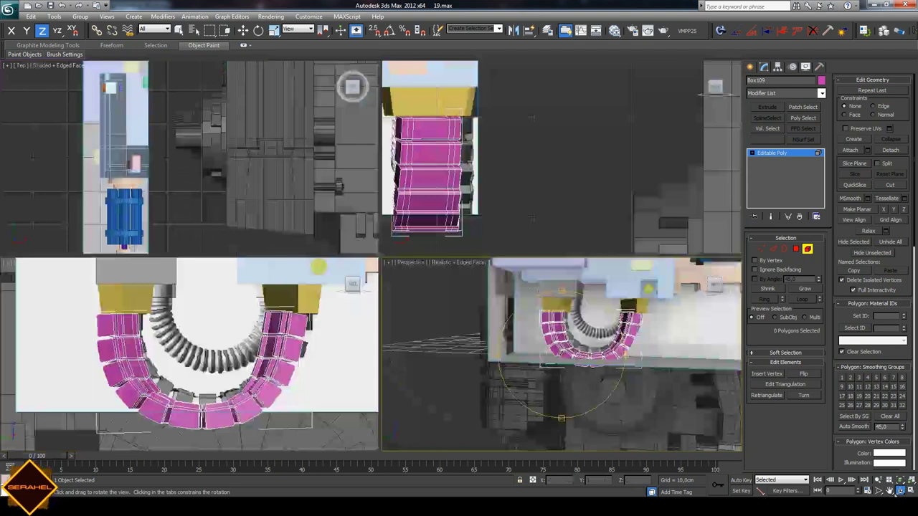
- In the Left view, drag the upper-right link down to the chain's base
click(243, 30)
scroll(358, 301, up, 2)
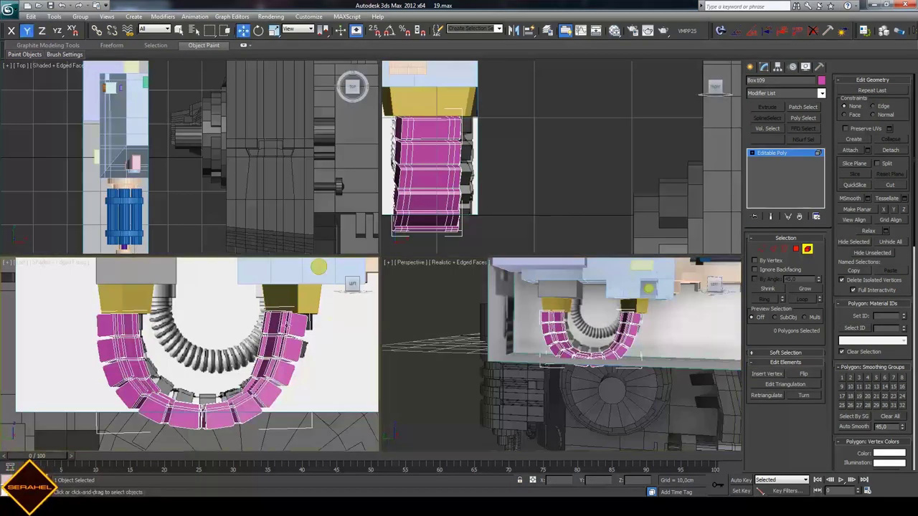
click(358, 308)
drag(347, 316, 318, 341)
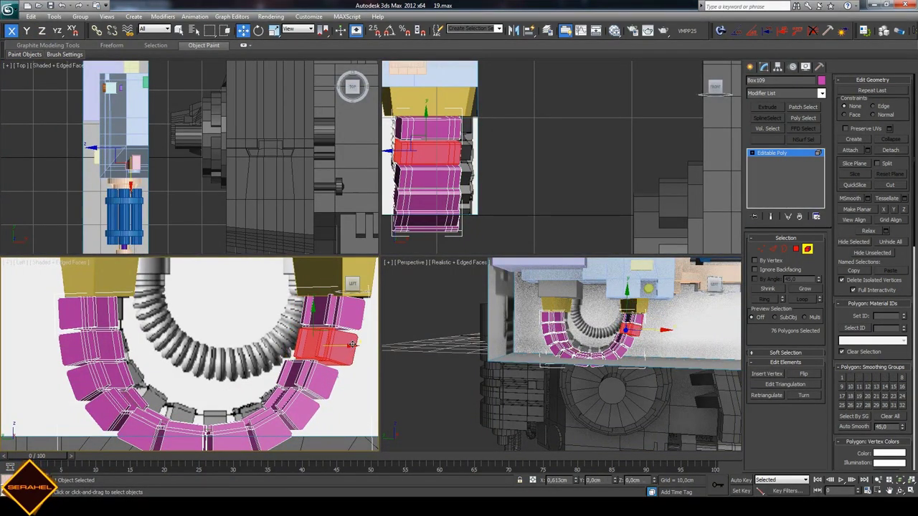
mouse_move(345, 344)
mouse_down()
mouse_move(341, 374)
mouse_move(263, 422)
mouse_move(213, 436)
mouse_up()
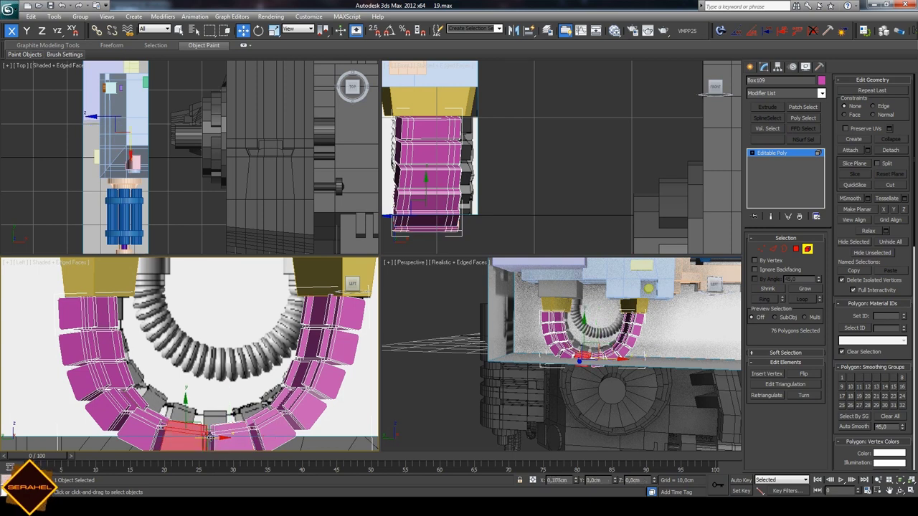
click(267, 356)
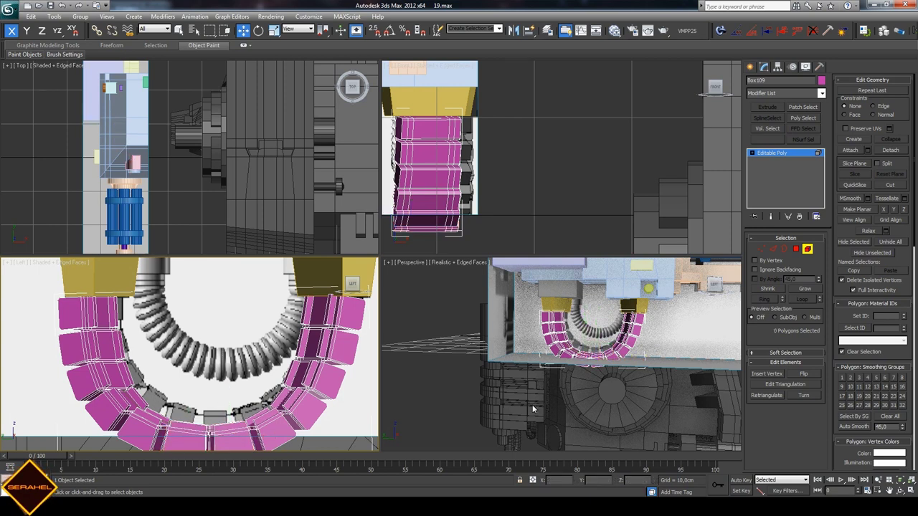
click(889, 492)
mouse_move(595, 337)
mouse_down()
mouse_move(566, 356)
mouse_move(684, 348)
mouse_move(452, 309)
mouse_up()
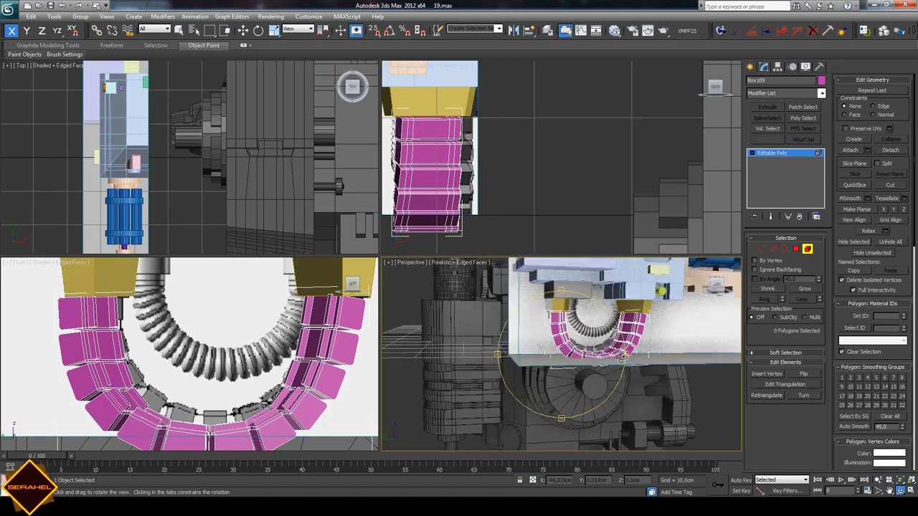
- Move the top-left link down the arc's left side
click(242, 32)
click(118, 316)
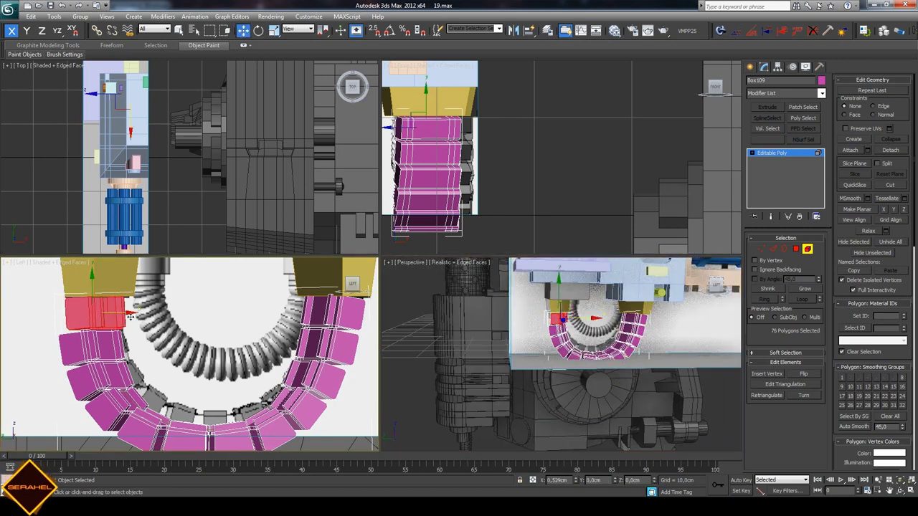
mouse_move(130, 315)
mouse_down()
mouse_move(152, 407)
mouse_move(178, 426)
mouse_up()
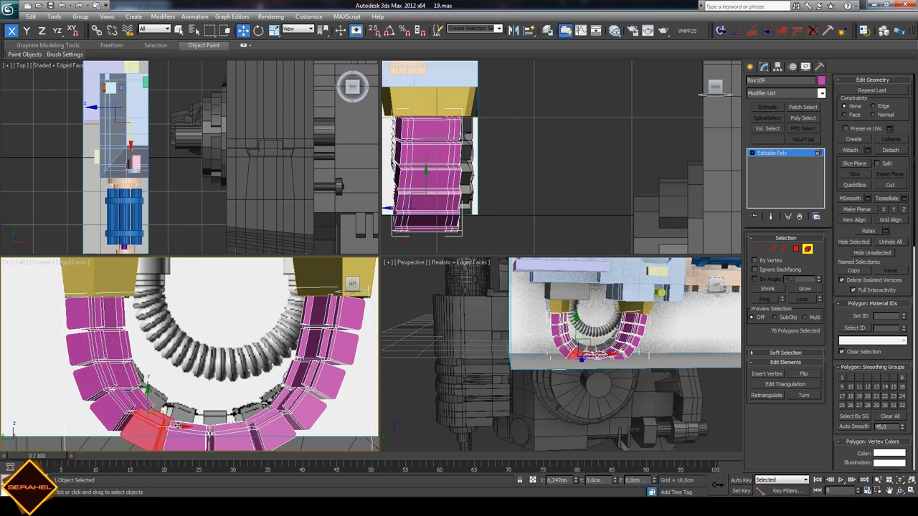
click(205, 387)
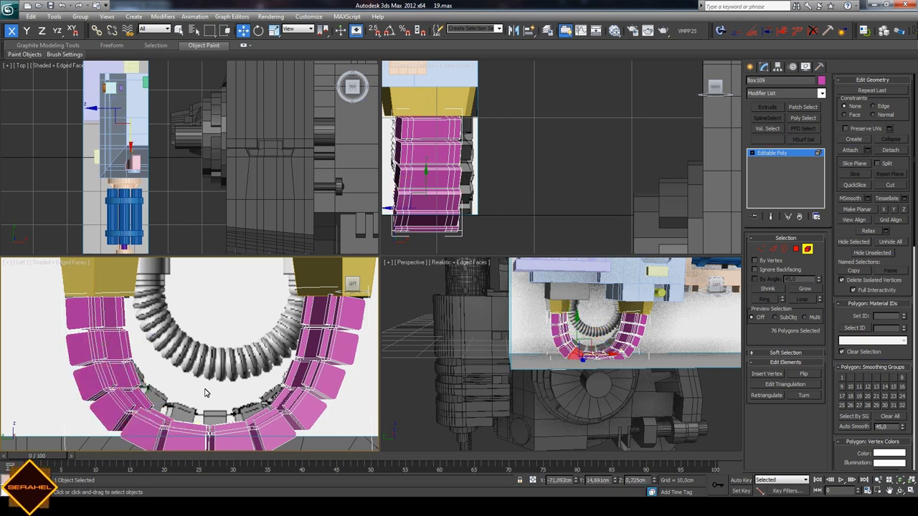
click(899, 489)
mouse_move(573, 344)
mouse_down()
mouse_move(542, 229)
mouse_move(578, 316)
mouse_up()
- Nudge the second stacked pink shoulder block slightly along X
click(243, 30)
click(587, 273)
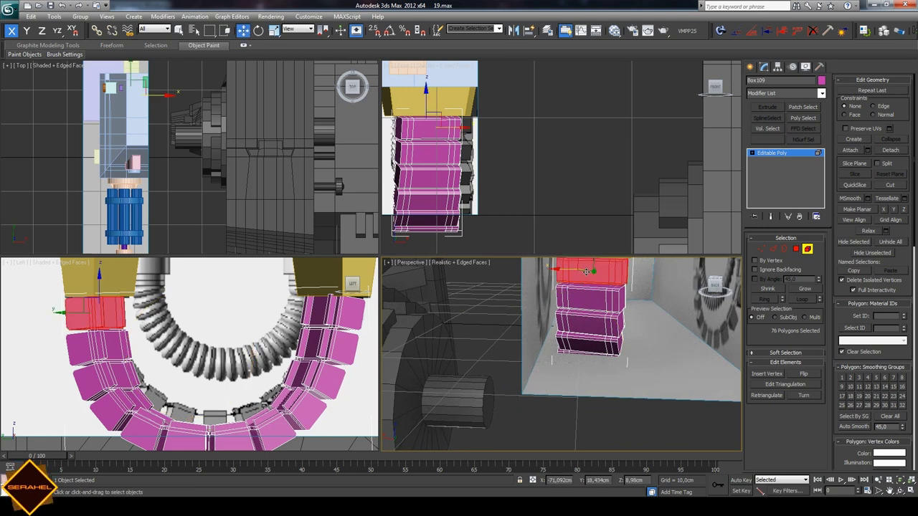
scroll(569, 283, down, 2)
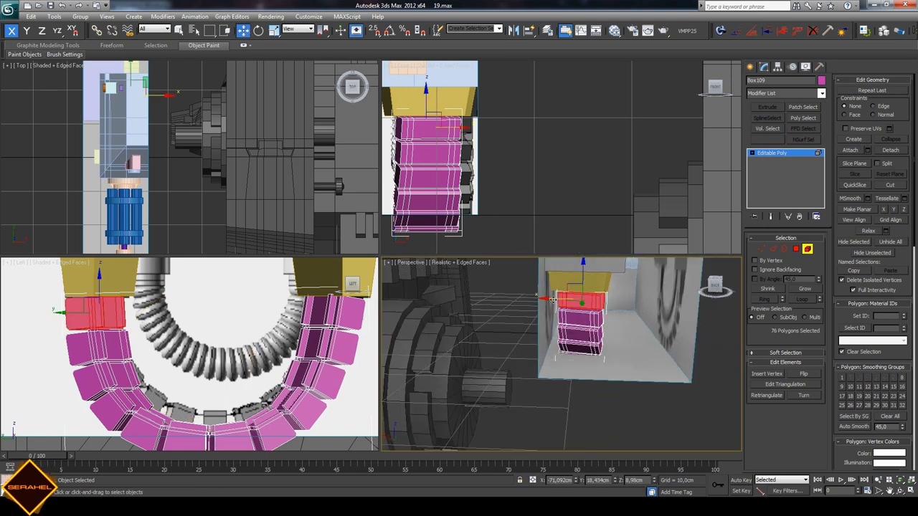
click(556, 314)
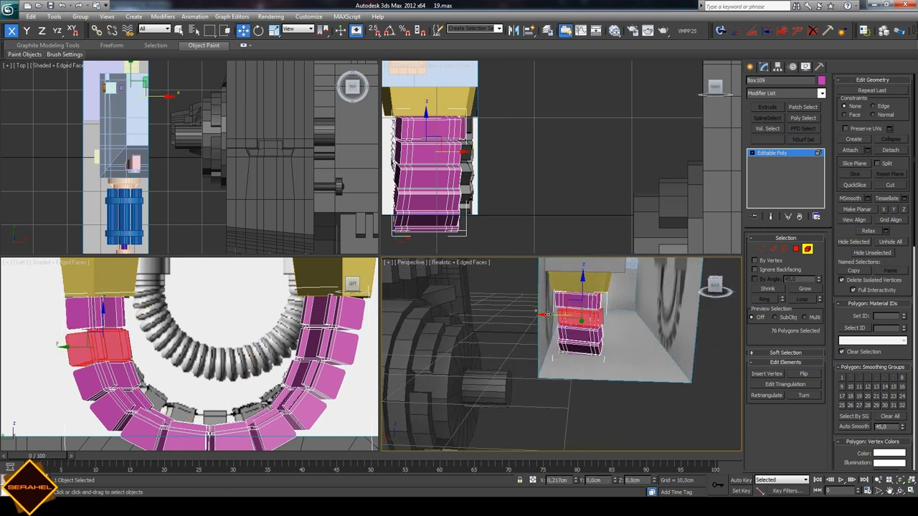
drag(548, 314, 547, 315)
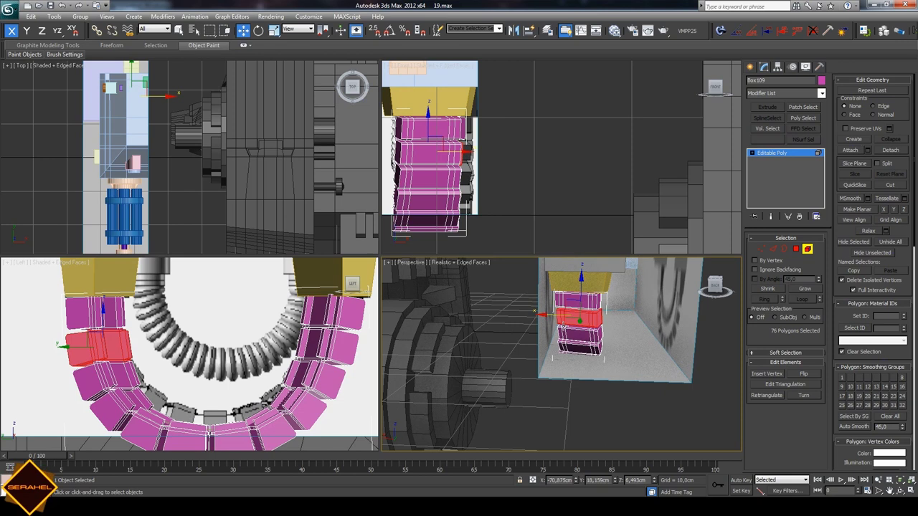
click(555, 329)
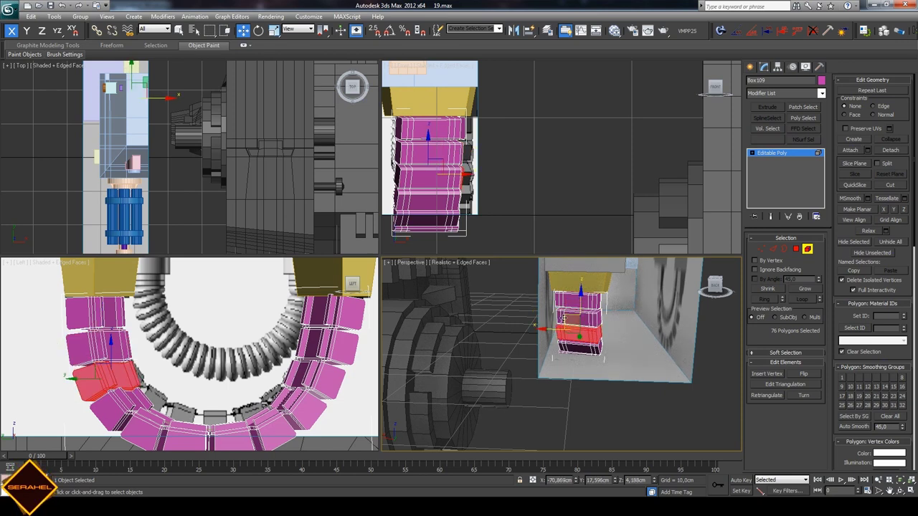
click(549, 316)
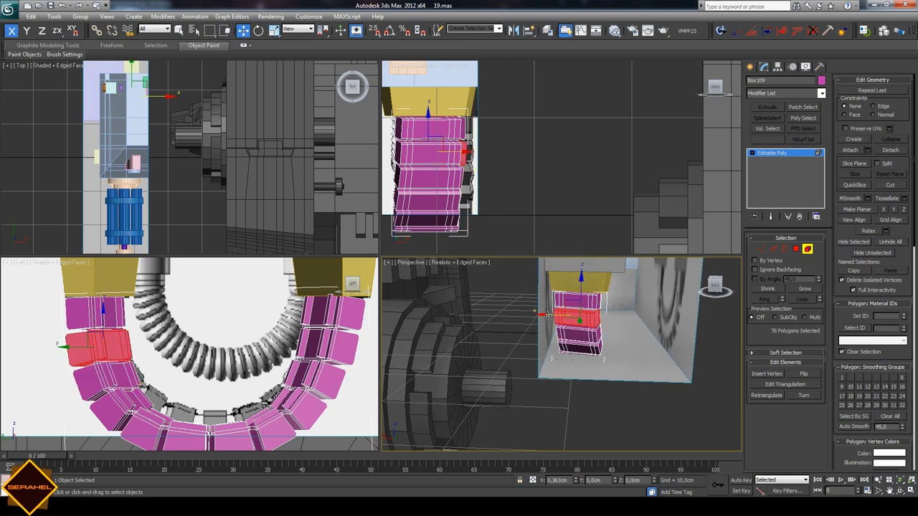
click(578, 347)
click(642, 388)
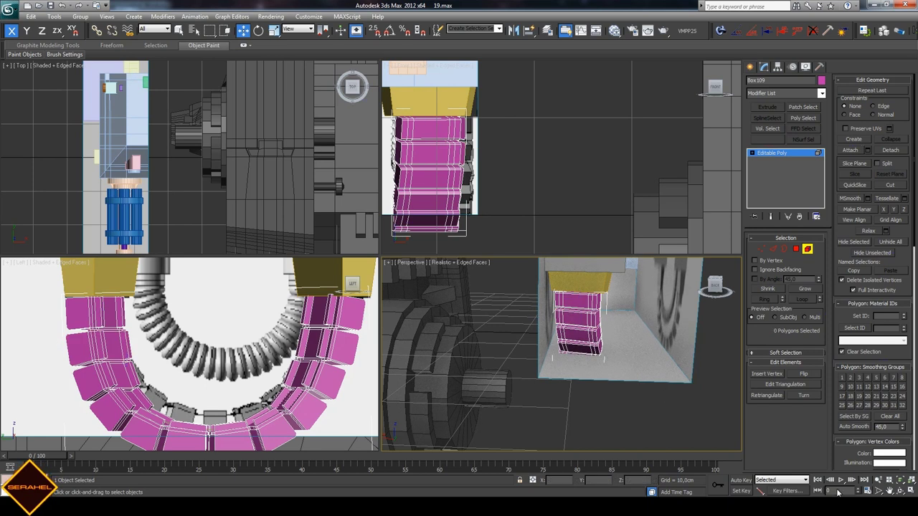
click(900, 492)
mouse_move(588, 359)
mouse_down()
mouse_move(556, 310)
mouse_move(339, 186)
mouse_up()
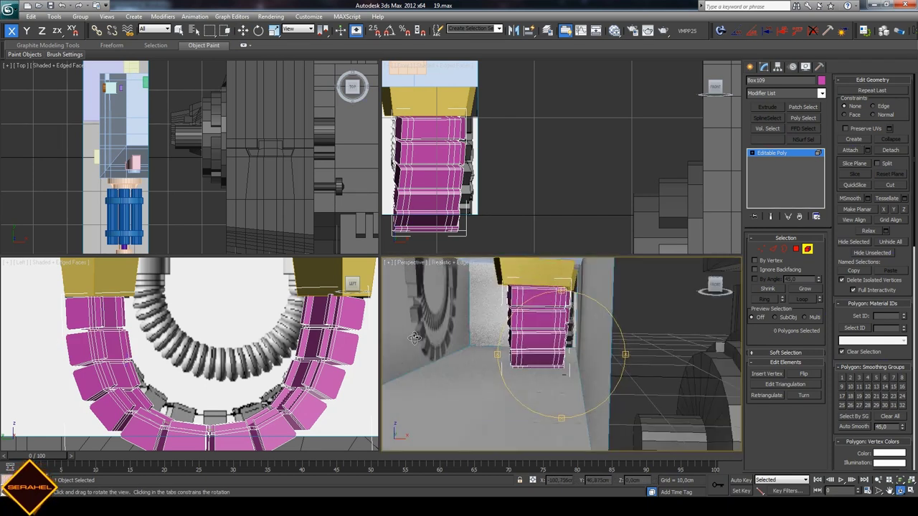
- Box-select the five rows of pink blocks one by one, then clear the selection
key(w)
drag(391, 124, 485, 136)
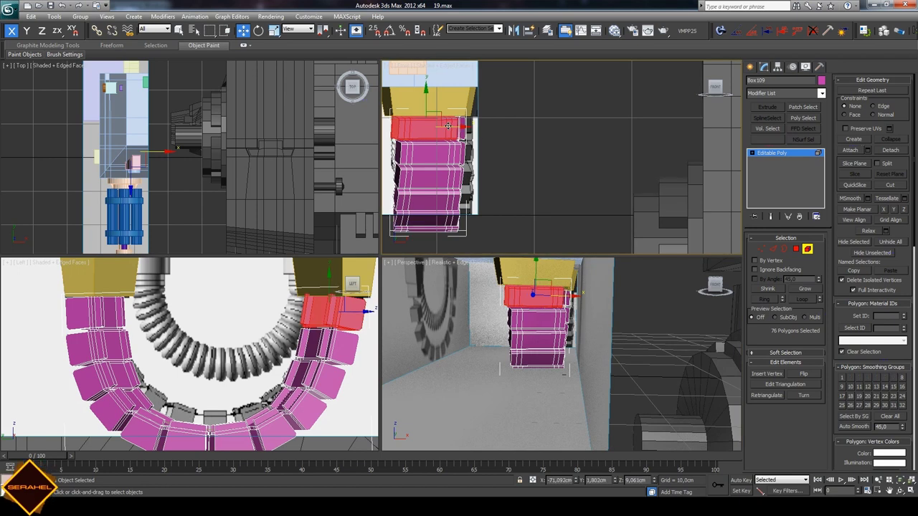
drag(393, 143, 457, 150)
drag(394, 166, 446, 171)
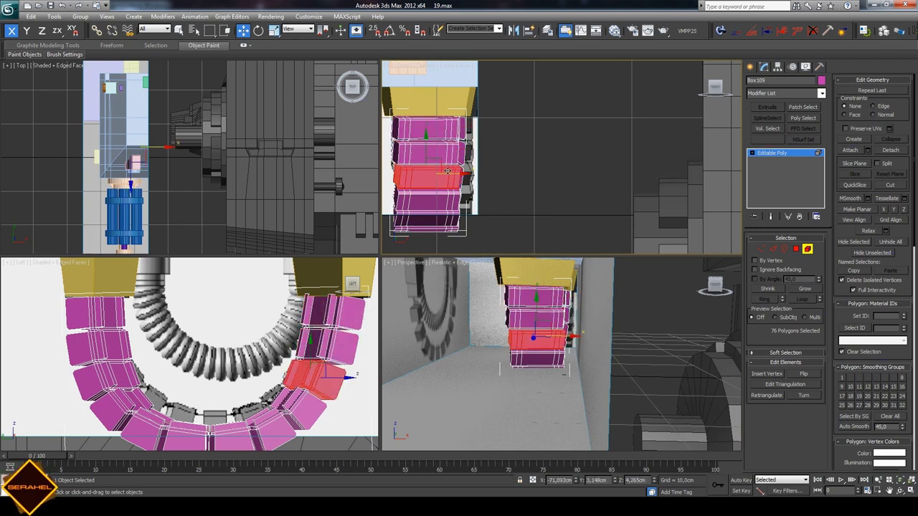
drag(392, 189, 454, 195)
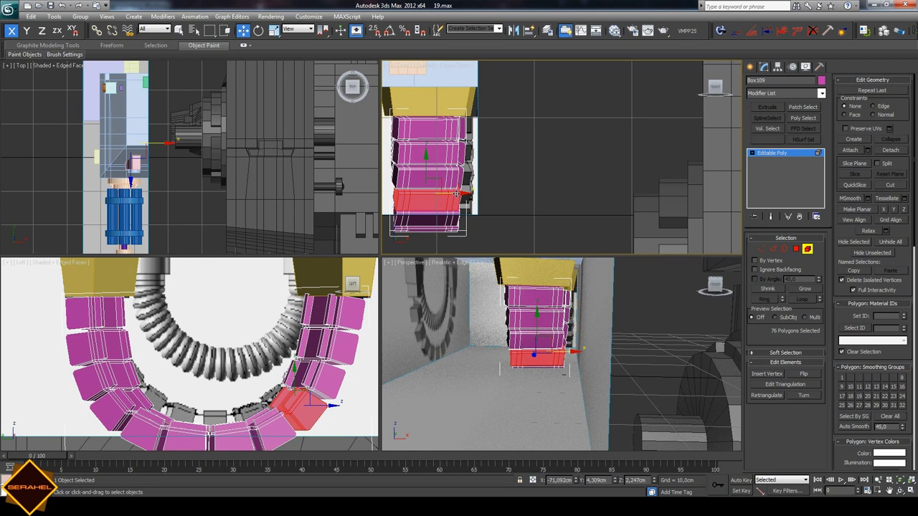
mouse_move(394, 215)
mouse_down()
mouse_move(446, 207)
mouse_move(451, 220)
mouse_up()
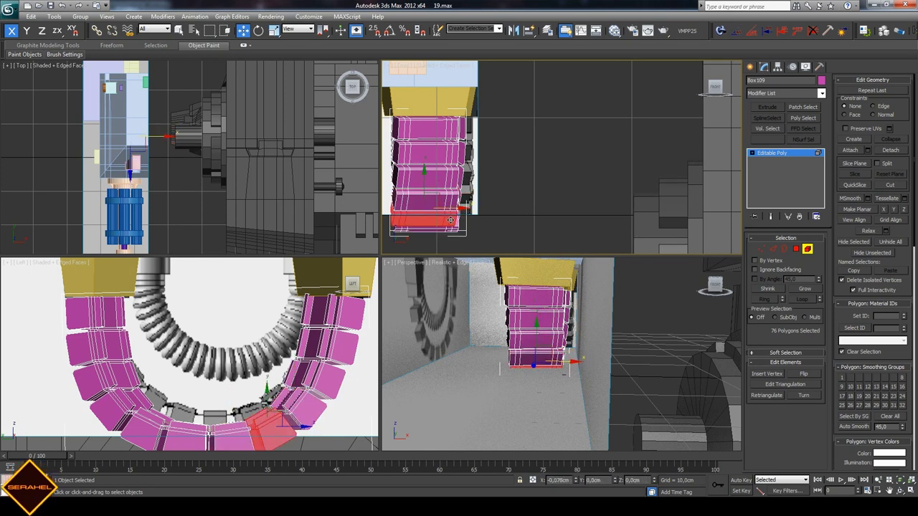
key(ctrl+d)
- Frame one block of the curved chain and bring up the Create panel's Standard Primitives
click(905, 487)
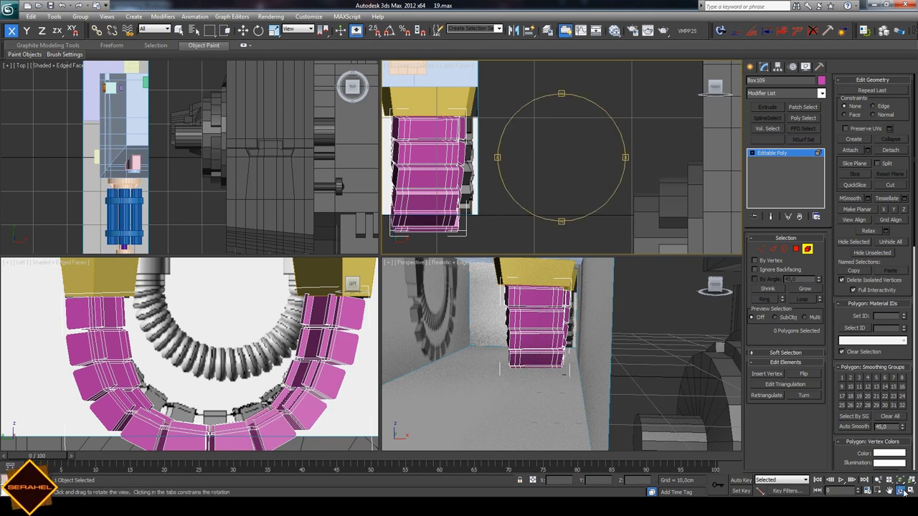
mouse_move(637, 409)
mouse_down()
mouse_move(650, 277)
mouse_move(500, 218)
mouse_up()
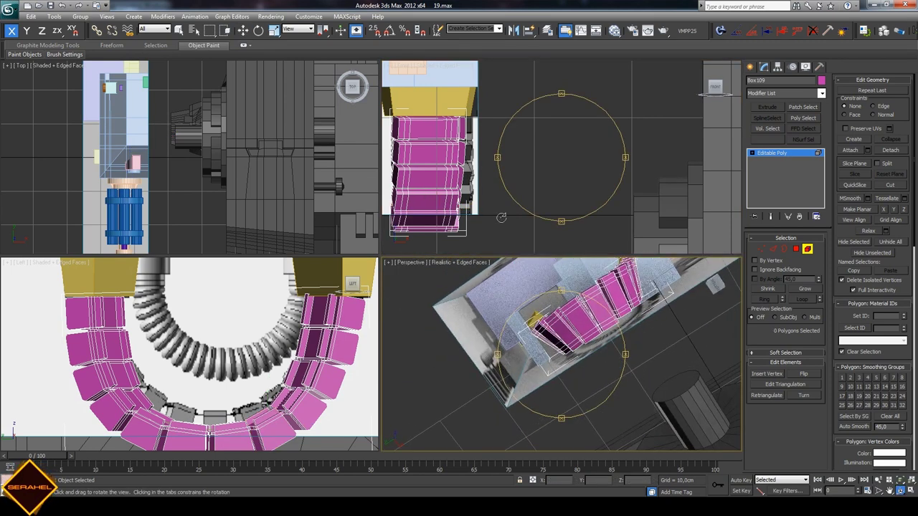
click(243, 31)
click(601, 309)
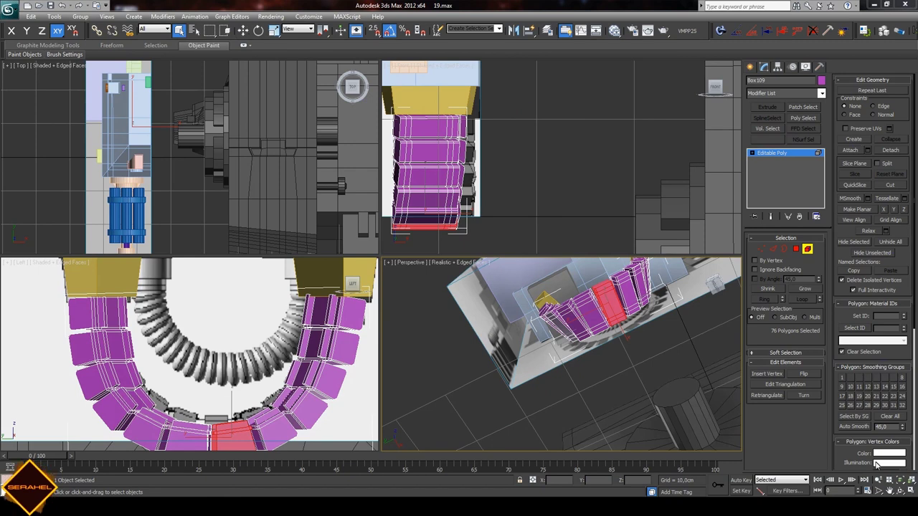
click(901, 479)
click(889, 492)
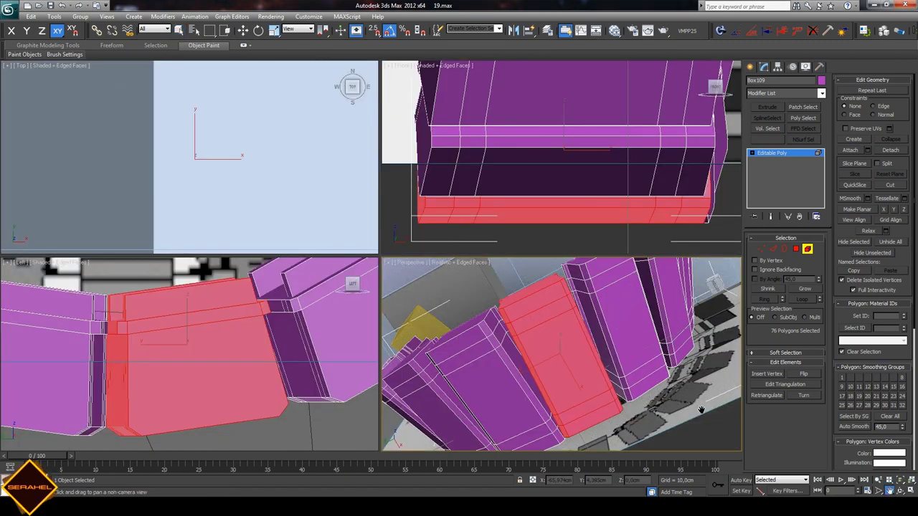
alt+middle_drag(701, 411, 677, 382)
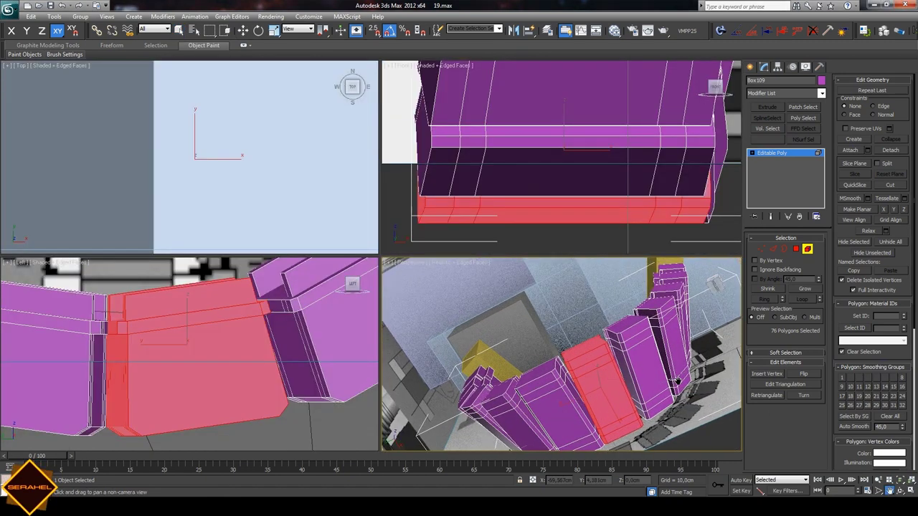
scroll(646, 353, up, 1)
scroll(645, 353, up, 2)
scroll(646, 353, up, 1)
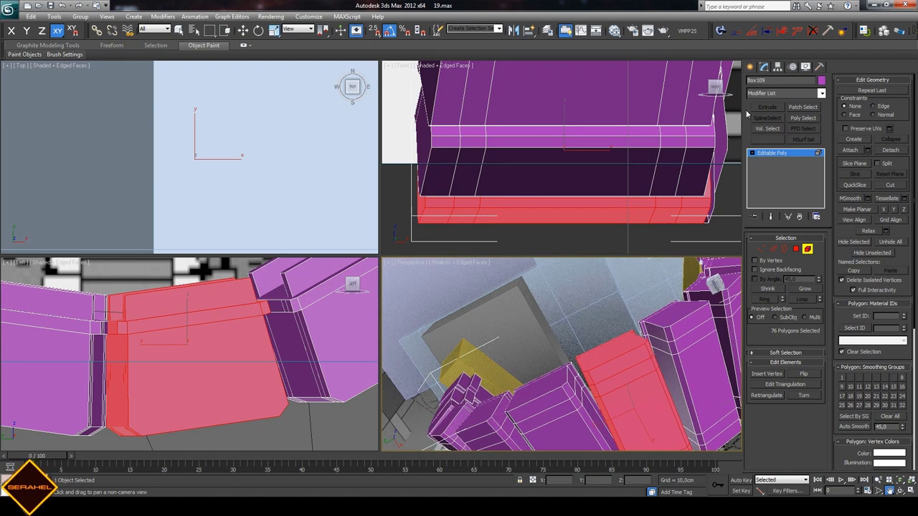
click(750, 66)
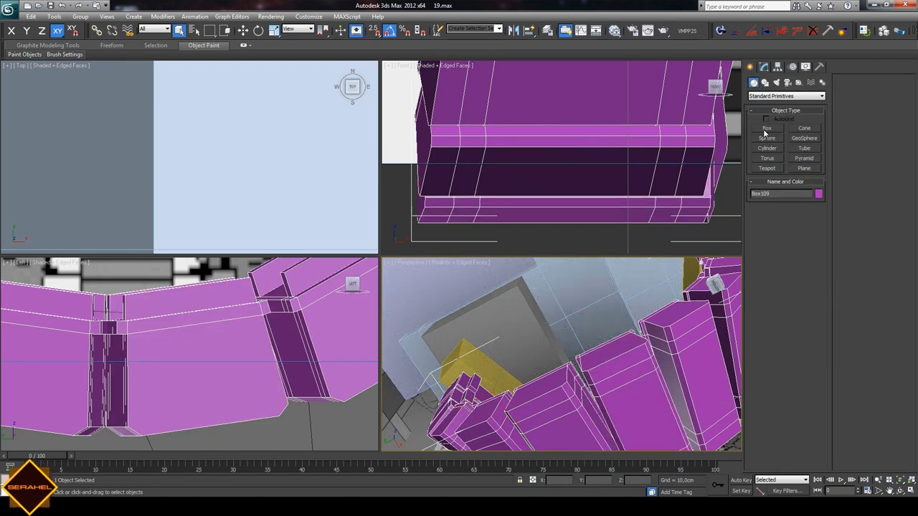
- Draw a small green cylinder in the Perspective view and pan the Top view to the robot
click(766, 148)
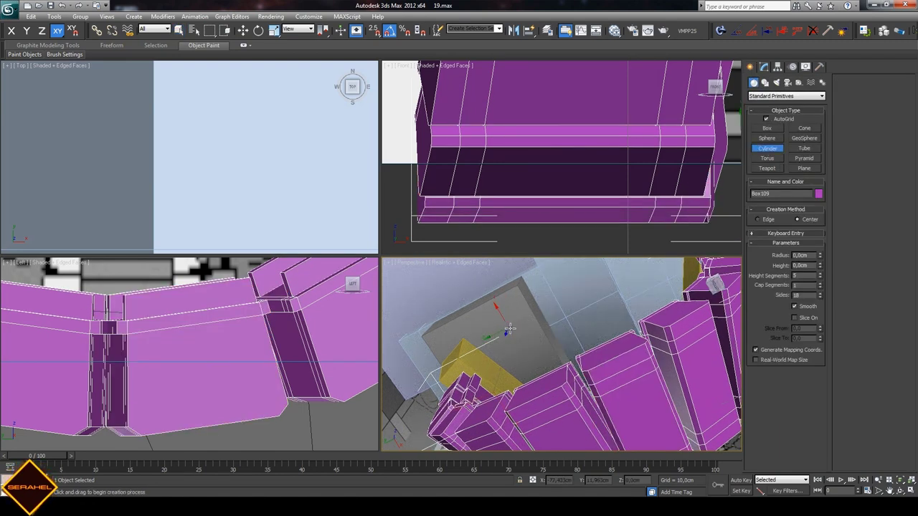
drag(508, 329, 533, 332)
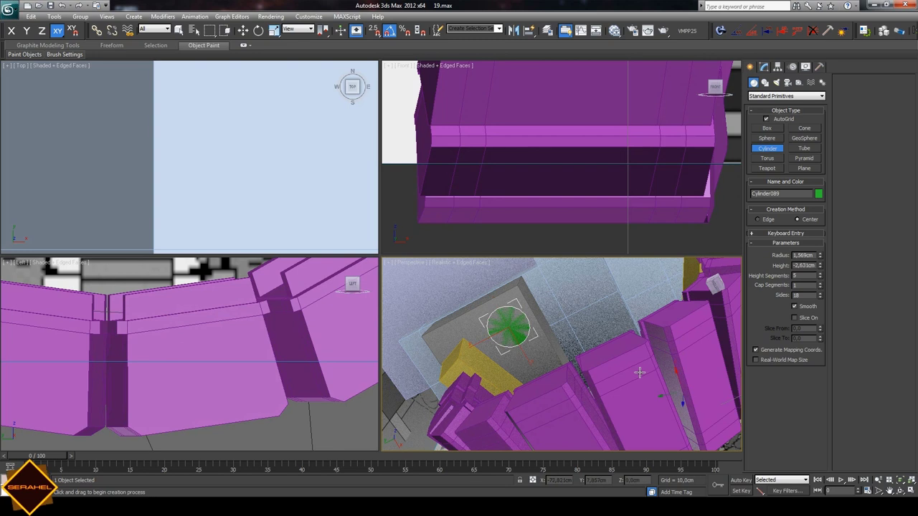
click(888, 489)
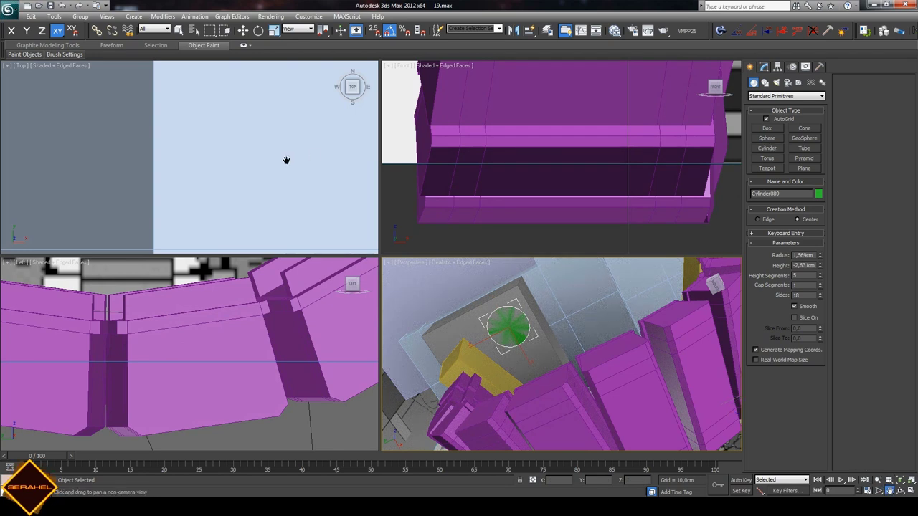
mouse_move(287, 160)
mouse_down()
mouse_move(278, 362)
mouse_move(209, 341)
mouse_up()
scroll(278, 362, down, 5)
scroll(209, 340, up, 2)
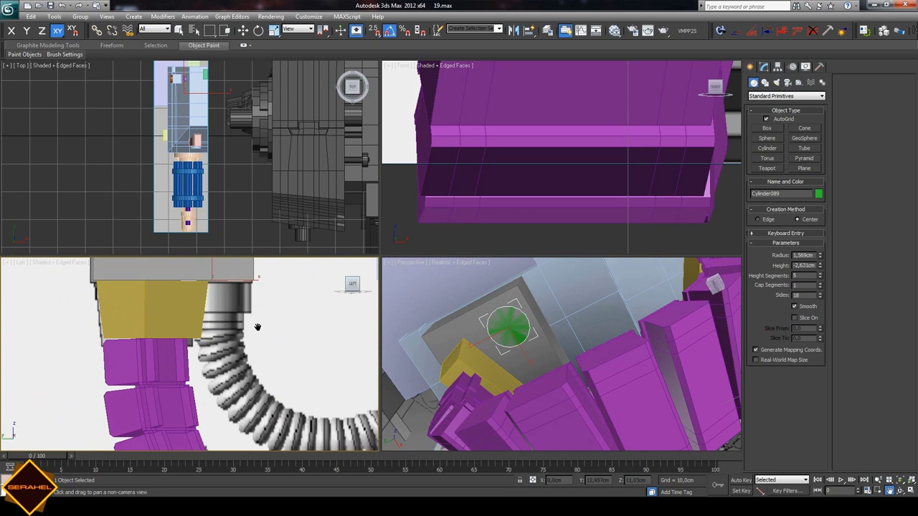
scroll(260, 322, up, 2)
- Select the new cylinder and move it under the grey shoulder block
key(w)
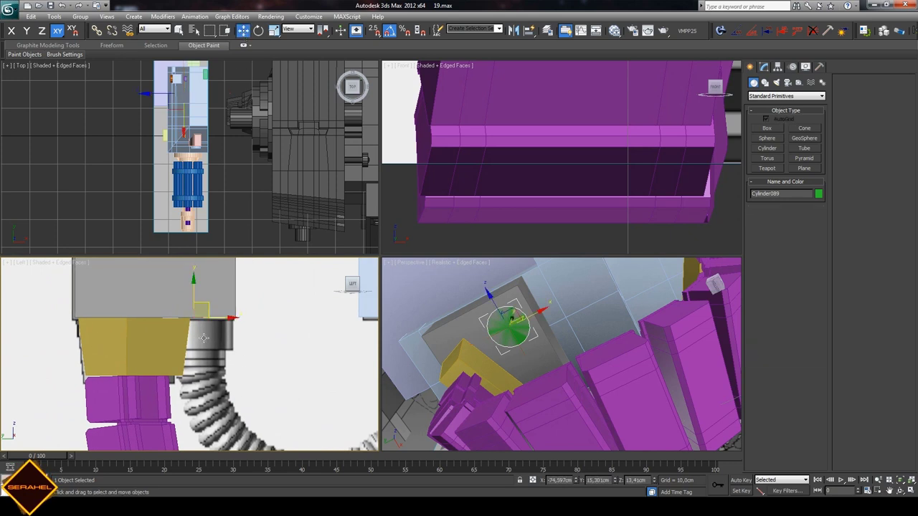
click(252, 341)
click(209, 308)
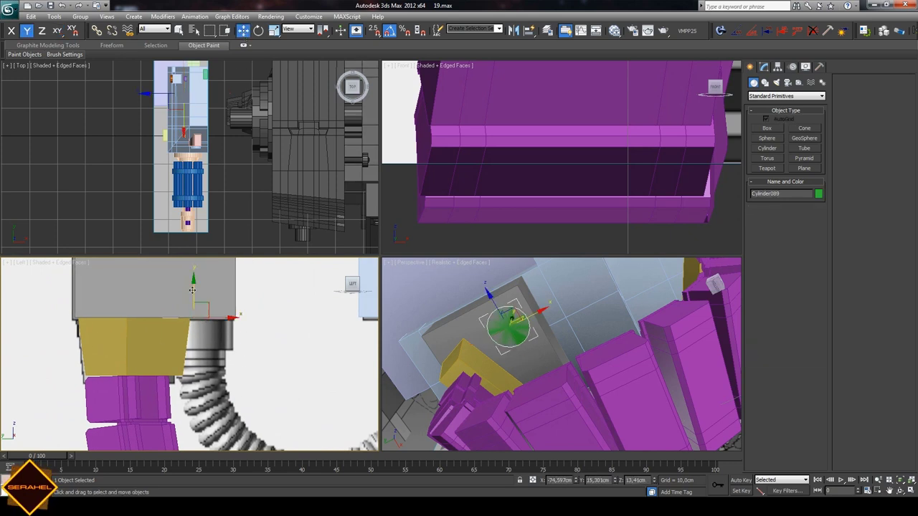
mouse_move(209, 308)
mouse_down()
mouse_move(187, 341)
mouse_move(189, 324)
mouse_up()
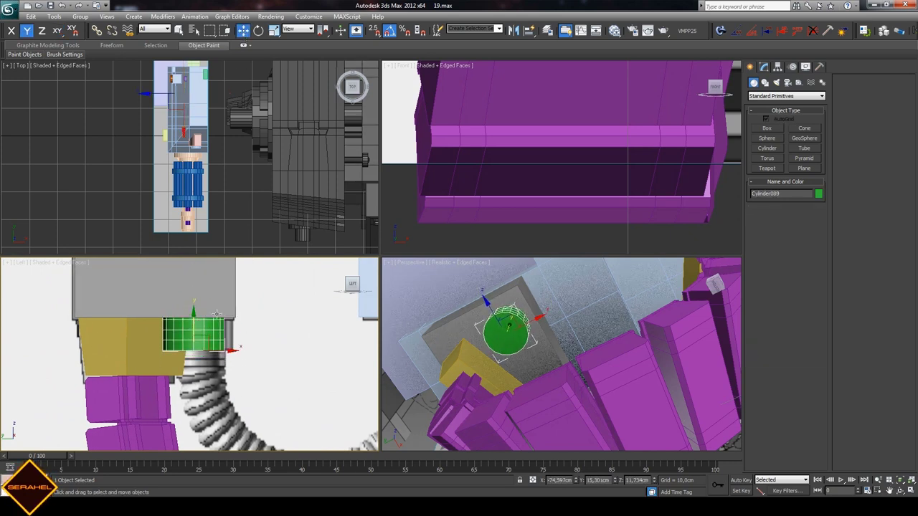
- Reduce the cylinder's height segments and slide it into place just above the coiled hose
click(764, 66)
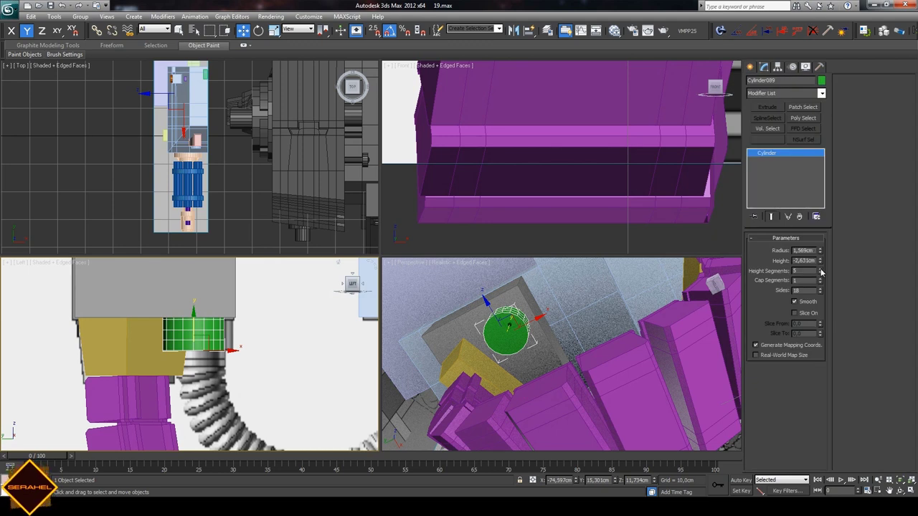
drag(821, 272, 822, 307)
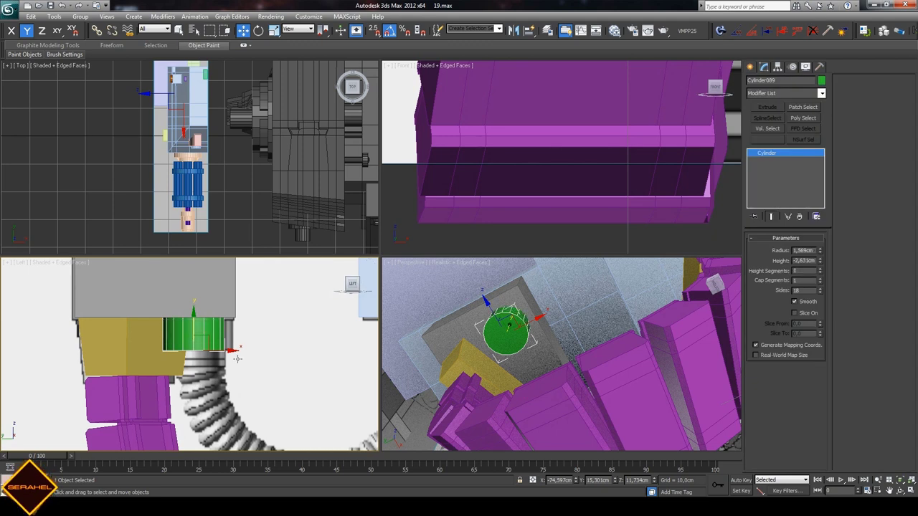
drag(223, 350, 232, 349)
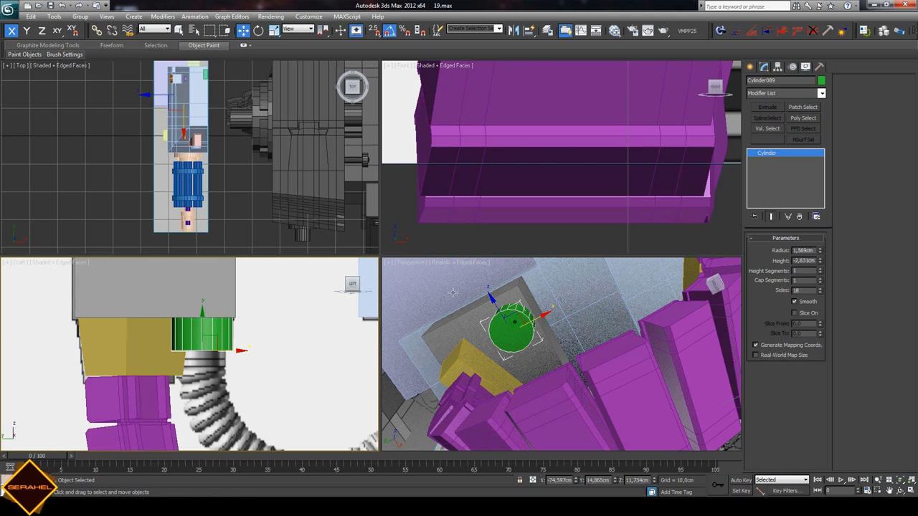
drag(495, 310, 512, 349)
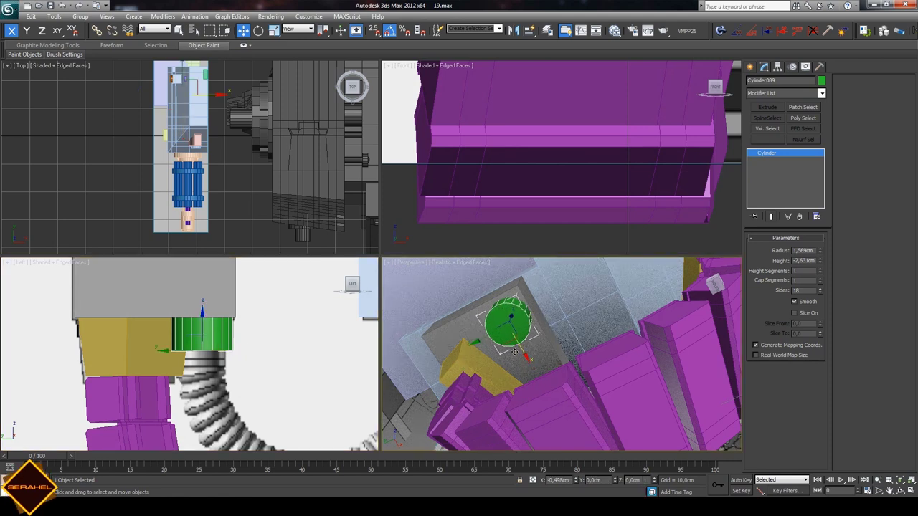
drag(510, 349, 512, 349)
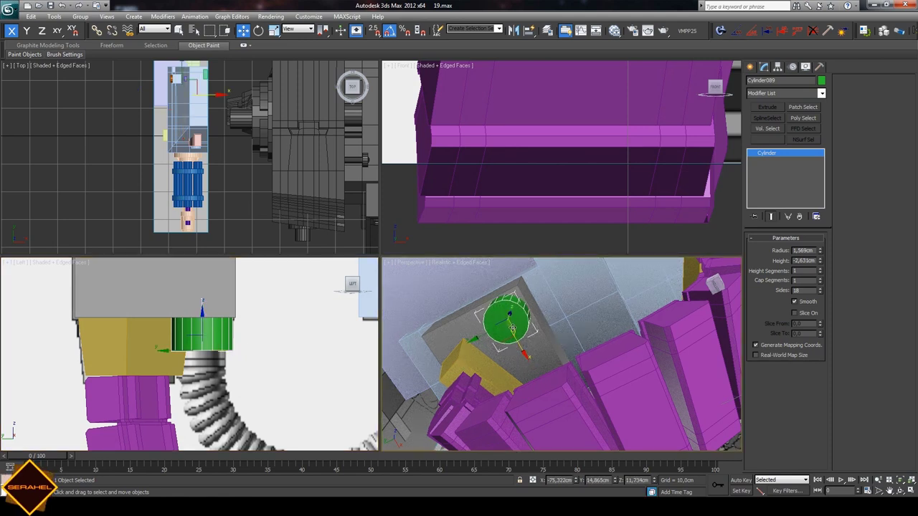
click(215, 329)
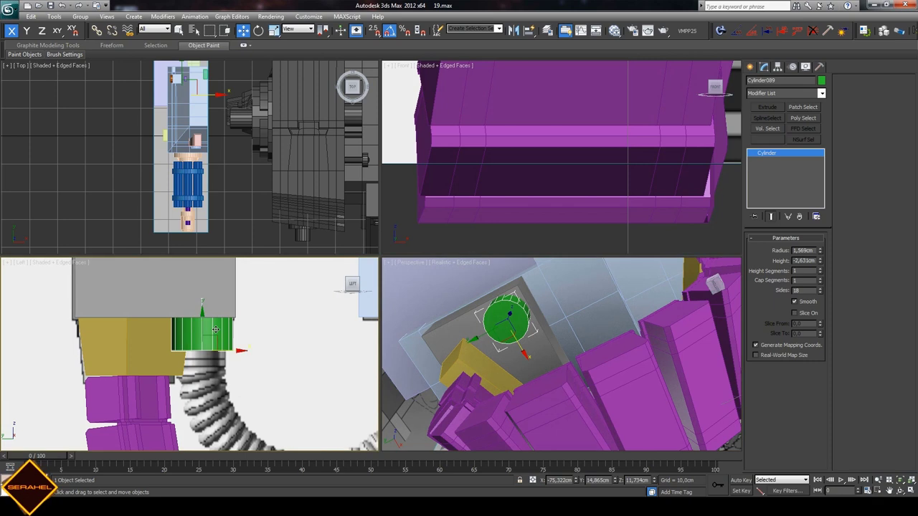
- Convert the cylinder to Editable Poly and inset its end face by about 0.328 cm
right_click(216, 329)
mouse_move(254, 416)
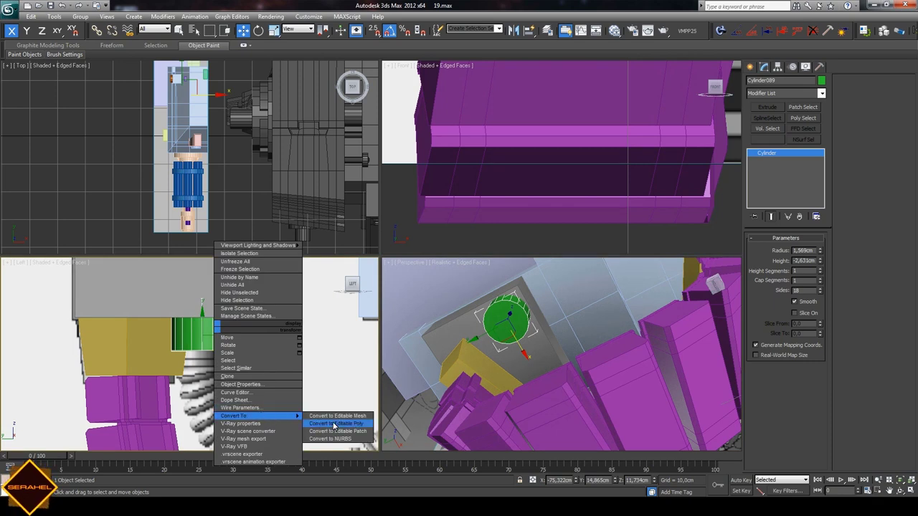
click(334, 426)
click(795, 249)
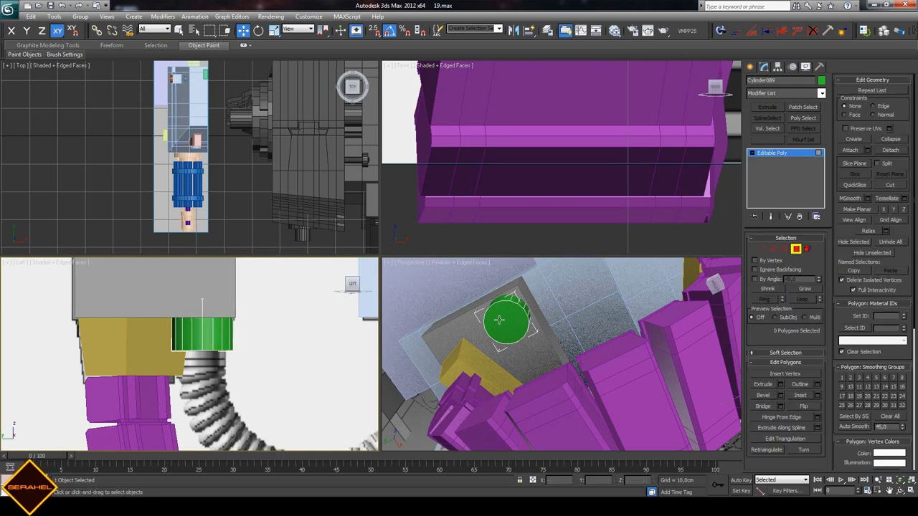
click(509, 324)
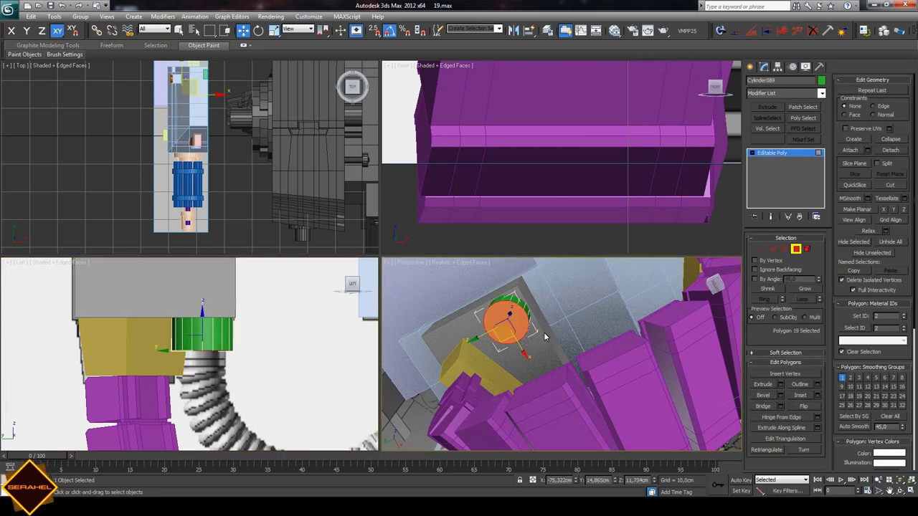
click(803, 396)
click(818, 398)
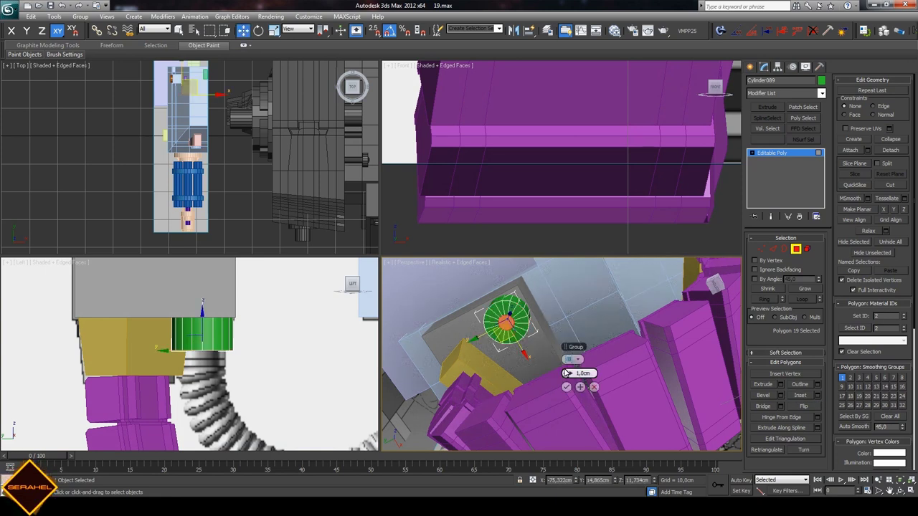
drag(567, 373, 561, 374)
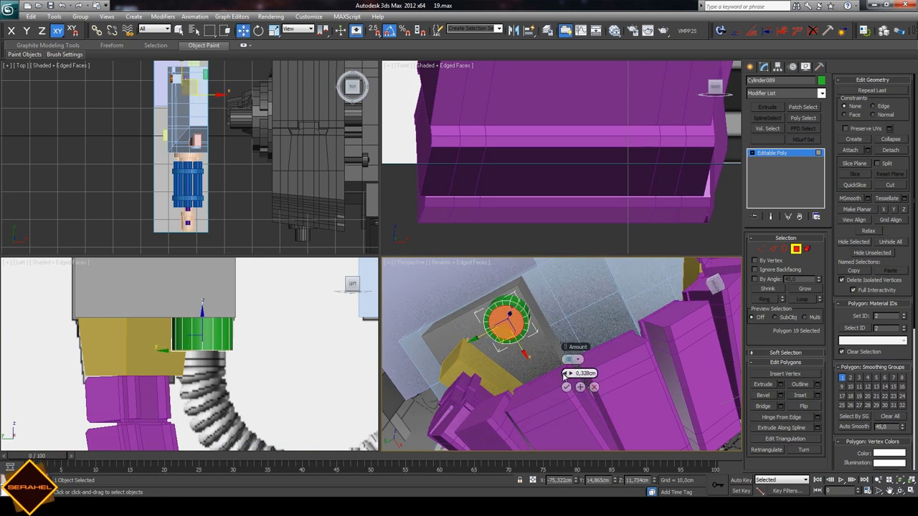
click(566, 387)
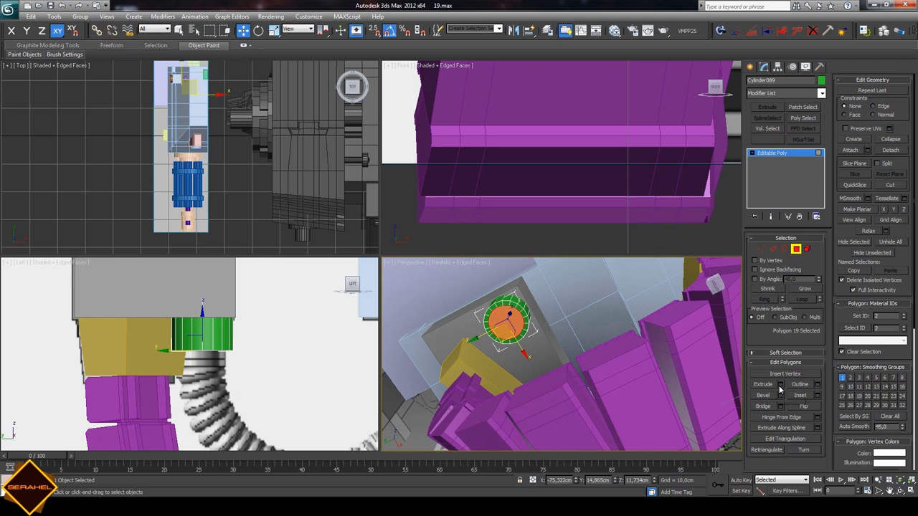
- Extrude the inset face about 0.734 cm, then orbit and zoom to frame the cylinder
click(781, 385)
drag(554, 374, 545, 383)
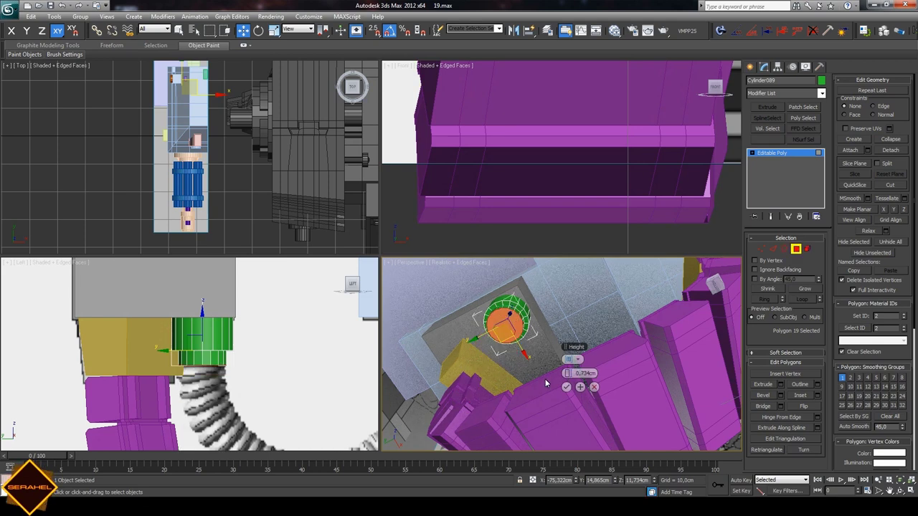
click(565, 387)
click(894, 479)
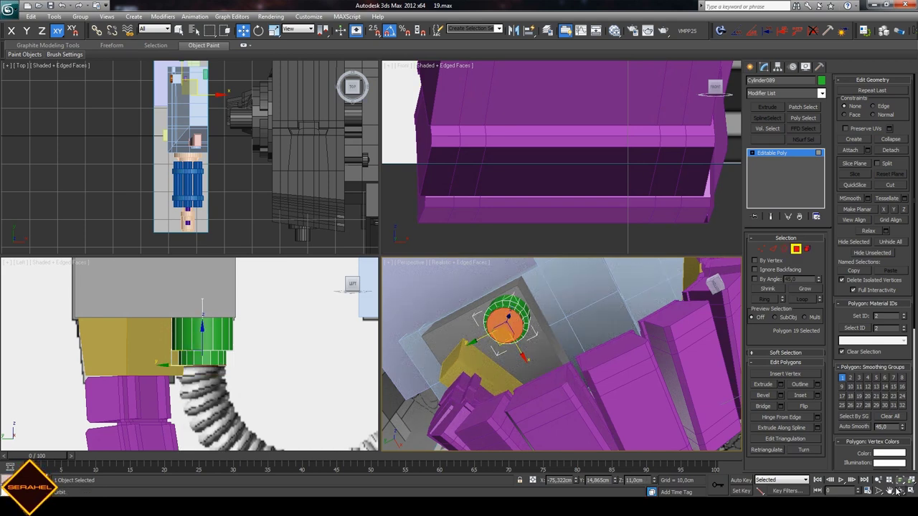
mouse_move(552, 373)
mouse_down()
mouse_move(570, 333)
mouse_move(738, 418)
mouse_up()
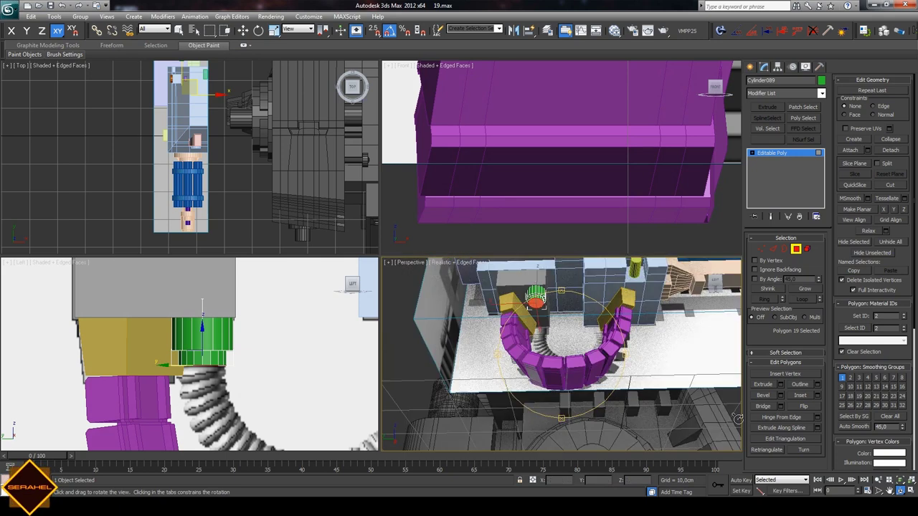
click(891, 490)
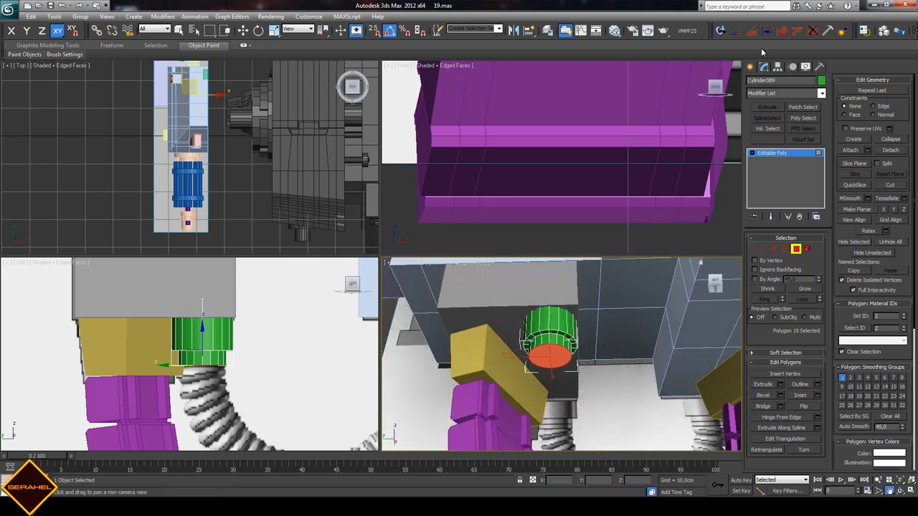
- Clone the stepped cylinder as a Copy and align it along X on the other shoulder
key(w)
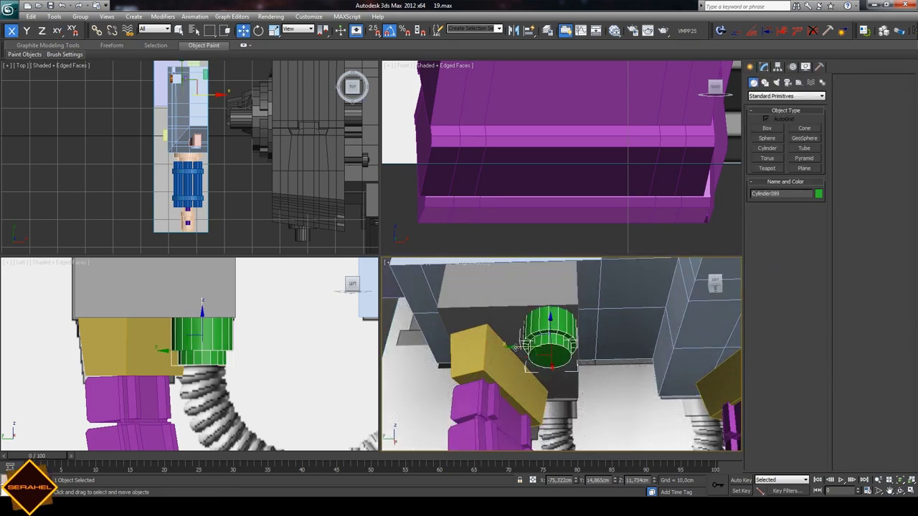
shift+drag(515, 347, 720, 416)
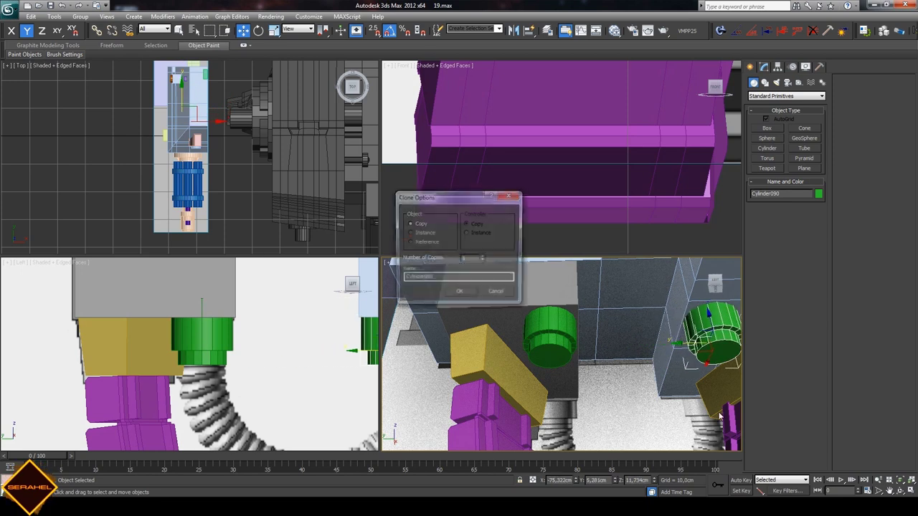
click(473, 292)
key(ctrl+p)
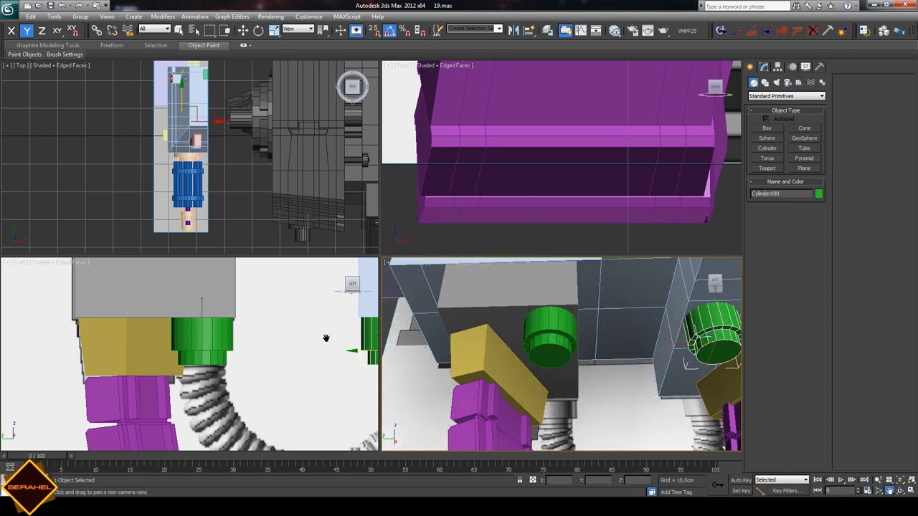
drag(326, 338, 196, 341)
click(243, 30)
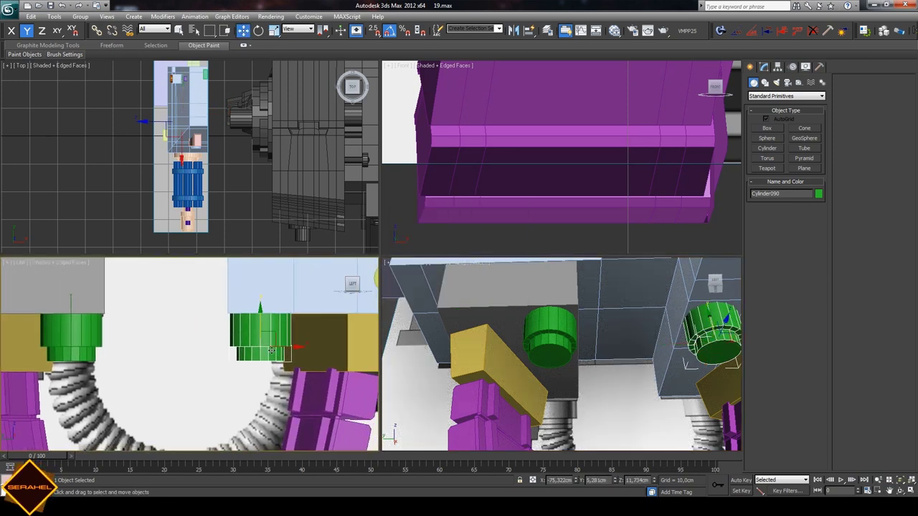
drag(286, 346, 318, 345)
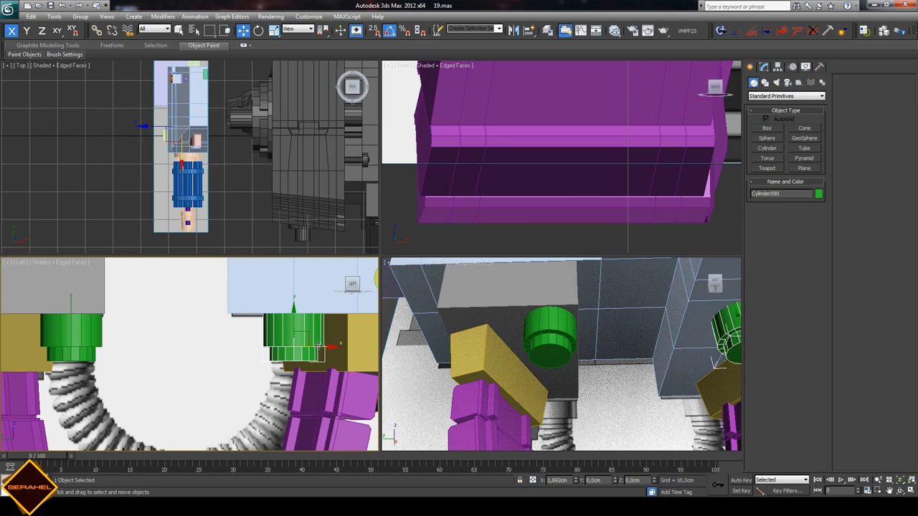
- Select both cylinders and use Hide Unselected so only the pair remains visible
click(888, 491)
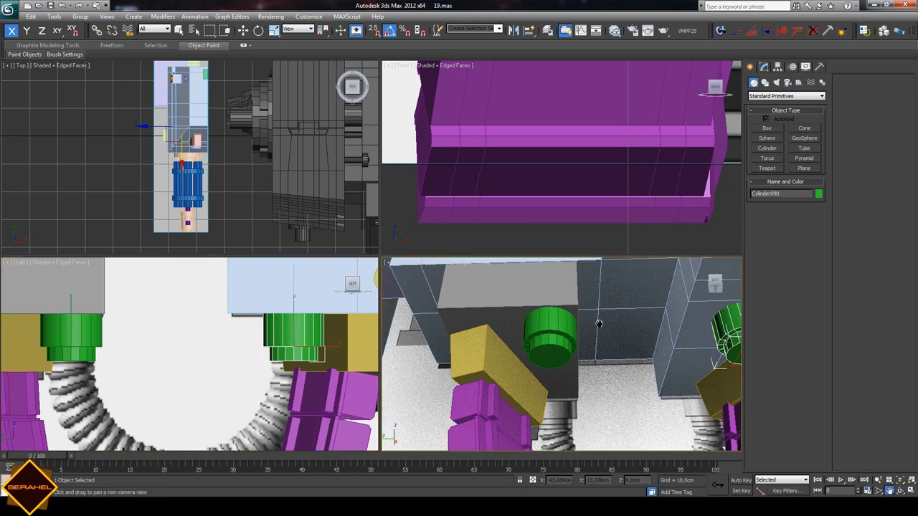
drag(572, 355, 568, 340)
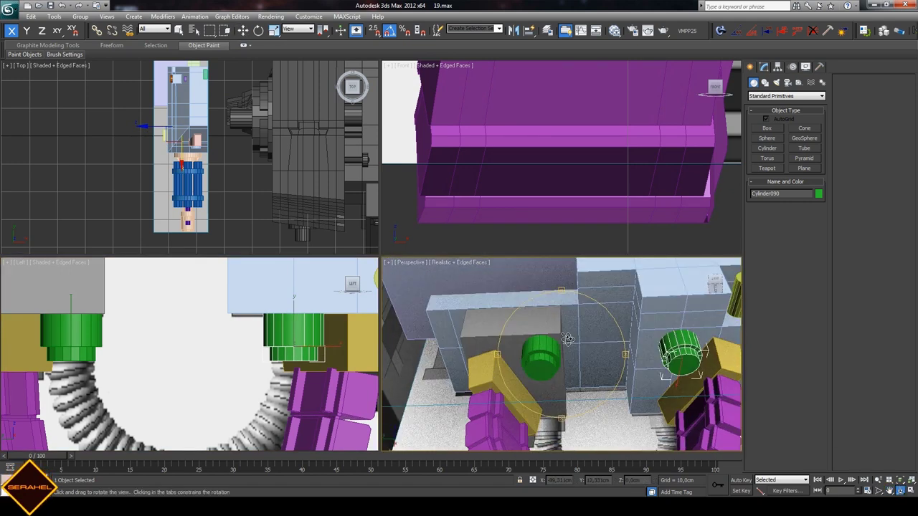
click(178, 30)
ctrl+click(538, 361)
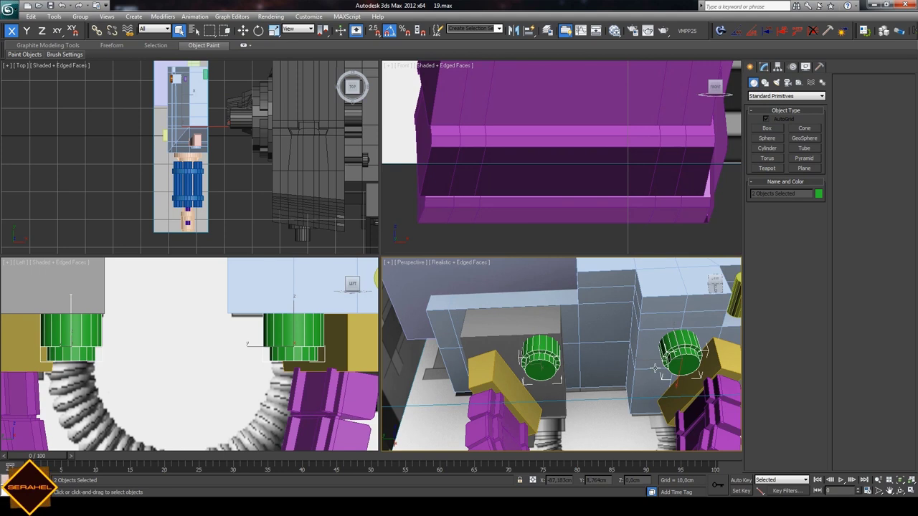
click(806, 67)
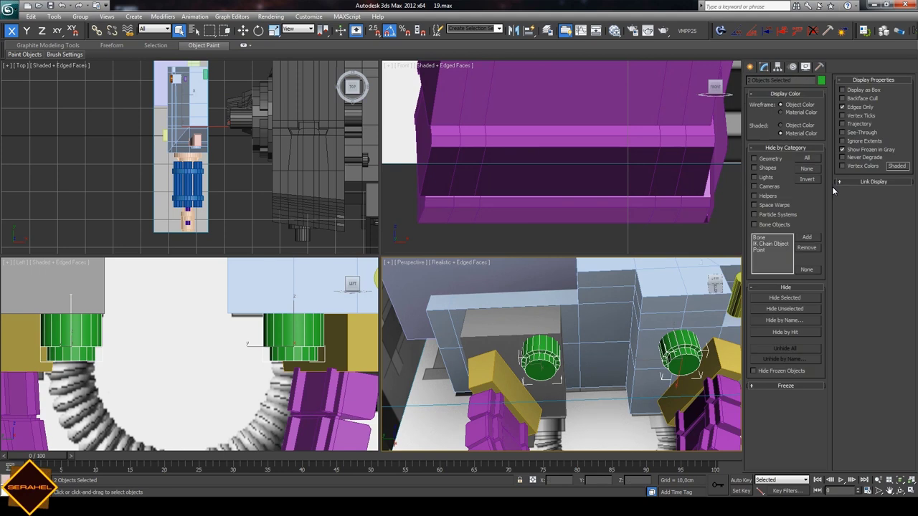
click(783, 309)
click(624, 296)
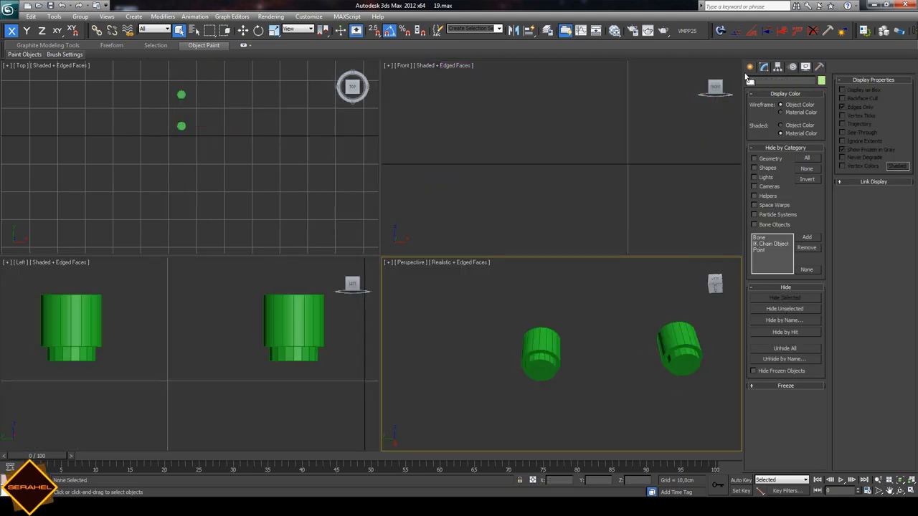
click(751, 67)
- Create a new Extended Primitives hose below the two cylinders
click(766, 96)
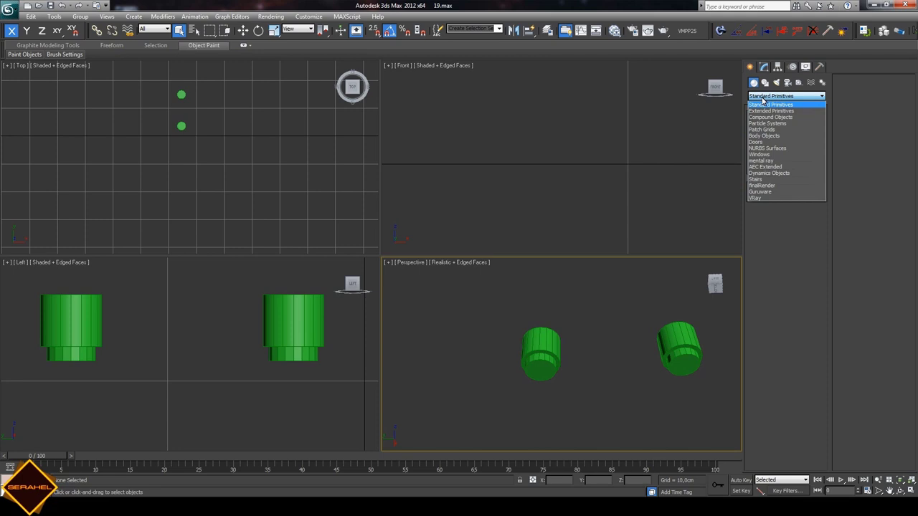
click(768, 105)
click(806, 179)
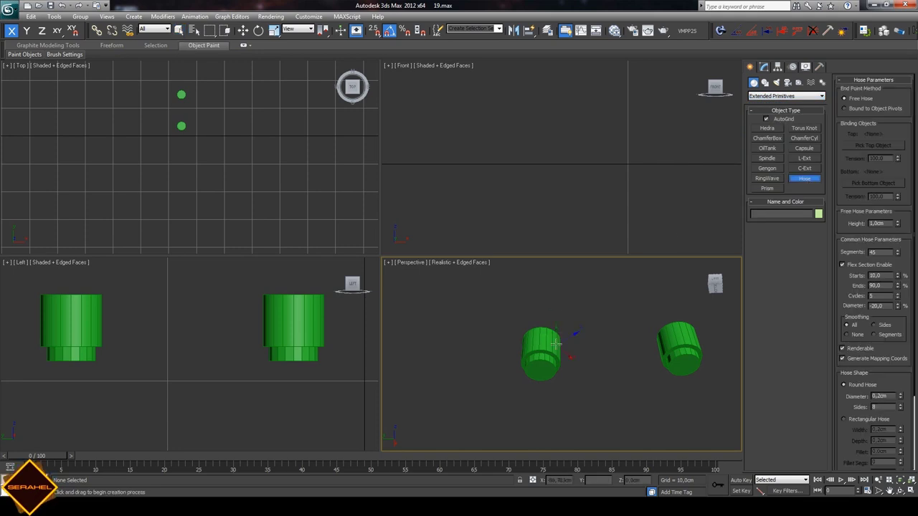
drag(607, 407, 621, 409)
click(615, 358)
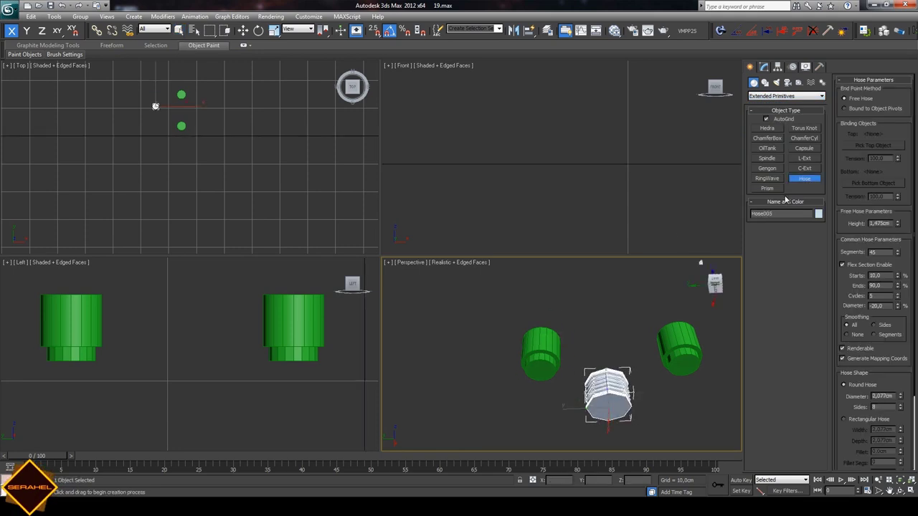
- Bind the hose to object pivots, with the top on the left and the bottom on the right cylinder
click(764, 67)
click(756, 266)
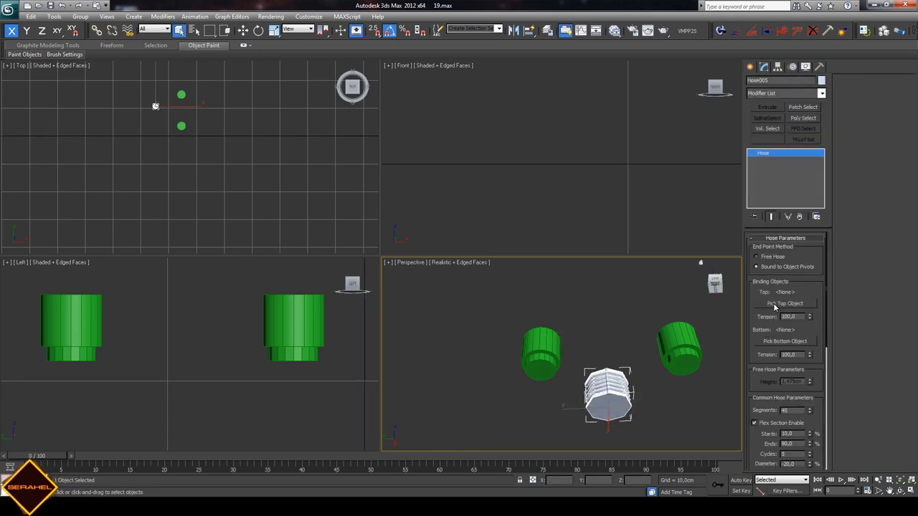
click(784, 303)
click(540, 351)
click(785, 342)
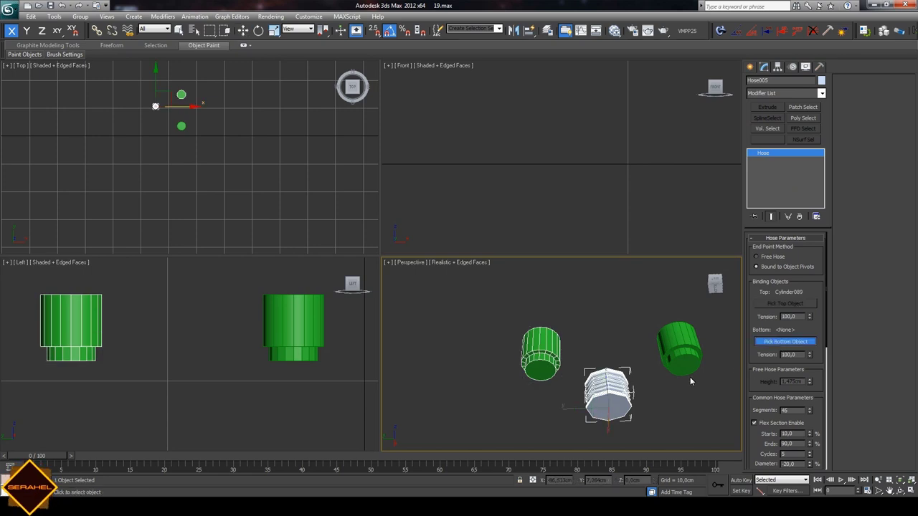
click(687, 364)
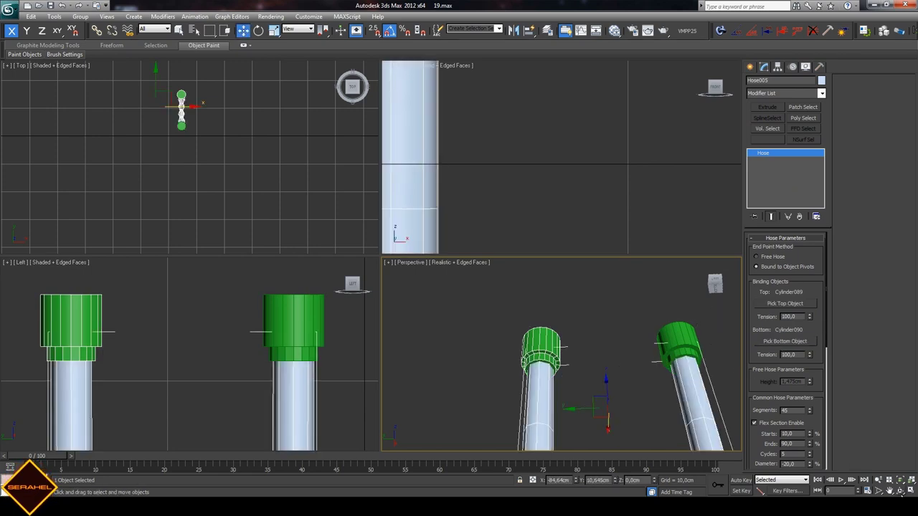
- Set the hose's Top and Bottom Tension to 7,5 and view the sagging hose from a low angle
scroll(612, 364, down, 3)
scroll(560, 328, down, 3)
scroll(608, 355, down, 2)
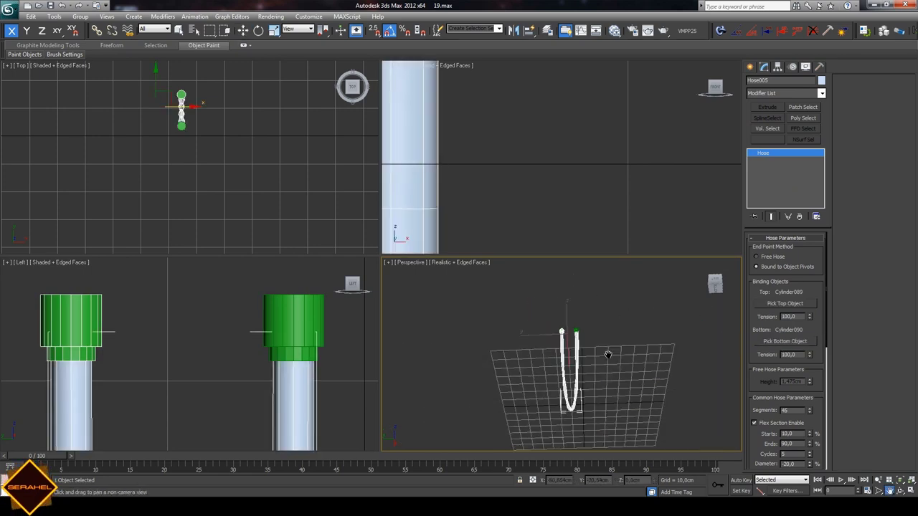
scroll(608, 355, up, 3)
text(0,75)
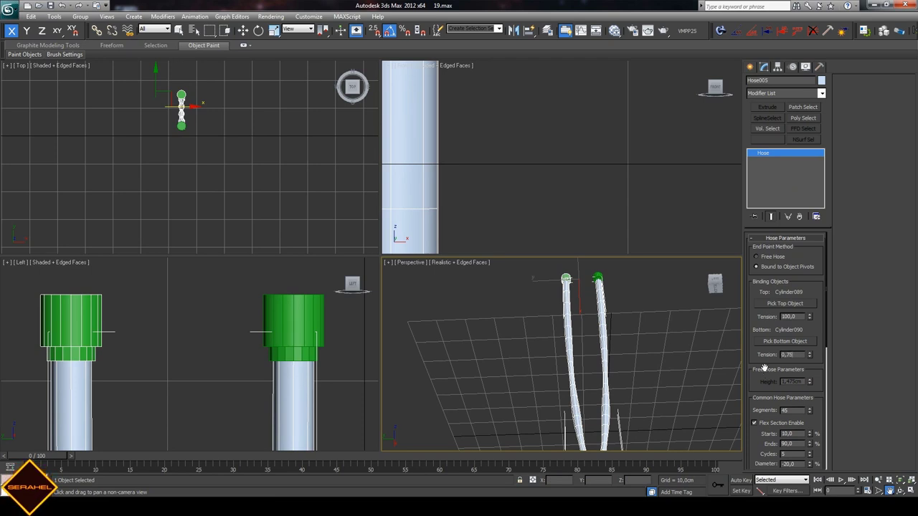
text(7,5)
key(Return)
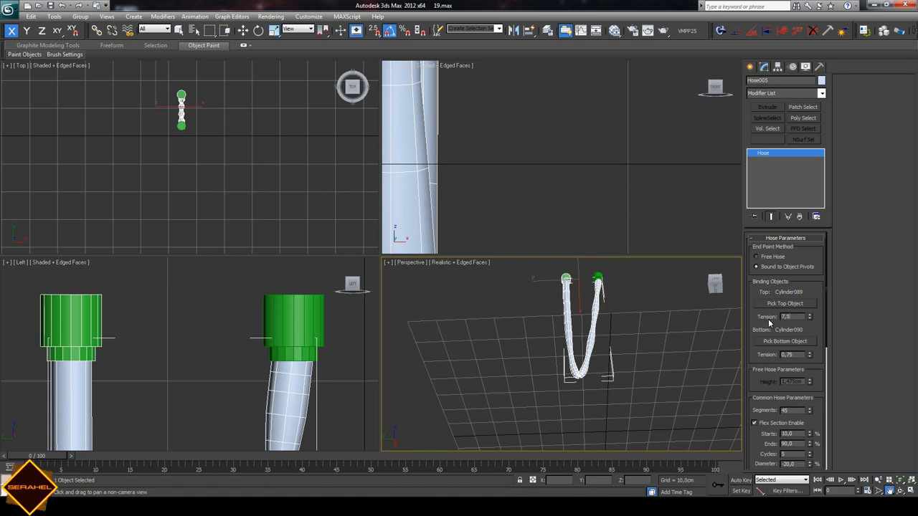
key(Return)
key(Tab)
text(7,5)
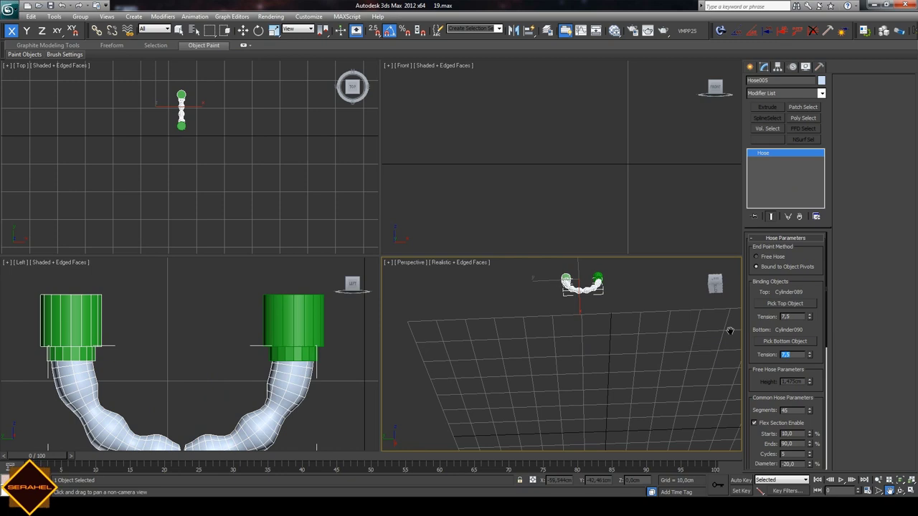
drag(521, 305, 521, 324)
scroll(574, 347, up, 3)
drag(574, 348, 574, 383)
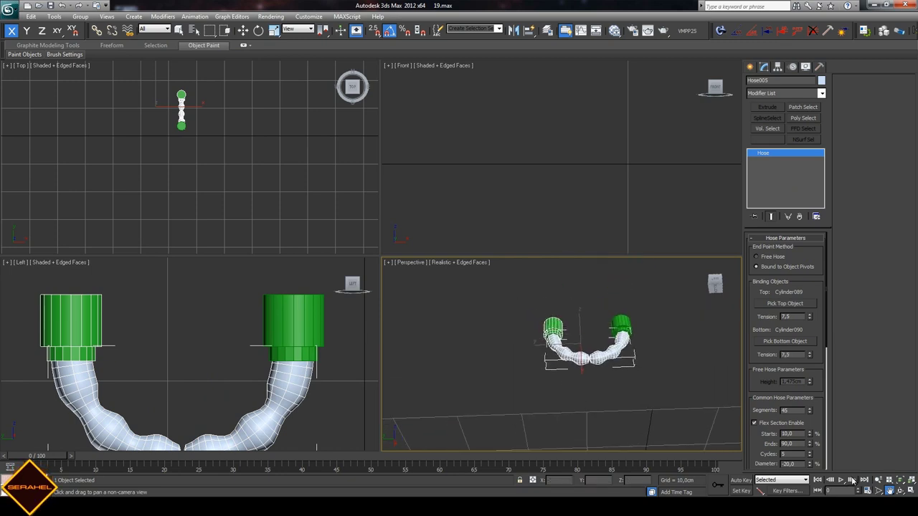
alt+middle_drag(573, 344, 659, 329)
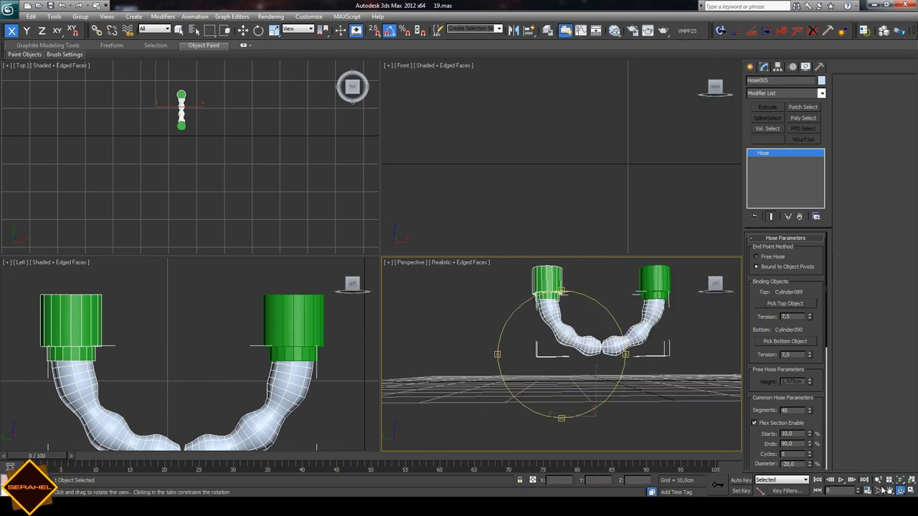
scroll(653, 352, up, 4)
- Move the left cylinder's pivot down to its base using Affect Pivot Only
click(243, 30)
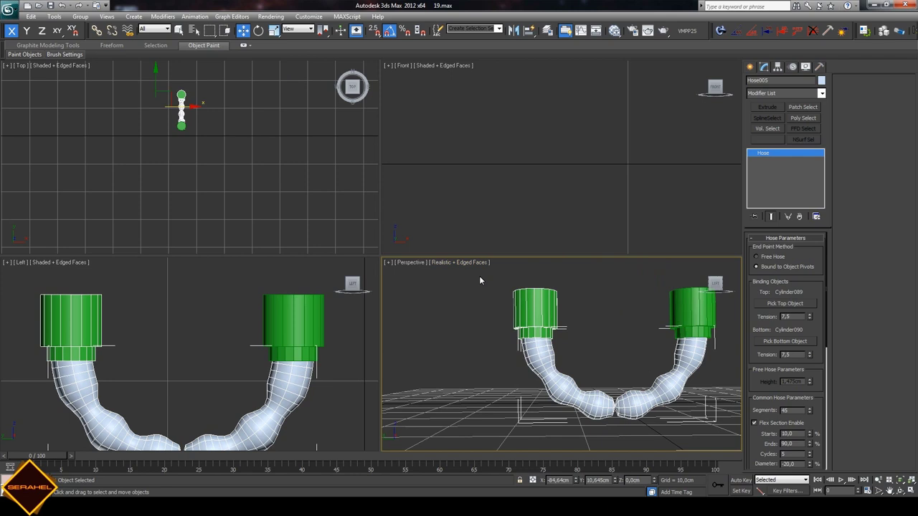
click(534, 295)
click(778, 67)
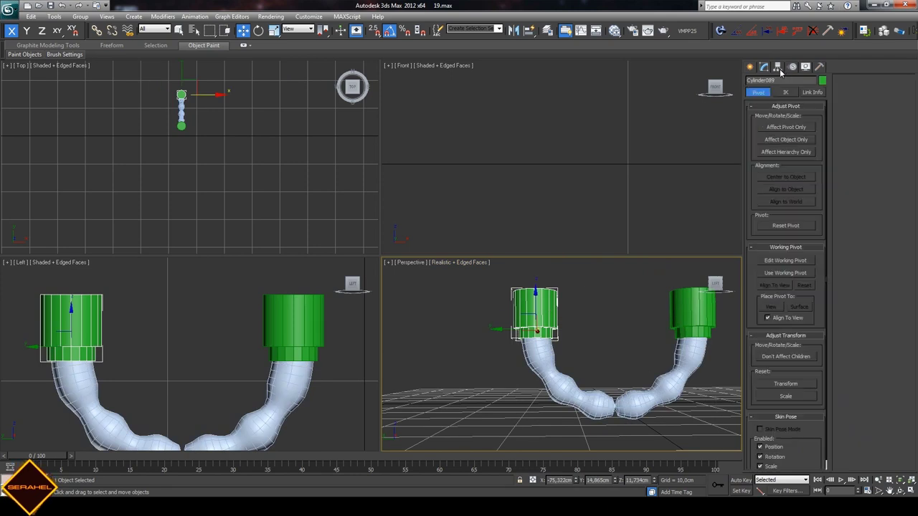
click(786, 127)
drag(71, 330, 71, 369)
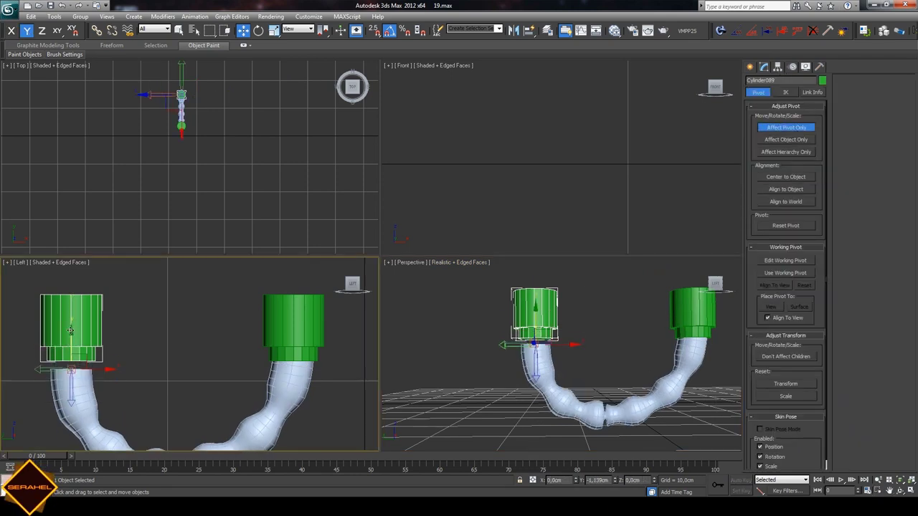
drag(71, 330, 73, 322)
- Select the right cylinder, then the hose, and orbit to inspect the hose
click(285, 318)
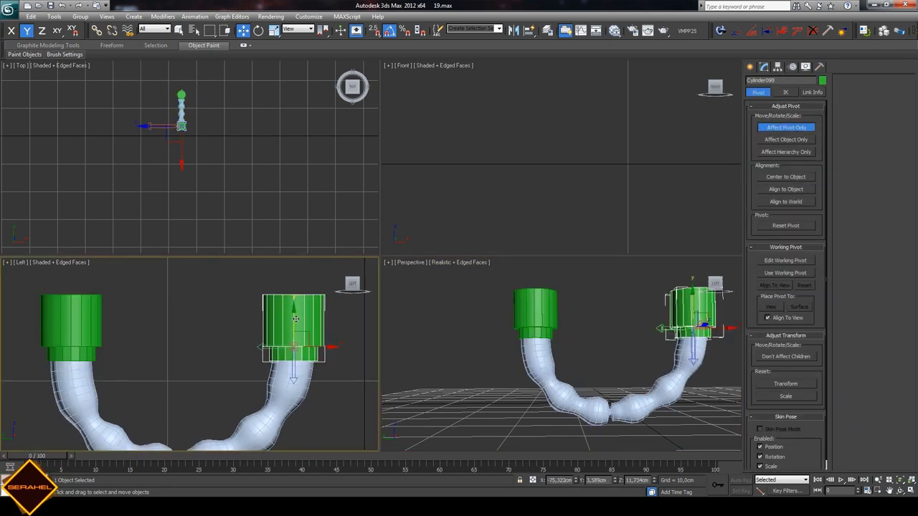
click(565, 398)
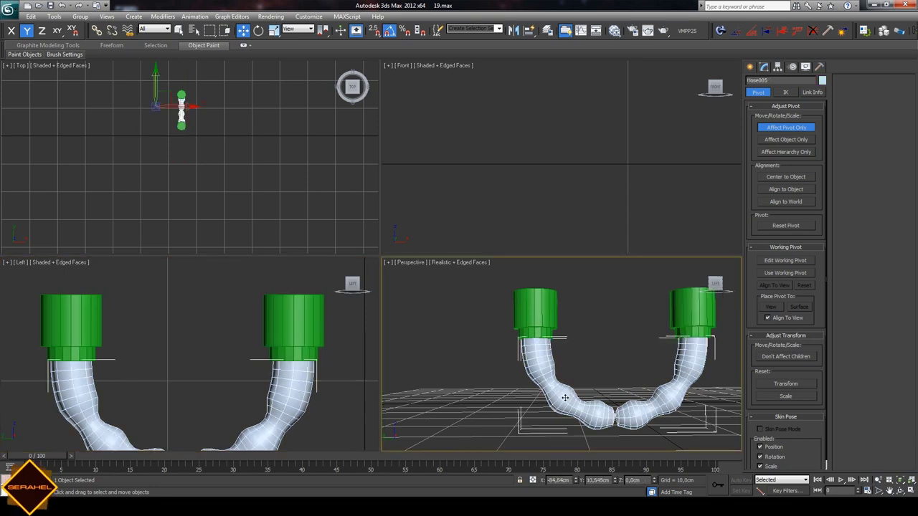
click(900, 491)
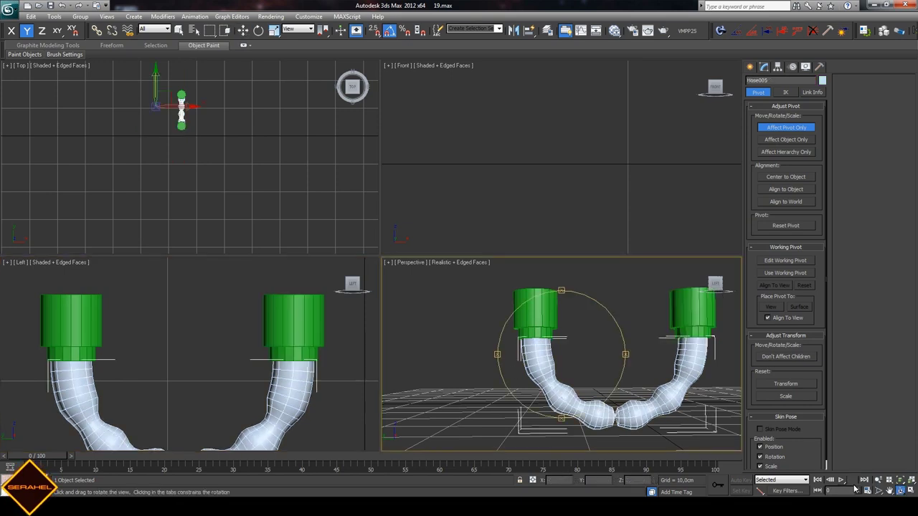
mouse_move(592, 367)
mouse_down()
mouse_move(565, 341)
mouse_move(564, 354)
mouse_up()
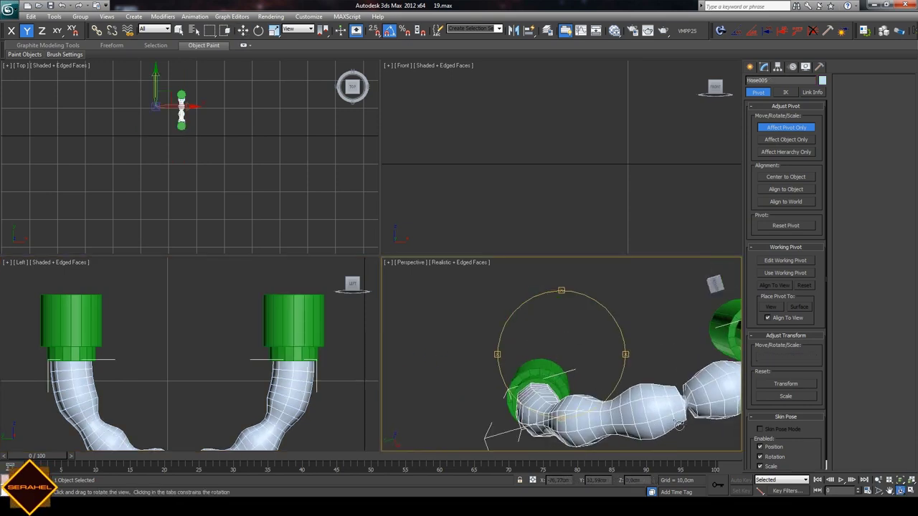
key(Delete)
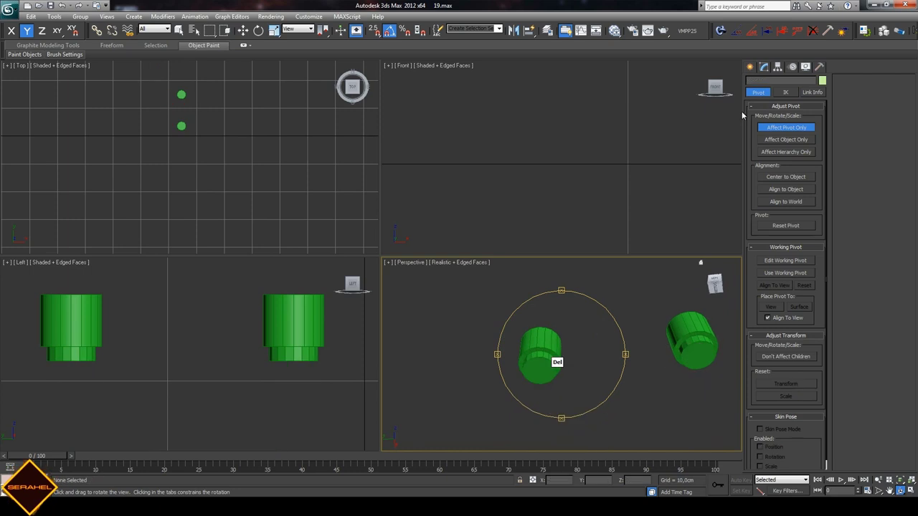
click(750, 67)
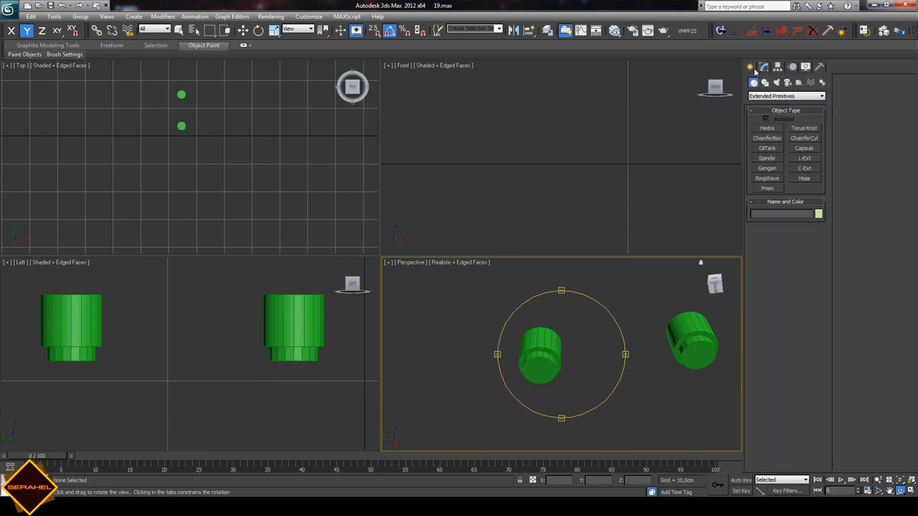
click(801, 183)
drag(608, 383, 631, 393)
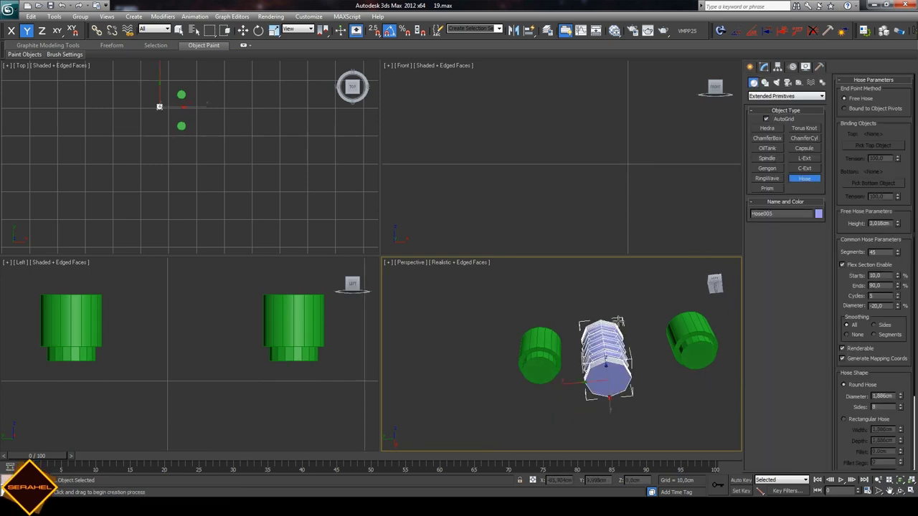
click(764, 67)
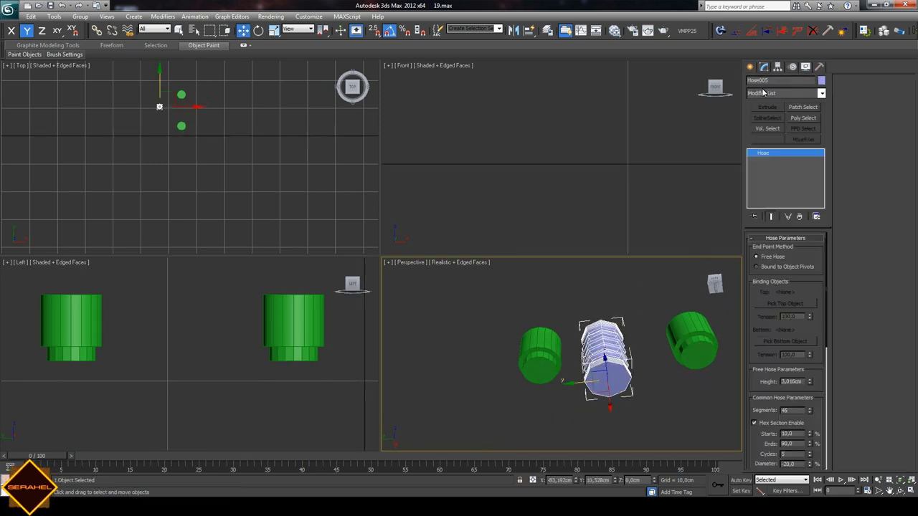
click(765, 268)
click(785, 304)
click(694, 345)
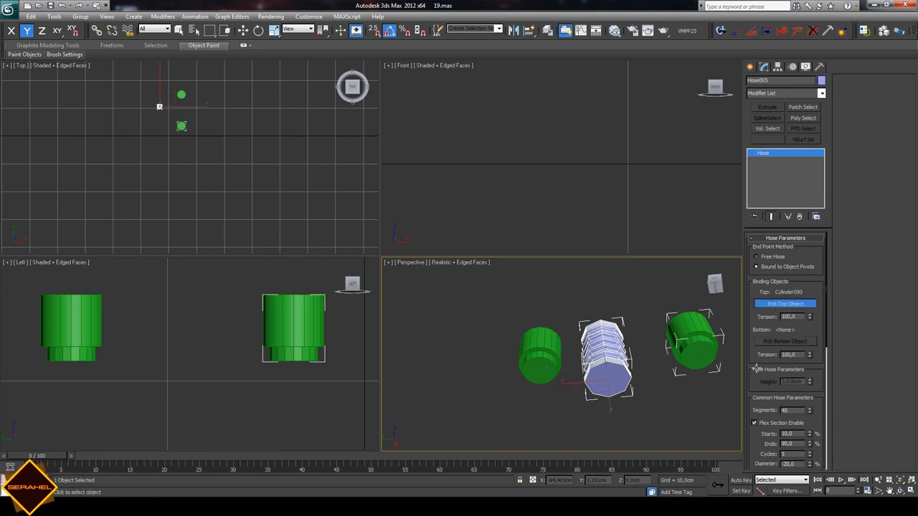
drag(783, 348, 783, 347)
click(785, 341)
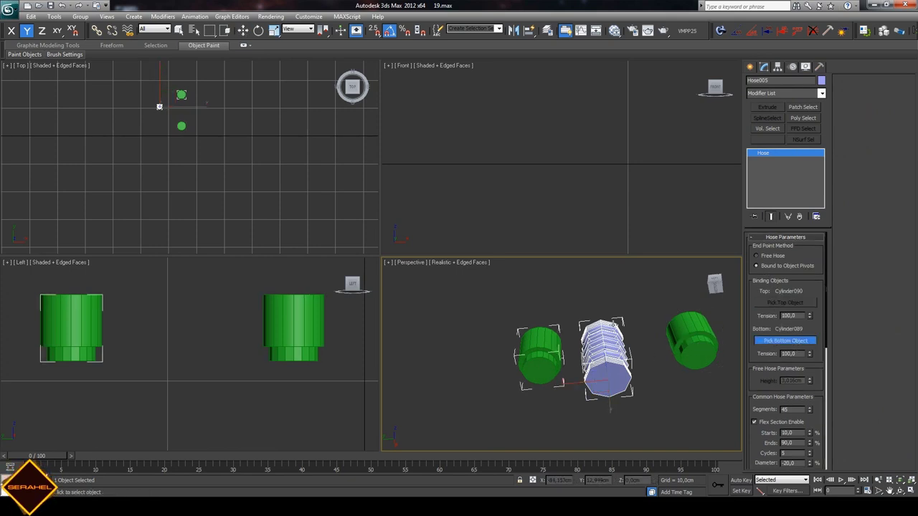
click(552, 355)
click(889, 492)
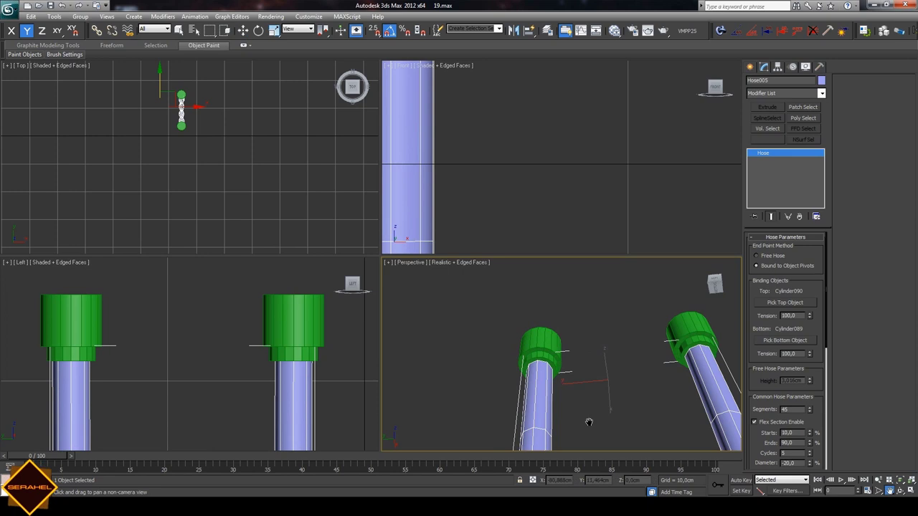
mouse_move(588, 420)
mouse_down()
mouse_move(622, 381)
mouse_move(637, 301)
mouse_up()
drag(632, 351, 624, 340)
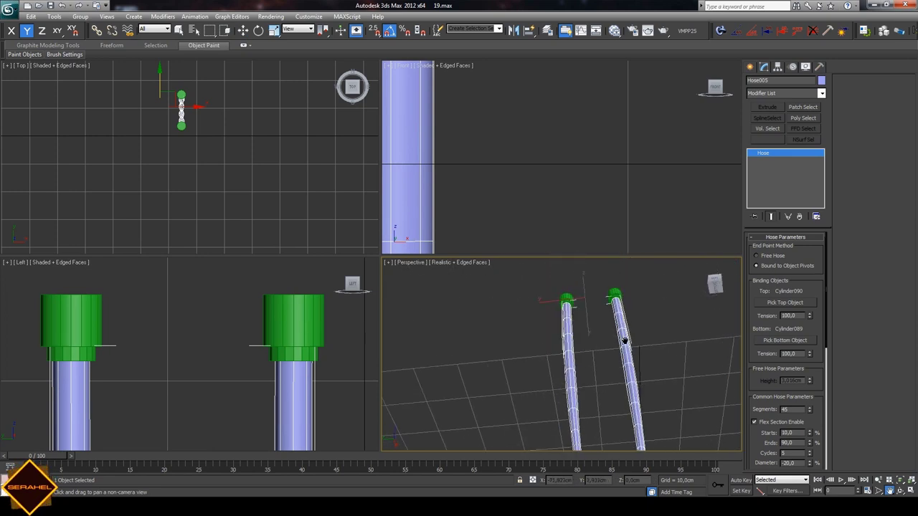
scroll(625, 334, up, 2)
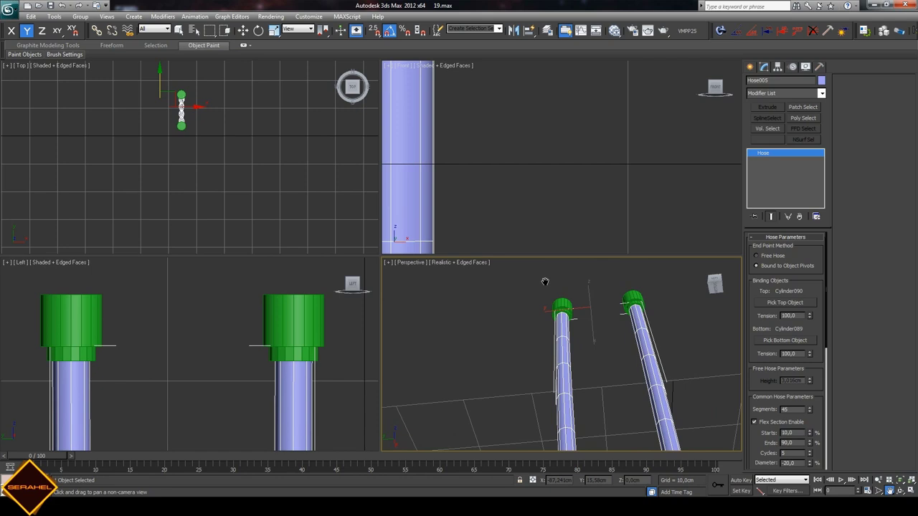
key(Delete)
click(750, 66)
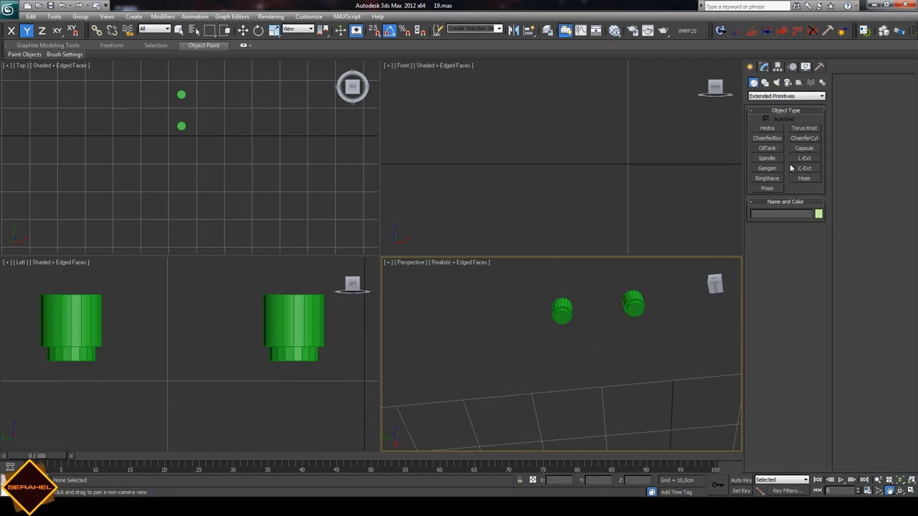
click(803, 178)
click(250, 163)
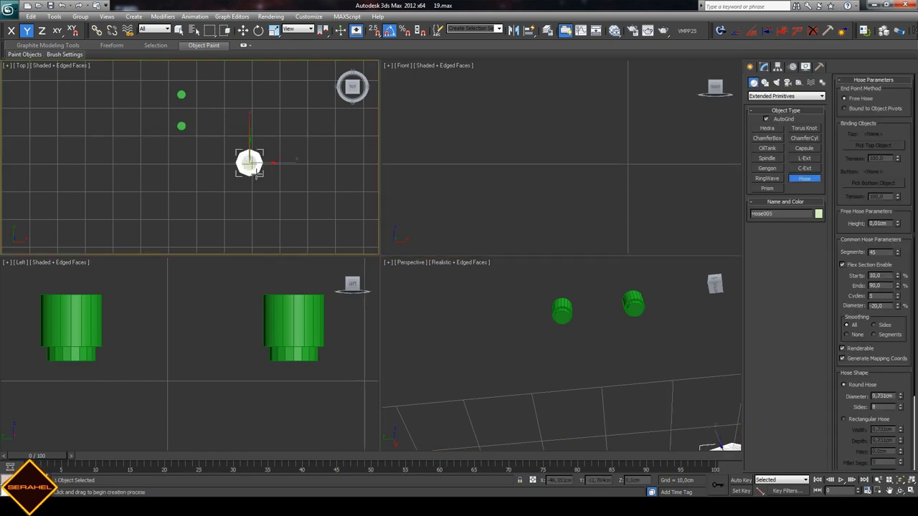
click(266, 123)
click(761, 67)
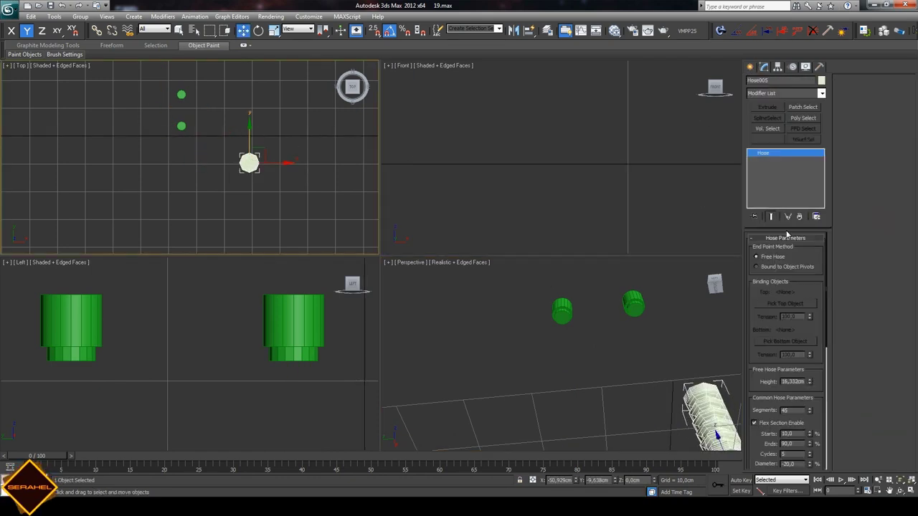
click(760, 268)
click(784, 304)
click(562, 309)
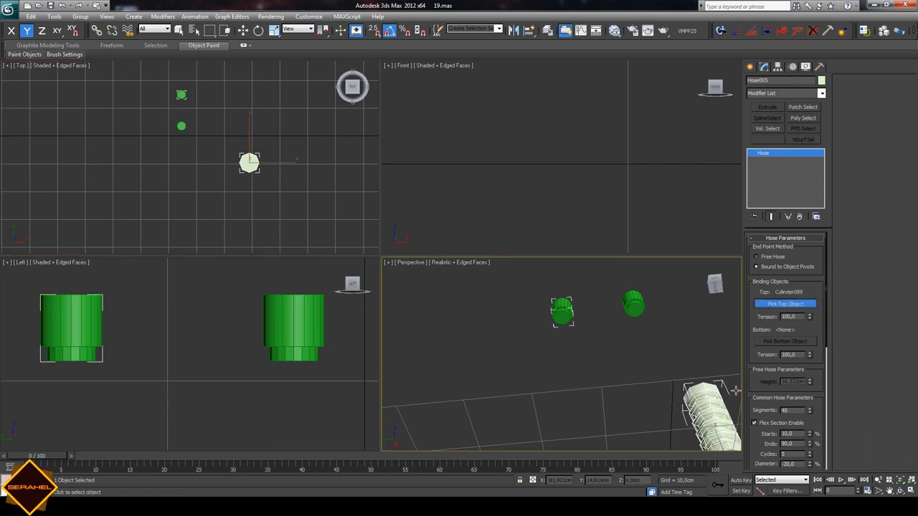
click(784, 341)
click(633, 306)
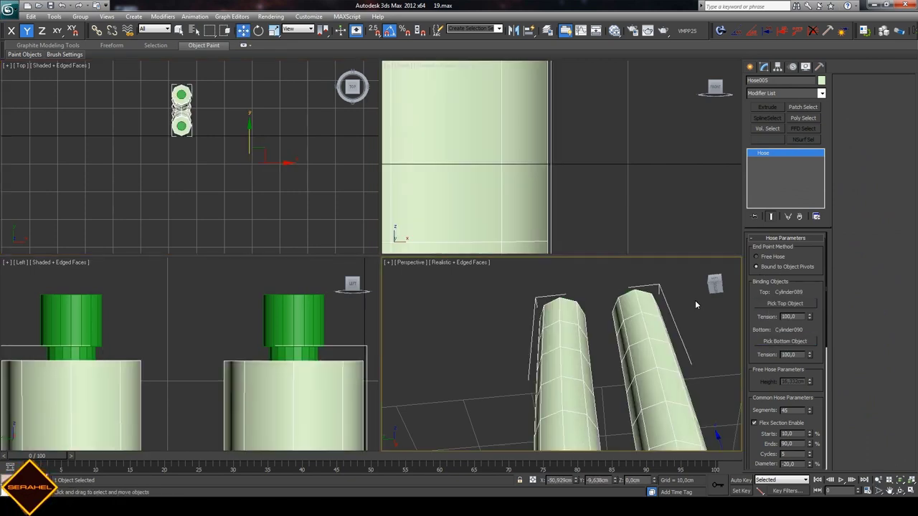
click(889, 491)
scroll(646, 369, down, 5)
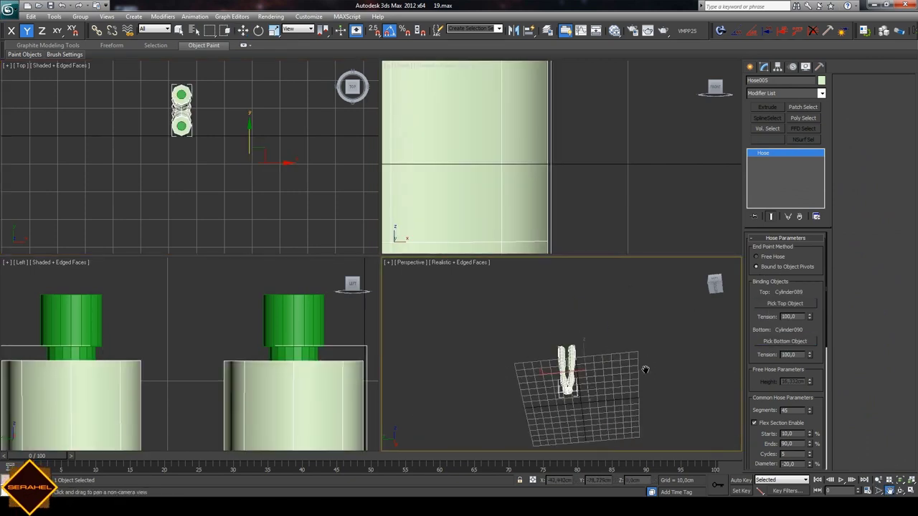
scroll(643, 359, up, 2)
scroll(654, 367, up, 2)
scroll(588, 371, up, 2)
scroll(594, 352, up, 1)
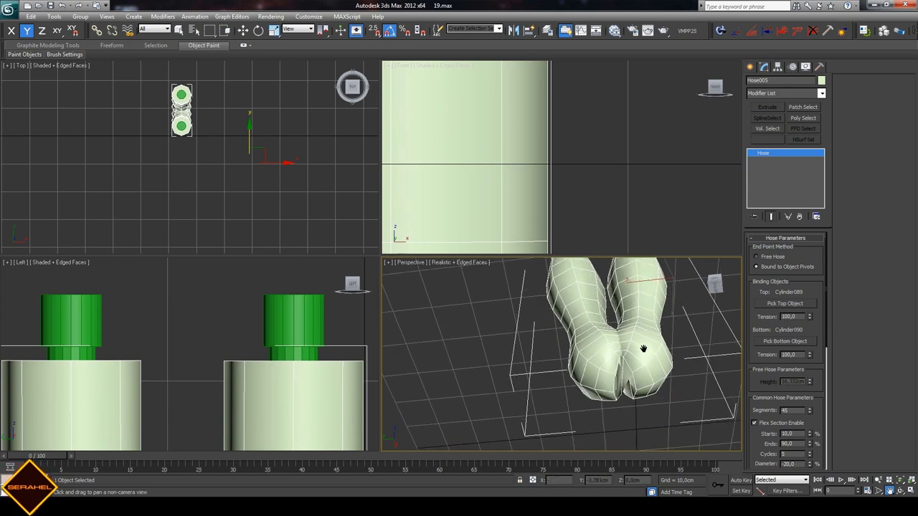
scroll(588, 346, up, 3)
scroll(649, 341, down, 4)
scroll(649, 340, up, 1)
key(Delete)
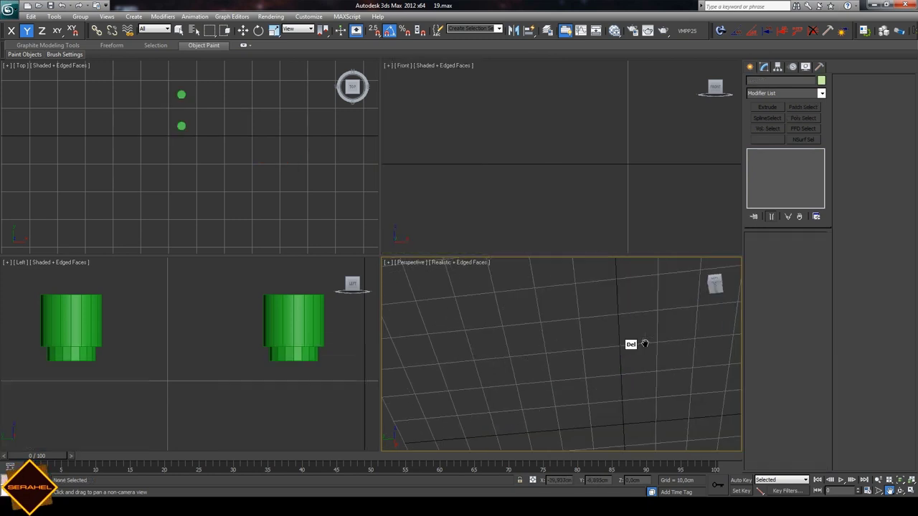
drag(629, 329, 639, 414)
scroll(609, 366, up, 2)
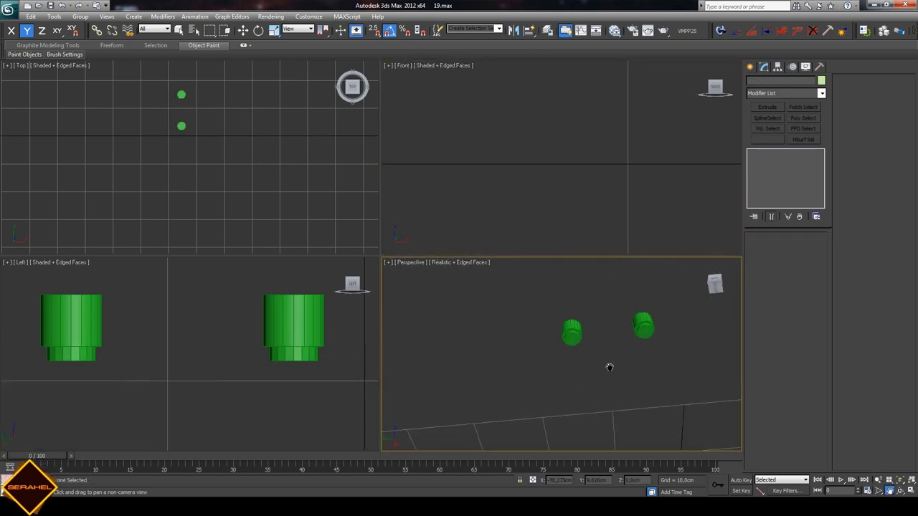
scroll(641, 371, up, 2)
- Draw a new hose object in the Perspective view
click(750, 67)
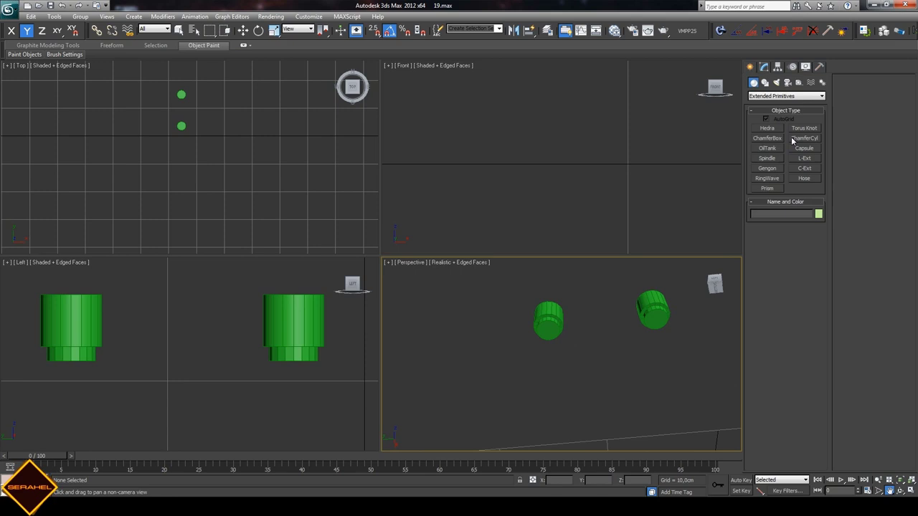
click(801, 180)
drag(614, 381, 632, 383)
click(631, 337)
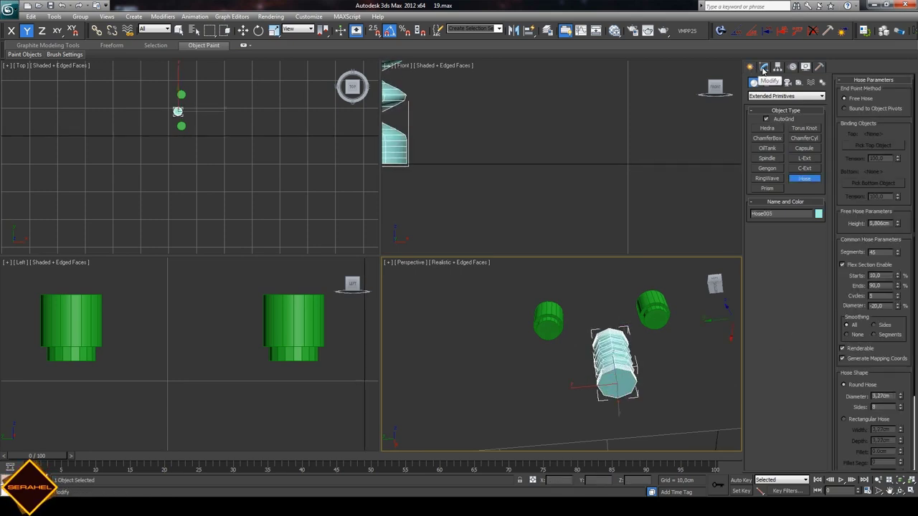
- Bind the hose to object pivots, with the top on the left and the bottom on the right cylinder
click(763, 67)
click(765, 268)
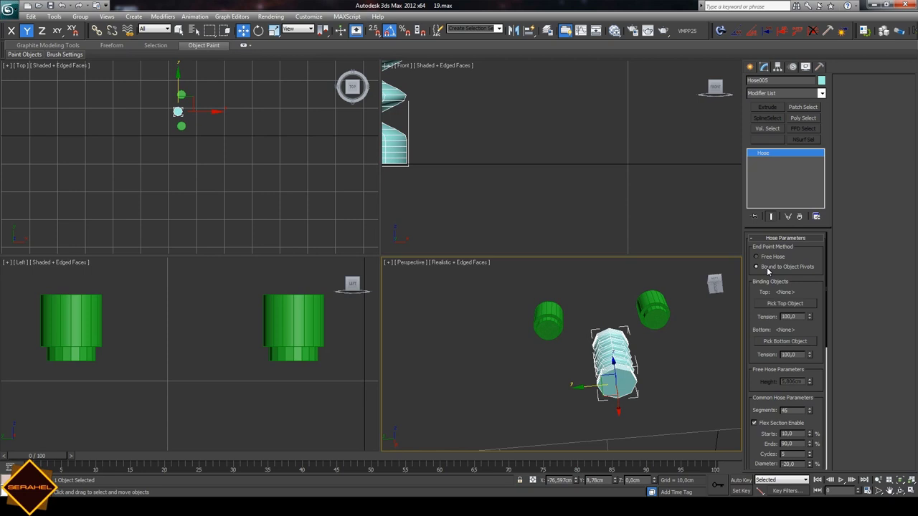
click(785, 303)
click(544, 322)
click(785, 342)
click(651, 312)
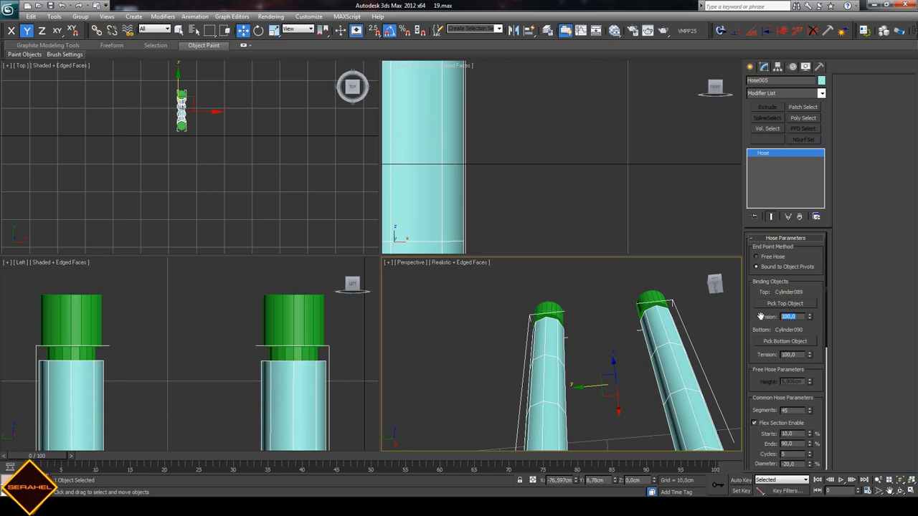
text(7,5)
- Set both hose tensions to 7,5 so it sags into a U-shape
key(Return)
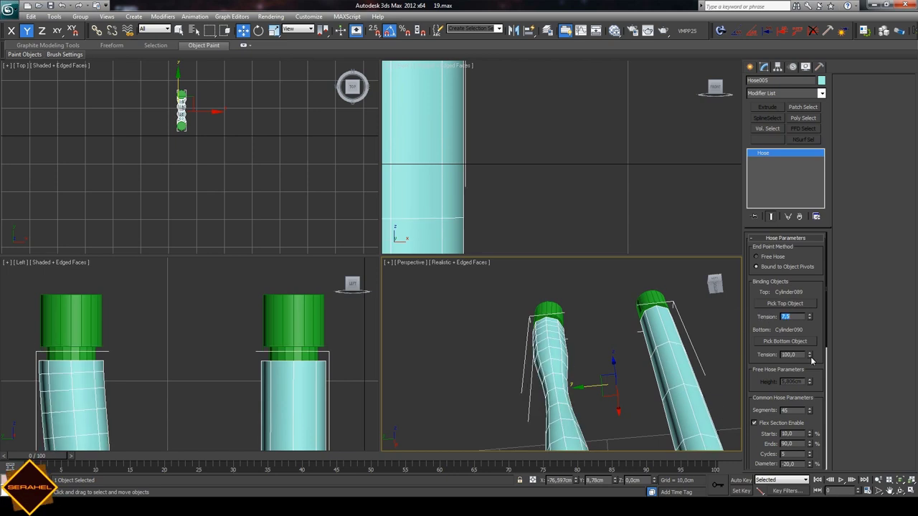
text(7,5)
key(Return)
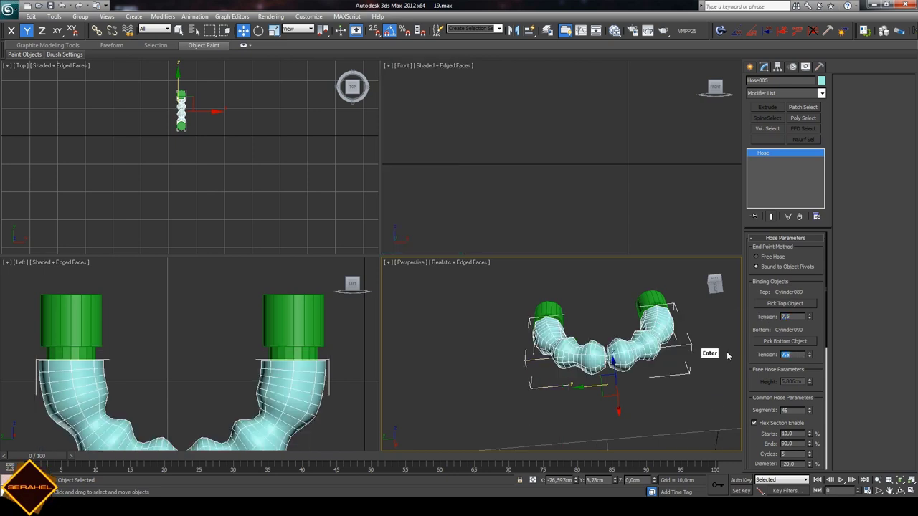
scroll(658, 380, up, 2)
scroll(659, 380, up, 2)
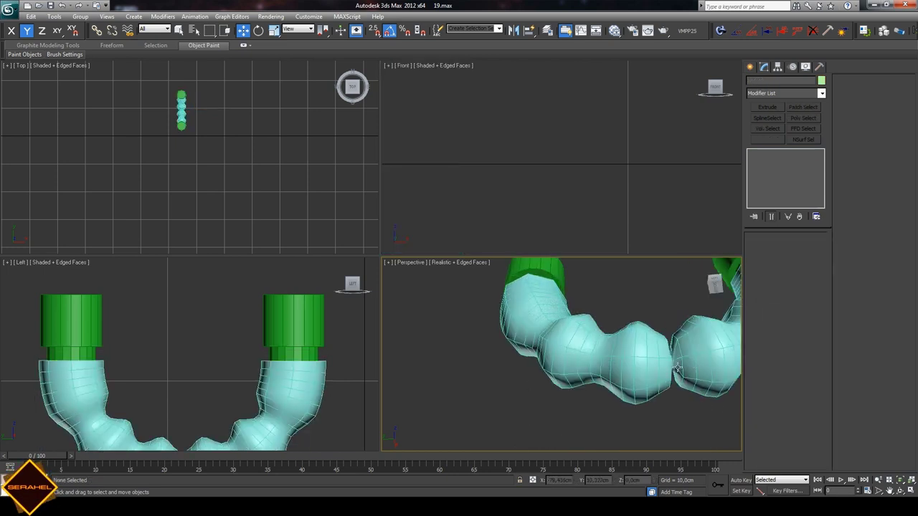
scroll(658, 380, up, 2)
- Pan and zoom the Perspective view across the sagging hose
click(889, 491)
scroll(584, 364, up, 2)
scroll(584, 364, up, 2)
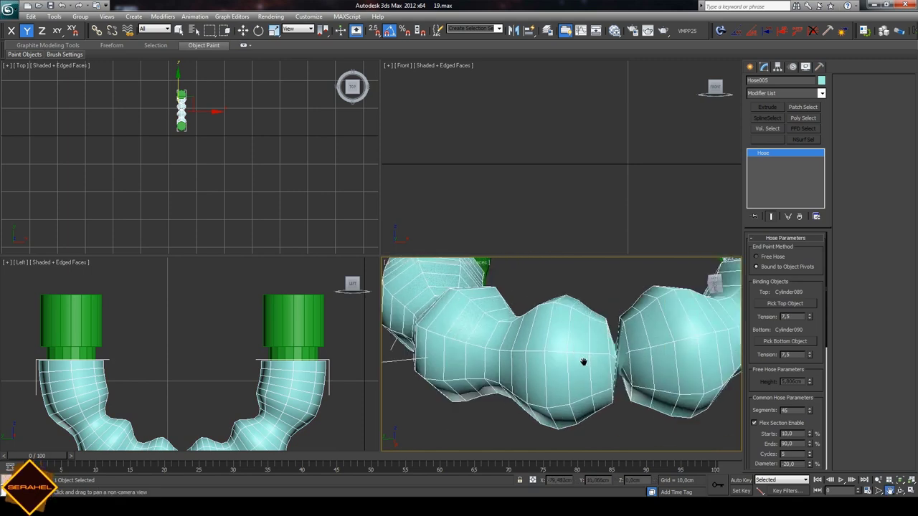
scroll(584, 365, up, 2)
scroll(616, 366, up, 2)
scroll(616, 366, down, 5)
scroll(625, 362, down, 3)
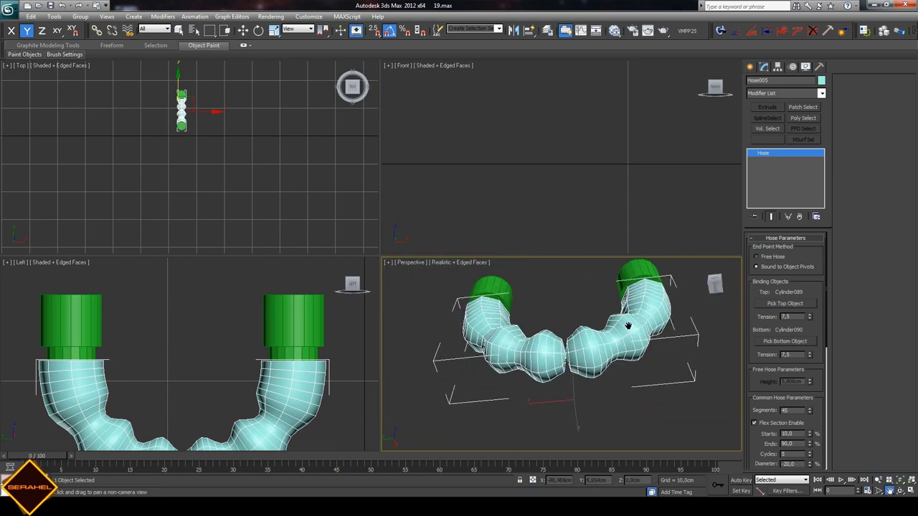
click(243, 30)
- Rotate Cylinder090's pivot to about -175° about Z and check the hose's twist
click(634, 283)
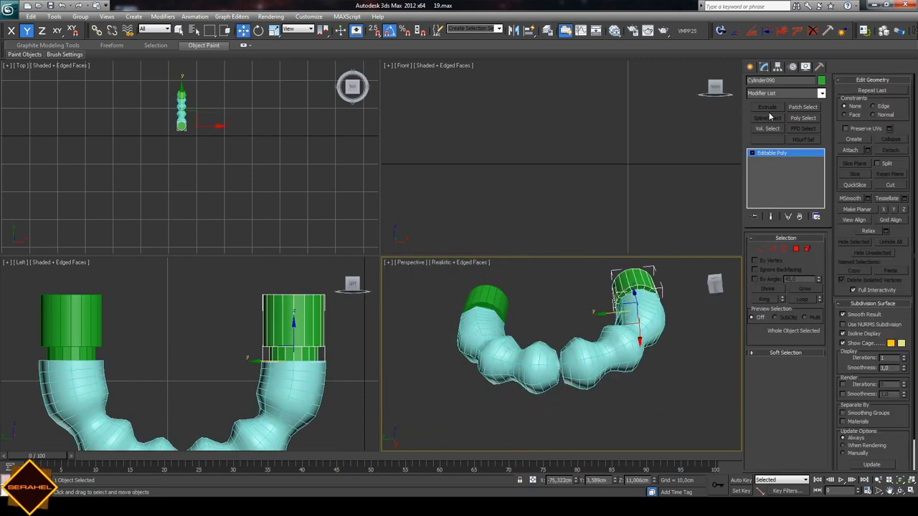
click(777, 66)
click(787, 127)
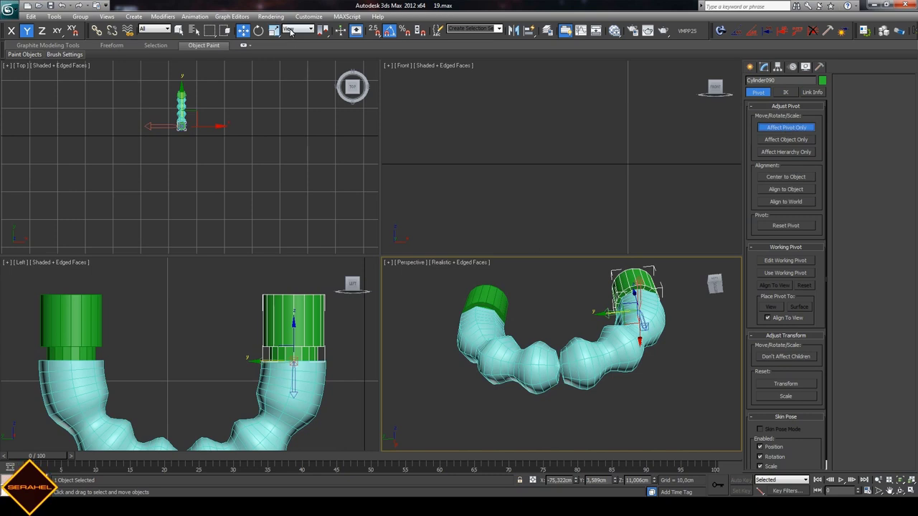
key(e)
mouse_move(608, 314)
mouse_down()
mouse_move(567, 290)
mouse_move(530, 293)
mouse_up()
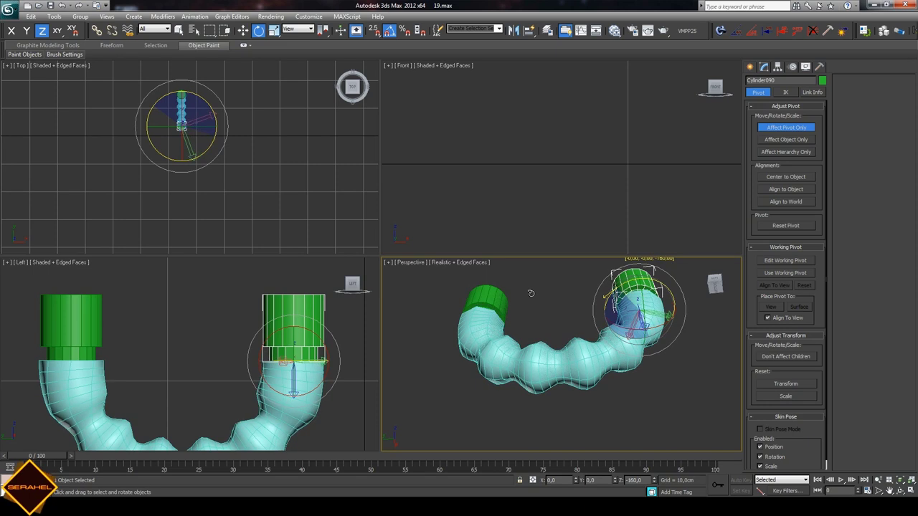
drag(528, 293, 549, 310)
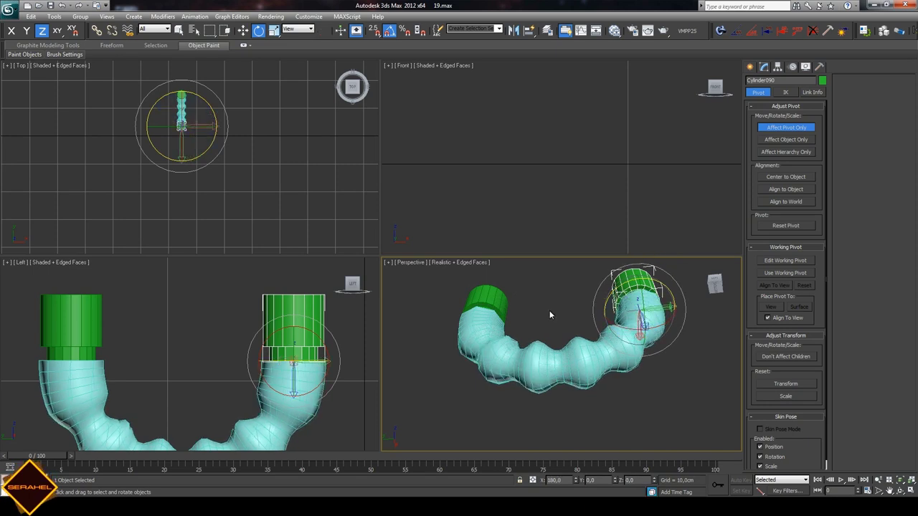
click(713, 398)
click(901, 491)
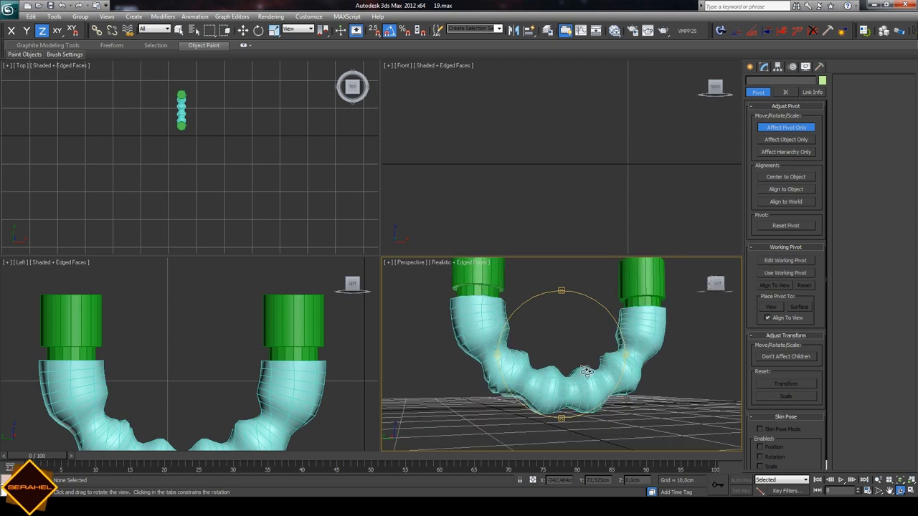
mouse_move(567, 345)
mouse_down()
mouse_move(567, 386)
mouse_move(488, 366)
mouse_up()
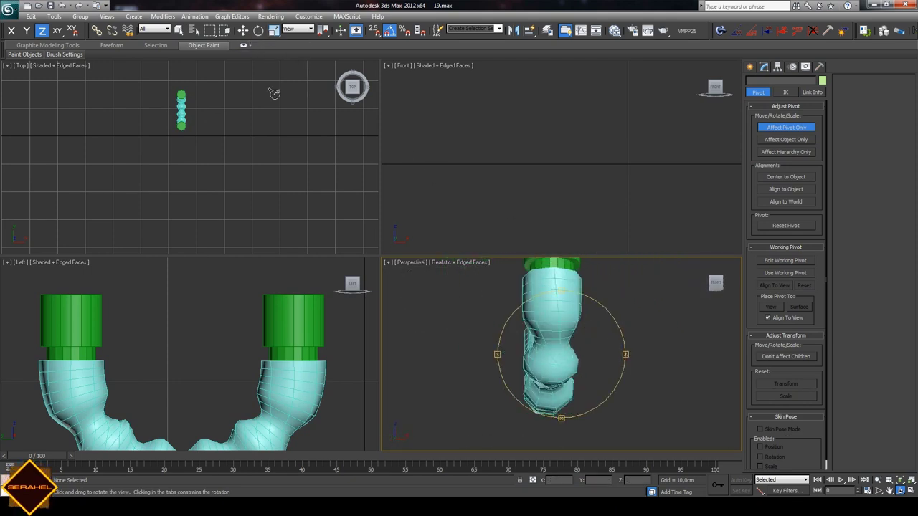
- Rotate the other end cylinder's pivot to 105° about Z and orbit to a three-quarter view
click(243, 30)
click(549, 264)
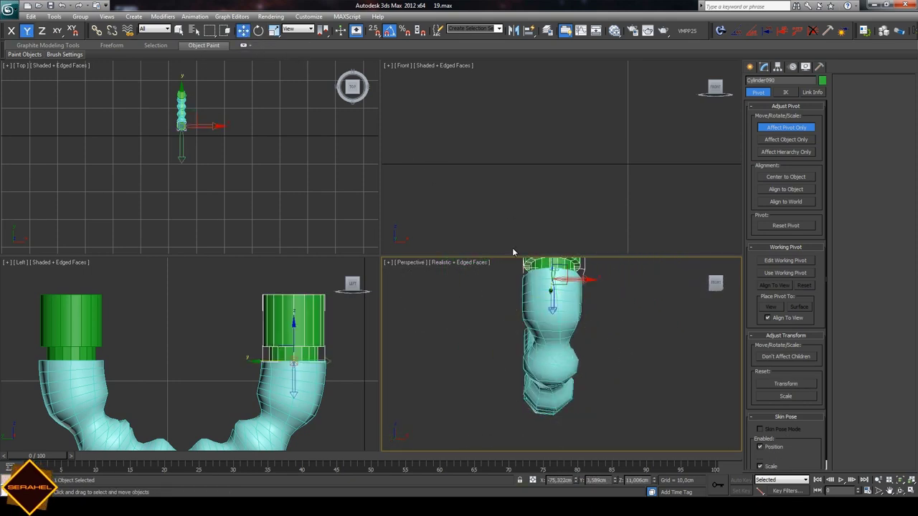
click(258, 30)
alt+middle_drag(552, 301, 566, 269)
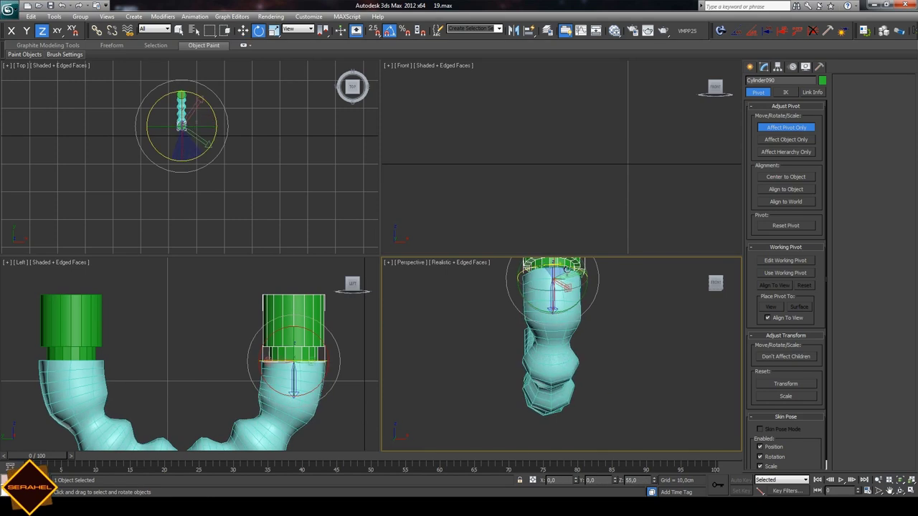
drag(567, 270, 592, 272)
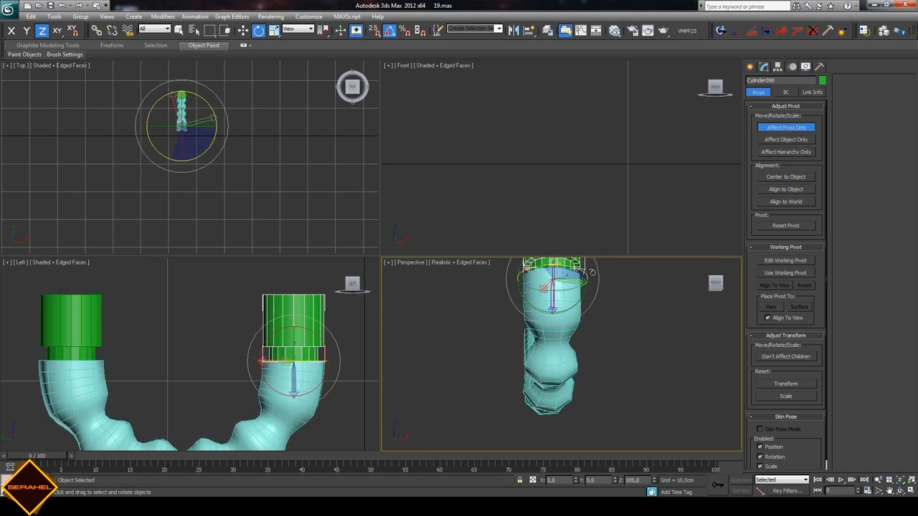
click(695, 335)
alt+middle_drag(559, 294, 450, 288)
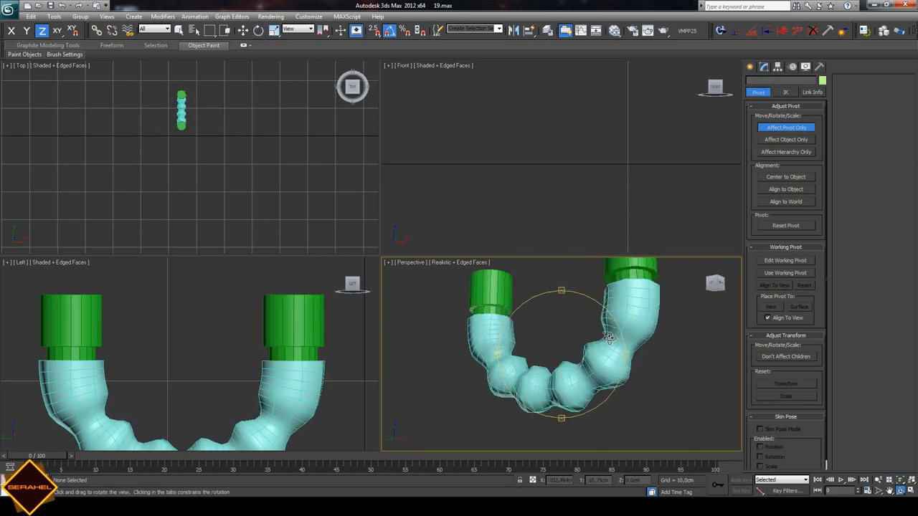
- Reselect the hose and bring up its parameters
key(q)
click(449, 288)
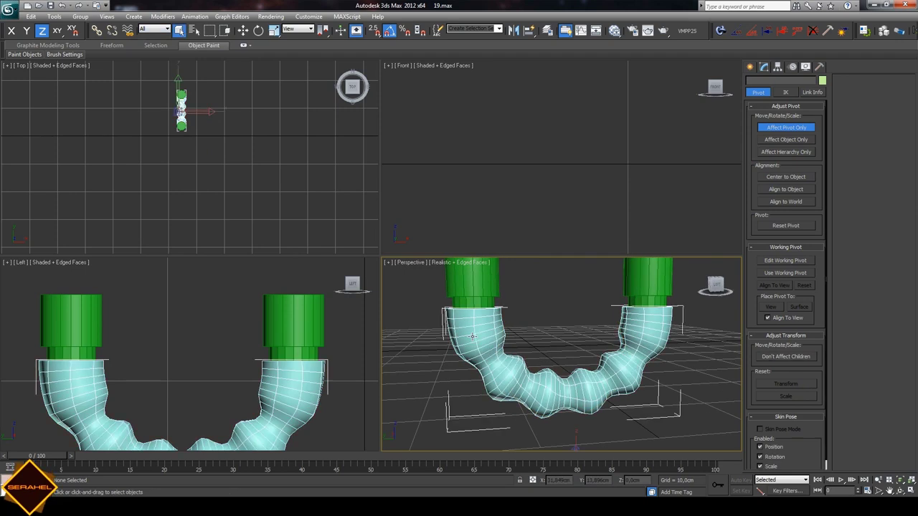
click(764, 66)
drag(829, 324, 813, 422)
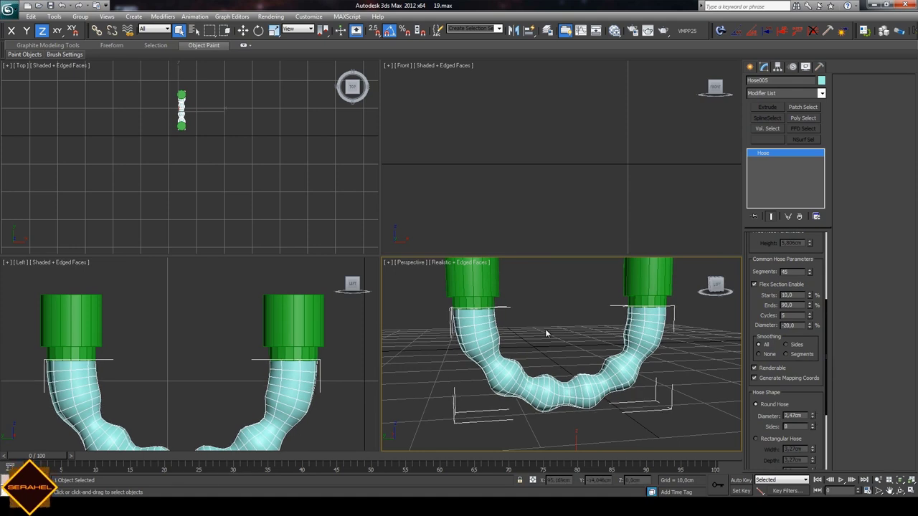
- Give the hose 70 segments, a -13 flex diameter and 20 cycles
scroll(824, 343, up, 2)
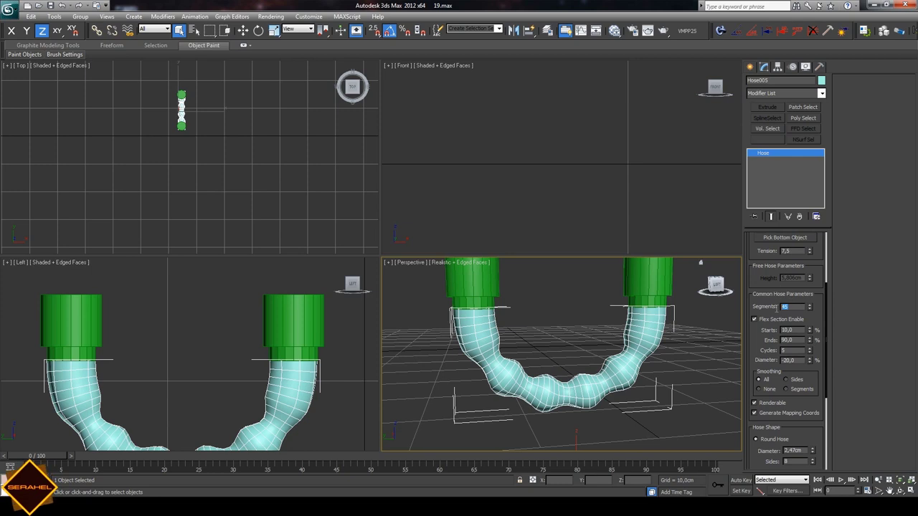
key(BackSpace)
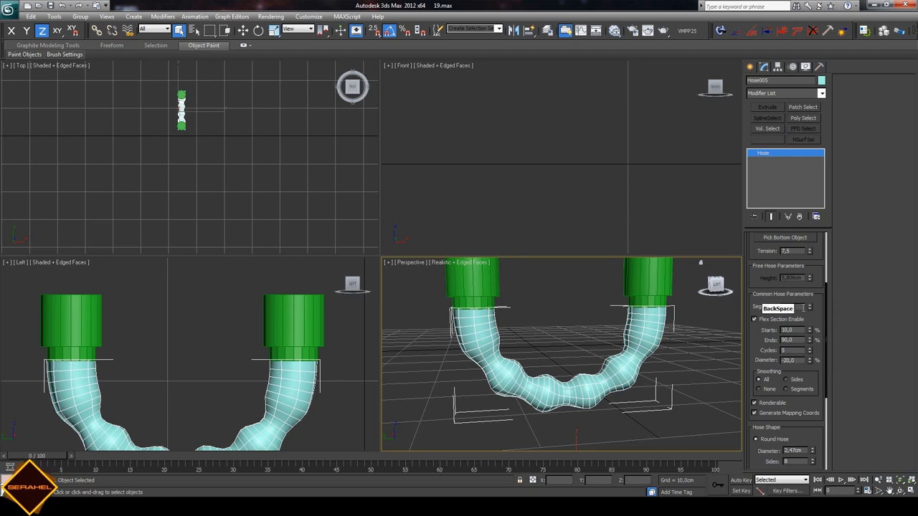
key(Return)
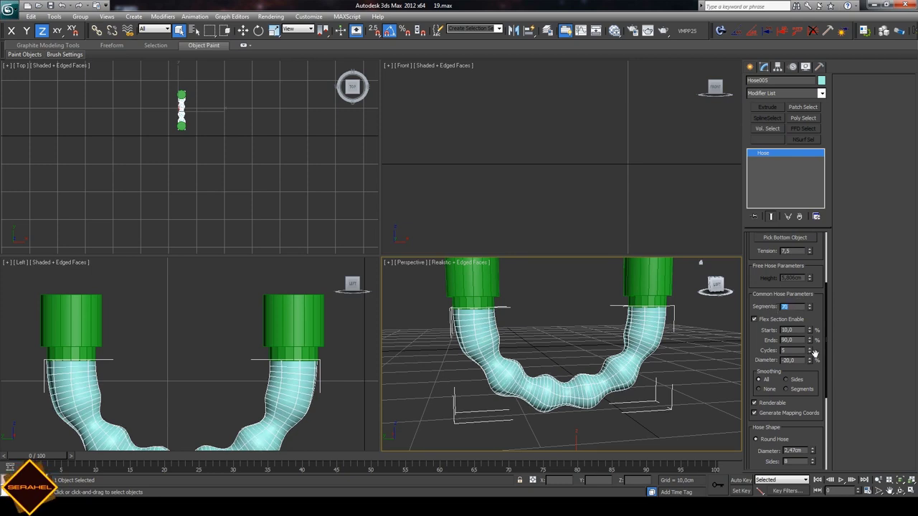
drag(810, 361, 813, 360)
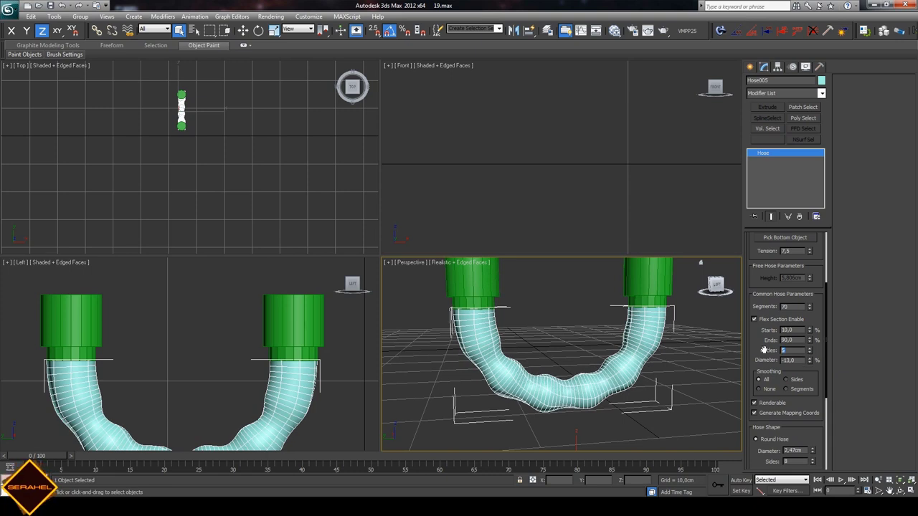
text(20)
key(Return)
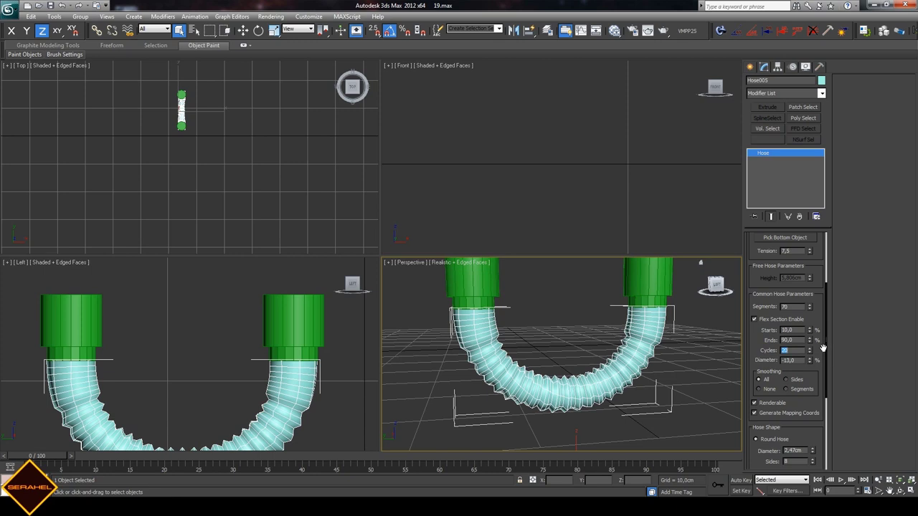
drag(824, 351, 824, 363)
- Set the hose's Sides to 20, then deselect it and orbit around the finished hose
scroll(826, 388, down, 2)
scroll(825, 404, down, 2)
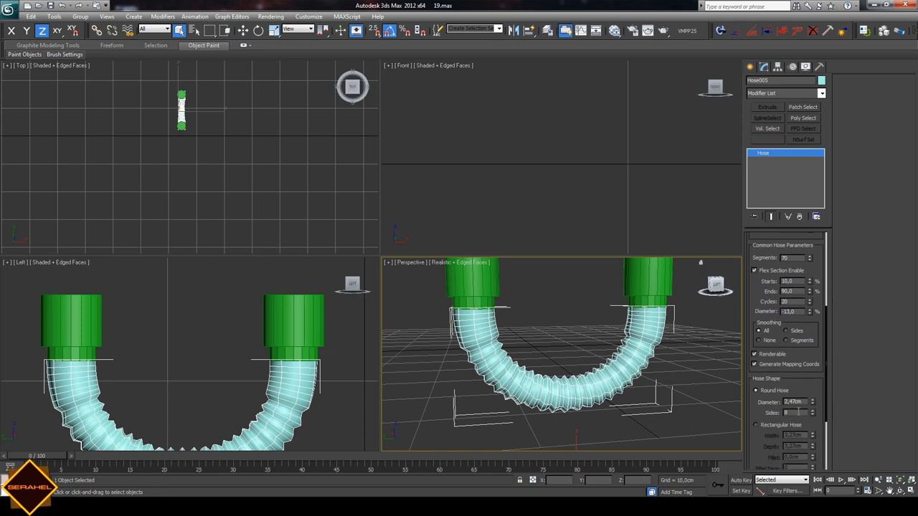
double_click(794, 412)
key(BackSpace)
text(20)
key(Return)
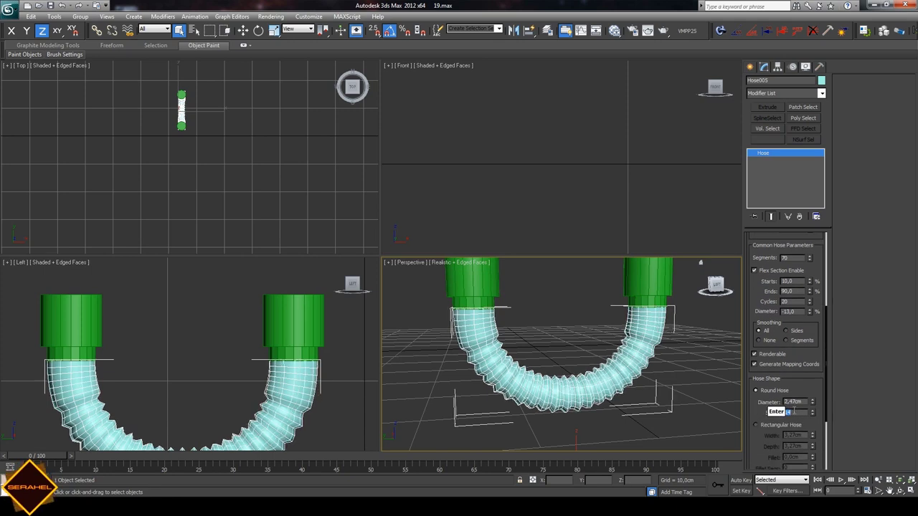
click(729, 385)
click(901, 491)
mouse_move(588, 340)
mouse_down()
mouse_move(496, 361)
mouse_move(516, 387)
mouse_up()
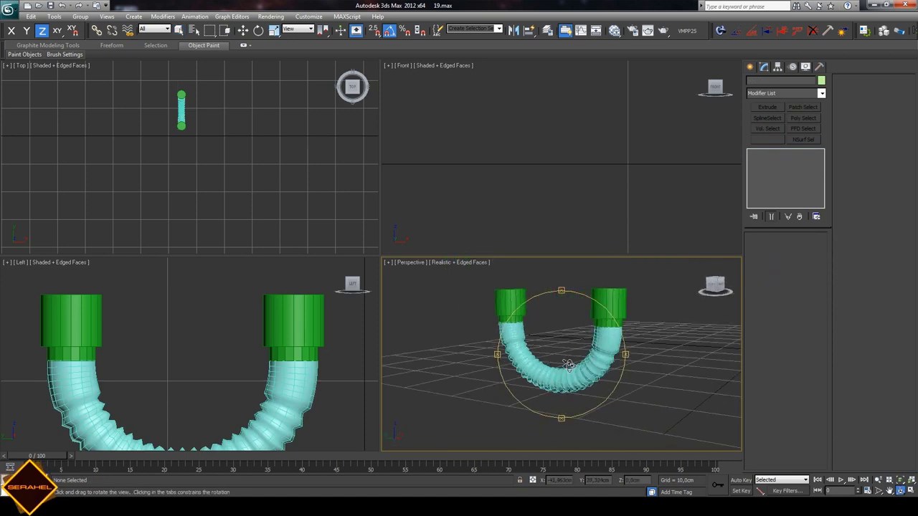
- Unhide all hidden machine parts and orbit the Perspective view around the hose
click(806, 66)
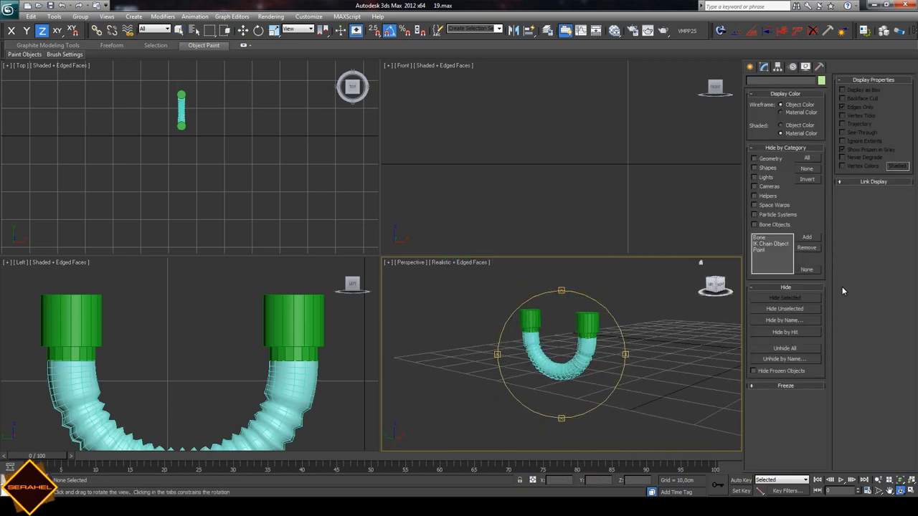
click(789, 348)
drag(586, 340, 502, 351)
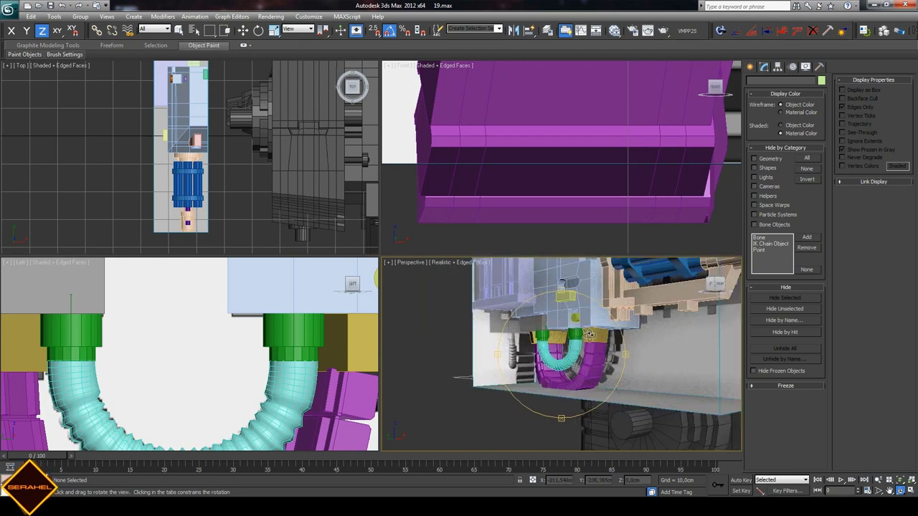
click(182, 33)
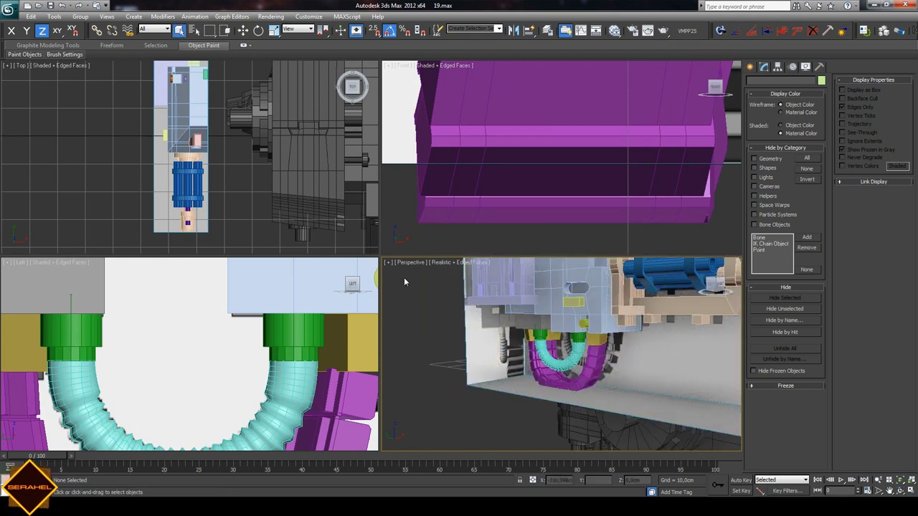
scroll(469, 364, down, 3)
alt+middle_drag(482, 318, 461, 363)
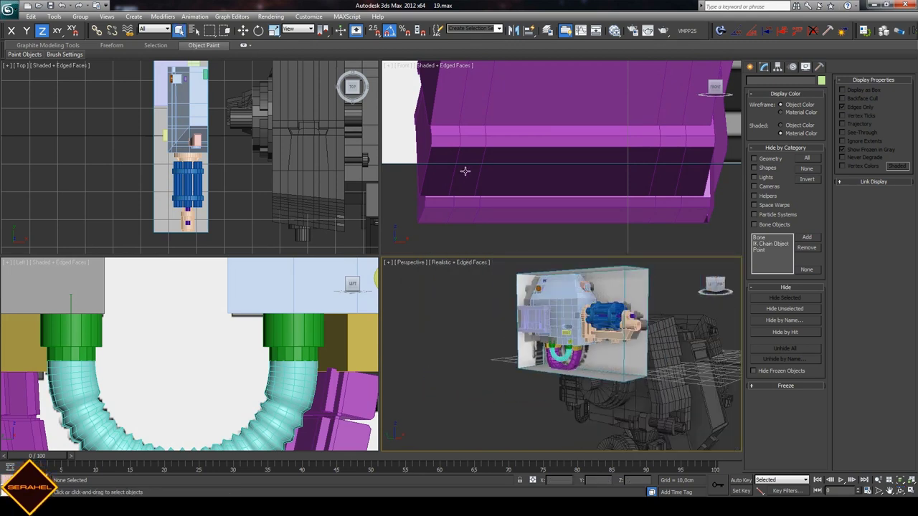
scroll(513, 213, down, 3)
scroll(495, 219, down, 3)
- Marquee-select all the arm gun parts and set their object colour to grey
drag(482, 215, 562, 174)
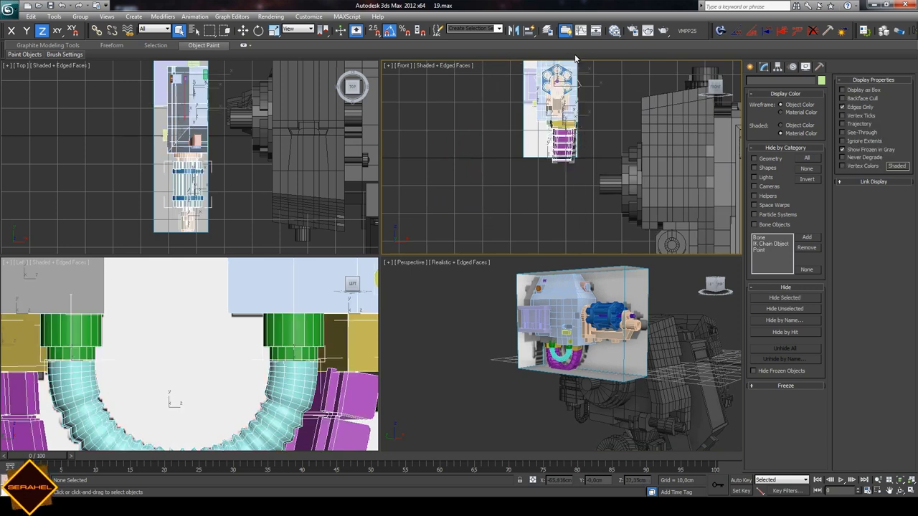
scroll(519, 187, down, 2)
drag(571, 81, 572, 82)
scroll(566, 115, up, 2)
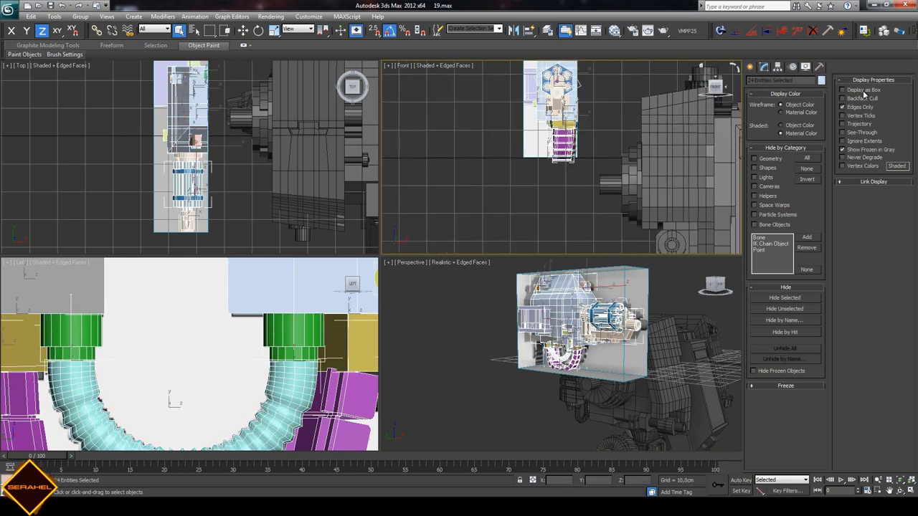
click(821, 81)
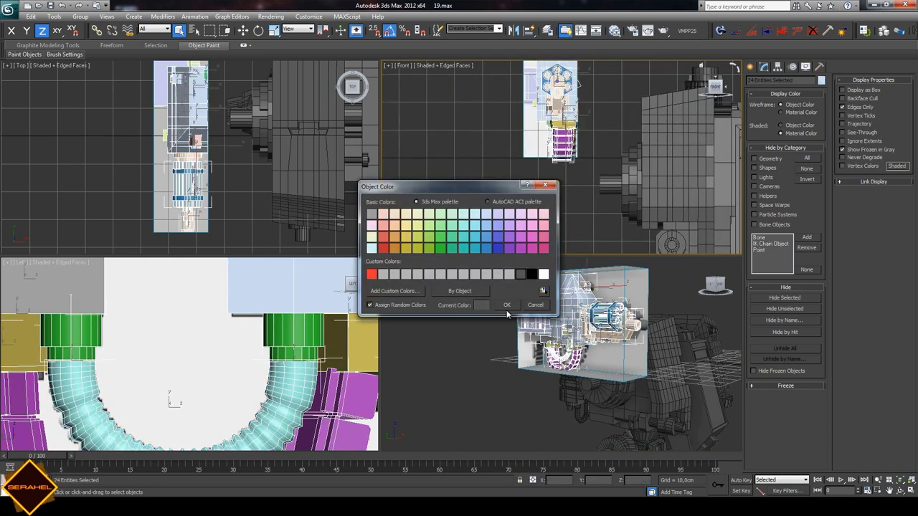
click(506, 308)
scroll(475, 326, up, 5)
scroll(502, 327, down, 3)
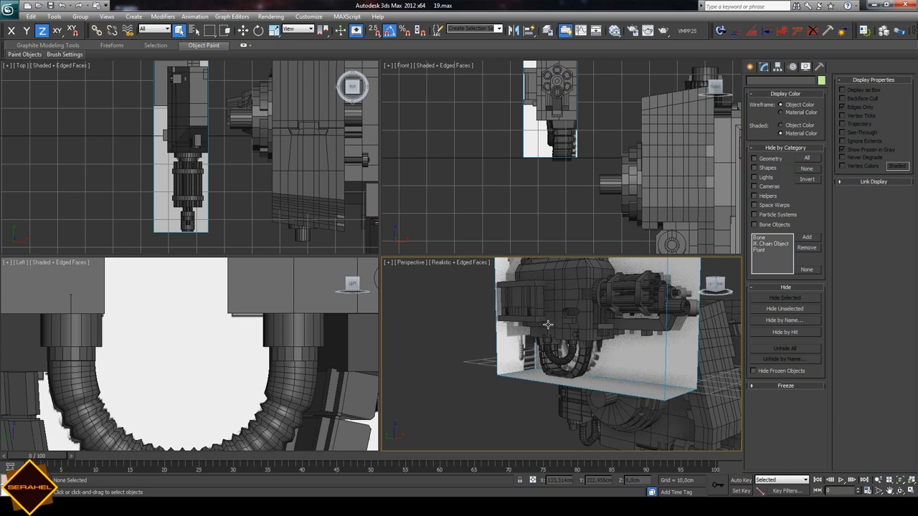
- Orbit to the hose, then select it and nudge it slightly along X
click(890, 490)
click(901, 491)
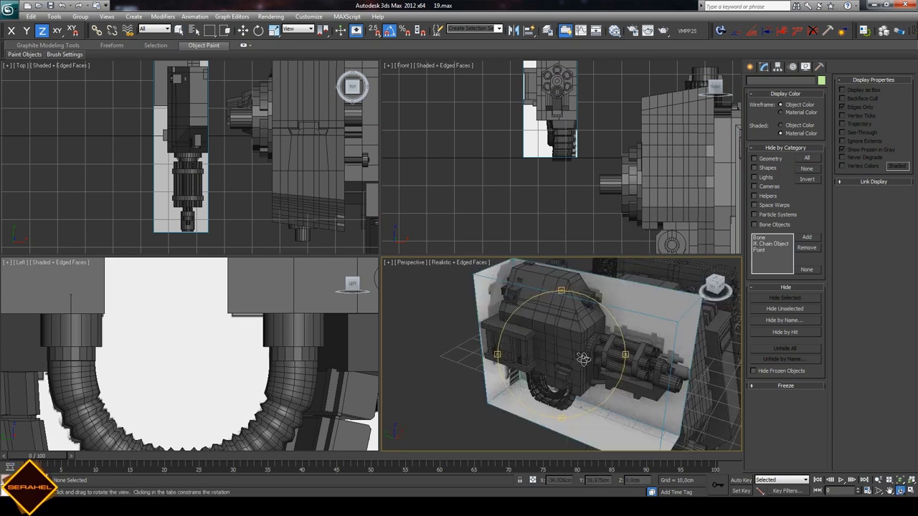
mouse_move(573, 344)
mouse_down()
mouse_move(559, 293)
mouse_move(591, 324)
mouse_move(580, 310)
mouse_up()
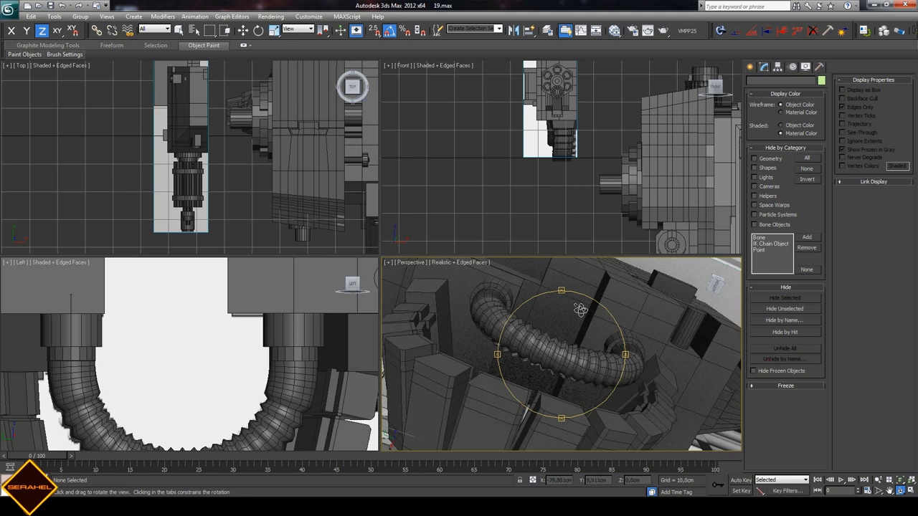
click(243, 30)
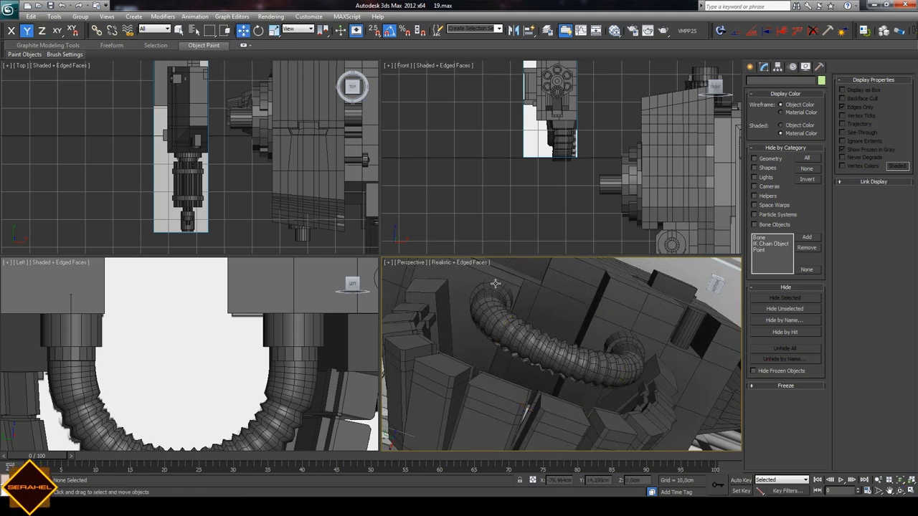
click(494, 285)
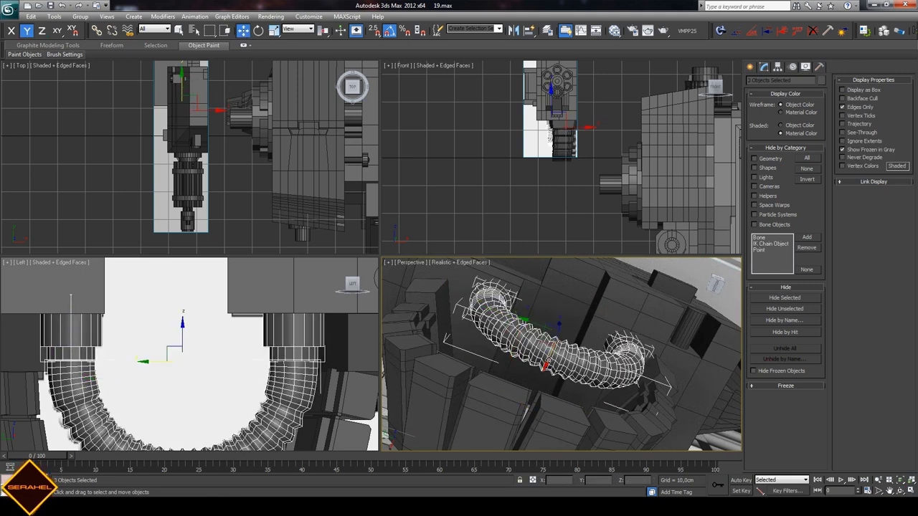
drag(546, 361, 547, 362)
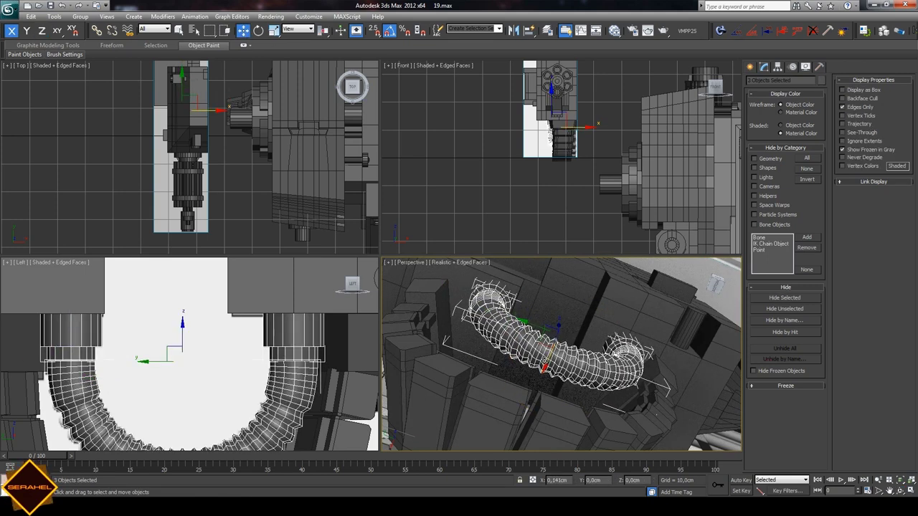
- Zoom in on the hose attachment and nudge one end collar along Y
click(532, 317)
click(900, 490)
drag(595, 331, 572, 277)
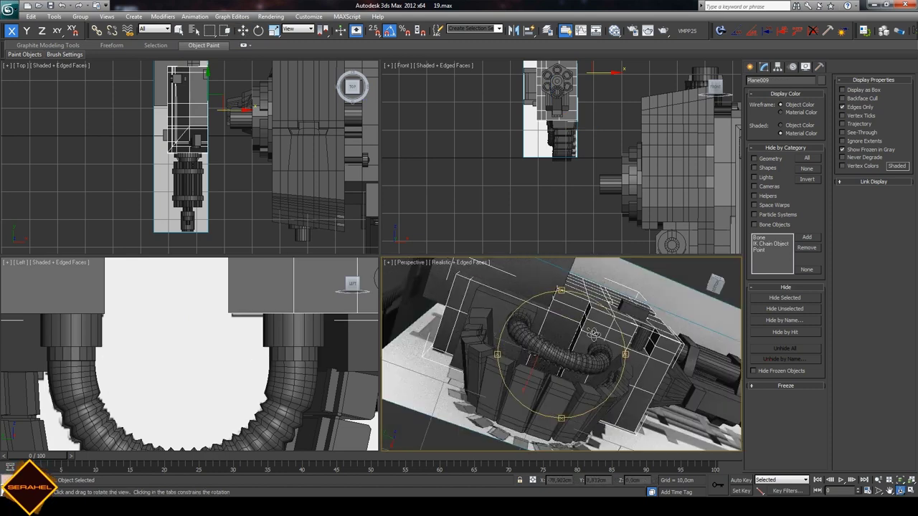
drag(556, 362, 552, 330)
scroll(560, 344, up, 5)
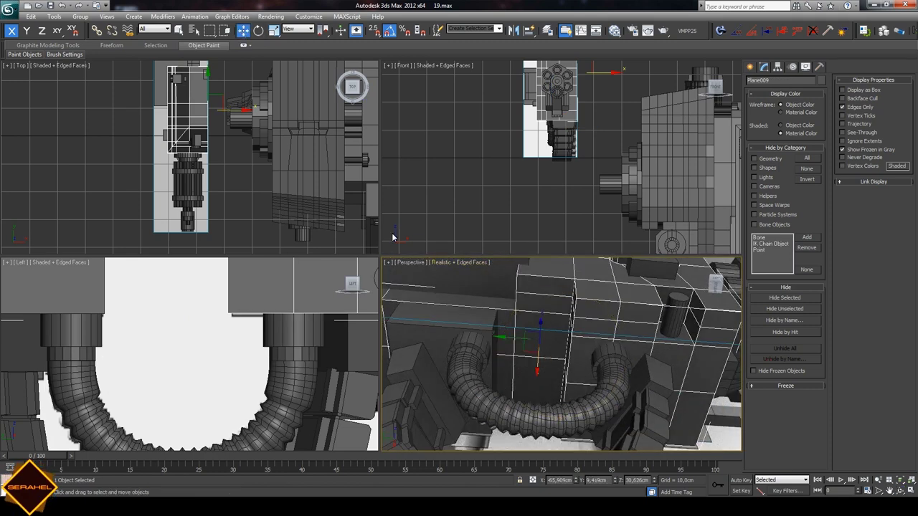
click(243, 30)
click(468, 352)
drag(441, 364, 464, 391)
- Restrict movement to X and reposition the other hose end collar
key(F5)
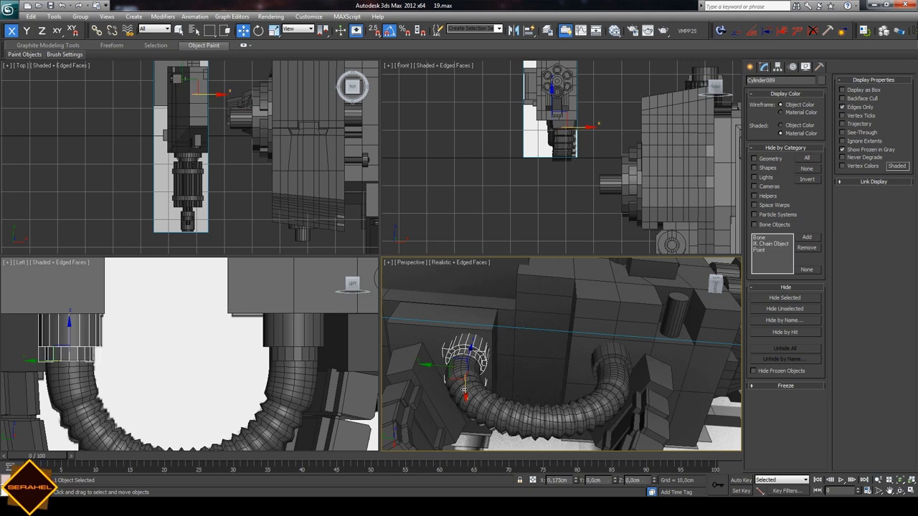
click(614, 376)
scroll(561, 157, up, 3)
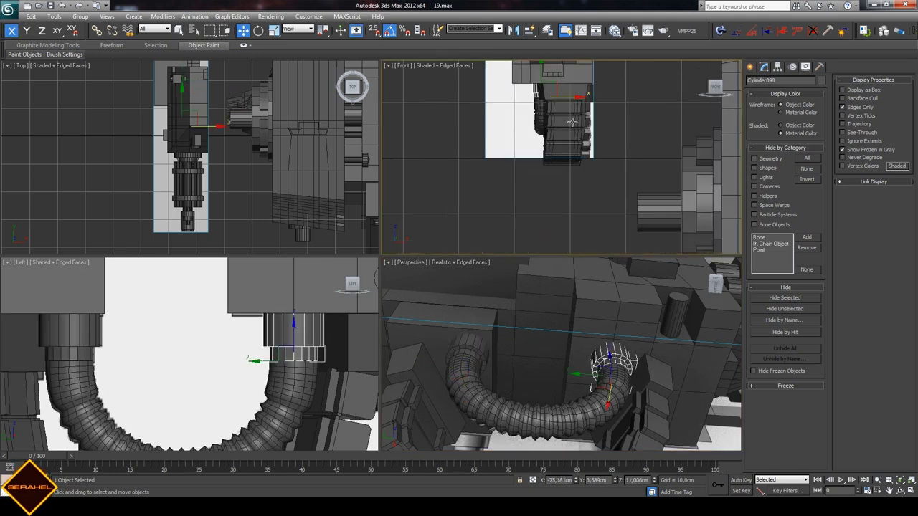
scroll(561, 157, up, 2)
click(890, 491)
scroll(574, 143, up, 3)
mouse_move(574, 130)
mouse_down()
mouse_move(595, 179)
mouse_move(575, 177)
mouse_up()
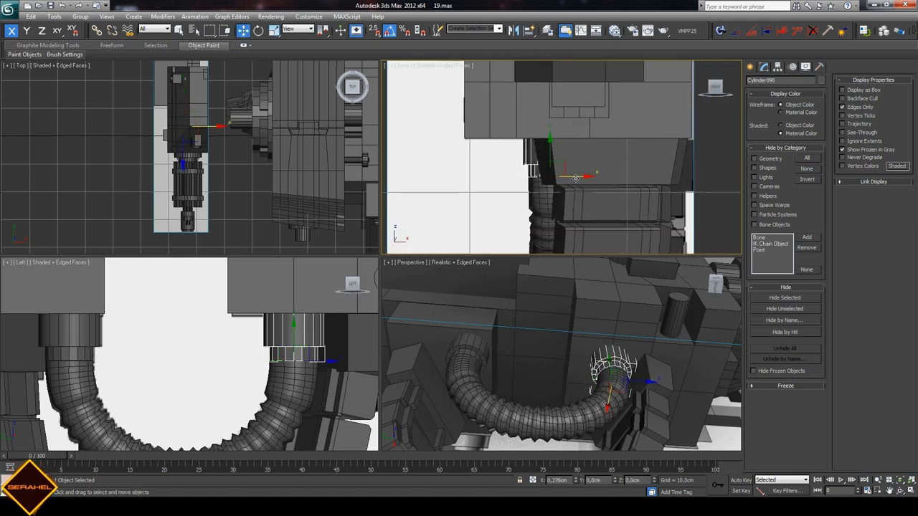
- Deselect the collar and orbit out to view the whole arm gun
click(710, 329)
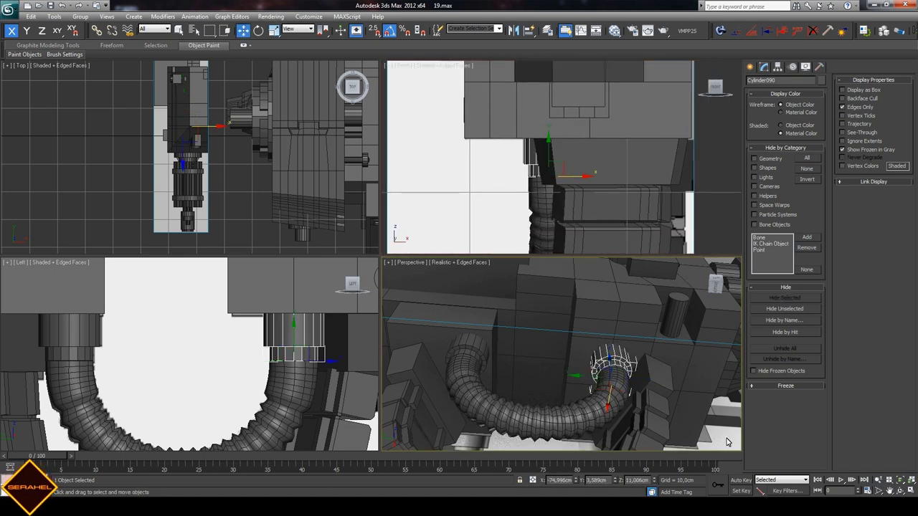
click(894, 491)
mouse_move(603, 383)
mouse_down()
mouse_move(581, 343)
mouse_move(549, 381)
mouse_up()
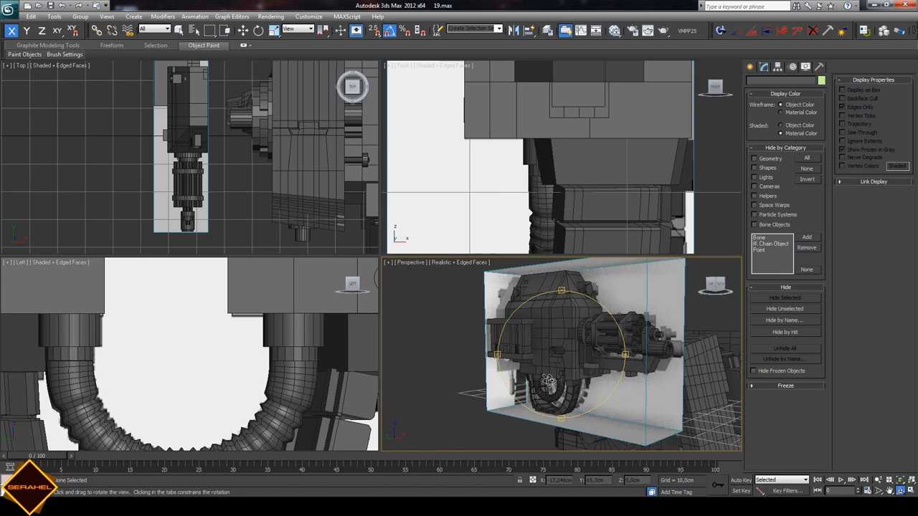
click(179, 30)
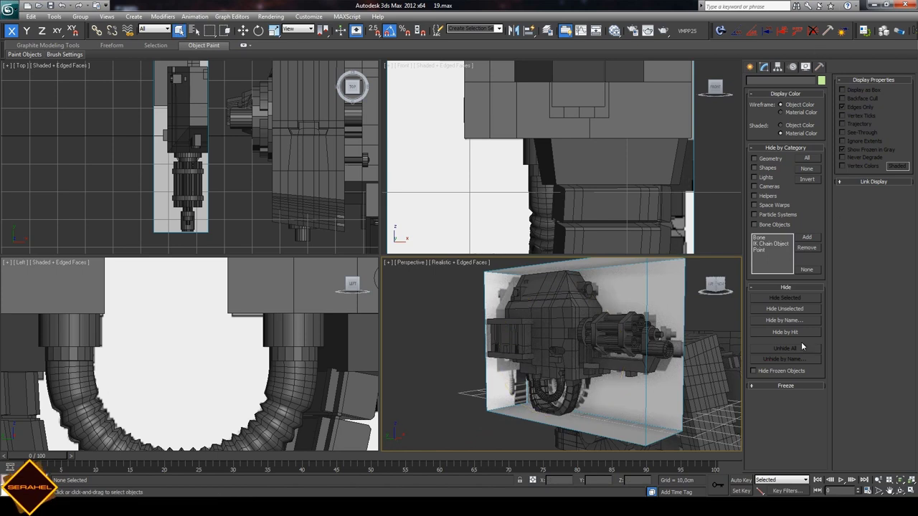
- Unfreeze all objects and hide the white box around the gun
click(783, 386)
click(777, 439)
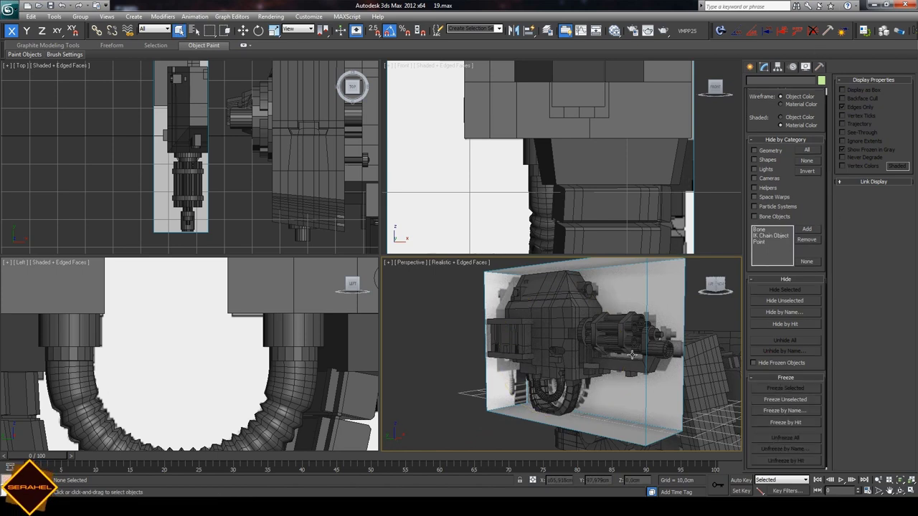
click(630, 384)
key(alt+h)
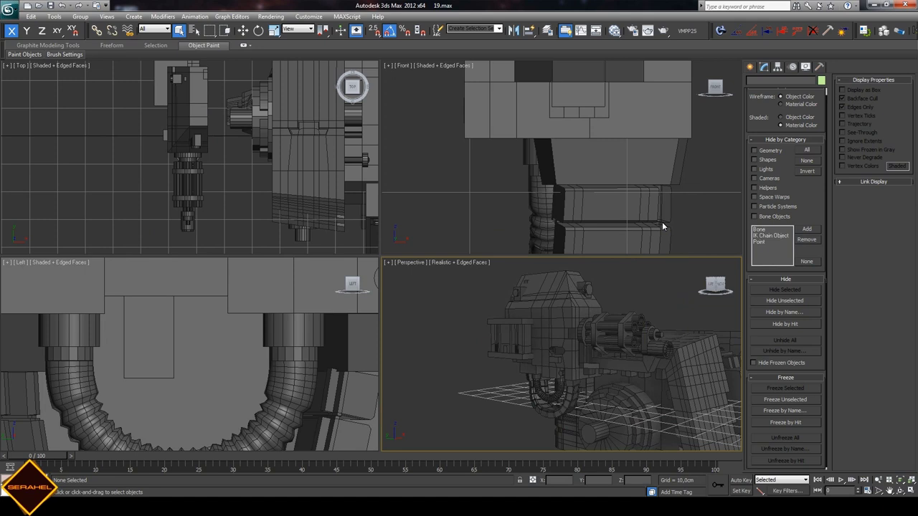
- Select all the arm gun parts and group them as Group012
scroll(660, 207, down, 2)
scroll(624, 158, down, 4)
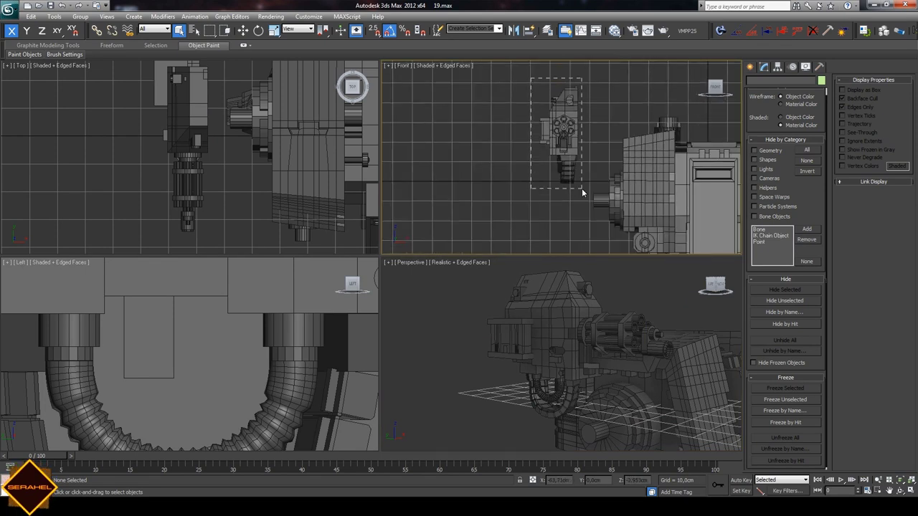
drag(581, 188, 576, 192)
scroll(567, 172, up, 2)
click(79, 16)
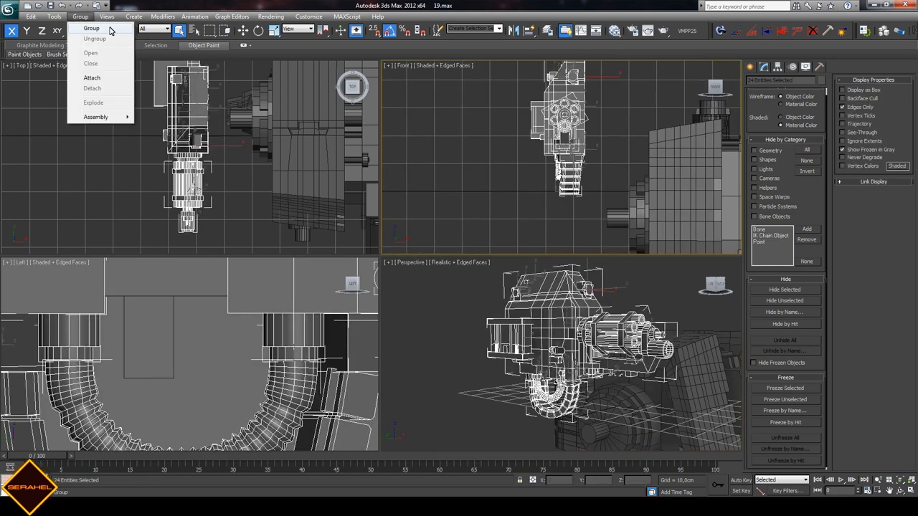
click(109, 28)
click(463, 268)
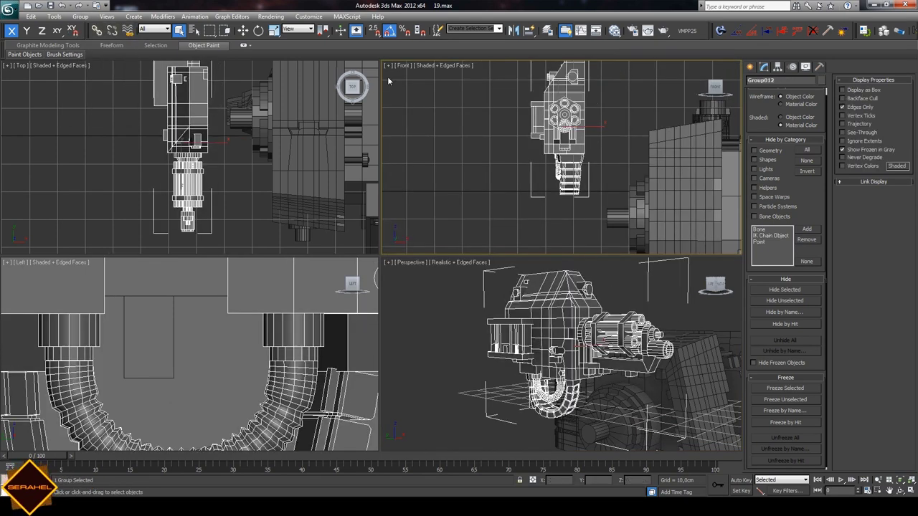
- Scale Group012 to about 123% and move it beside the robot body, nudged left along X
key(w)
mouse_move(575, 107)
mouse_down()
mouse_move(612, 209)
mouse_move(563, 187)
mouse_move(628, 200)
mouse_move(592, 174)
mouse_up()
click(273, 30)
scroll(507, 161, down, 2)
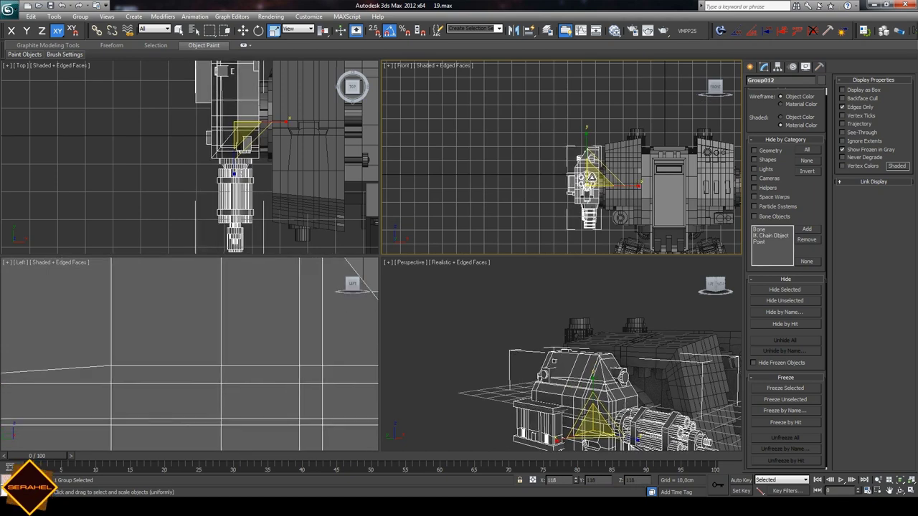
scroll(592, 174, up, 2)
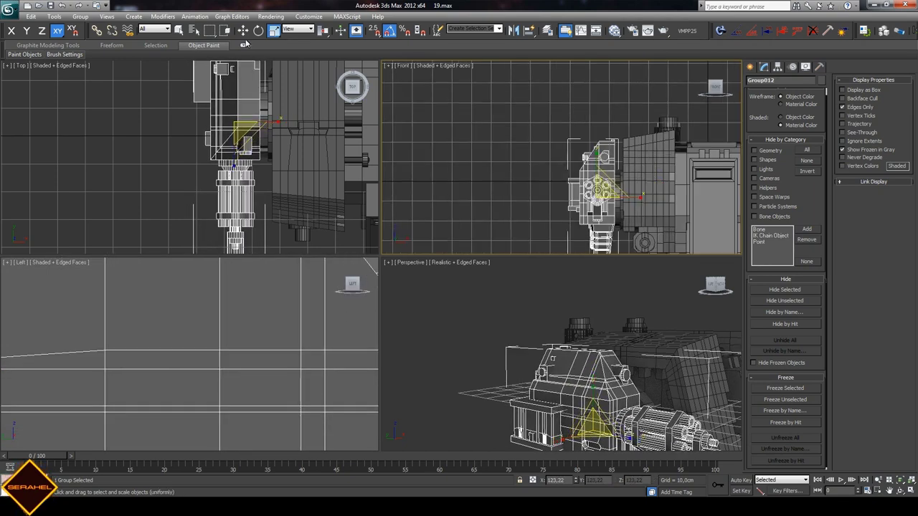
key(w)
drag(609, 183, 615, 193)
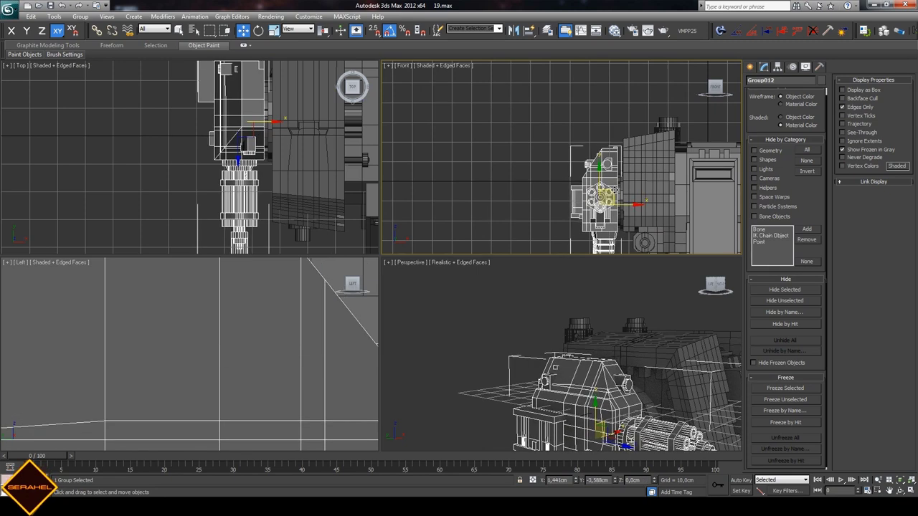
drag(587, 164, 585, 167)
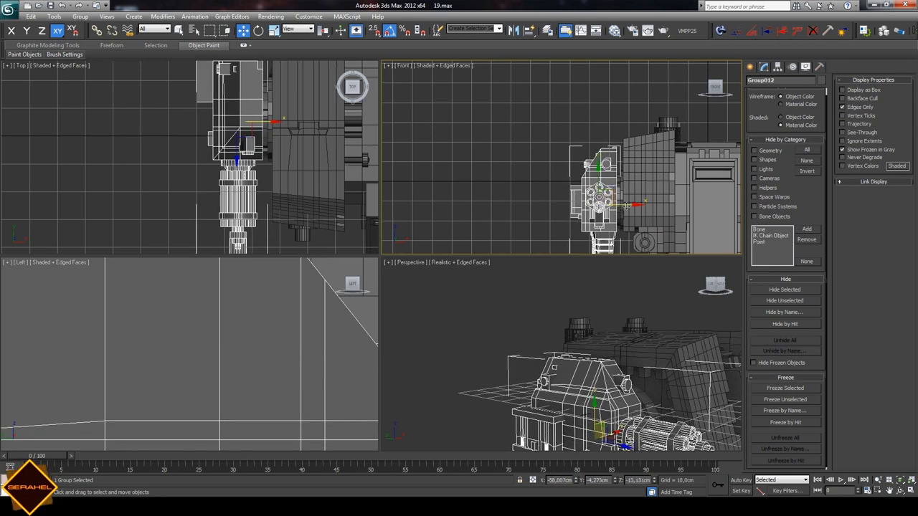
key(F5)
drag(629, 207, 625, 206)
- Pan the view and select the shoulder connector cylinder
click(889, 490)
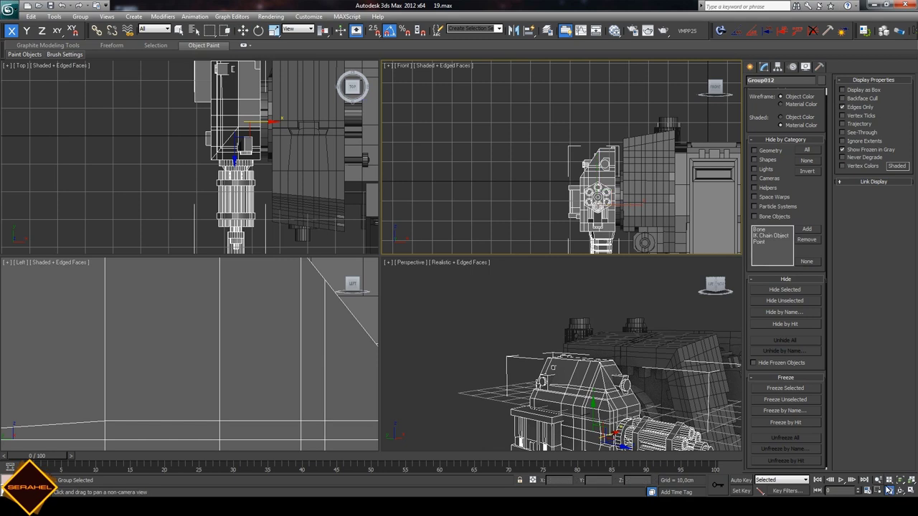
scroll(565, 164, up, 5)
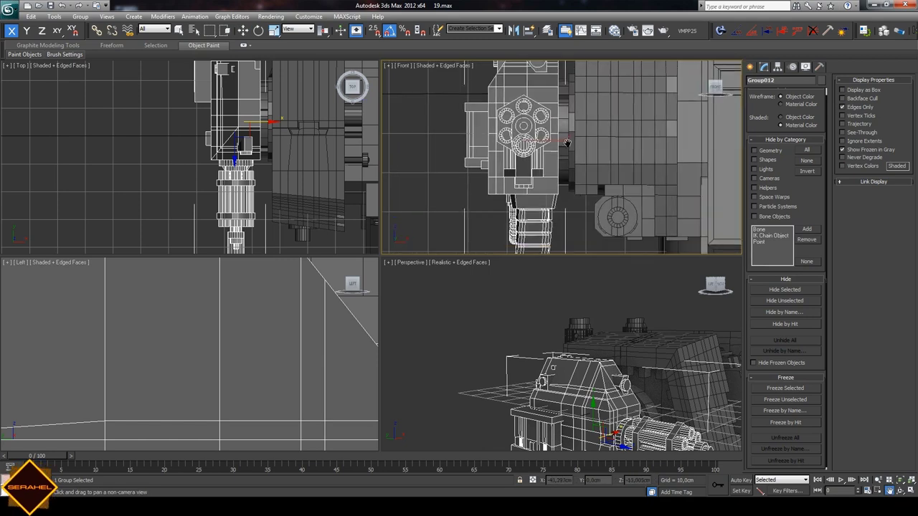
click(243, 30)
click(638, 154)
click(764, 66)
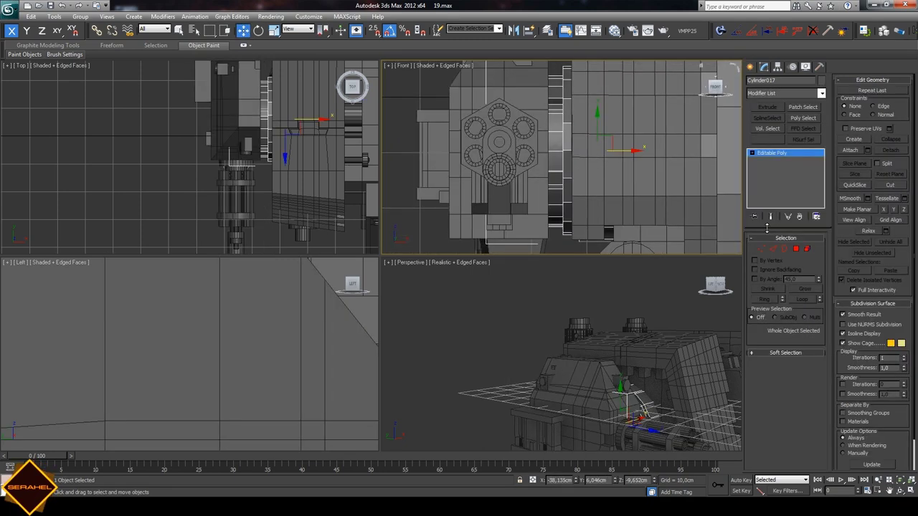
- Shift the connector's column of vertices slightly right along X in Vertex mode
key(1)
scroll(445, 96, down, 2)
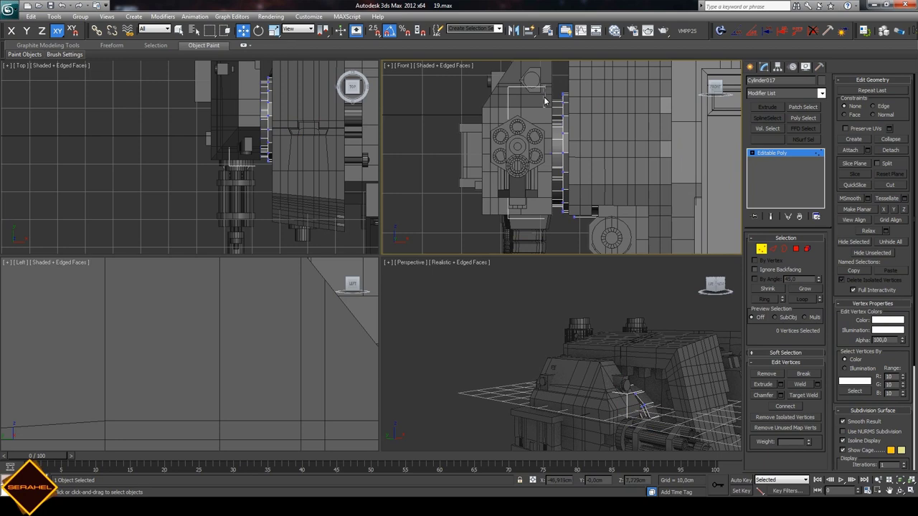
drag(554, 228, 574, 87)
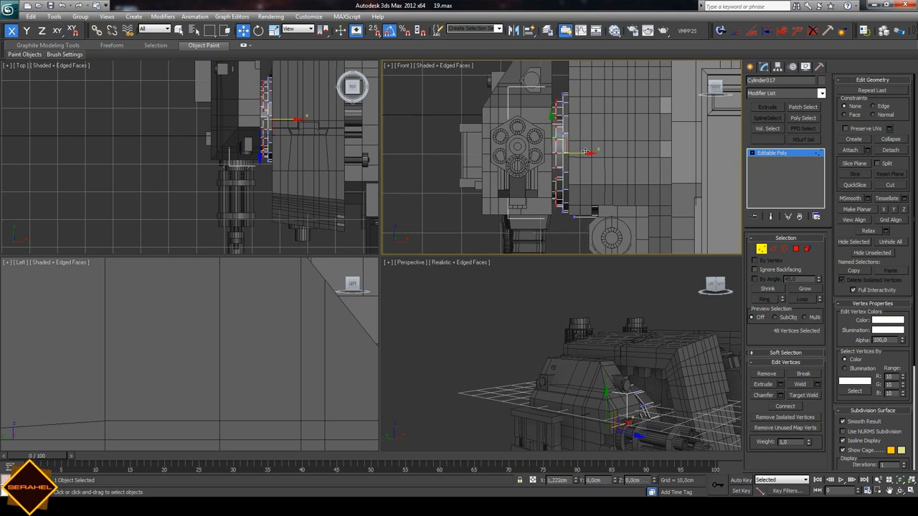
drag(586, 152, 593, 152)
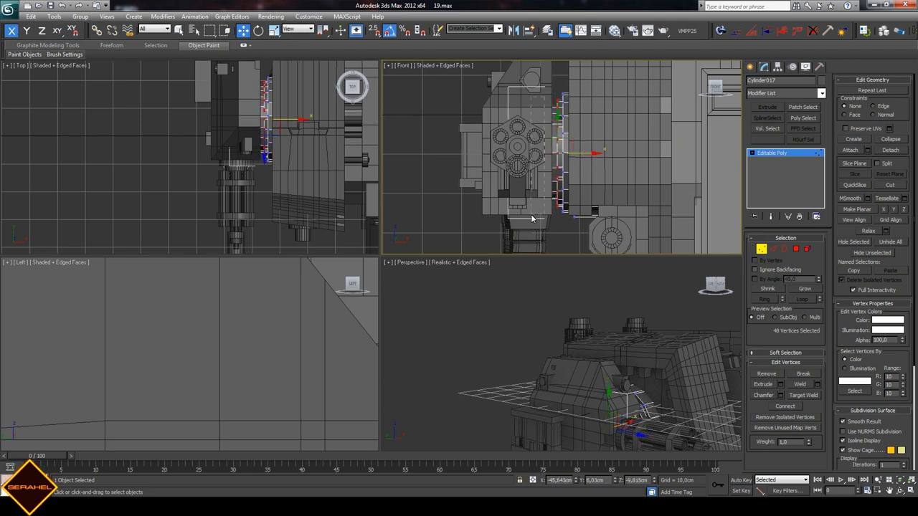
mouse_move(532, 219)
alt+mouse_down()
mouse_move(578, 153)
mouse_move(584, 121)
mouse_move(560, 95)
alt+mouse_up()
drag(565, 246, 567, 244)
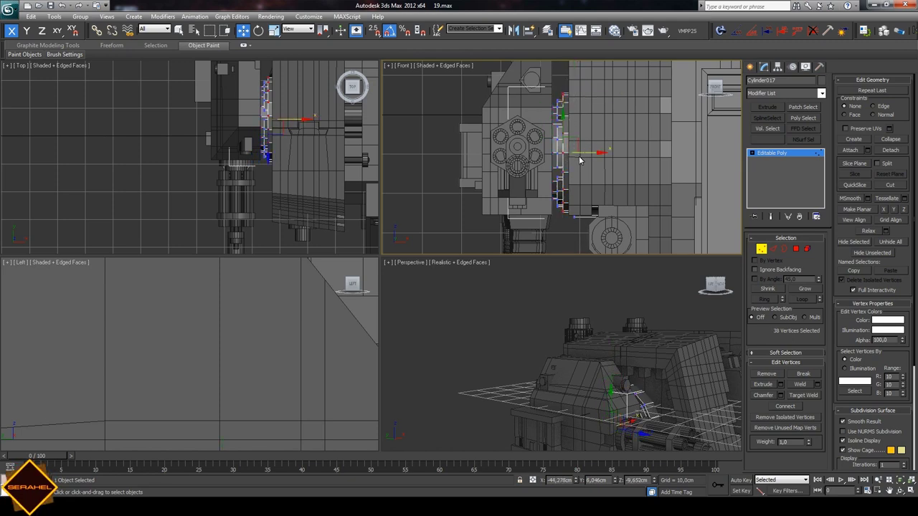
click(578, 225)
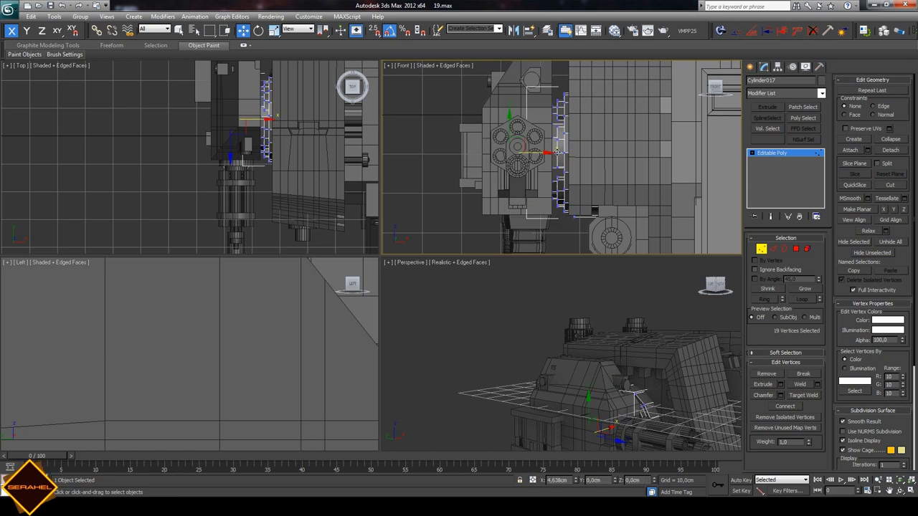
drag(528, 203, 560, 152)
scroll(560, 152, down, 3)
key(ctrl+d)
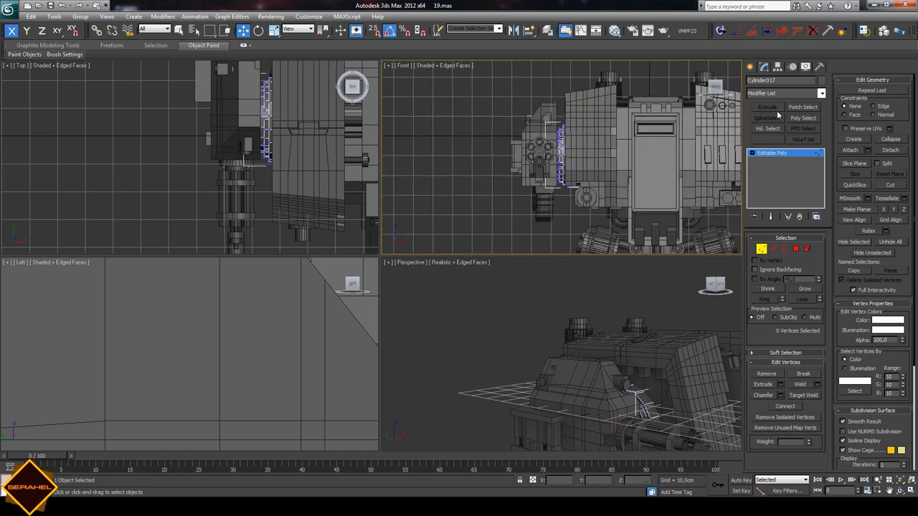
key(z)
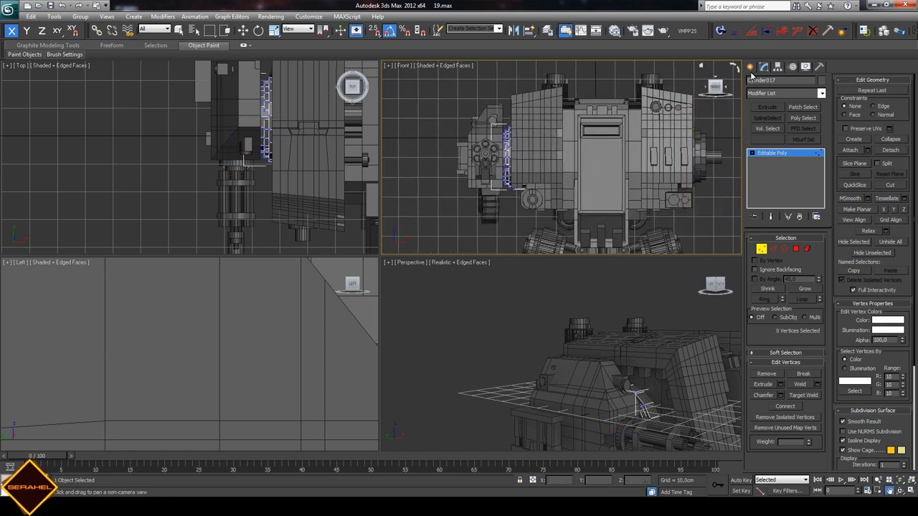
- Replace the old right-side connector with an X-mirrored copy offset about 100,9cm, nudged left
click(703, 152)
key(Delete)
click(506, 143)
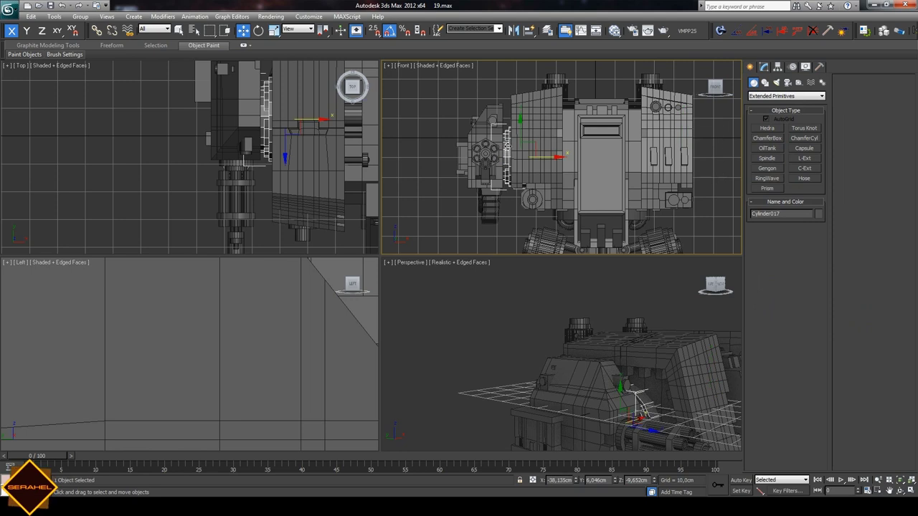
click(514, 30)
drag(478, 229, 107, 56)
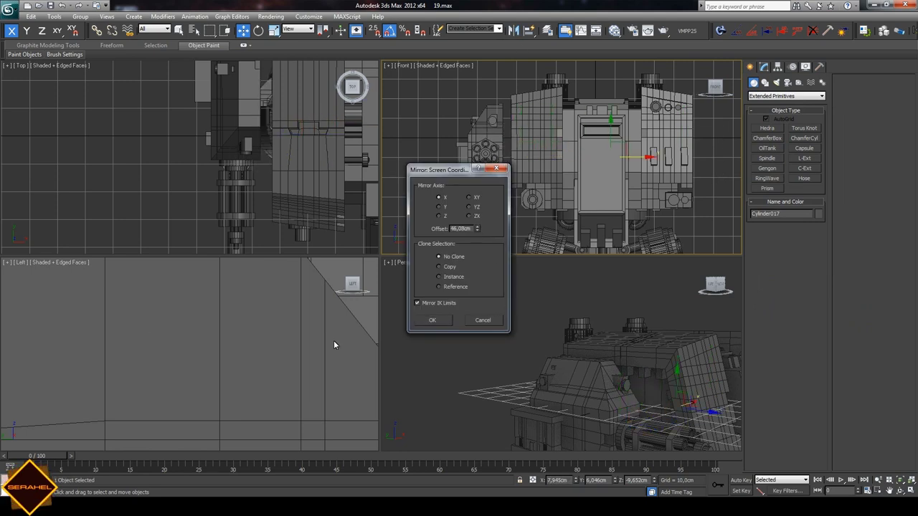
click(439, 266)
mouse_move(476, 228)
mouse_down()
mouse_move(438, 172)
mouse_move(433, 185)
mouse_up()
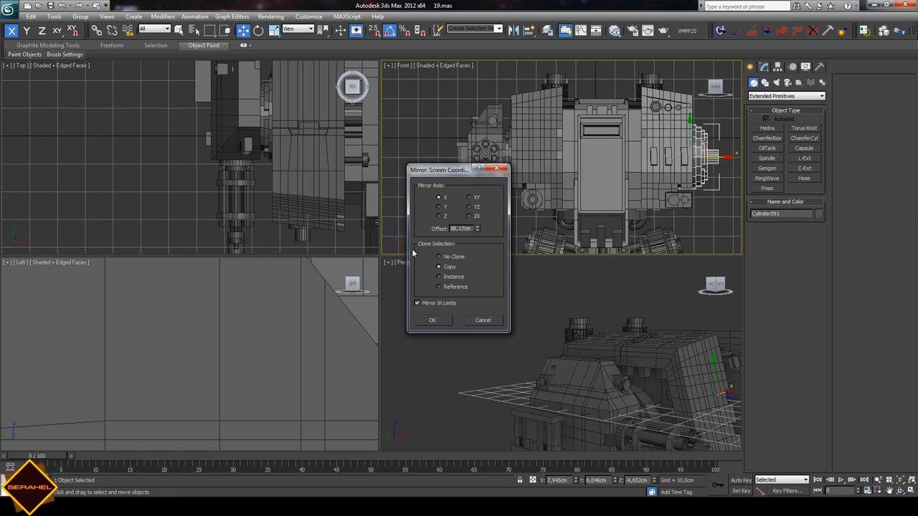
click(433, 320)
click(913, 484)
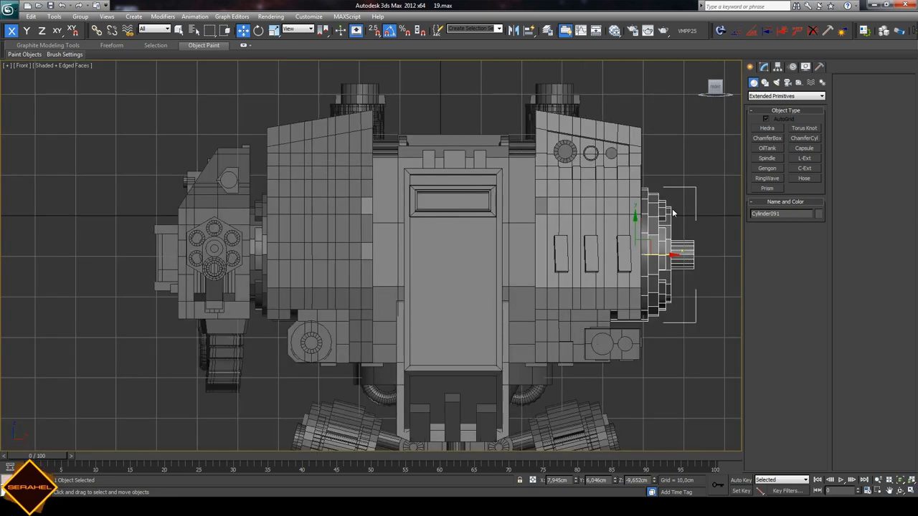
drag(673, 255, 660, 256)
- Return to the four-view layout and nudge Group012 slightly along Y
click(709, 316)
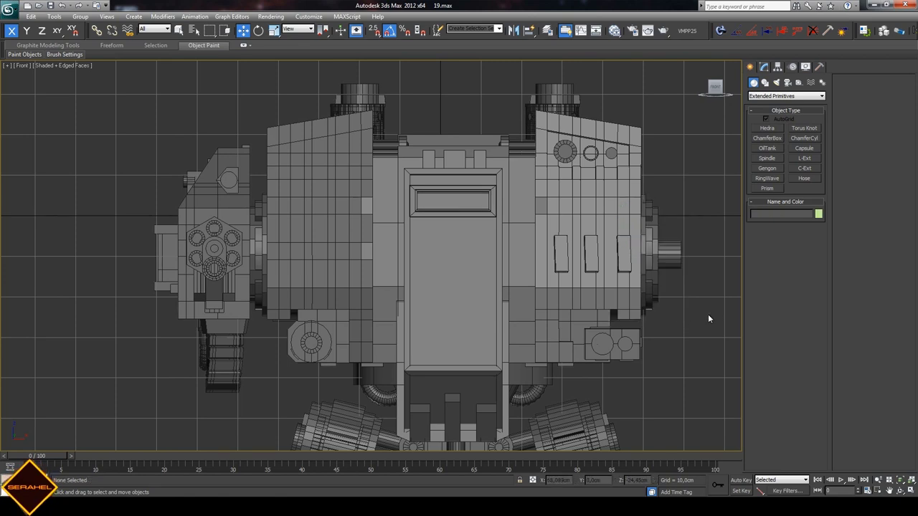
click(909, 492)
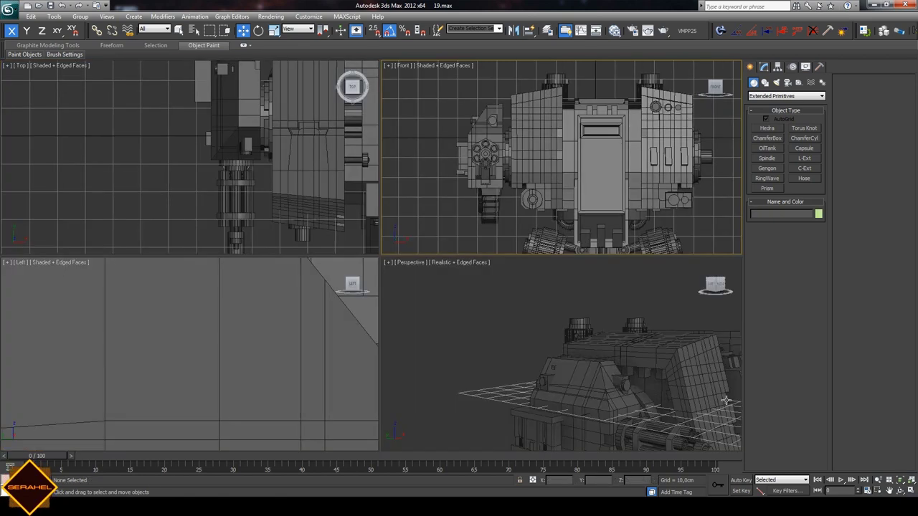
click(726, 401)
click(889, 490)
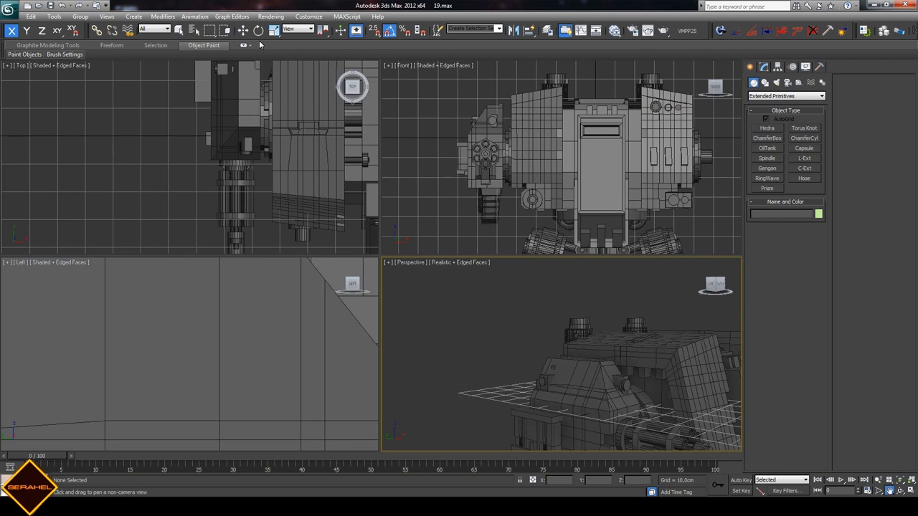
click(244, 30)
scroll(169, 117, down, 5)
click(215, 103)
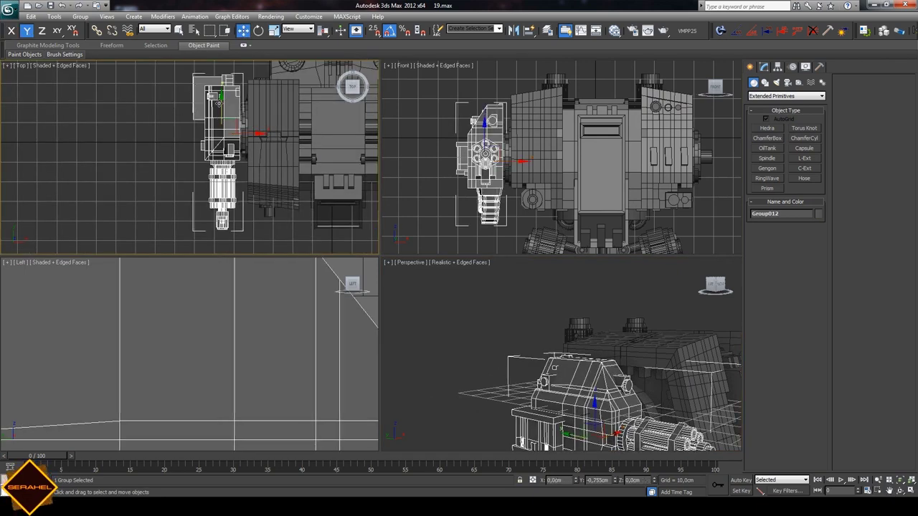
drag(218, 103, 217, 108)
click(235, 170)
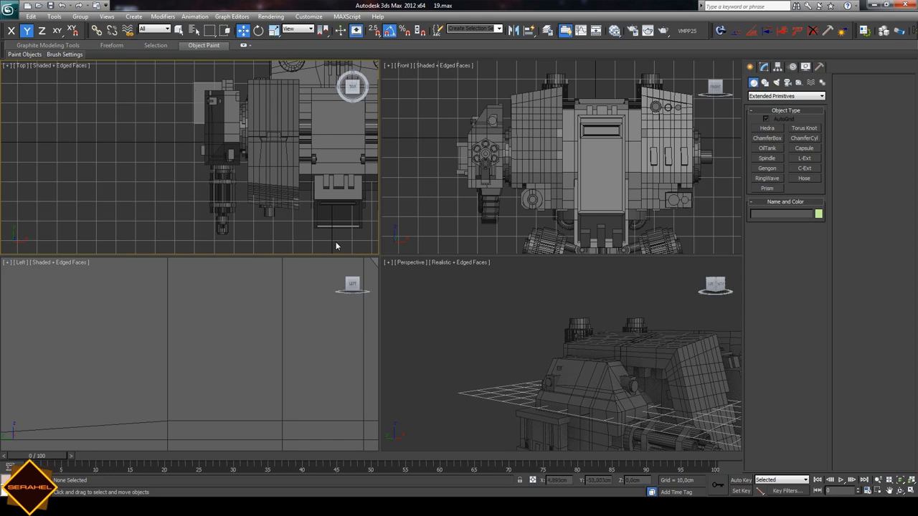
- Orbit and pan the Perspective view for a close look at the arm gun
alt+middle_drag(461, 331, 502, 337)
click(889, 491)
drag(656, 381, 655, 357)
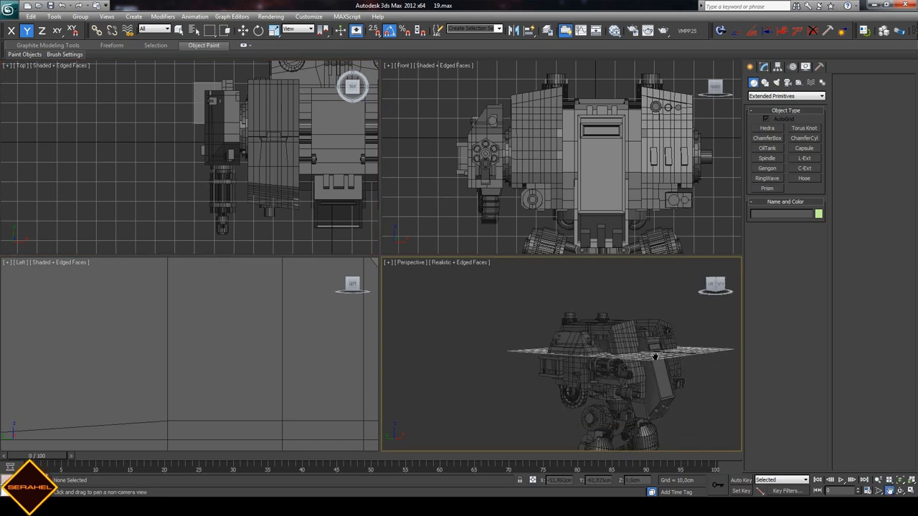
key(F4)
click(899, 492)
mouse_move(517, 351)
mouse_down()
mouse_move(543, 355)
mouse_move(546, 336)
mouse_move(535, 337)
mouse_up()
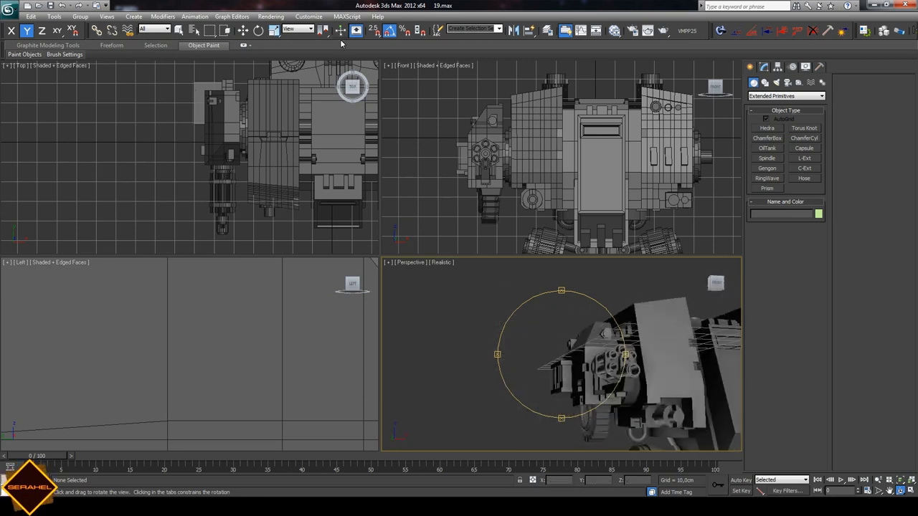
- Scale Group012 up to about 152%, lower it and slide it left against the body
click(274, 31)
click(458, 159)
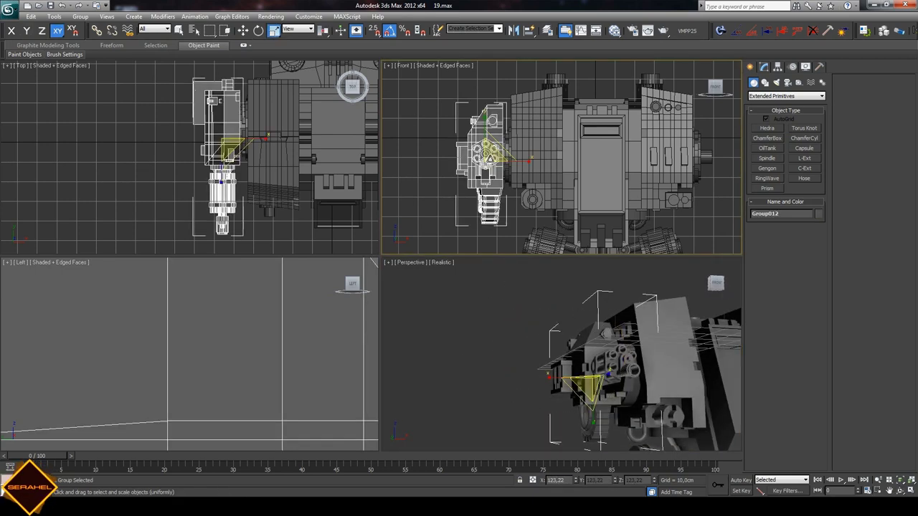
drag(489, 153, 491, 144)
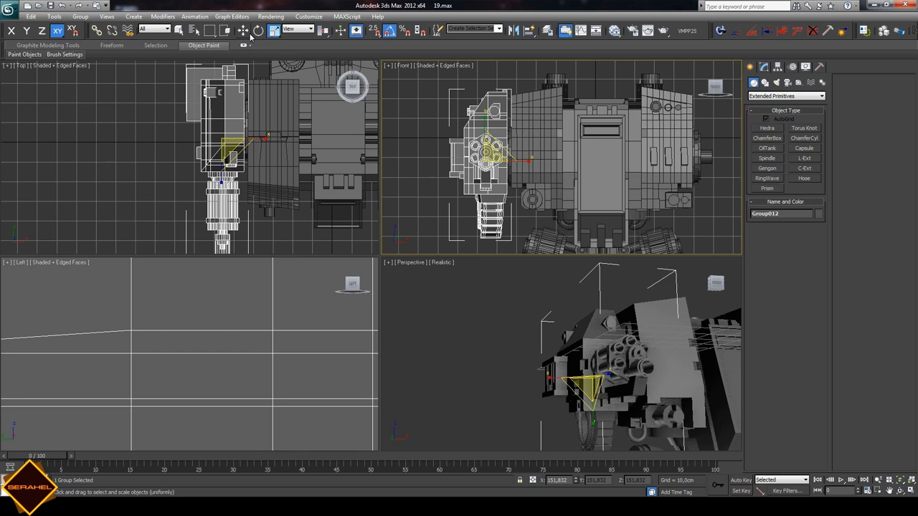
key(w)
drag(485, 121, 485, 136)
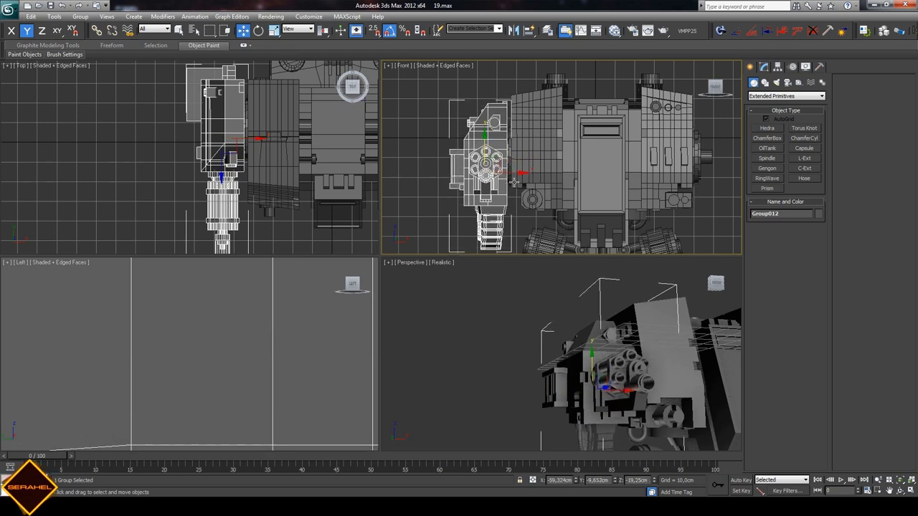
drag(514, 181, 508, 172)
middle_click(140, 131)
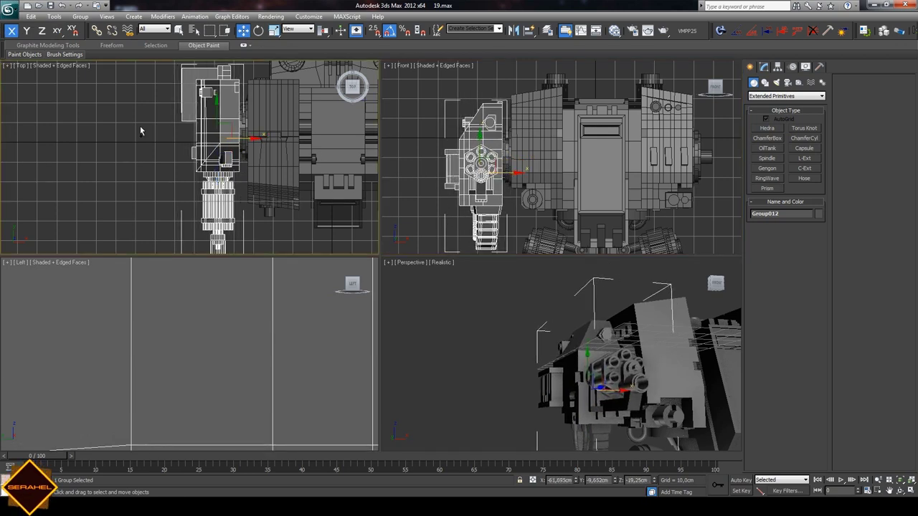
drag(219, 105, 215, 115)
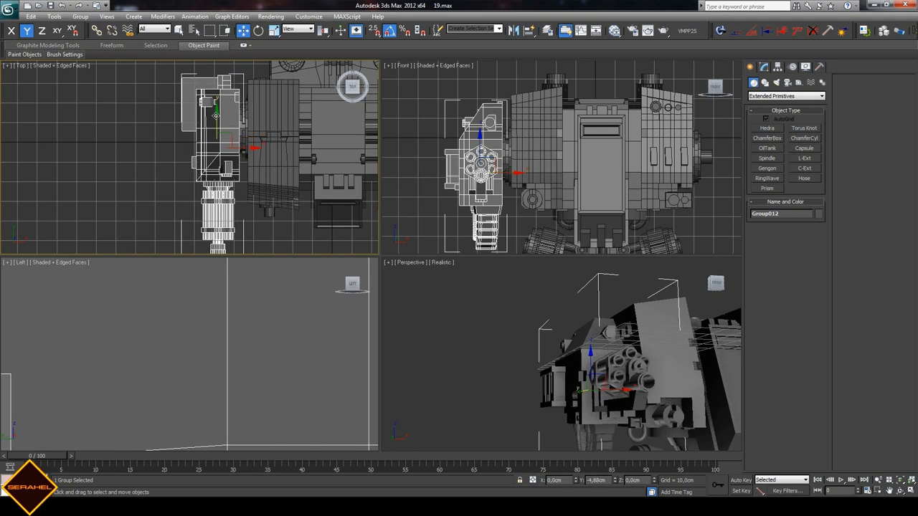
click(508, 352)
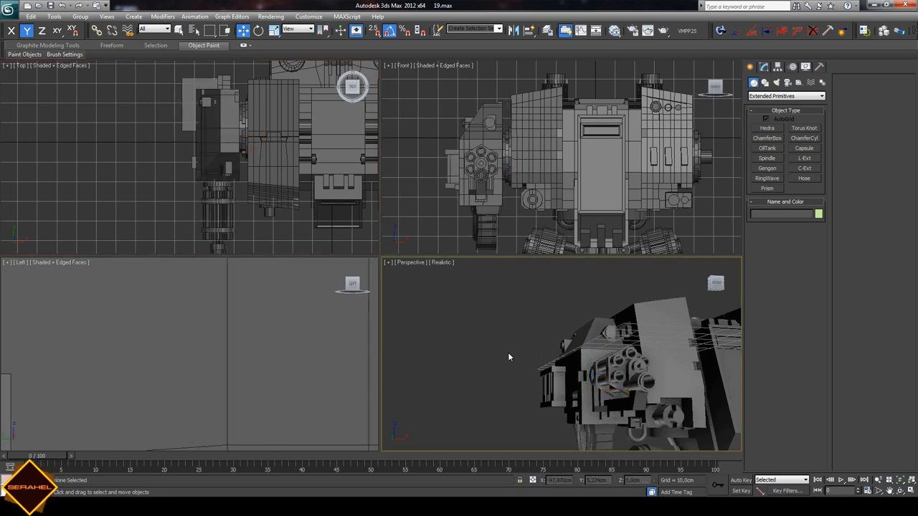
click(889, 491)
mouse_move(624, 348)
mouse_down()
mouse_move(640, 346)
mouse_move(624, 361)
mouse_move(577, 365)
mouse_up()
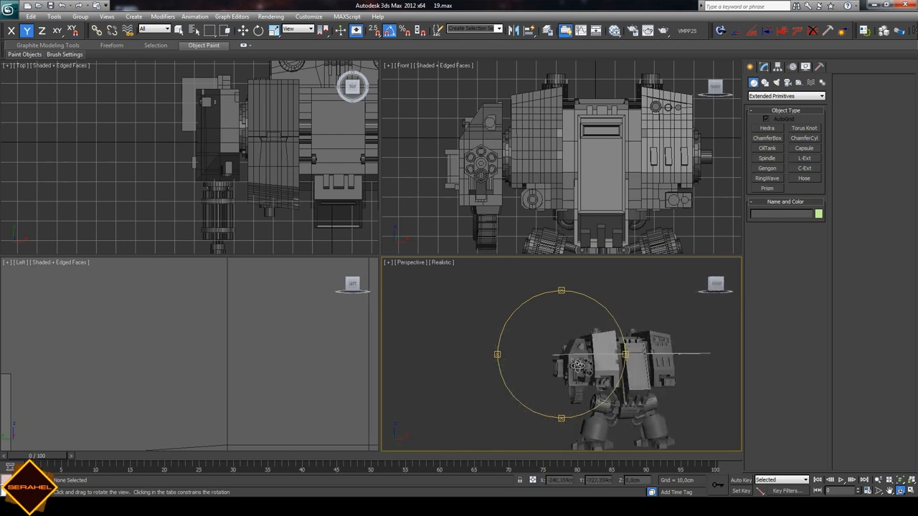
mouse_move(577, 365)
mouse_down()
mouse_move(606, 380)
mouse_move(597, 325)
mouse_up()
click(889, 491)
click(900, 490)
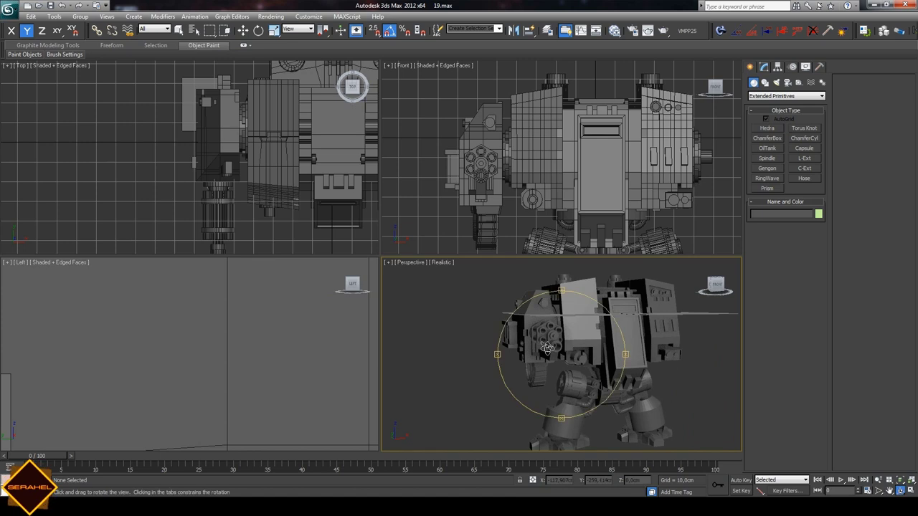
mouse_move(545, 345)
mouse_down()
mouse_move(587, 343)
mouse_move(553, 336)
mouse_move(614, 343)
mouse_up()
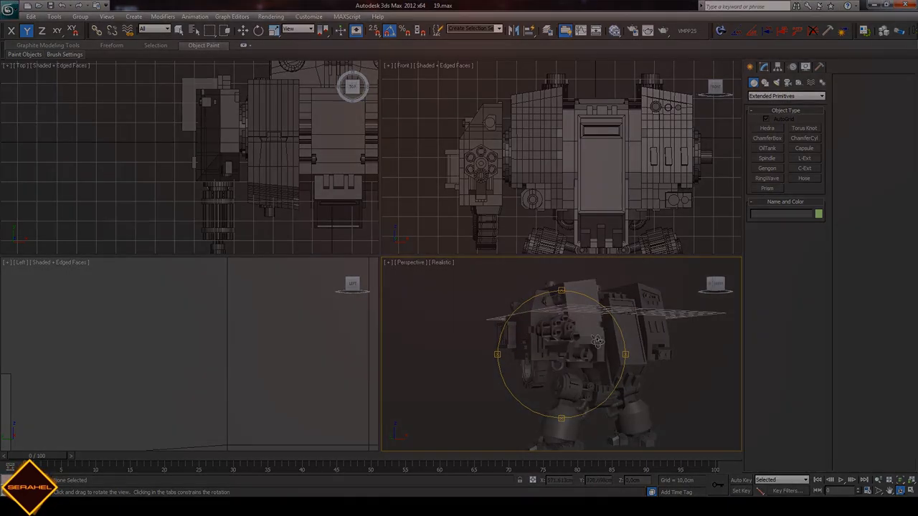